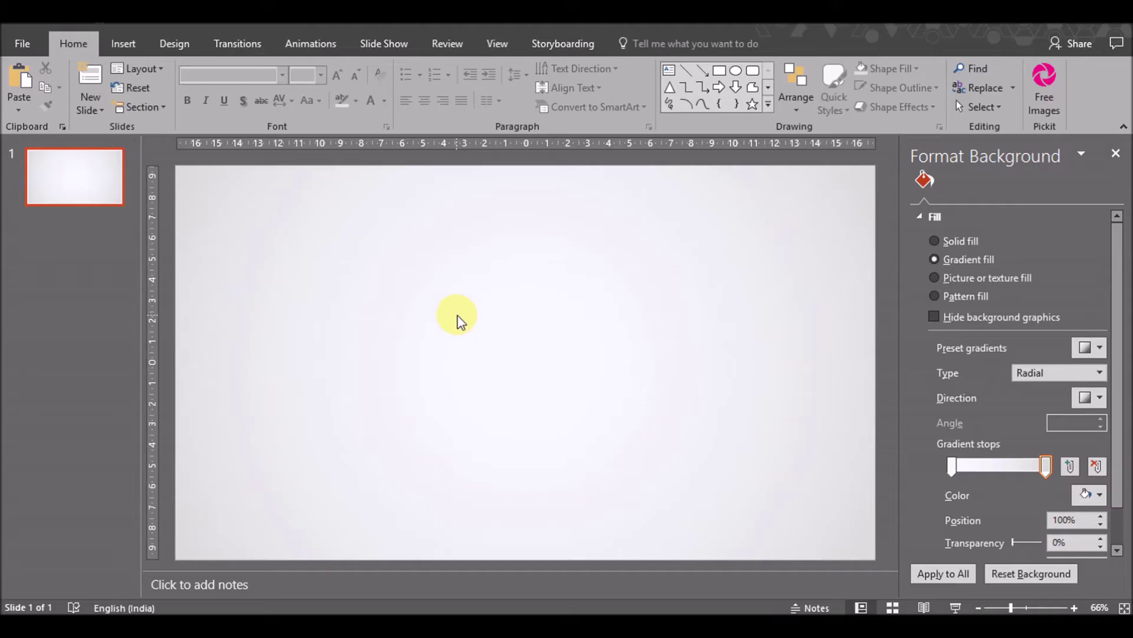
Draw a tall rectangle, about 4.07 by 3.19 cm, in the slide's upper-left area
click(121, 43)
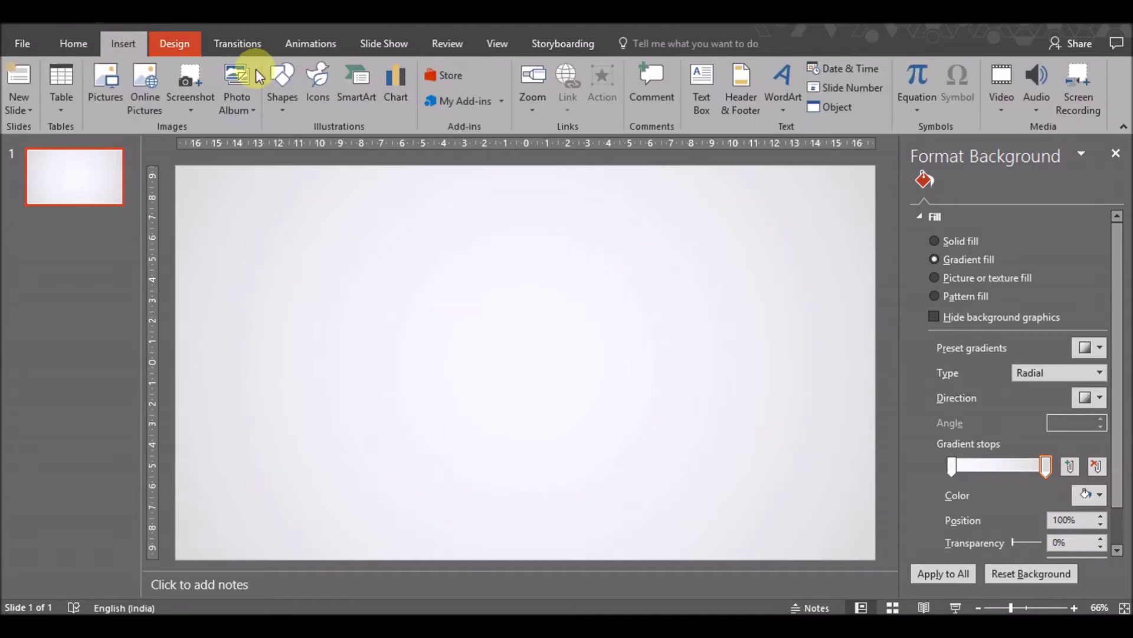
click(283, 104)
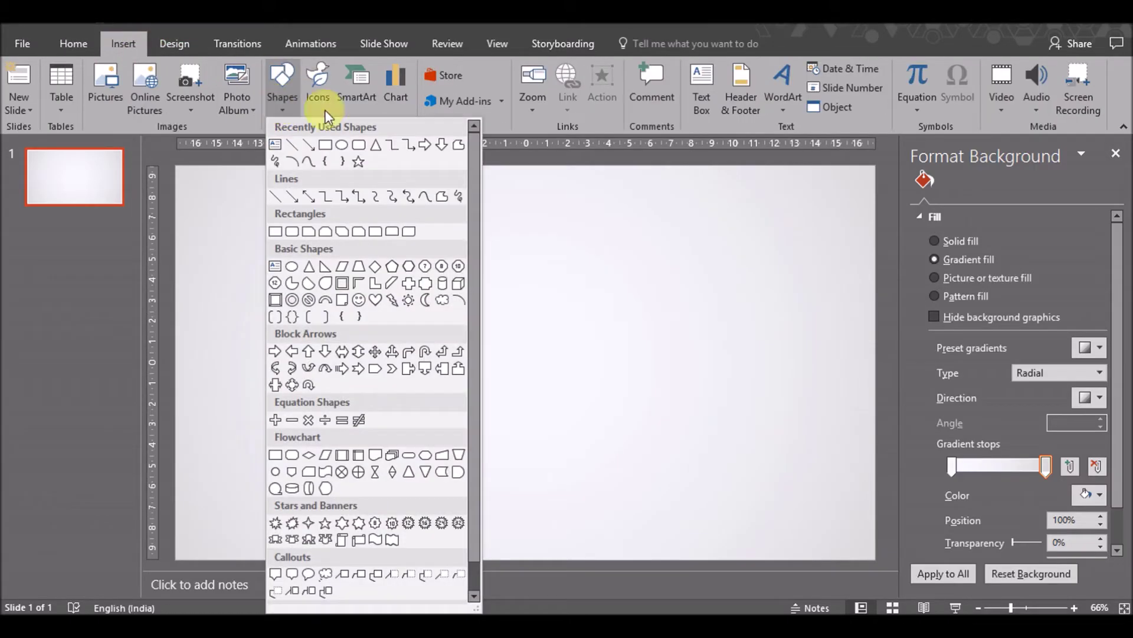
click(326, 147)
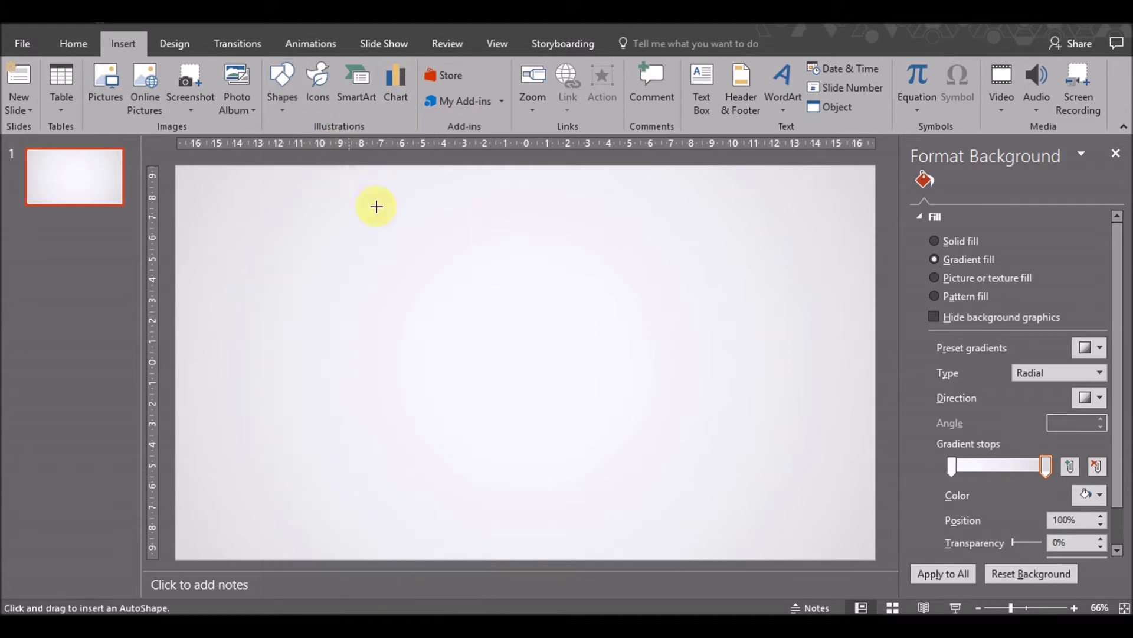
drag(398, 246, 474, 333)
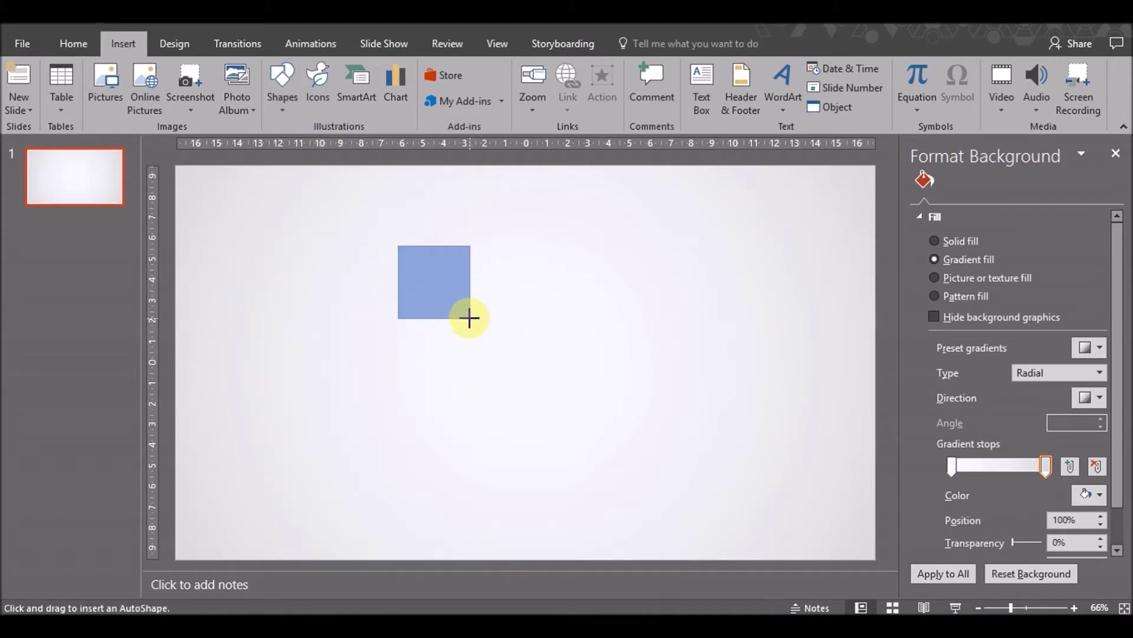
drag(474, 333, 464, 329)
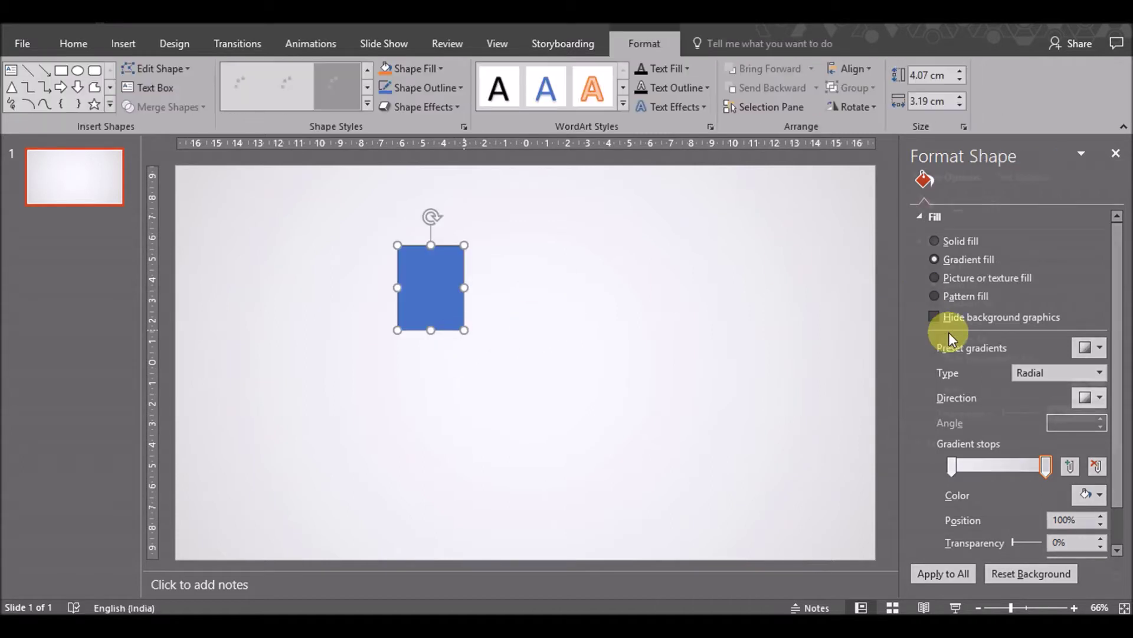
Give the rectangle a 9.25 pt white outline
click(939, 443)
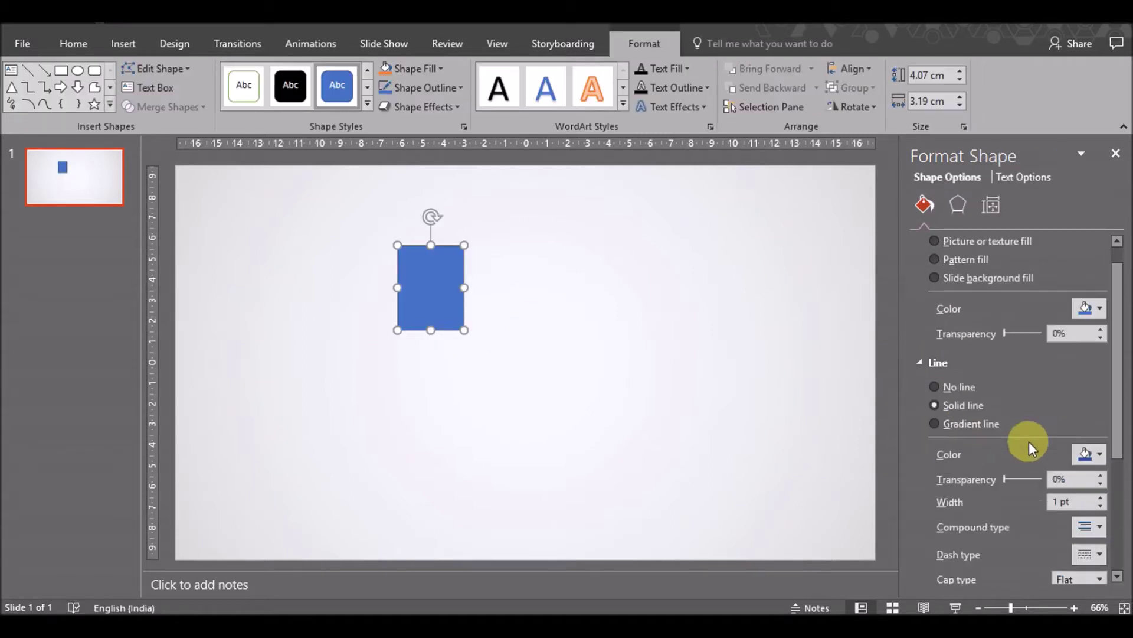
triple_click(1100, 497)
click(1099, 497)
click(1099, 497)
click(1099, 497)
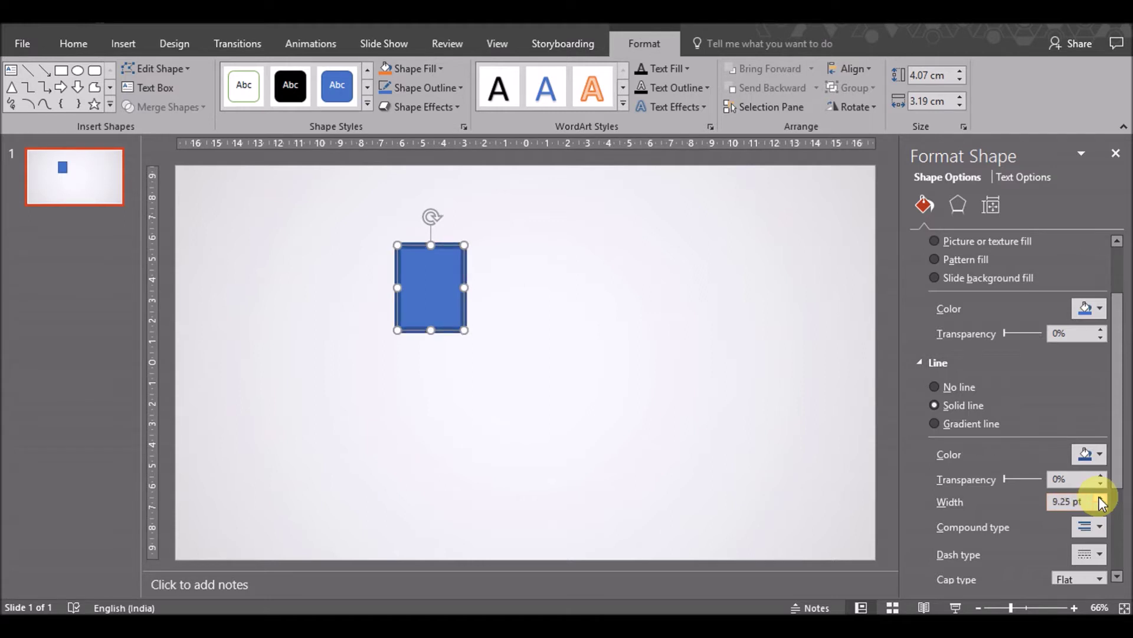
click(1092, 459)
click(1000, 307)
Set the rectangle's fill to No fill so only the white frame remains
click(670, 404)
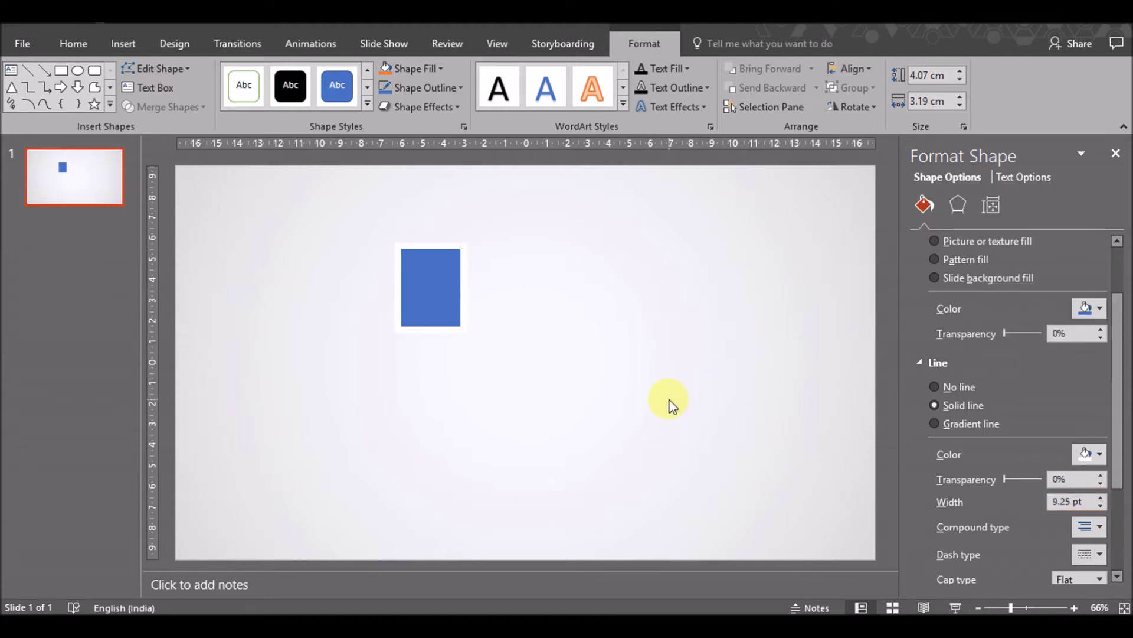
click(445, 294)
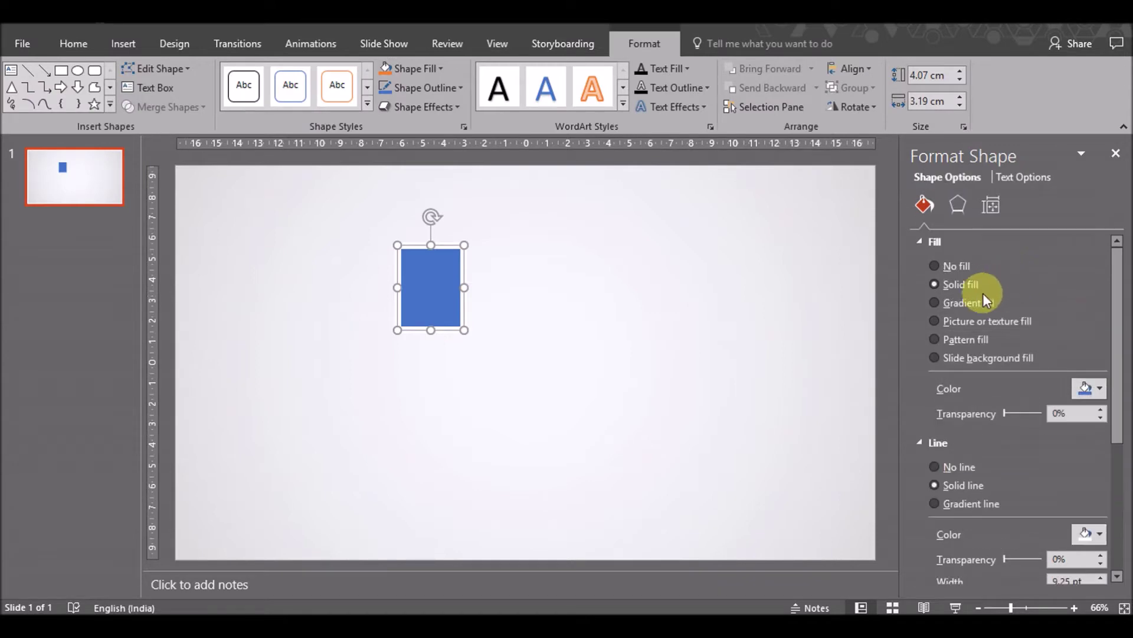
click(954, 267)
click(519, 362)
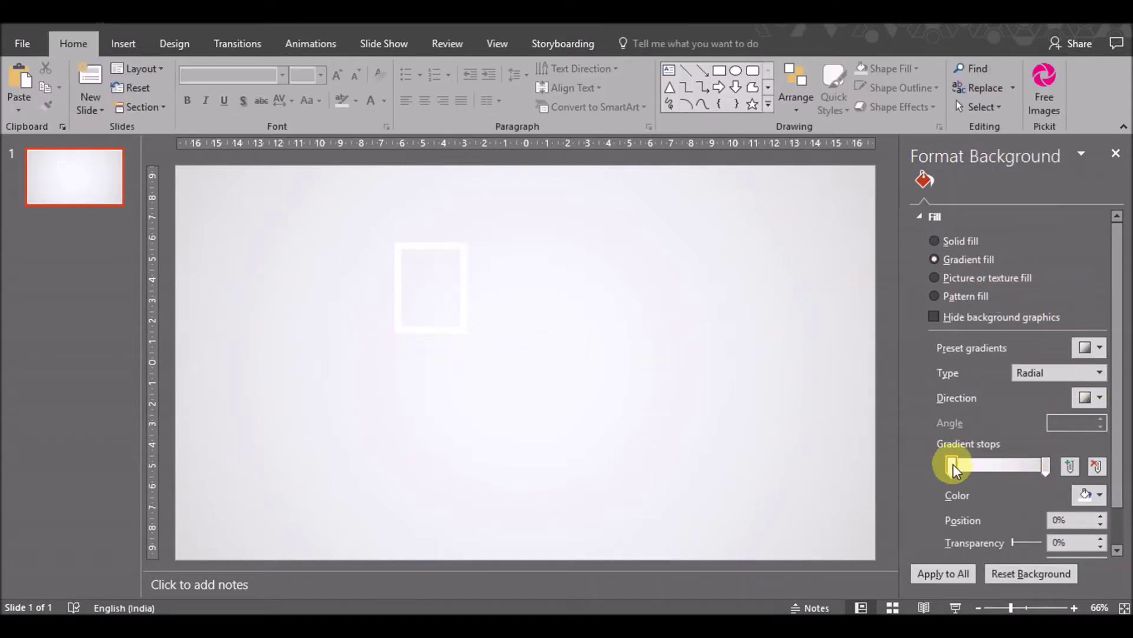
Darken the background's first gradient stop to grey and place a frame copy beside the original
click(1096, 503)
click(999, 392)
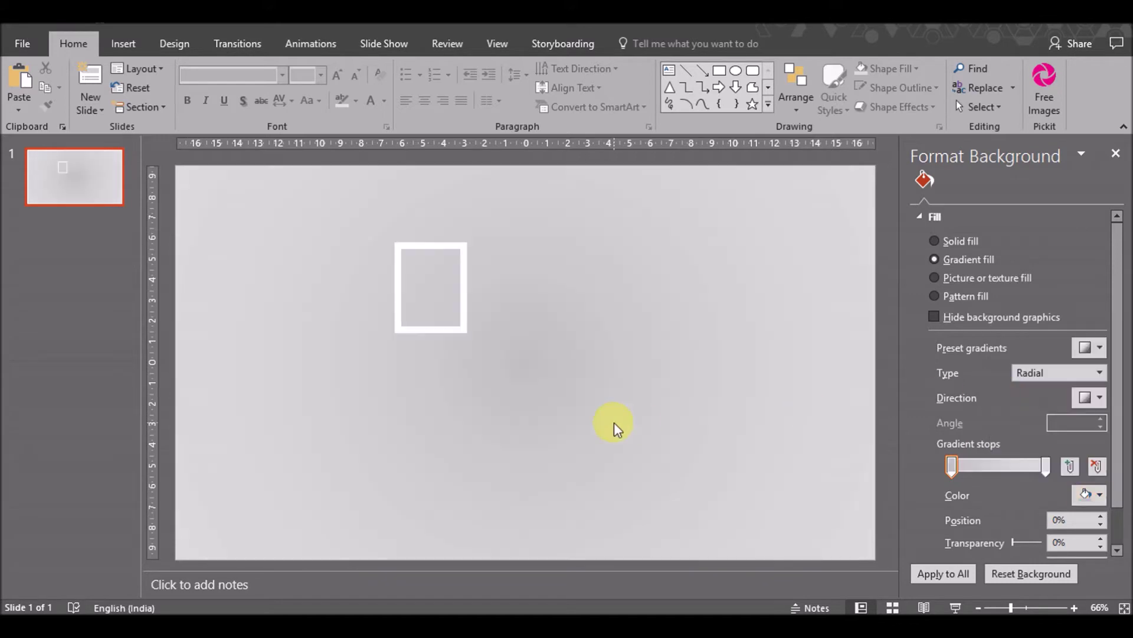
click(442, 331)
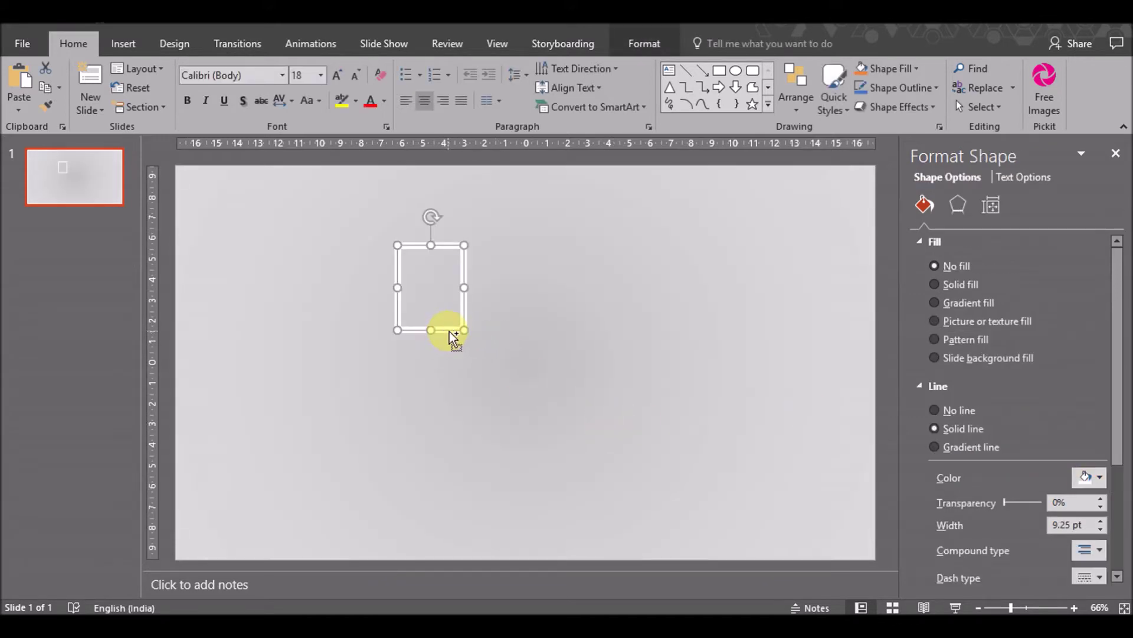
key(ctrl+c)
key(ctrl+v)
drag(460, 334, 511, 331)
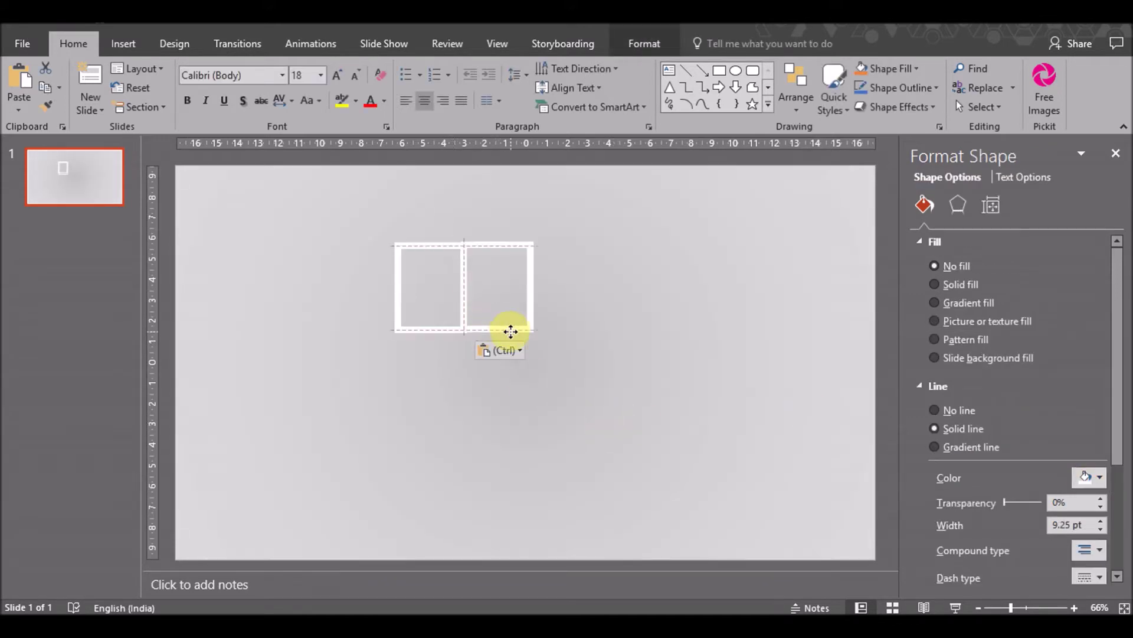
Duplicate the two frames directly below them to form a 2×2 grid
click(498, 366)
mouse_move(368, 363)
mouse_down()
mouse_move(590, 218)
mouse_move(582, 223)
mouse_up()
mouse_move(484, 329)
mouse_down()
mouse_move(493, 337)
mouse_move(479, 419)
mouse_up()
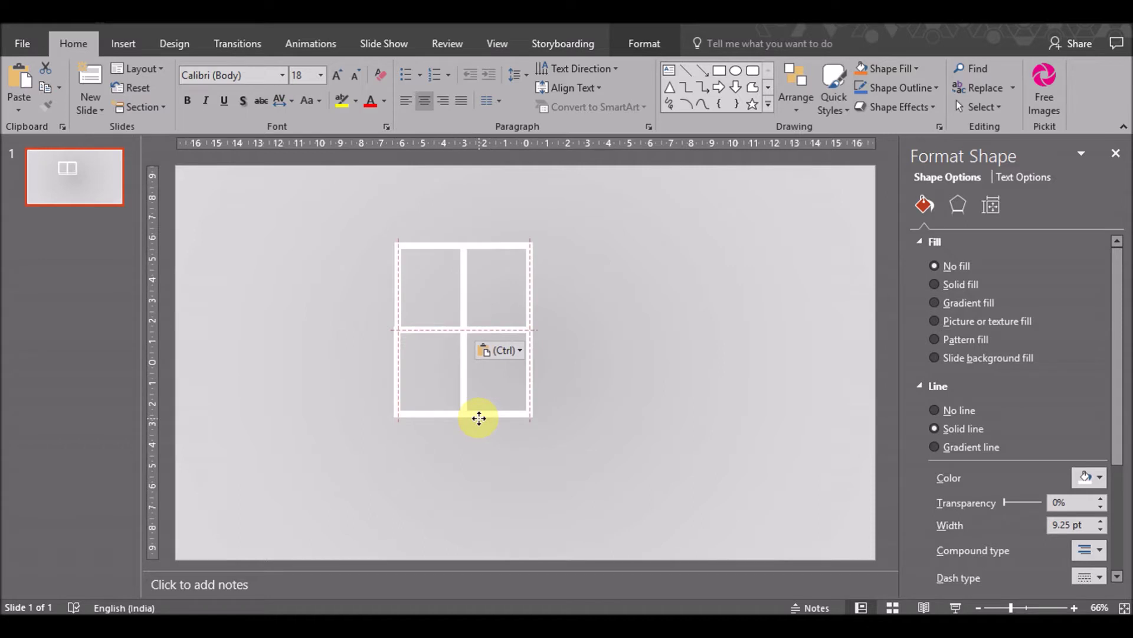
click(624, 395)
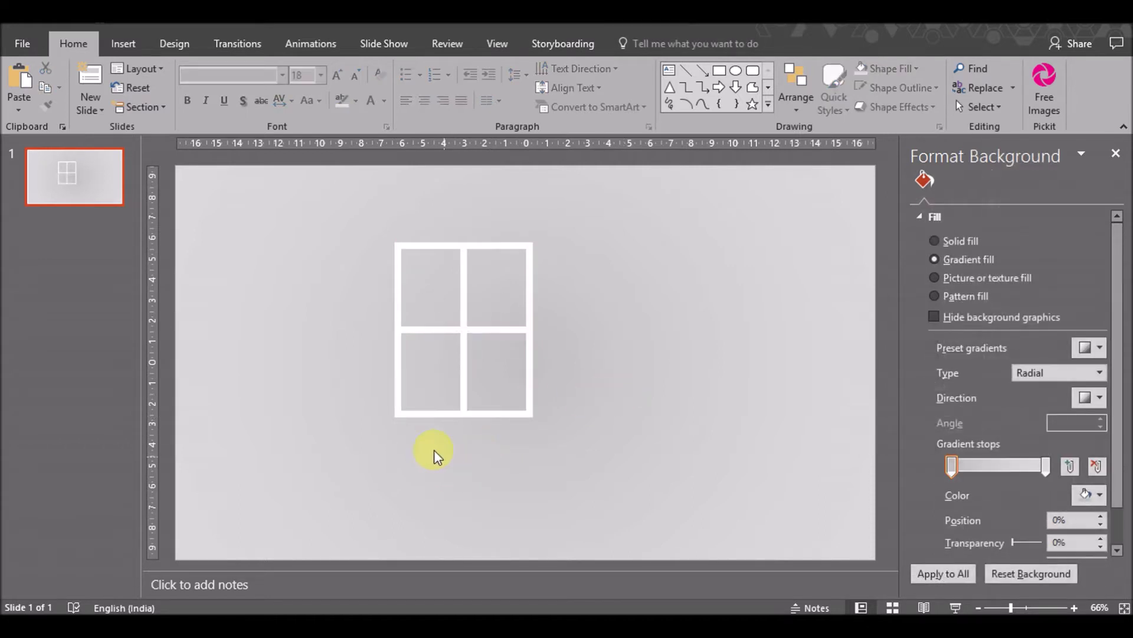
Group the four frames into one window and shrink it slightly
drag(328, 493, 582, 219)
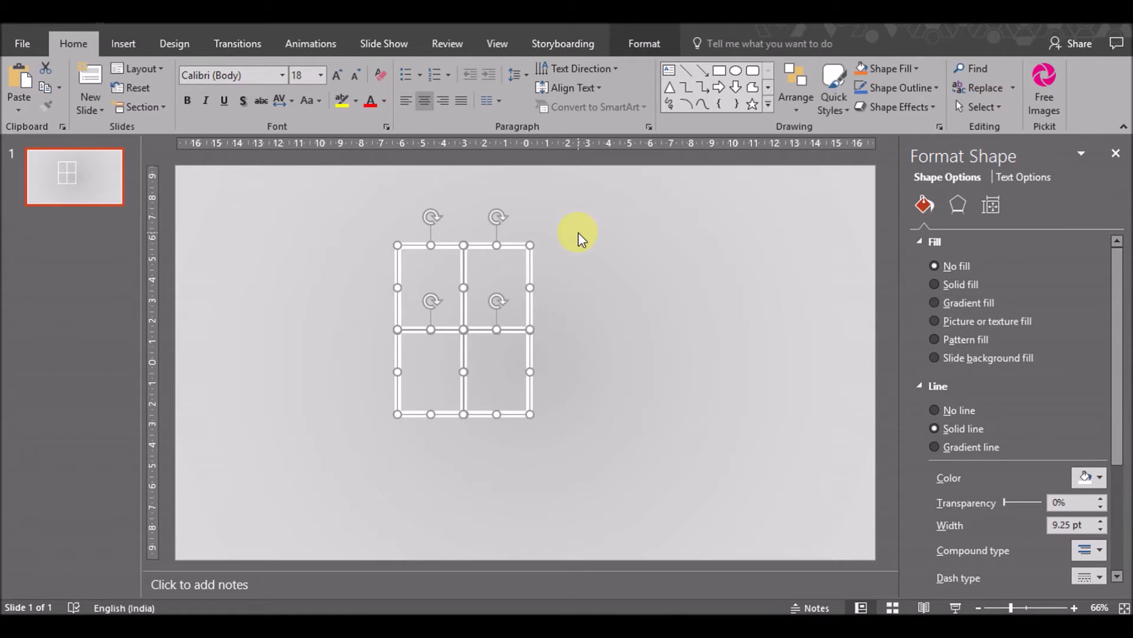
key(ctrl+g)
drag(536, 420, 444, 290)
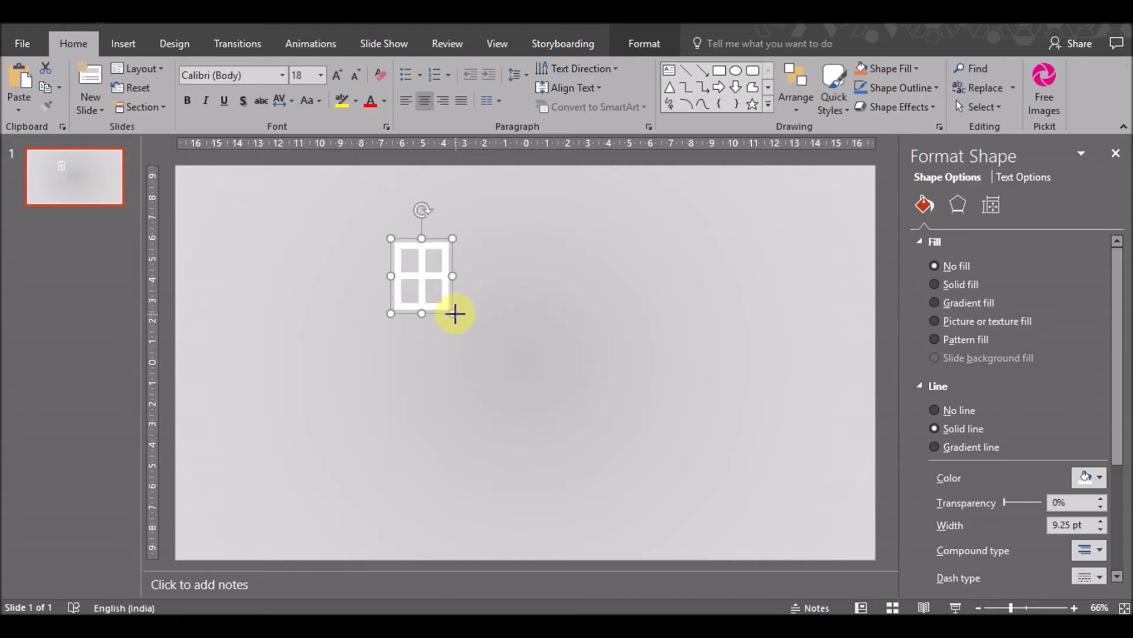
drag(455, 314, 438, 295)
Thin the window's lines to 4.75 pt and enlarge the group
click(1101, 530)
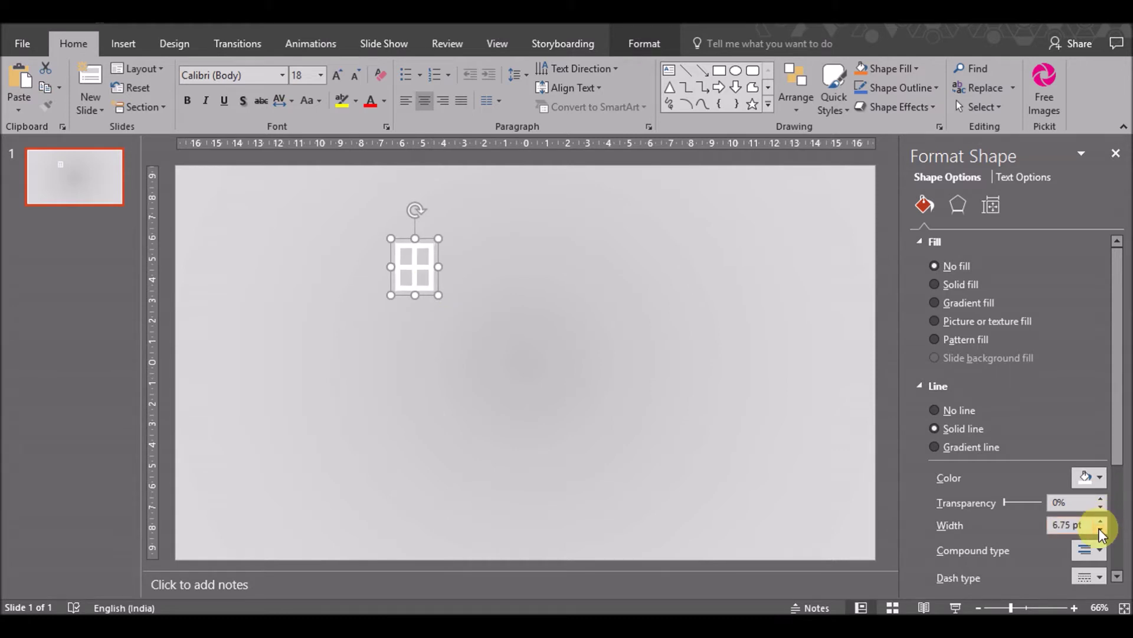
click(1100, 529)
click(1100, 529)
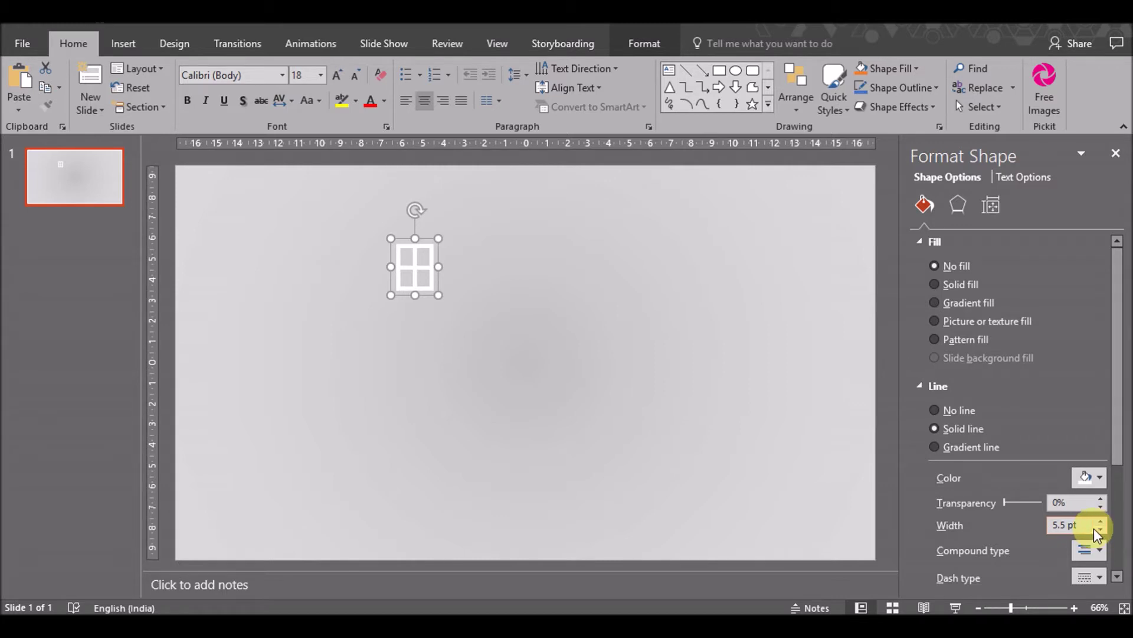
click(1101, 530)
click(1101, 530)
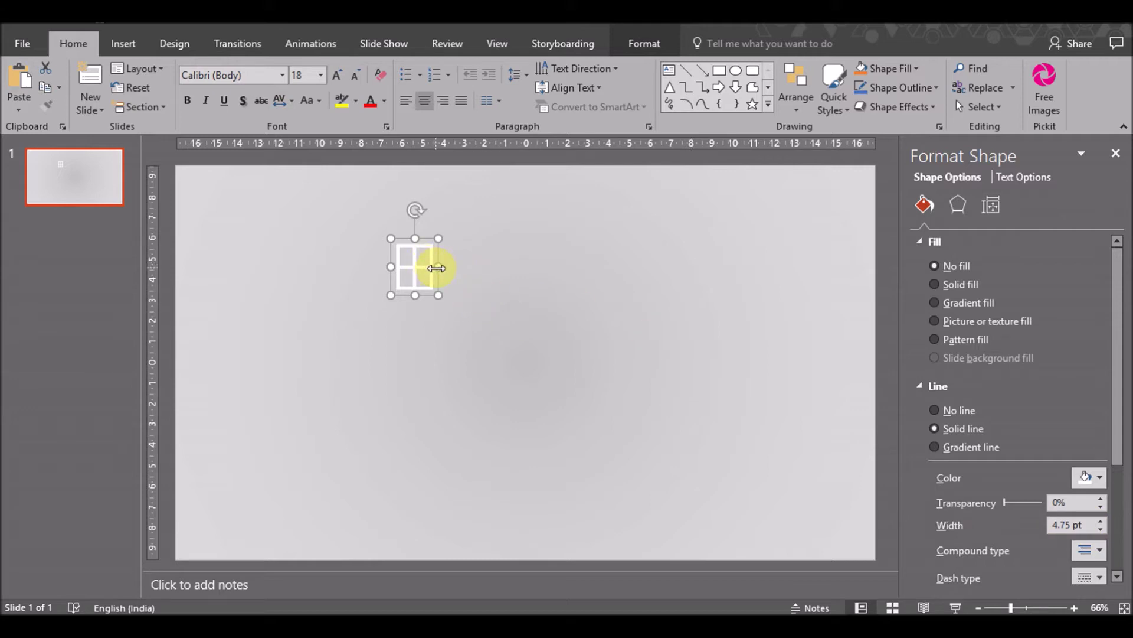
drag(439, 295, 549, 393)
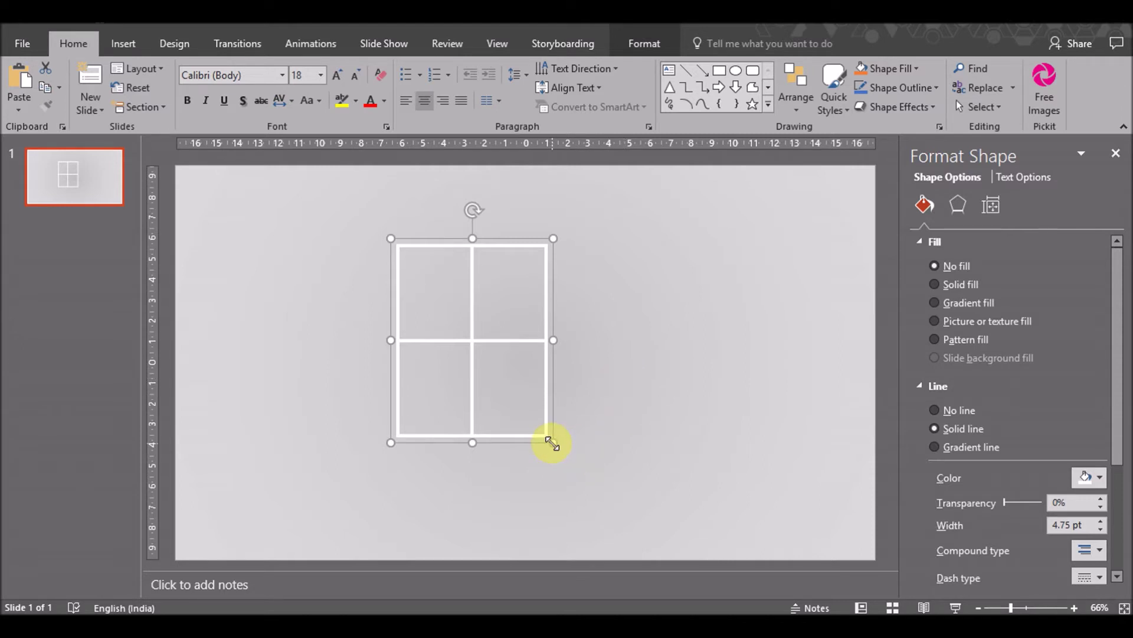
click(599, 405)
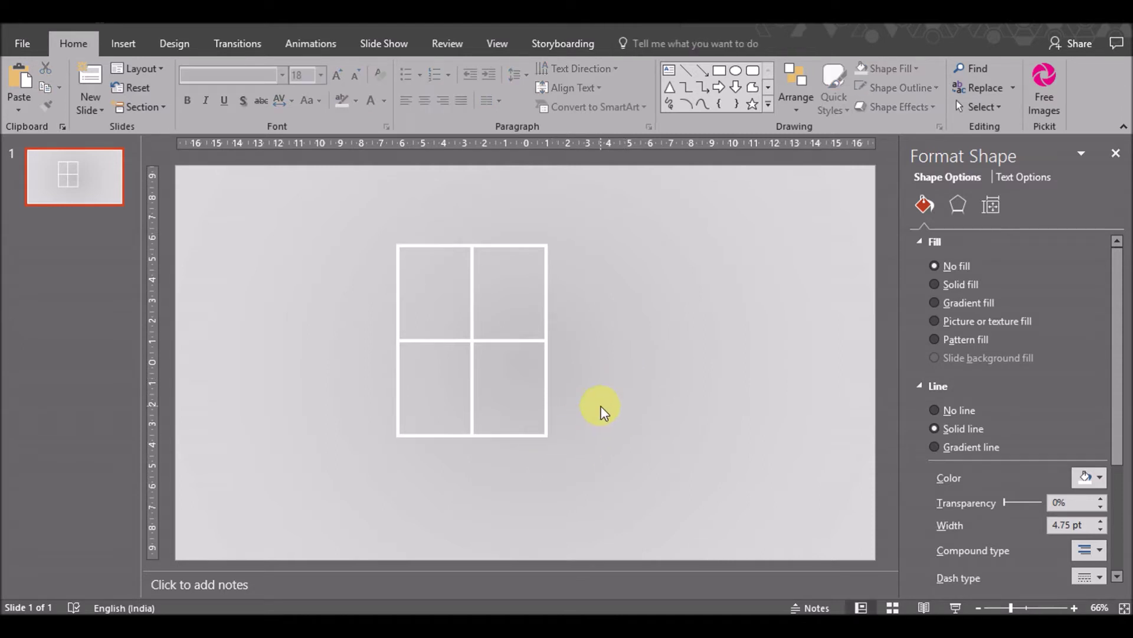
Draw a parallelogram across the grid's right column and steepen its slant
click(123, 43)
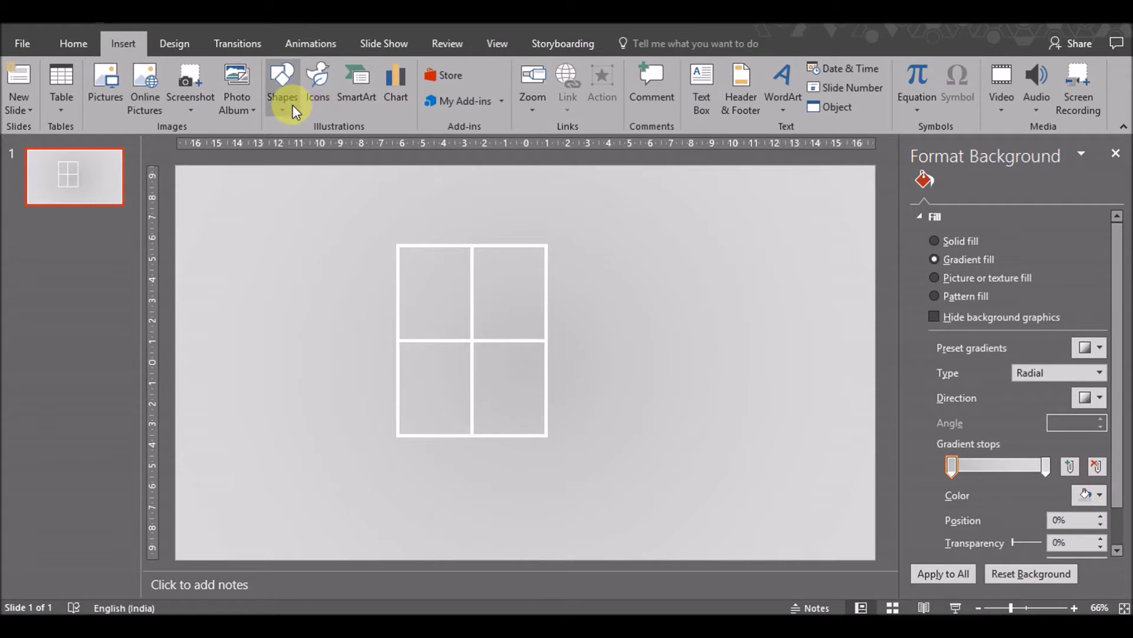
click(285, 104)
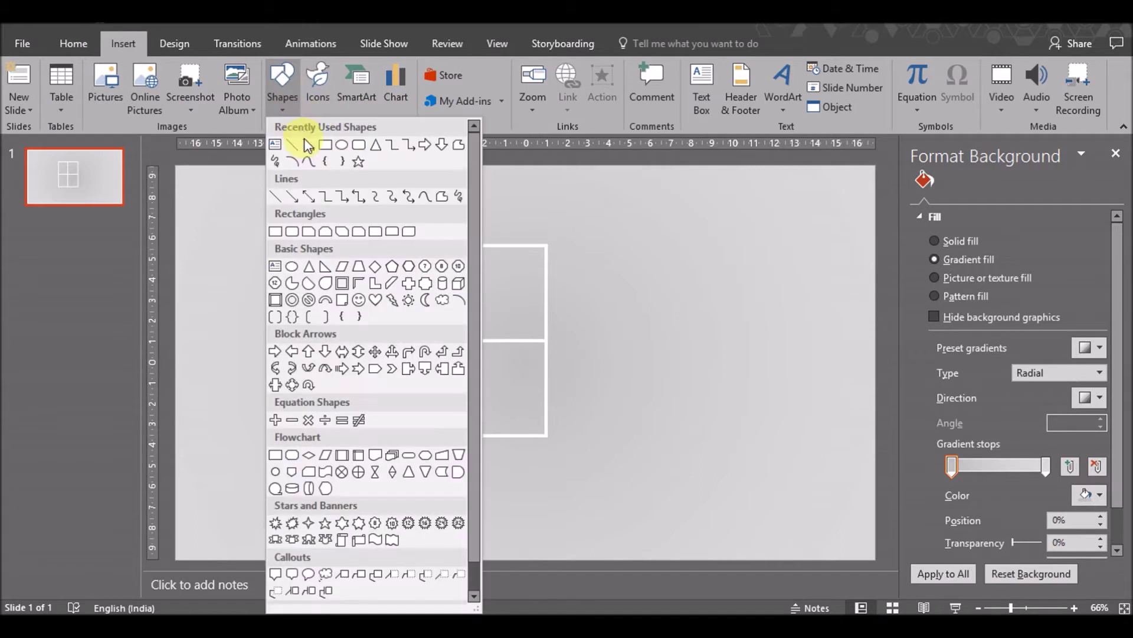
click(342, 266)
drag(509, 246, 539, 435)
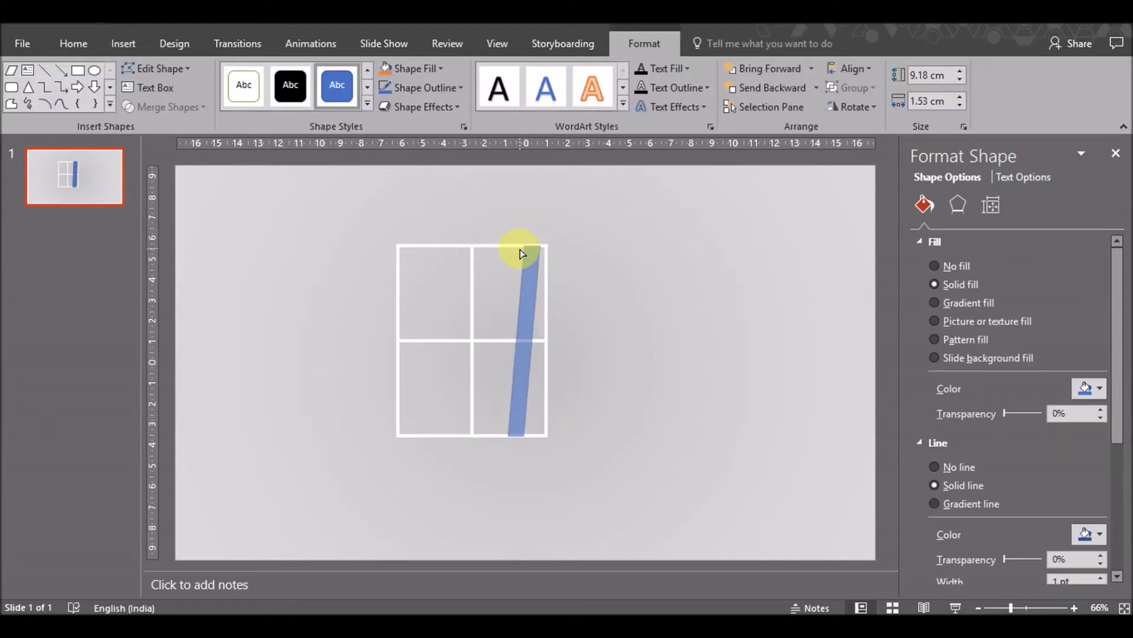
drag(513, 247, 525, 246)
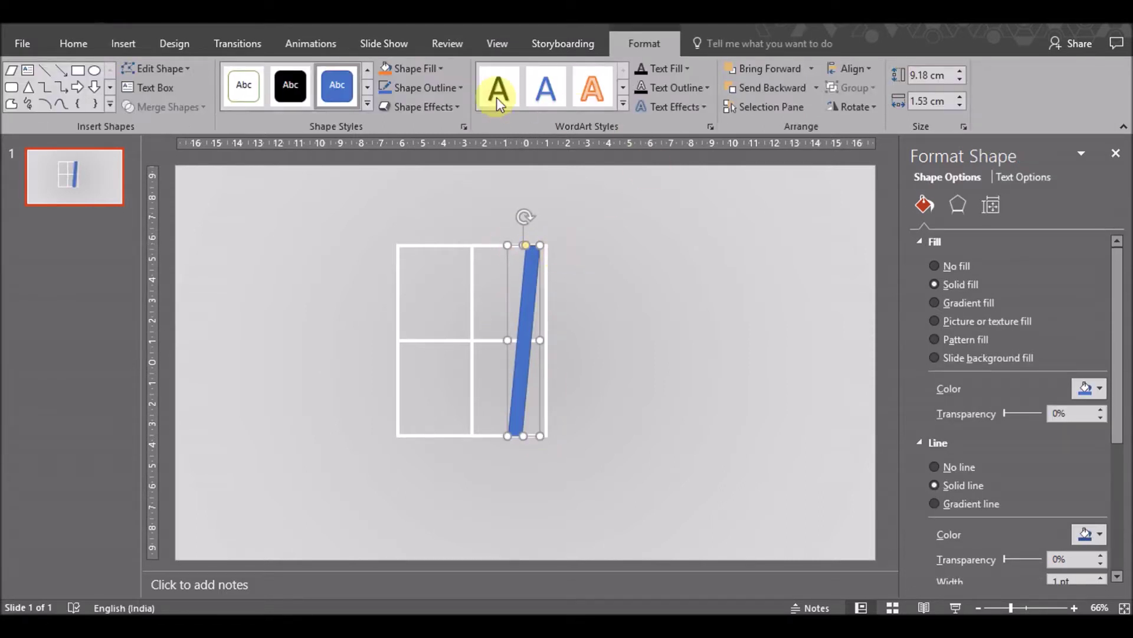
Remove the bar's outline, then nudge it left and widen it to about 9.18 by 2.58 cm
click(455, 91)
click(413, 232)
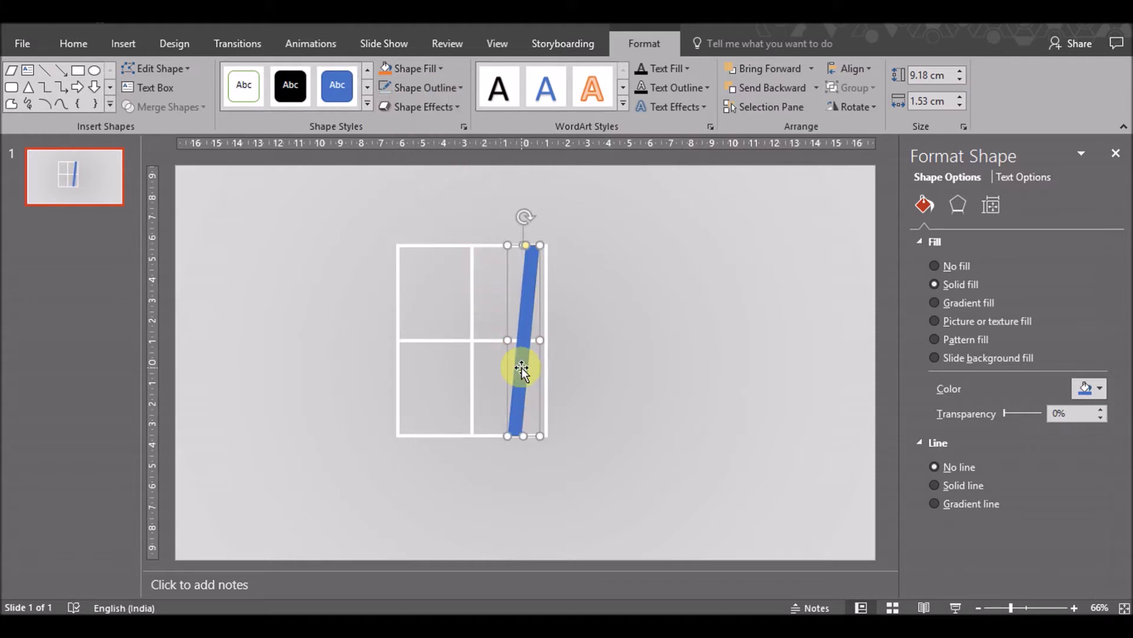
mouse_move(522, 369)
mouse_down()
mouse_move(500, 359)
mouse_move(538, 353)
mouse_up()
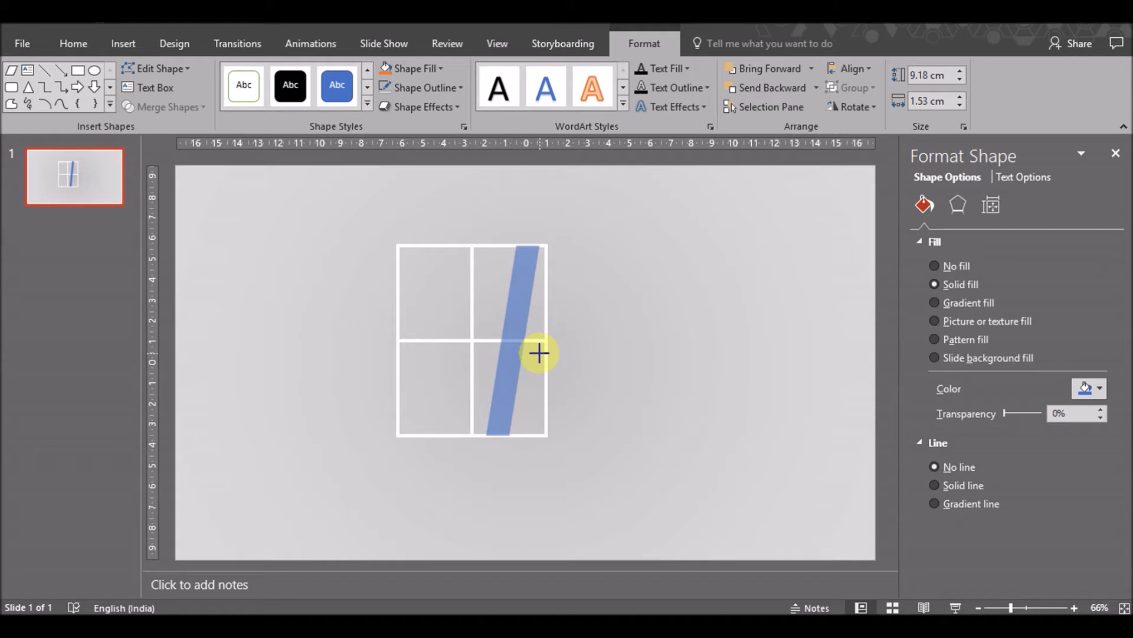
drag(538, 353, 537, 354)
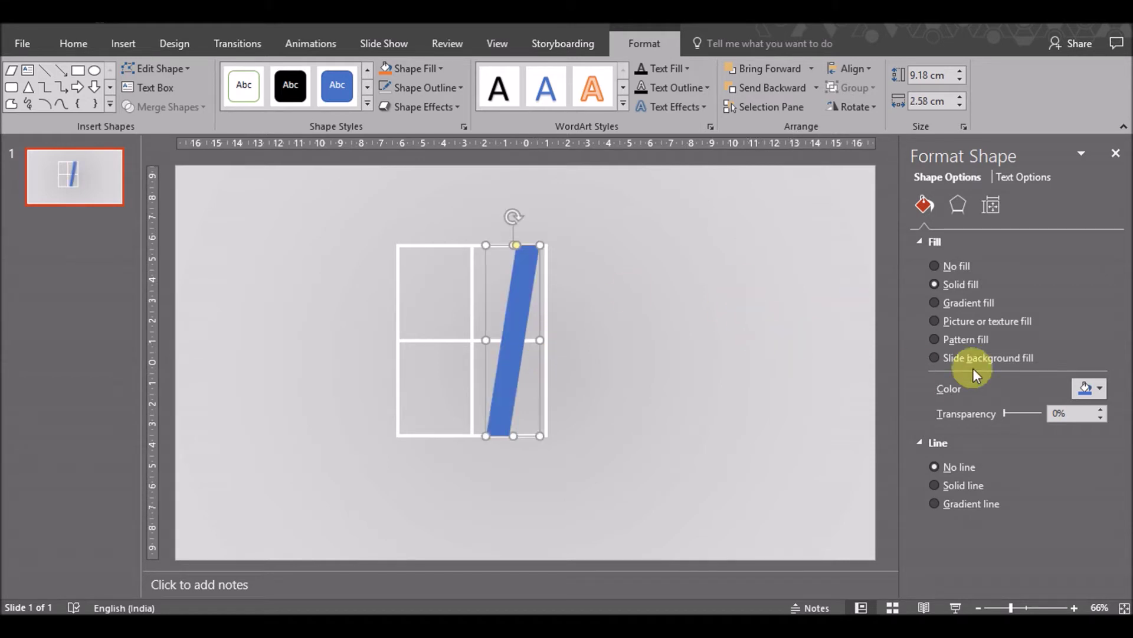
Fill the slanted bar white, reset transparency to 0%, then switch the fill to light grey
click(1091, 388)
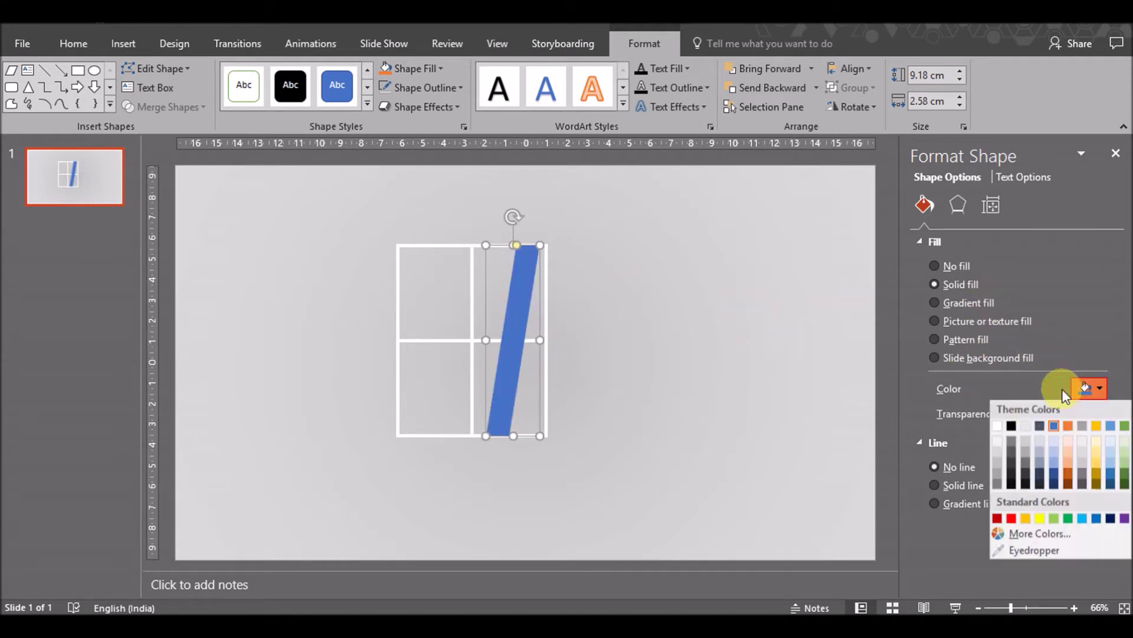
click(1010, 427)
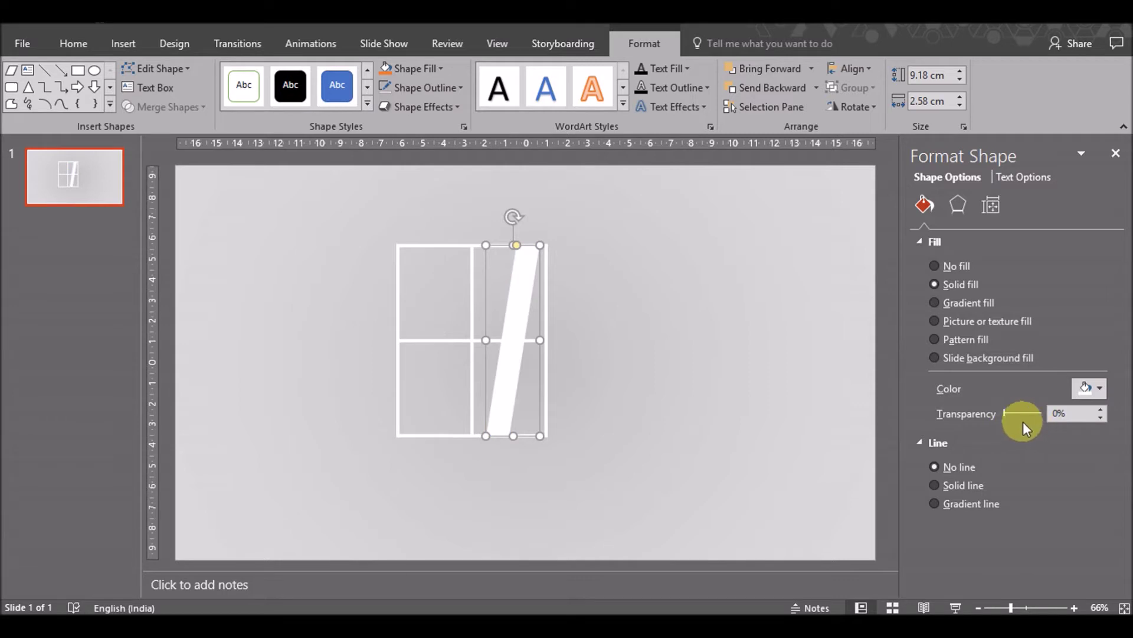
drag(1006, 414, 1022, 413)
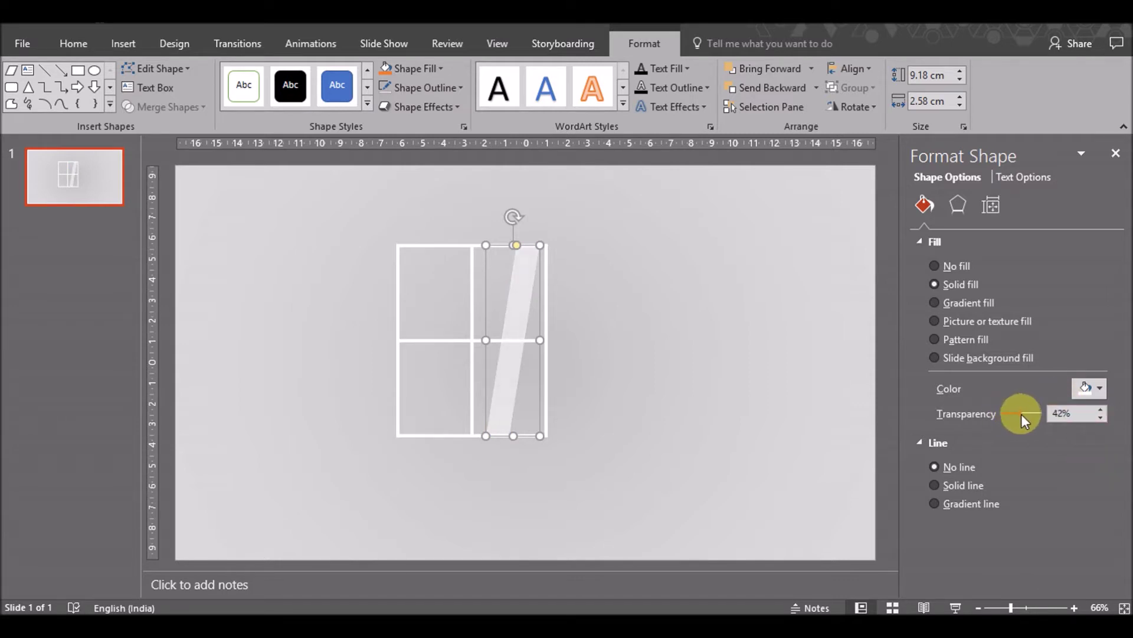
drag(1019, 413, 968, 413)
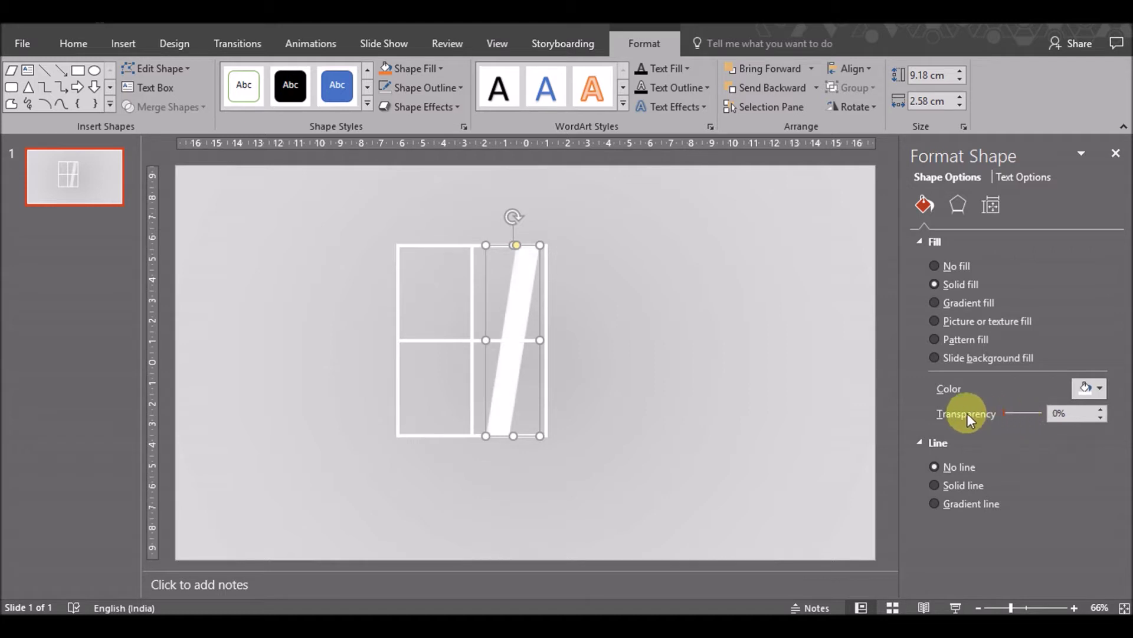
click(1084, 390)
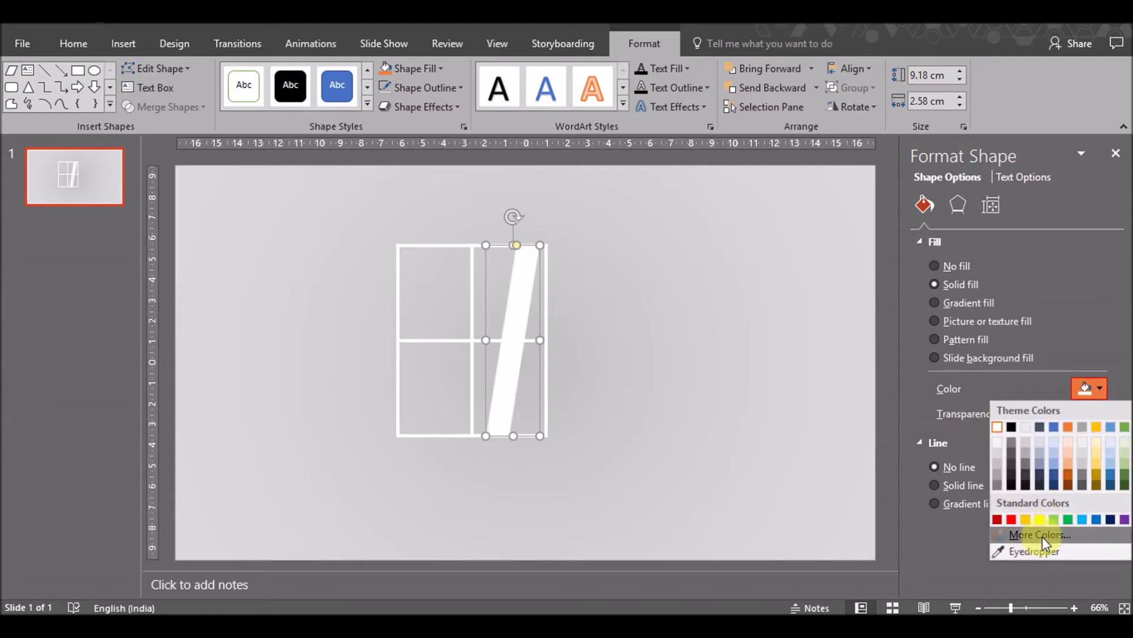
click(999, 452)
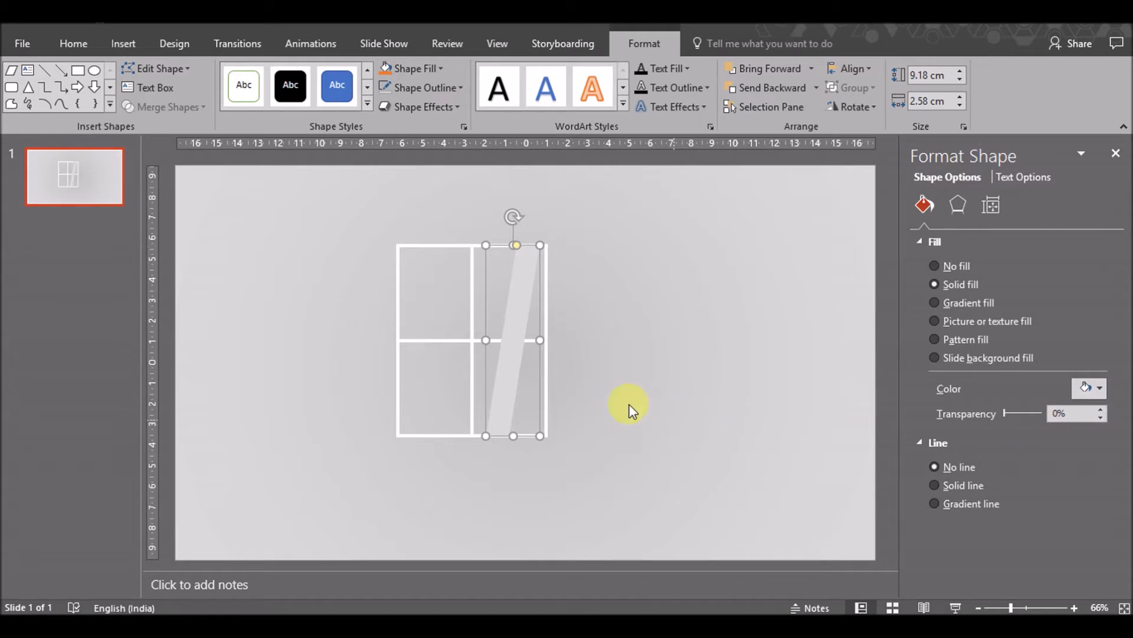
Send the bar behind the frame lines, then add a copy in the left column, also sent to back
right_click(503, 362)
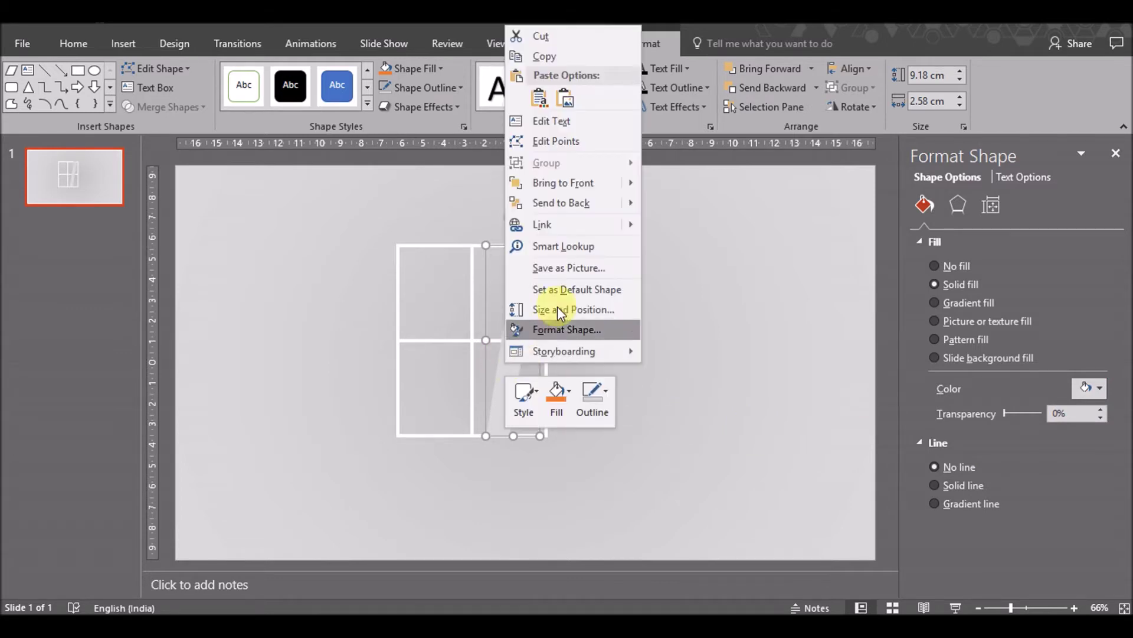
click(549, 202)
click(655, 358)
key(ctrl+v)
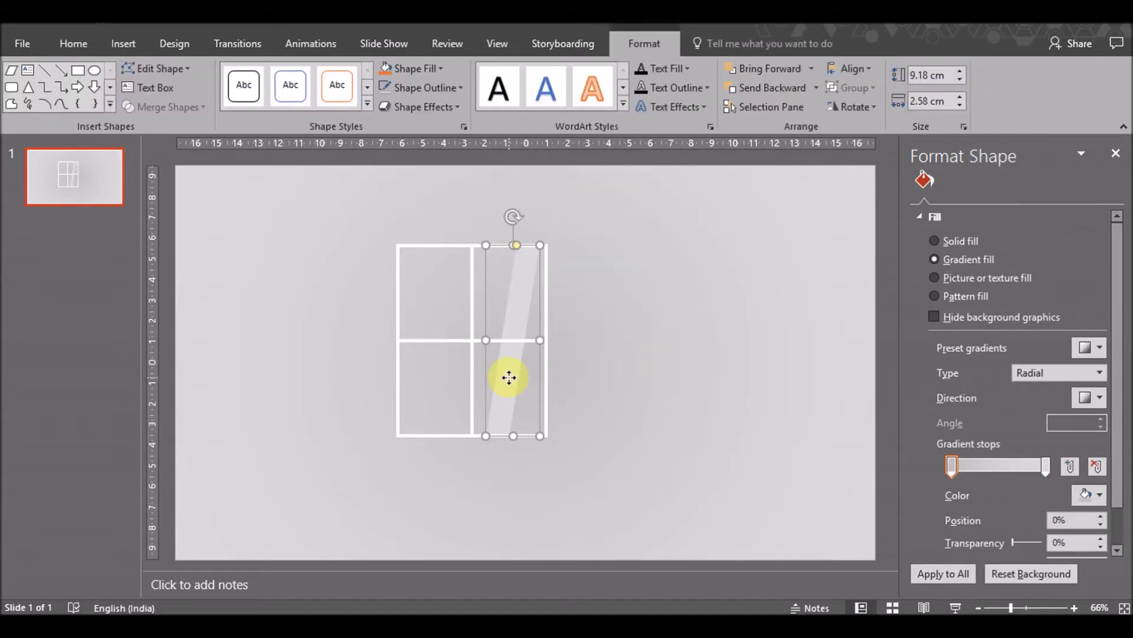
drag(527, 385, 440, 380)
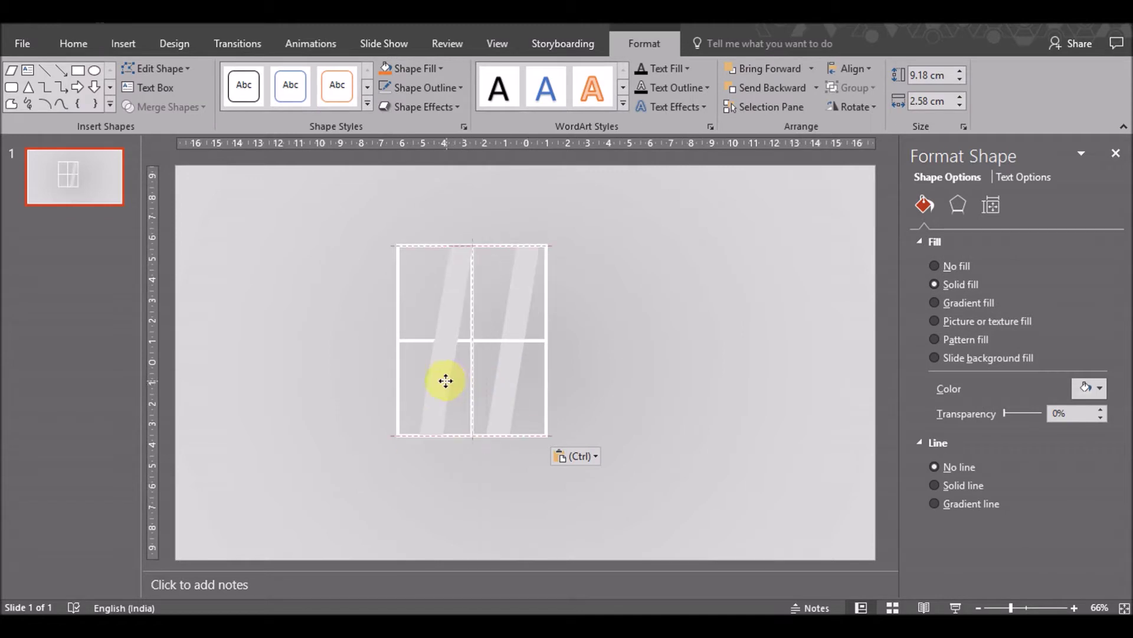
right_click(440, 381)
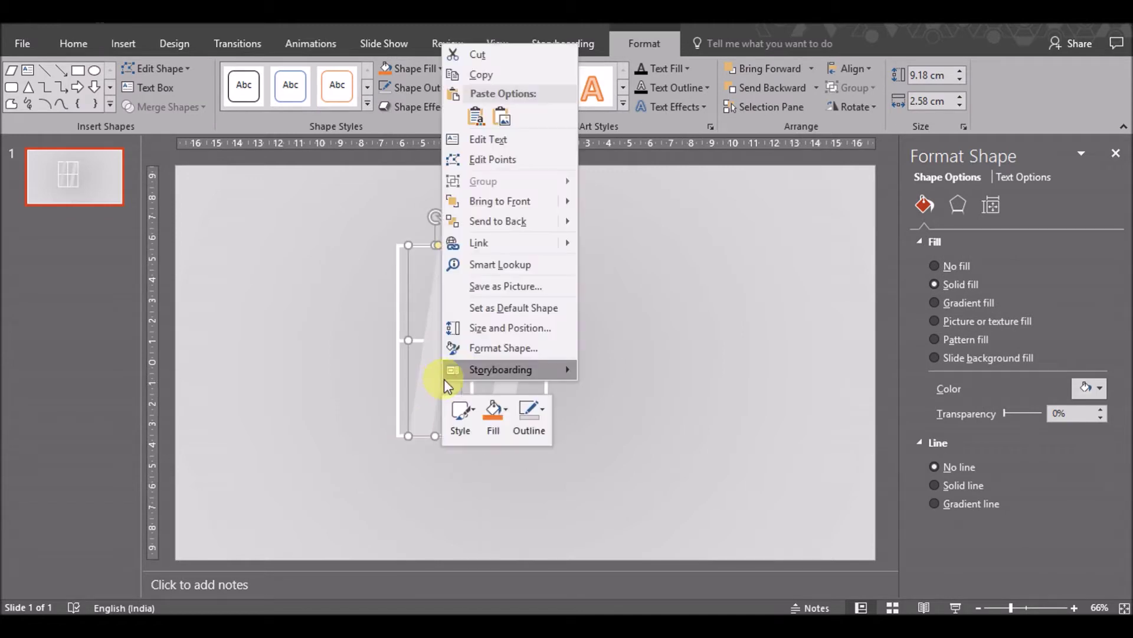
click(504, 228)
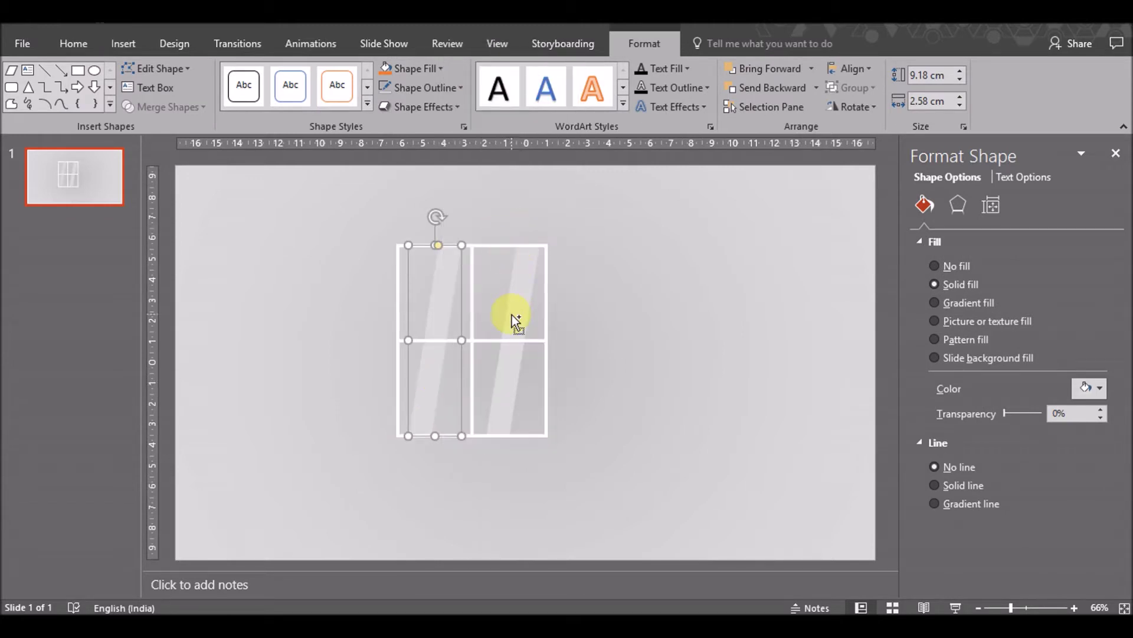
Add another back-layered bar in the right column, then shrink the whole window to about 3.35 × 2.62 cm
mouse_move(481, 329)
mouse_down()
mouse_move(443, 354)
mouse_move(491, 351)
mouse_move(482, 348)
mouse_up()
right_click(496, 312)
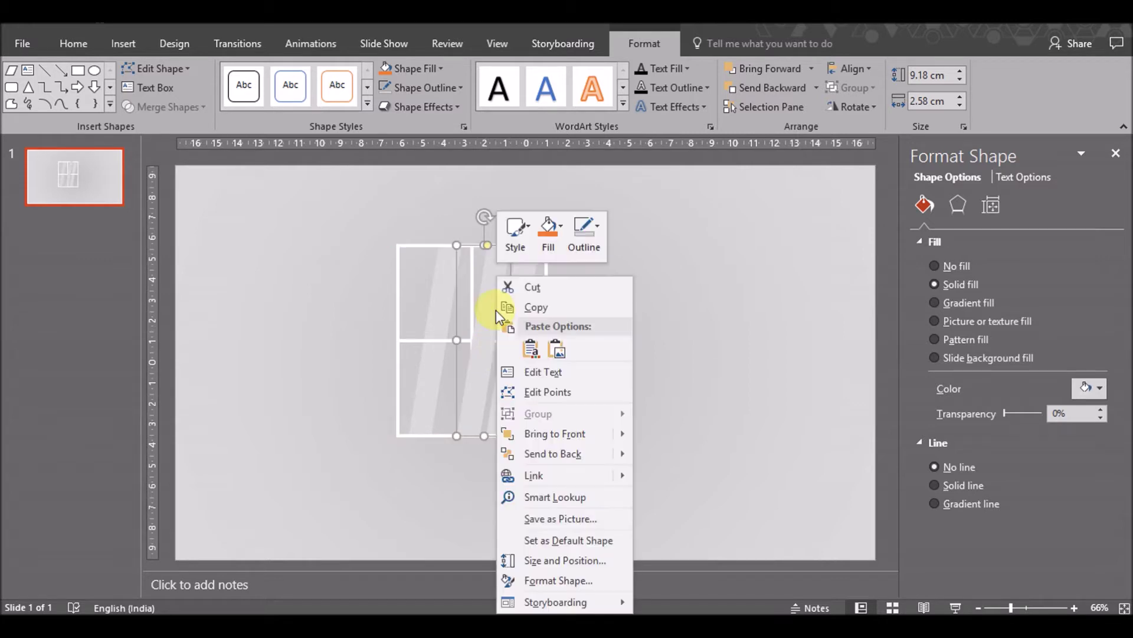
click(522, 453)
drag(518, 329, 542, 342)
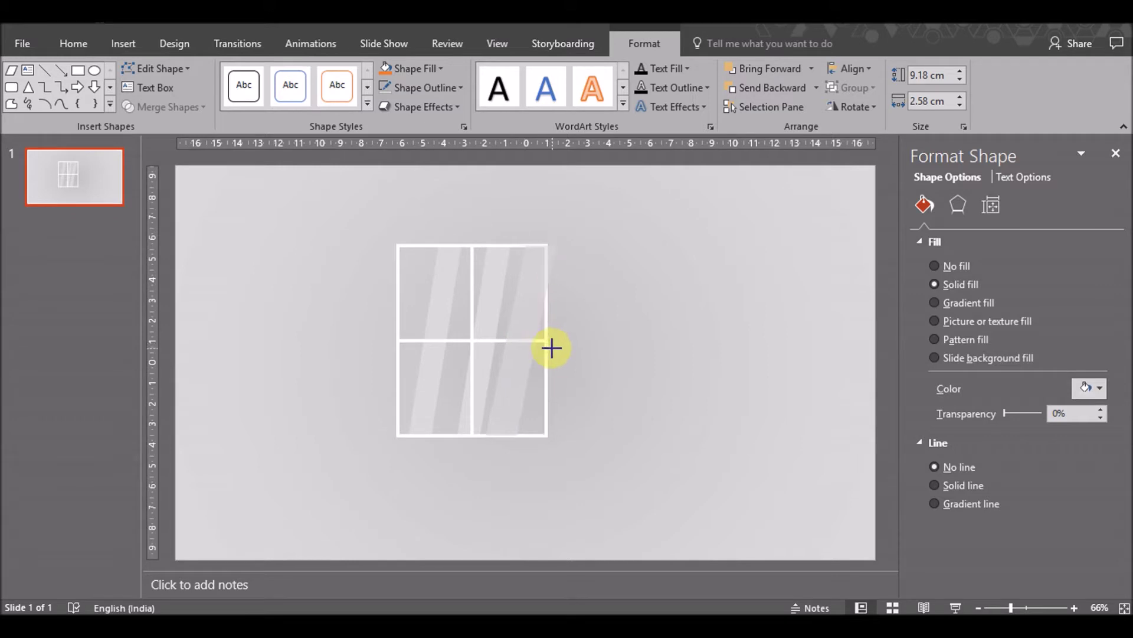
drag(550, 347, 545, 342)
click(597, 357)
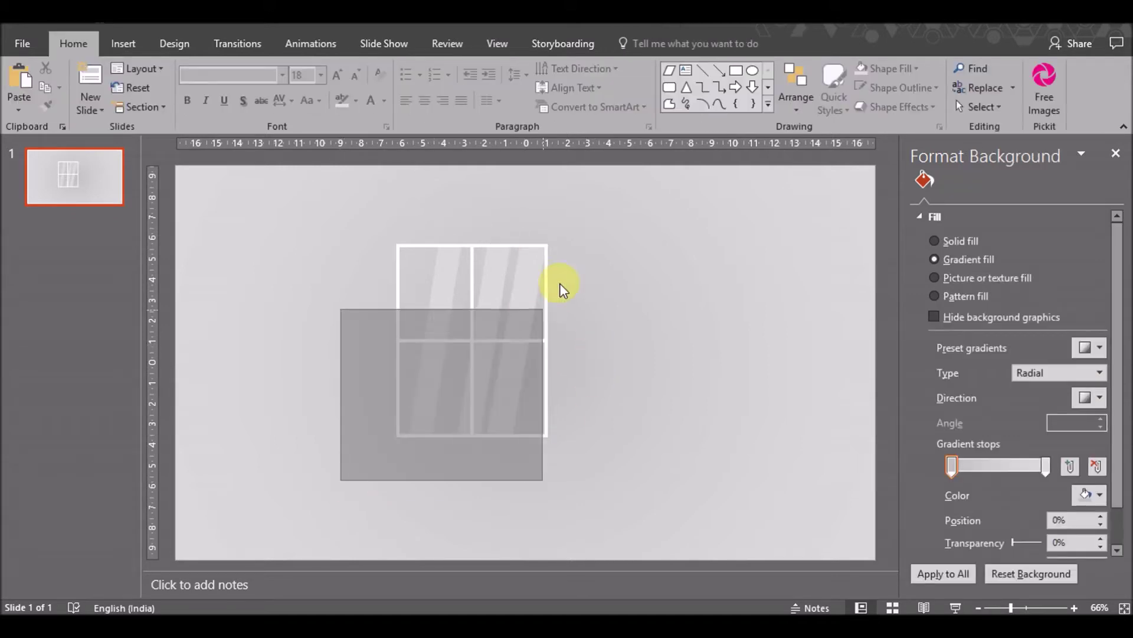
drag(341, 486, 600, 213)
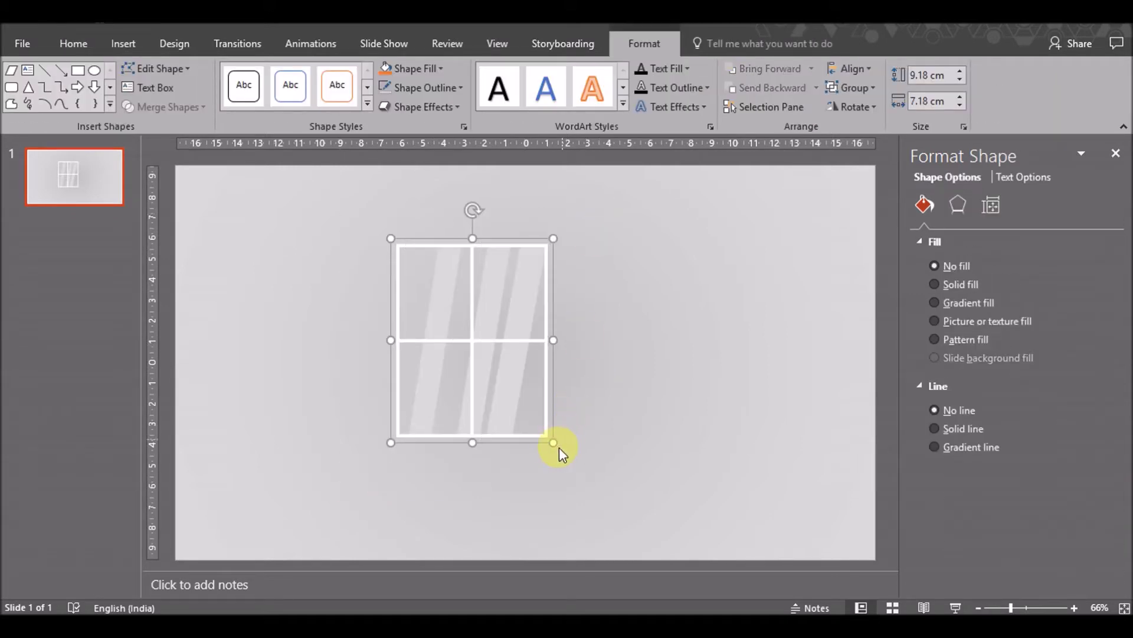
drag(549, 433, 459, 322)
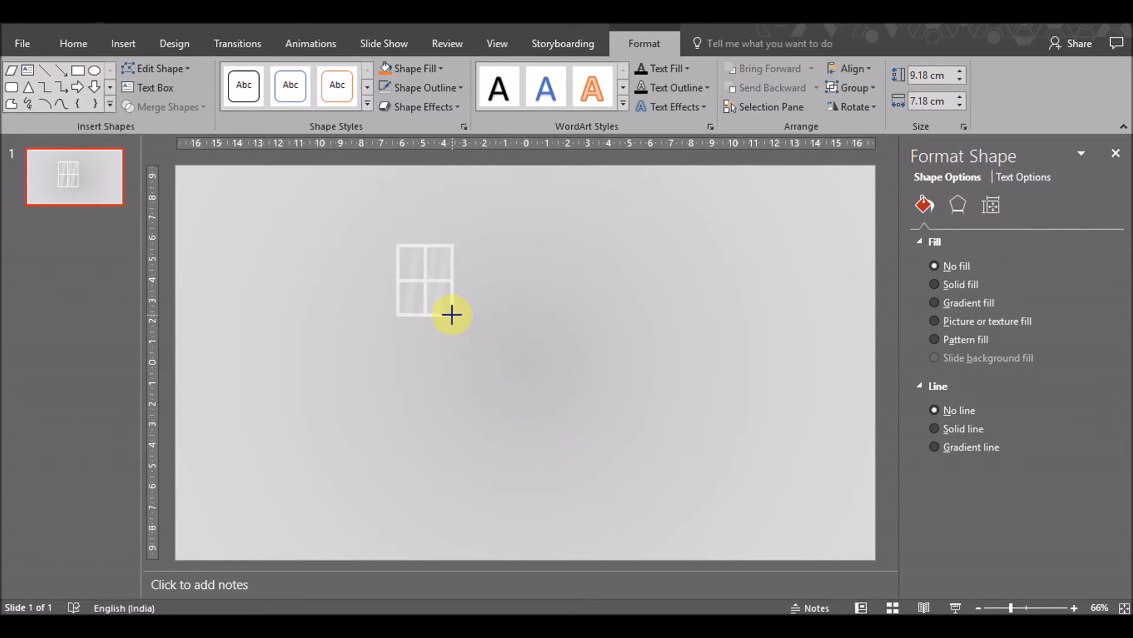
Resize the window graphic down to about 1.77 × 1.39 cm near the slide's upper left
click(511, 363)
click(452, 315)
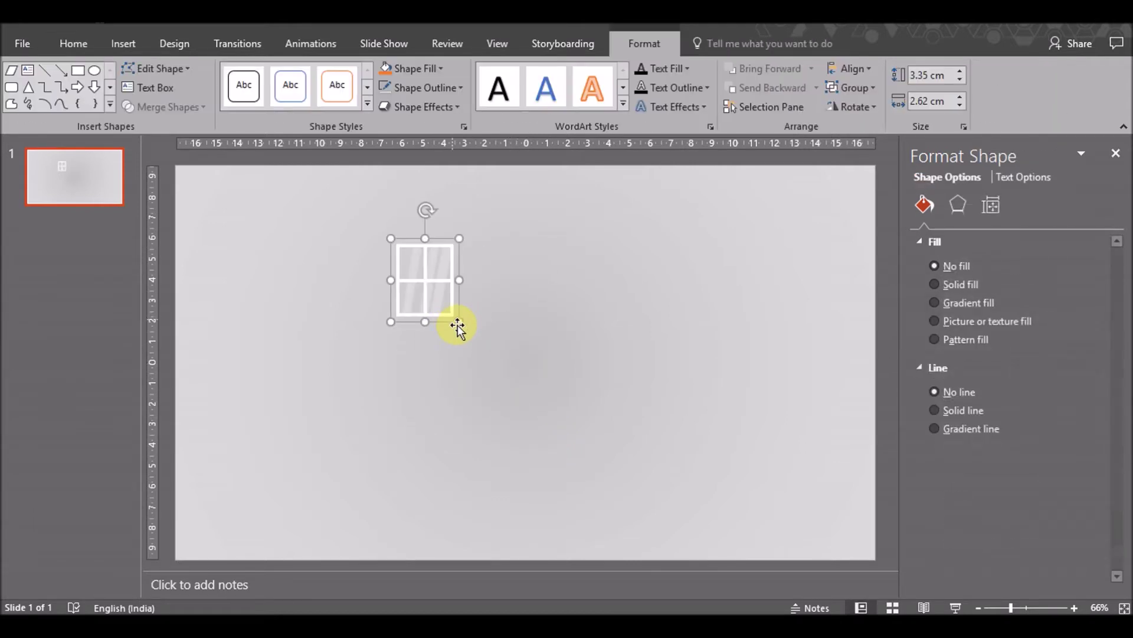
drag(458, 319, 430, 286)
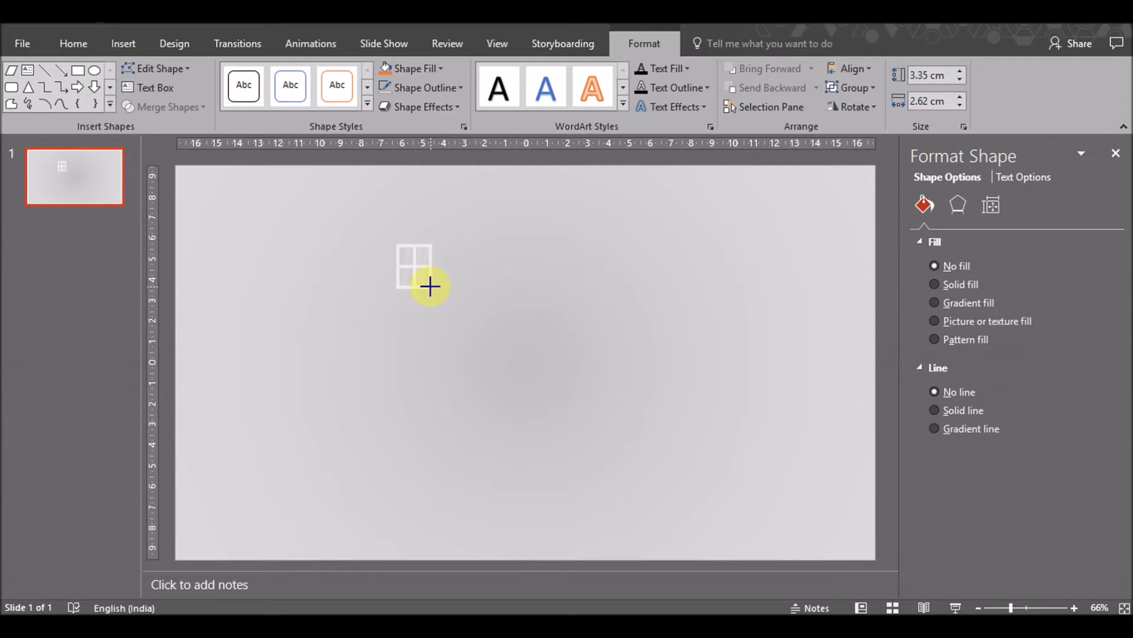
drag(431, 287, 427, 284)
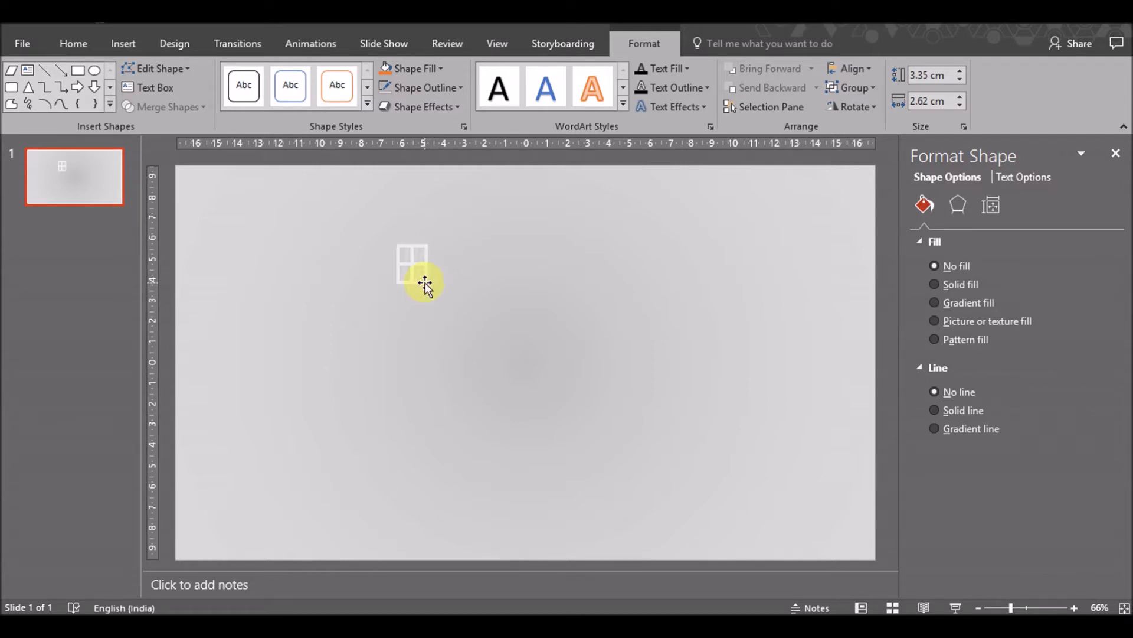
click(436, 305)
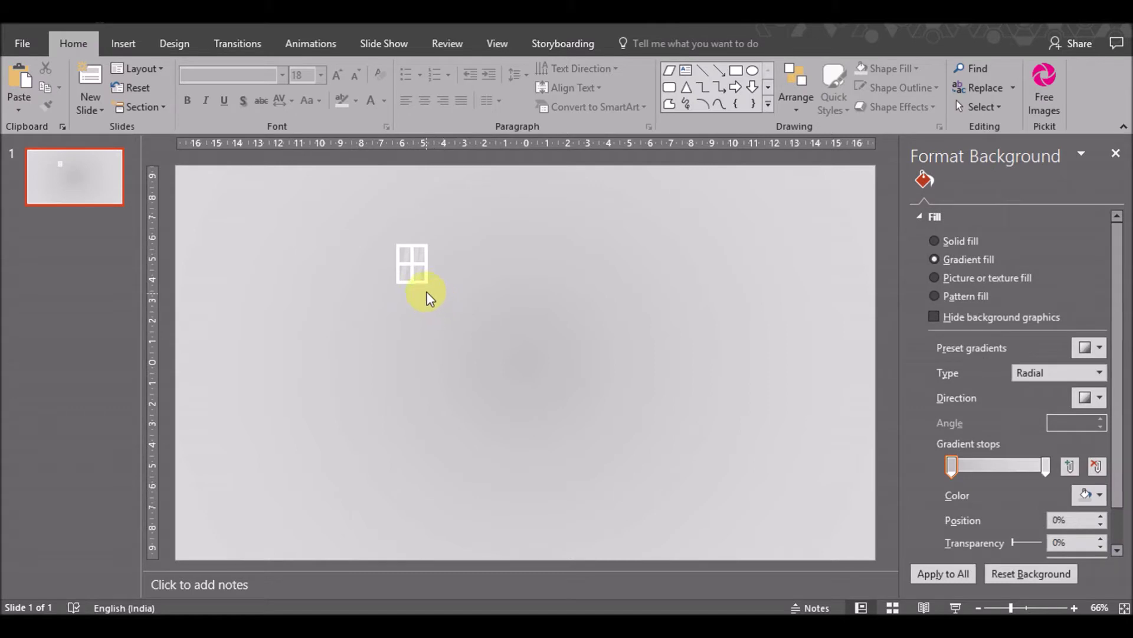
click(415, 289)
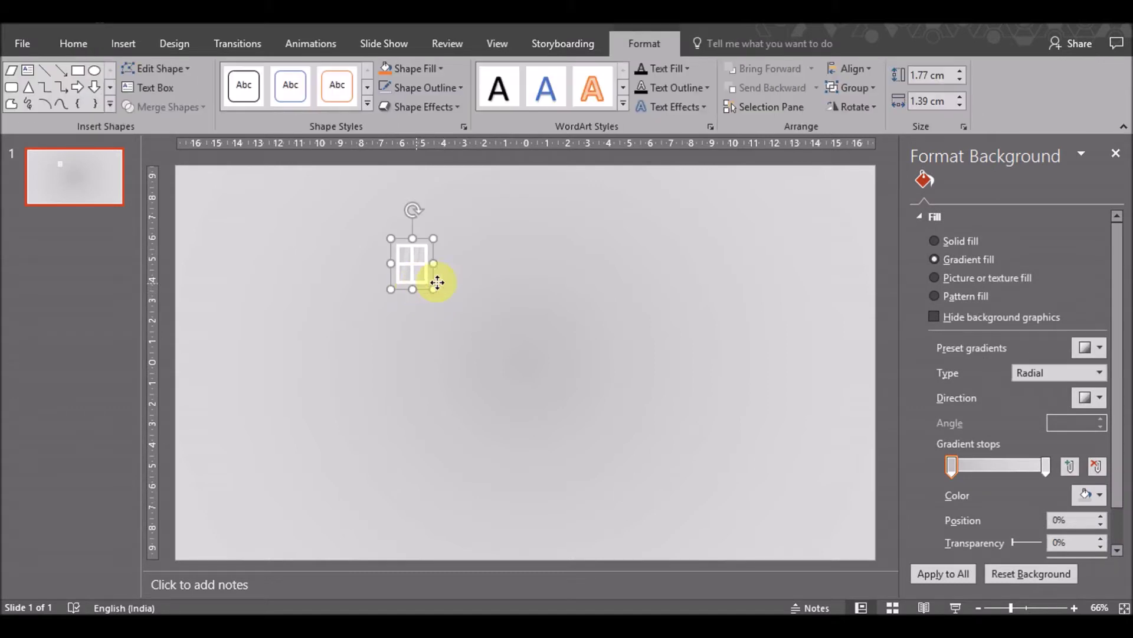
Duplicate the small window, move the copy below, and enlarge it to about 8.48 × 6.63 cm
key(ctrl+d)
drag(434, 303, 465, 378)
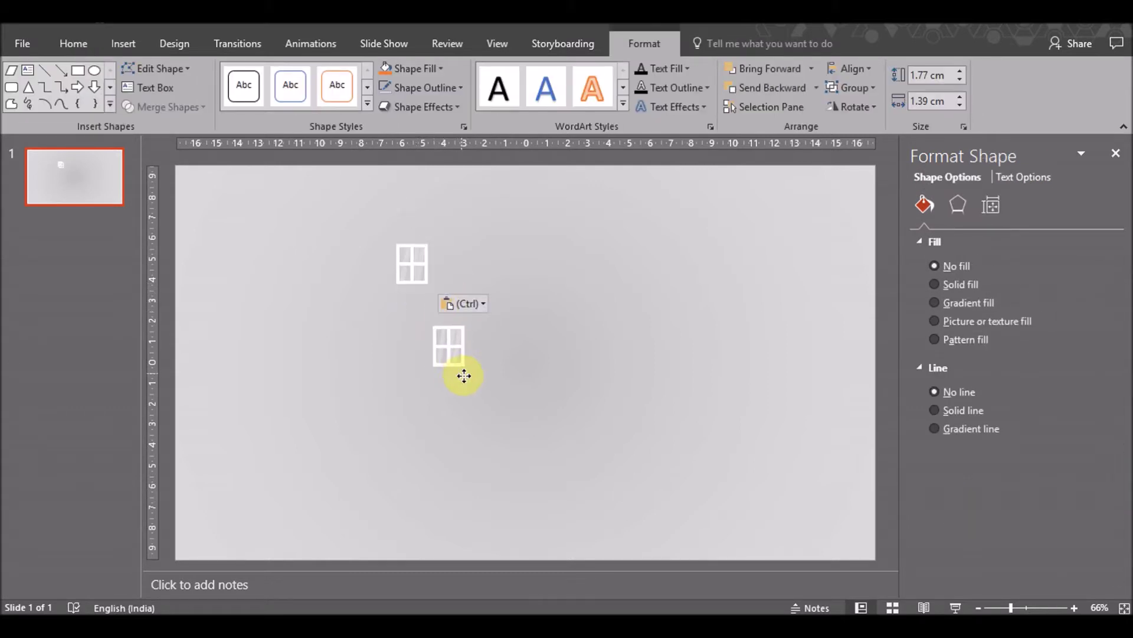
drag(470, 373, 539, 413)
key(ctrl+z)
drag(471, 372, 572, 441)
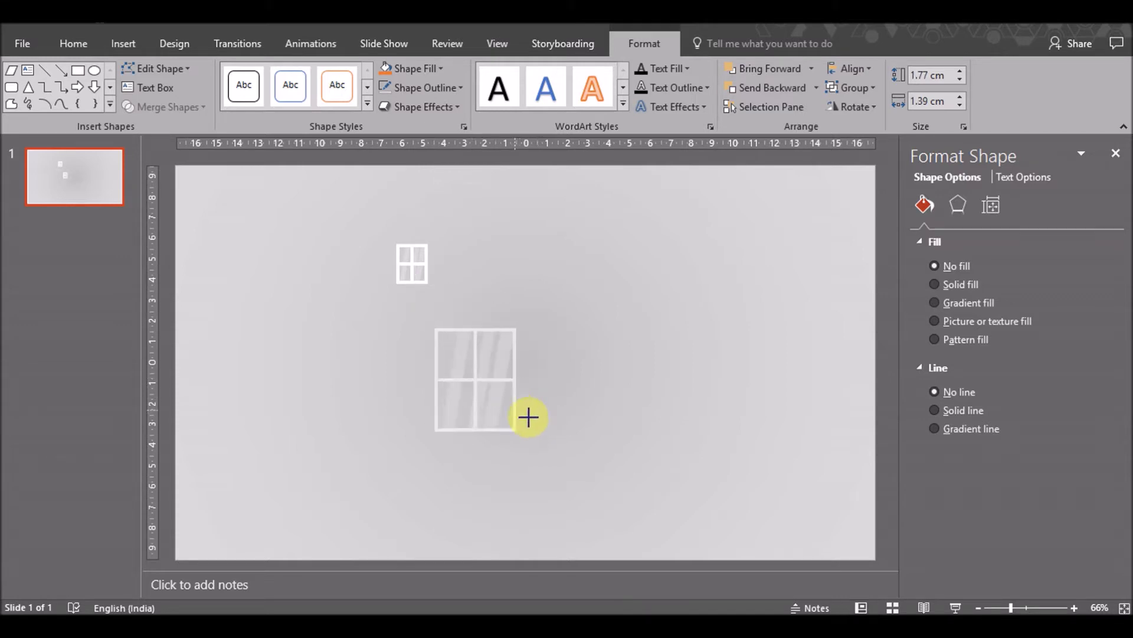
Ungroup the enlarged window into separate parts and widen its two right-hand panes
right_click(581, 367)
mouse_move(625, 209)
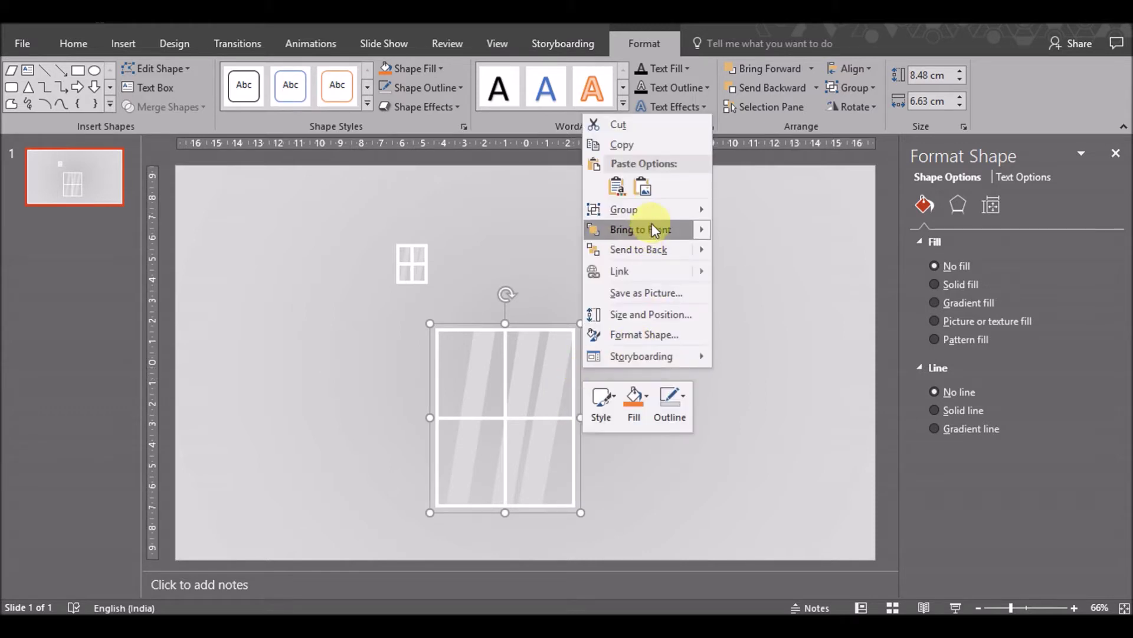
click(764, 261)
click(681, 375)
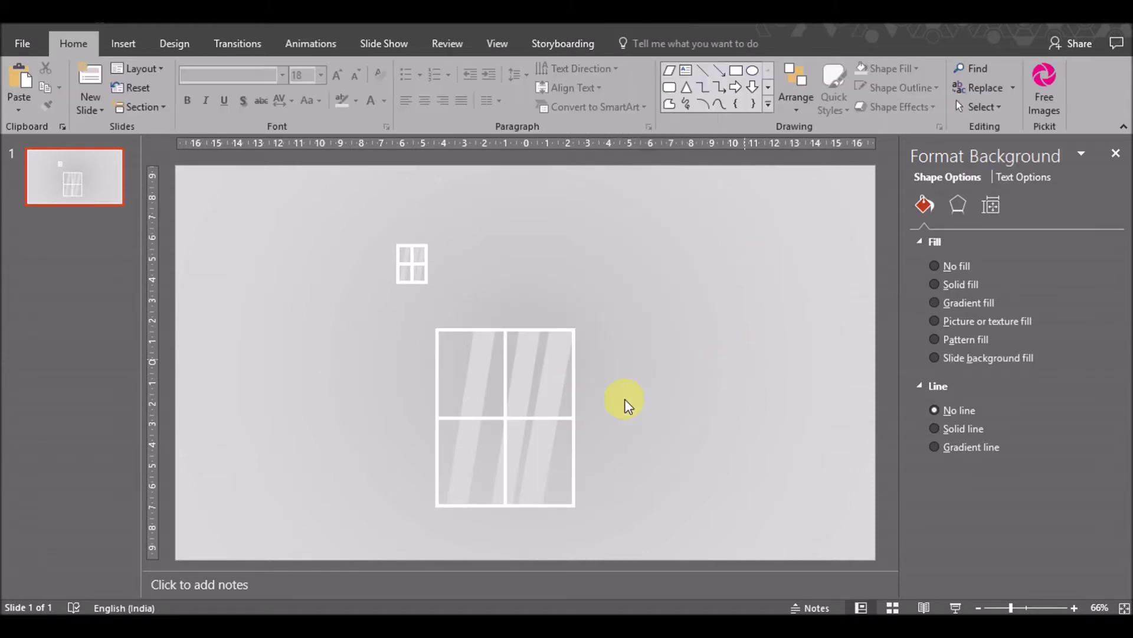
click(572, 421)
right_click(581, 418)
mouse_move(625, 260)
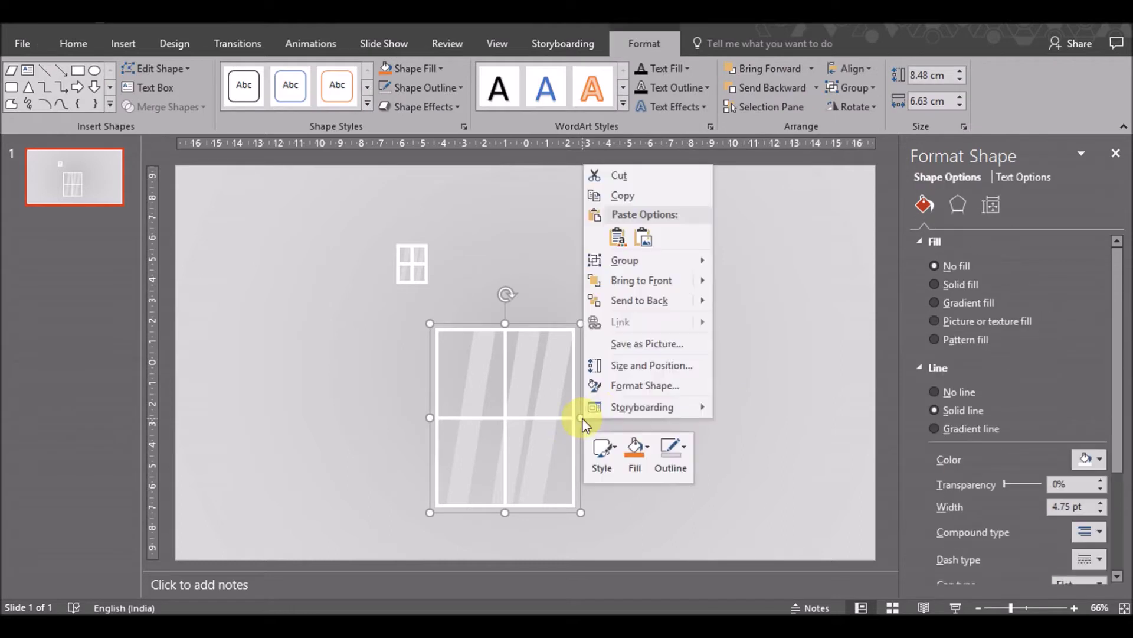
click(743, 303)
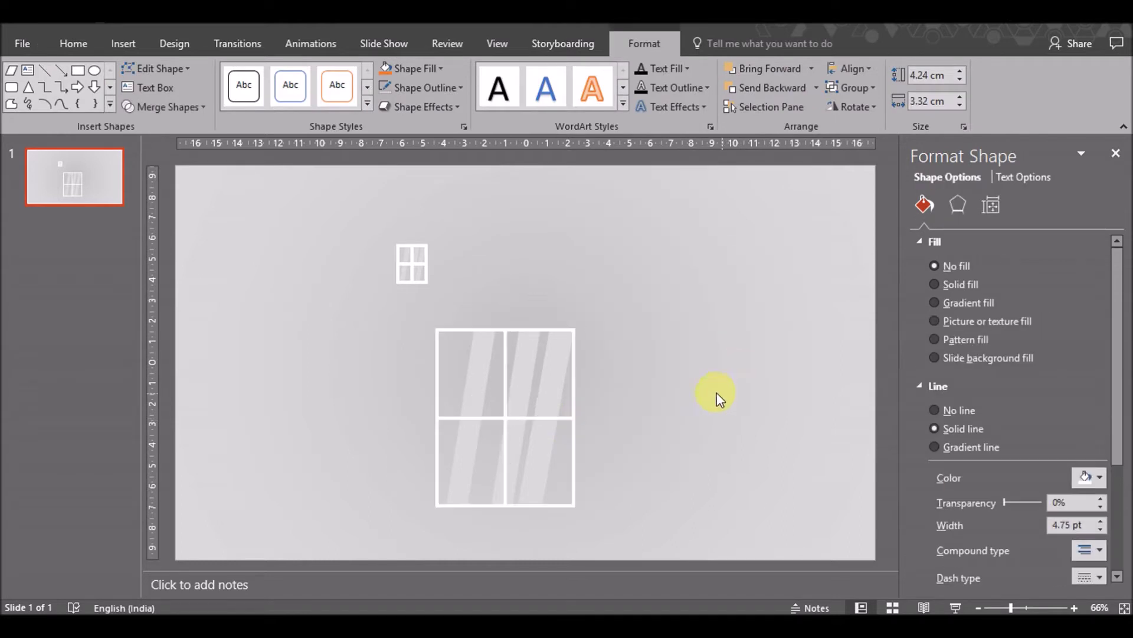
click(719, 397)
click(572, 415)
shift+click(576, 440)
drag(576, 375, 636, 378)
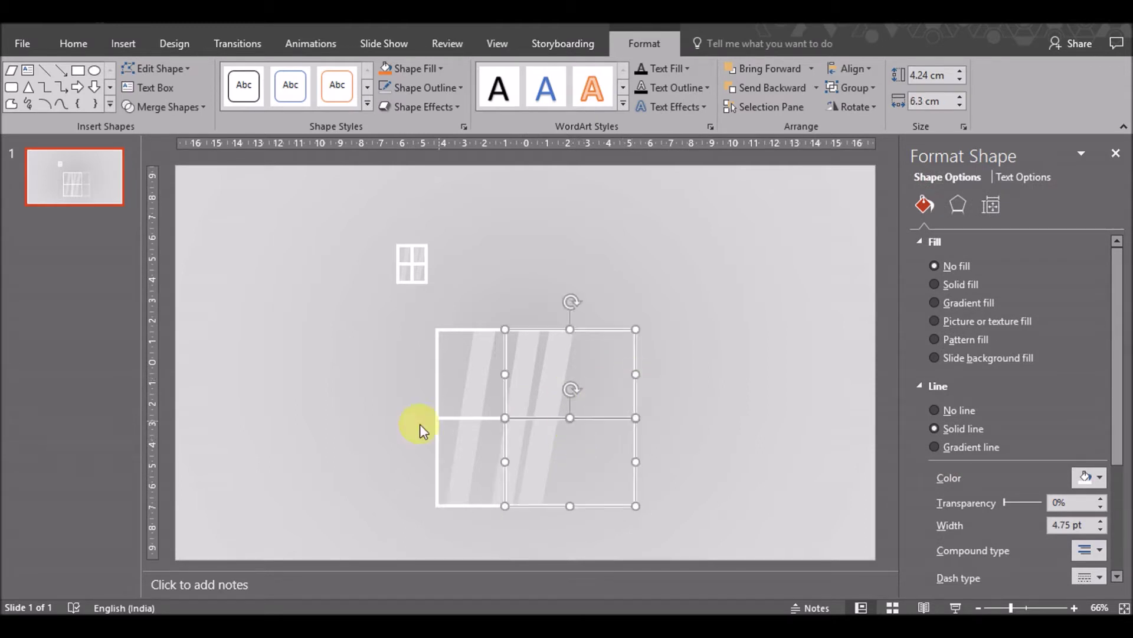
Duplicate the two left panes and snap the copies against the big frame's right side
click(459, 419)
ctrl+click(445, 333)
key(ctrl+d)
drag(476, 348, 671, 325)
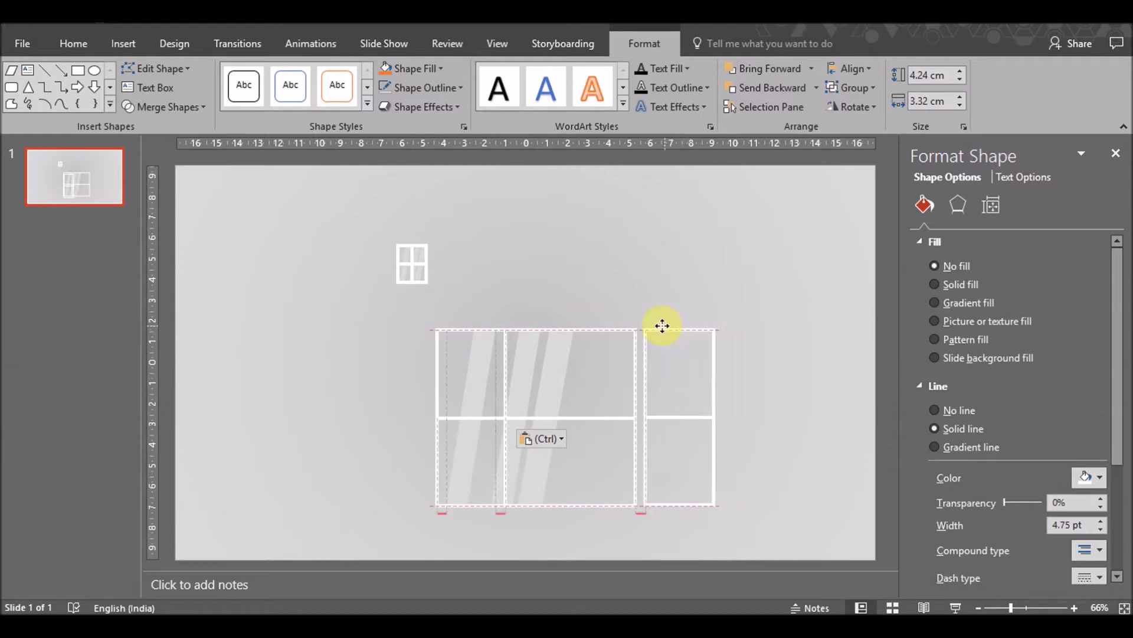
drag(671, 326, 658, 324)
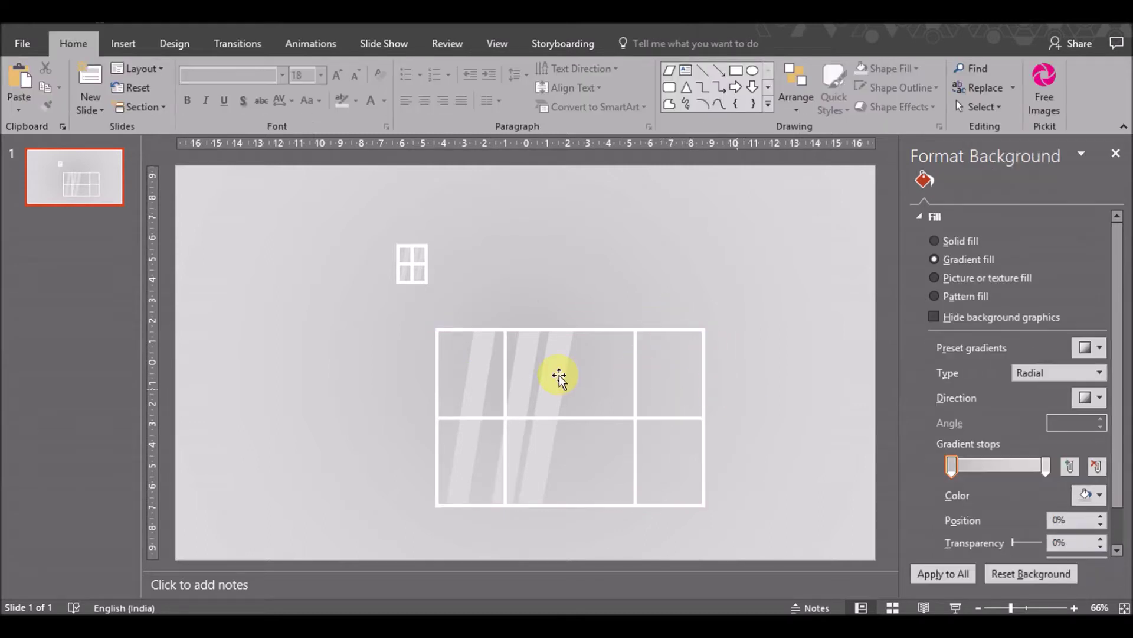
Copy three reflection bars into the widened panes, send them behind the lines, and shift the stripes slightly left
click(525, 376)
ctrl+click(474, 385)
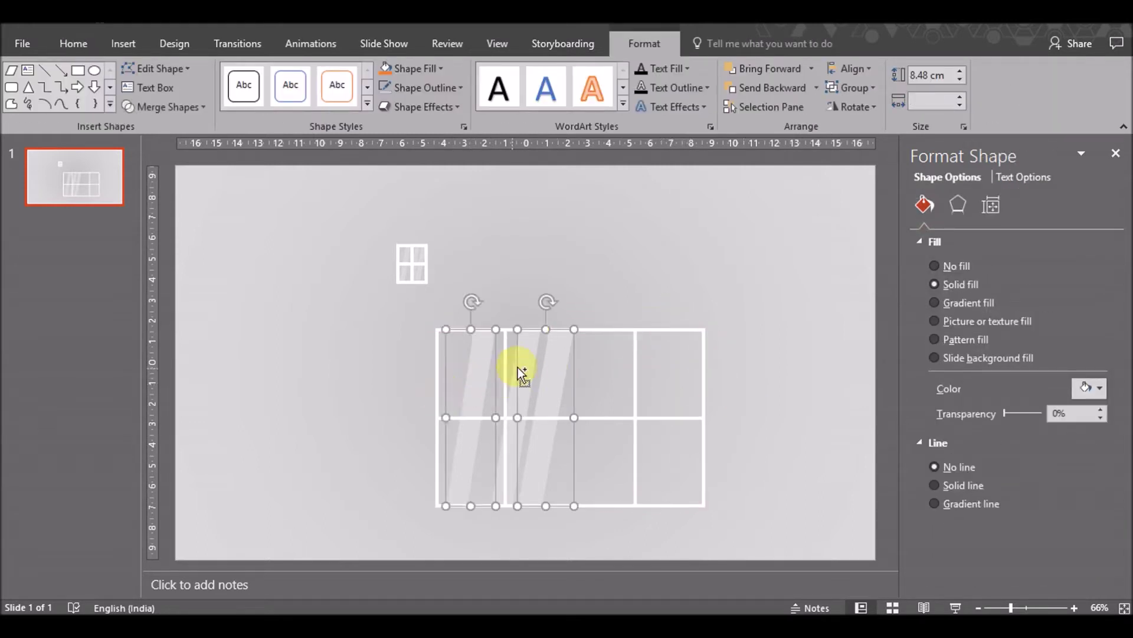
ctrl+click(514, 386)
ctrl+drag(513, 386, 678, 384)
right_click(678, 384)
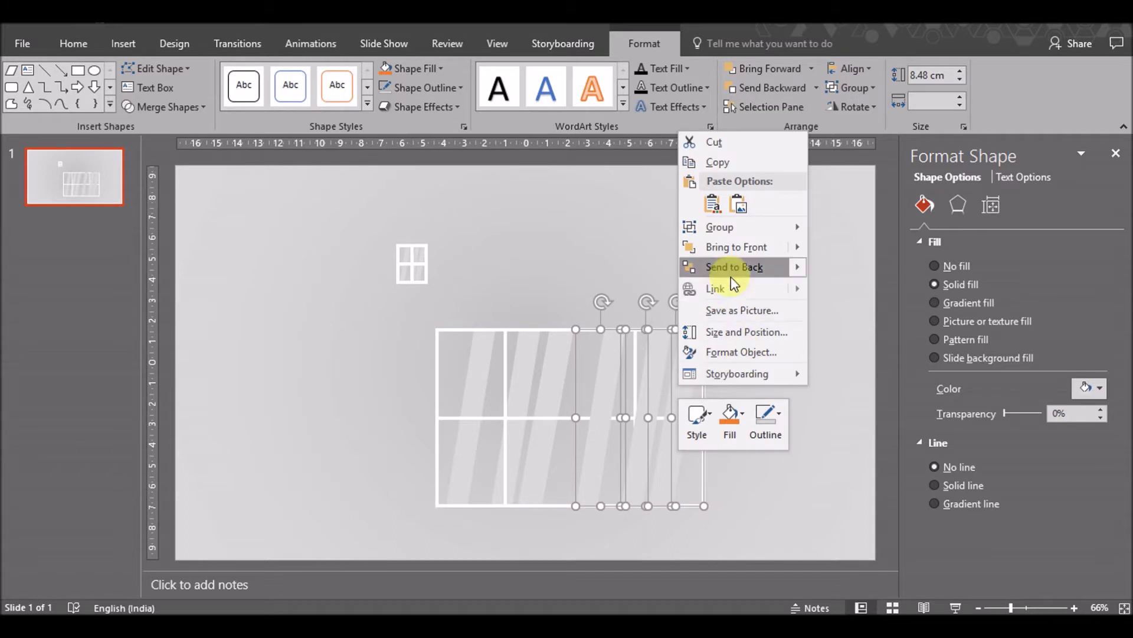
click(716, 265)
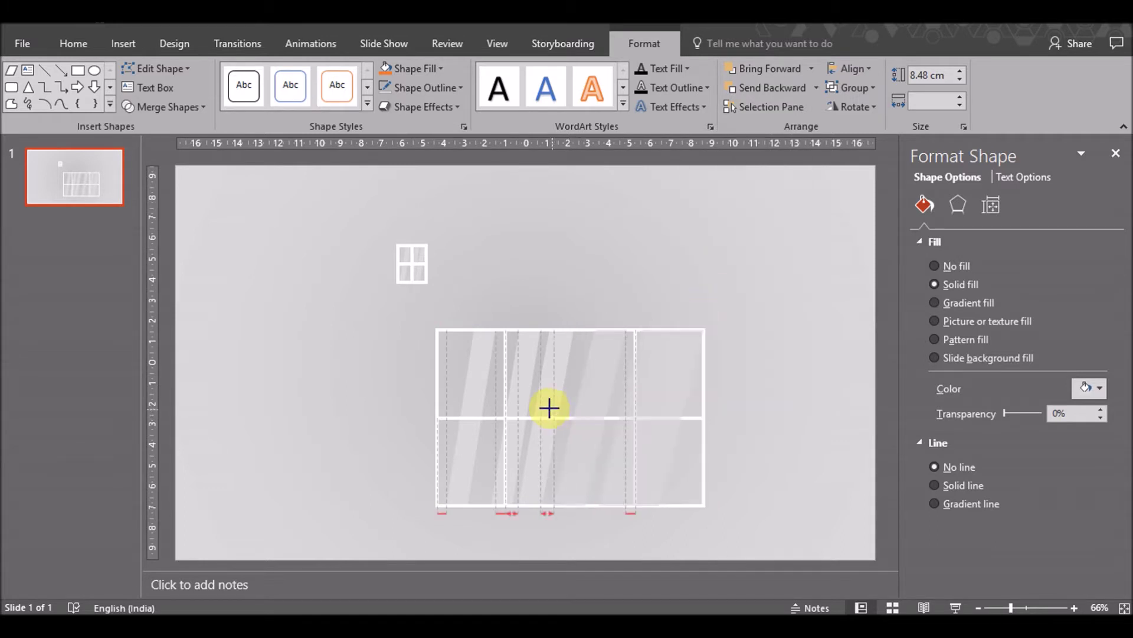
drag(573, 417, 561, 415)
click(761, 423)
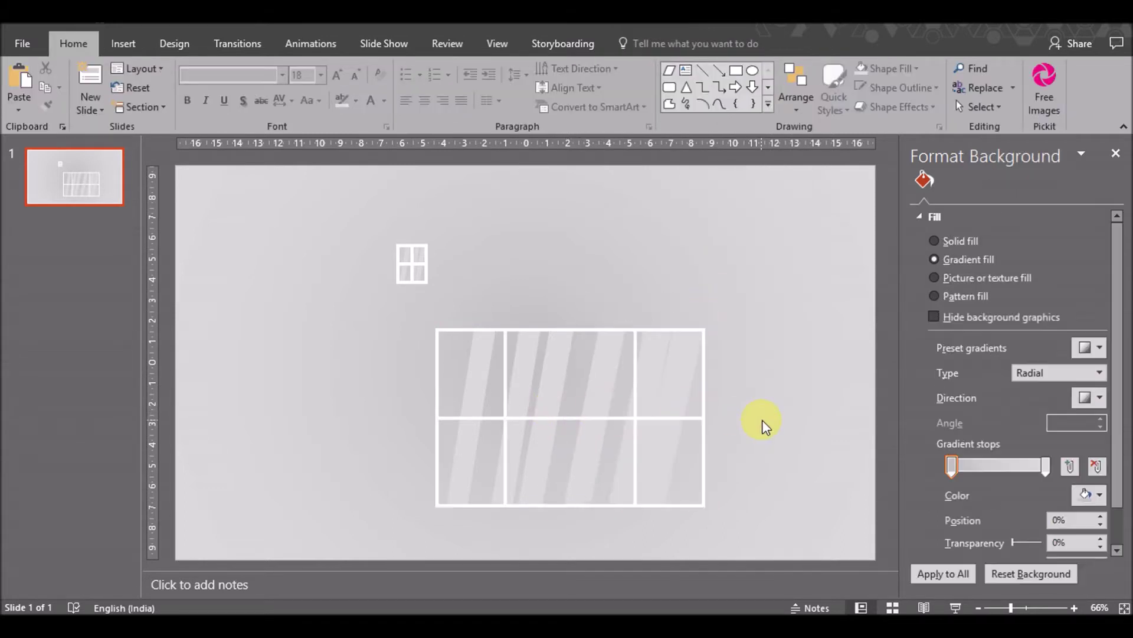
Group the striped grid shapes and shrink the group into a small icon beside the small window
mouse_move(421, 525)
mouse_down()
mouse_move(765, 324)
mouse_move(788, 299)
mouse_up()
key(ctrl+g)
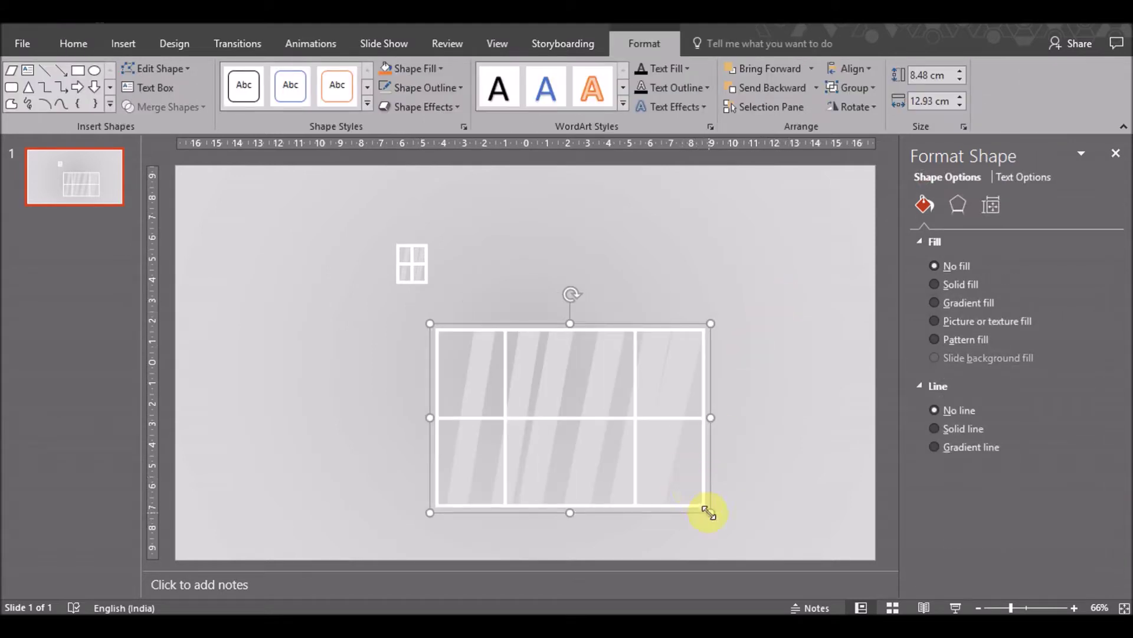
drag(710, 513, 498, 370)
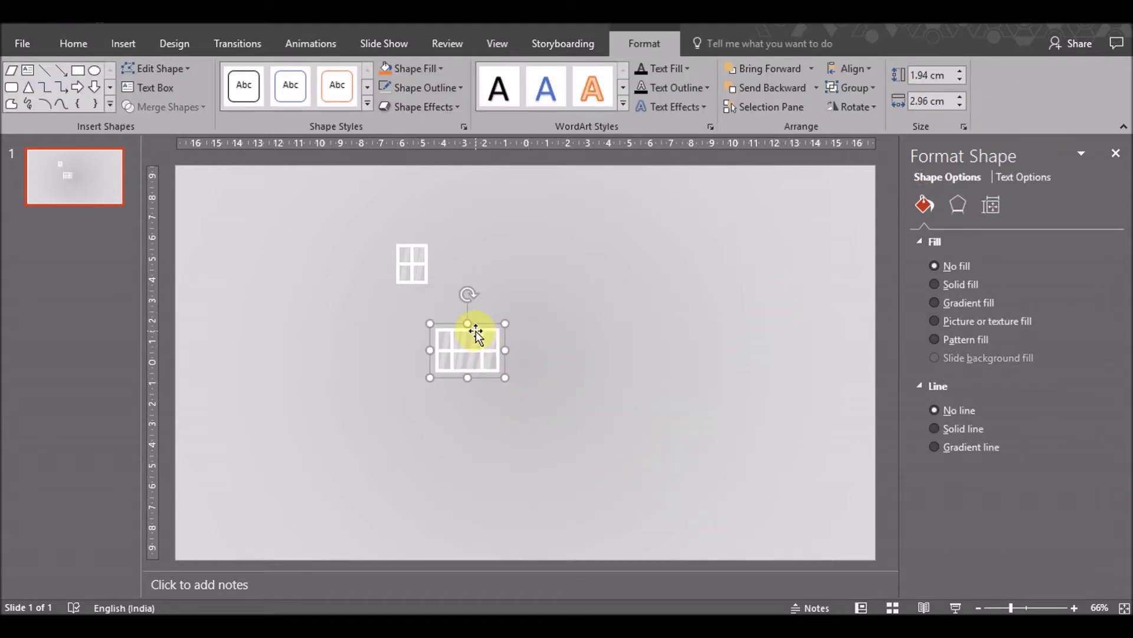
drag(473, 330, 481, 248)
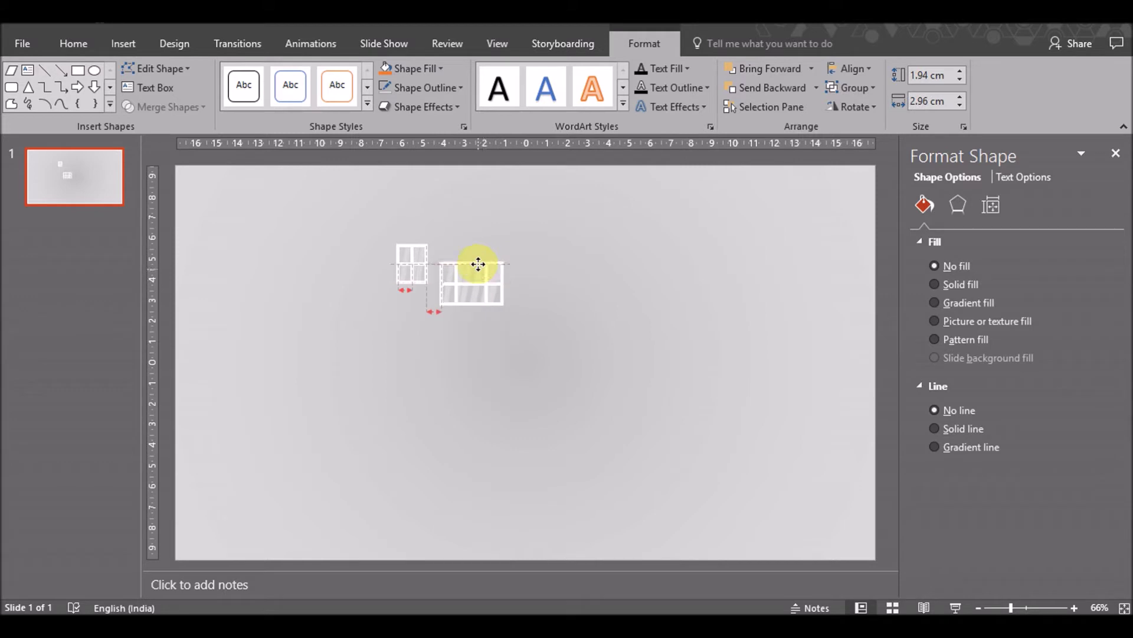
drag(504, 289, 498, 285)
click(492, 296)
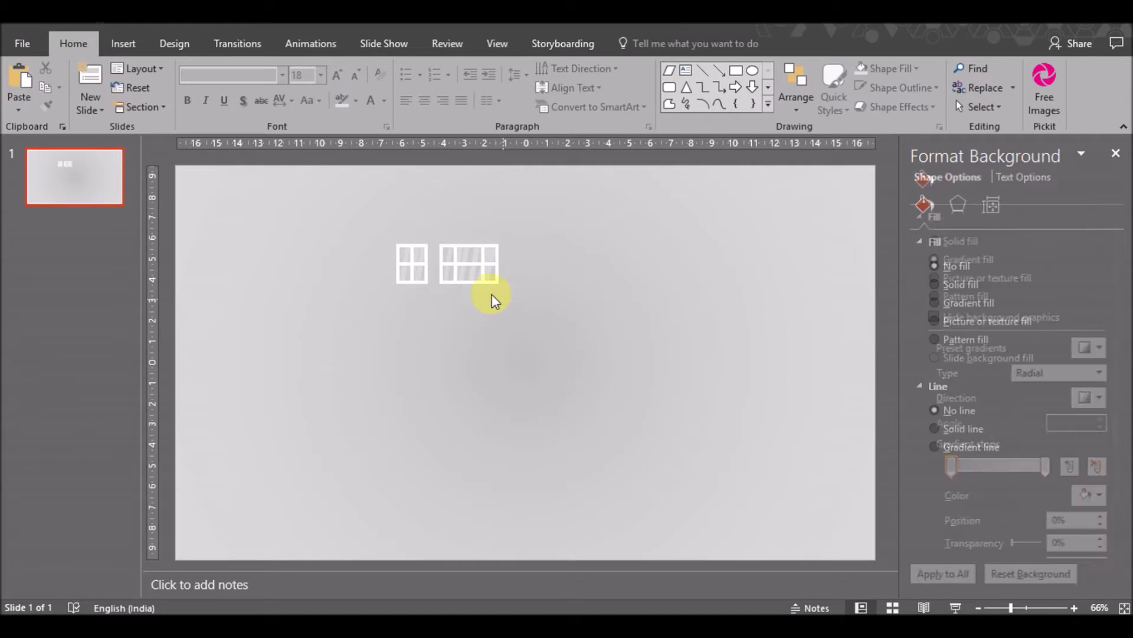
click(470, 285)
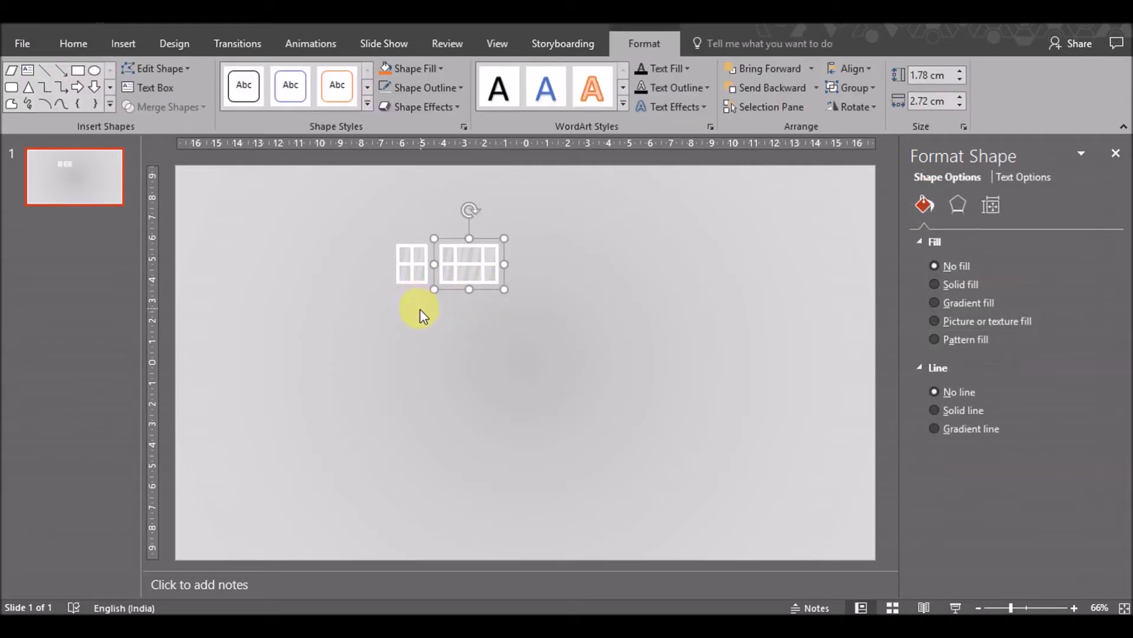
Set both the striped grid icon and the small window to 1.7 cm height
click(407, 282)
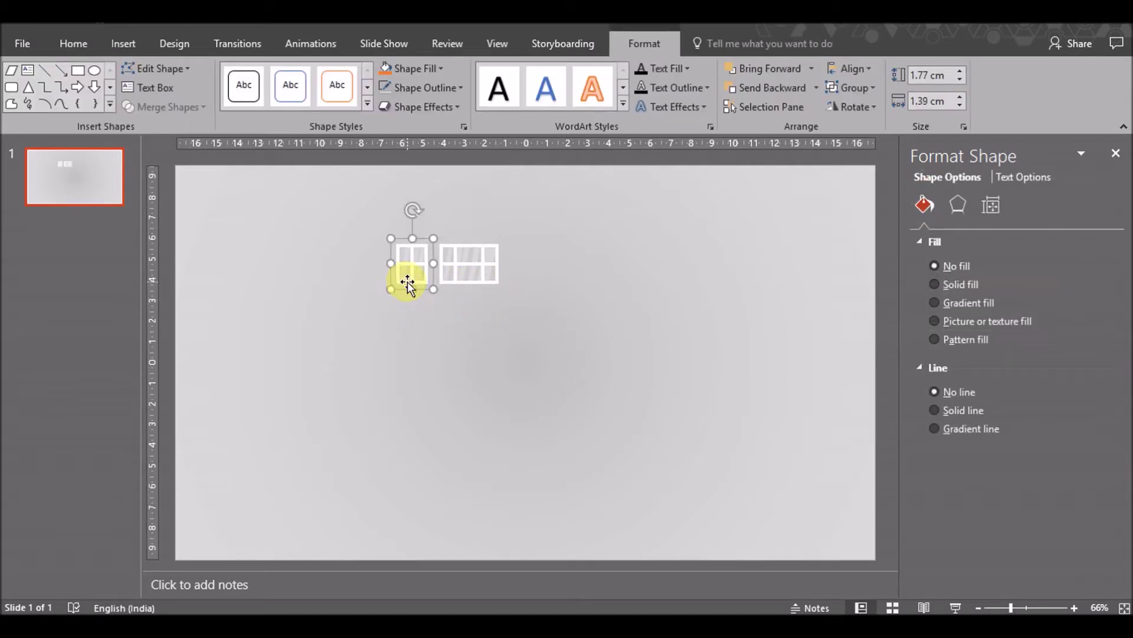
click(484, 278)
click(960, 82)
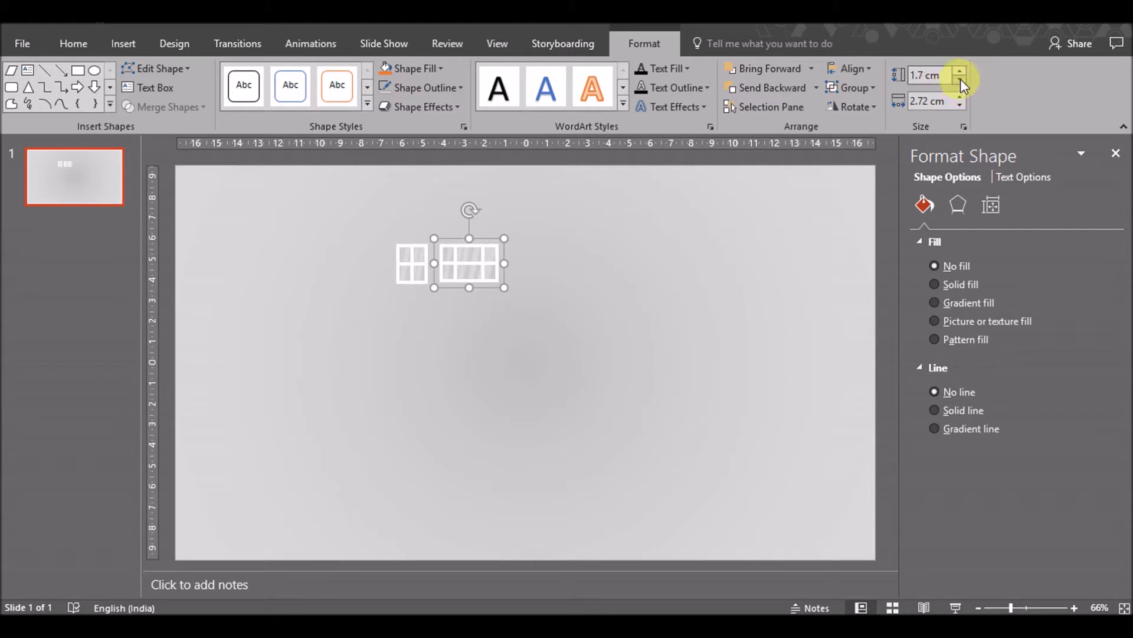
click(416, 278)
click(960, 79)
click(540, 356)
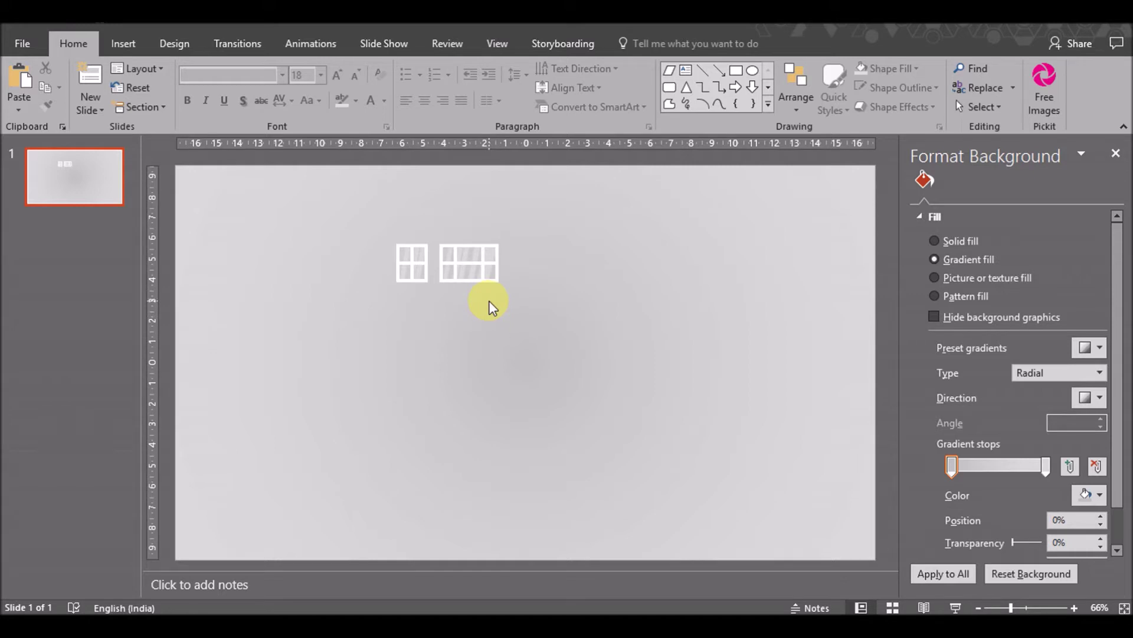
Make two copies of the striped grid icon, stacked one below the other
drag(358, 298, 532, 199)
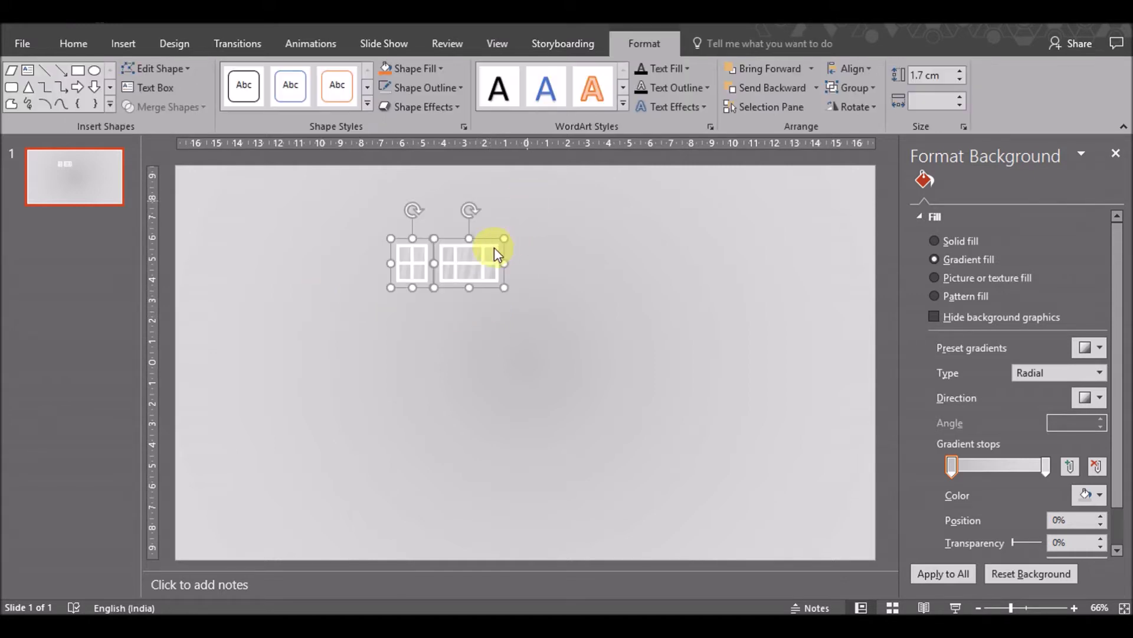
click(537, 298)
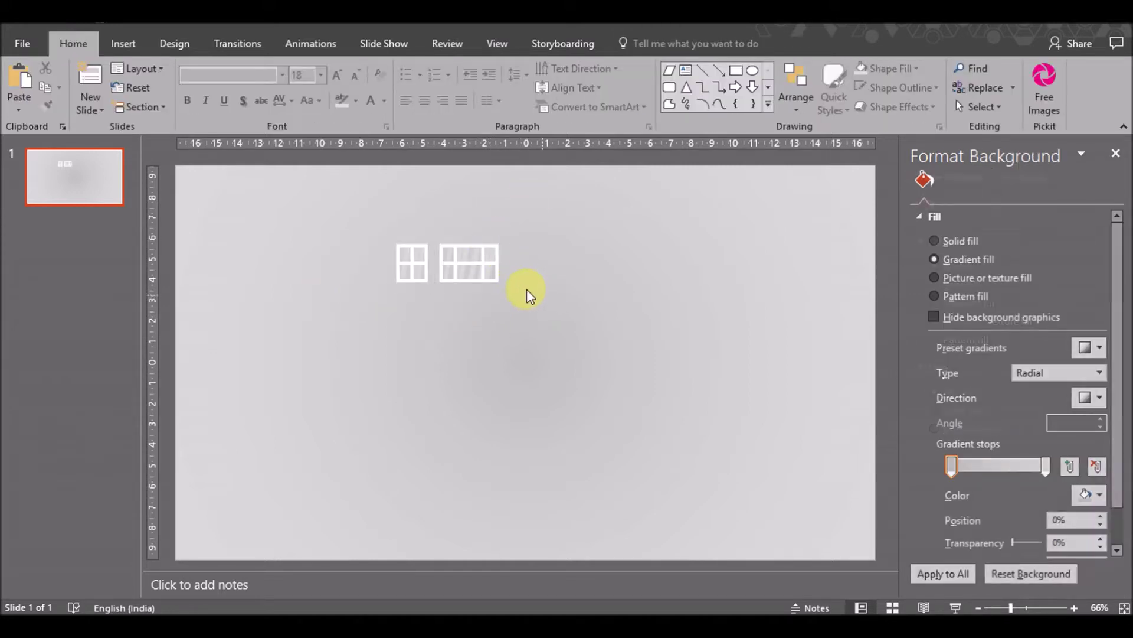
click(496, 265)
mouse_move(480, 270)
mouse_down()
mouse_move(495, 310)
mouse_move(485, 331)
mouse_up()
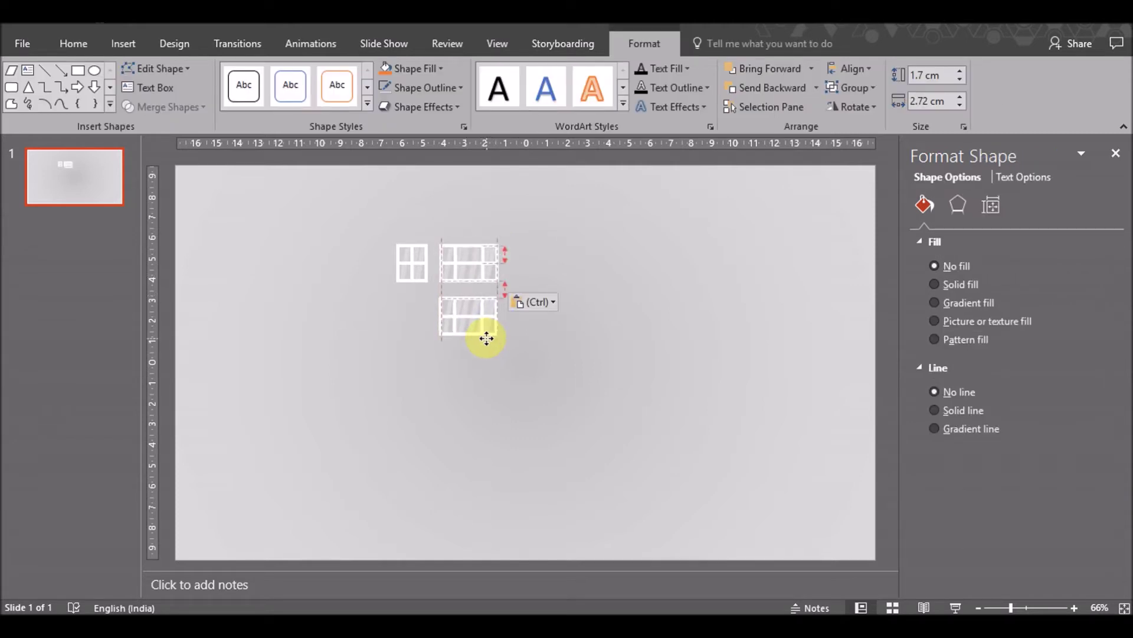
key(ctrl+v)
drag(498, 353, 490, 387)
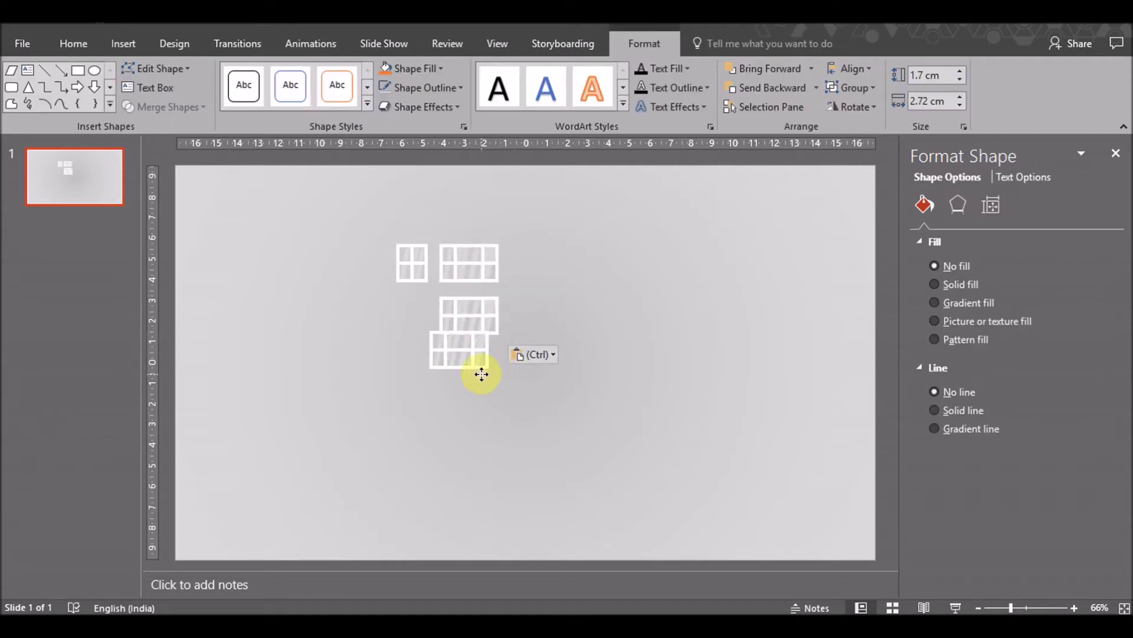
Move all four window icons to the slide's top-left corner
drag(315, 434, 585, 209)
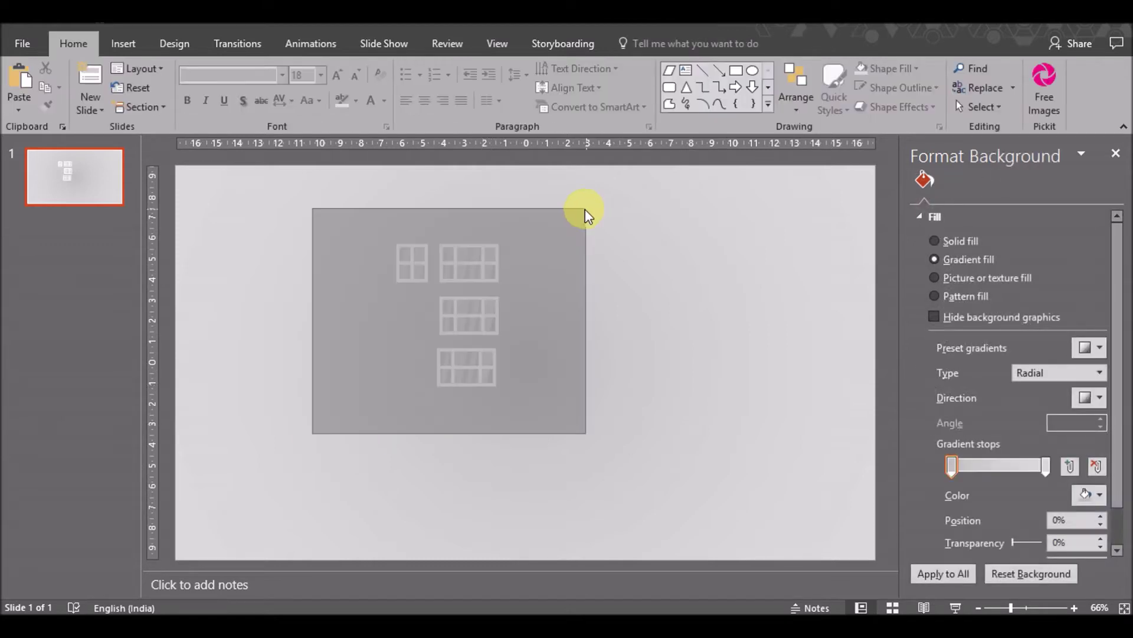
drag(479, 232, 278, 177)
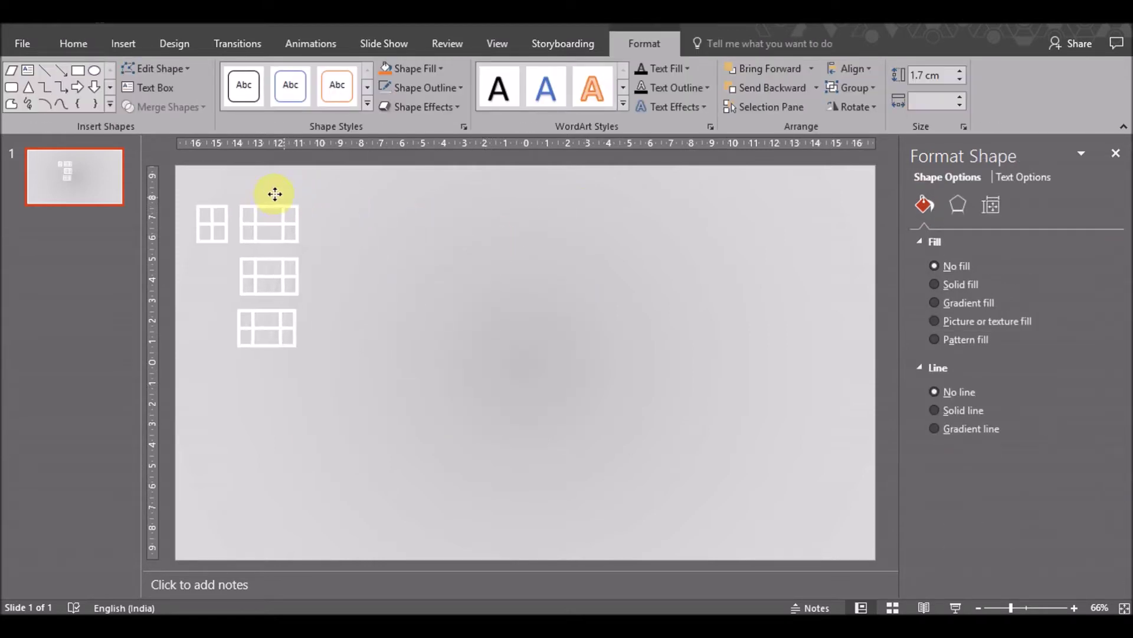
click(396, 245)
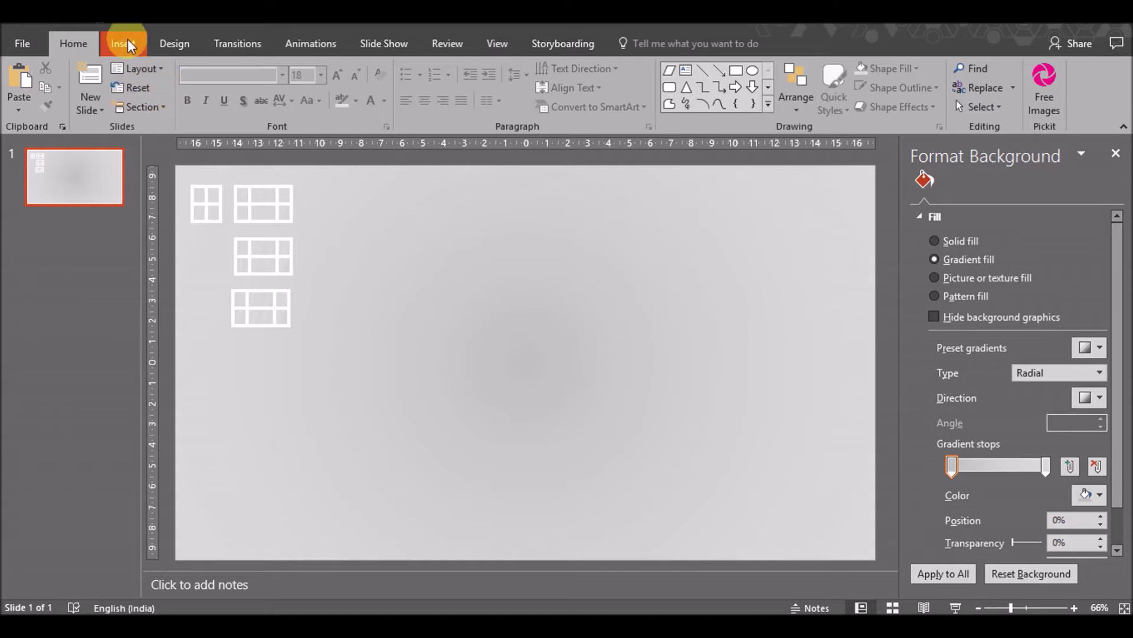
Draw a long thin rectangle bar with no outline and white fill
click(127, 44)
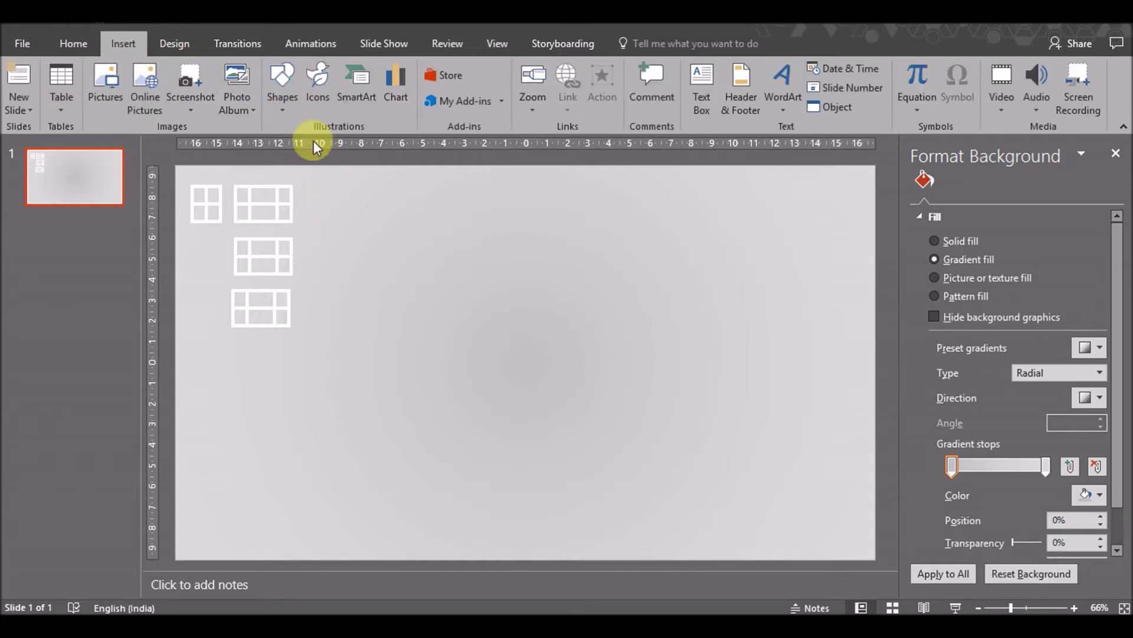
click(288, 112)
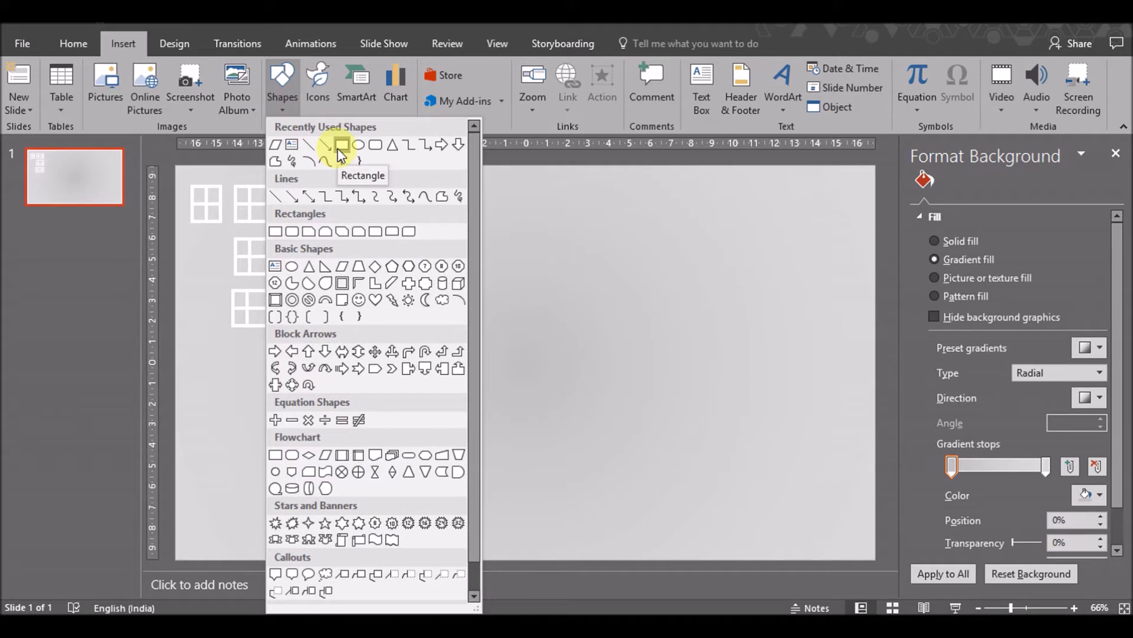
click(341, 155)
drag(426, 239, 643, 244)
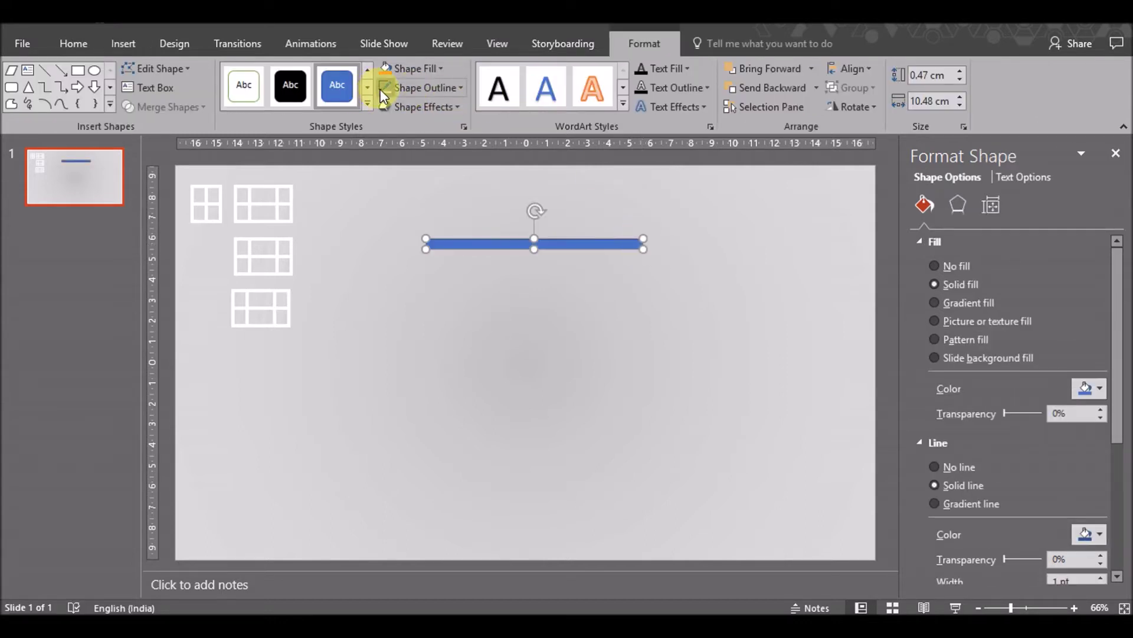
click(380, 90)
click(1099, 389)
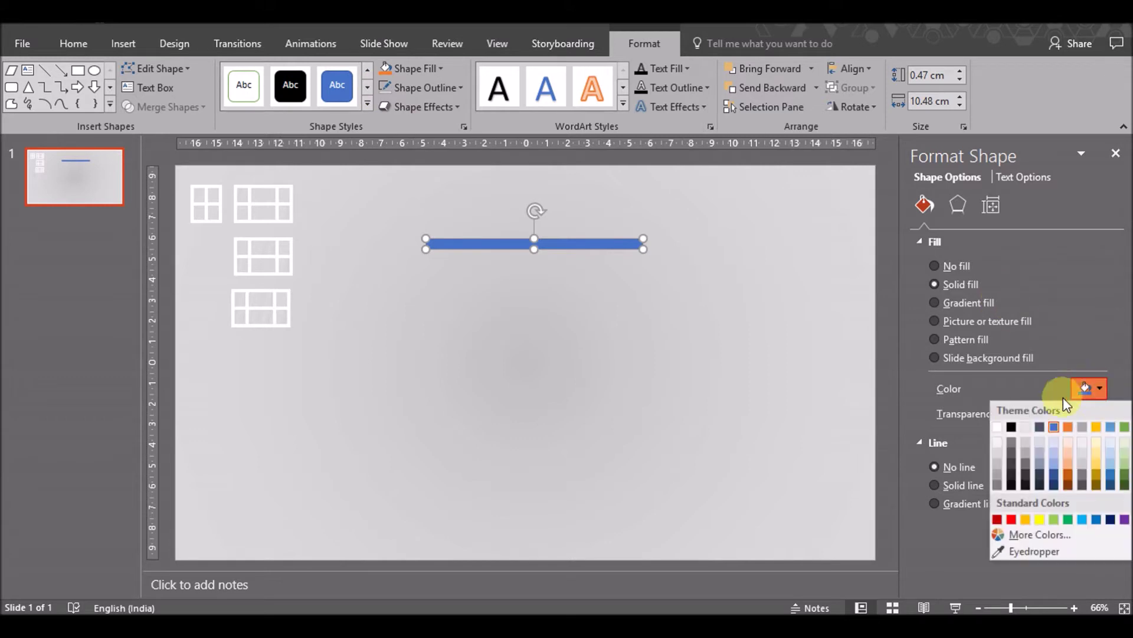
click(998, 425)
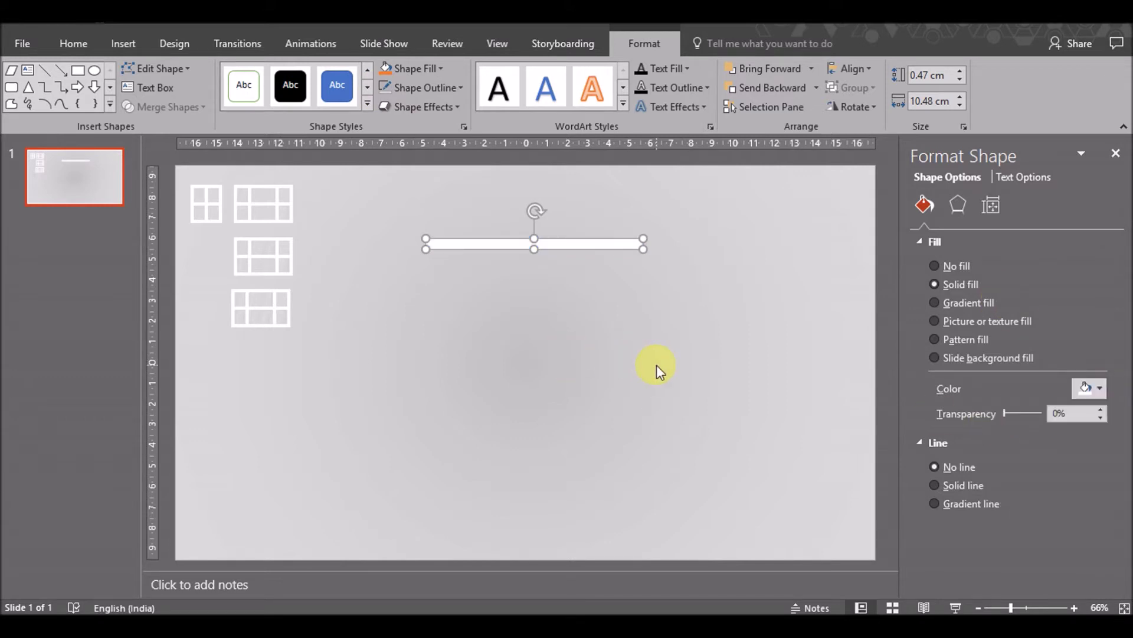
Duplicate the bar, rotate it 90°, size it 0.5 × 5.8 cm, and place it at the right end
key(ctrl+d)
click(833, 111)
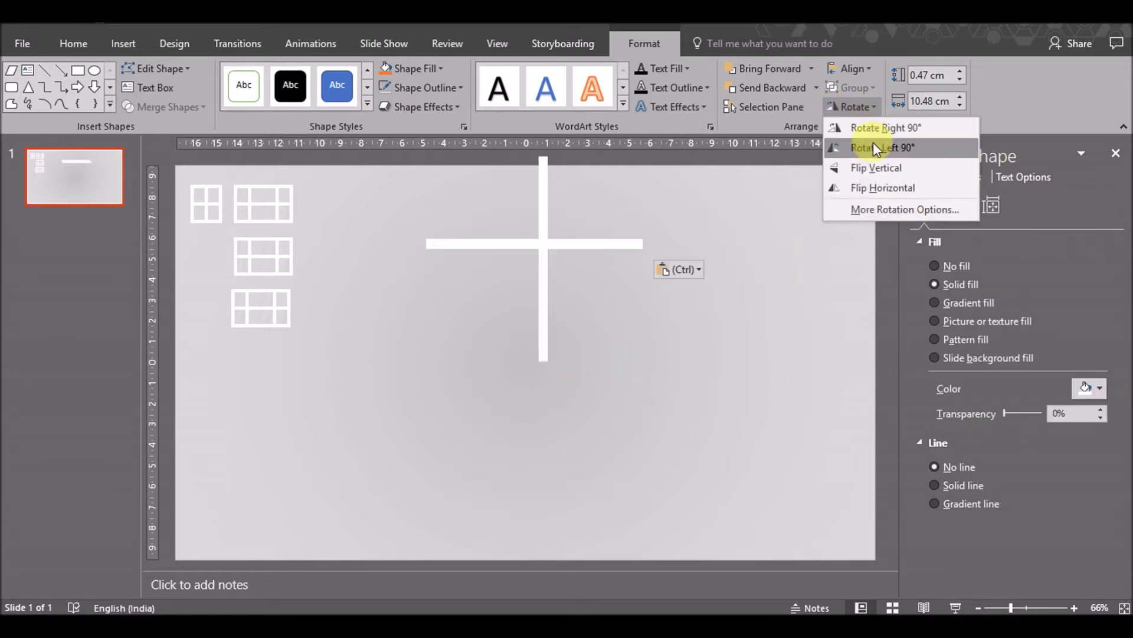
click(873, 143)
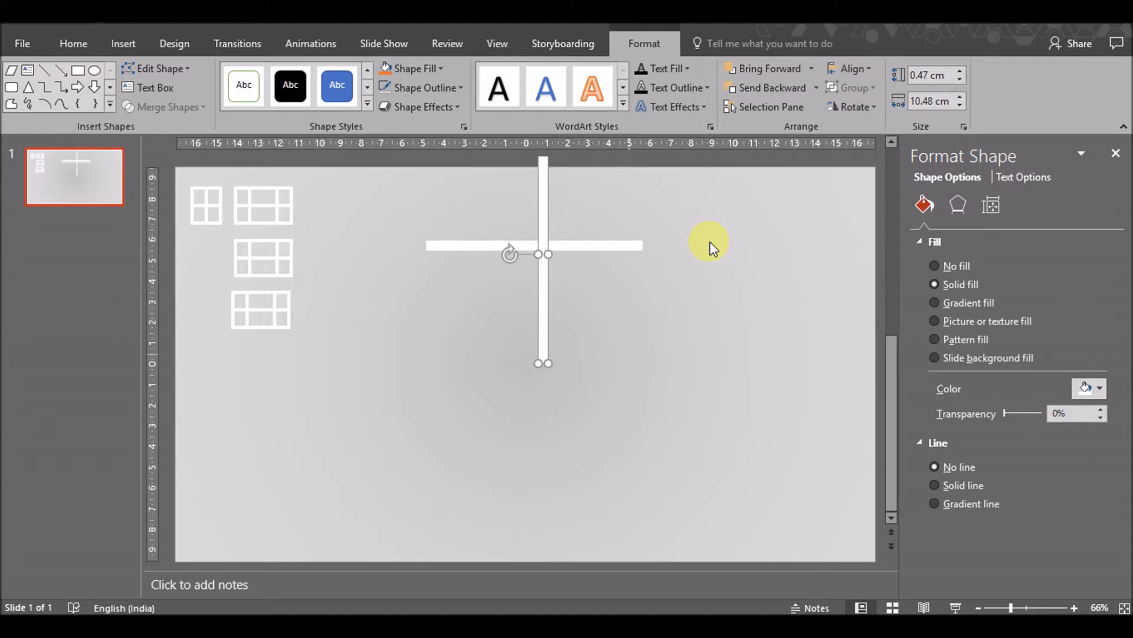
click(961, 70)
click(960, 106)
click(960, 106)
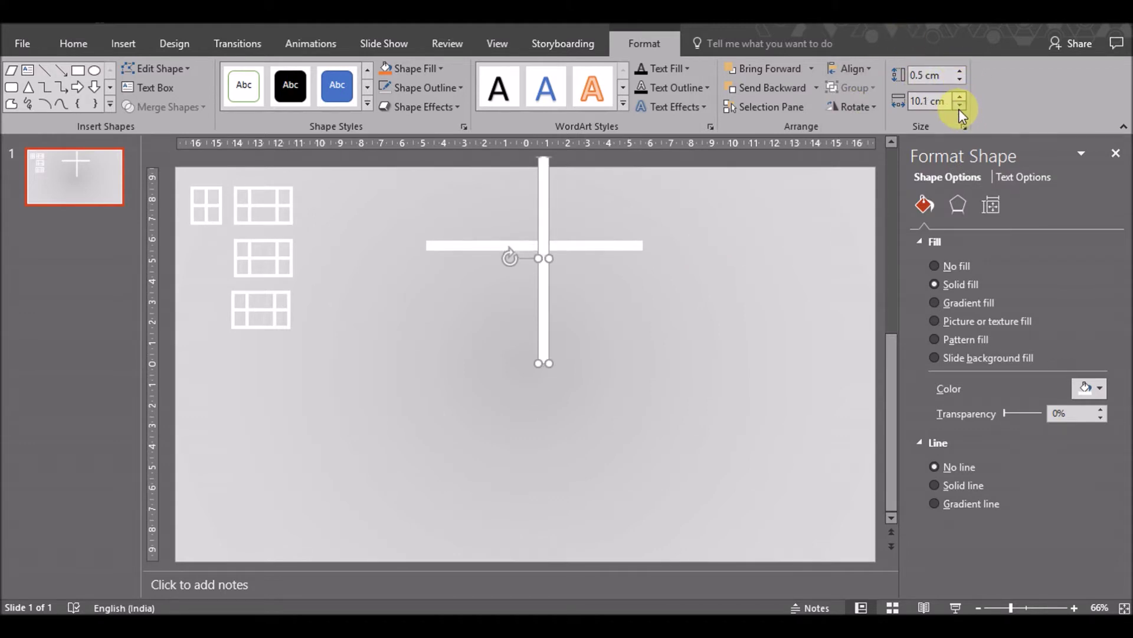
click(961, 106)
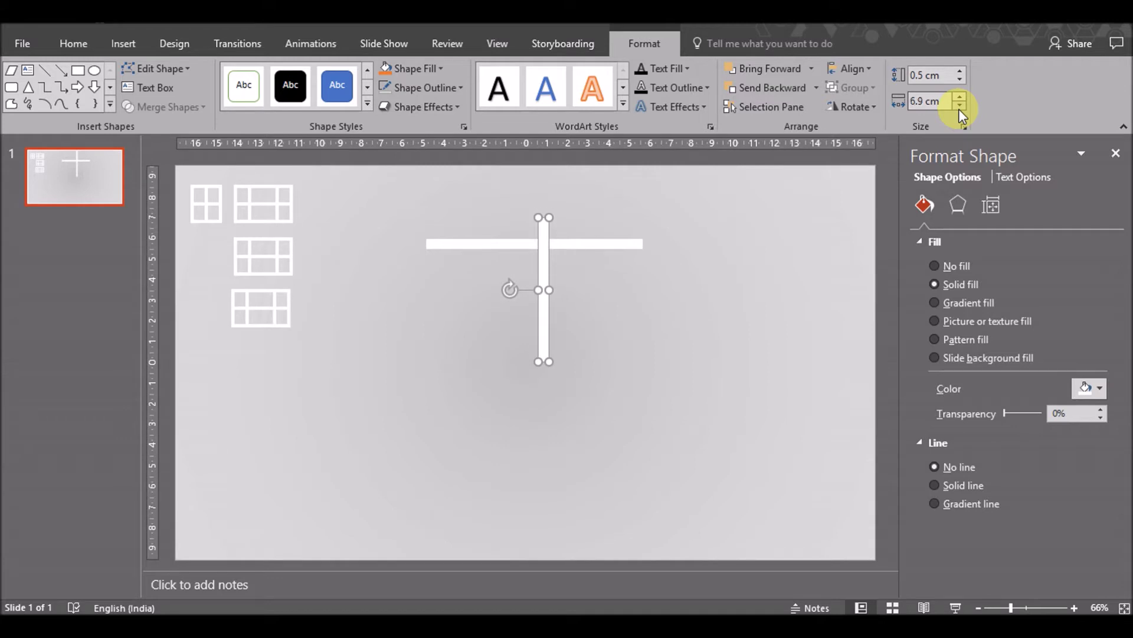
drag(549, 286, 634, 281)
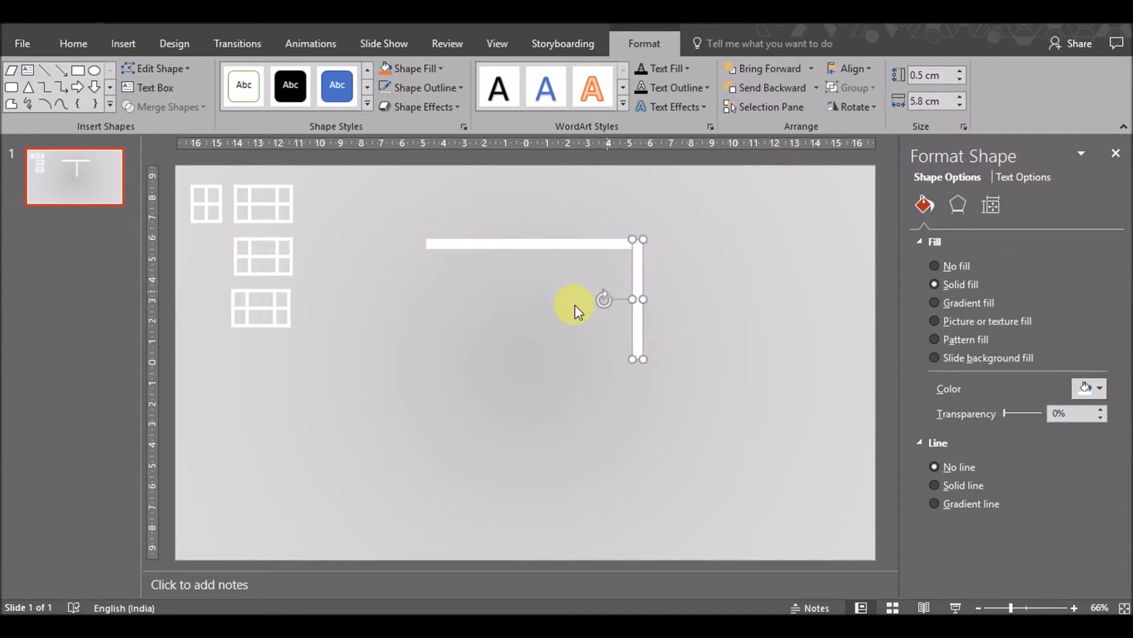
Duplicate the vertical bar onto the horizontal bar's left end and align it flush
key(ctrl+d)
drag(639, 333, 434, 326)
click(501, 397)
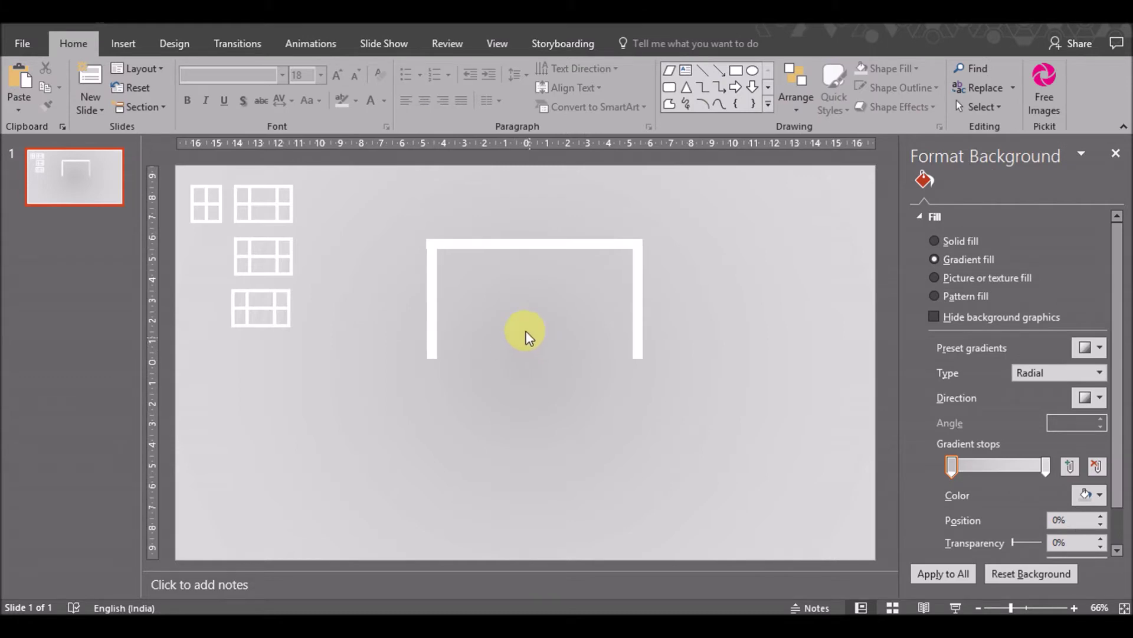
click(427, 296)
click(495, 324)
drag(426, 304, 429, 304)
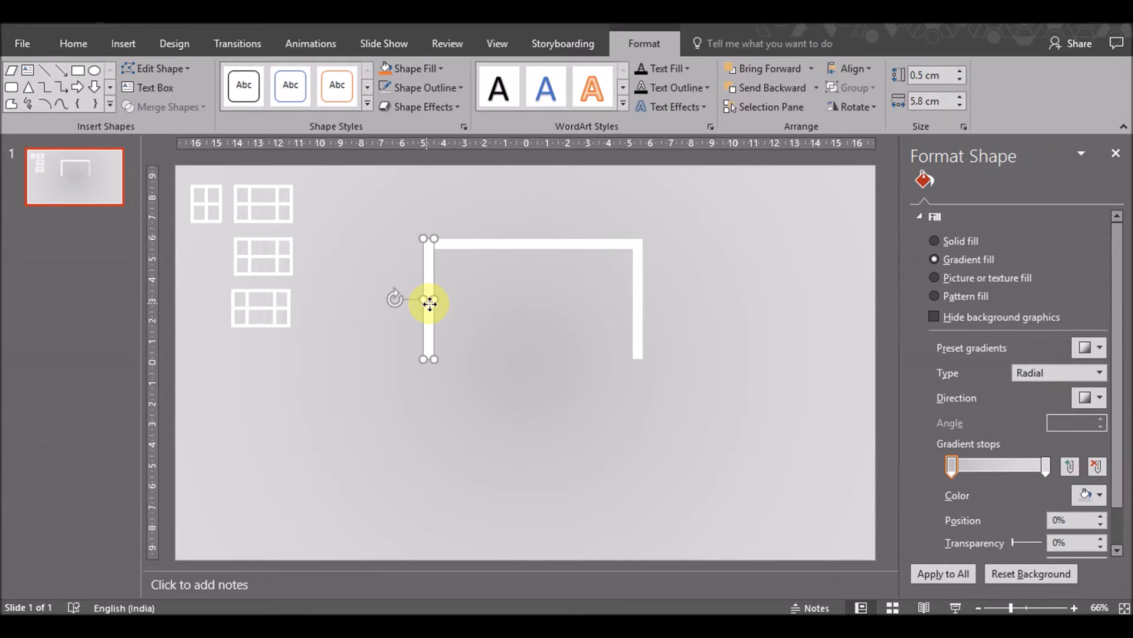
click(494, 324)
click(433, 335)
drag(433, 335, 432, 335)
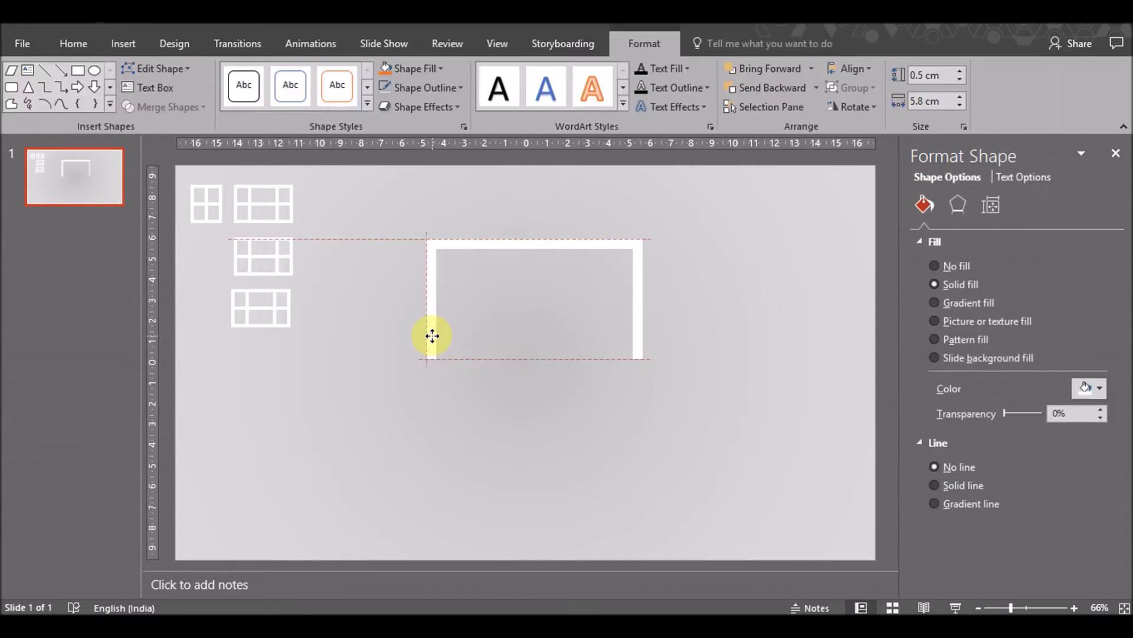
click(472, 411)
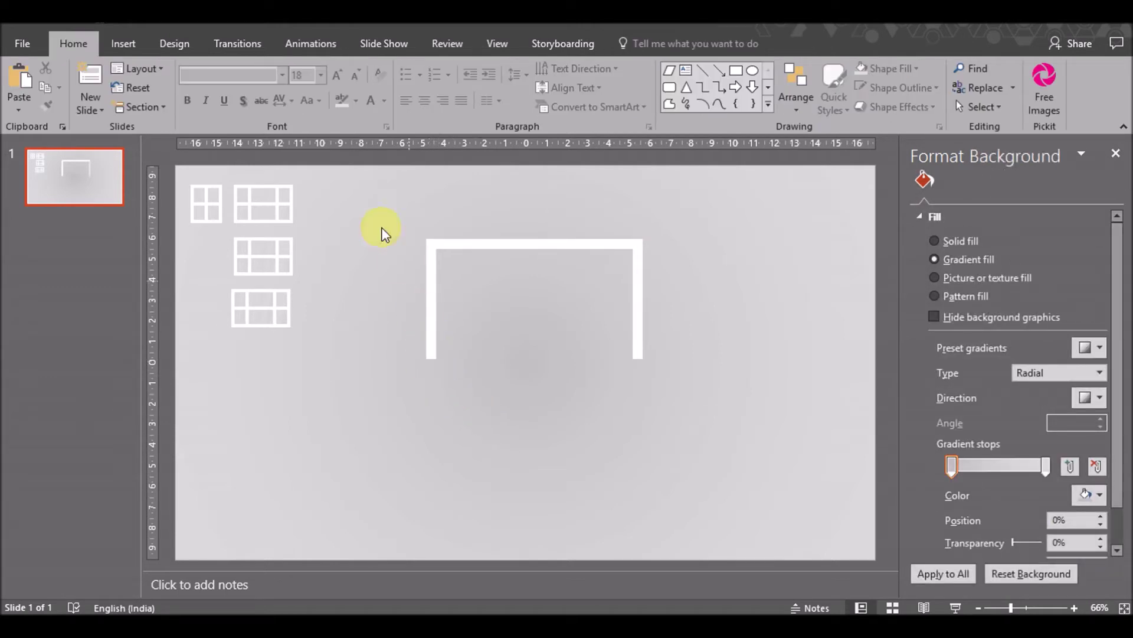
Draw a rectangle filling the frame opening and give it a light blue fill
click(123, 41)
click(282, 83)
click(347, 154)
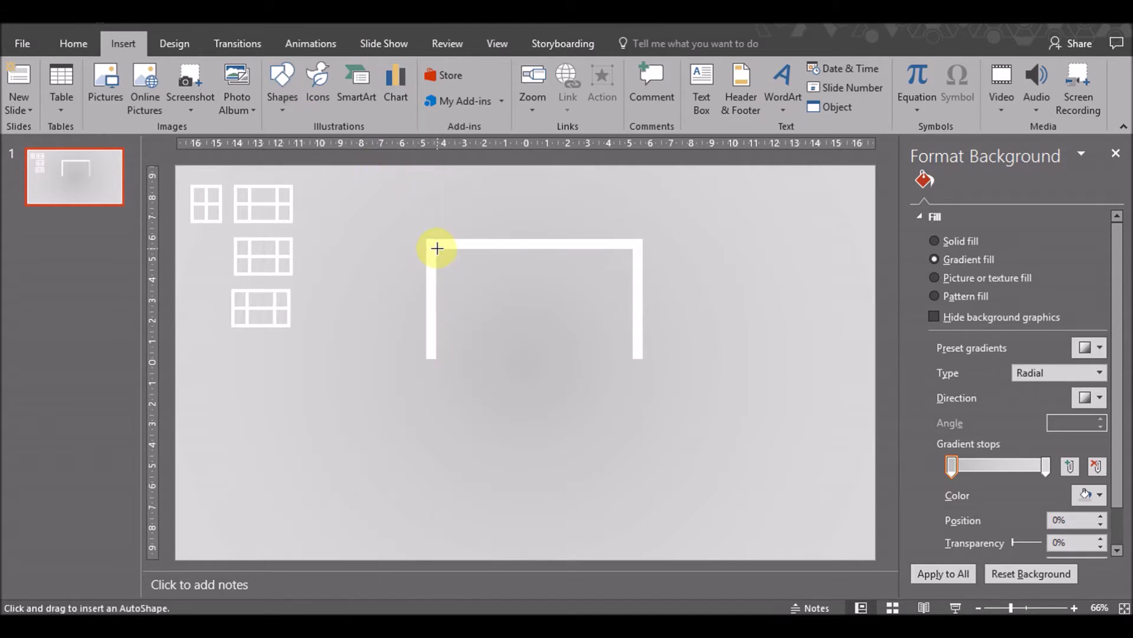
drag(437, 248, 630, 356)
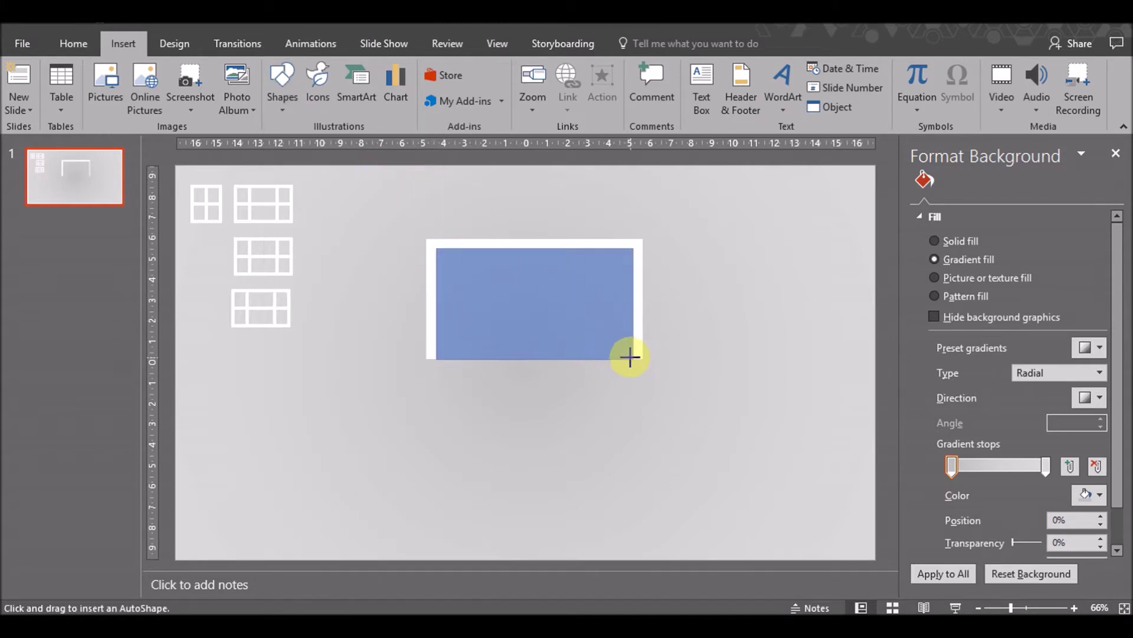
drag(630, 357, 633, 358)
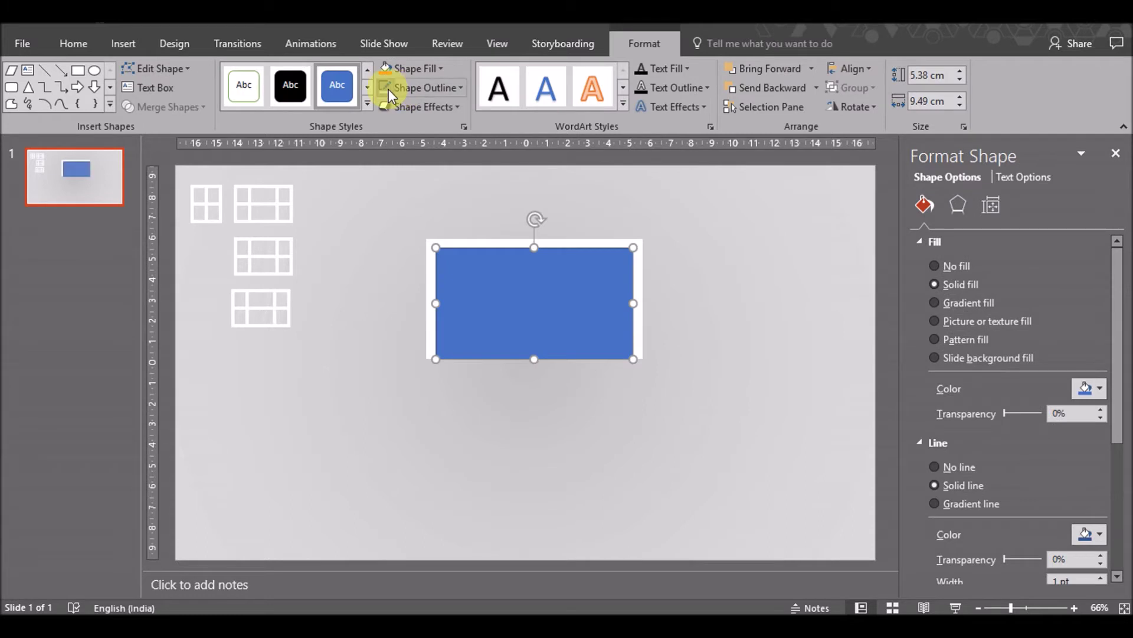
click(1096, 394)
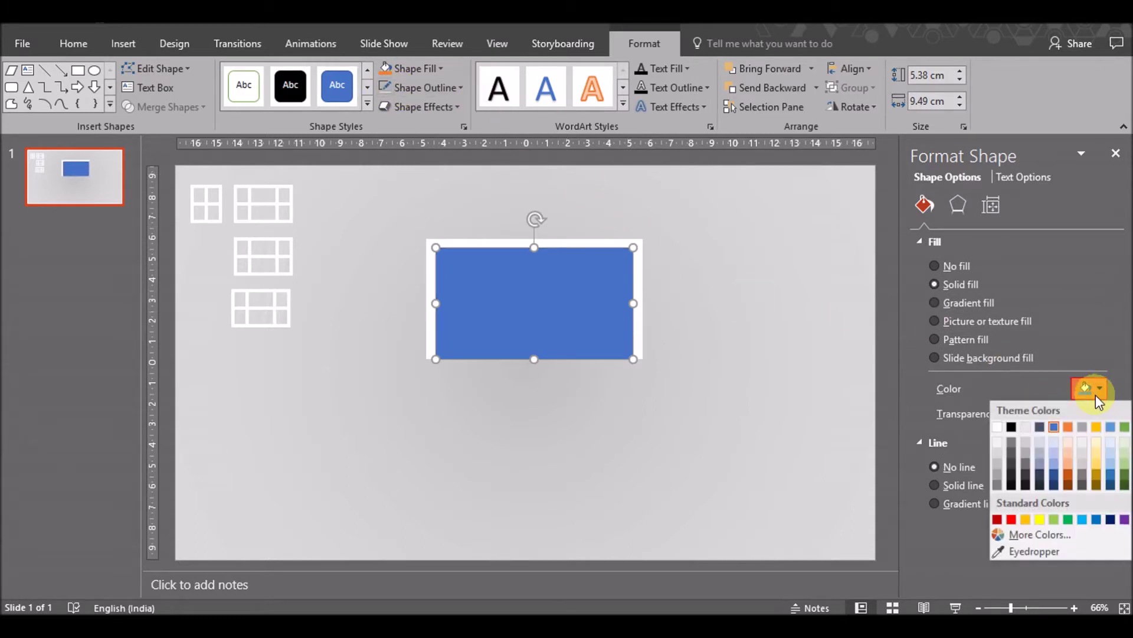
click(1057, 444)
click(644, 447)
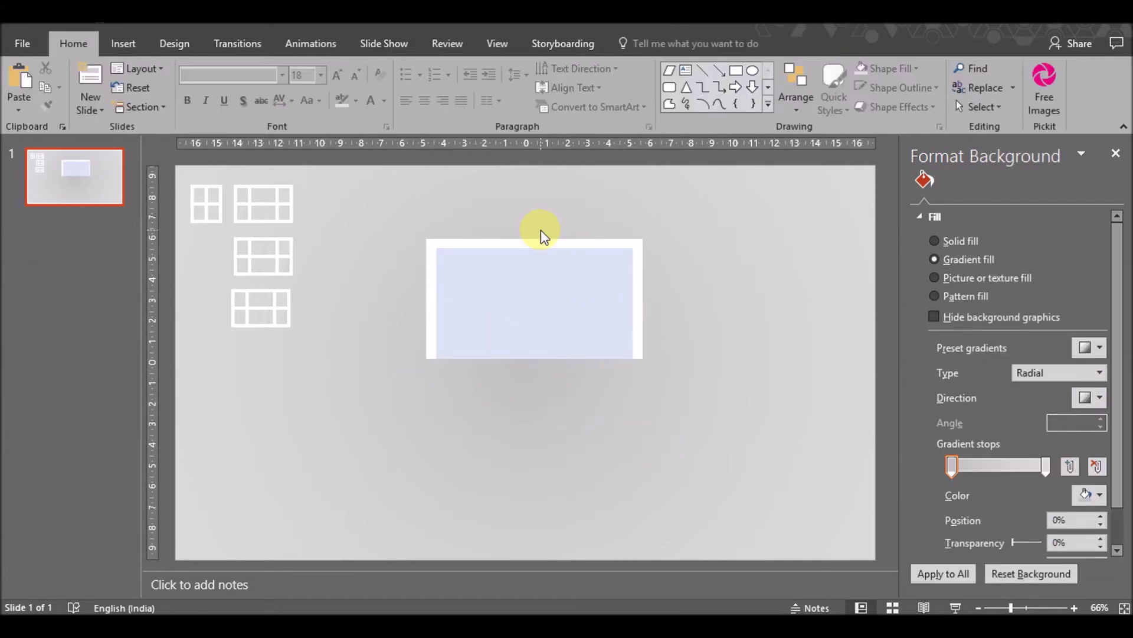
click(529, 242)
Copy the top white strip onto the blue panel and make it 0.2 cm high
key(ctrl+c)
key(ctrl+v)
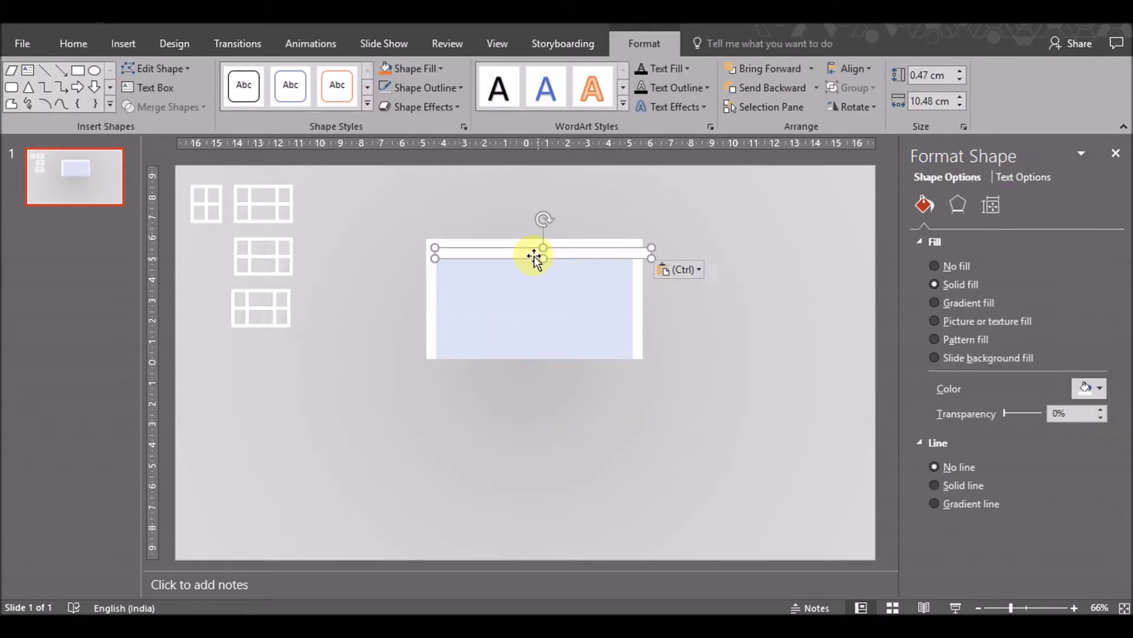
drag(520, 248, 511, 273)
click(959, 80)
click(959, 81)
click(960, 81)
click(960, 81)
click(960, 71)
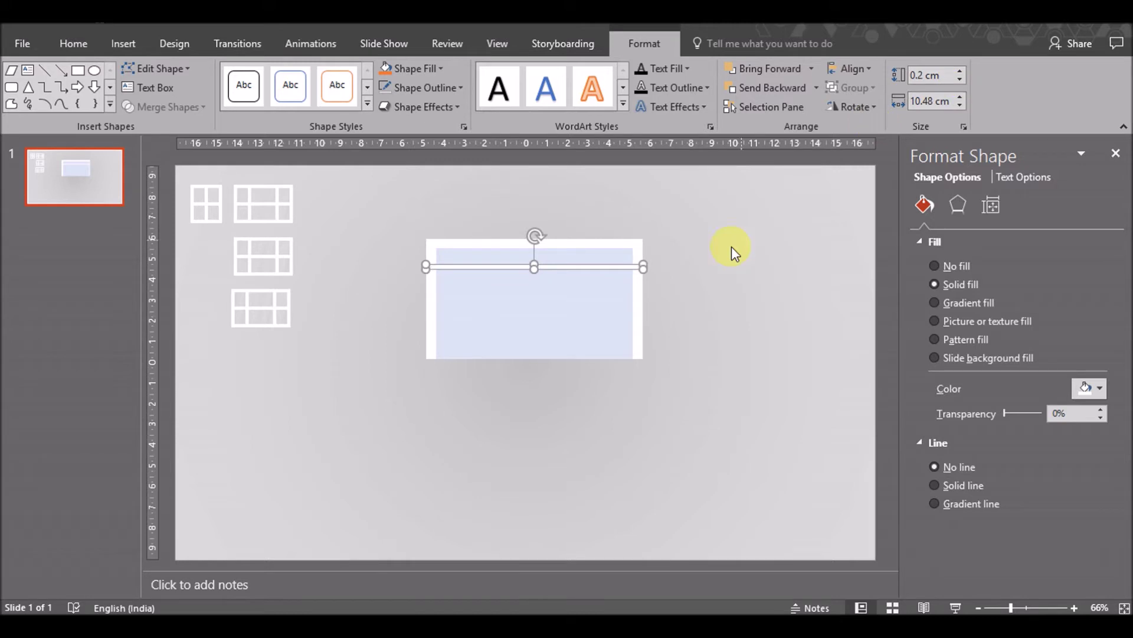
key(Up)
key(Up)
key(Up)
key(Down)
key(Down)
key(Down)
key(Right)
key(Right)
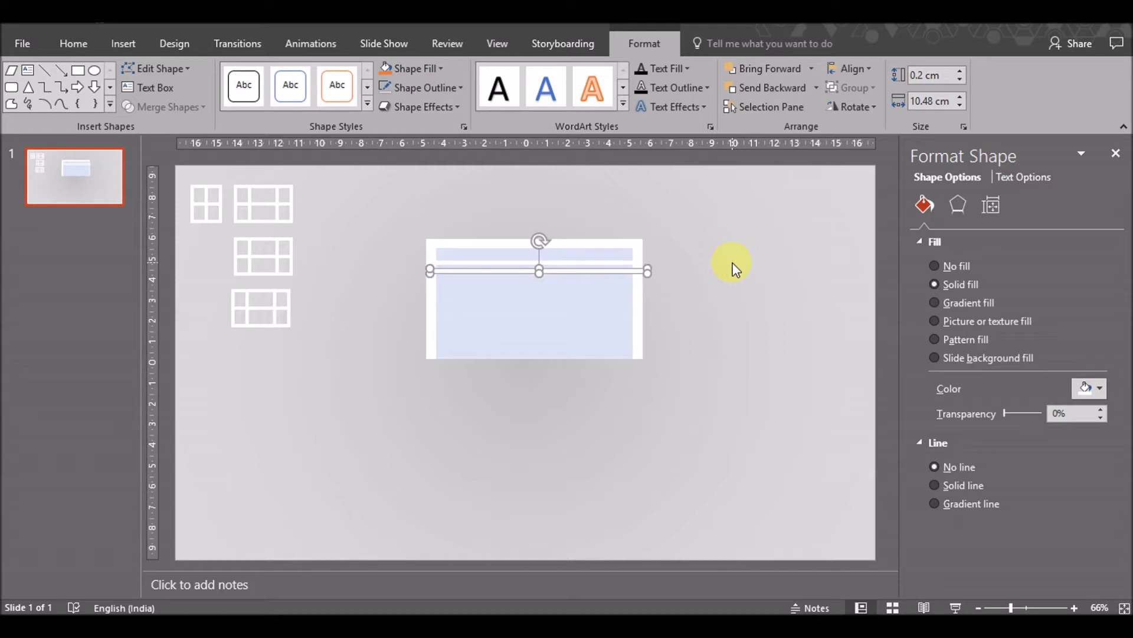
Make several more copies of the 0.2 cm stripe lower down the panel
drag(603, 273, 600, 295)
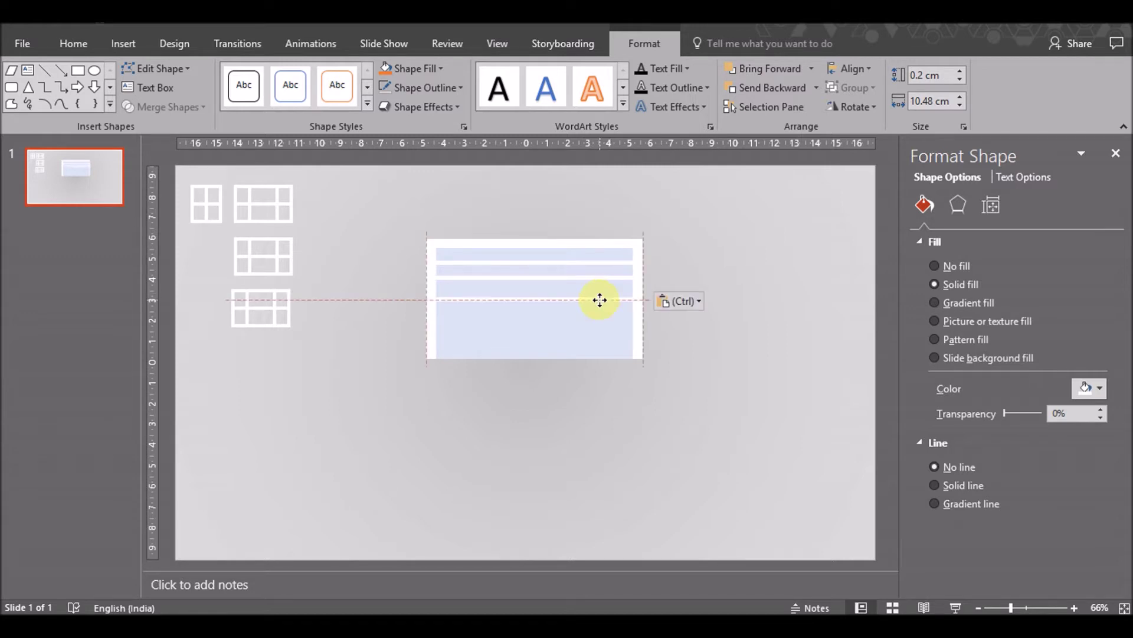
drag(600, 295, 589, 309)
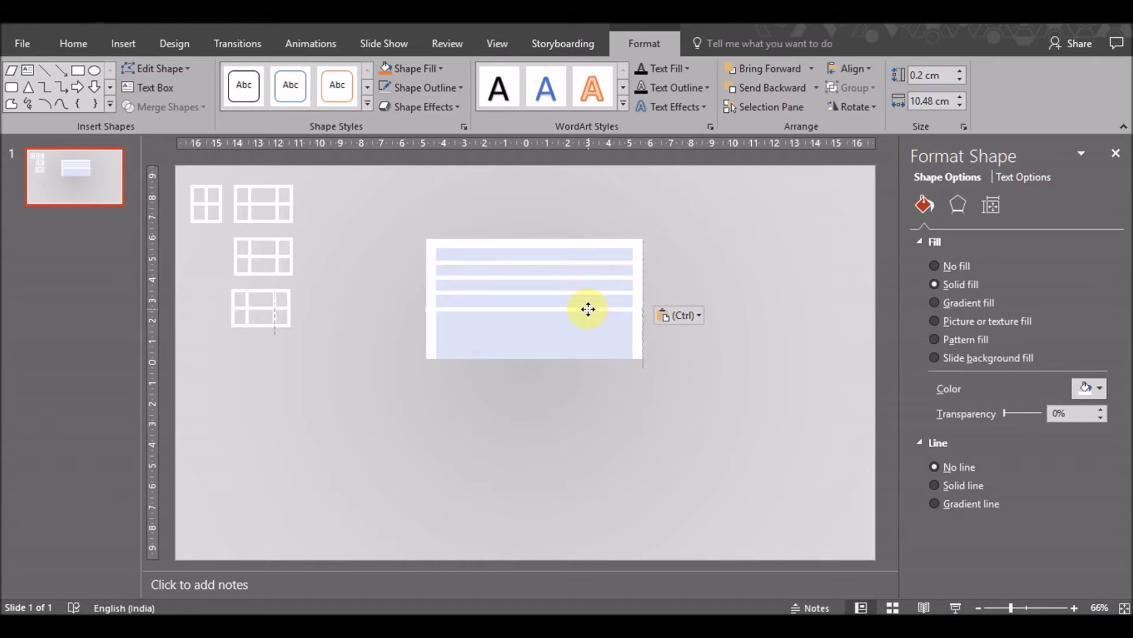
drag(590, 309, 588, 309)
click(667, 367)
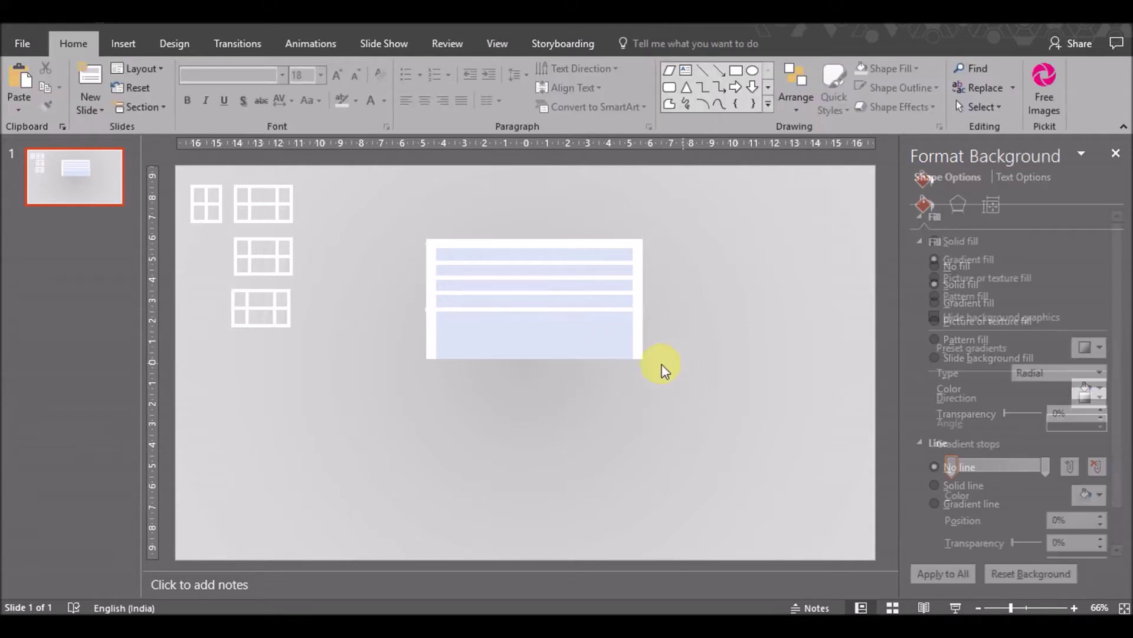
click(487, 310)
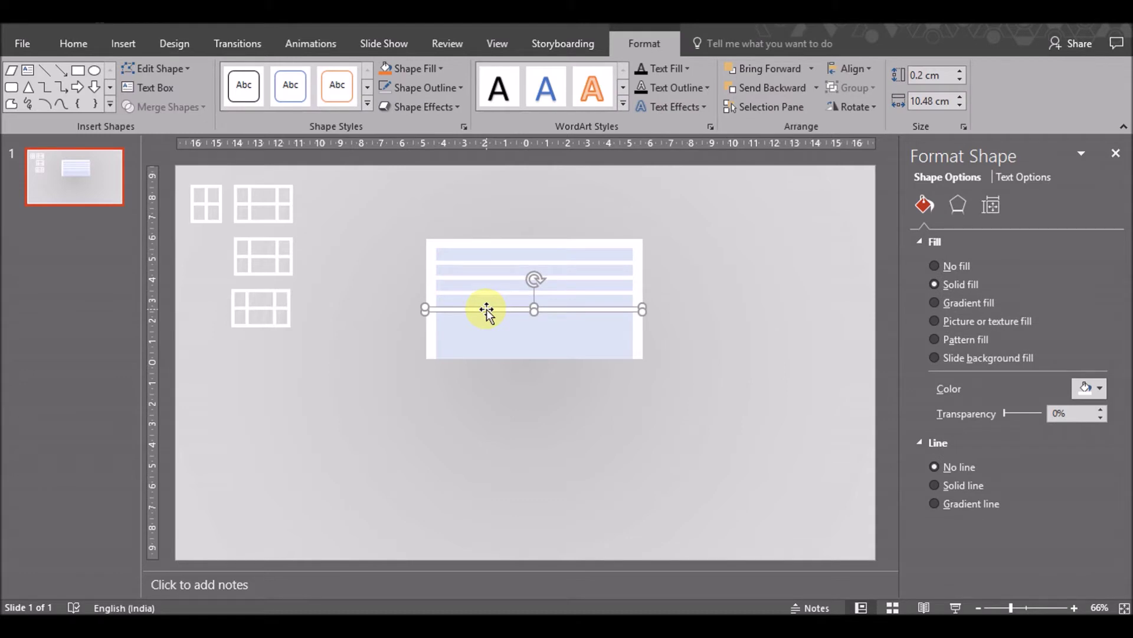
mouse_move(487, 309)
mouse_down()
mouse_move(498, 319)
mouse_move(485, 328)
mouse_move(507, 332)
mouse_move(495, 345)
mouse_up()
Select all the stripes, align them, and distribute them vertically with even spacing
ctrl+click(512, 329)
ctrl+click(505, 308)
ctrl+click(502, 291)
ctrl+click(501, 292)
ctrl+click(498, 280)
ctrl+click(496, 264)
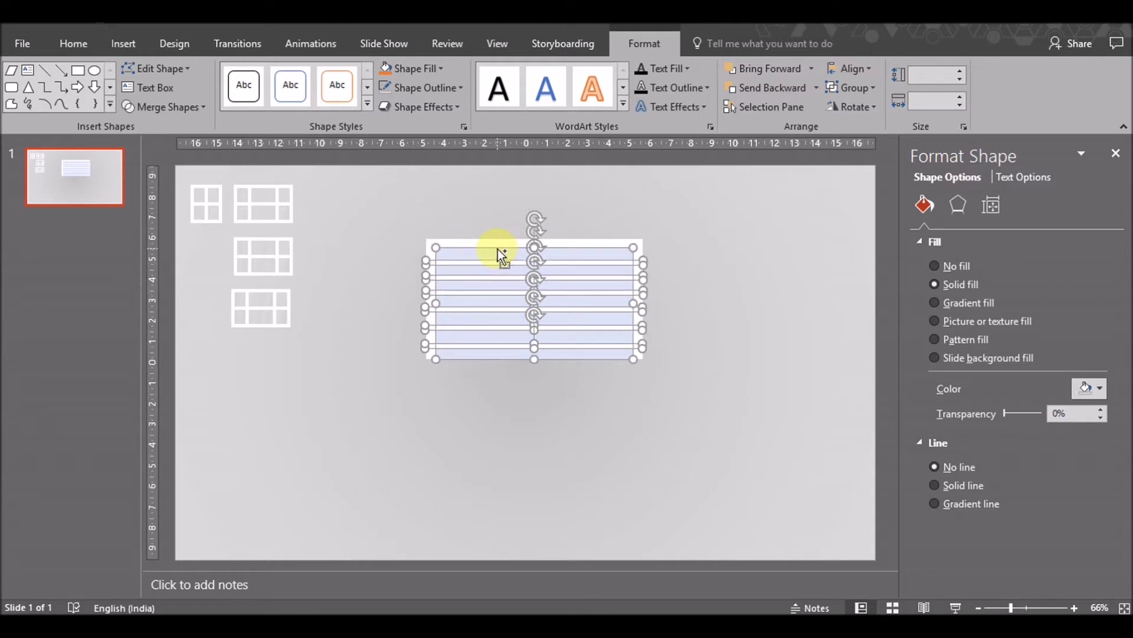
ctrl+click(499, 248)
click(863, 70)
click(862, 102)
click(860, 74)
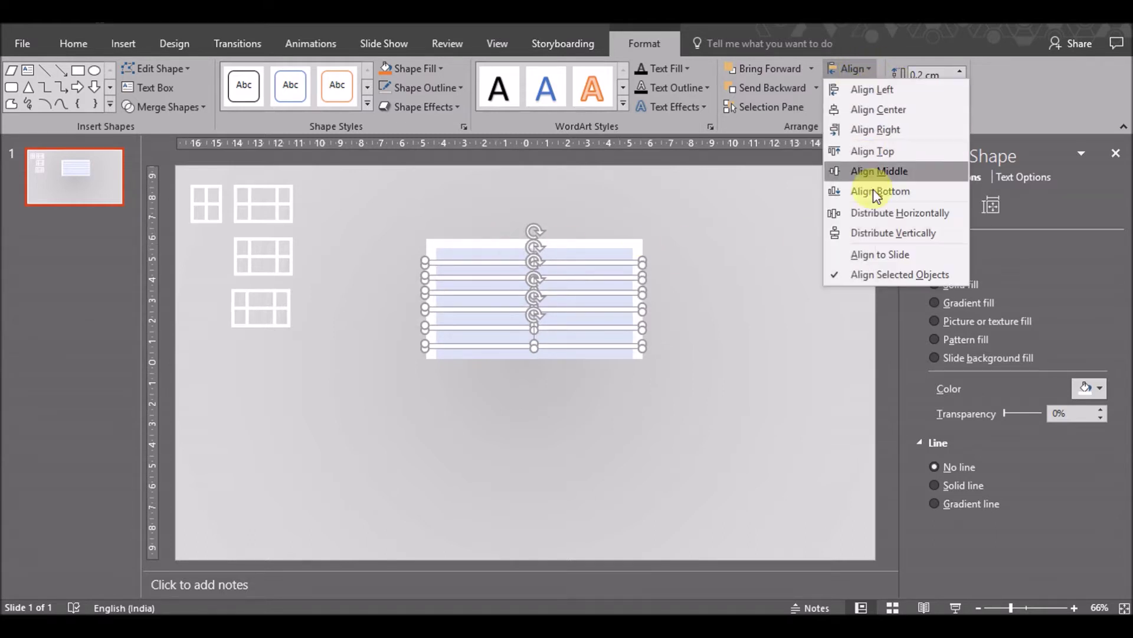
click(877, 230)
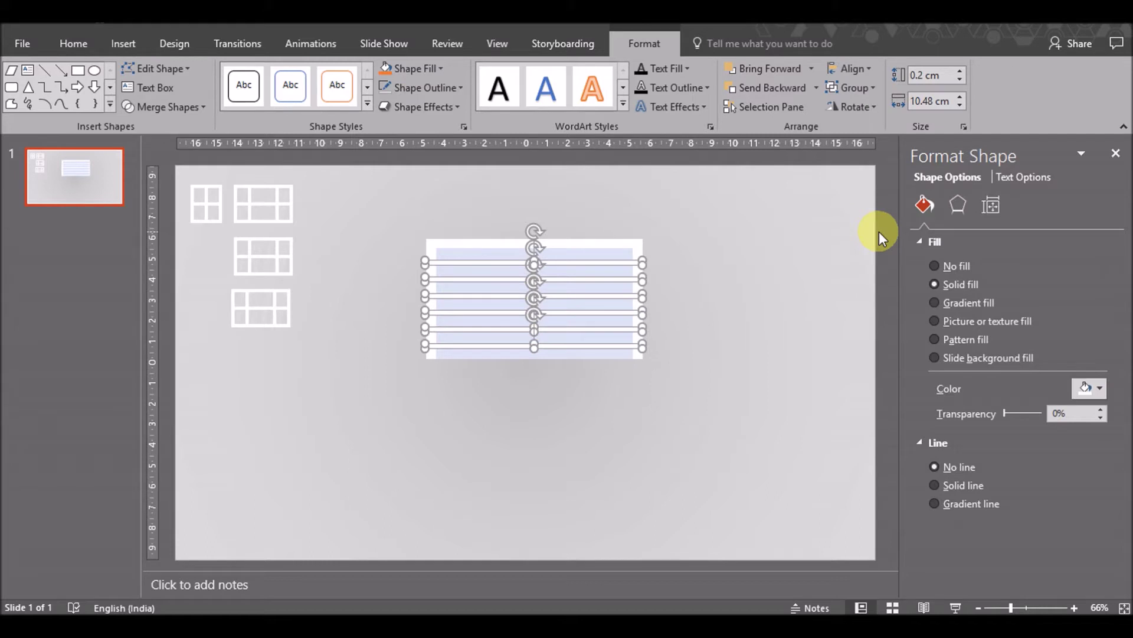
key(ctrl+Right)
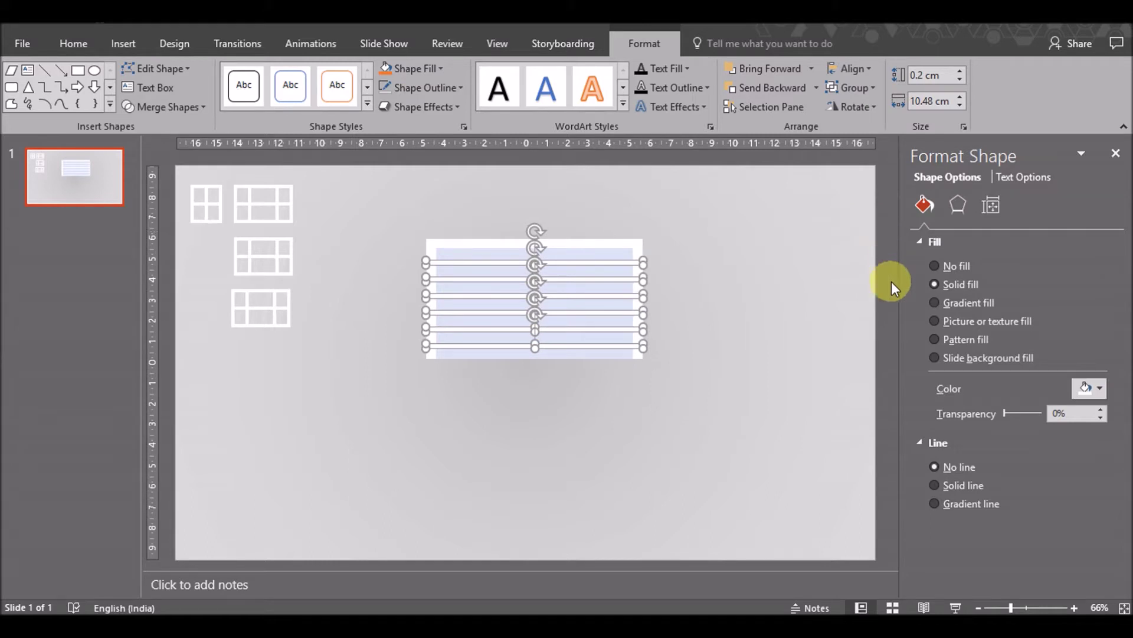
click(755, 399)
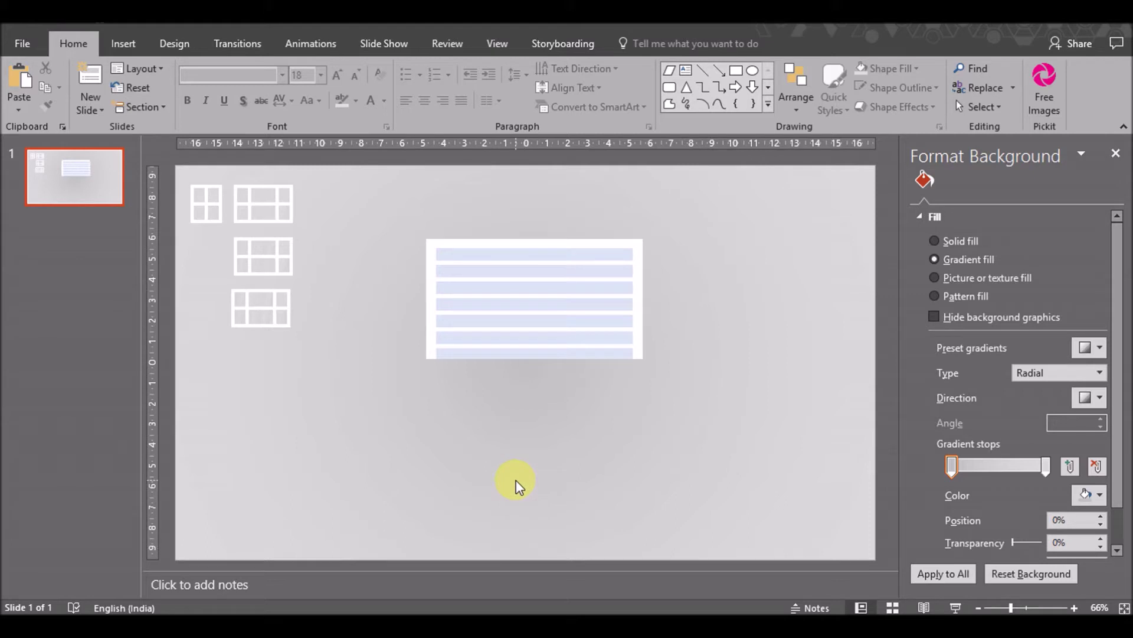
Shrink the striped blue window and move it up-left beside the other window icons
drag(400, 402, 749, 186)
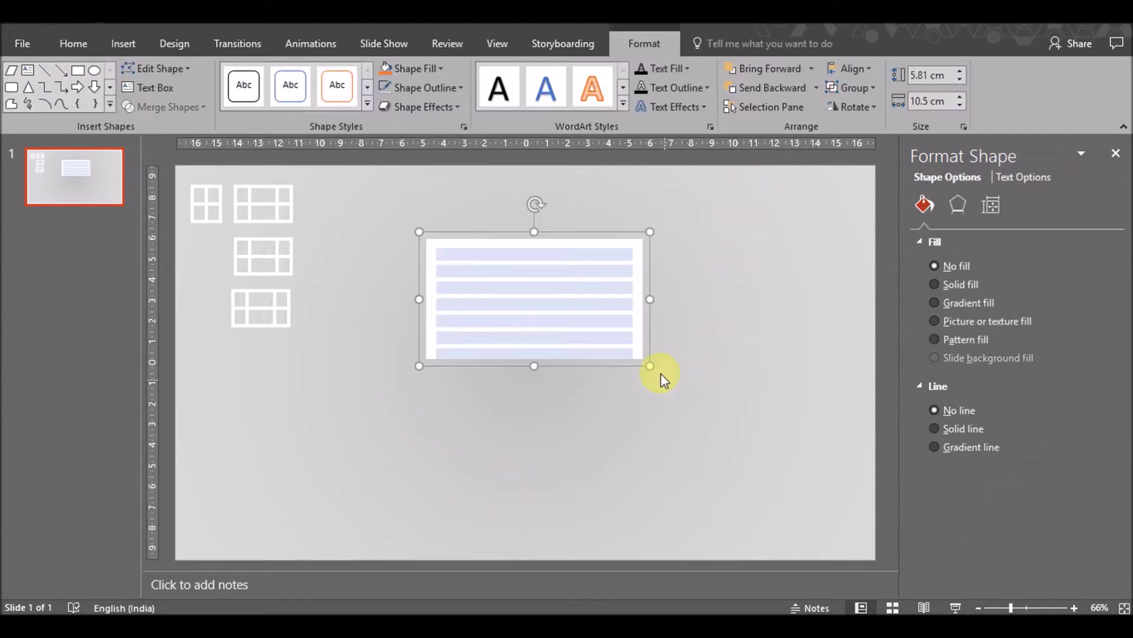
drag(649, 366, 554, 298)
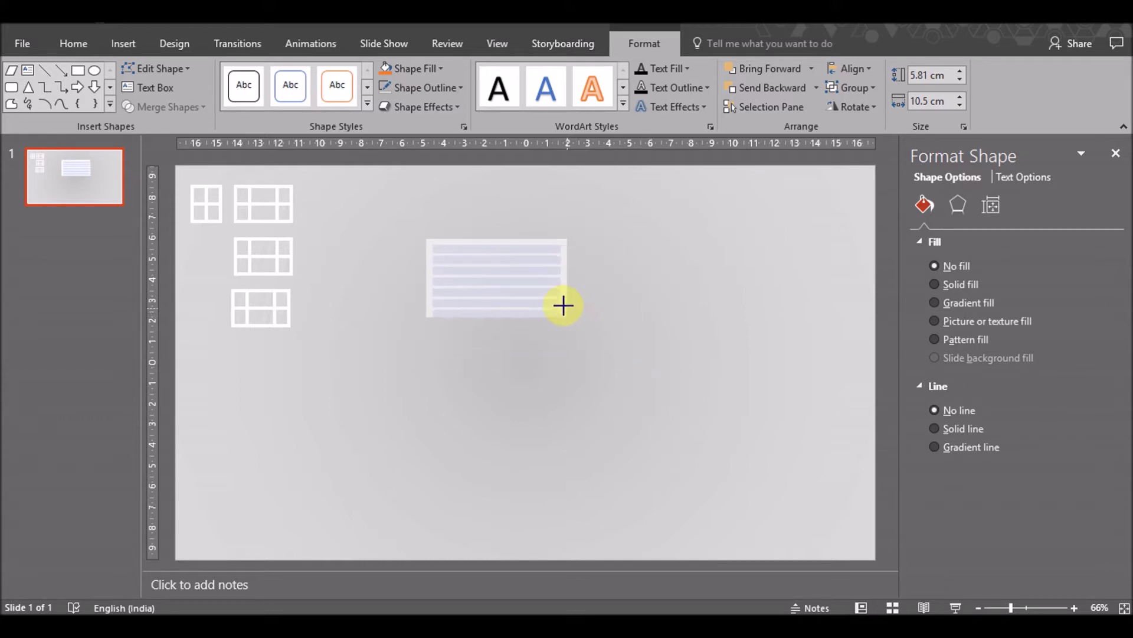
click(559, 300)
mouse_move(498, 269)
mouse_down()
mouse_move(404, 240)
mouse_move(380, 215)
mouse_up()
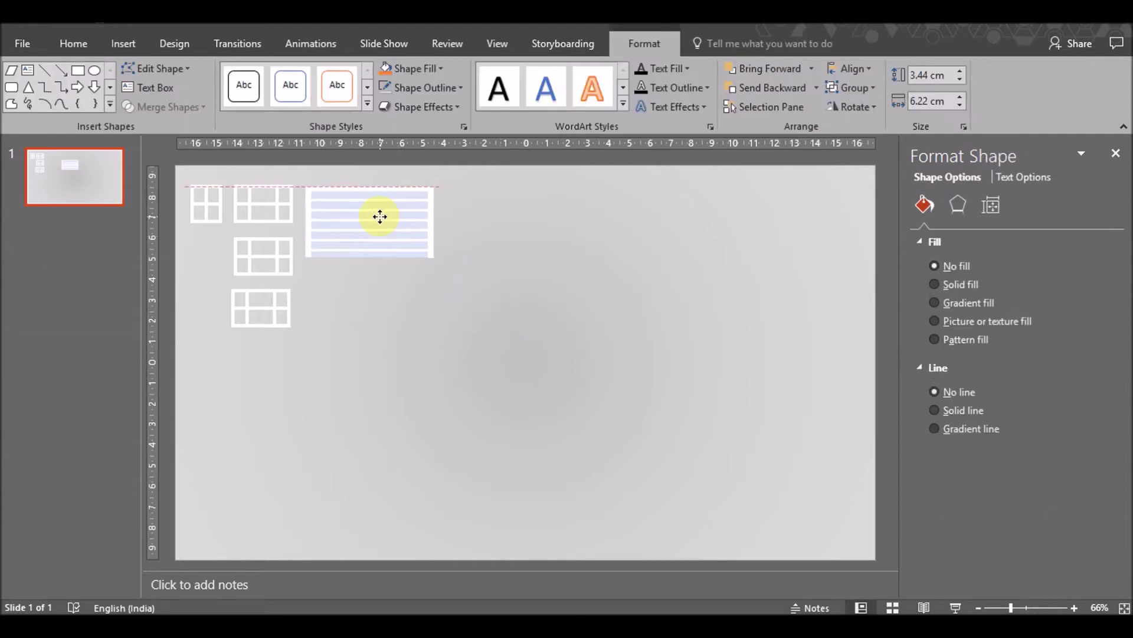
click(520, 372)
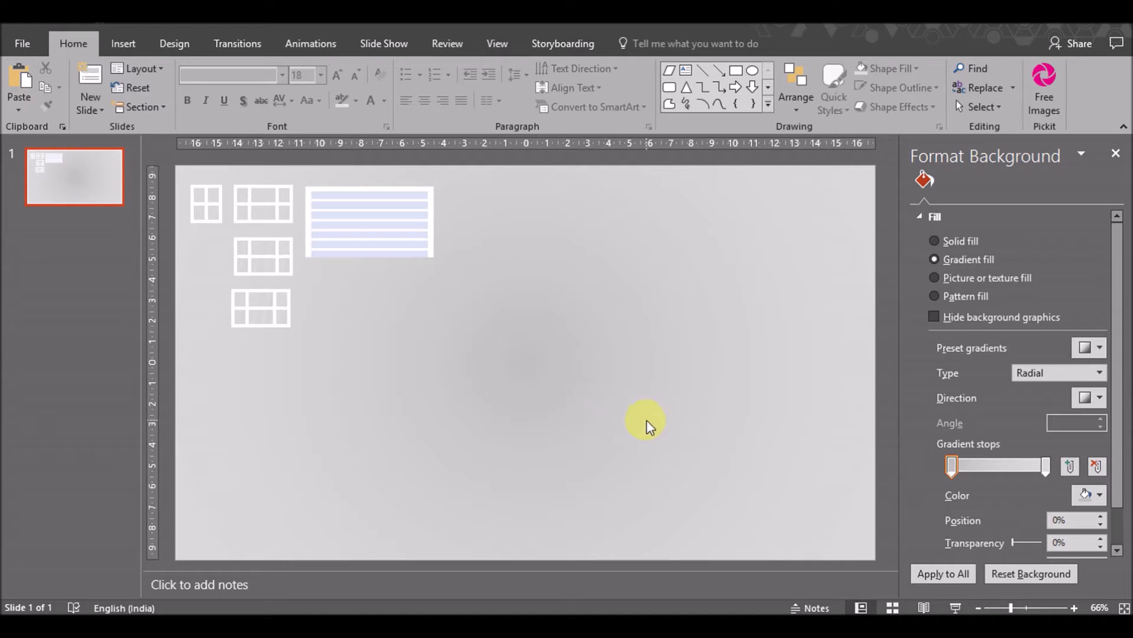
click(123, 43)
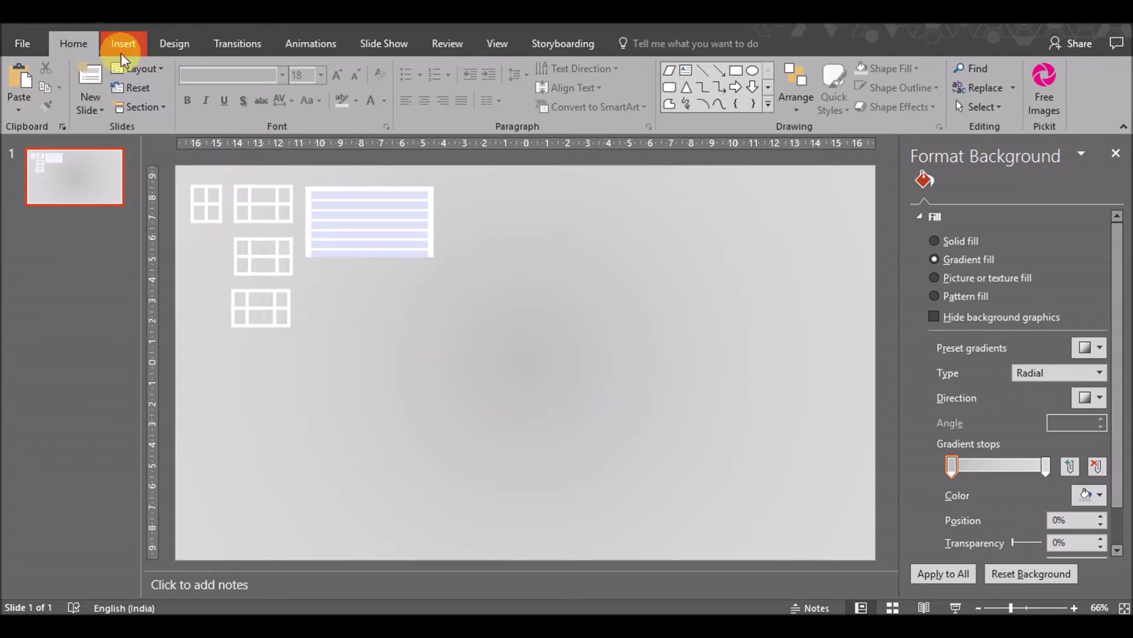
Draw a thin outline-free vertical bar, 0.3 cm wide, filled white
click(282, 89)
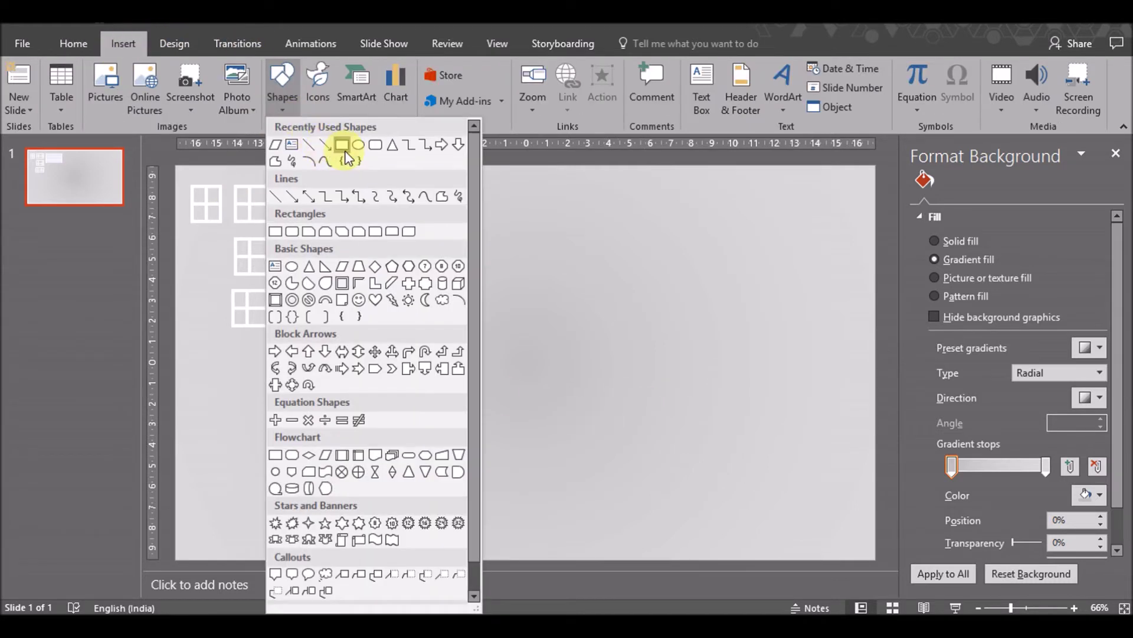
click(342, 144)
drag(542, 238, 539, 340)
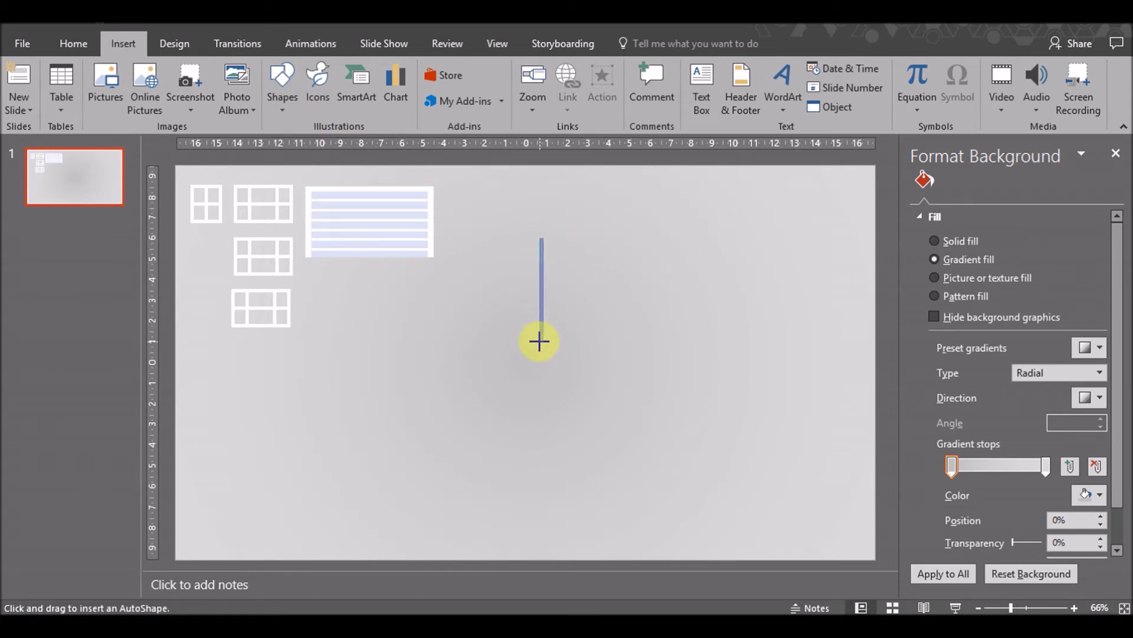
drag(539, 340, 547, 340)
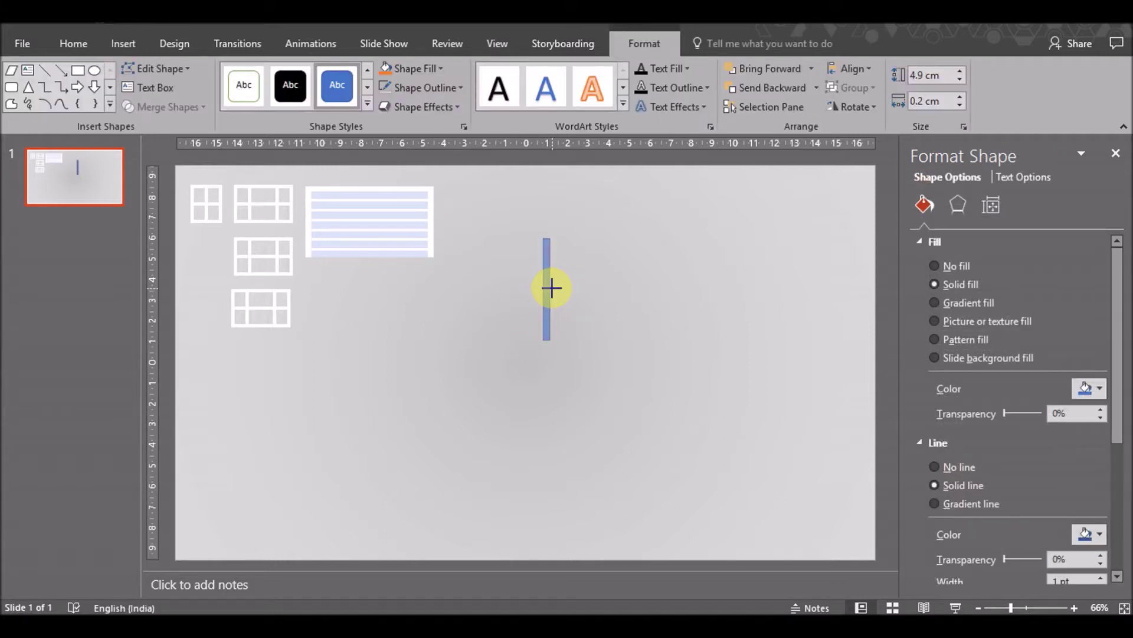
click(387, 86)
click(551, 289)
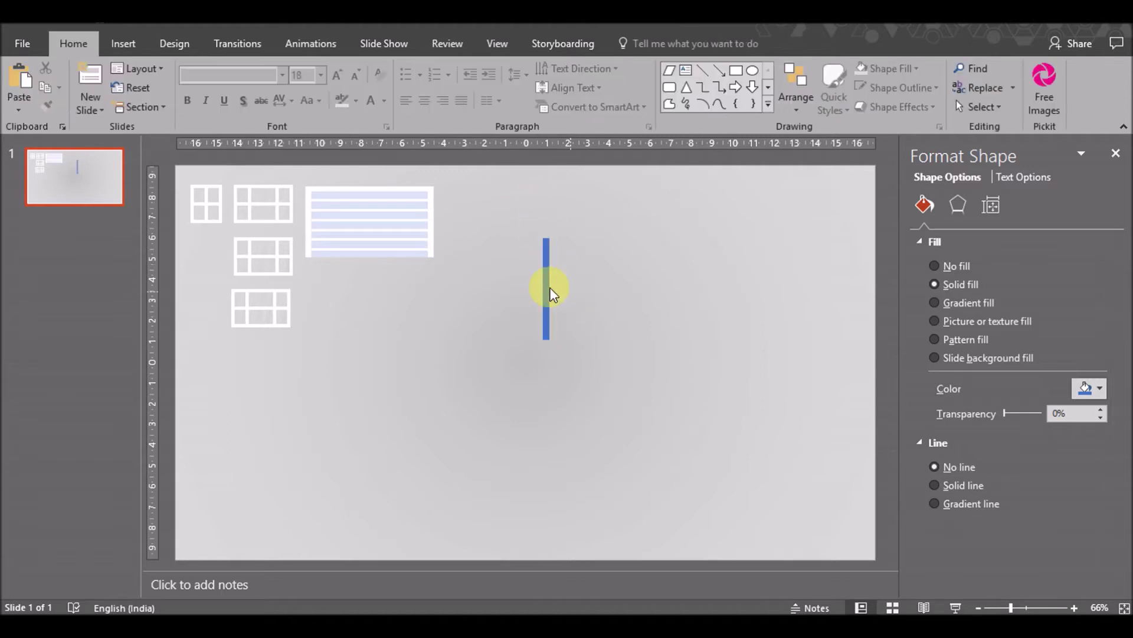
click(434, 232)
click(430, 232)
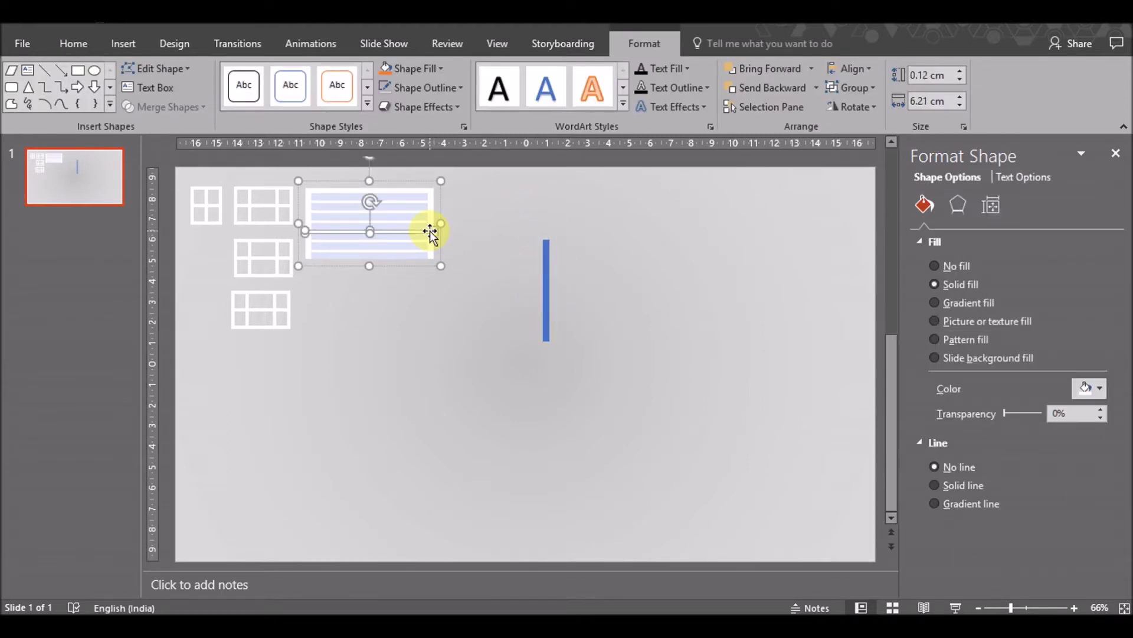
click(431, 223)
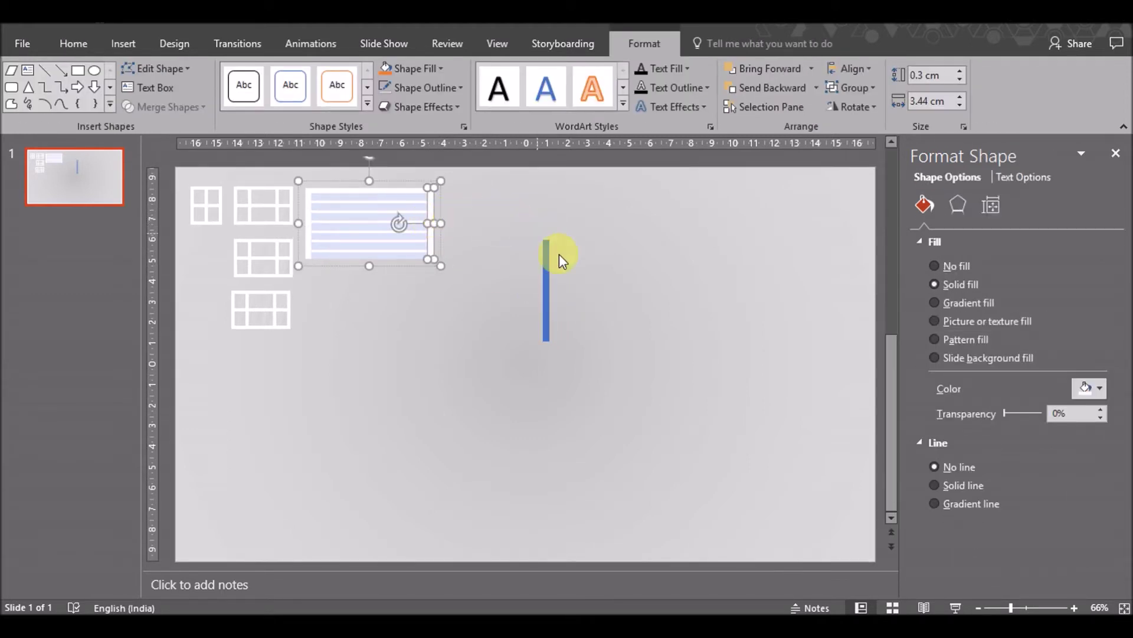
click(546, 304)
click(961, 104)
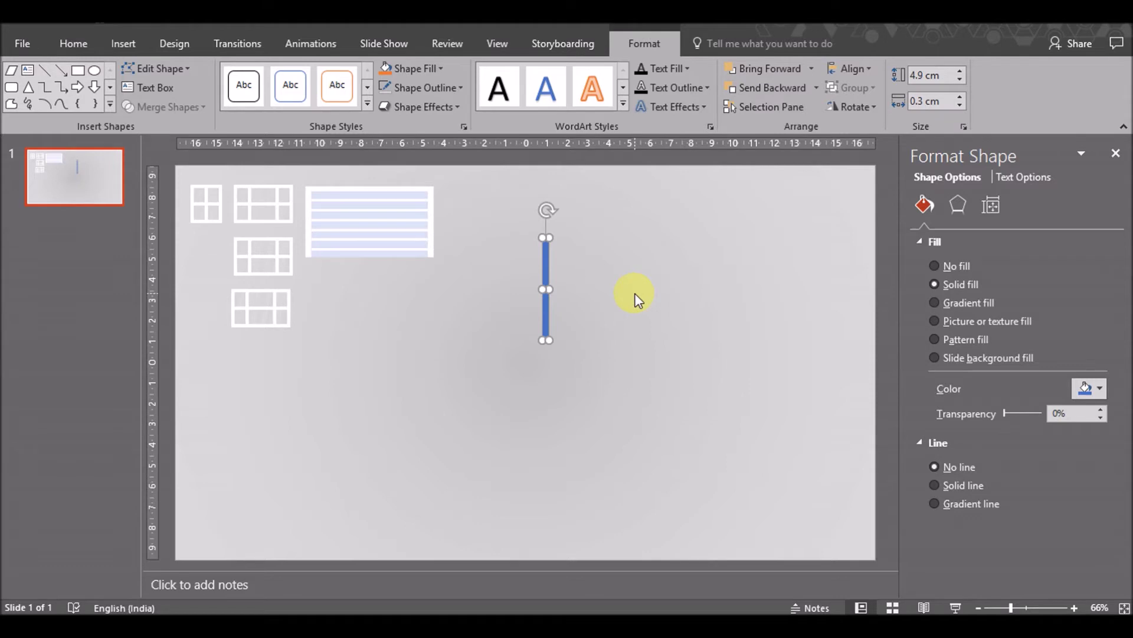
click(416, 70)
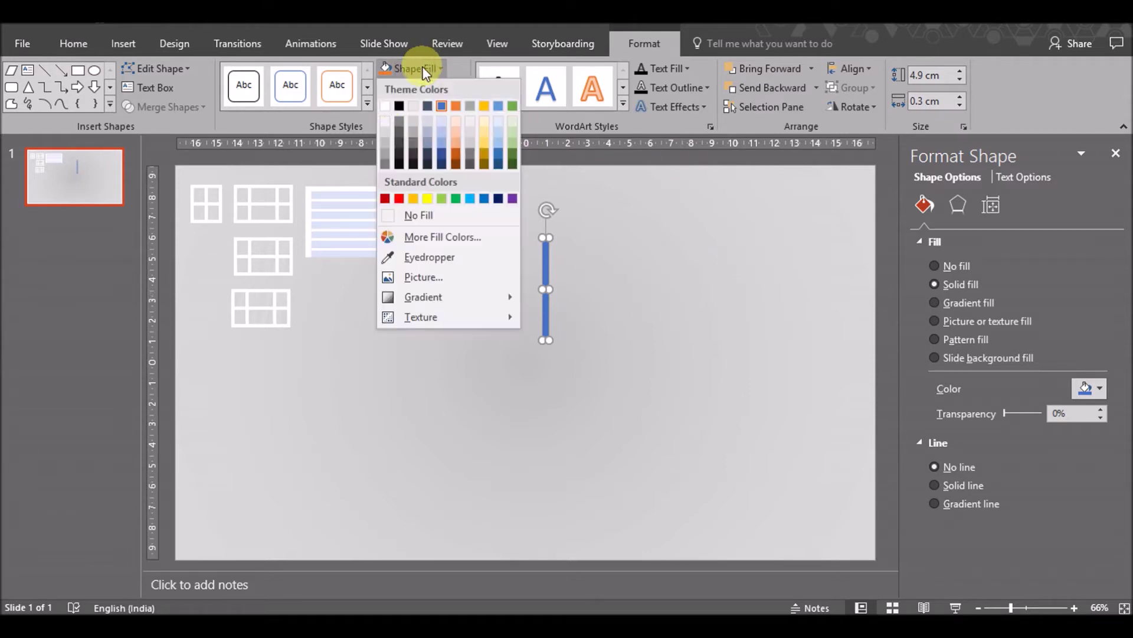
click(394, 106)
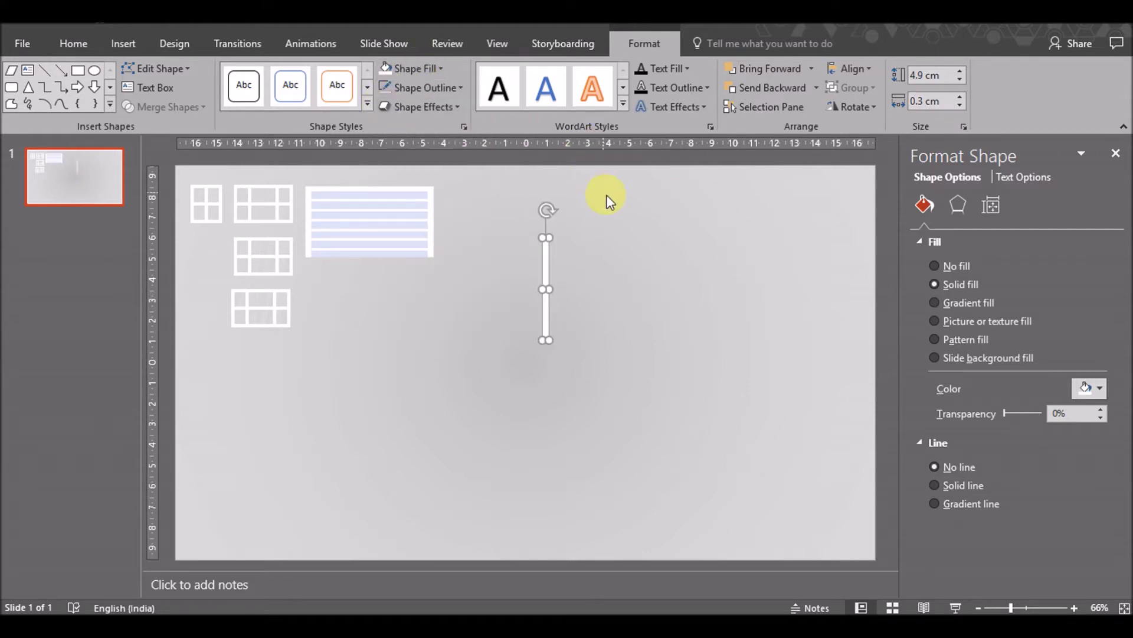
Paste a second upright to the right and a third copy rotated horizontal between them
key(ctrl+c)
key(ctrl+v)
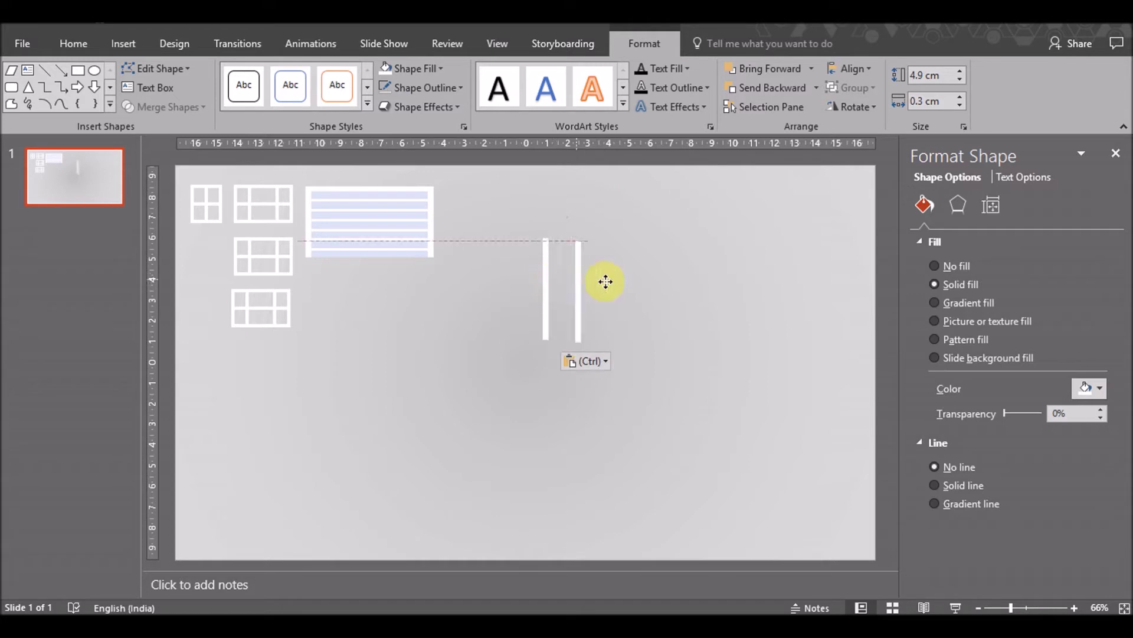
mouse_move(552, 286)
mouse_down()
mouse_move(680, 281)
mouse_move(673, 272)
mouse_up()
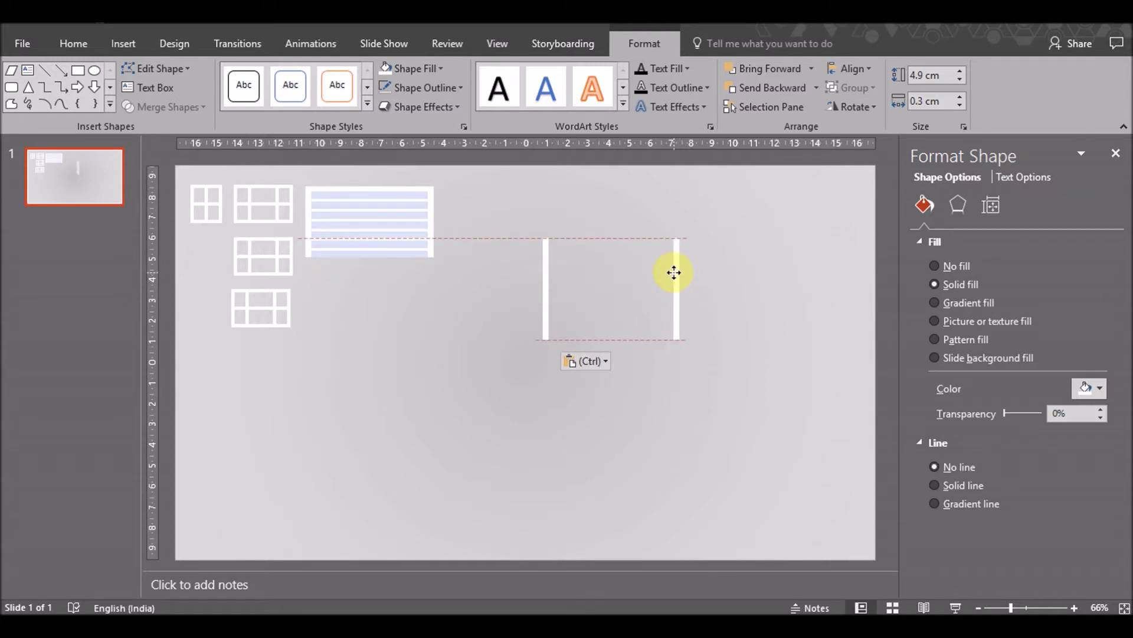
key(ctrl+v)
drag(684, 293, 608, 295)
click(853, 106)
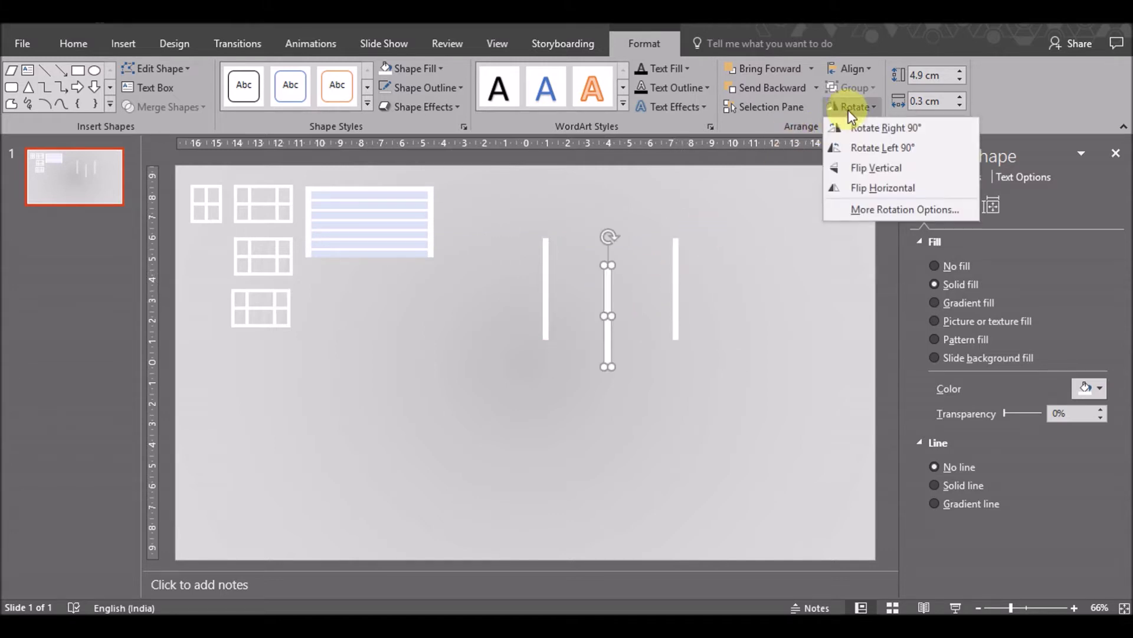
click(853, 128)
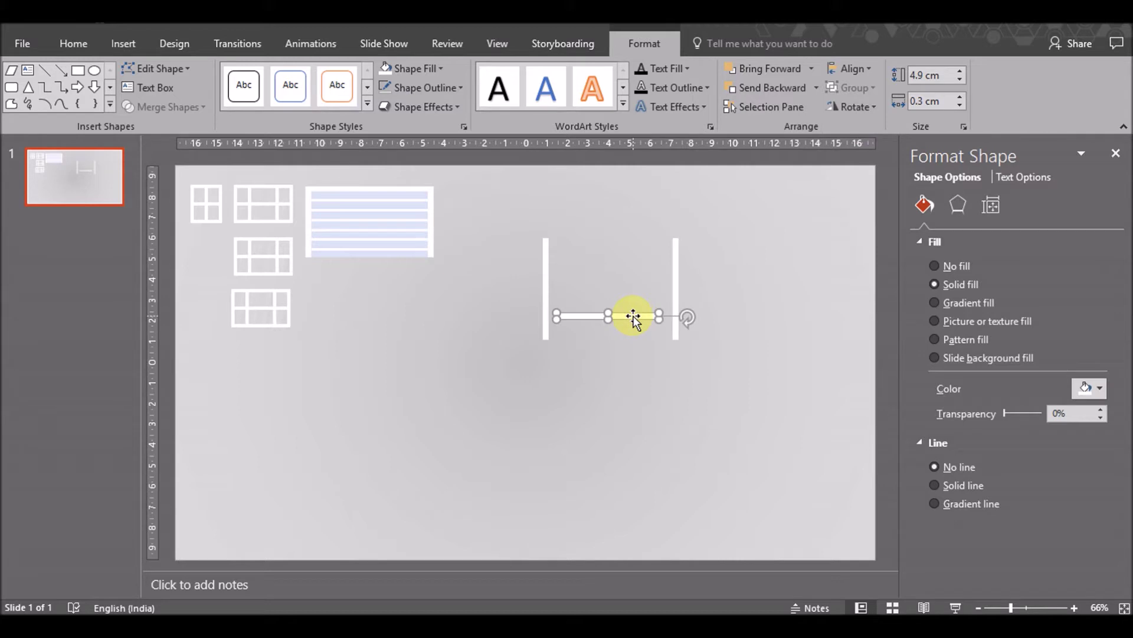
Lengthen the crossbar to 6.5 cm so it spans both uprights
drag(633, 316, 622, 312)
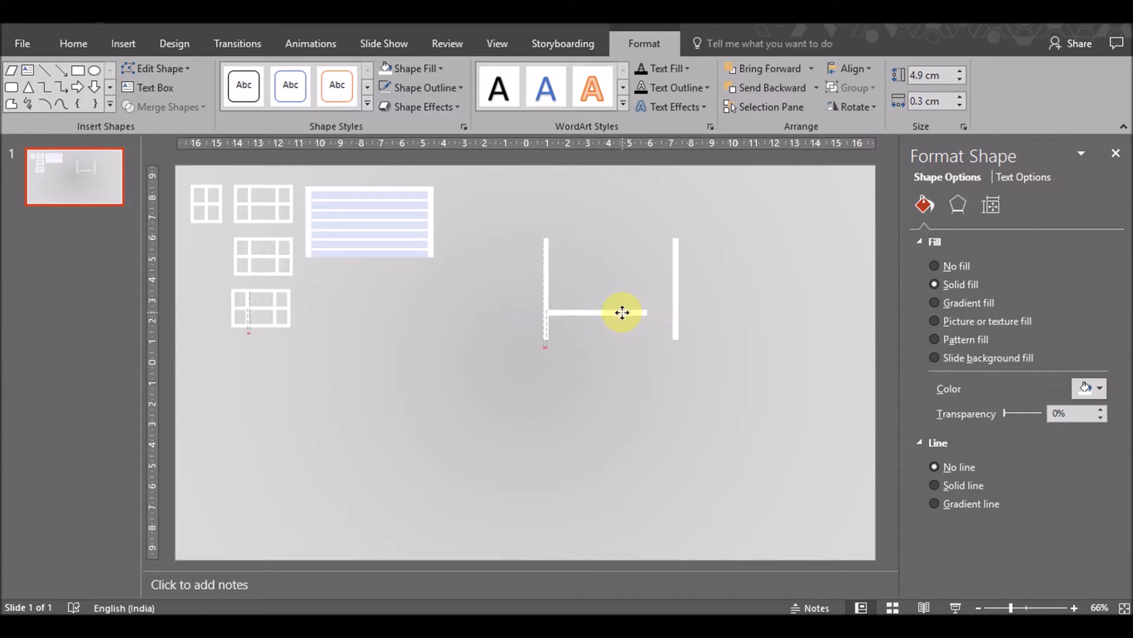
click(960, 71)
click(959, 71)
click(960, 70)
click(960, 71)
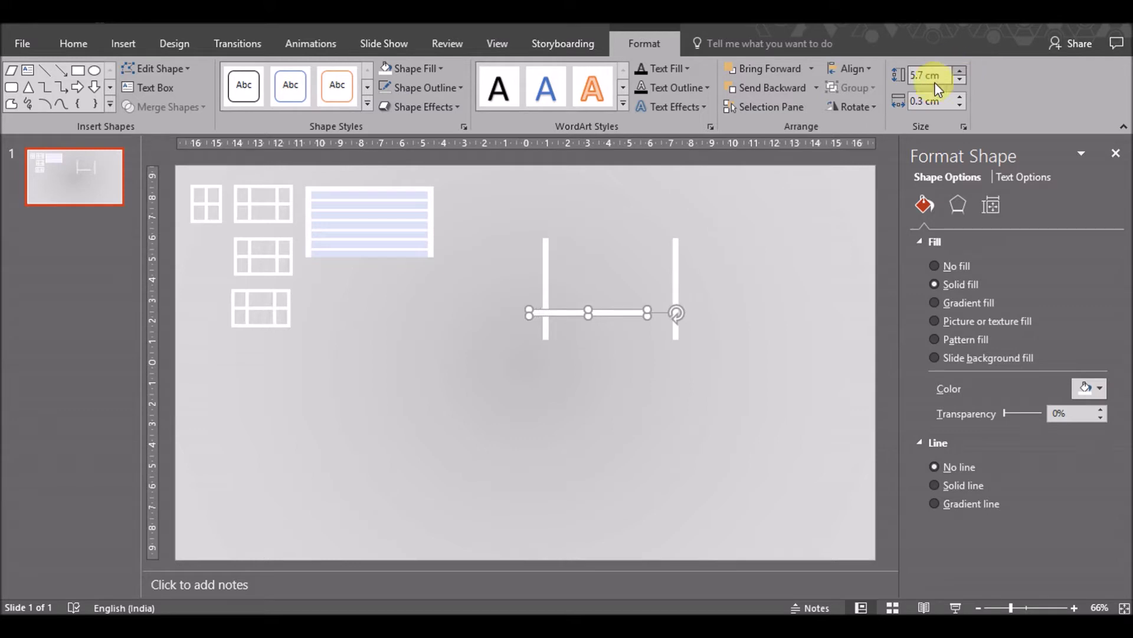
drag(624, 317, 637, 314)
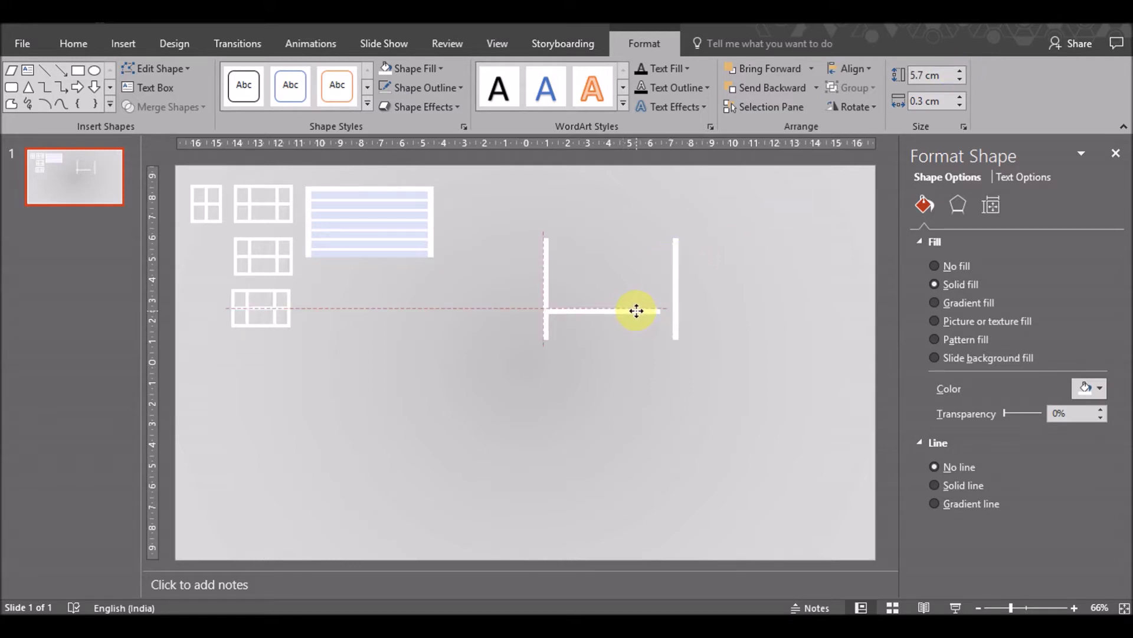
click(960, 72)
click(959, 72)
click(960, 72)
click(960, 72)
click(960, 72)
click(960, 72)
drag(620, 309, 643, 311)
Lower the crossbar to the uprights' bottom ends and group all three bars
click(750, 319)
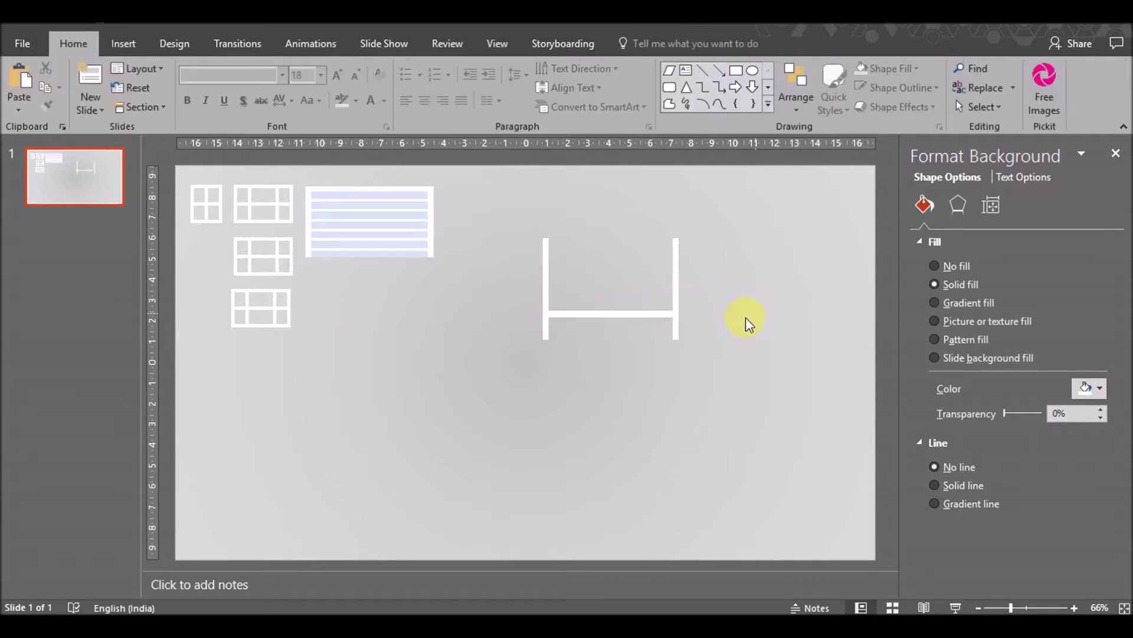
click(623, 313)
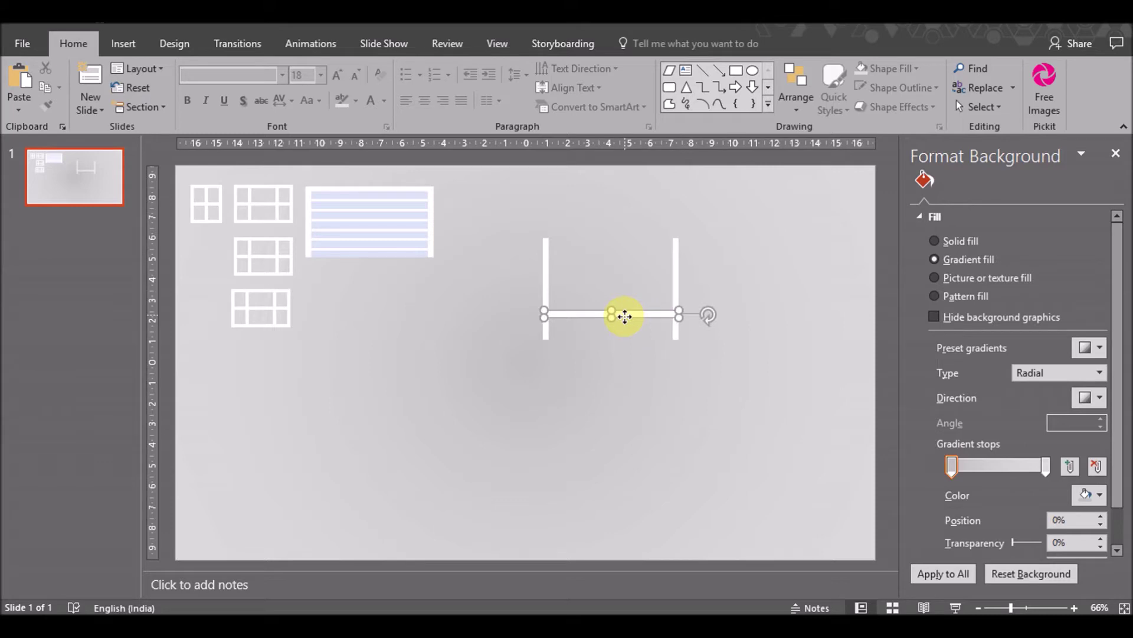
drag(625, 321, 624, 325)
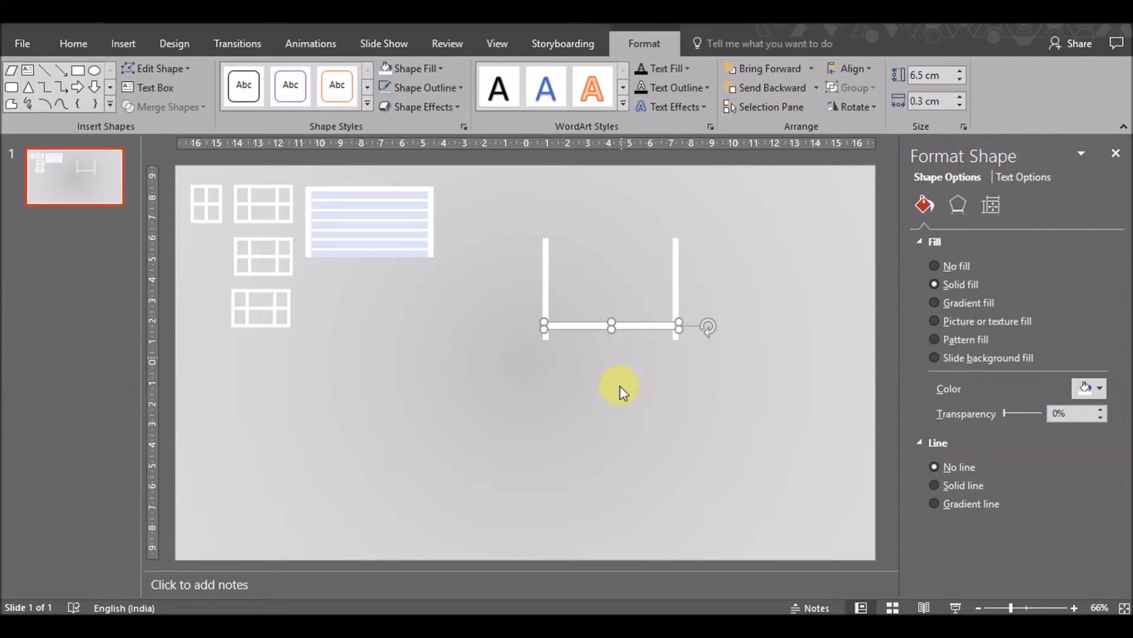
drag(516, 375, 712, 216)
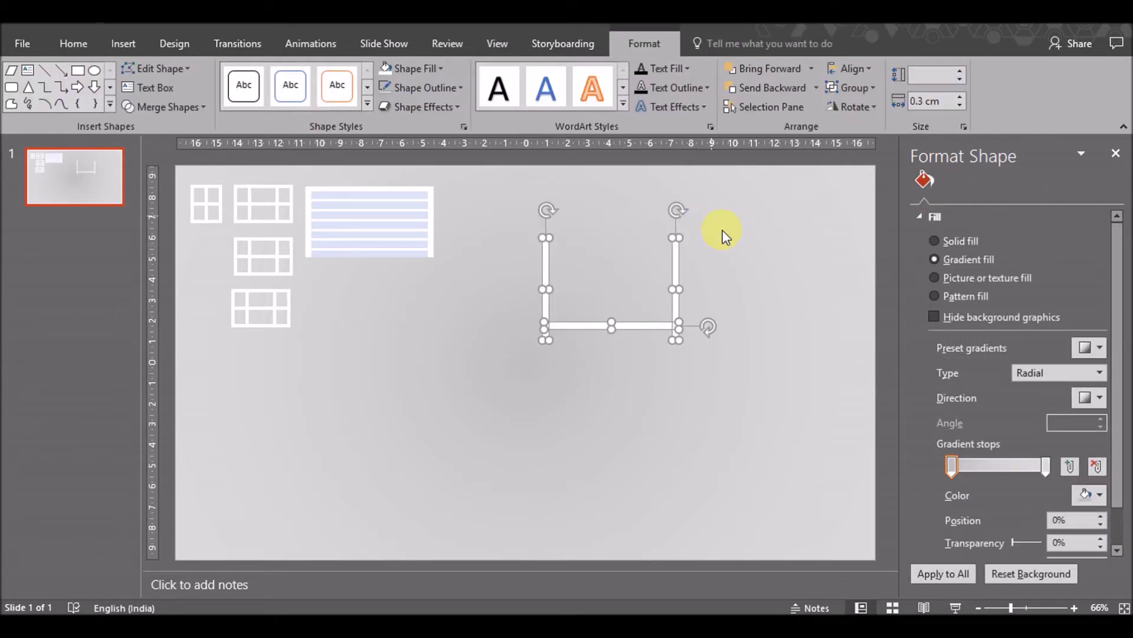
key(ctrl+g)
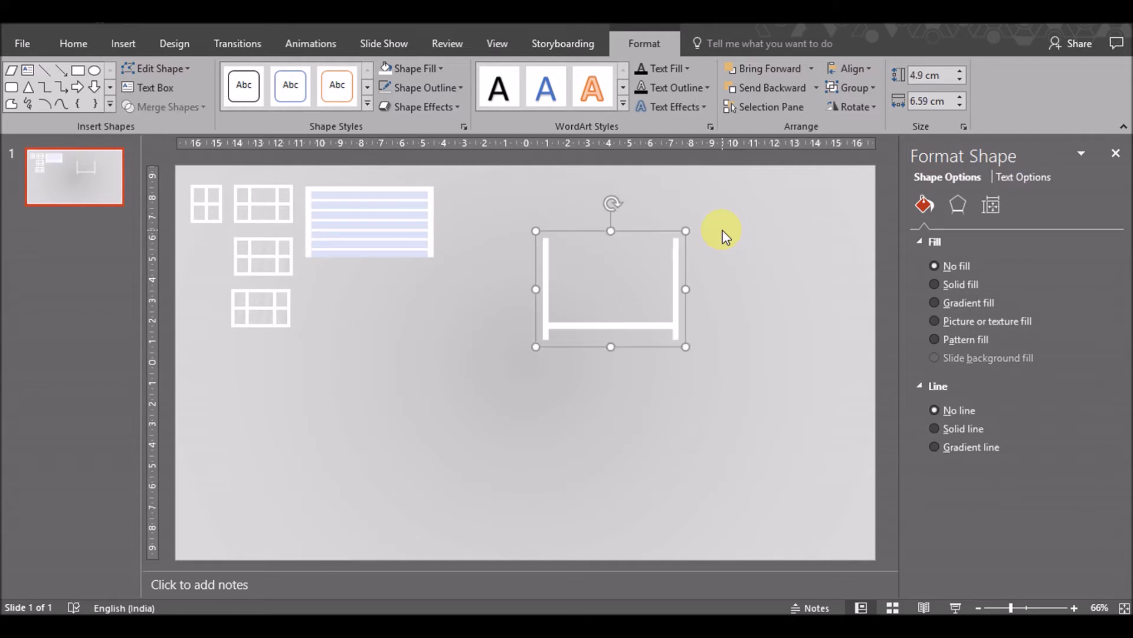
Move the white U frame up beside the striped panel and shift its right upright slightly left
drag(679, 314, 589, 261)
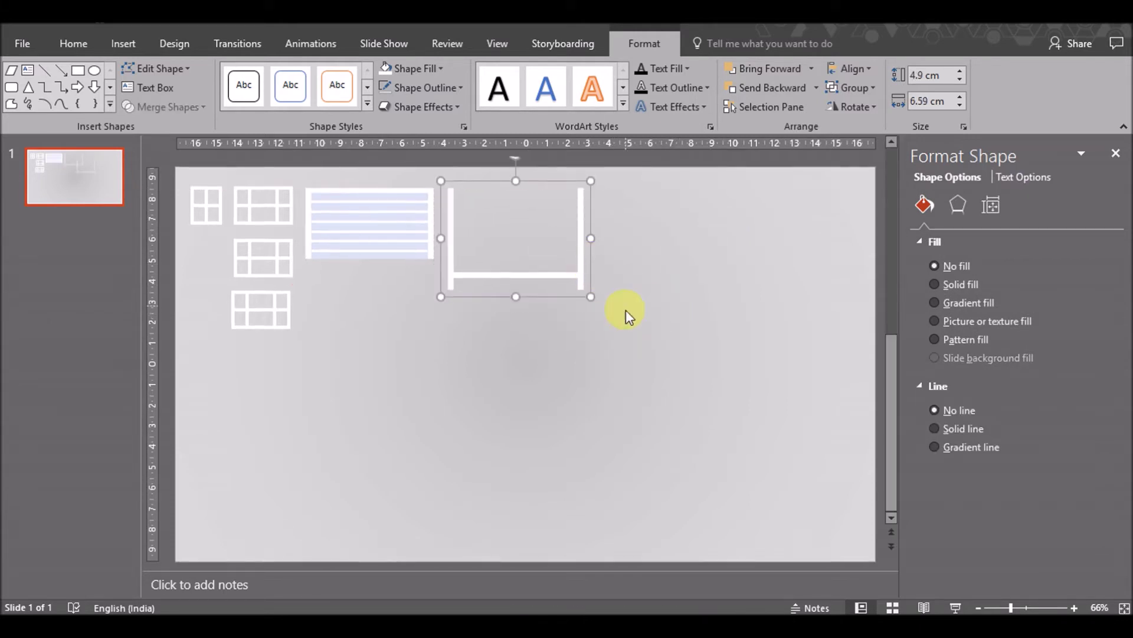
click(625, 271)
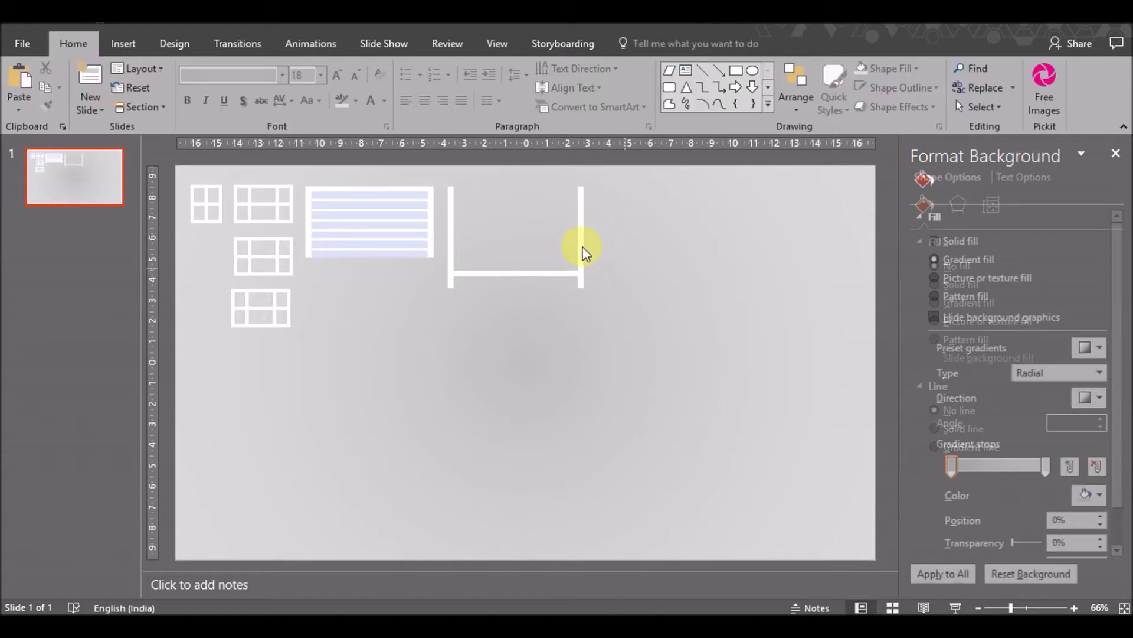
click(584, 248)
click(584, 248)
drag(580, 251, 567, 248)
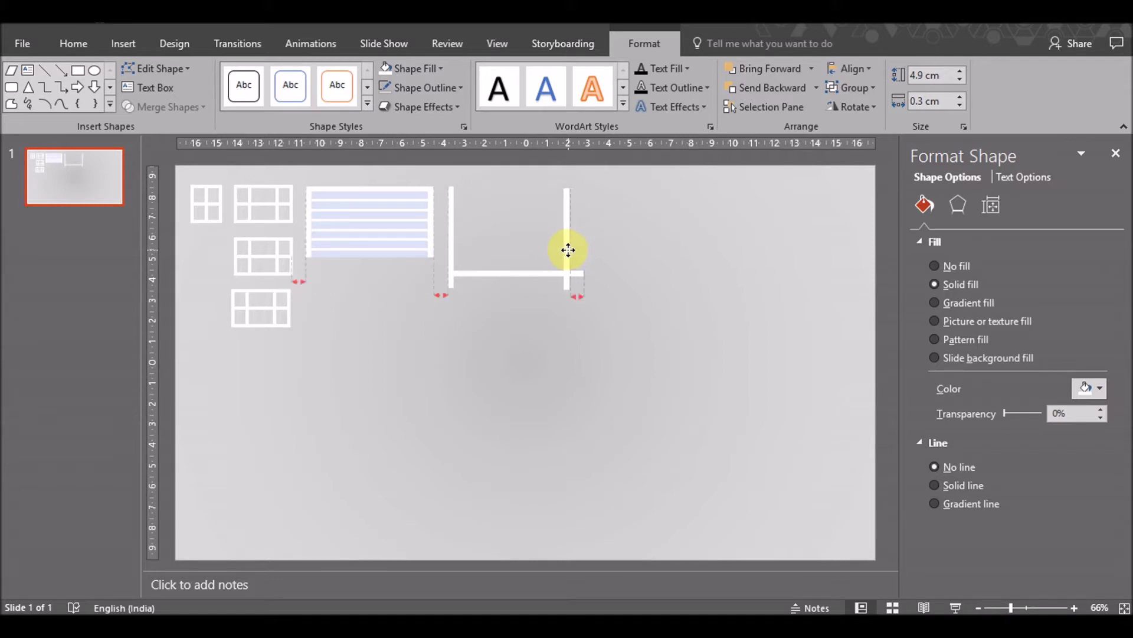
drag(566, 249, 563, 249)
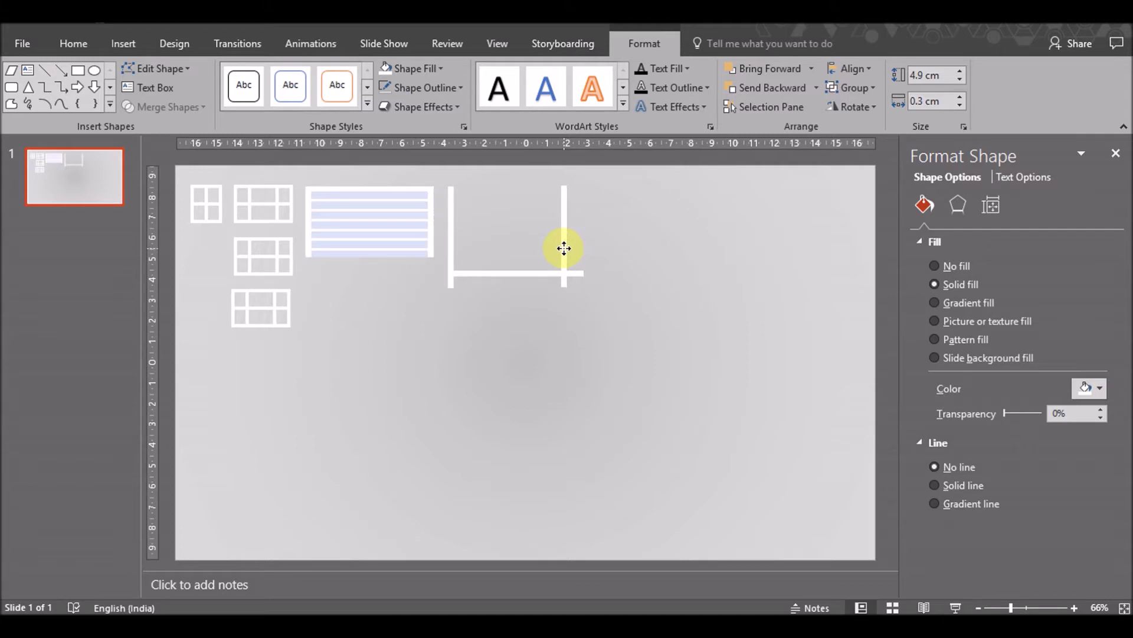
Resize the crossbar to 0.3 × 5.7 cm and fit it between the two uprights
click(576, 274)
click(961, 108)
click(961, 108)
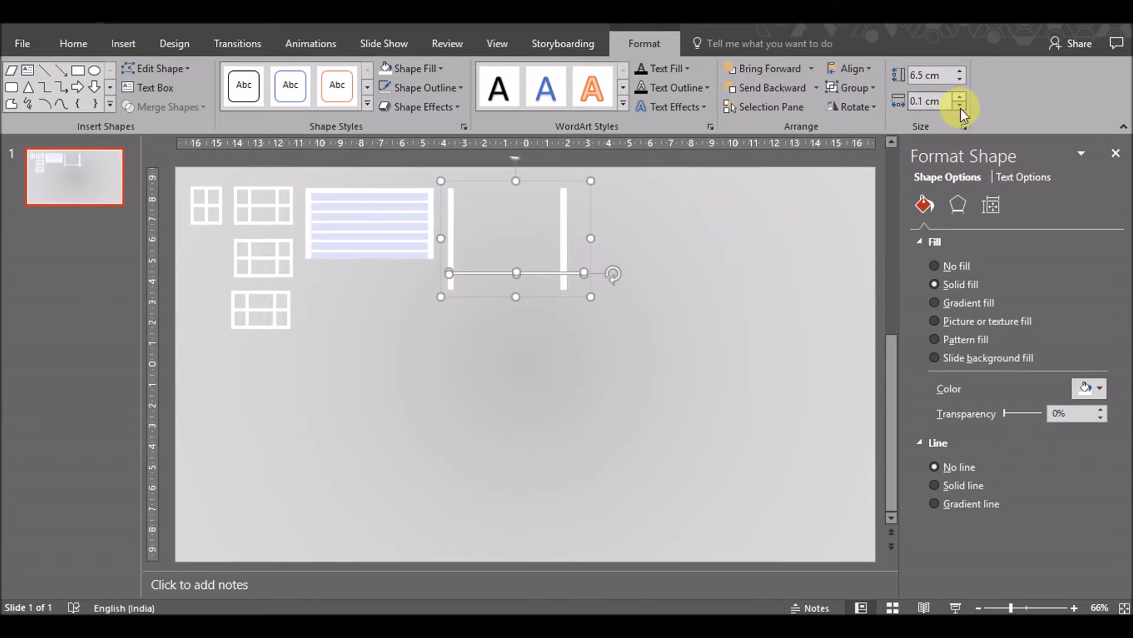
click(960, 96)
click(960, 97)
click(960, 79)
click(959, 79)
click(959, 79)
click(959, 79)
click(959, 79)
click(959, 79)
click(960, 79)
drag(553, 276, 534, 270)
click(701, 247)
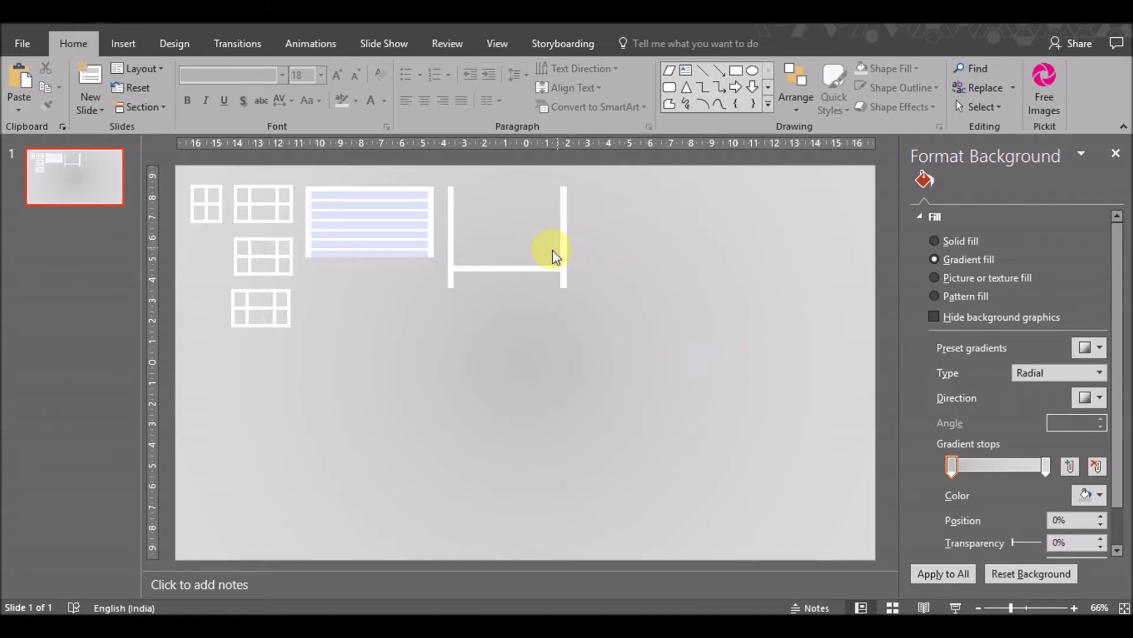
Draw a trapezoid in the lower middle of the slide, steepening, flattening and slightly narrowing it
click(125, 46)
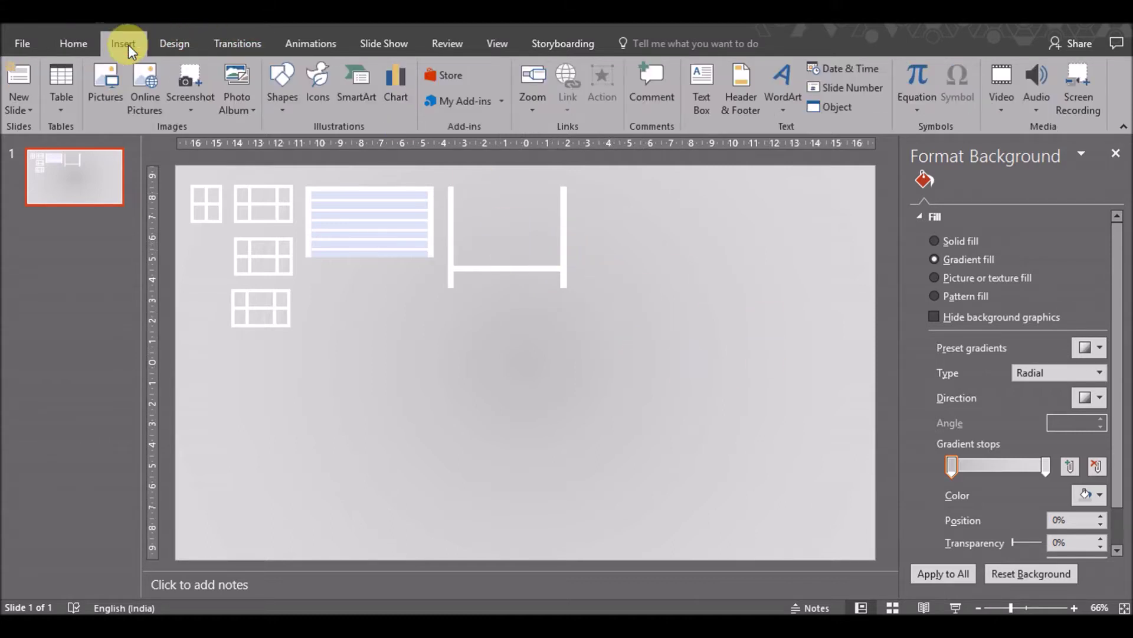
click(284, 110)
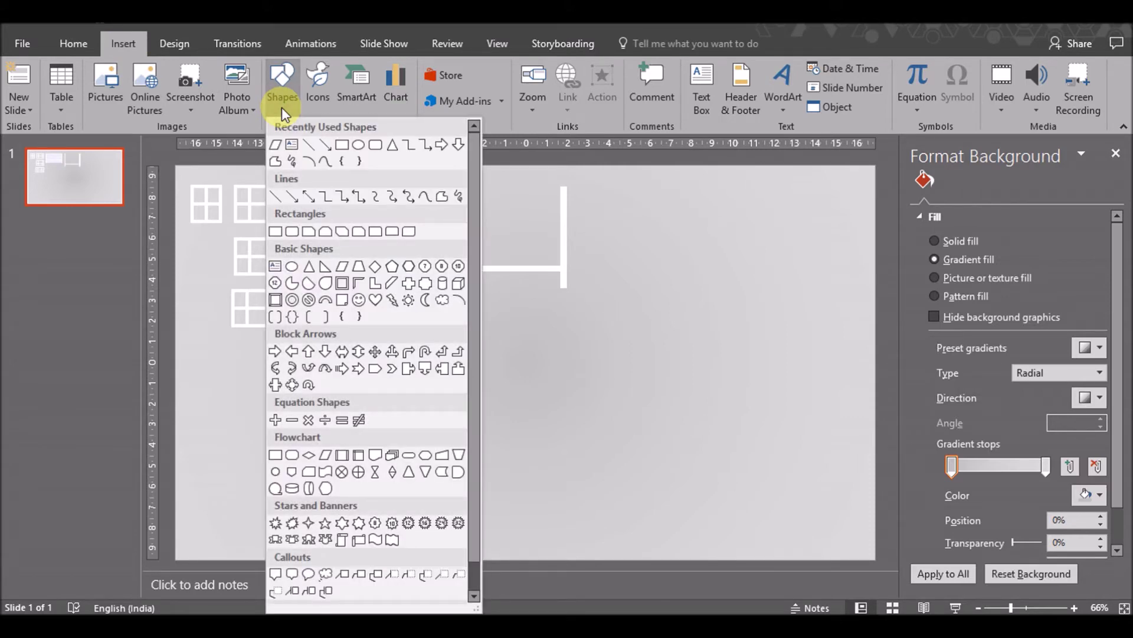
click(356, 265)
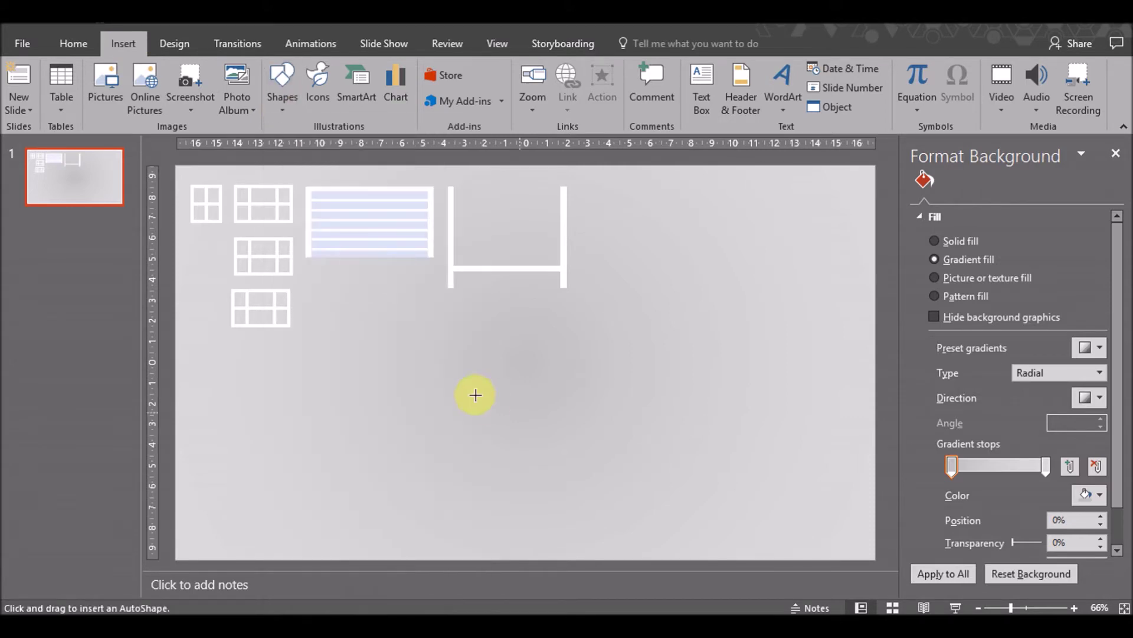
drag(414, 347, 697, 417)
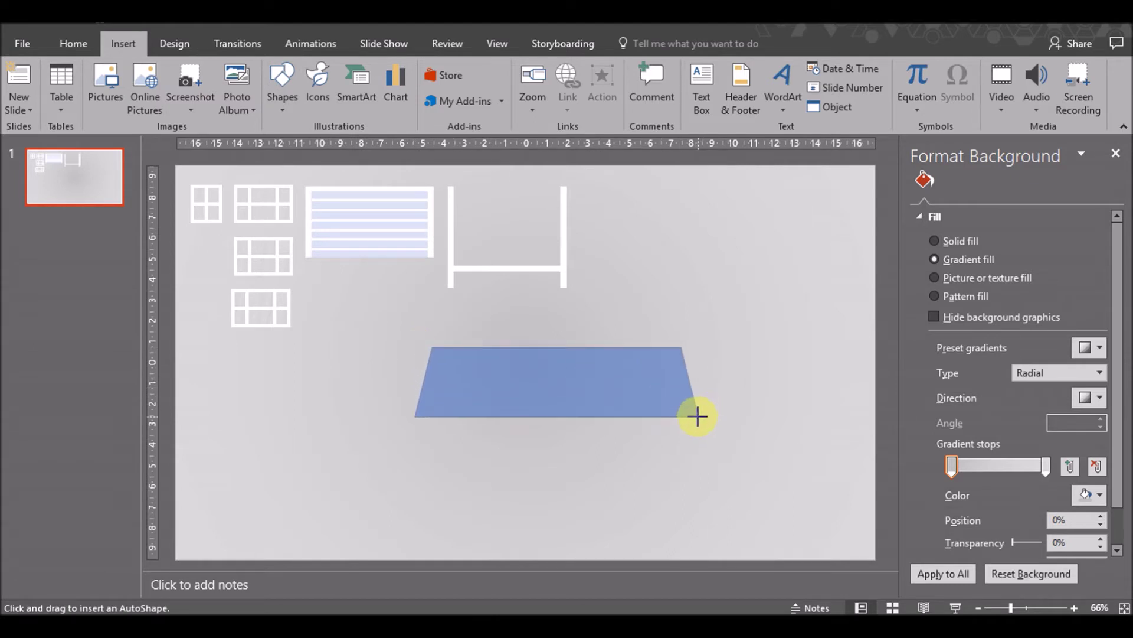
drag(432, 348, 464, 350)
drag(556, 346, 556, 367)
drag(700, 391, 687, 392)
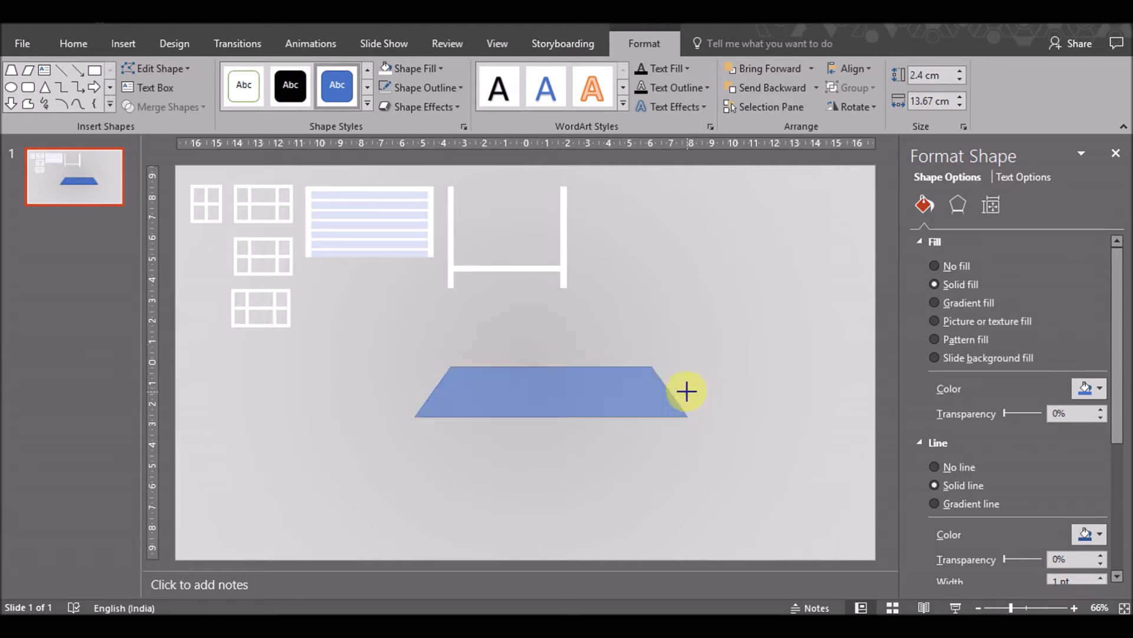
Remove the trapezoid's outline, move it under the white frame and fill it dark navy
click(387, 88)
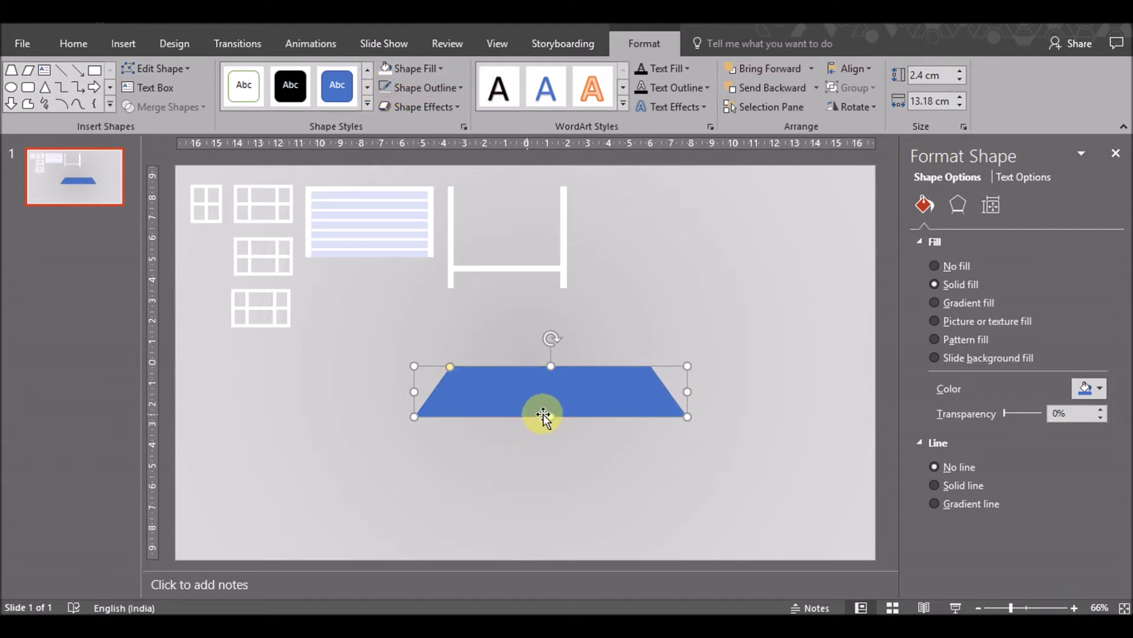
drag(530, 406, 548, 365)
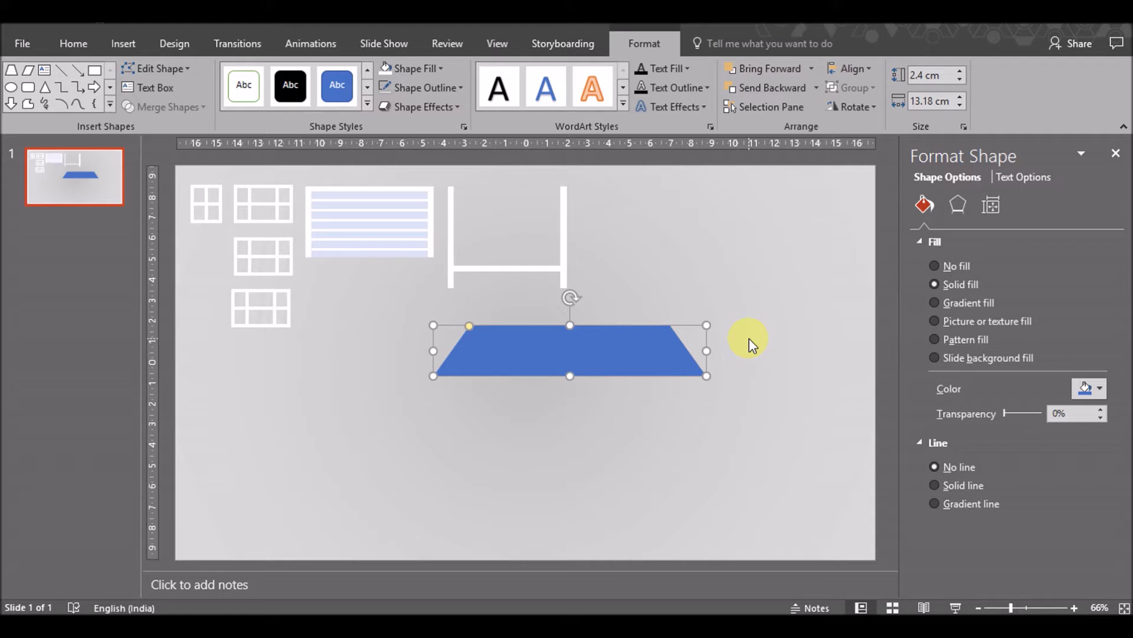
click(1092, 388)
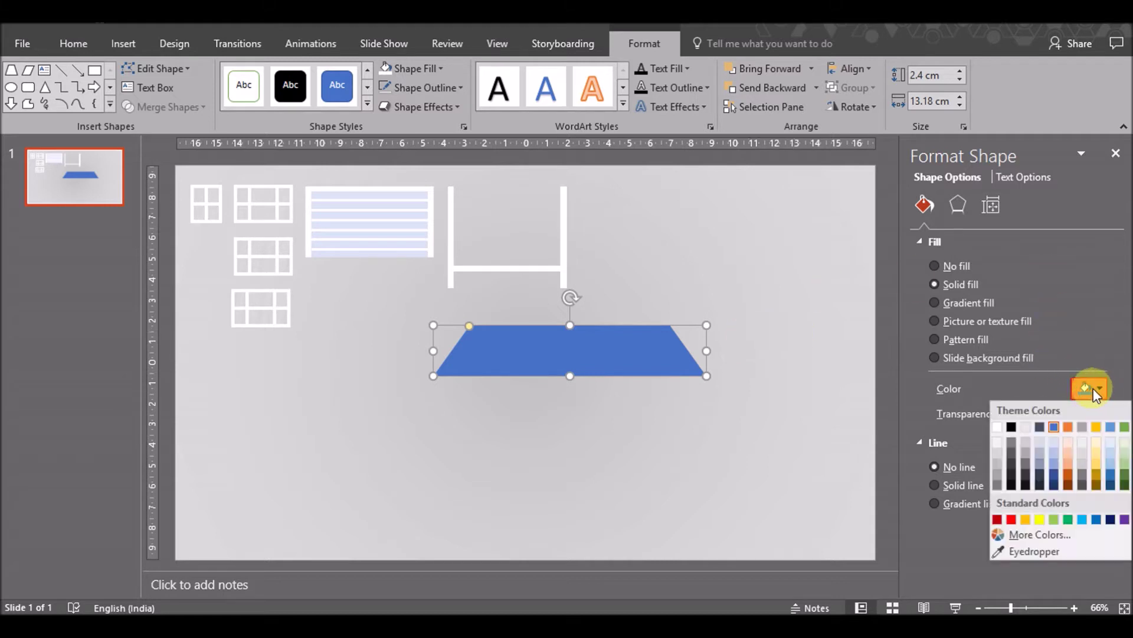
click(1043, 480)
click(704, 487)
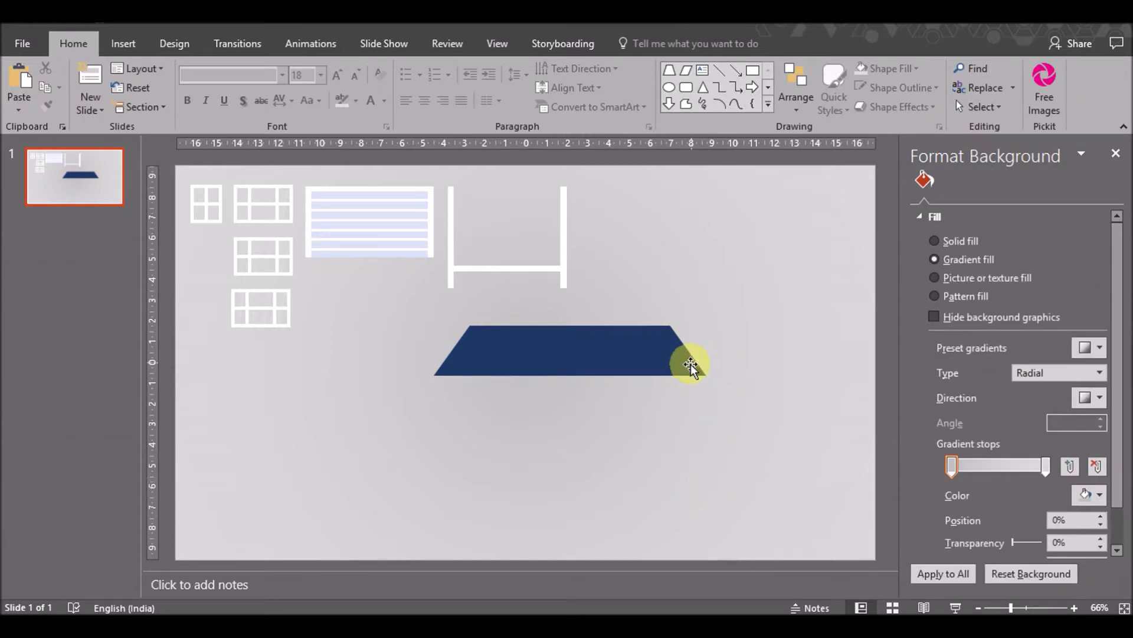
click(612, 353)
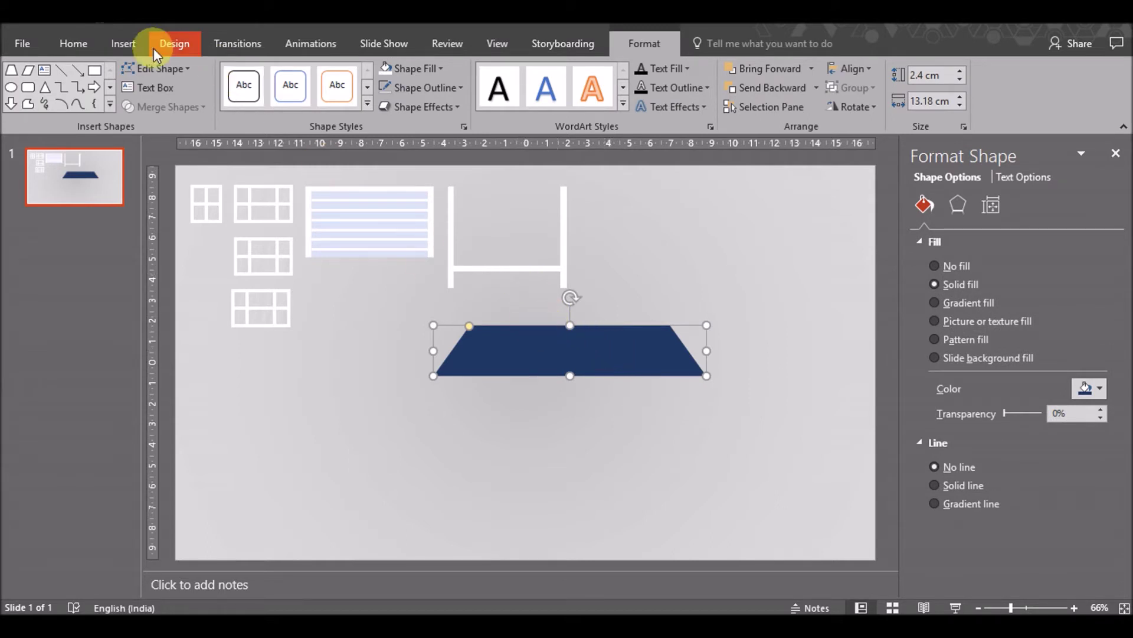
click(118, 53)
Draw a thin navy rectangle across the trapezoid's top and set its height to 0.3 cm
click(281, 94)
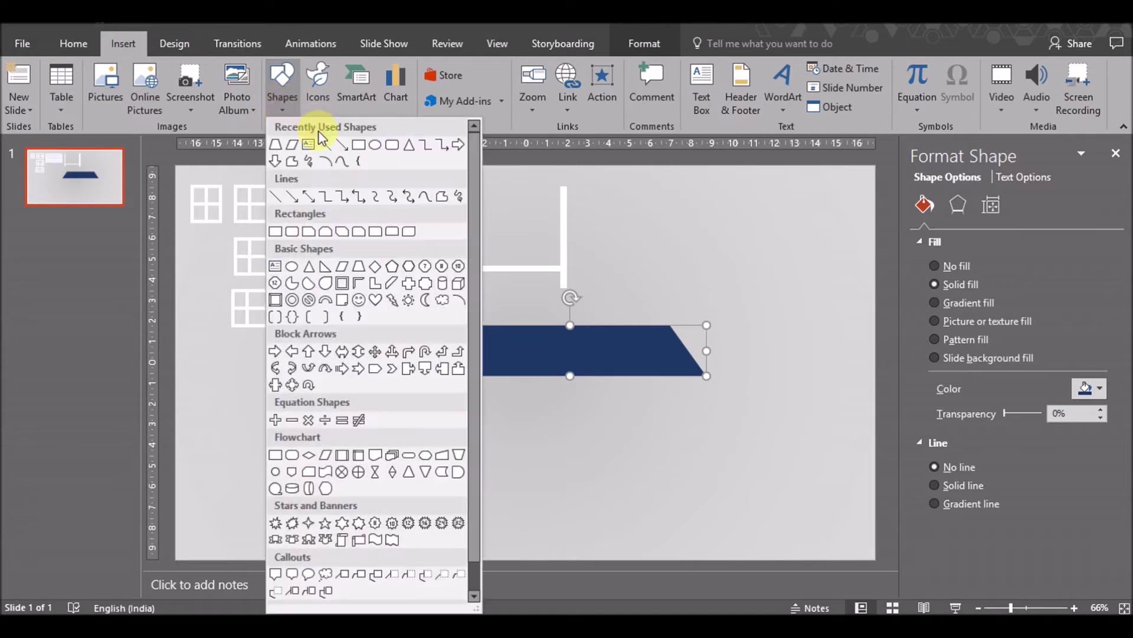
click(358, 145)
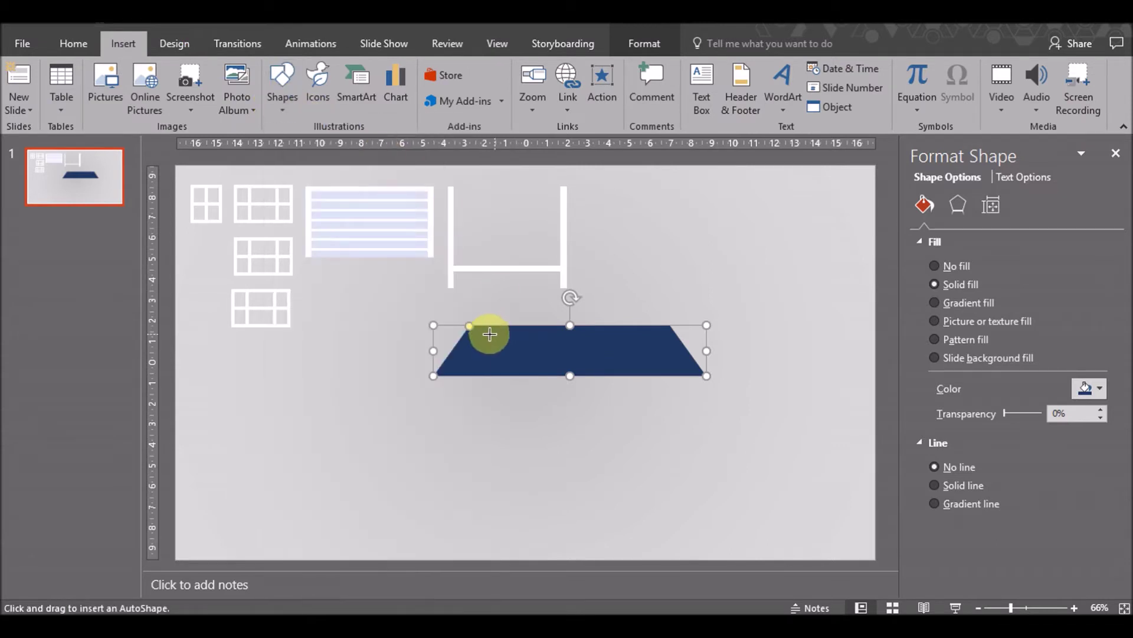
drag(465, 327, 673, 336)
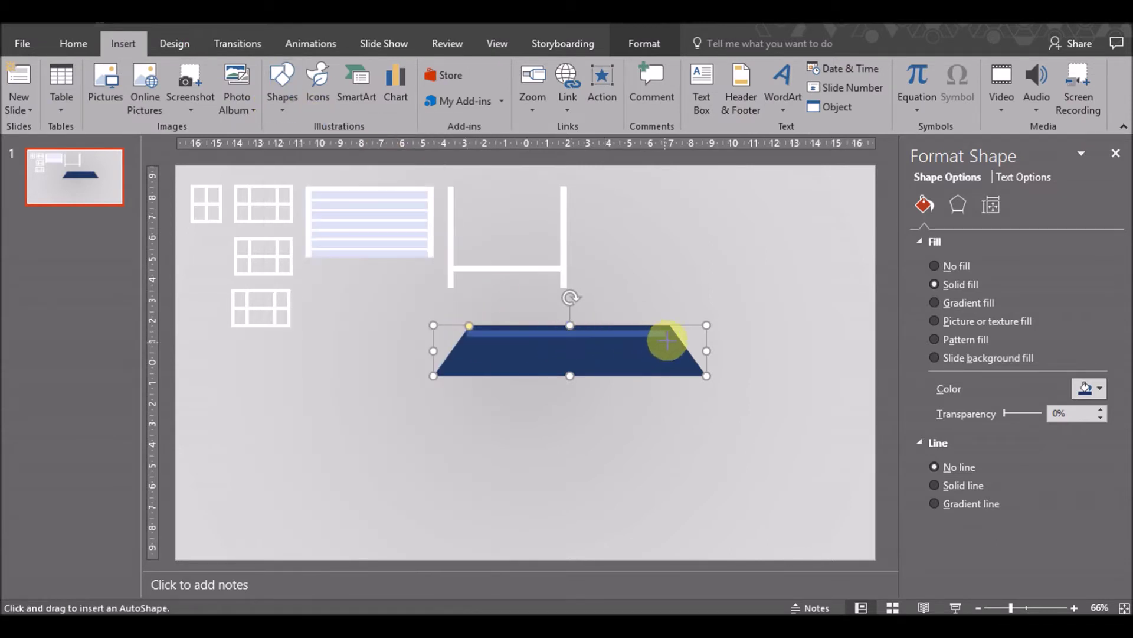
drag(673, 336, 675, 337)
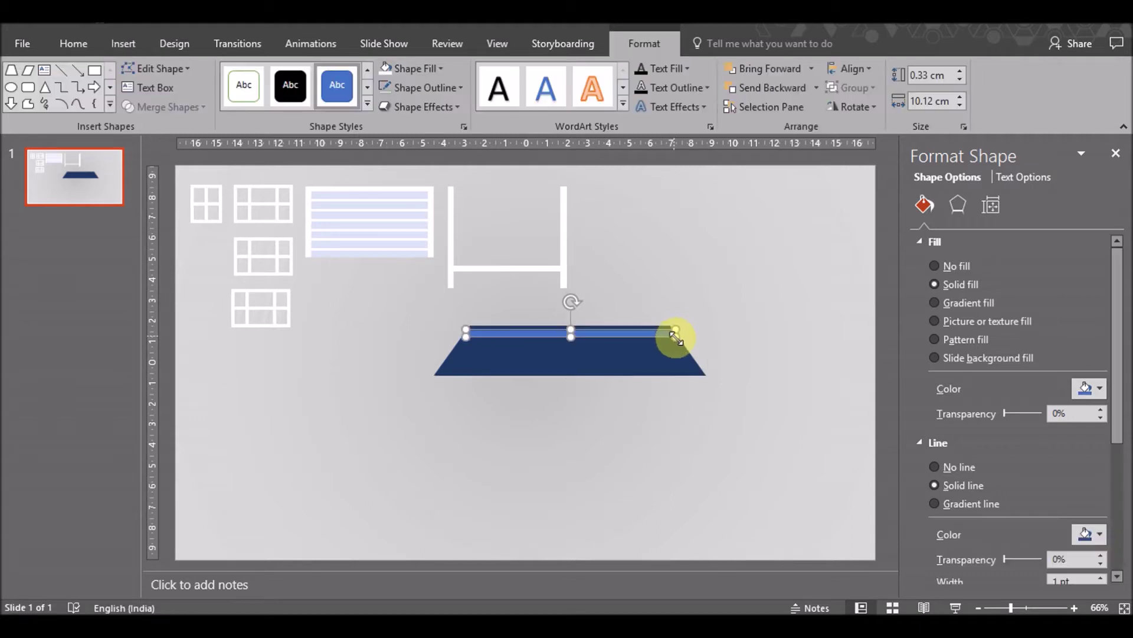
click(1074, 387)
click(1051, 474)
click(716, 455)
click(593, 332)
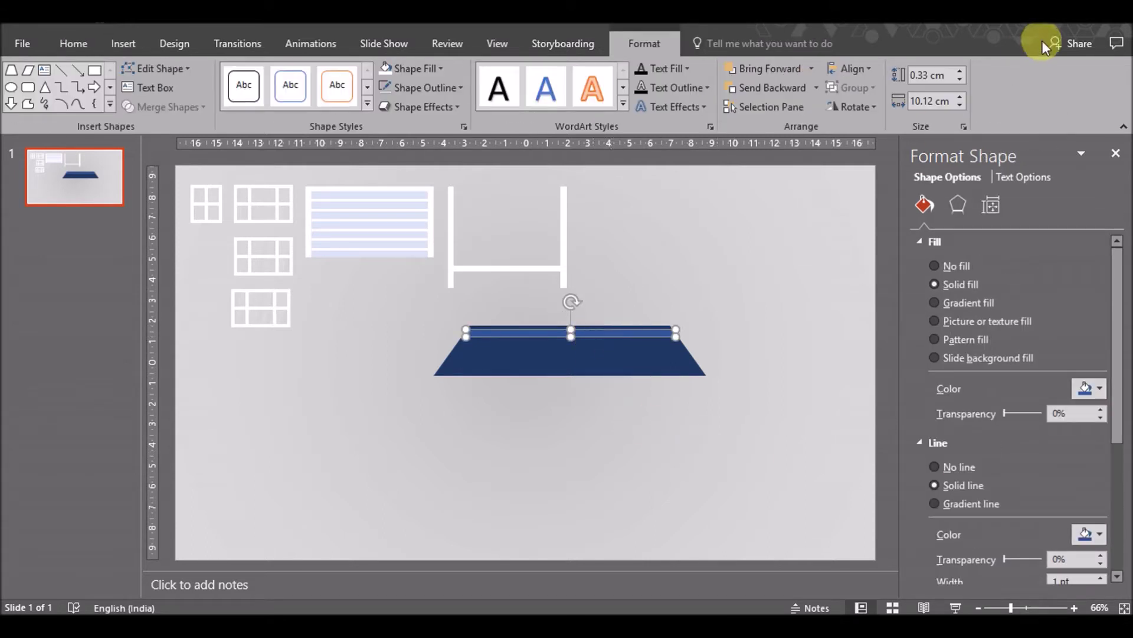
click(960, 80)
Duplicate the bar below, widen the bars to 10.3 and 11.5 cm, and make the lower one a 0.1 cm line
drag(629, 332, 608, 341)
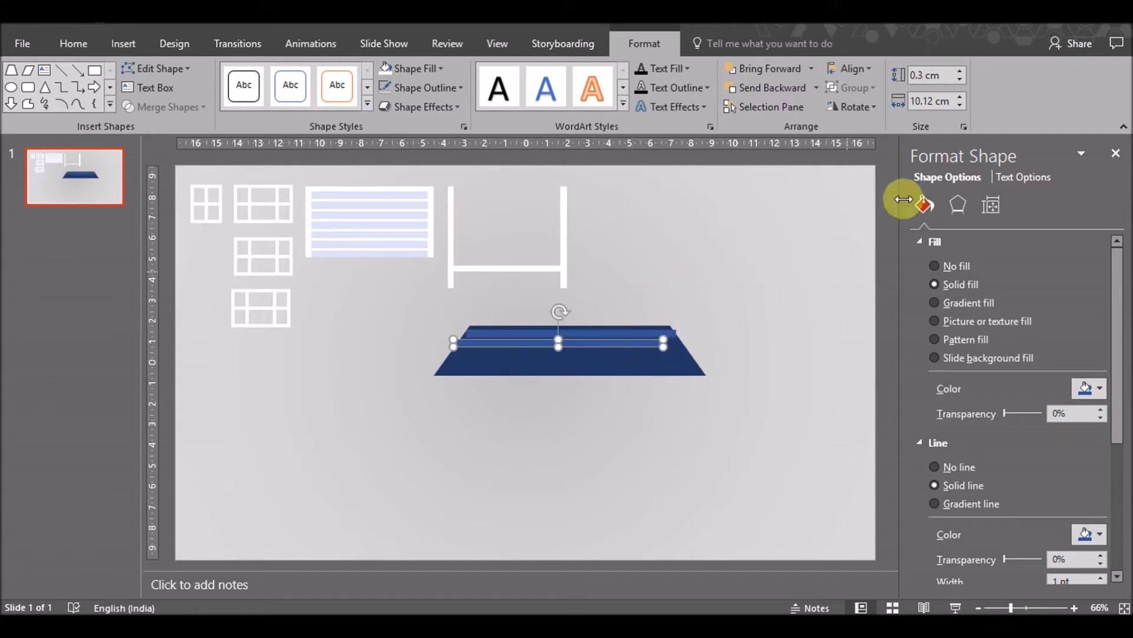
click(961, 96)
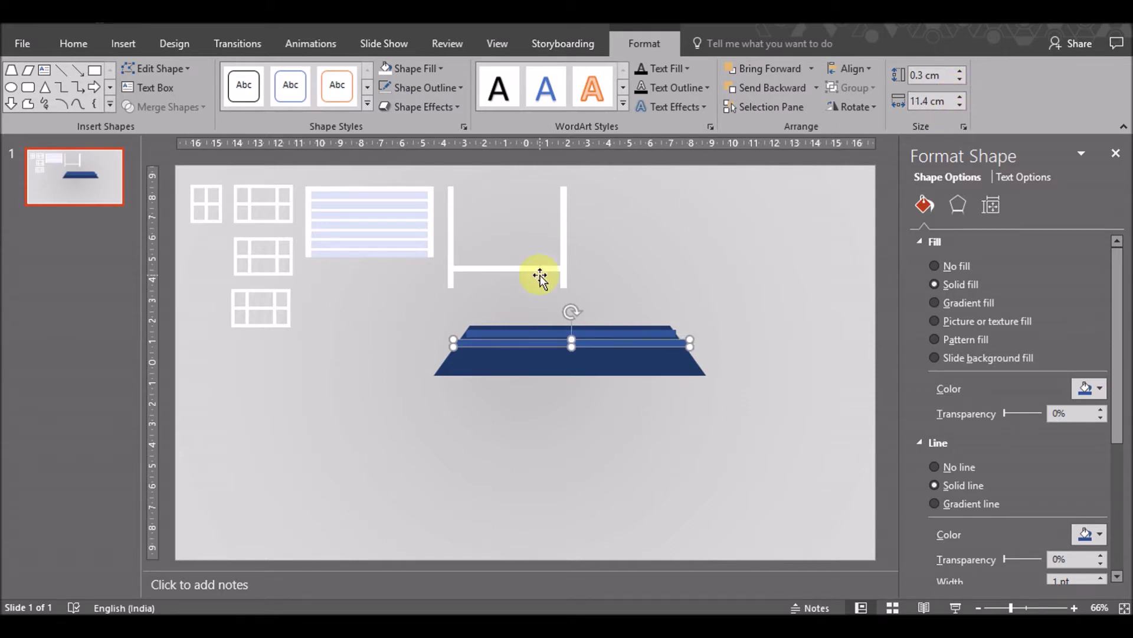
click(513, 331)
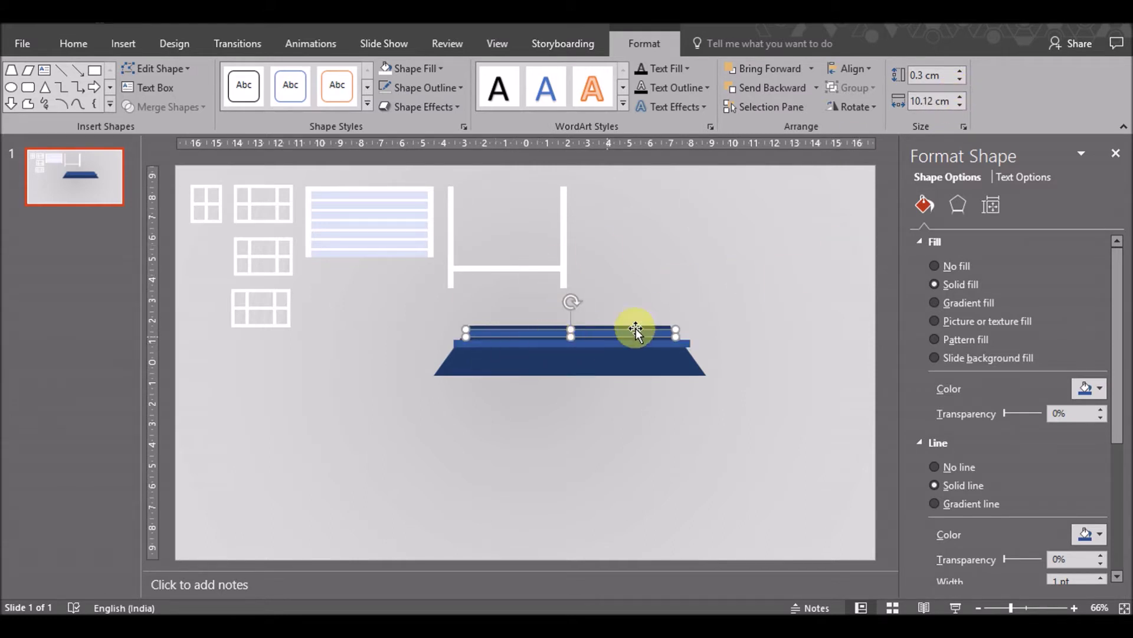
click(960, 97)
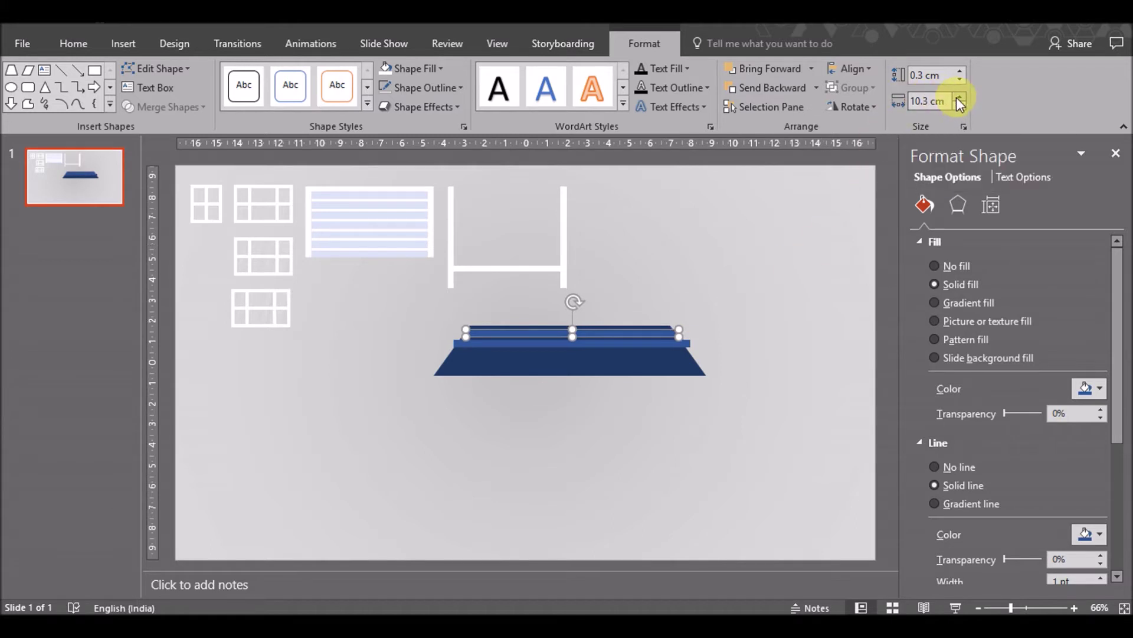
click(590, 349)
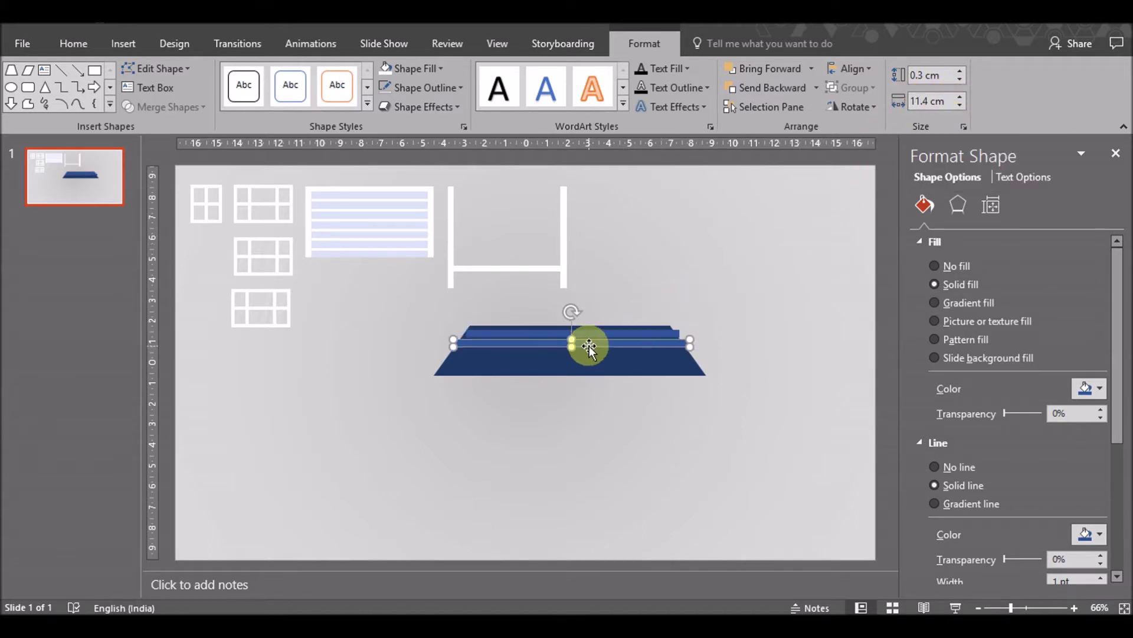
click(960, 97)
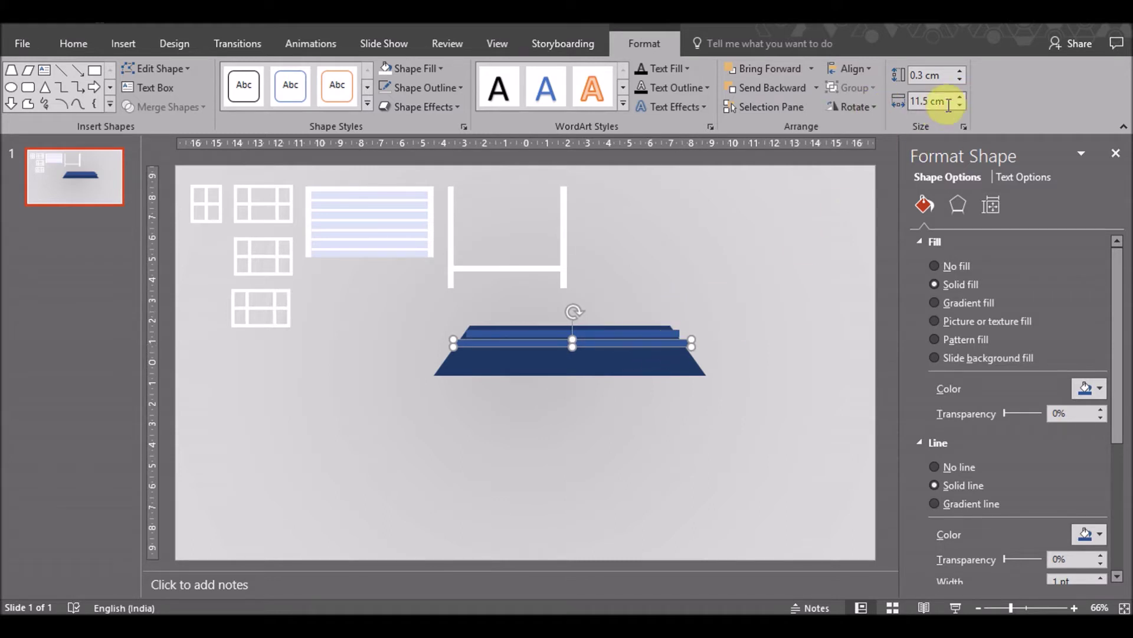
click(961, 81)
click(961, 81)
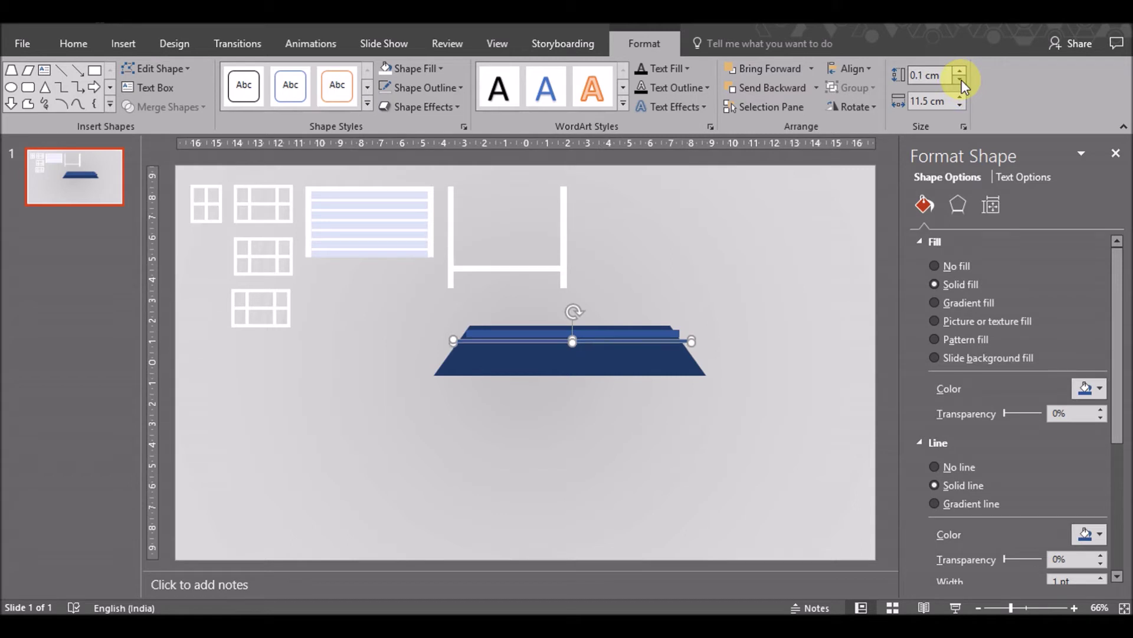
click(644, 334)
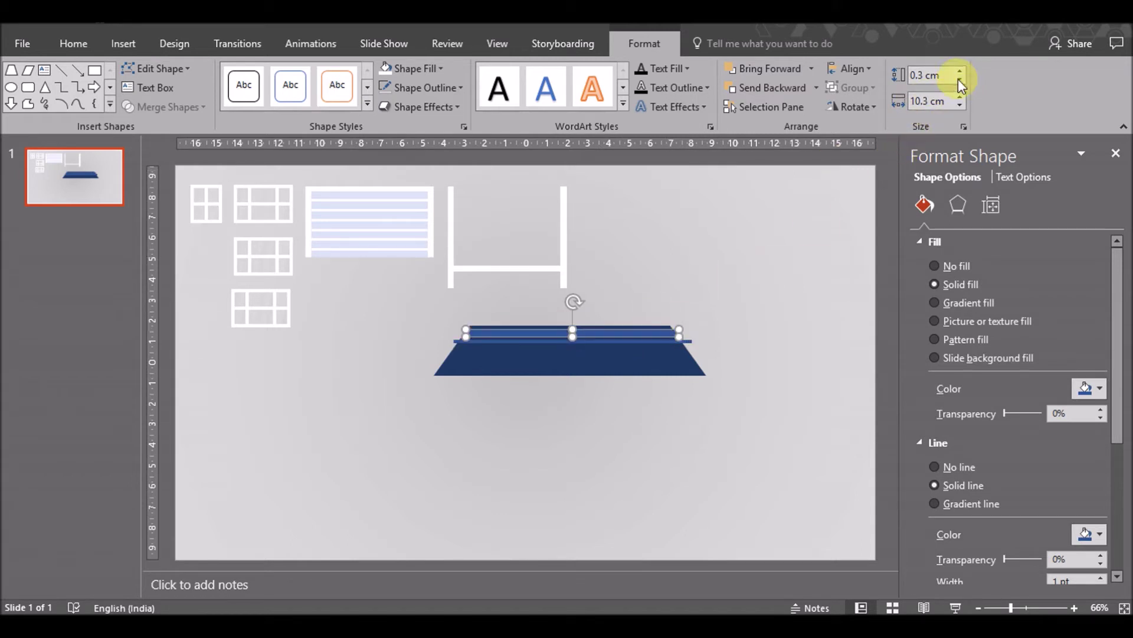
click(773, 332)
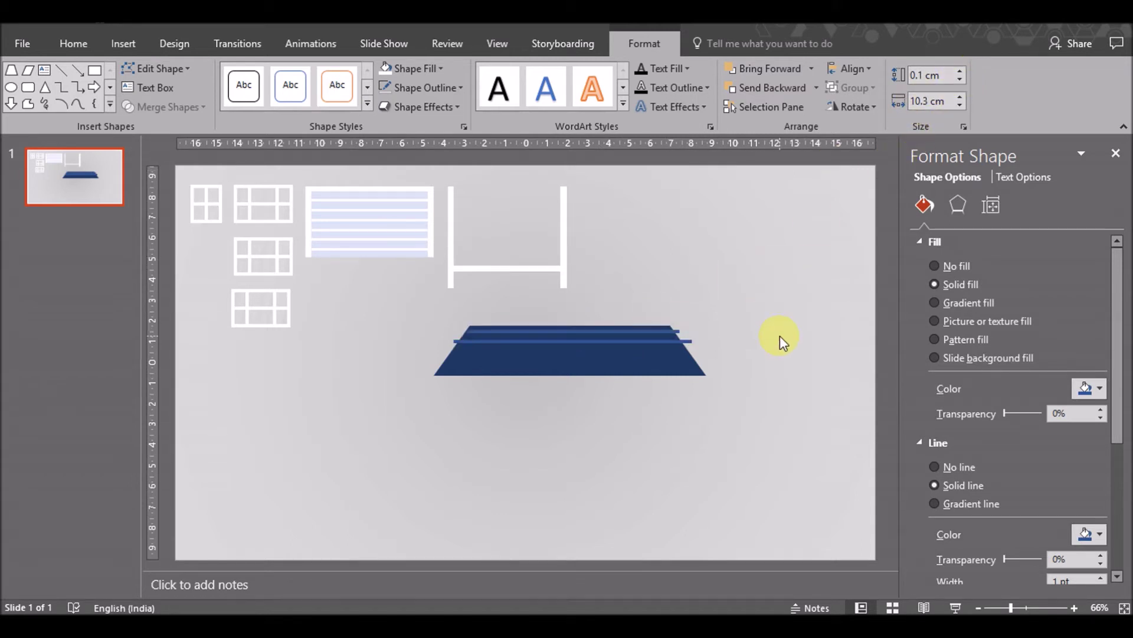
click(583, 341)
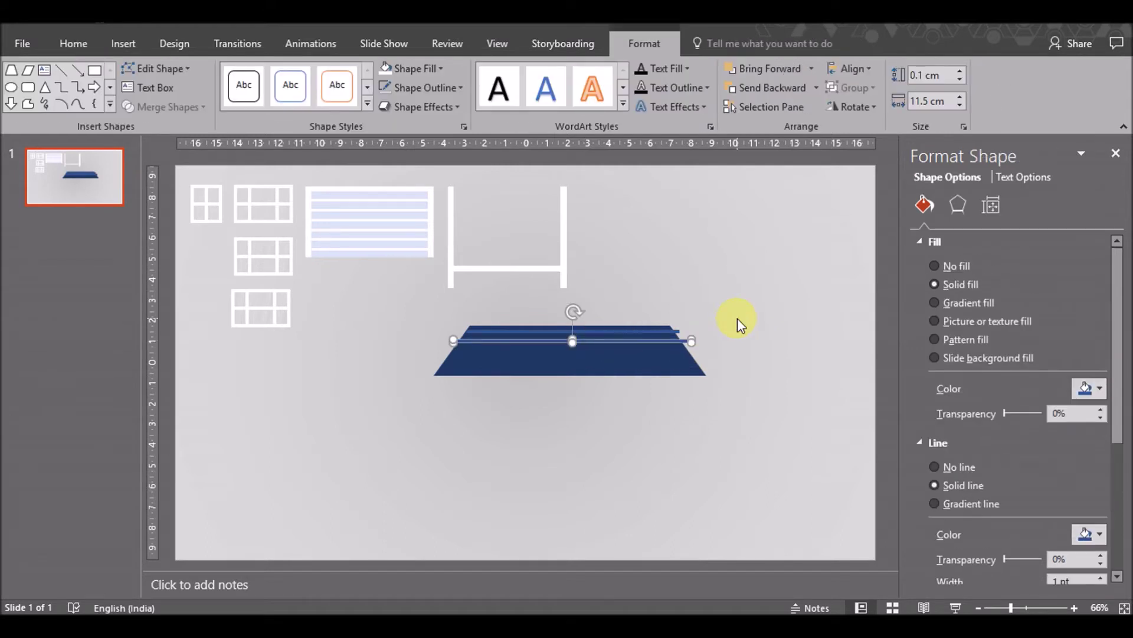
key(Up)
key(Up)
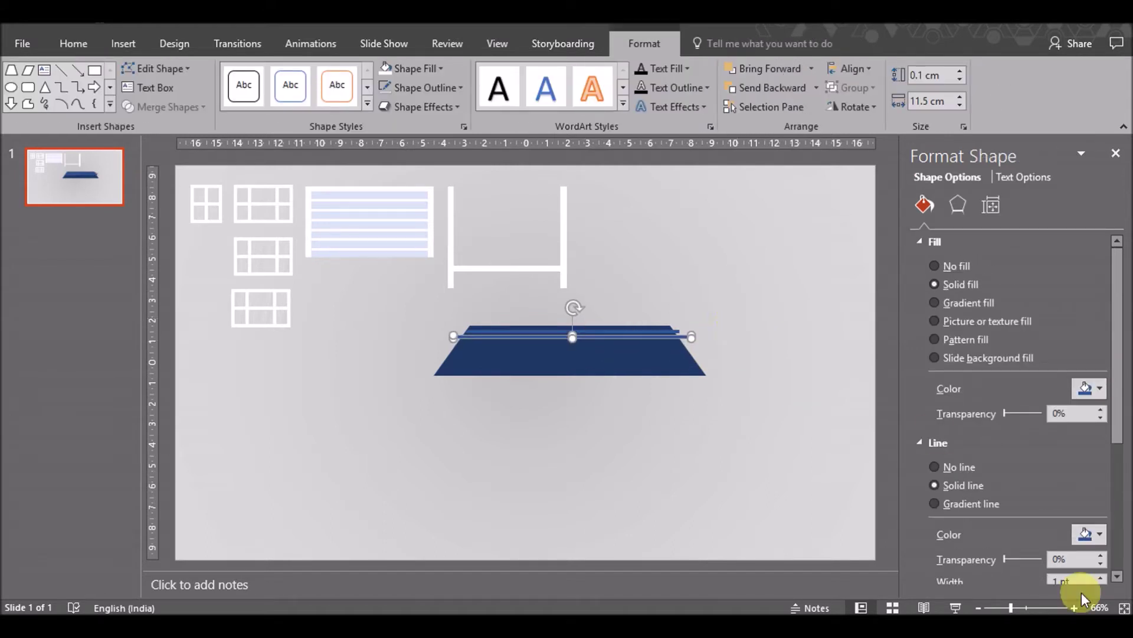
click(1074, 608)
Zoom to 120% and paste copies of the thin line, nudging them into the stack
click(1074, 607)
click(1075, 608)
click(1074, 608)
click(1075, 608)
click(1075, 608)
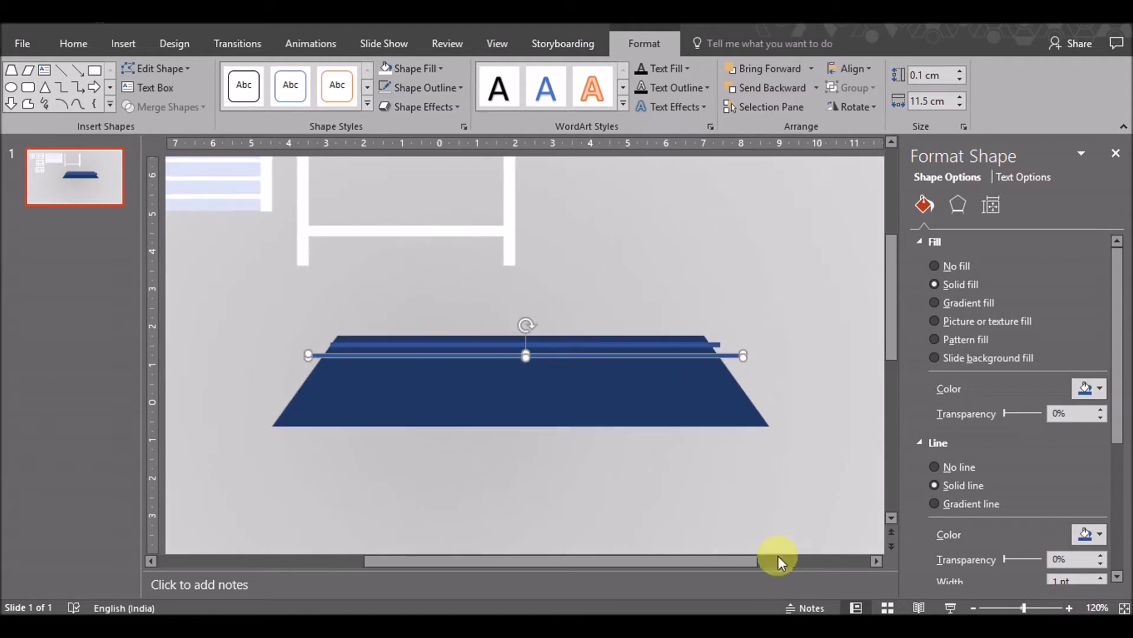
click(608, 502)
click(566, 345)
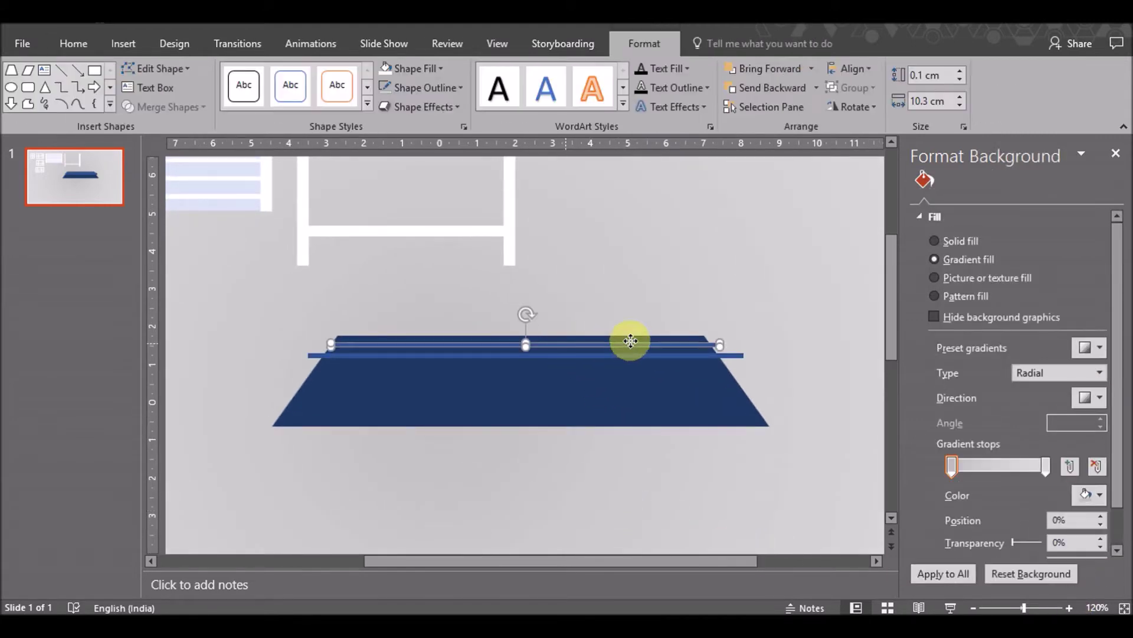
drag(631, 340, 631, 341)
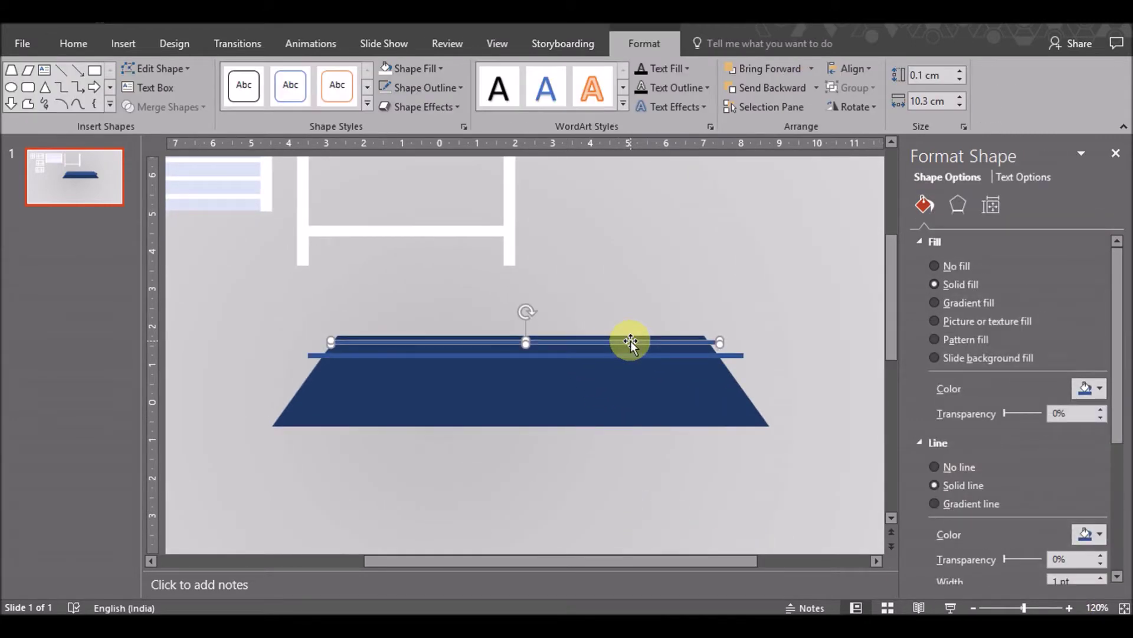
click(619, 356)
key(ctrl+Up)
key(ctrl+Up)
key(ctrl+Up)
key(ctrl+Up)
key(ctrl+Up)
key(ctrl+Up)
key(ctrl+Up)
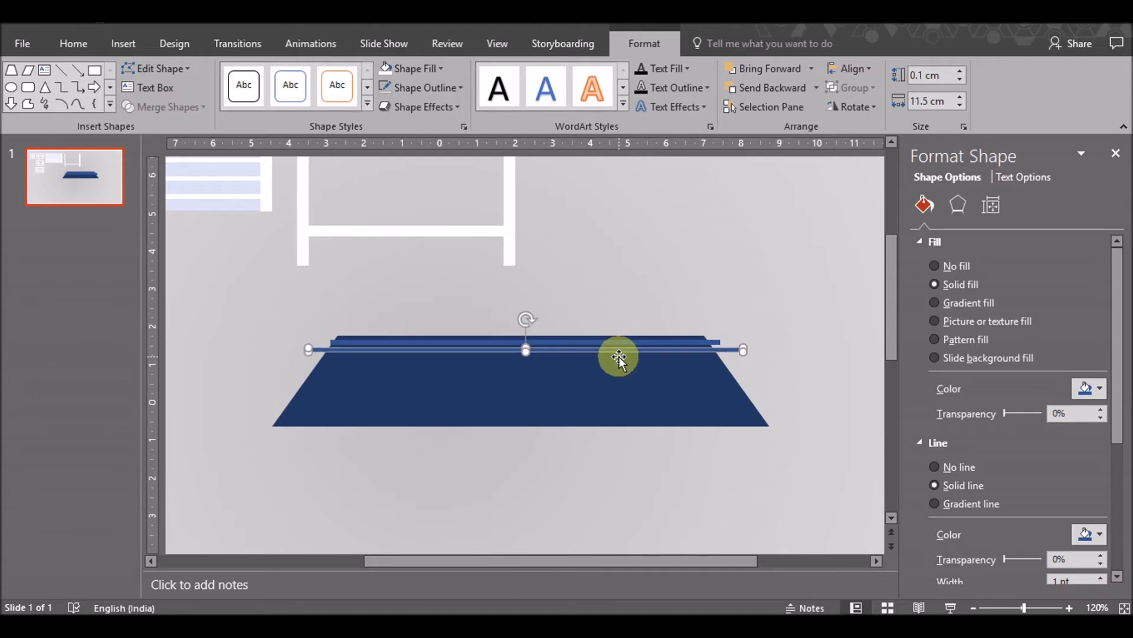
key(ctrl+c)
key(ctrl+v)
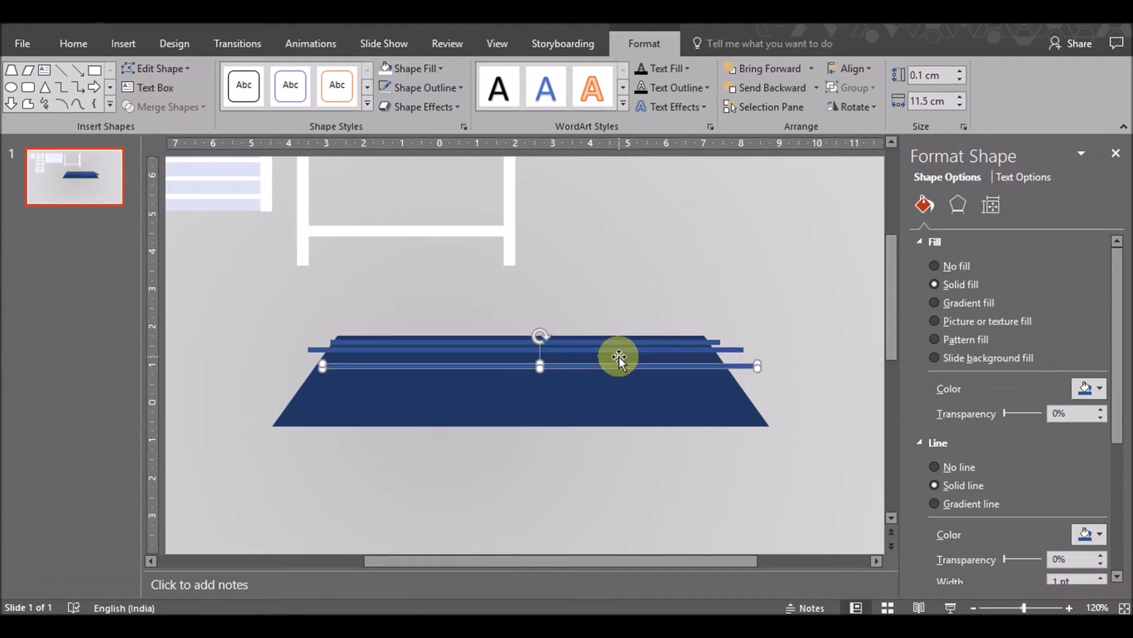
key(ctrl+Left)
key(ctrl+Left)
key(ctrl+Left)
key(ctrl+Left)
key(ctrl+Left)
key(ctrl+Left)
key(ctrl+Left)
key(ctrl+Left)
key(ctrl+Left)
key(ctrl+Left)
key(ctrl+Left)
key(ctrl+Left)
key(ctrl+Up)
key(ctrl+Up)
key(ctrl+Up)
key(ctrl+Up)
key(ctrl+Up)
key(ctrl+Up)
key(ctrl+Up)
key(ctrl+Up)
key(ctrl+Up)
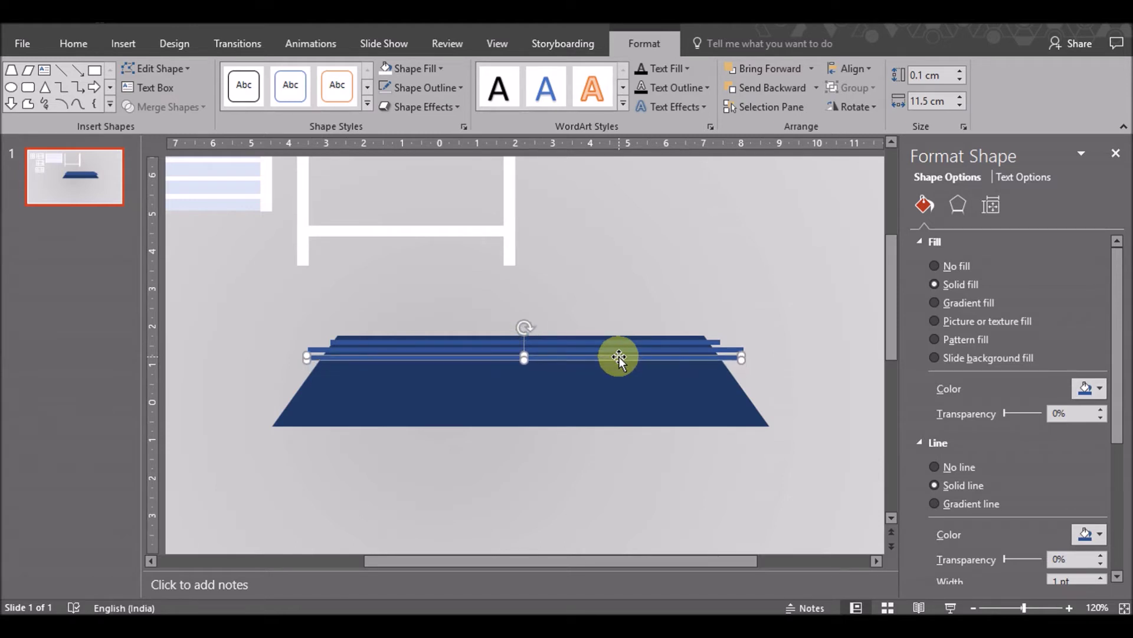
key(ctrl+v)
drag(595, 375, 581, 367)
click(817, 377)
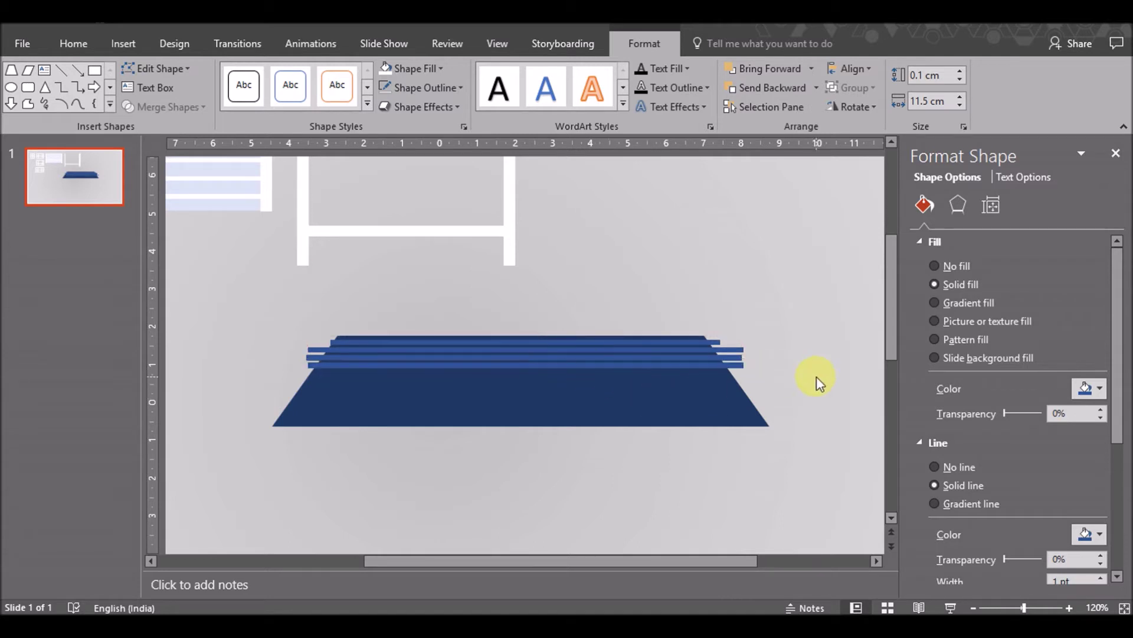
click(594, 364)
click(697, 375)
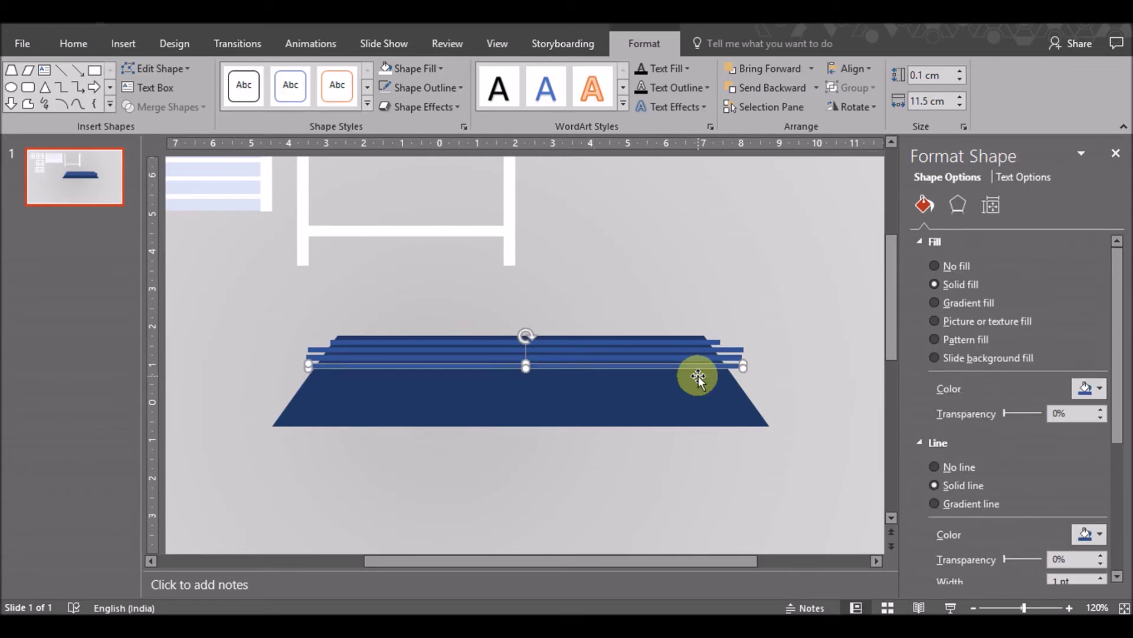
click(749, 404)
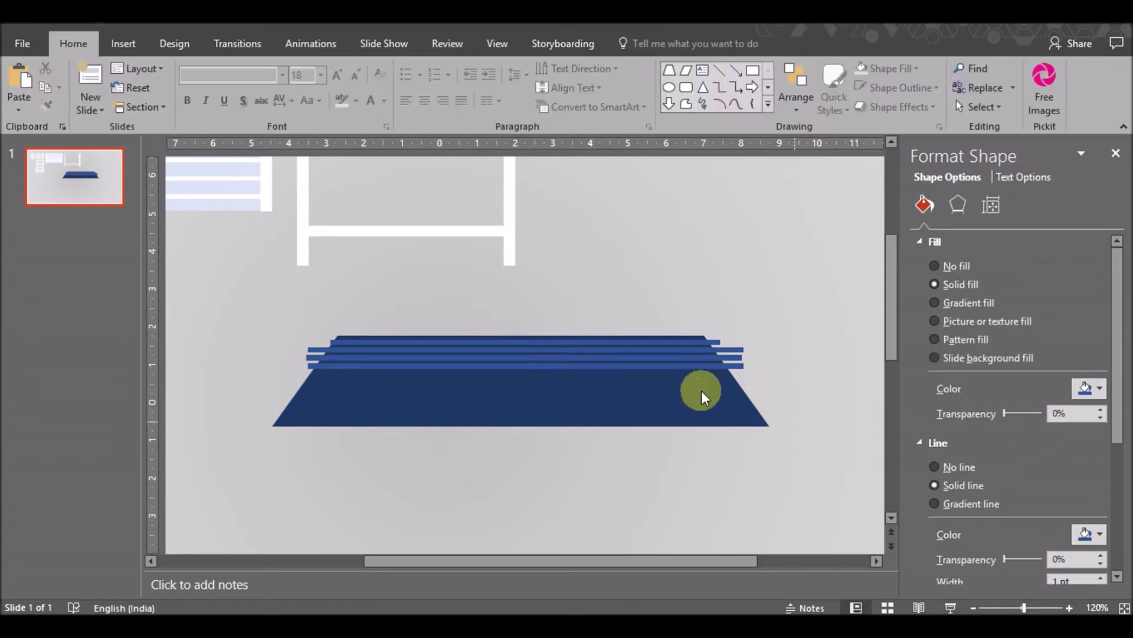
click(555, 364)
Add lower copies of the line lengthened to 11.6 cm and 12.5 cm, centred under the stack
mouse_move(553, 365)
mouse_down()
mouse_move(570, 385)
mouse_move(548, 376)
mouse_up()
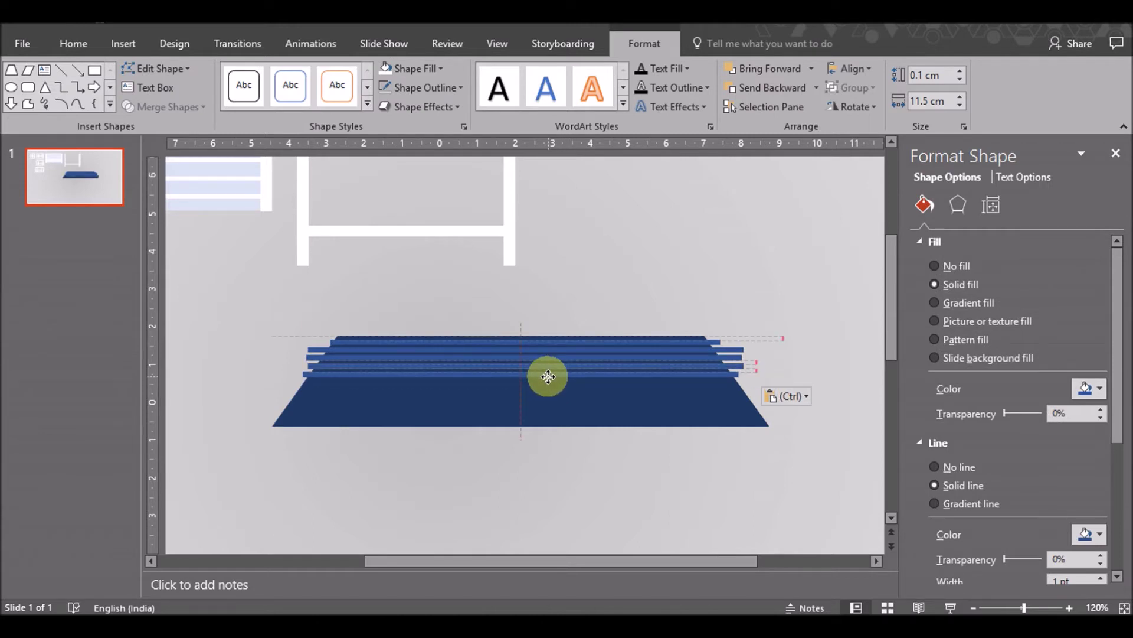
drag(547, 376, 548, 376)
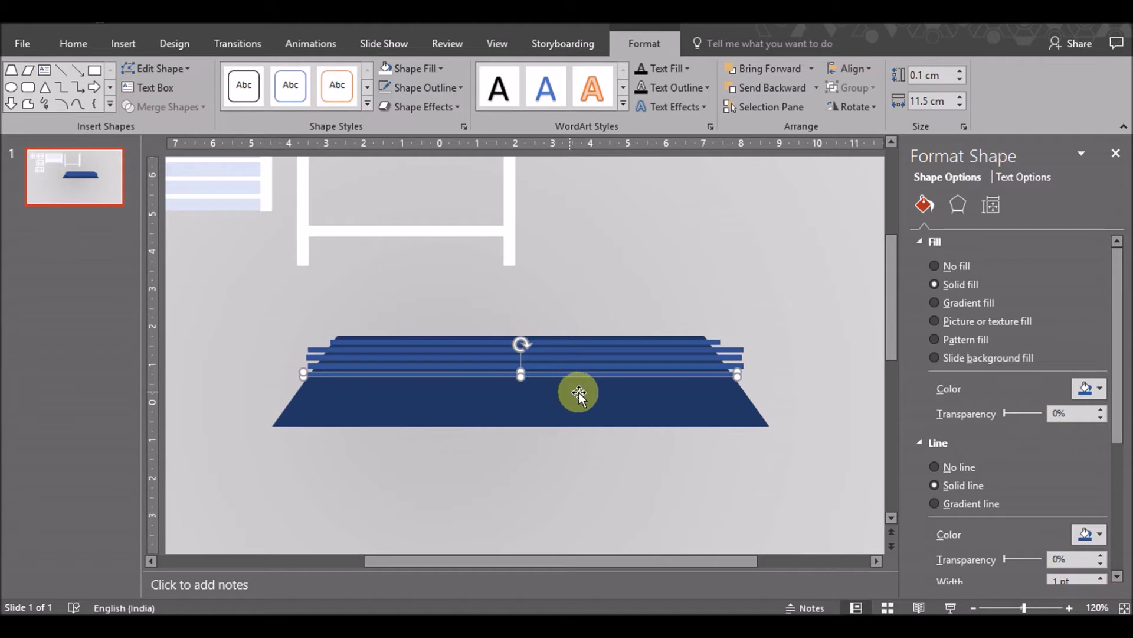
click(960, 97)
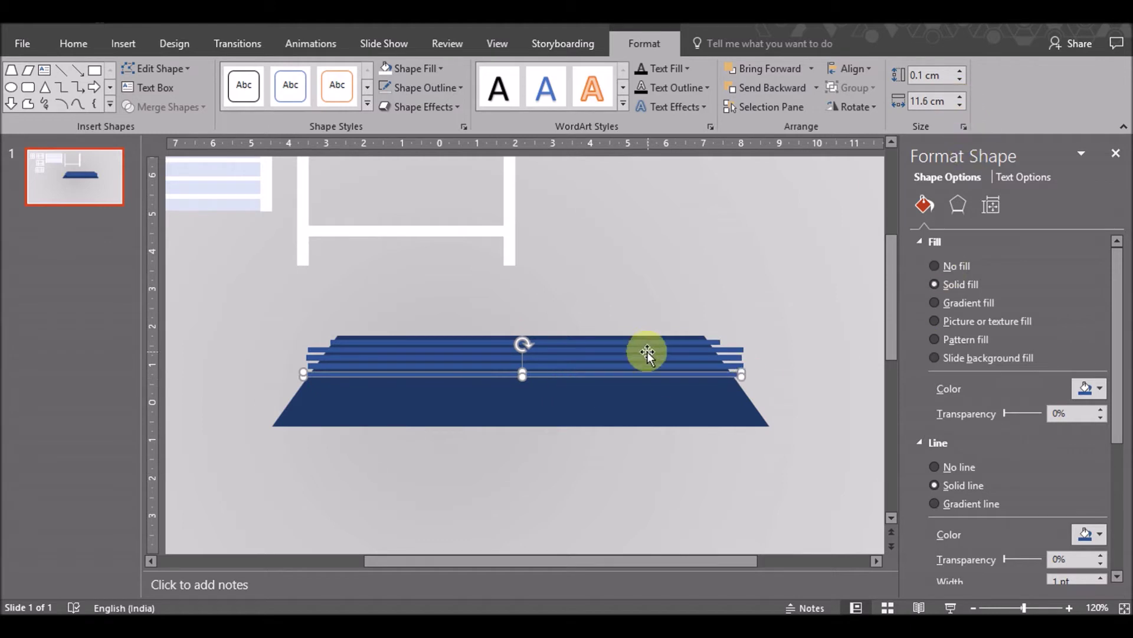
drag(648, 353, 555, 380)
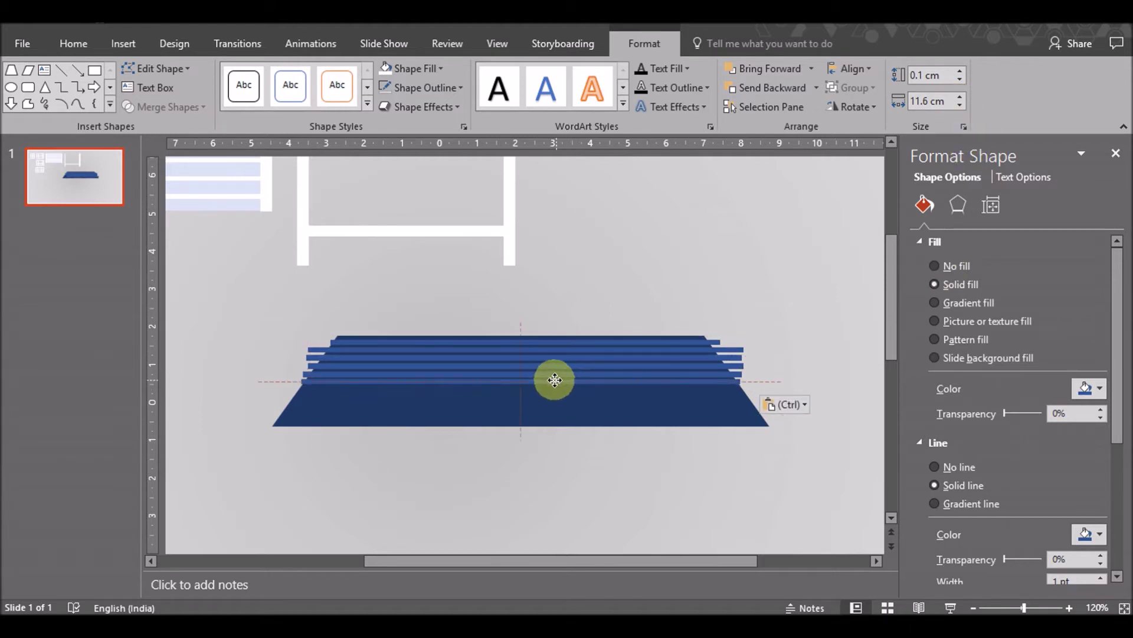
drag(555, 379, 555, 384)
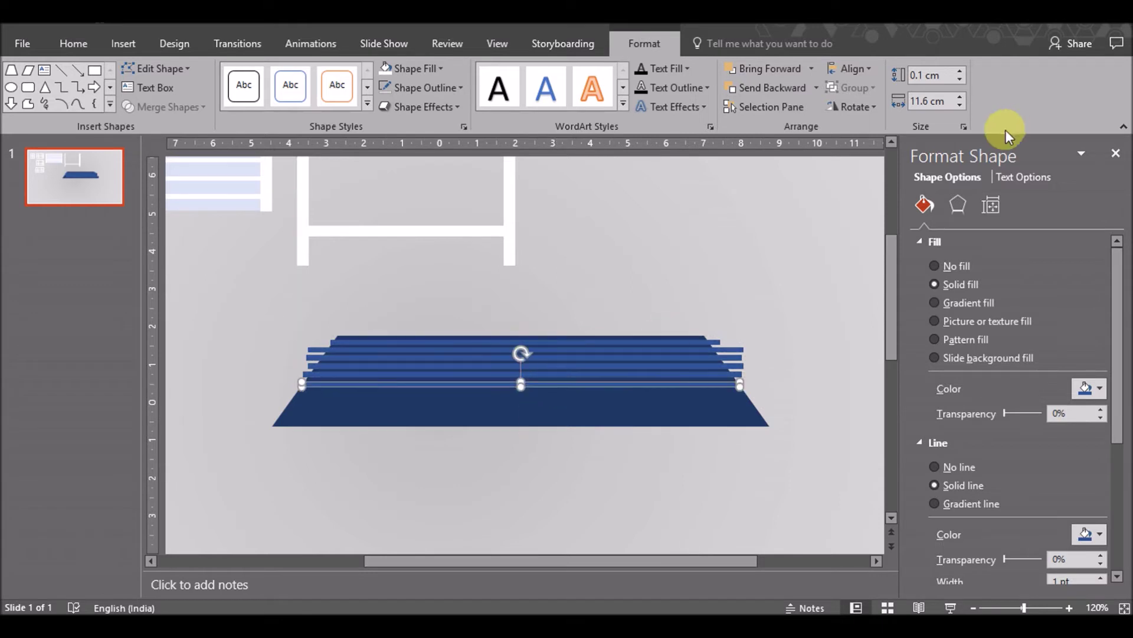
click(960, 97)
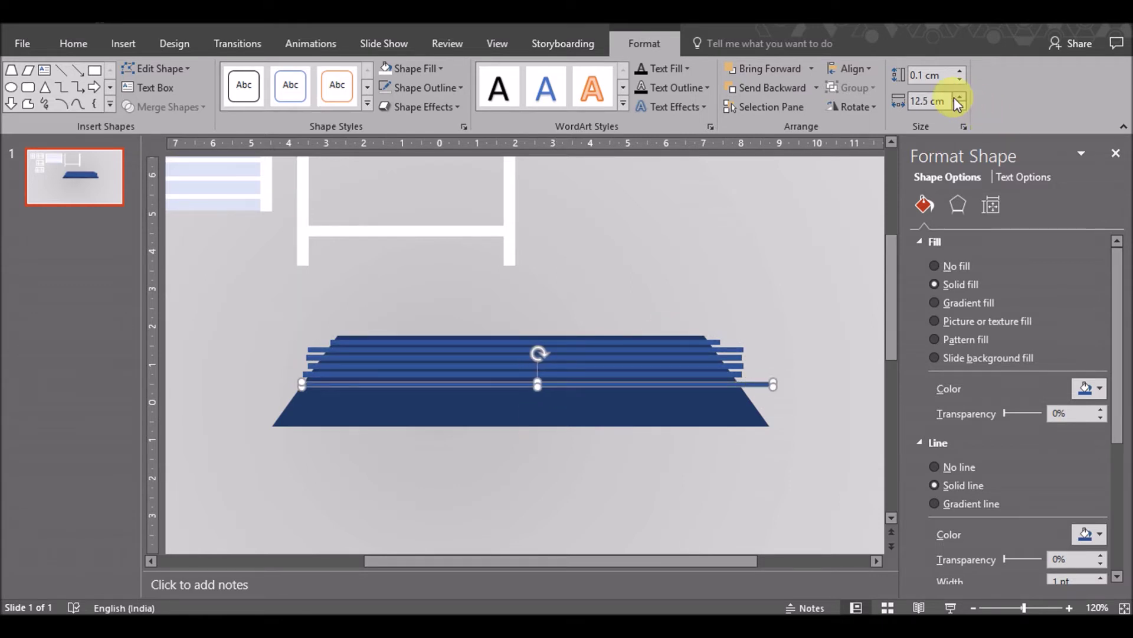
drag(600, 382, 588, 379)
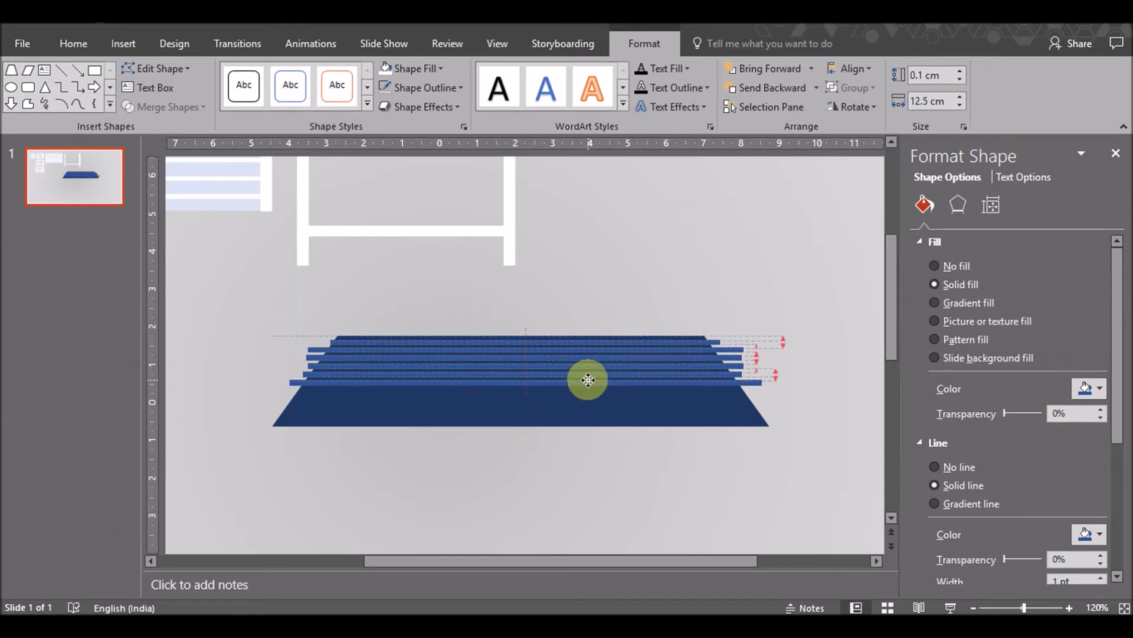
drag(588, 380, 556, 399)
key(ctrl+d)
key(ctrl+d)
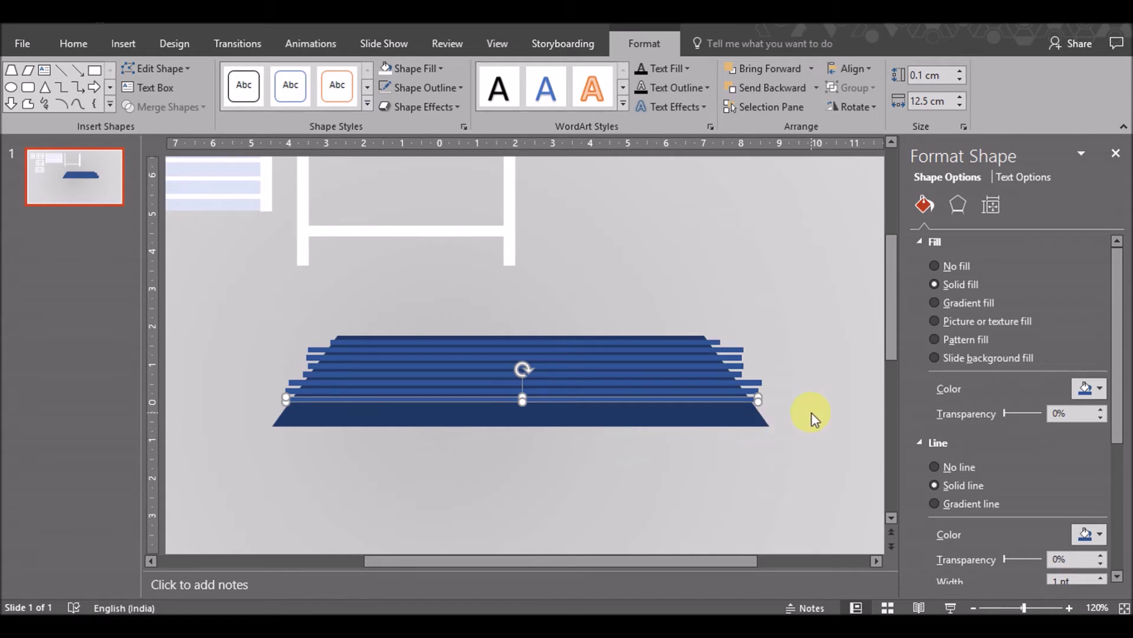
click(674, 406)
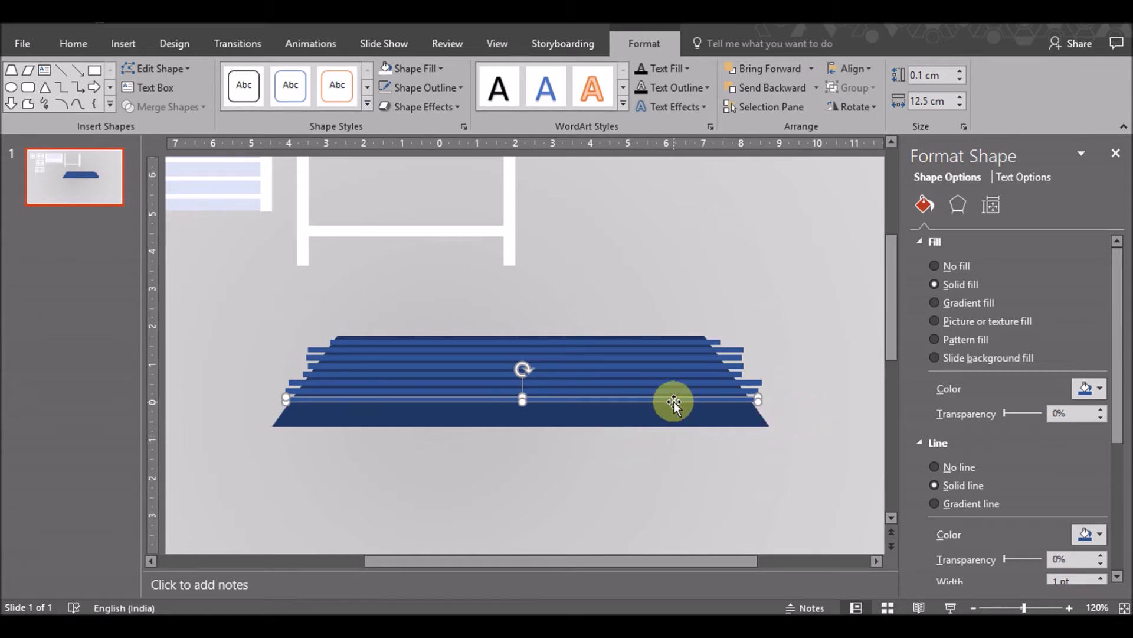
Select all the stripe lines and set their thickness to 0.2 cm
click(674, 405)
mouse_move(794, 402)
mouse_down()
mouse_move(324, 388)
mouse_move(236, 317)
mouse_up()
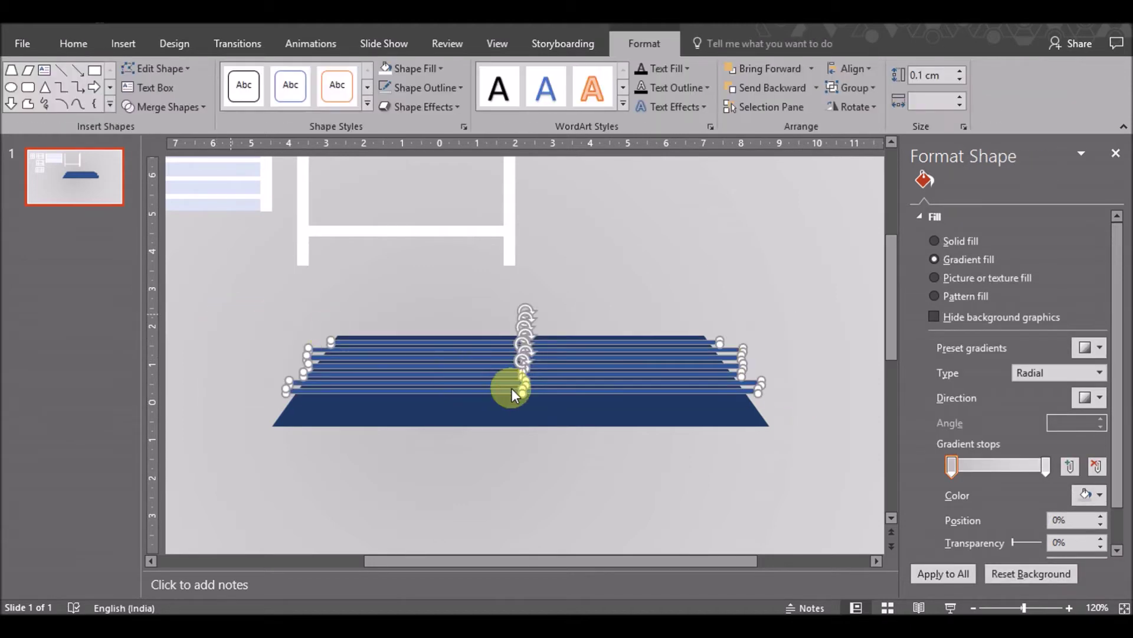
drag(521, 391, 519, 398)
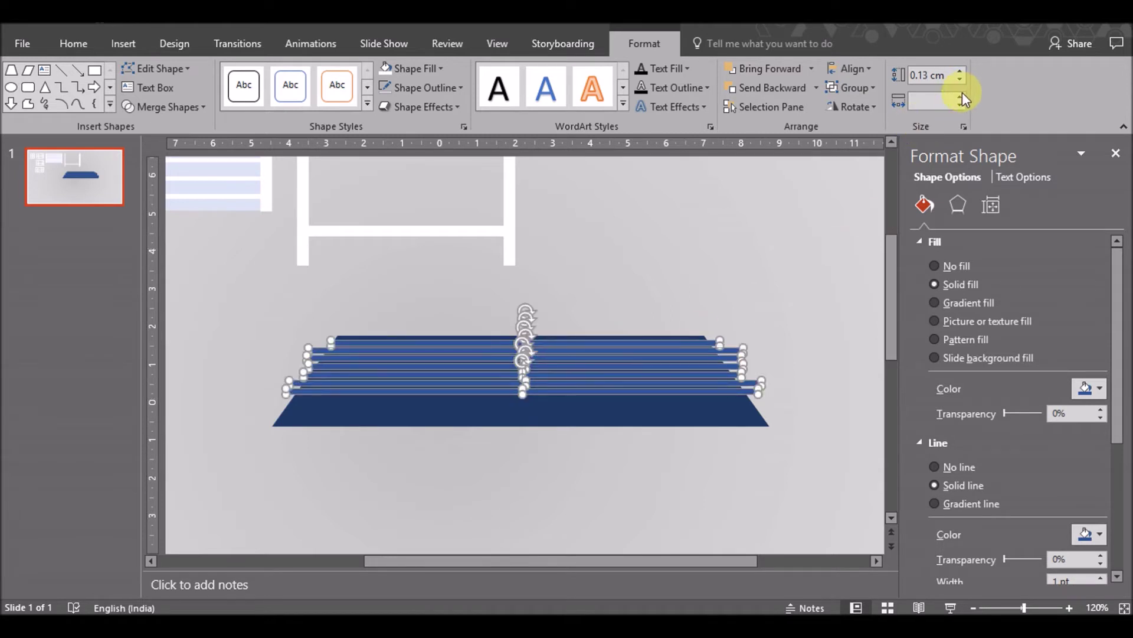
click(961, 71)
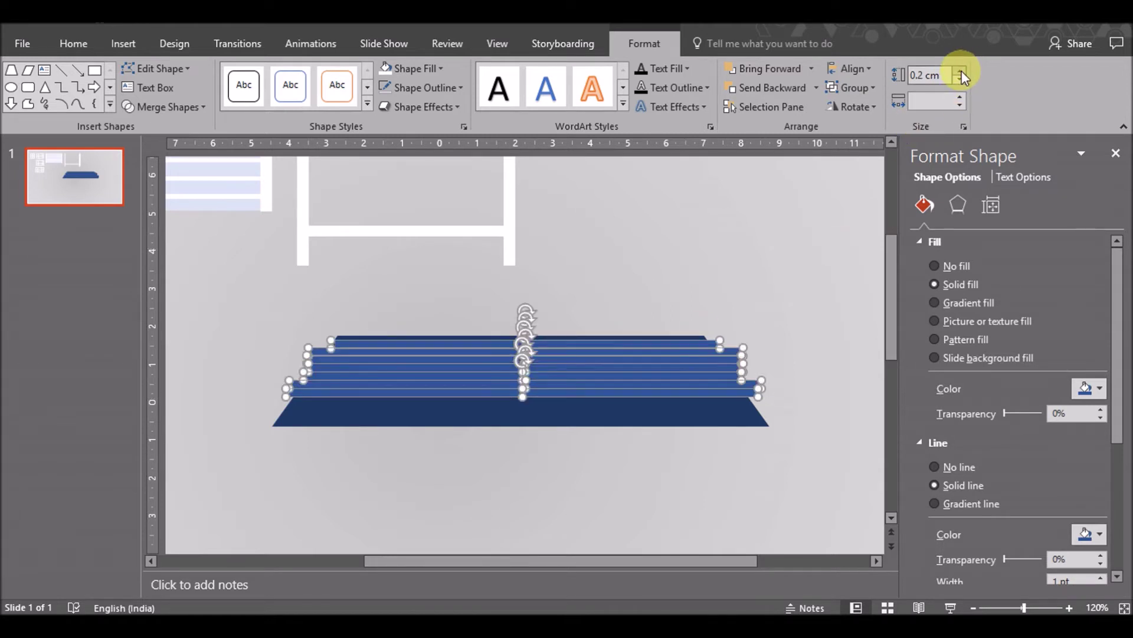
click(961, 72)
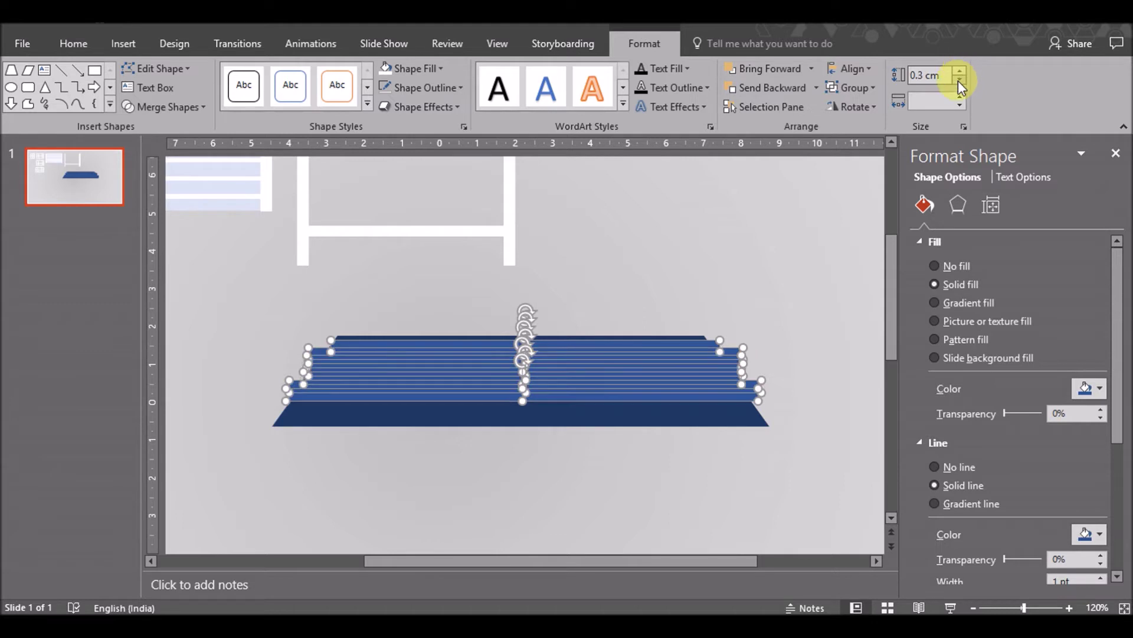
click(959, 79)
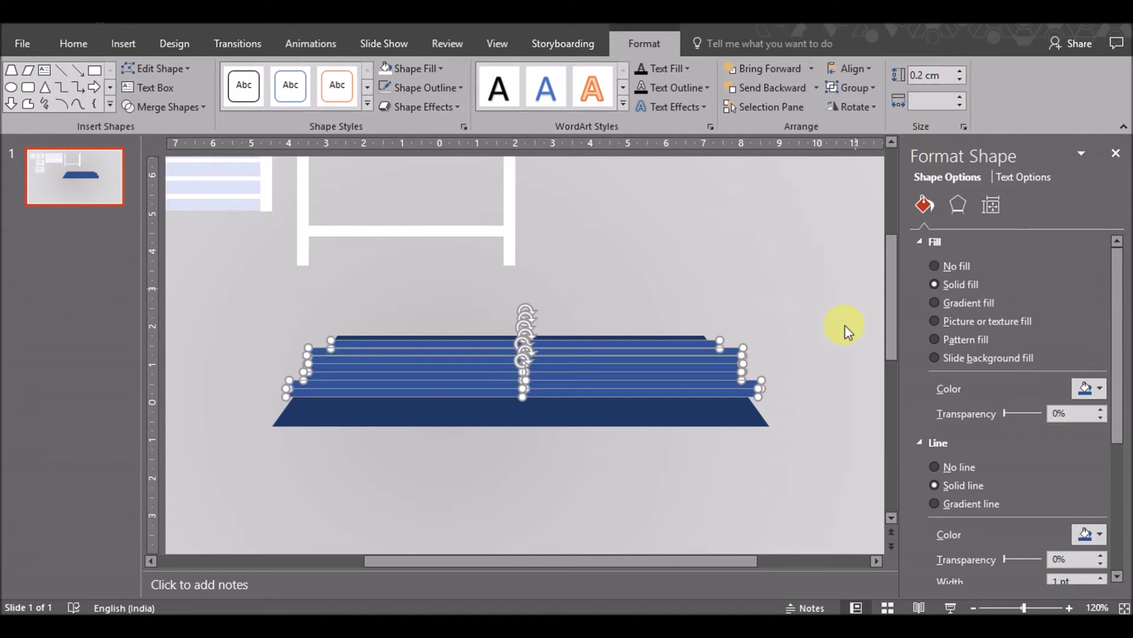
click(827, 399)
Move the lowest stripe to the trapezoid's bottom edge, widen it to 13.2 cm, and select all stripes
click(609, 412)
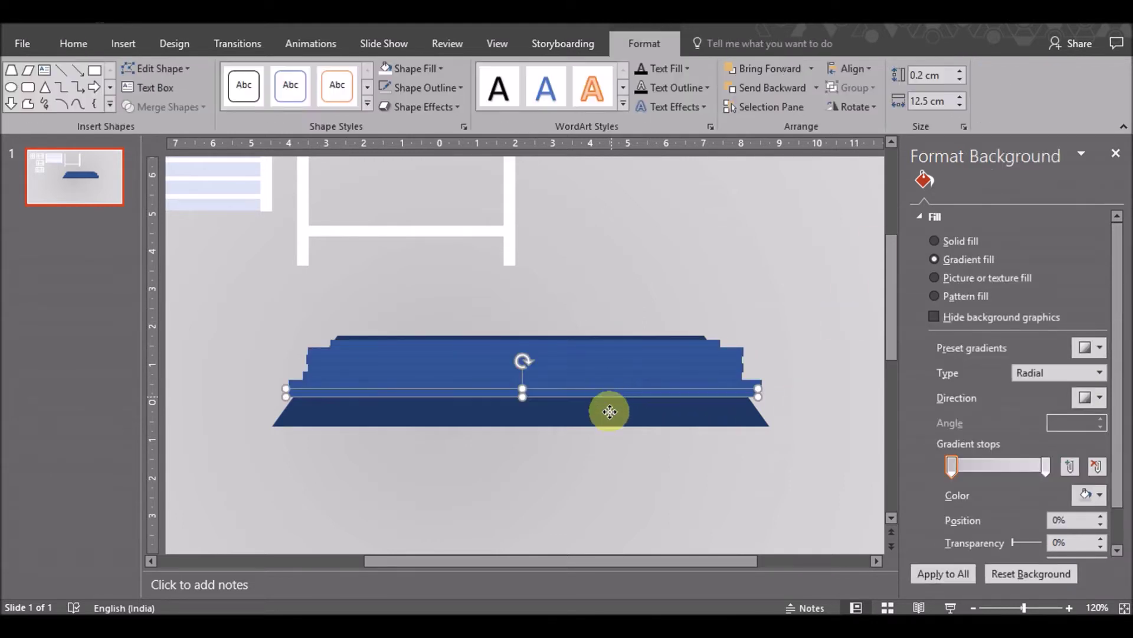
drag(610, 412, 601, 421)
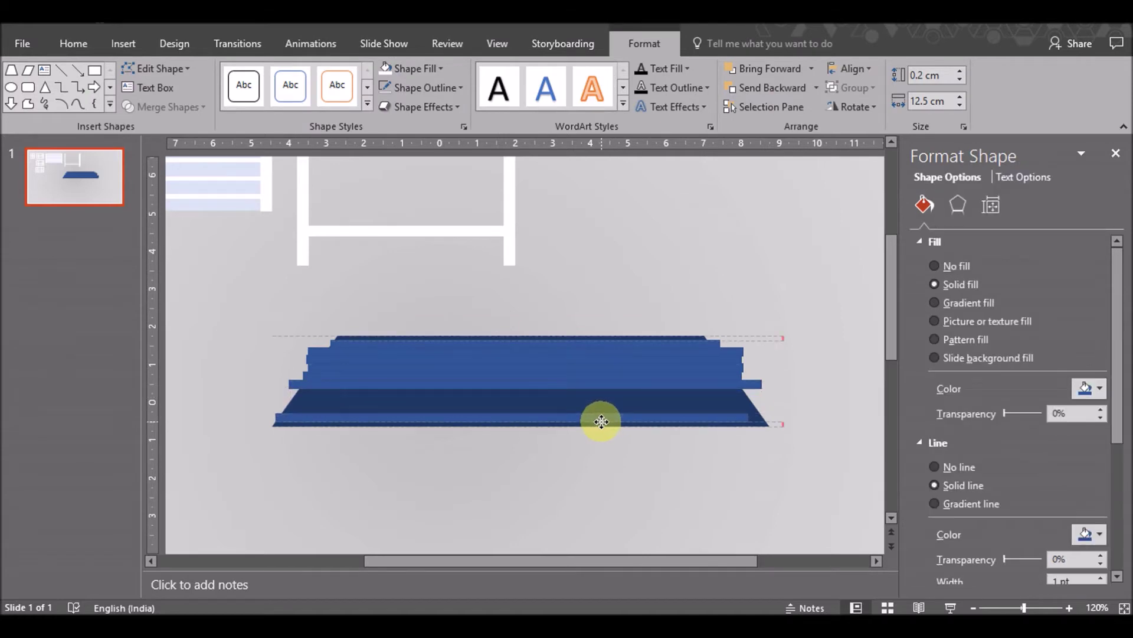
click(960, 97)
click(961, 97)
click(960, 96)
click(960, 97)
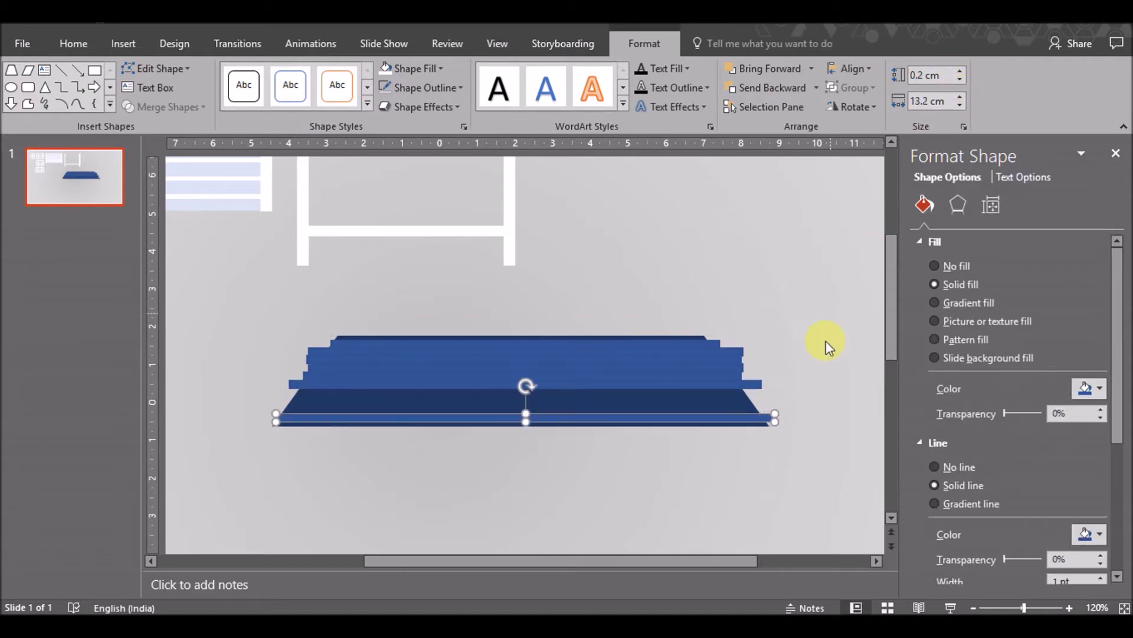
click(668, 343)
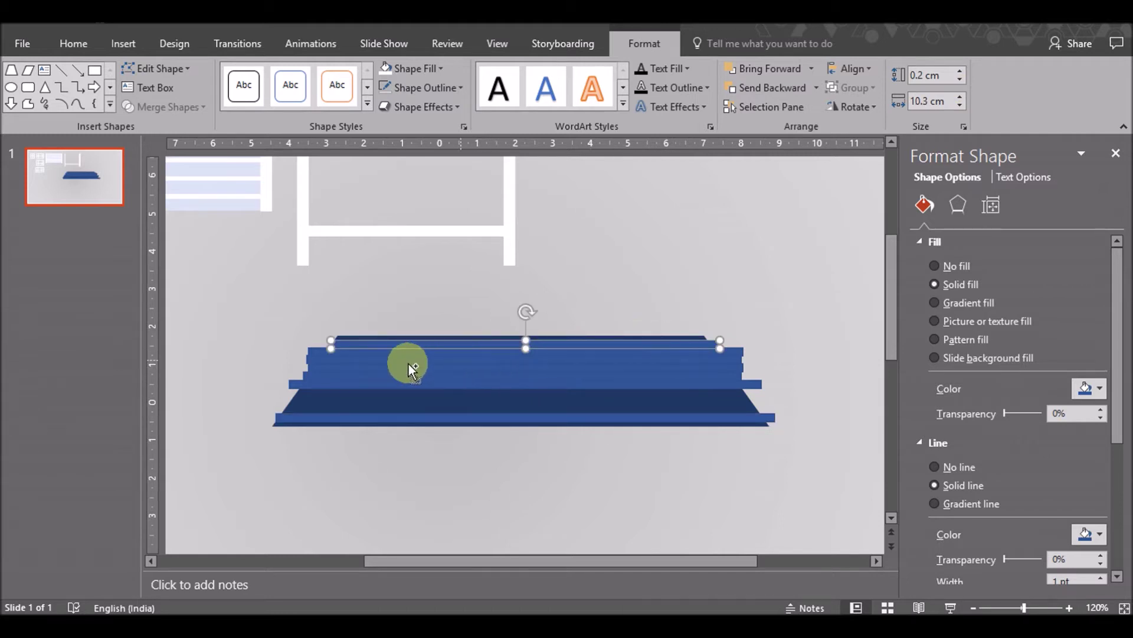
click(240, 331)
mouse_move(237, 322)
mouse_down()
mouse_move(794, 418)
mouse_move(814, 440)
mouse_up()
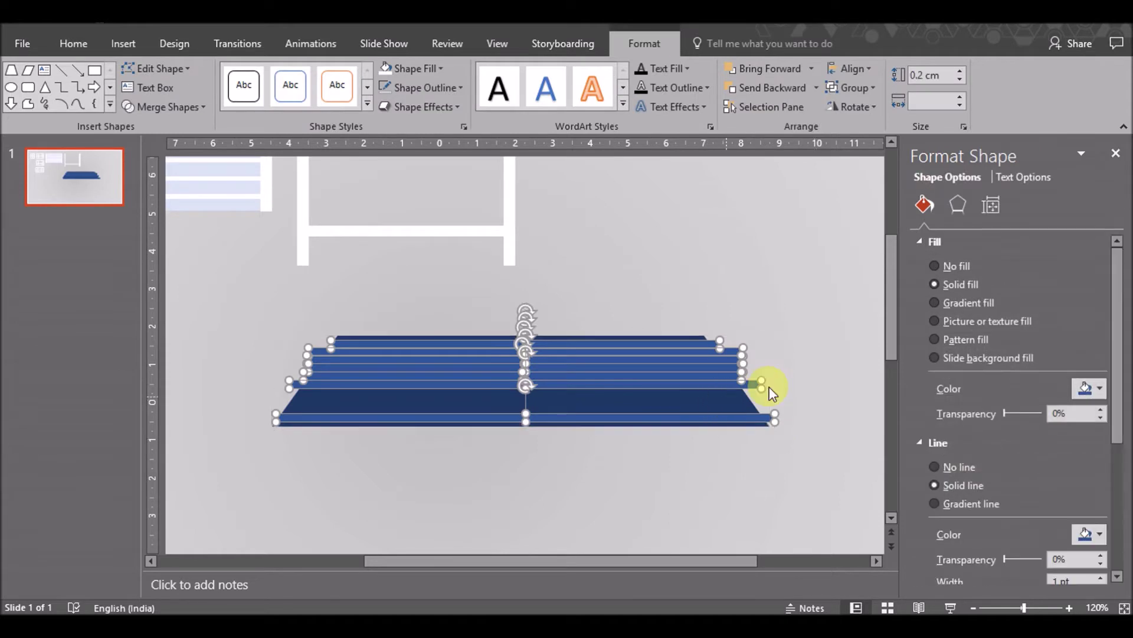
Distribute the stripes vertically, give them all a 13.7 cm width, and align their left edges
click(854, 68)
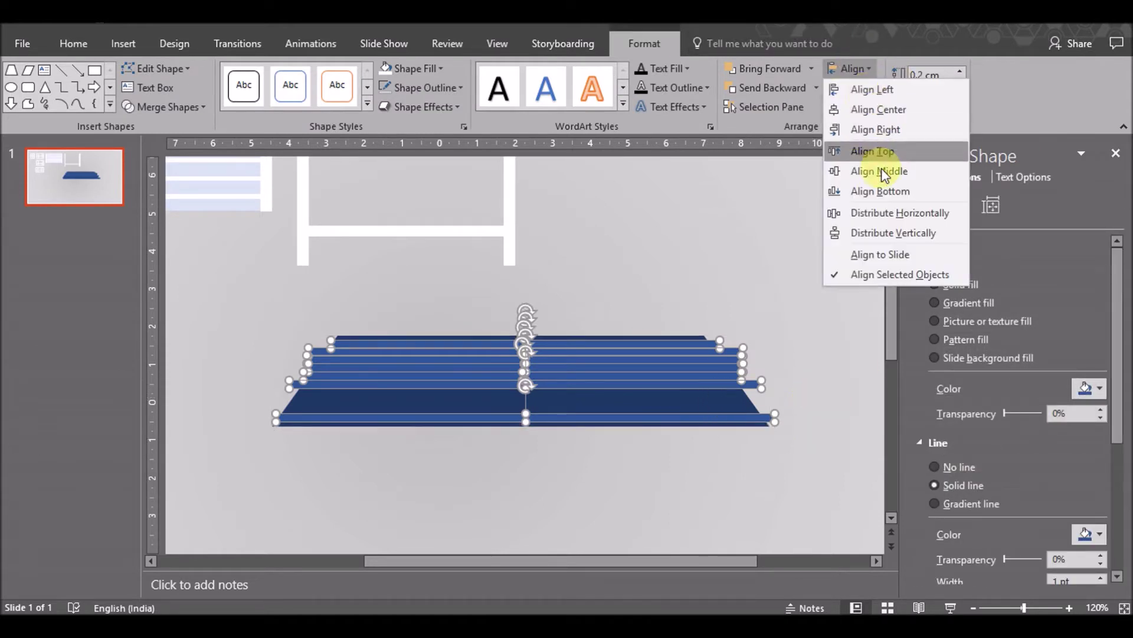
click(895, 229)
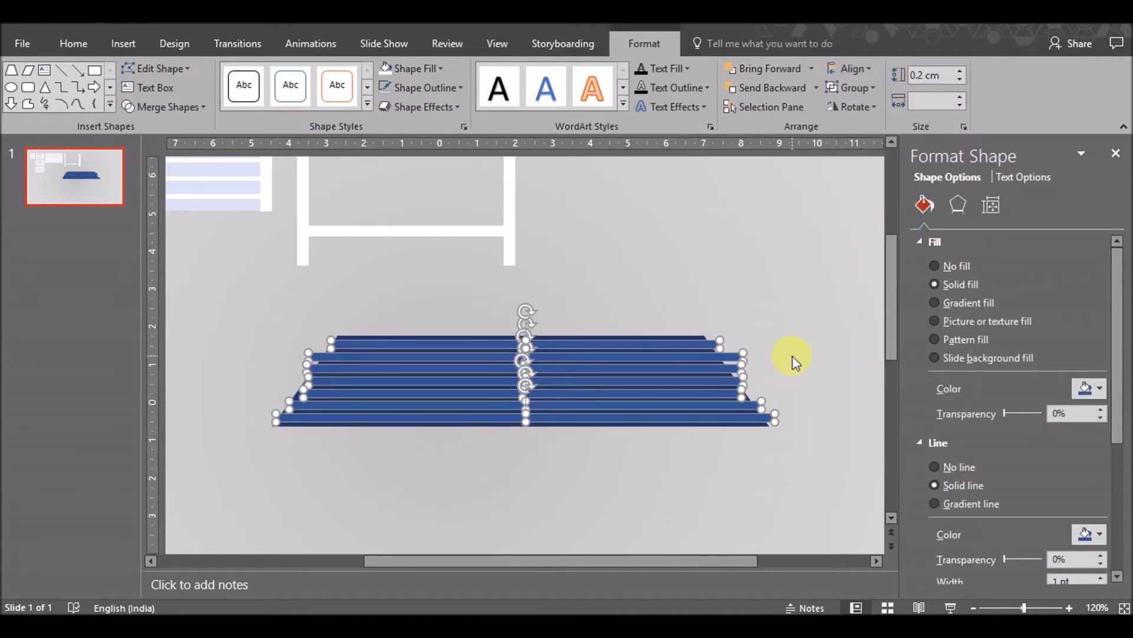
click(960, 103)
drag(958, 98, 957, 95)
click(850, 68)
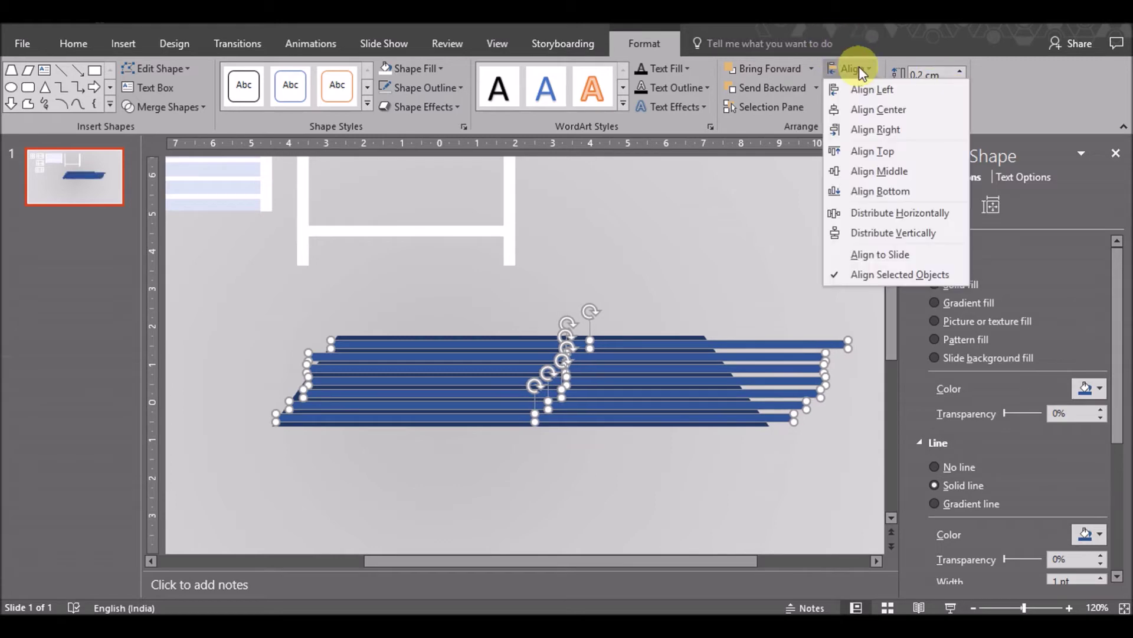
click(846, 89)
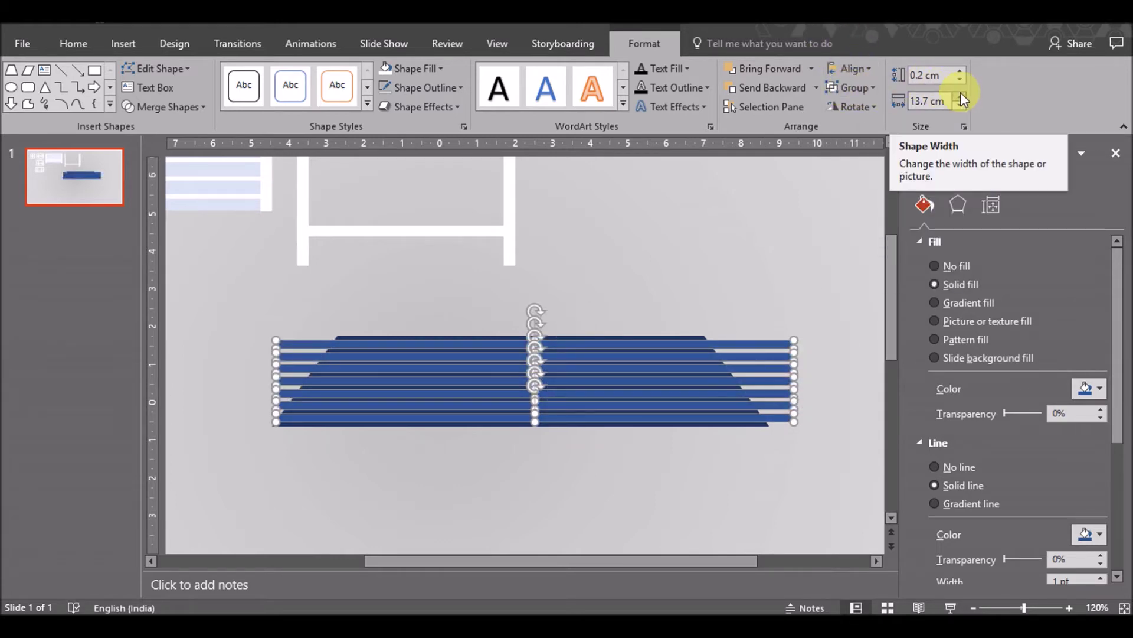
click(852, 68)
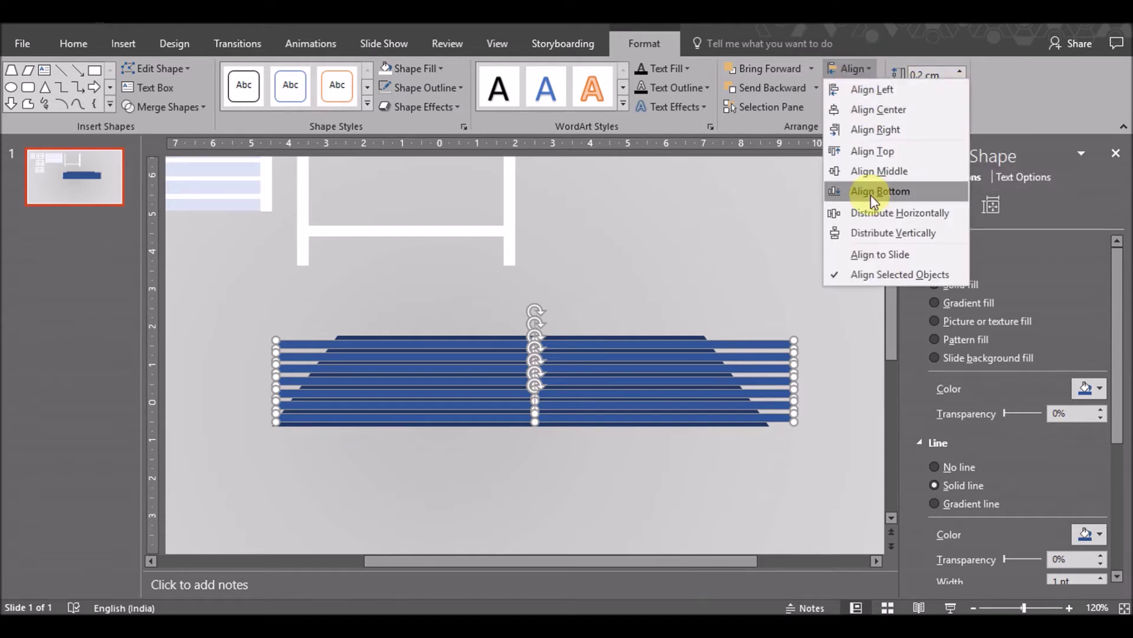
click(879, 226)
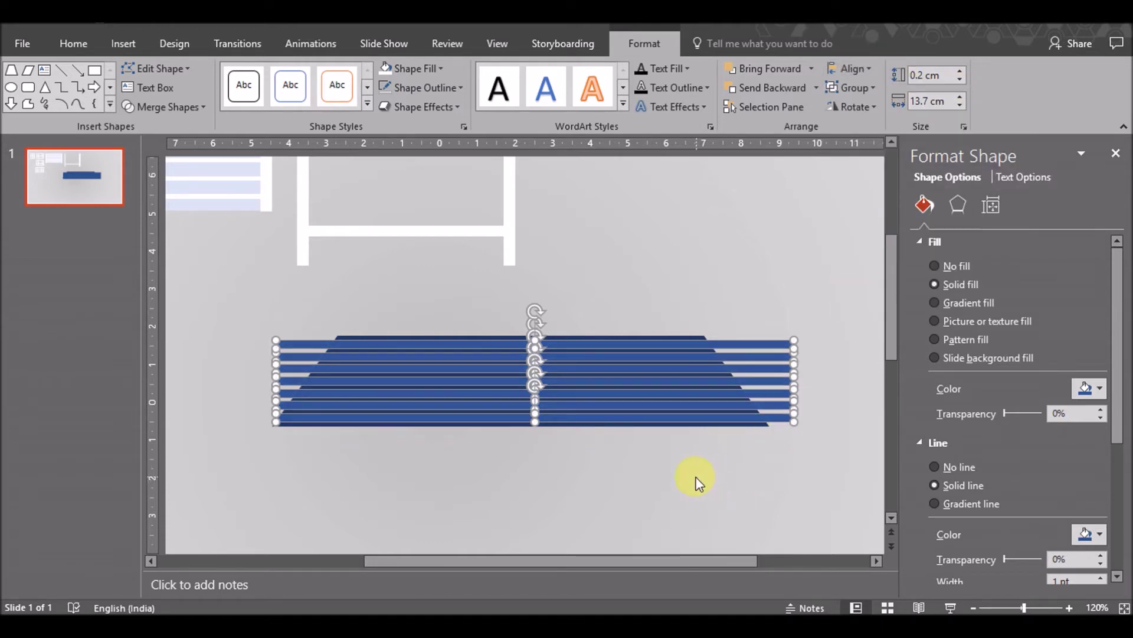
Remove the stripes' outlines and select all seven stripes from top to bottom
click(383, 88)
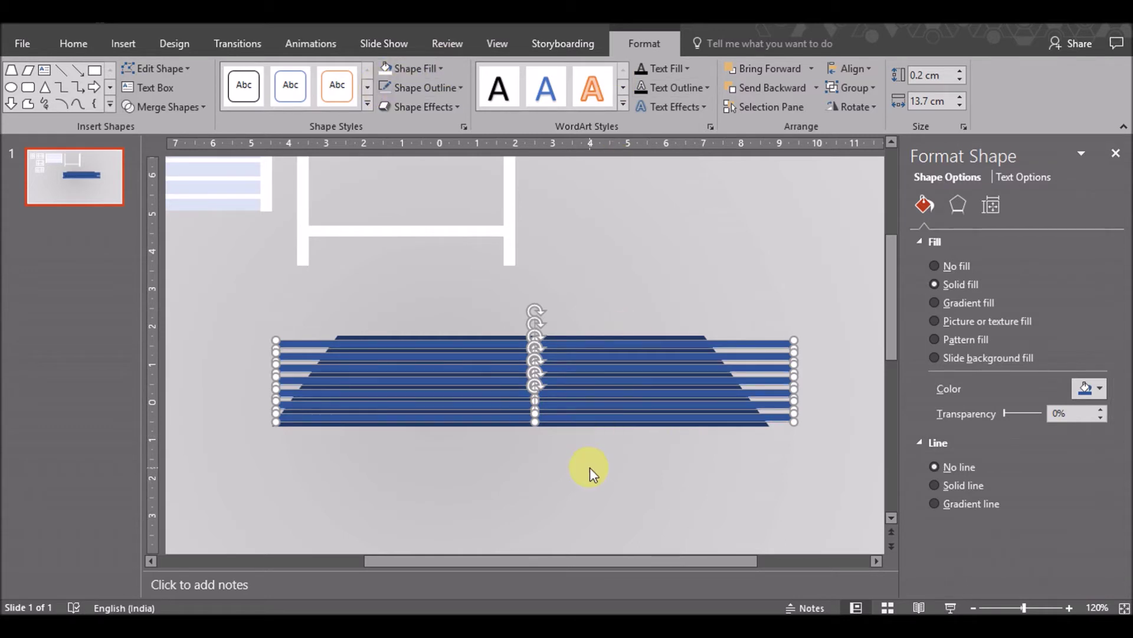
click(560, 488)
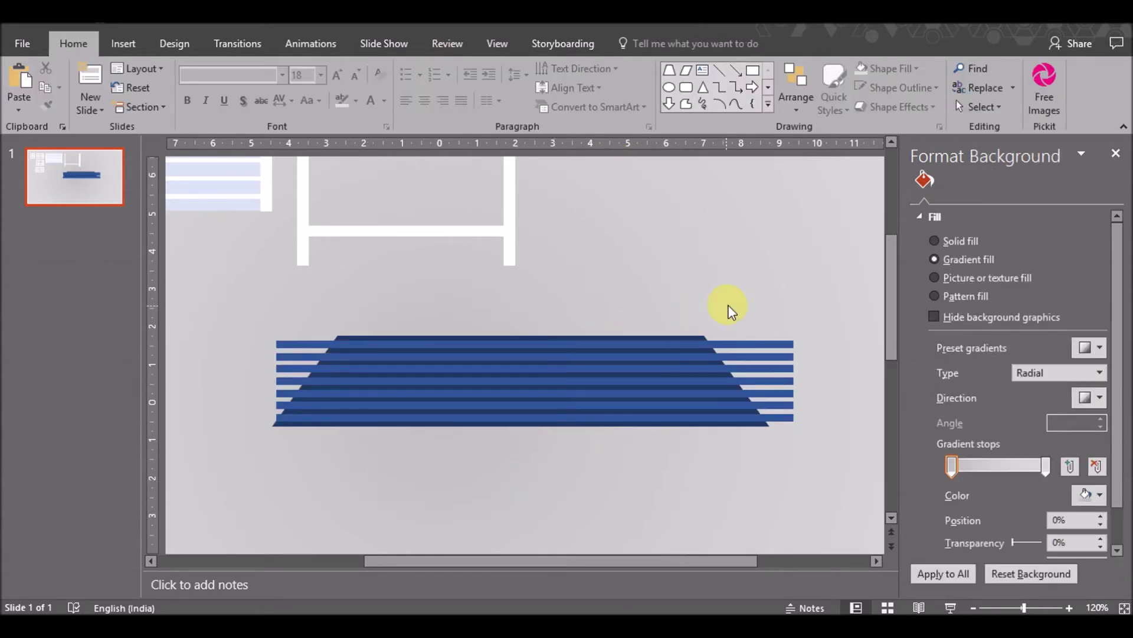
click(771, 343)
shift+click(773, 357)
shift+click(769, 368)
shift+click(764, 380)
shift+click(764, 393)
shift+click(765, 405)
shift+click(778, 420)
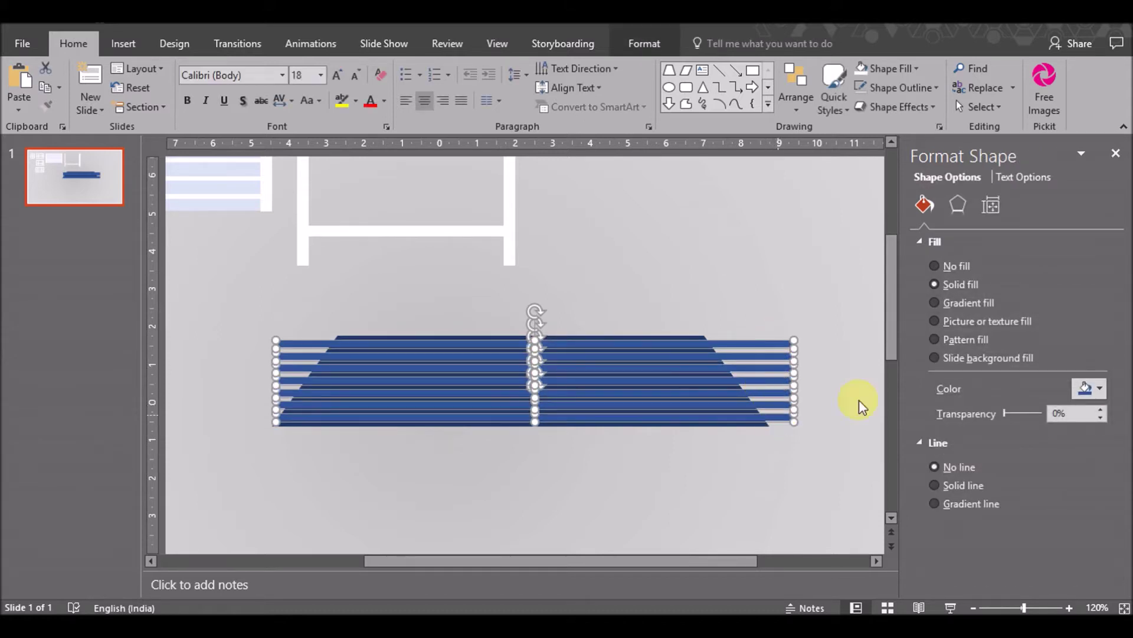
Fill the selected stripes with a custom dark navy, RGB 36, 64, 114
click(1098, 390)
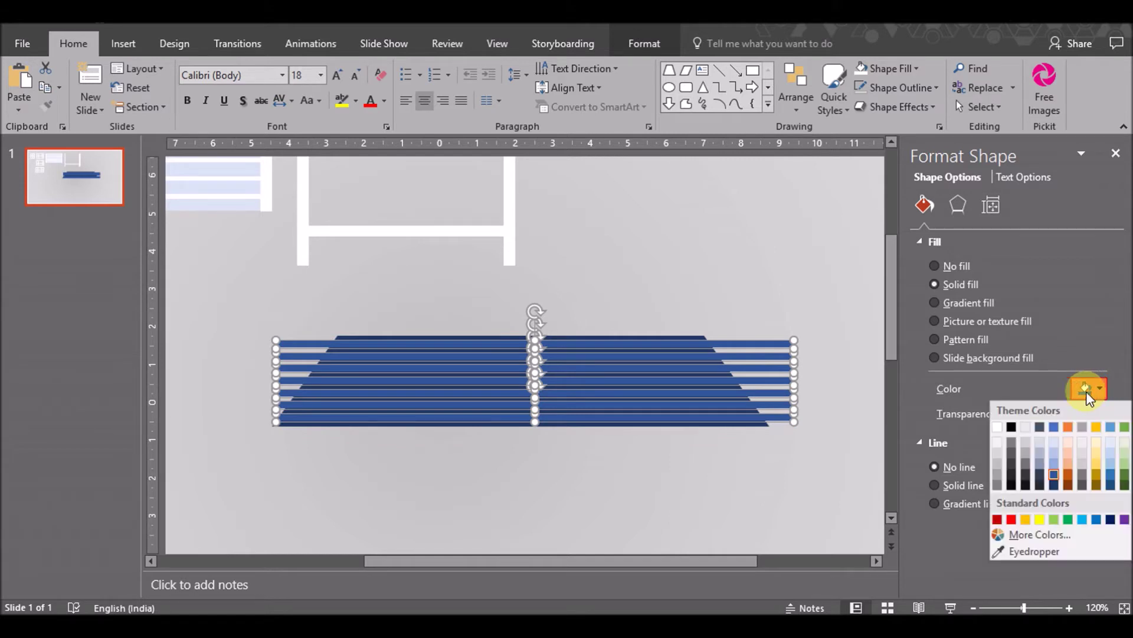
click(1054, 474)
click(1088, 388)
click(1034, 550)
drag(615, 291, 614, 284)
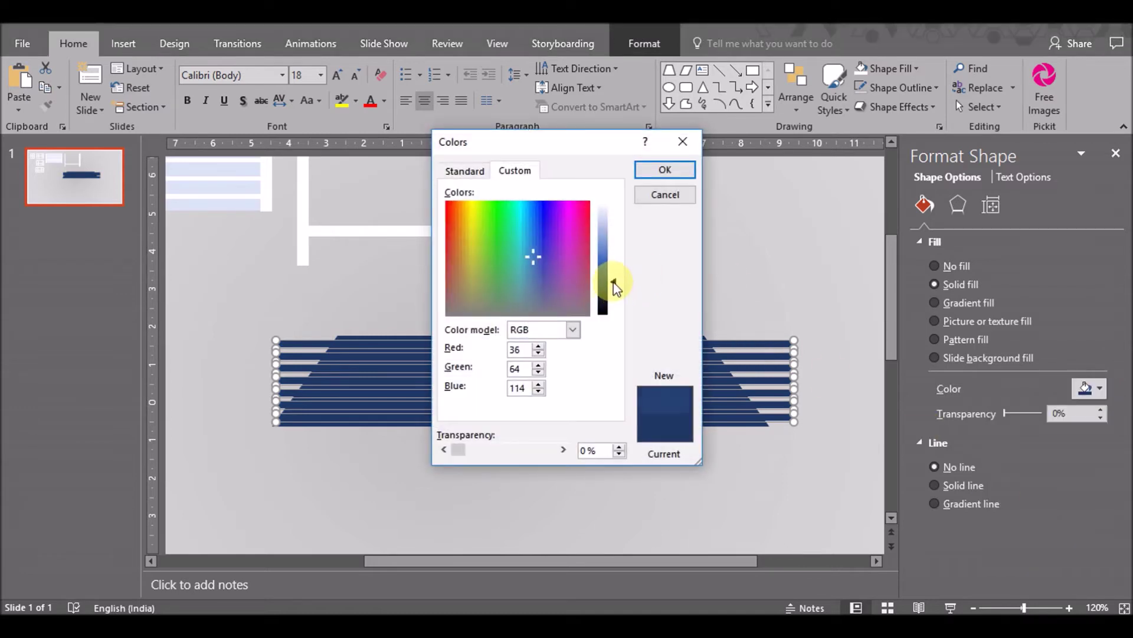
click(665, 170)
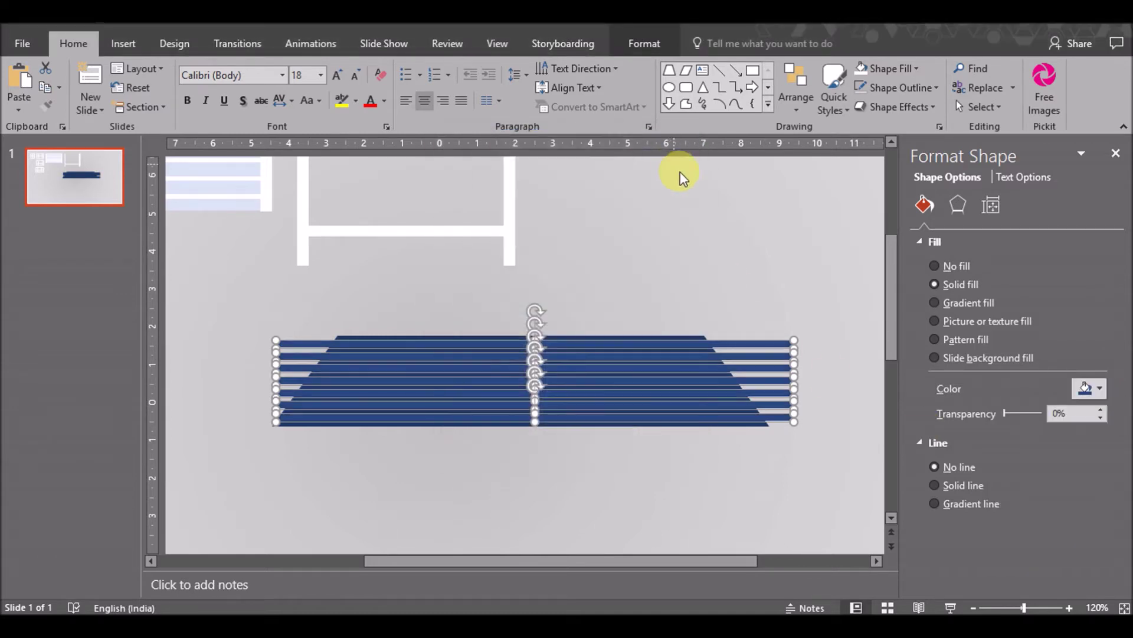
click(733, 507)
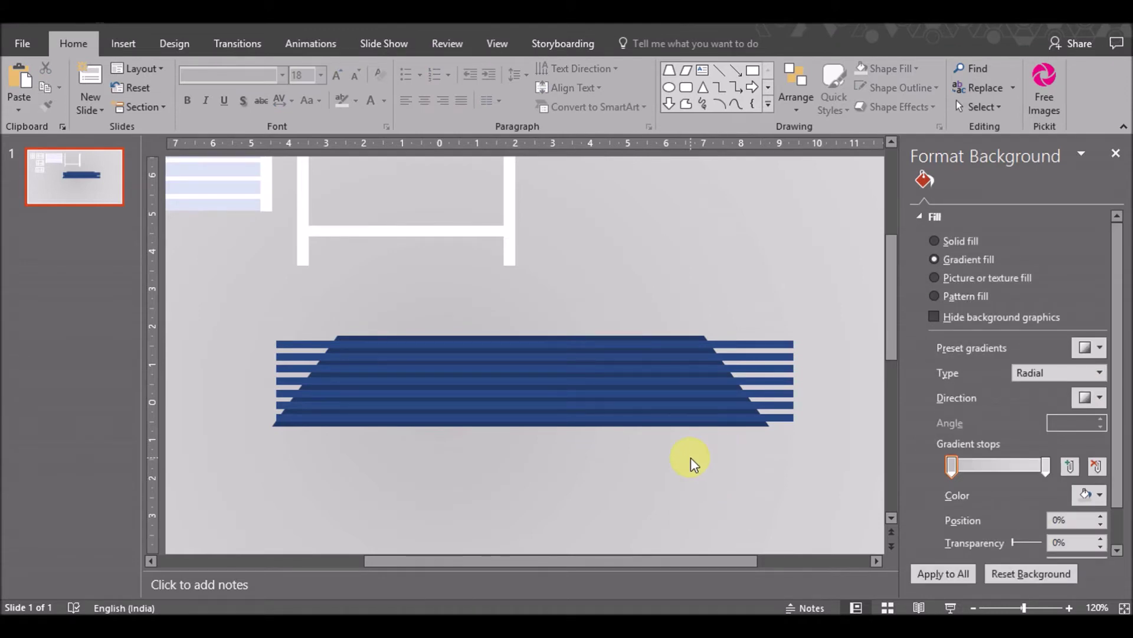
Select all six stripes, nudge them left, and combine them with Merge Shapes > Union
click(286, 419)
shift+click(283, 391)
shift+click(278, 375)
shift+click(291, 357)
shift+click(289, 352)
shift+click(290, 343)
key(ctrl+Left)
key(ctrl+Left)
key(ctrl+Left)
key(ctrl+Left)
key(ctrl+Left)
key(ctrl+Left)
key(ctrl+Left)
key(ctrl+Left)
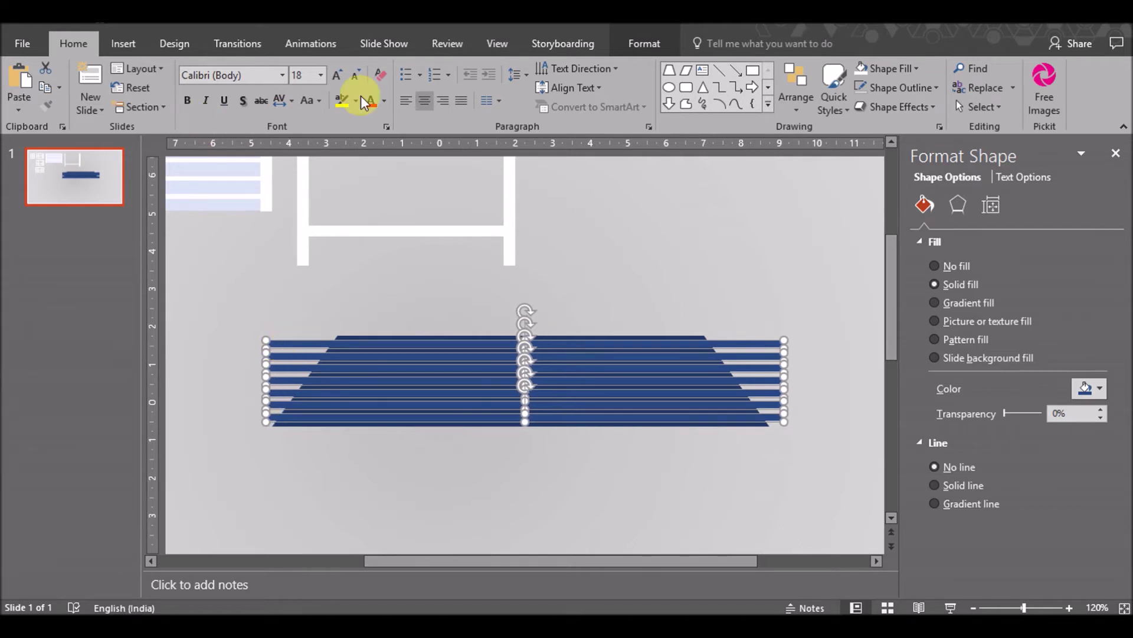
click(644, 43)
click(176, 107)
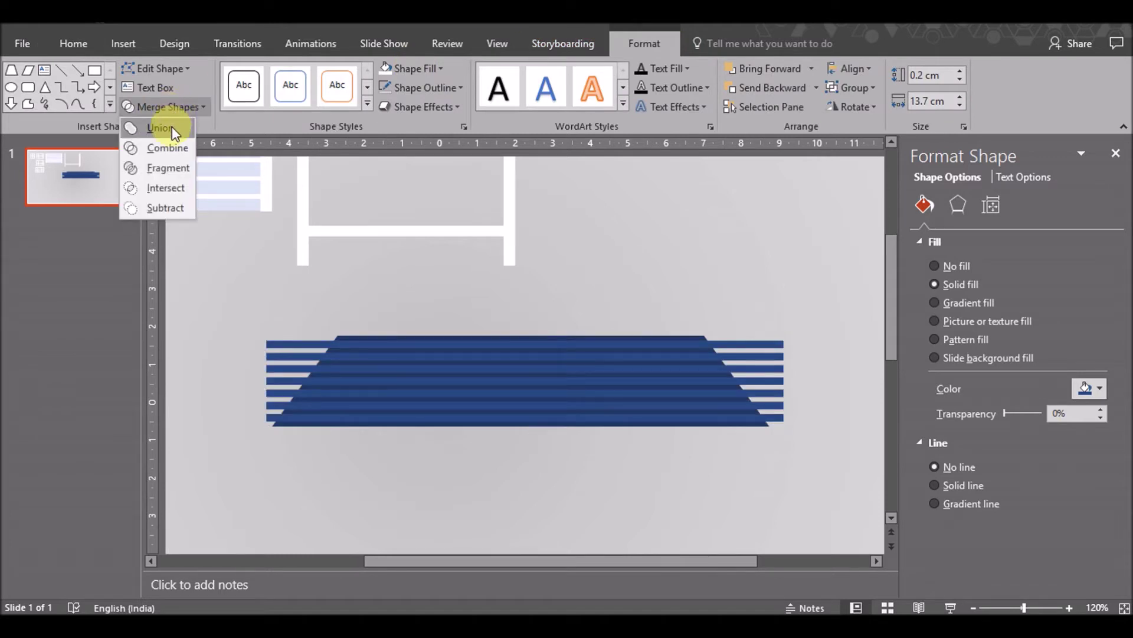
click(171, 126)
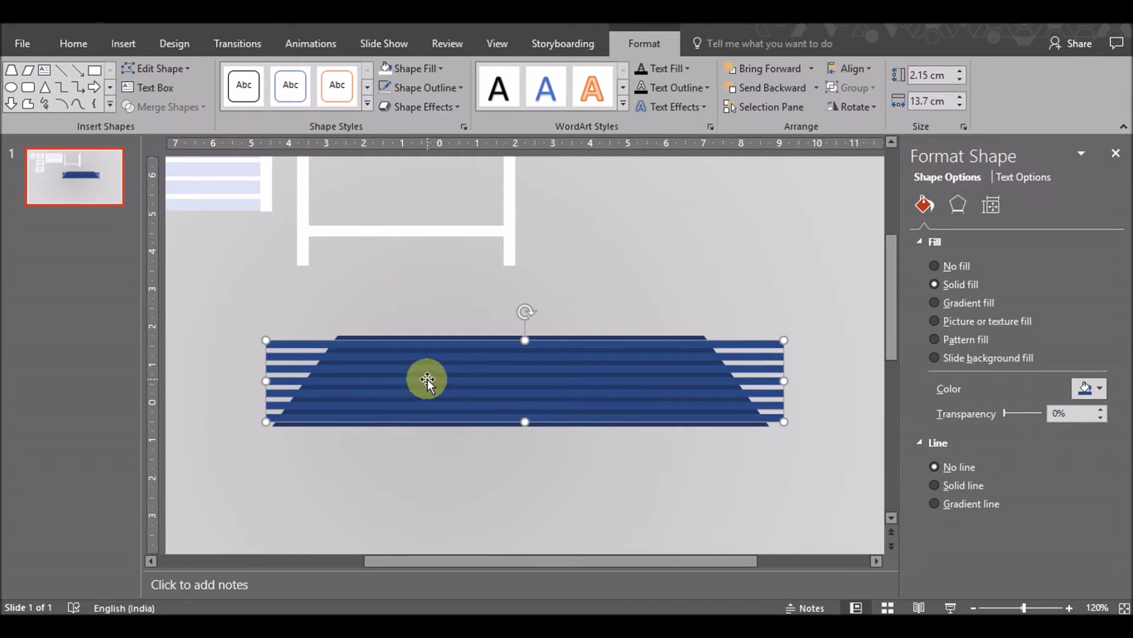
Move the stripes aside and duplicate the navy trapezoid up over them
drag(427, 380, 413, 340)
click(447, 414)
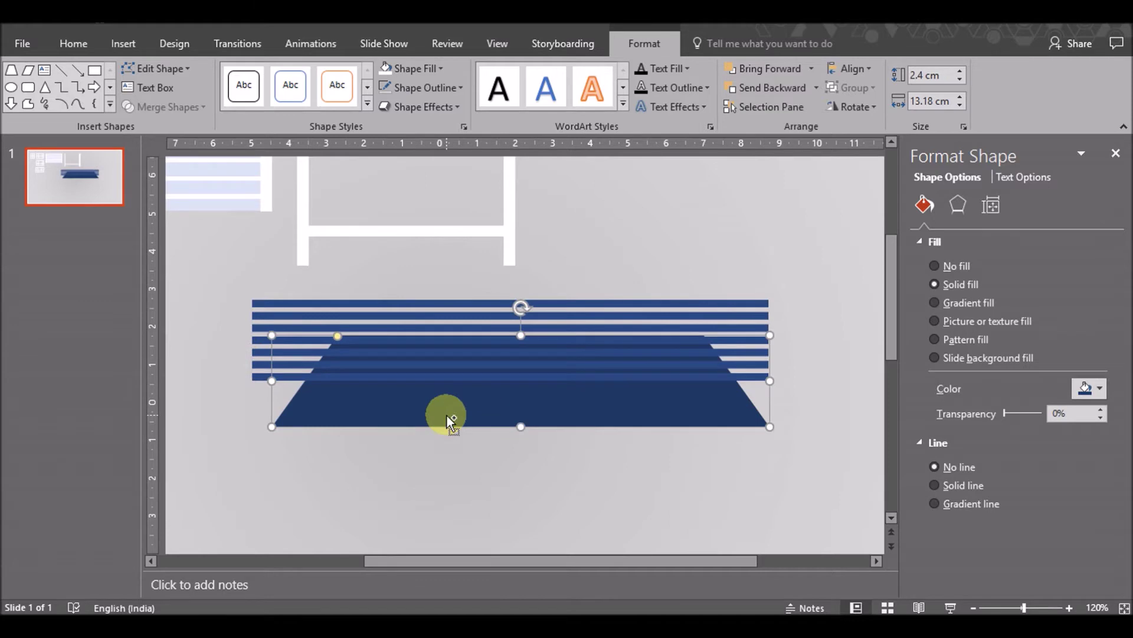
drag(448, 416, 426, 355)
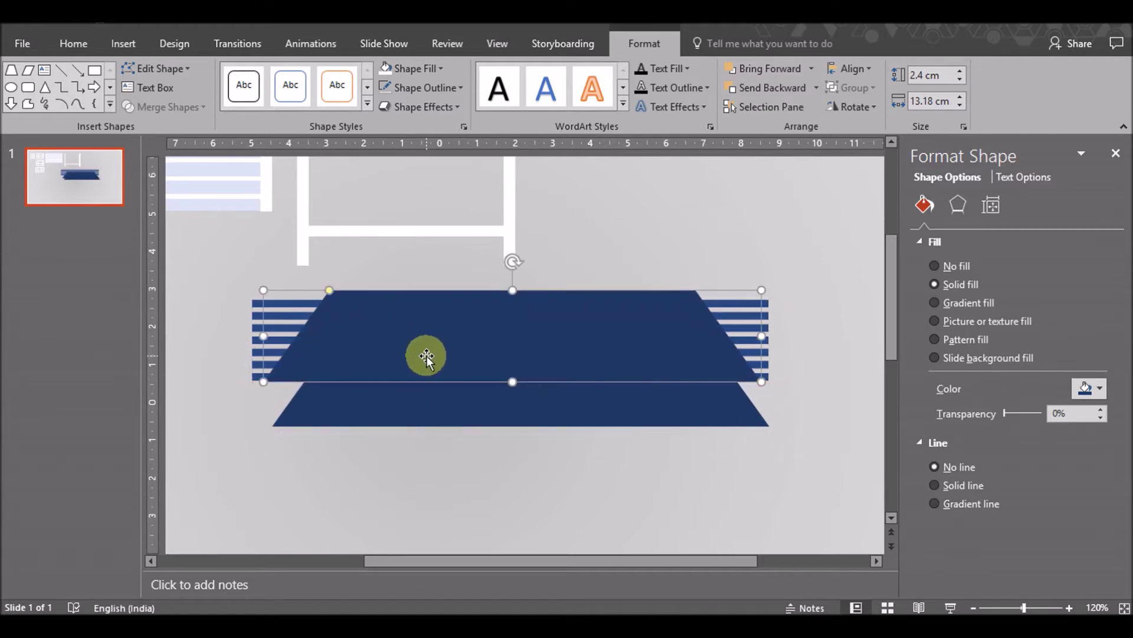
right_click(427, 355)
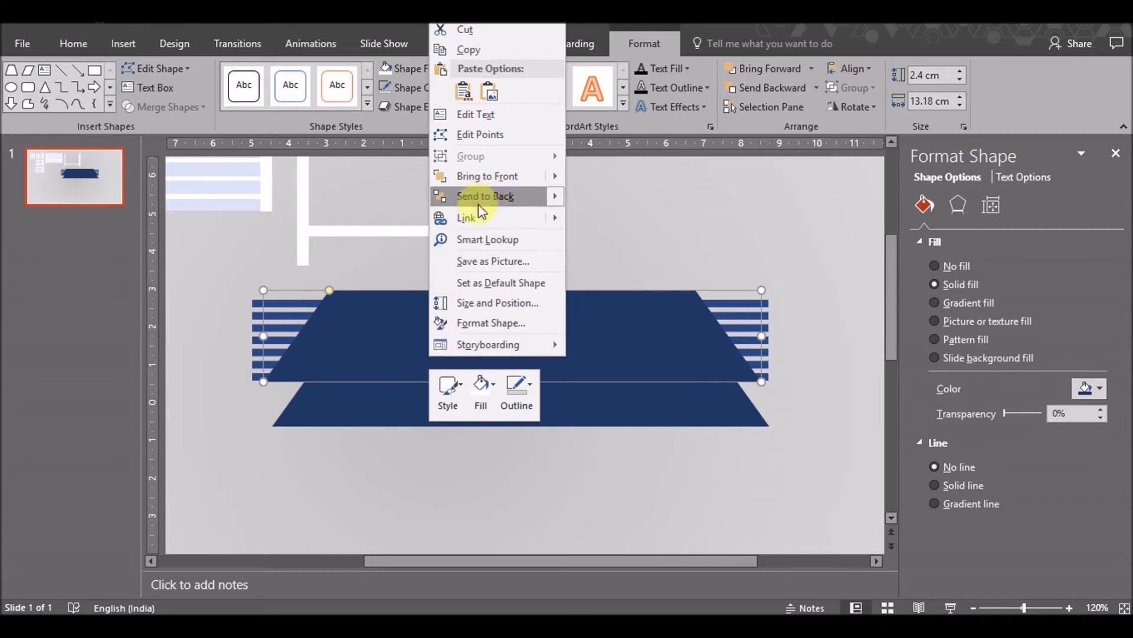
click(253, 328)
Intersect the stripes with the trapezoid copy and move the trimmed stripes onto the navy trapezoid
click(254, 329)
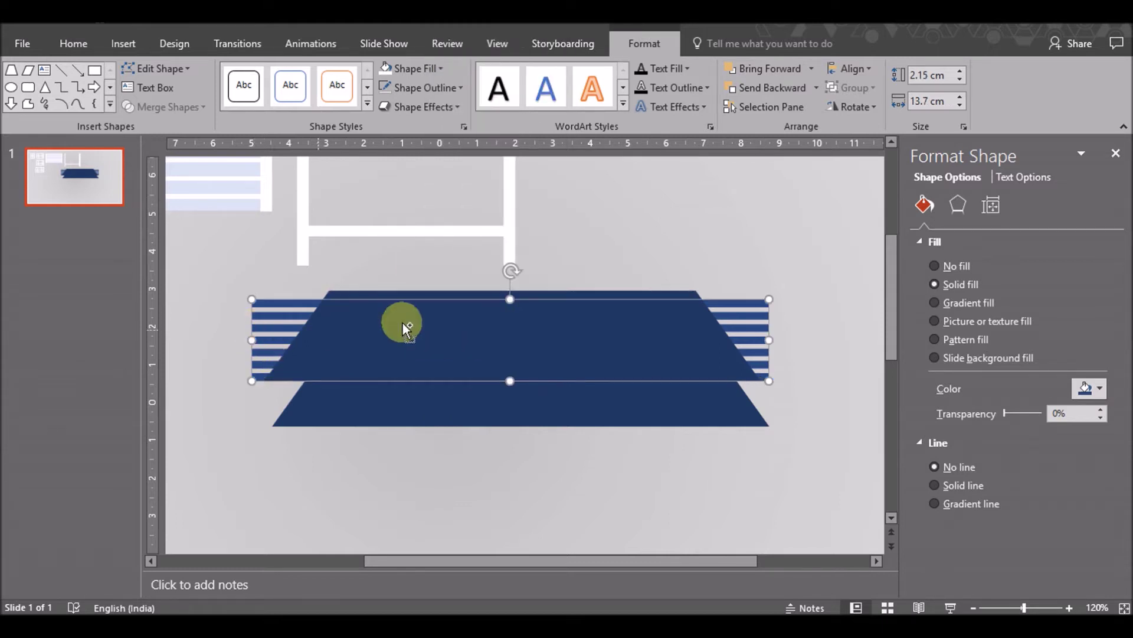
shift+click(393, 294)
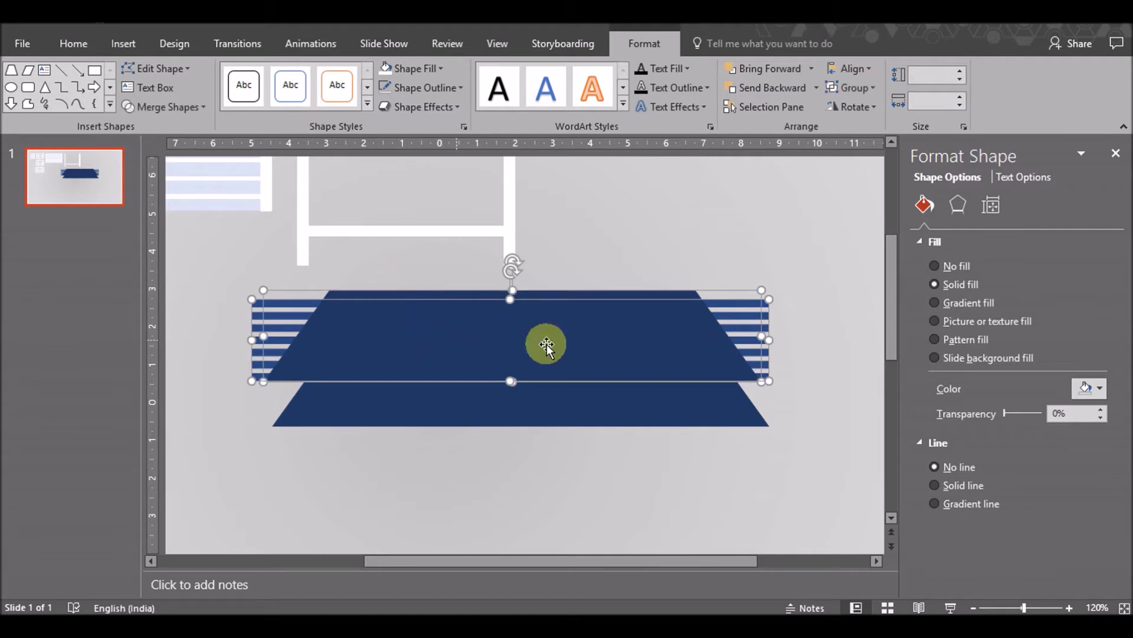
click(167, 107)
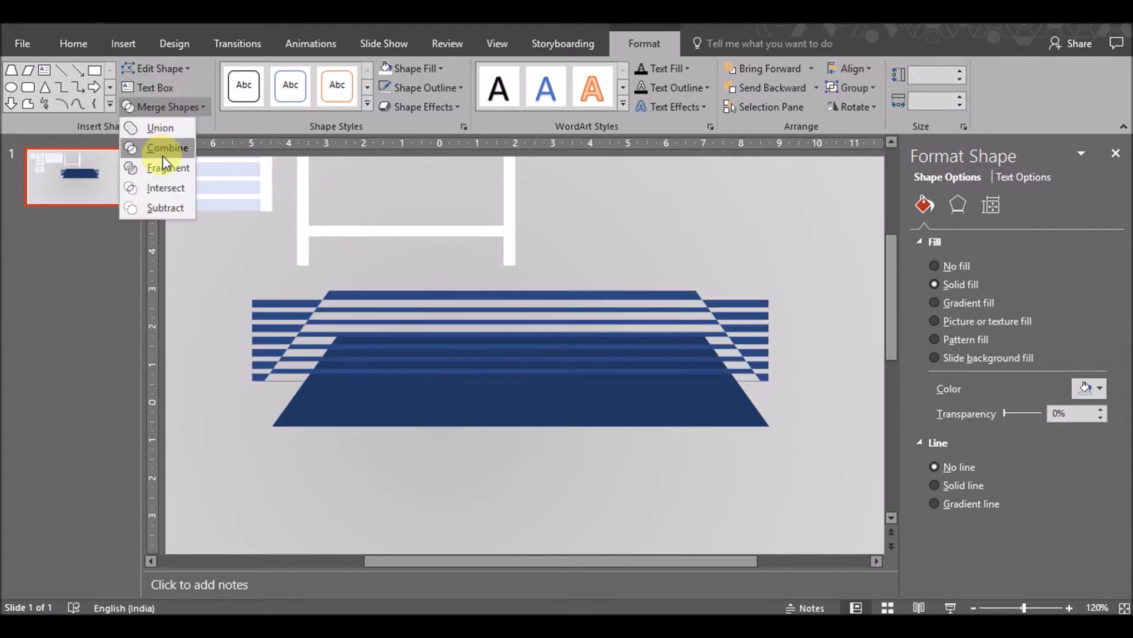
click(167, 190)
drag(569, 336, 570, 378)
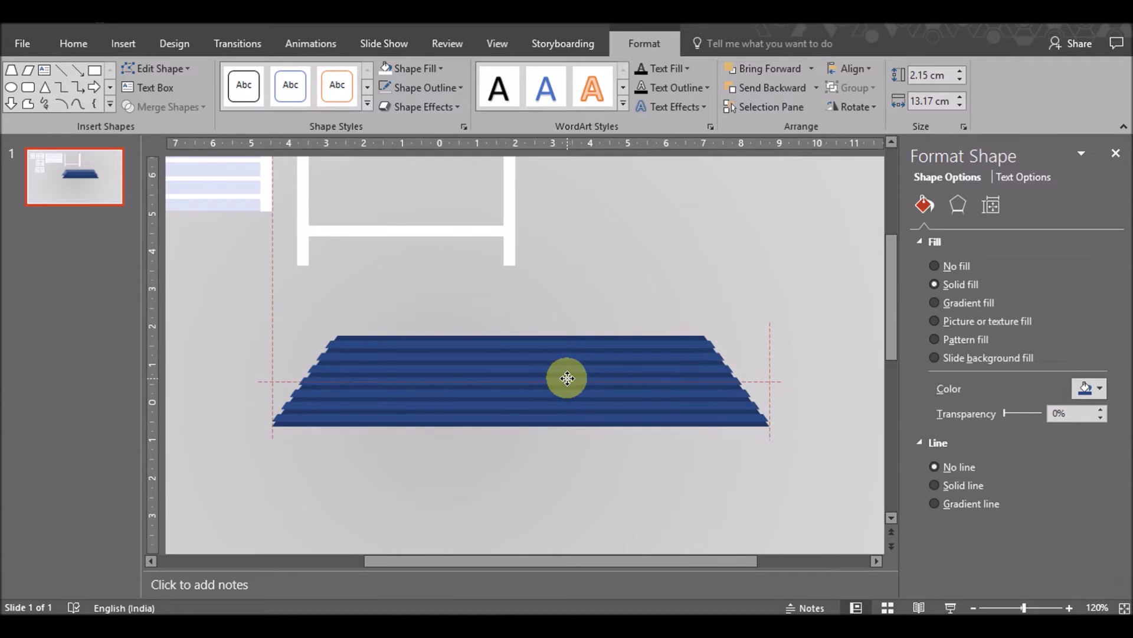
Settle the stripes onto the trapezoid and align both shapes by their middles
drag(564, 378, 562, 383)
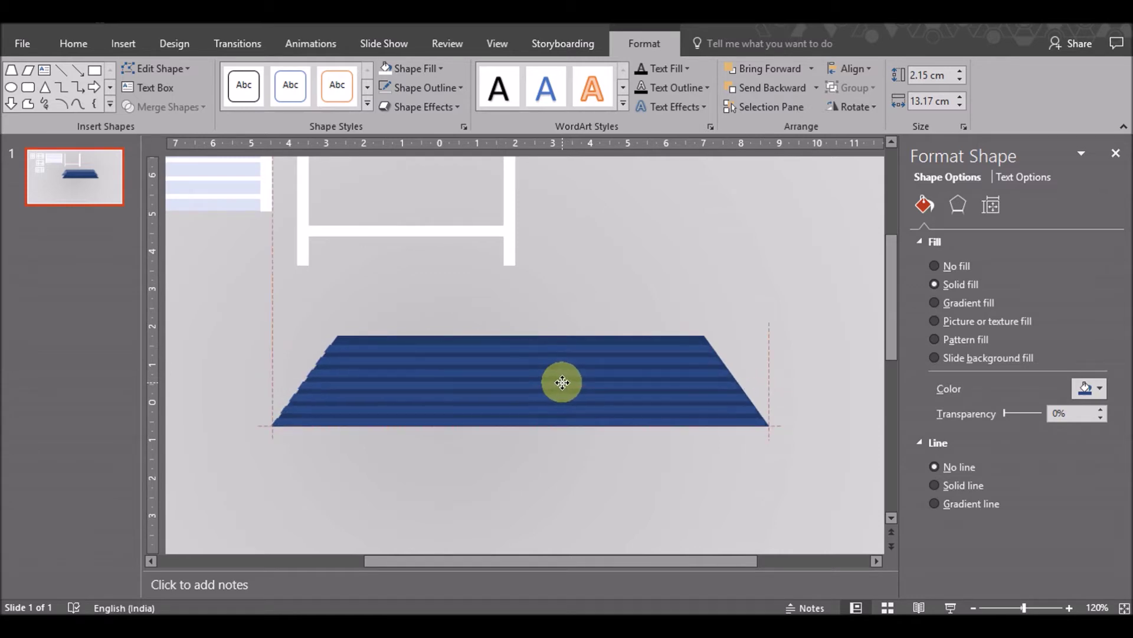
click(508, 504)
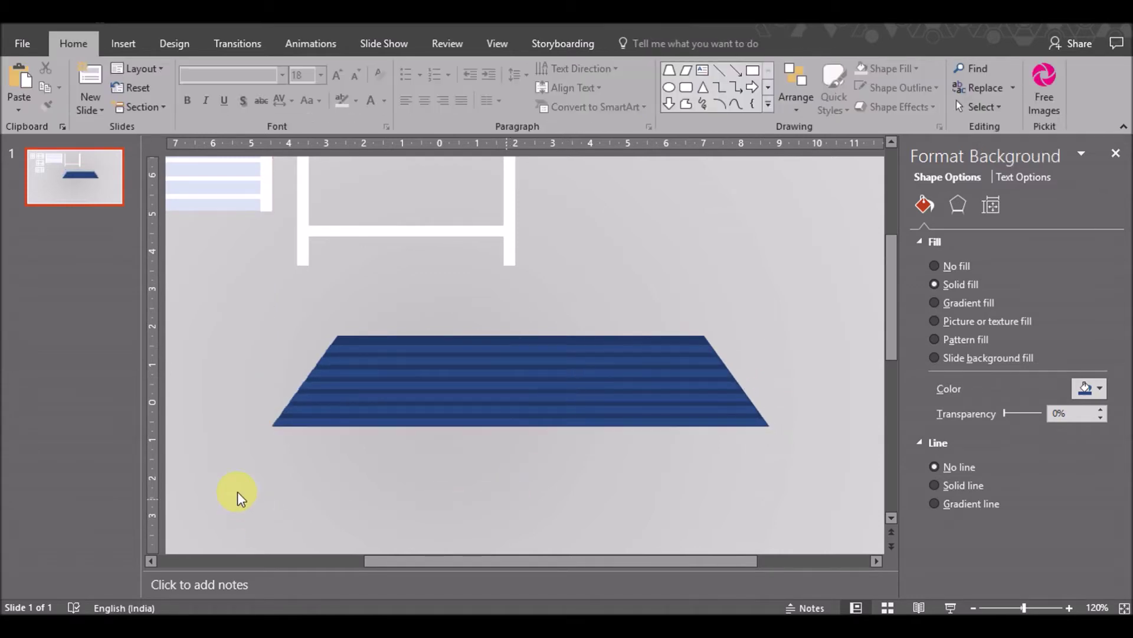
drag(232, 461, 818, 323)
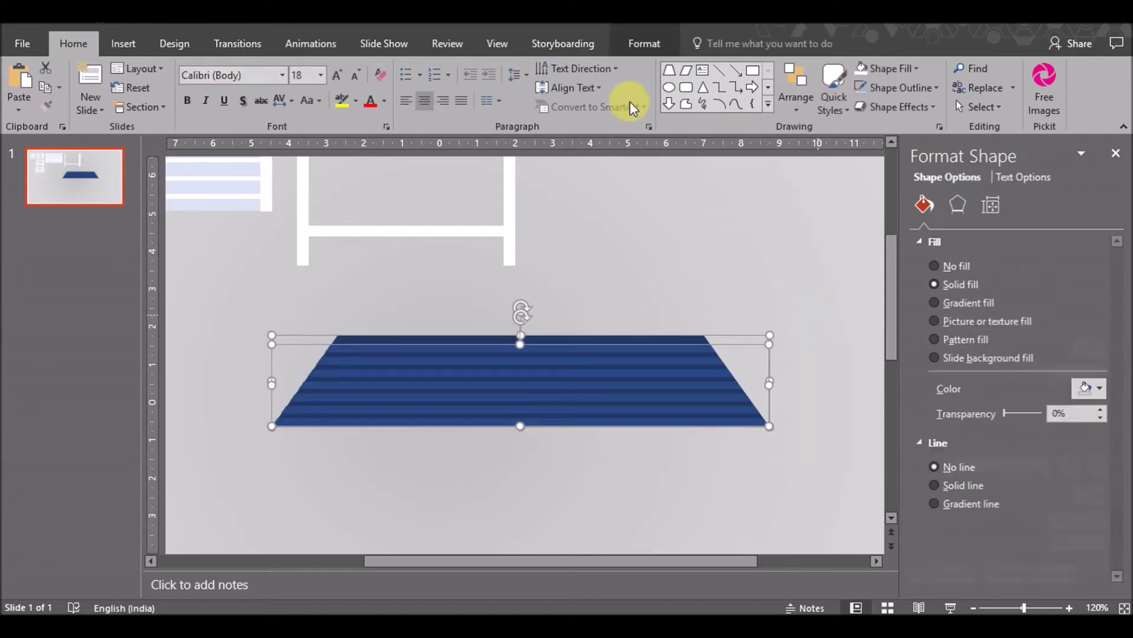
click(796, 97)
mouse_move(817, 325)
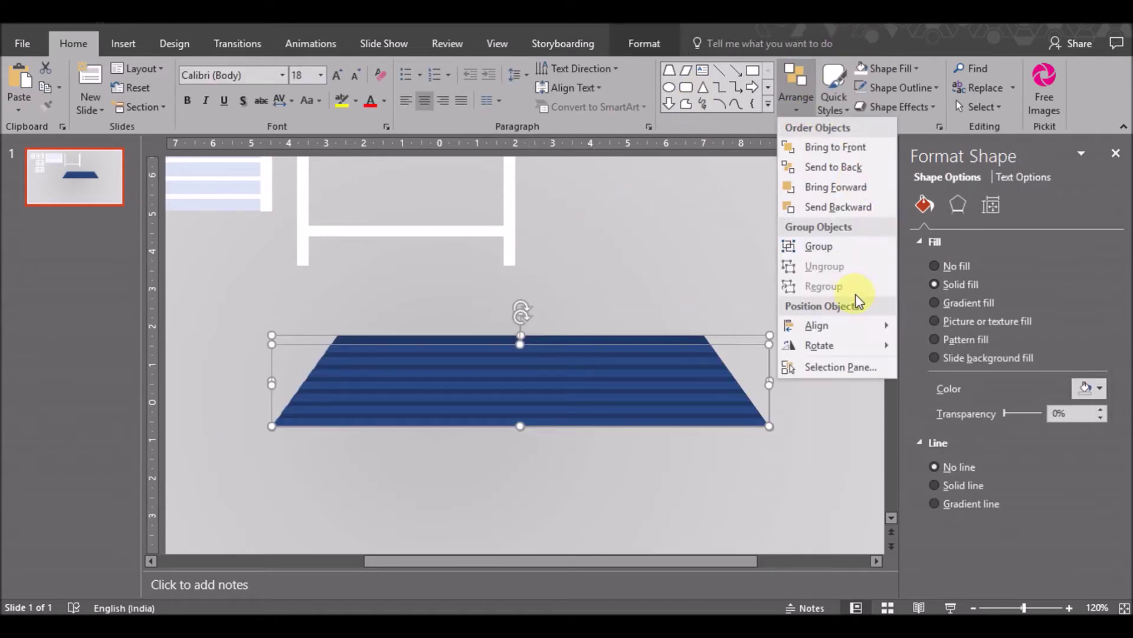
click(932, 343)
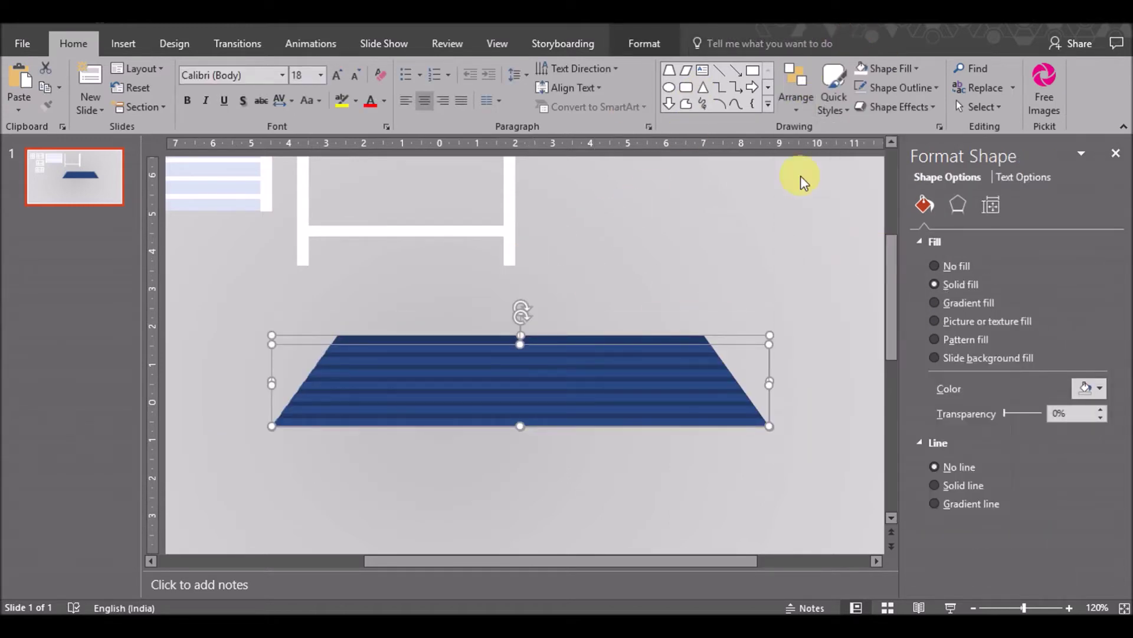
click(794, 94)
click(985, 413)
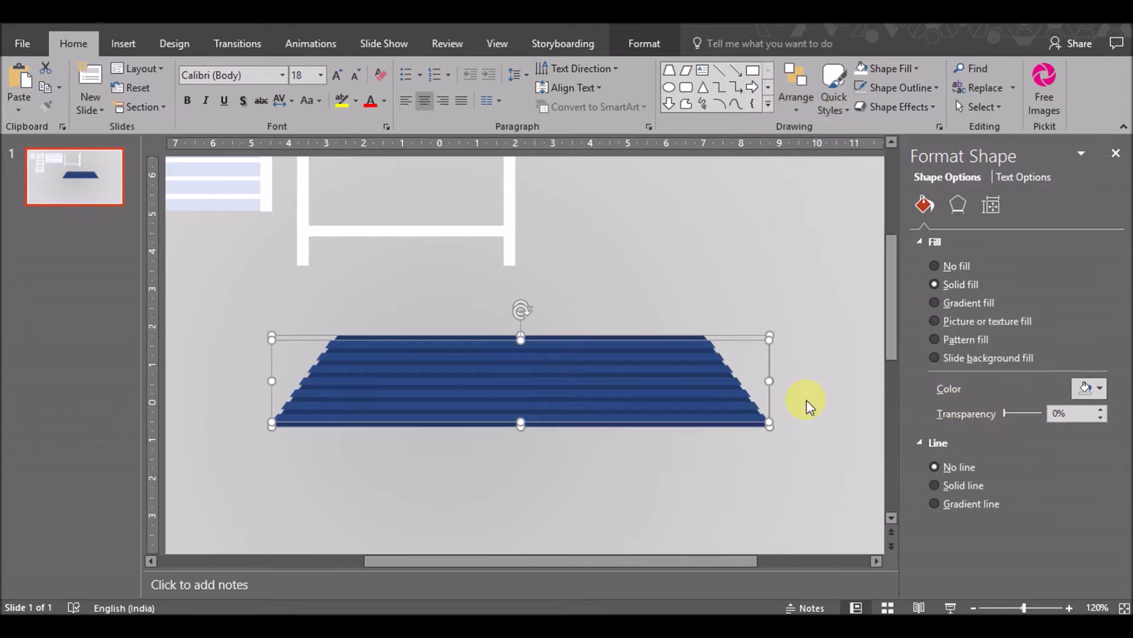
Stretch the stripes left and right to the trapezoid's full width
click(732, 467)
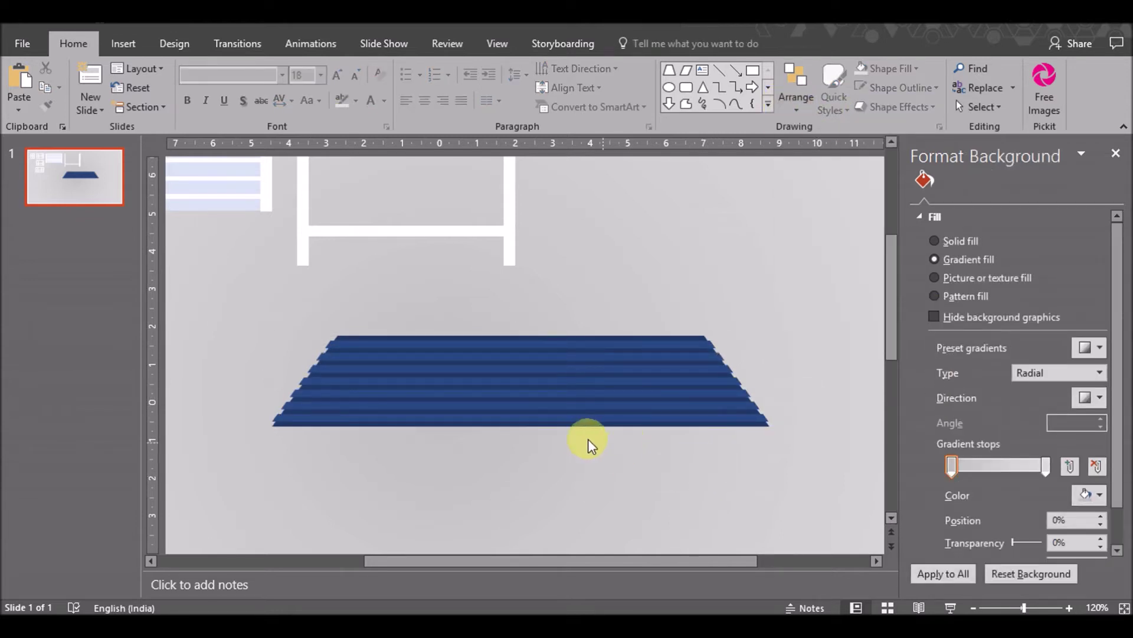
click(577, 423)
drag(768, 381, 776, 378)
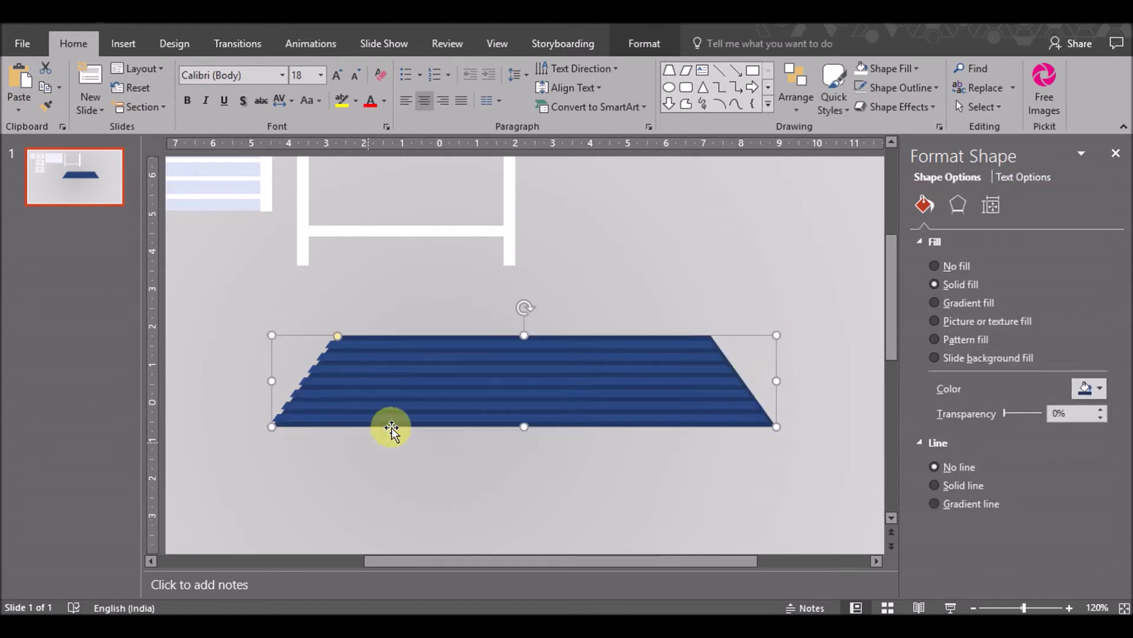
drag(272, 380, 260, 381)
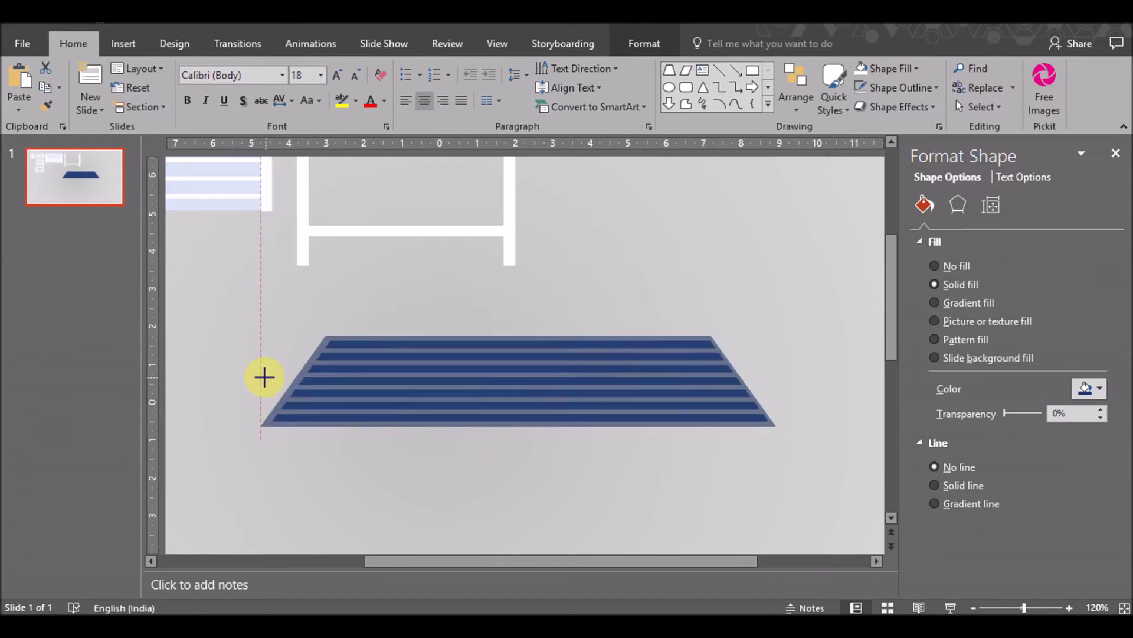
Center the stripes horizontally on the trapezoid and select both shapes together
click(439, 493)
drag(228, 481, 805, 295)
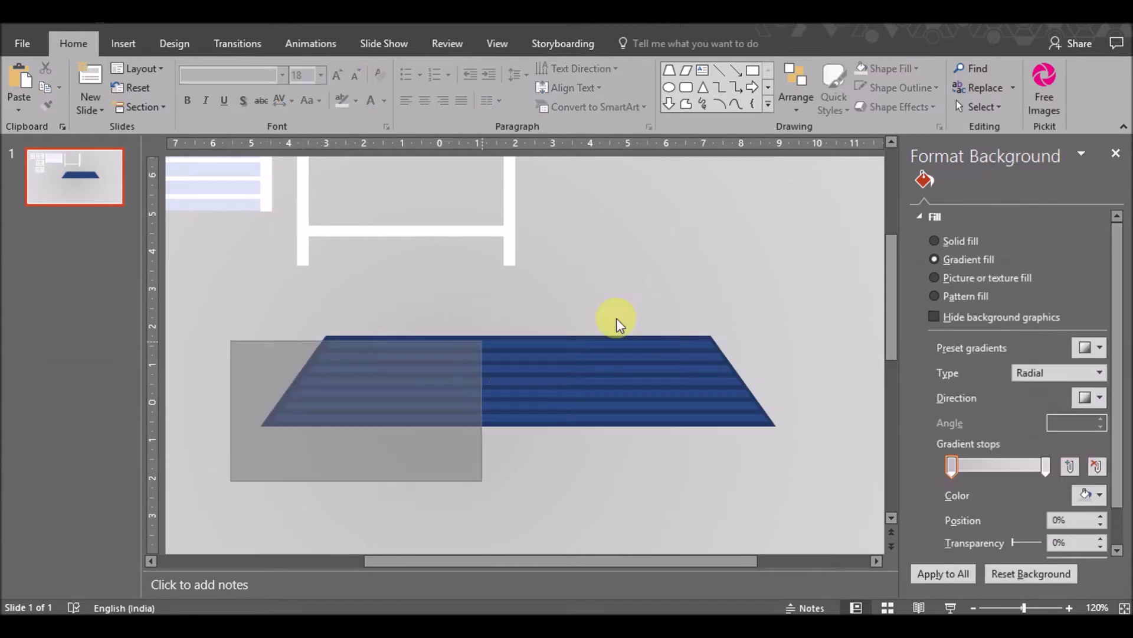
click(796, 94)
mouse_move(817, 325)
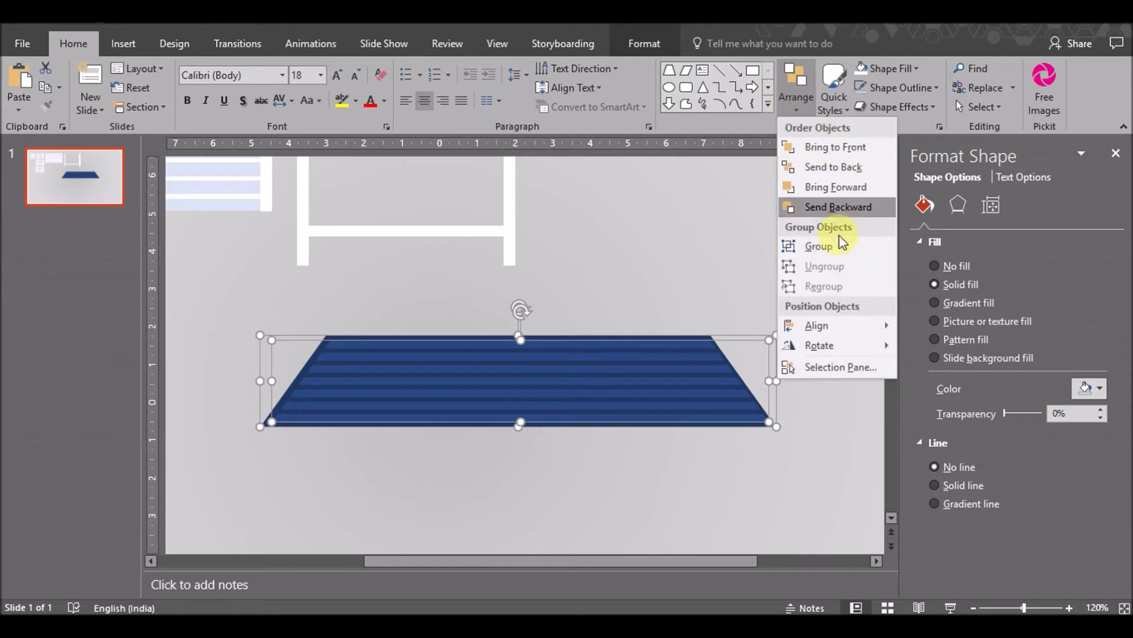
click(955, 349)
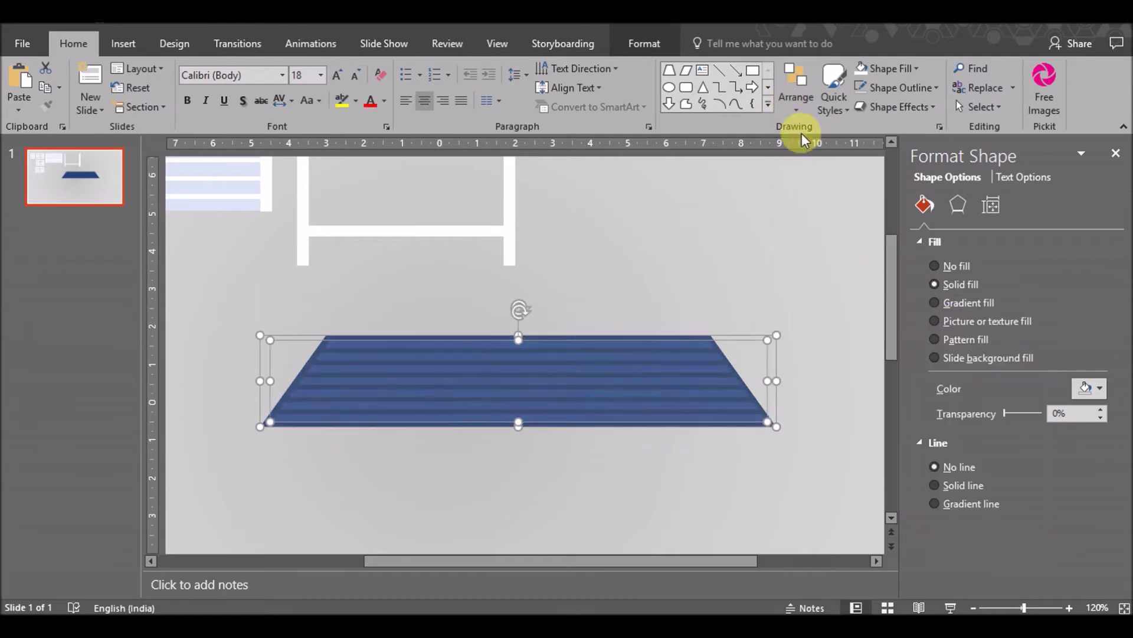
click(842, 397)
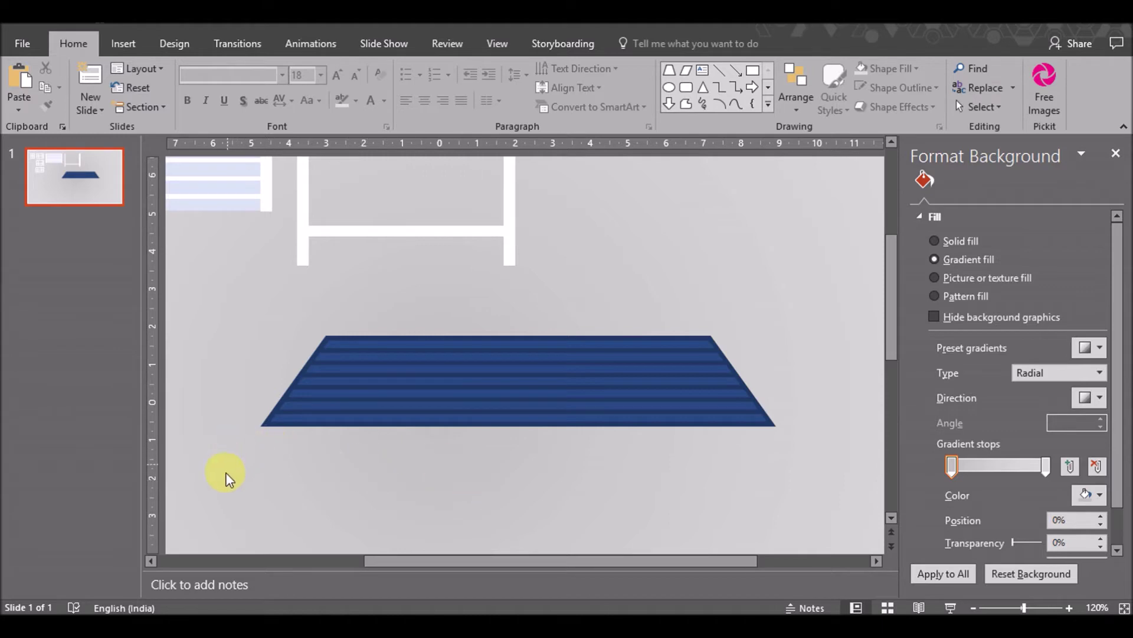
drag(216, 461, 832, 311)
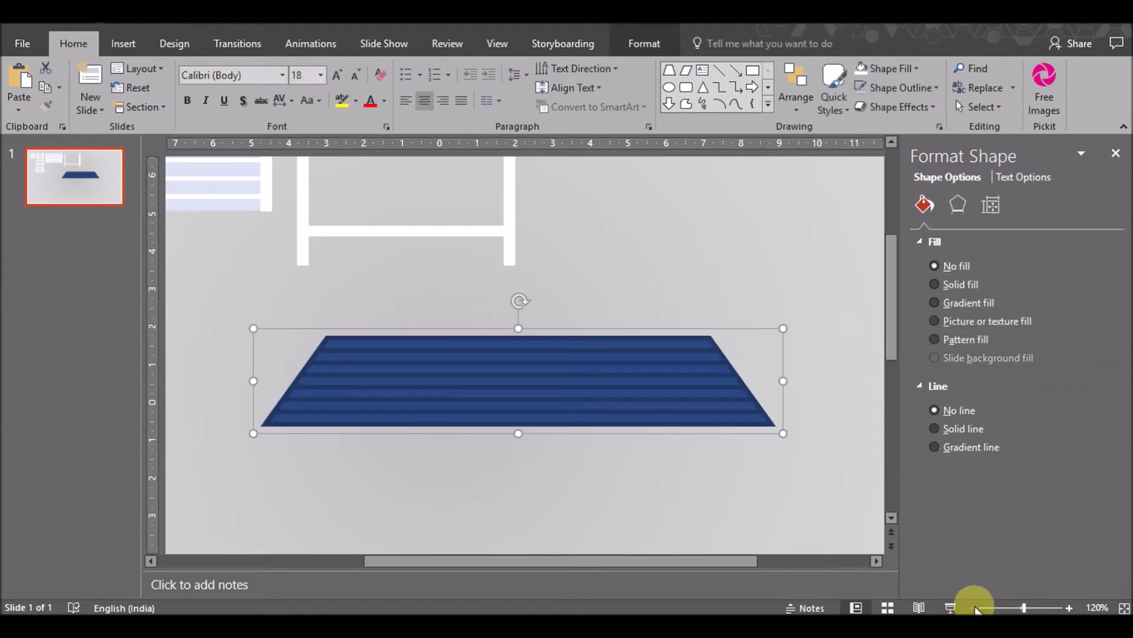
click(973, 608)
click(974, 608)
click(974, 607)
click(973, 607)
click(974, 607)
click(974, 607)
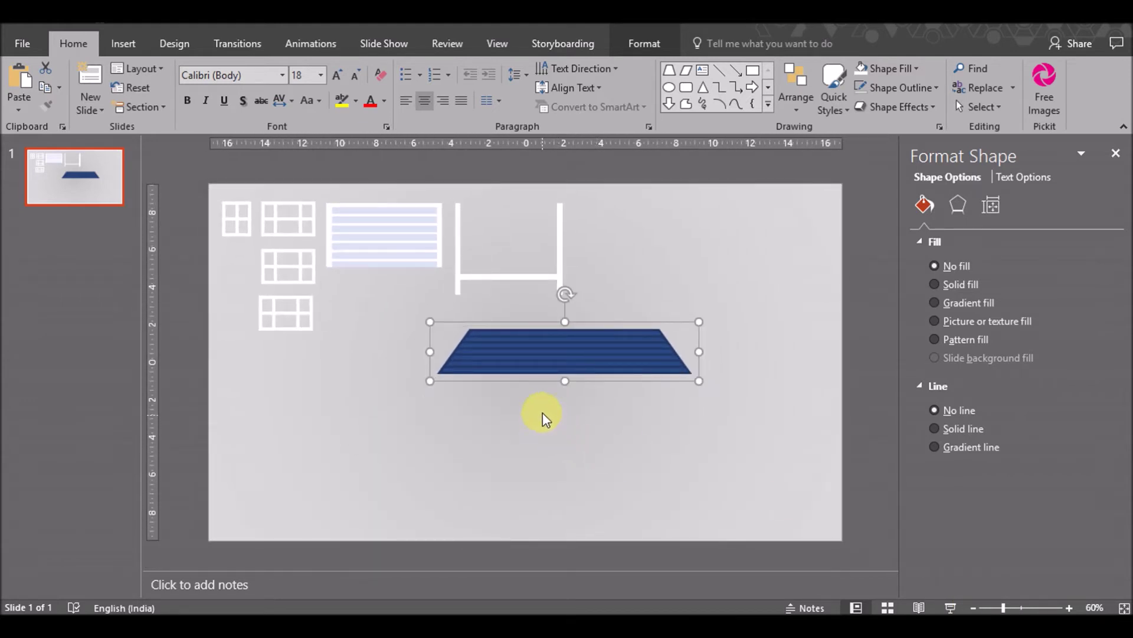
Duplicate the striped trapezoid group down and to the lower left
click(561, 336)
click(507, 376)
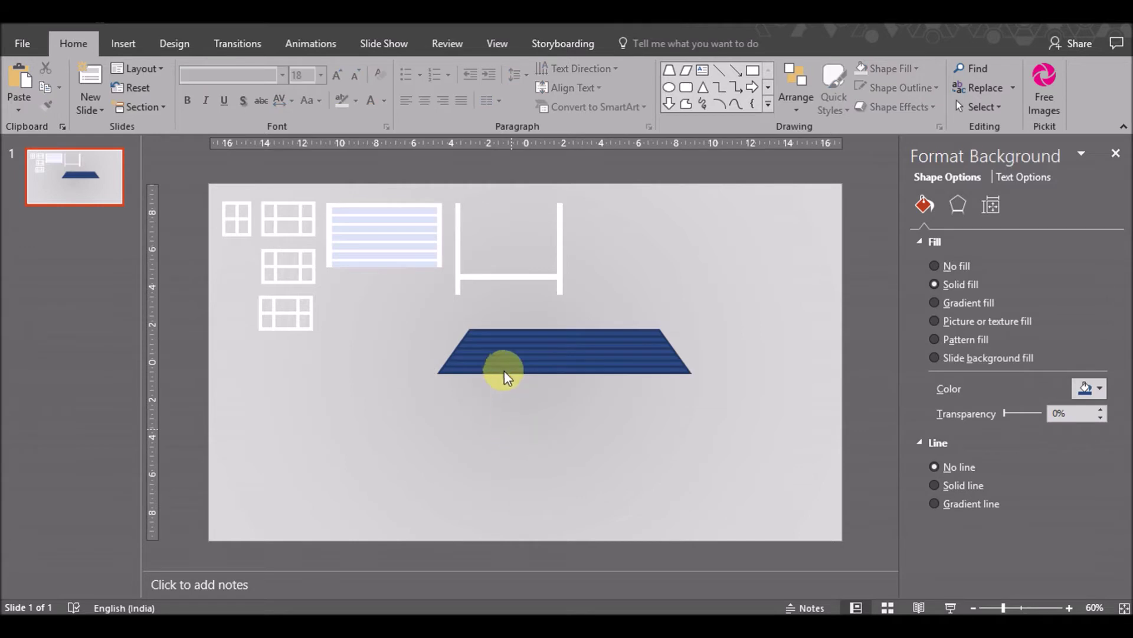
click(507, 375)
key(ctrl+v)
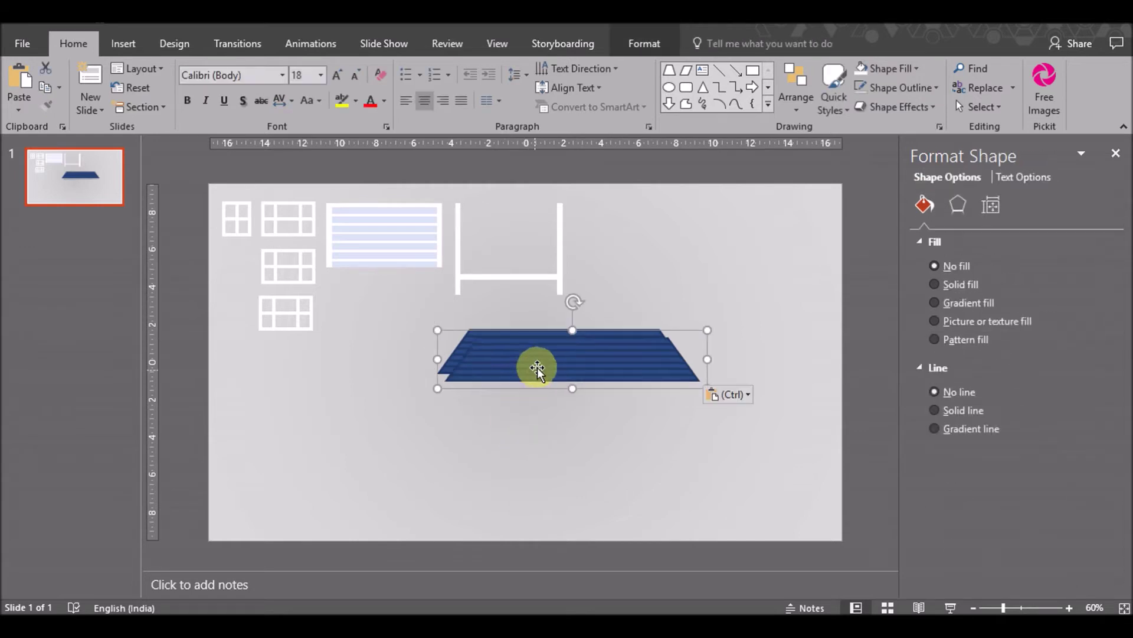
drag(539, 376, 408, 437)
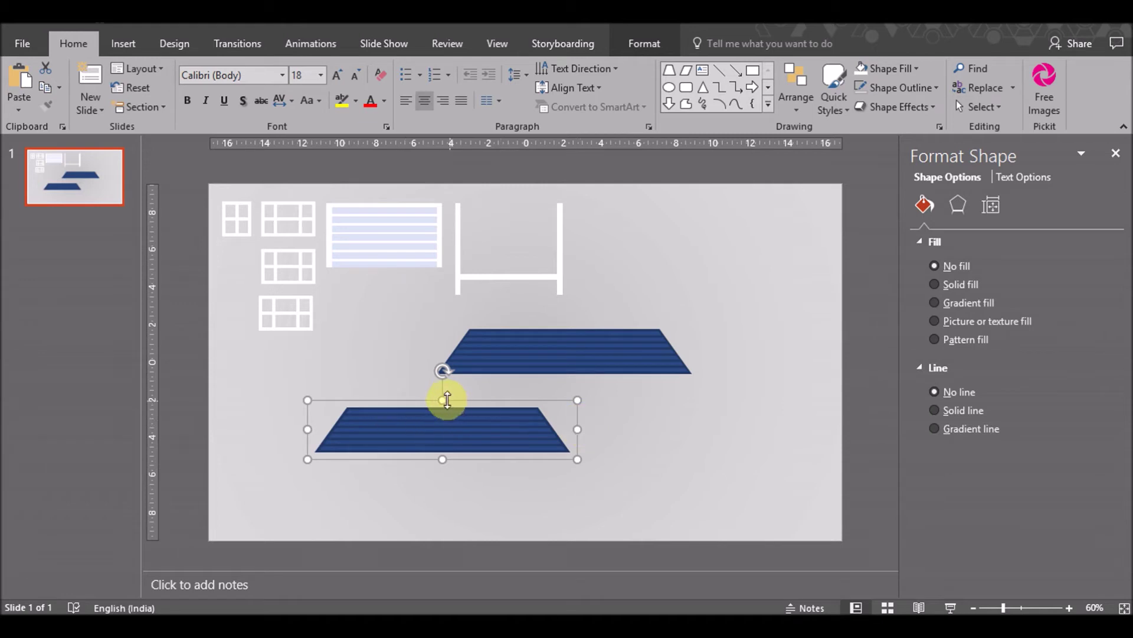
Enlarge the lower copy and shift it further left and down
drag(443, 395, 442, 372)
key(ctrl+z)
mouse_move(577, 400)
mouse_down()
mouse_move(595, 376)
mouse_move(576, 381)
mouse_up()
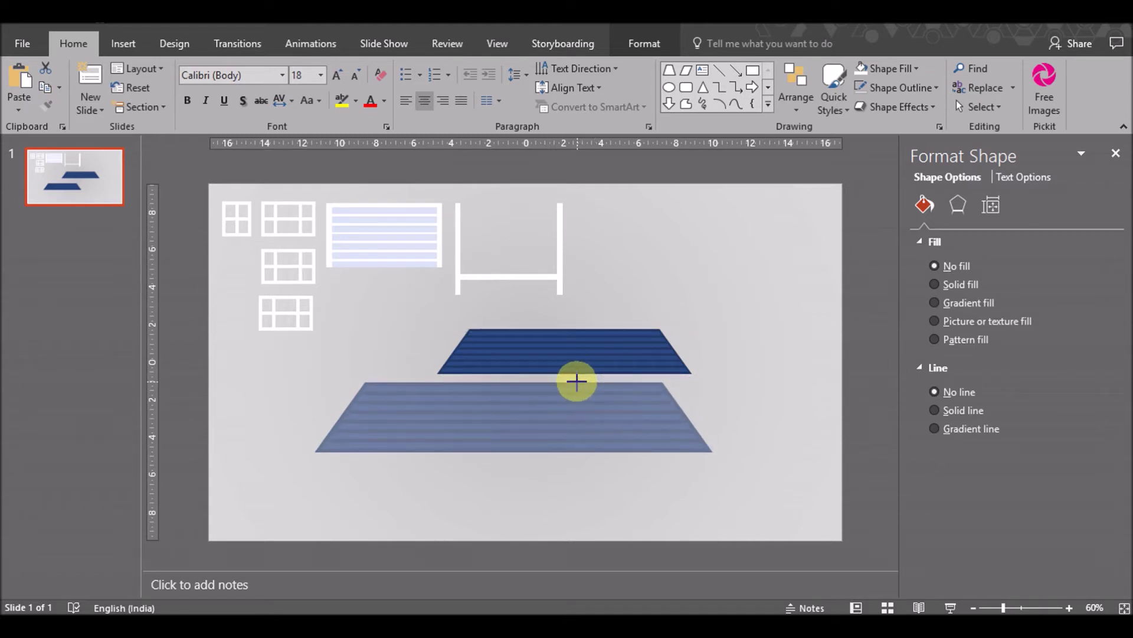
drag(577, 381, 577, 381)
click(709, 392)
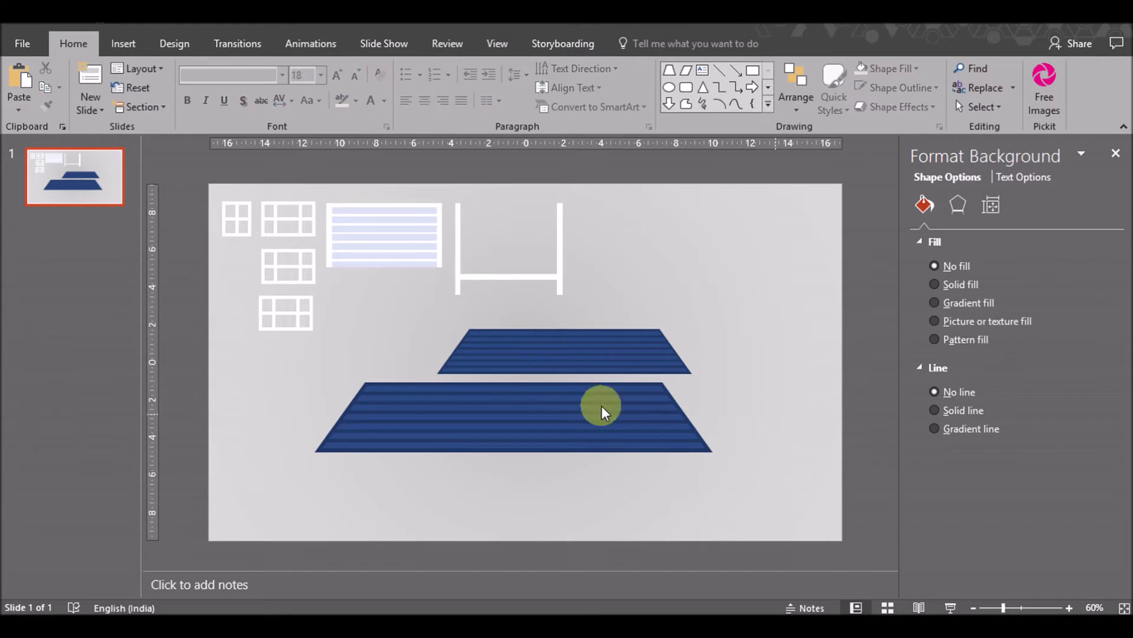
click(522, 416)
drag(522, 415, 480, 447)
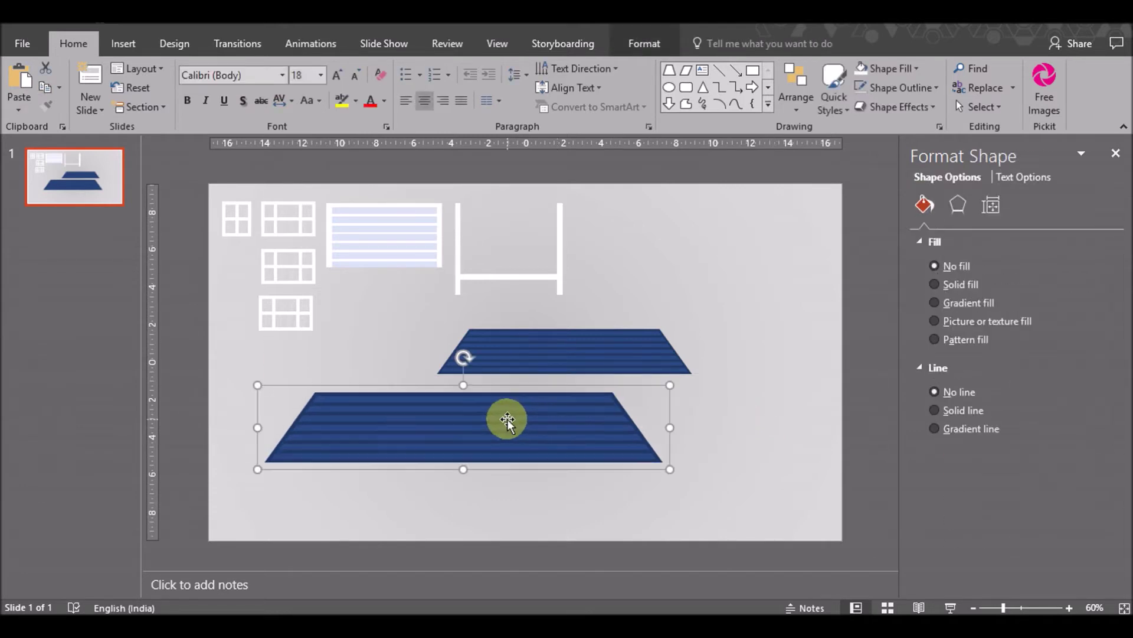
click(720, 463)
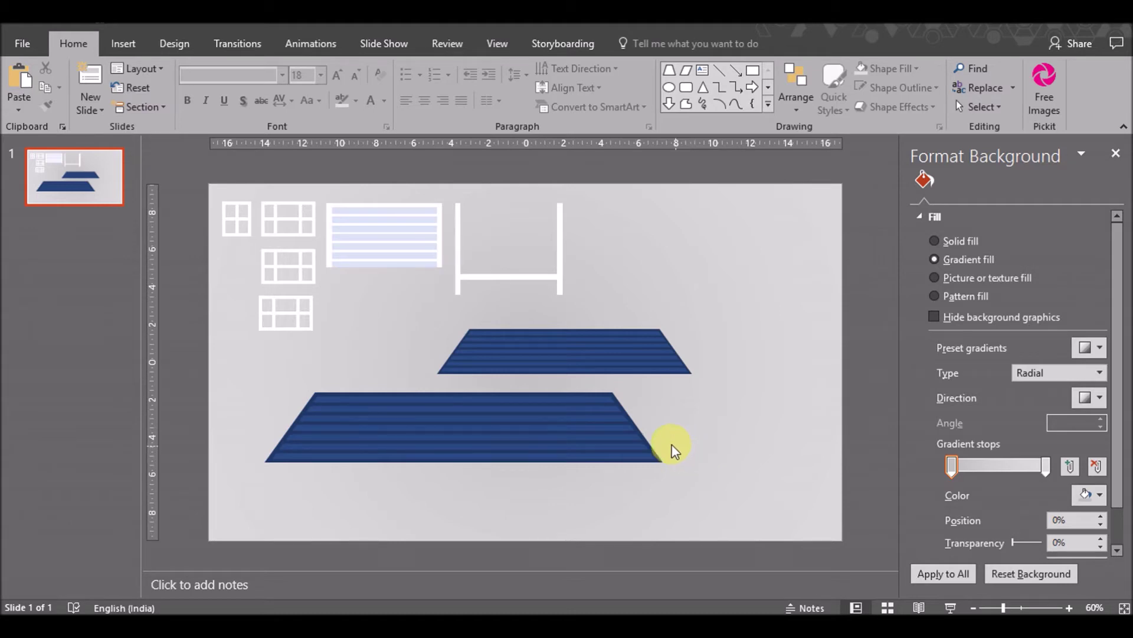
Ungroup the lower striped roof into its separate pieces
click(557, 405)
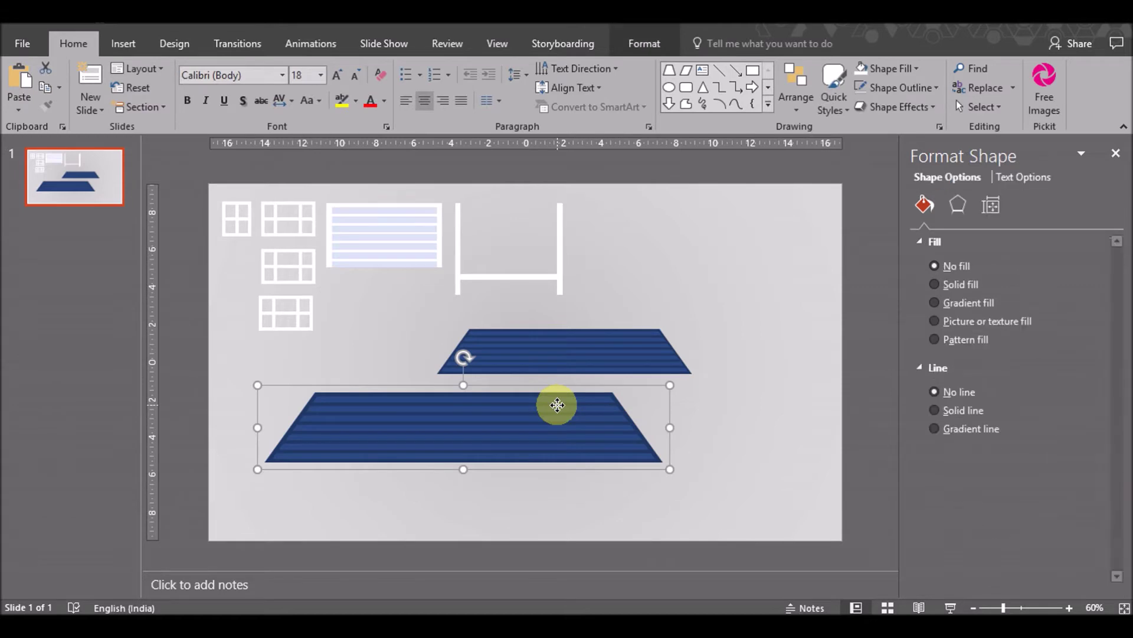
right_click(558, 405)
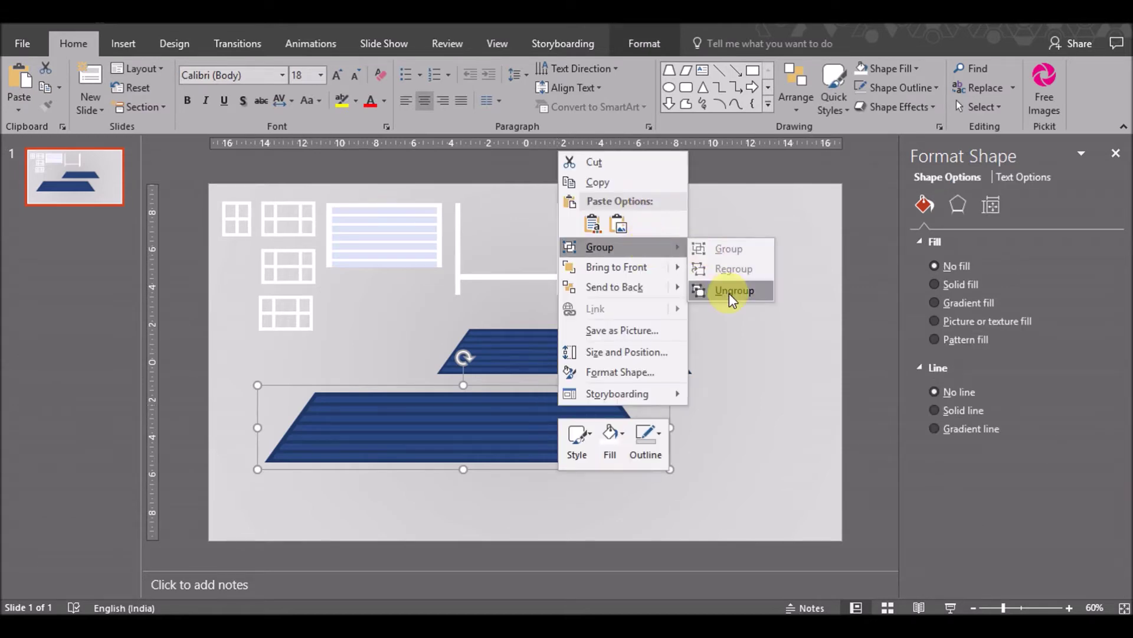
click(732, 289)
click(759, 425)
Draw a test rectangle and move it onto the lower roof
click(123, 43)
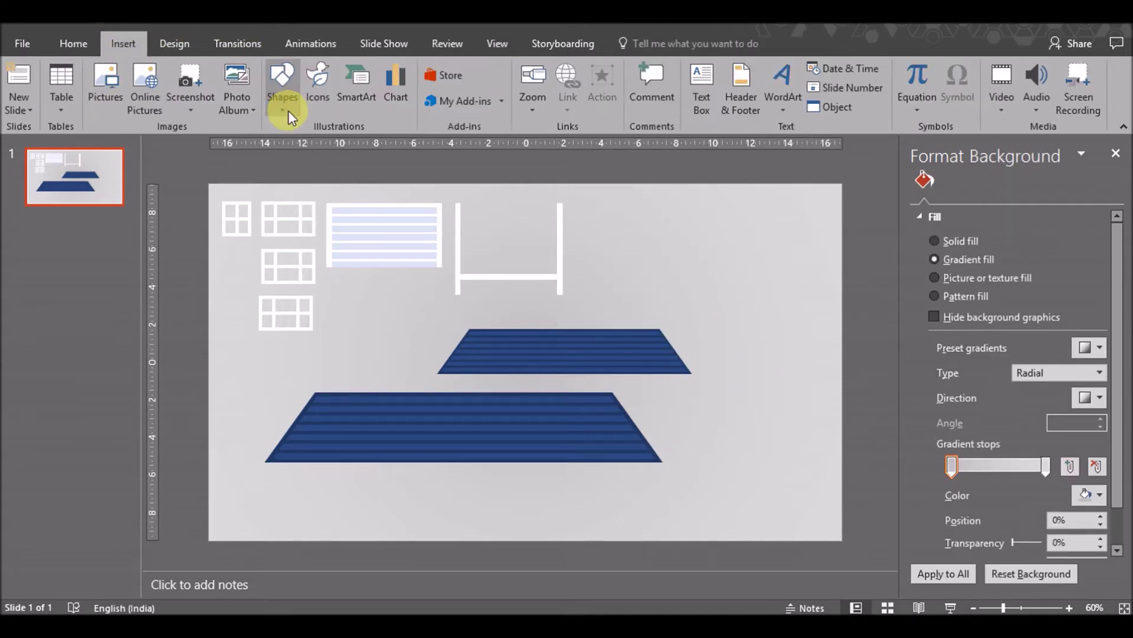
click(282, 94)
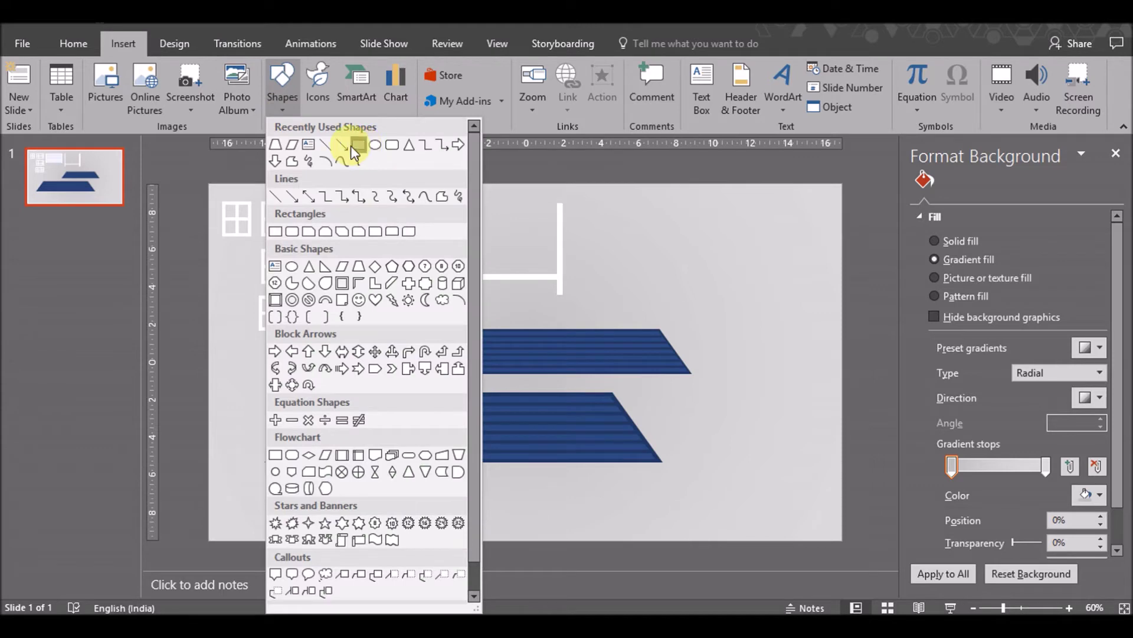
click(354, 145)
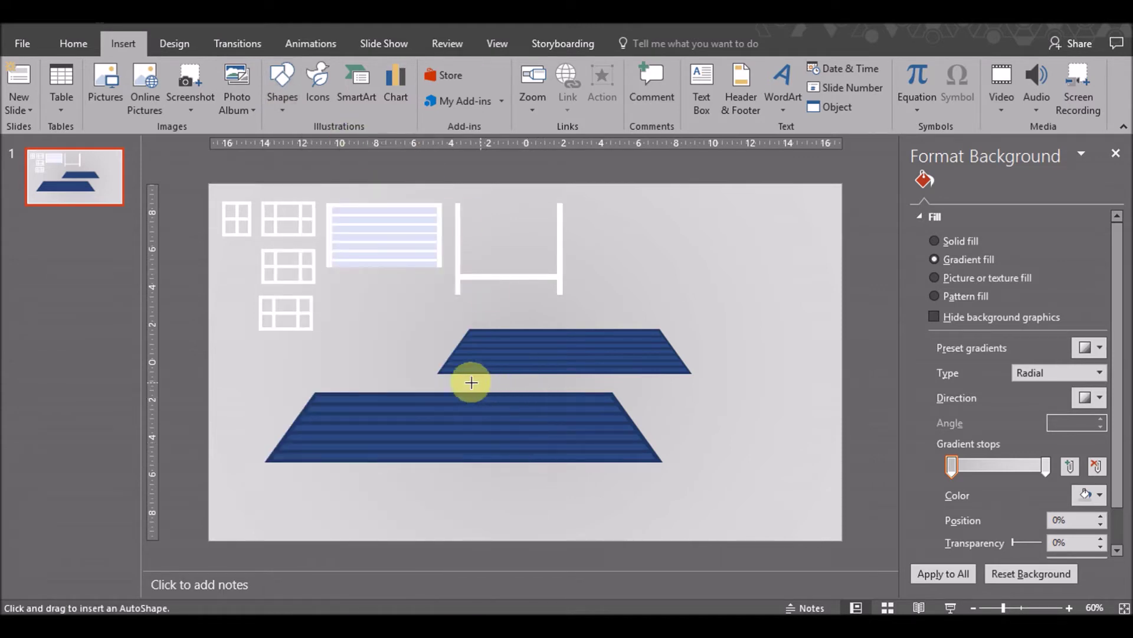
mouse_move(455, 382)
mouse_down()
mouse_move(631, 460)
mouse_move(565, 462)
mouse_up()
mouse_move(516, 415)
mouse_down()
mouse_move(527, 412)
mouse_move(431, 399)
mouse_up()
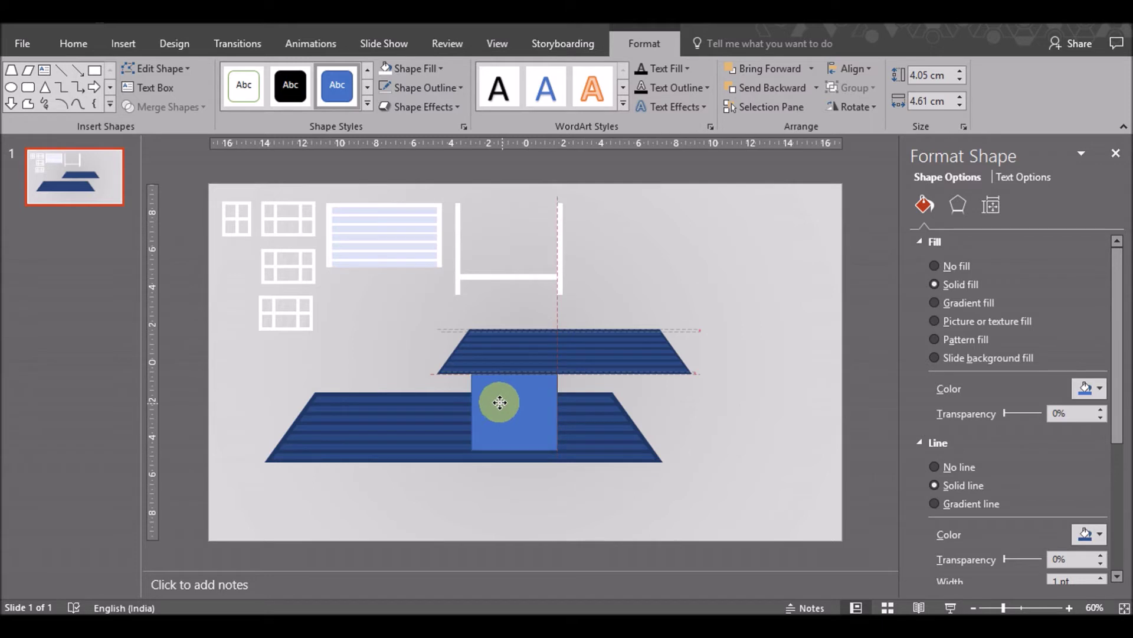
drag(431, 400, 530, 406)
Tilt the test rectangle about 30°, stretch it to 7.37 cm, then delete it
drag(541, 353, 509, 343)
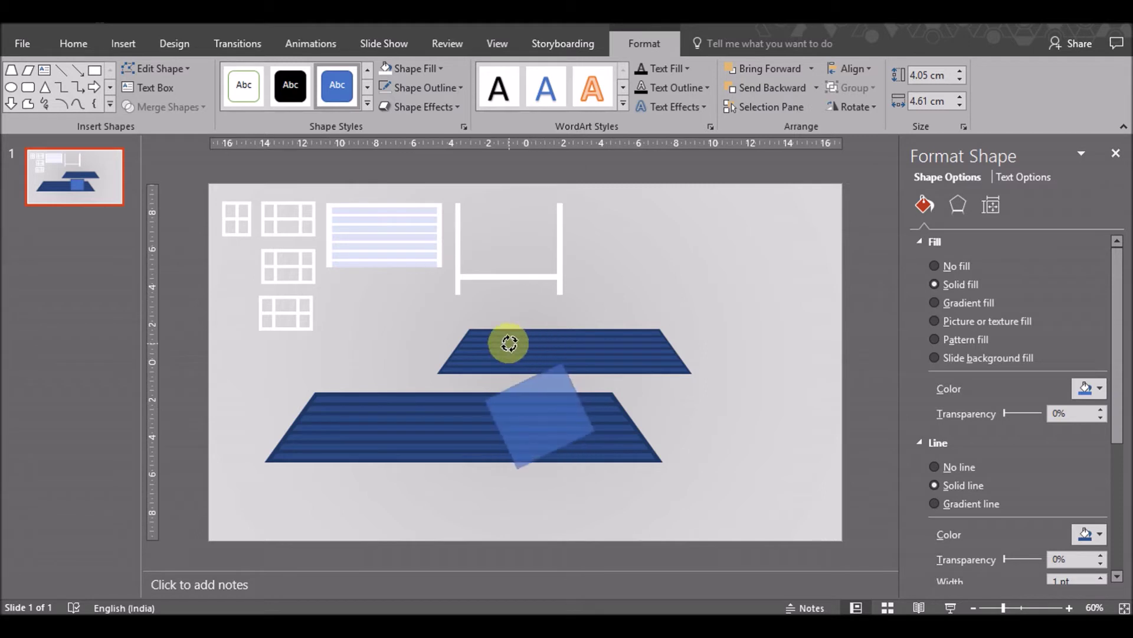
drag(506, 343, 510, 359)
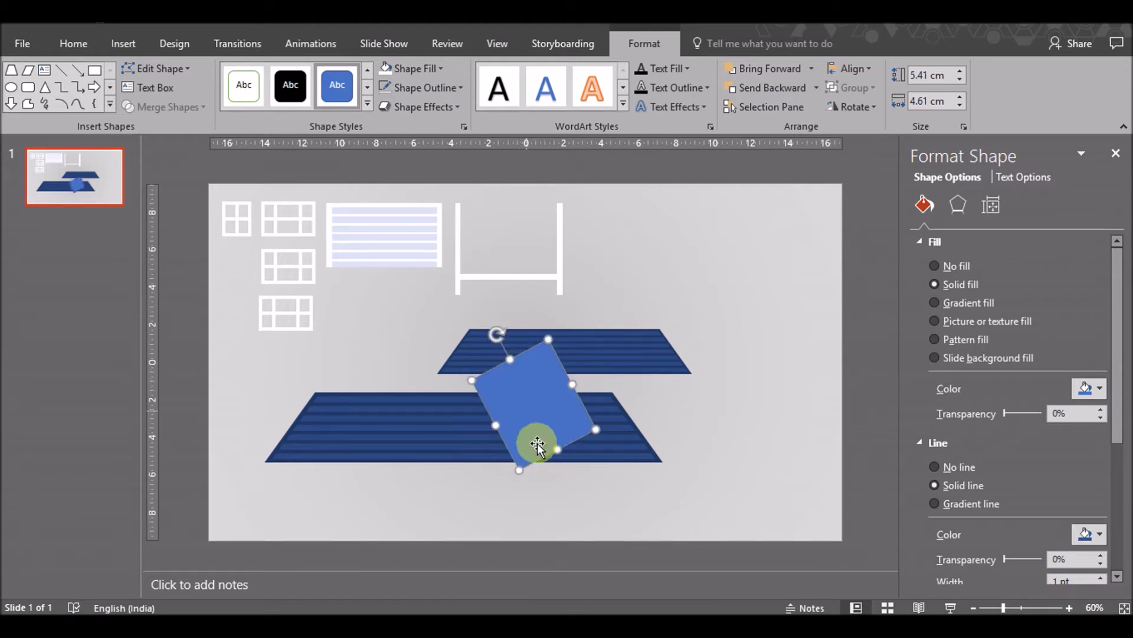
drag(558, 449, 576, 479)
click(528, 428)
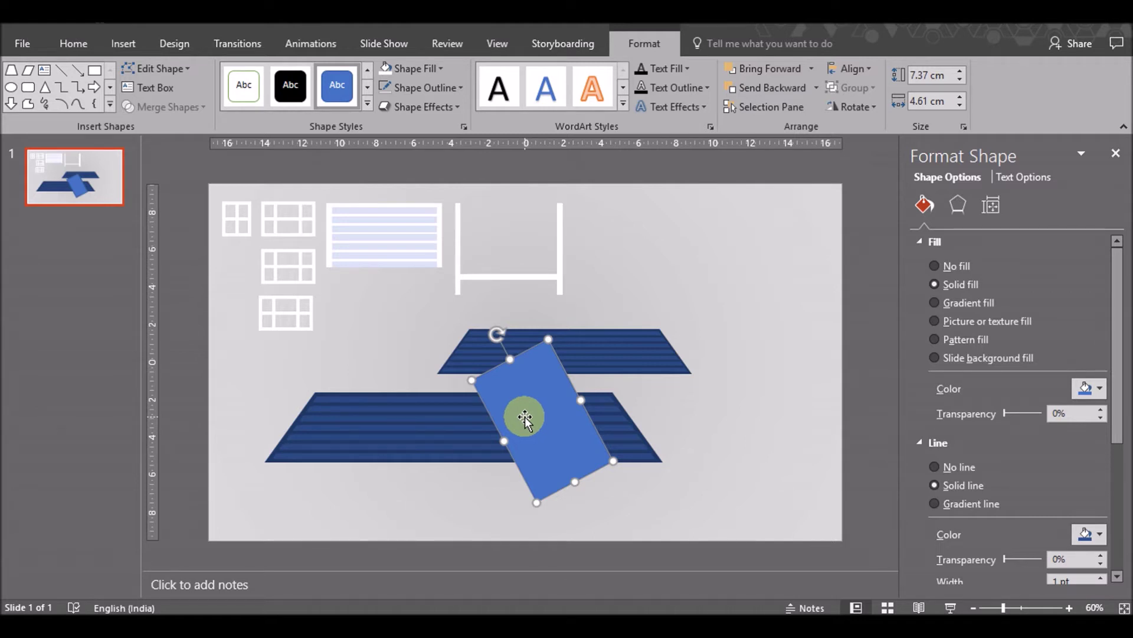
drag(525, 417, 723, 402)
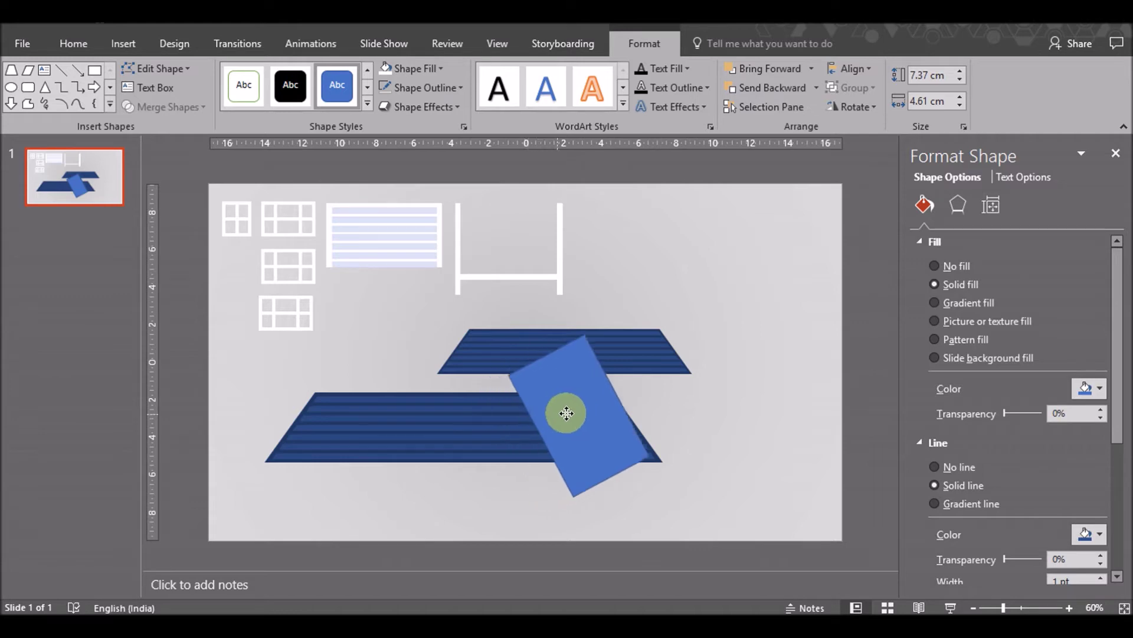
drag(723, 402, 716, 403)
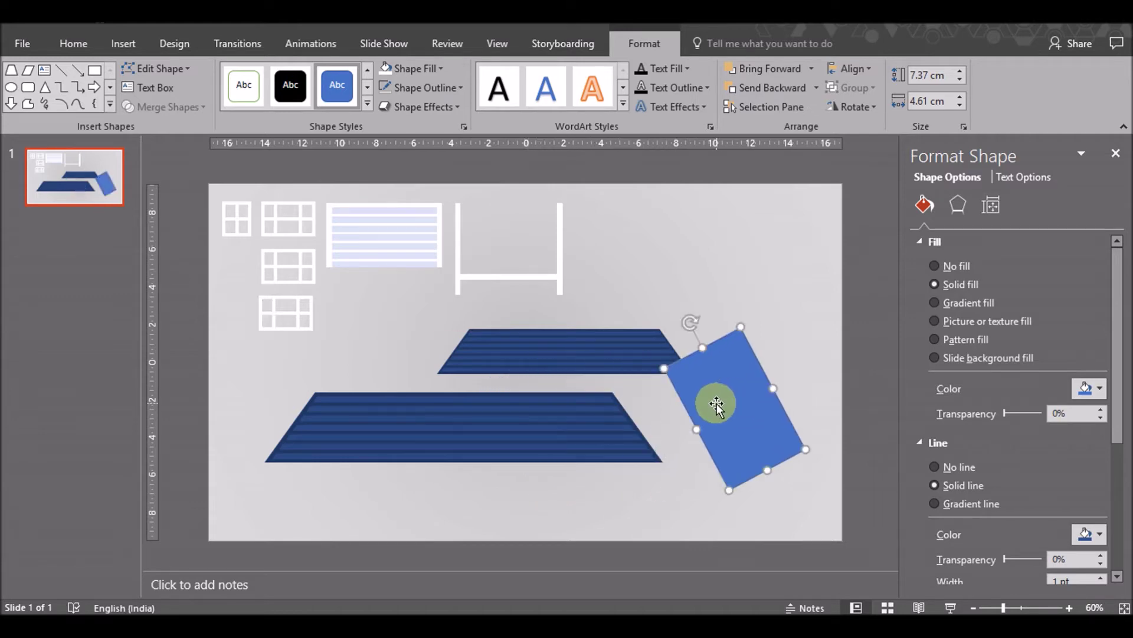
key(Delete)
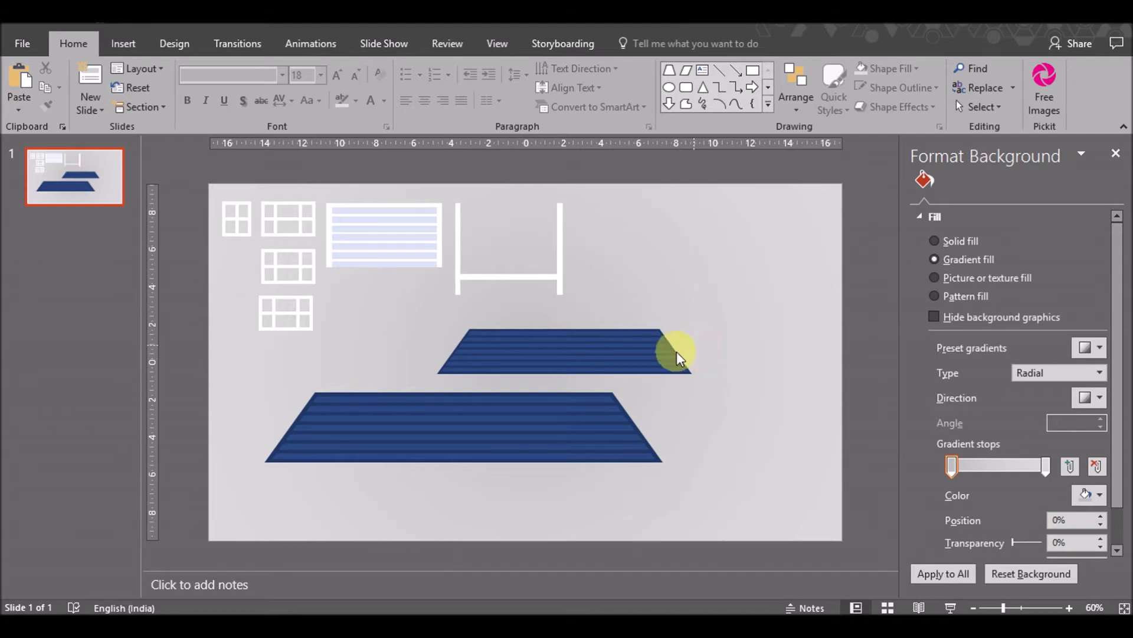
Drag the large striped roof to the slide top and tuck the small one below-right of it
click(435, 445)
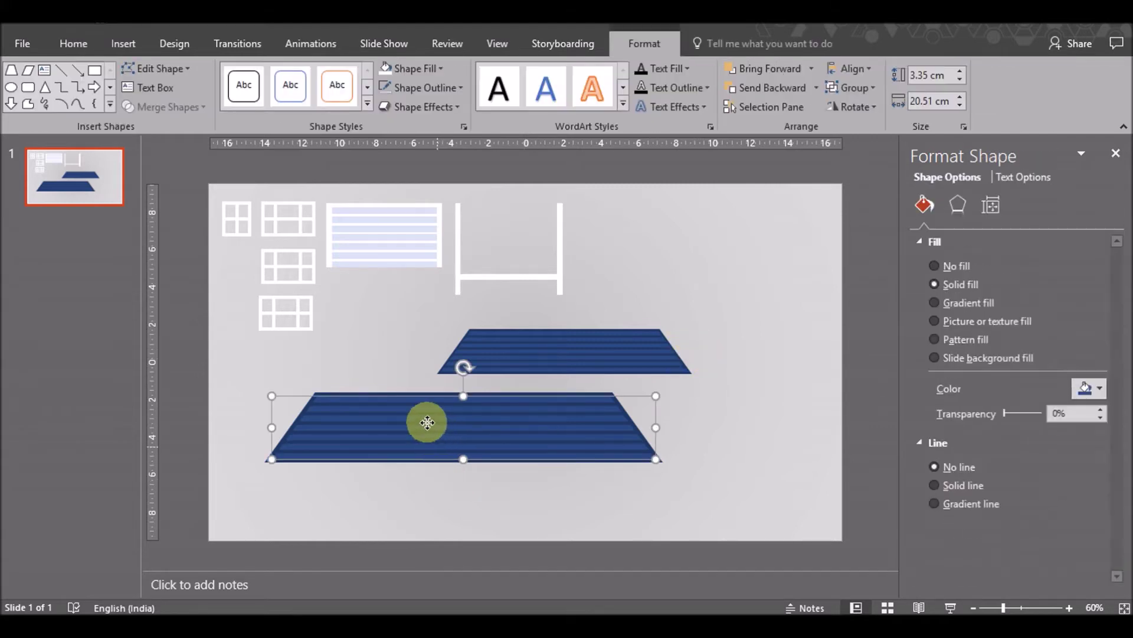
key(Escape)
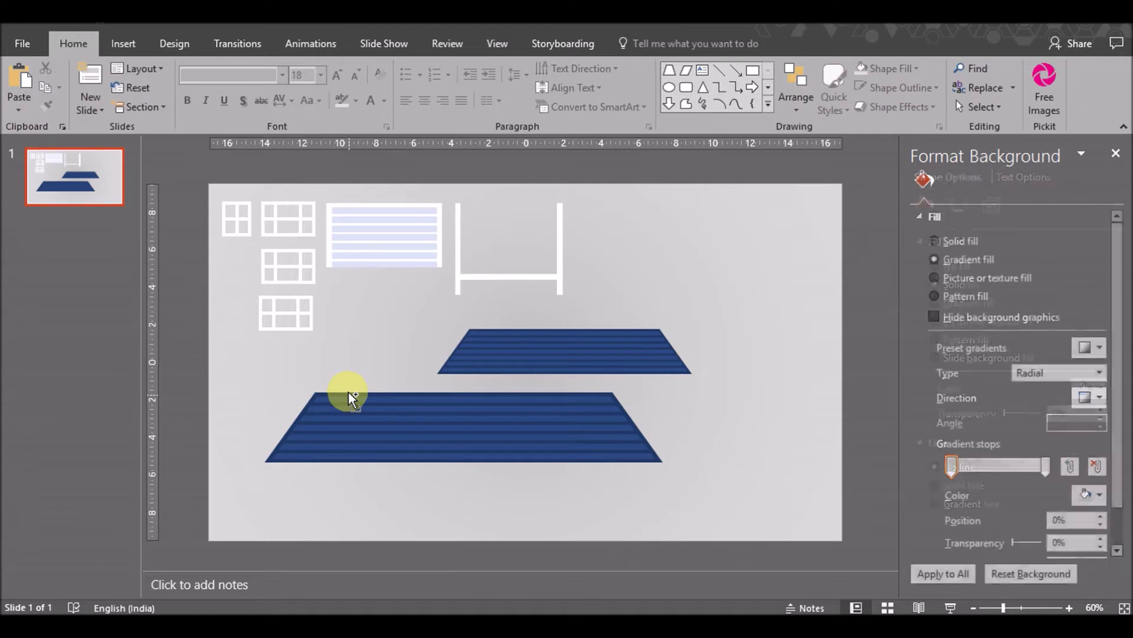
click(319, 399)
click(269, 471)
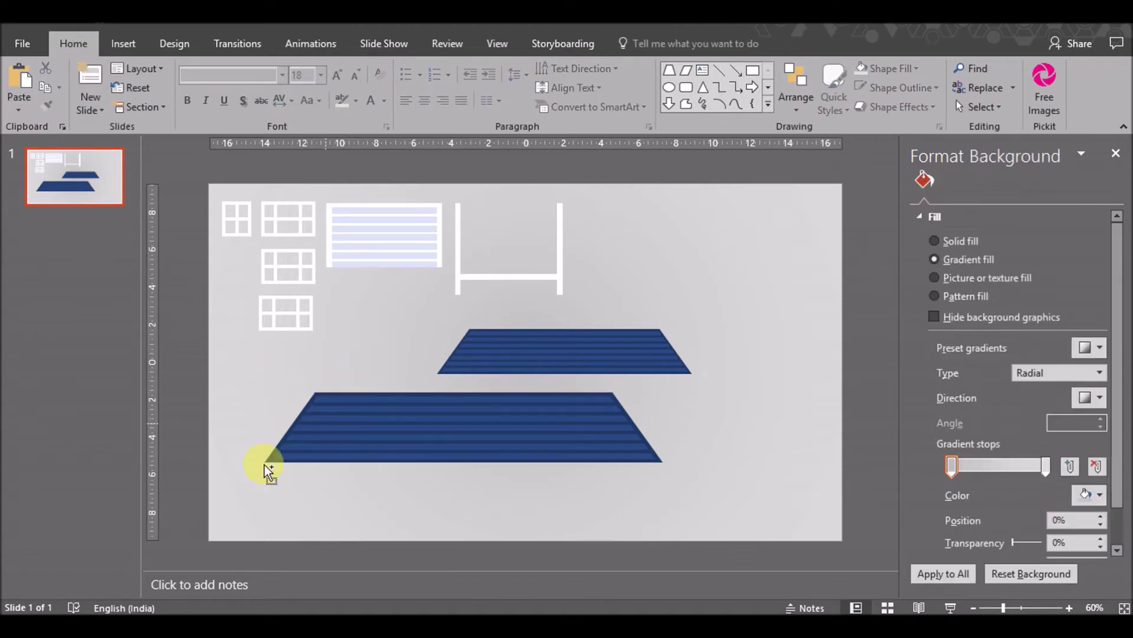
drag(237, 497, 728, 381)
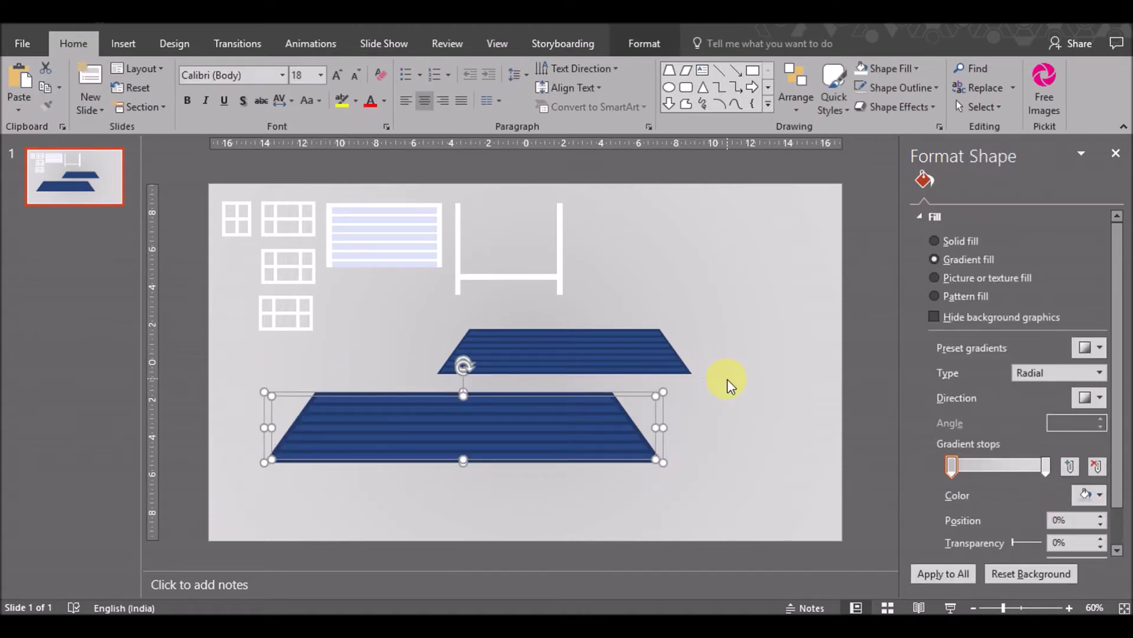
click(612, 334)
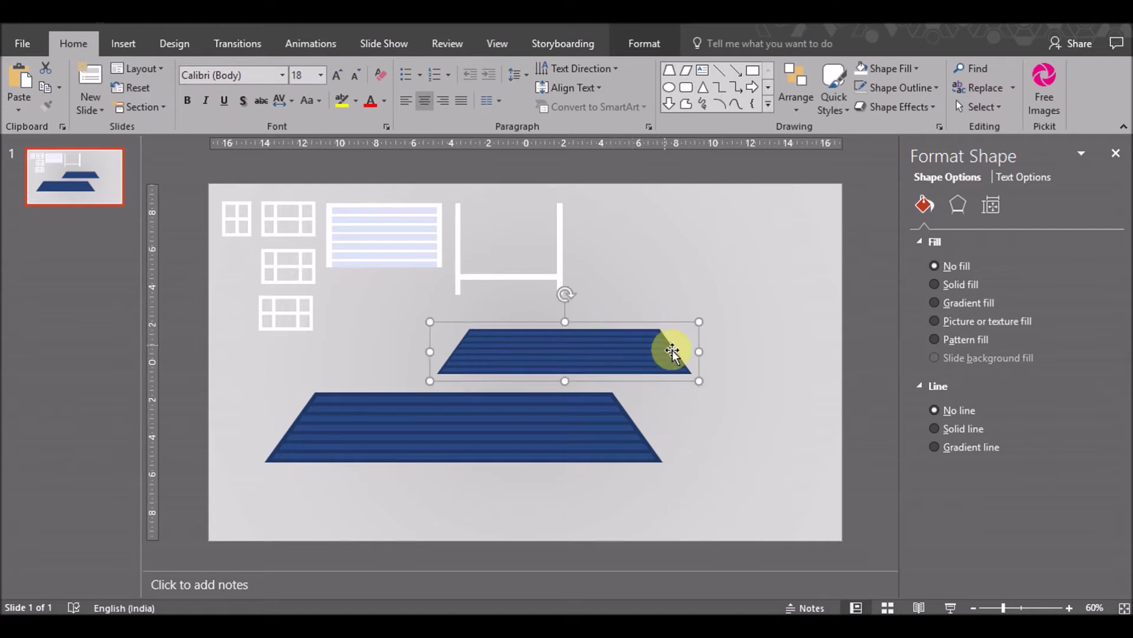
drag(541, 421, 682, 238)
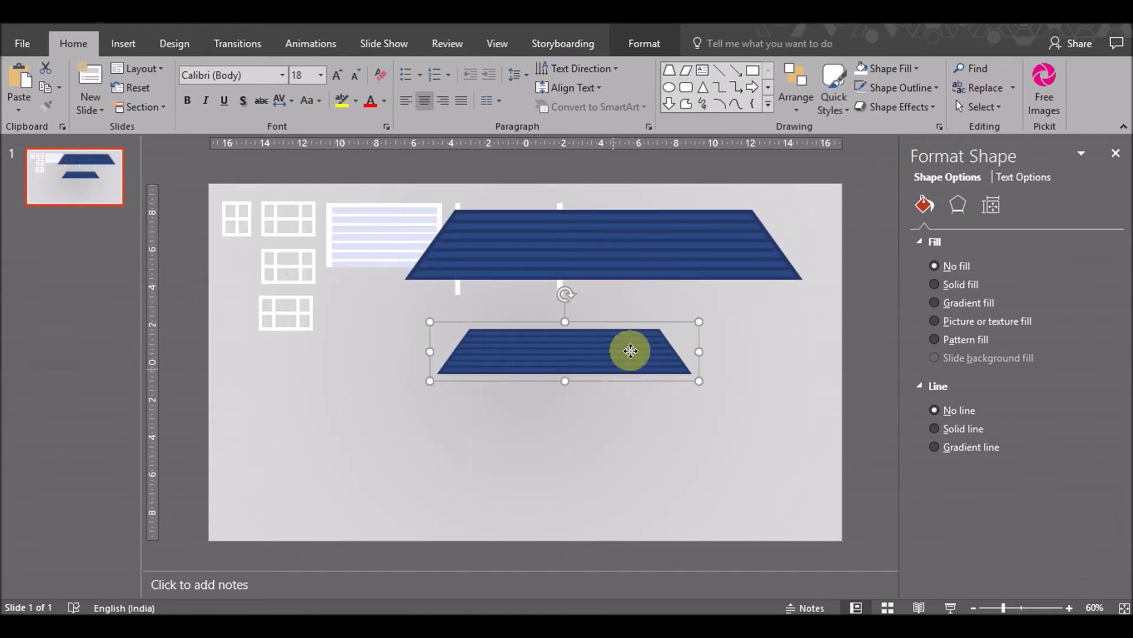
drag(628, 349, 740, 305)
click(577, 415)
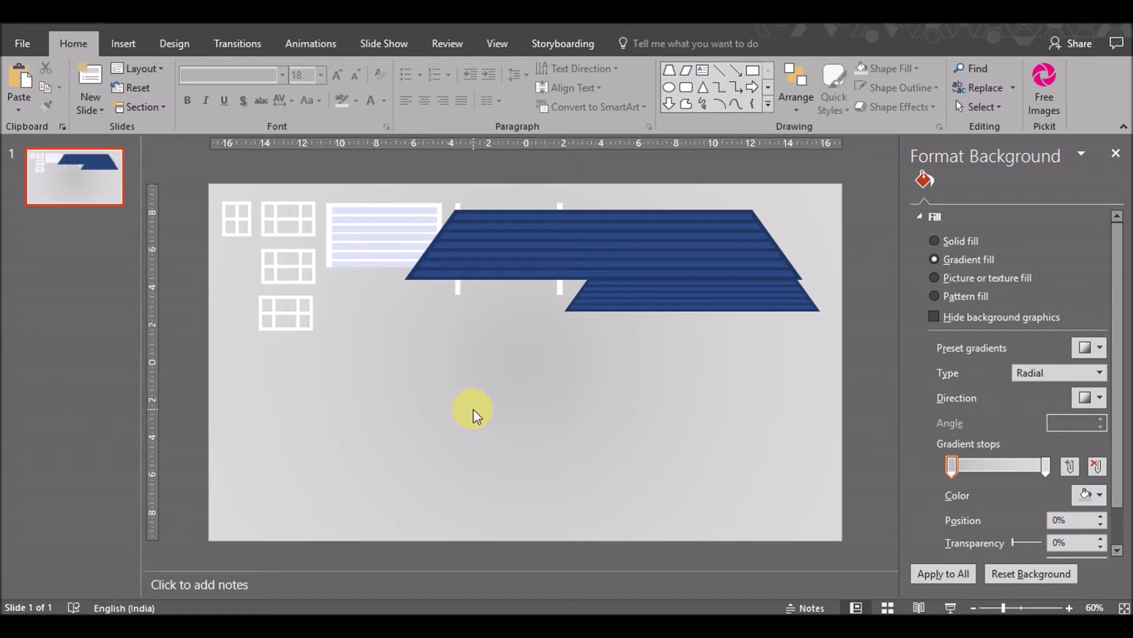
click(124, 43)
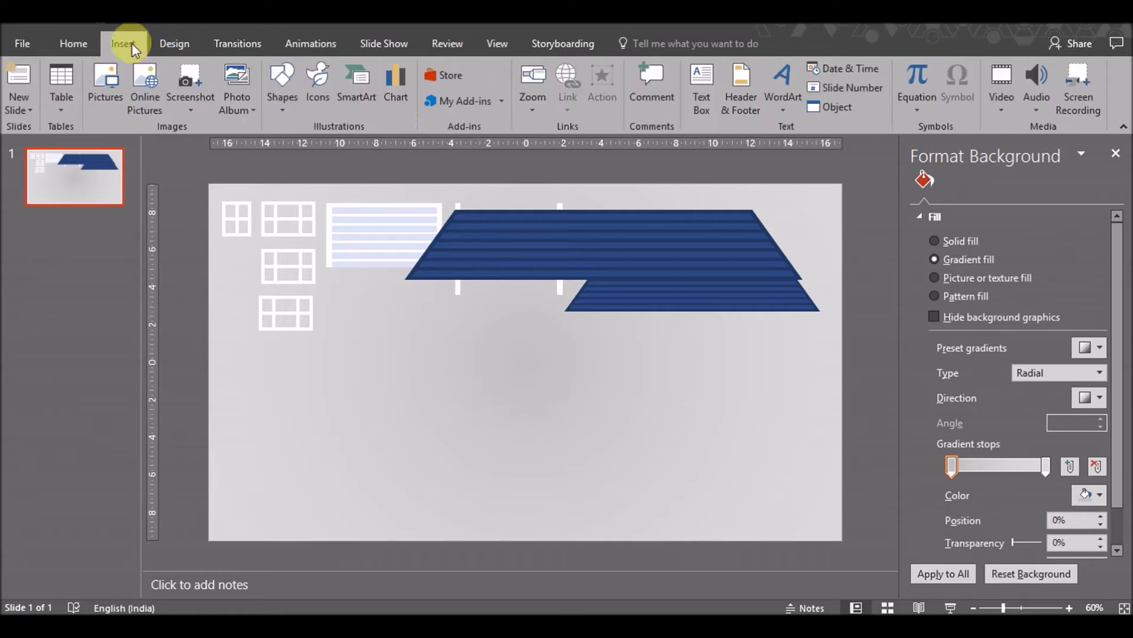
click(282, 94)
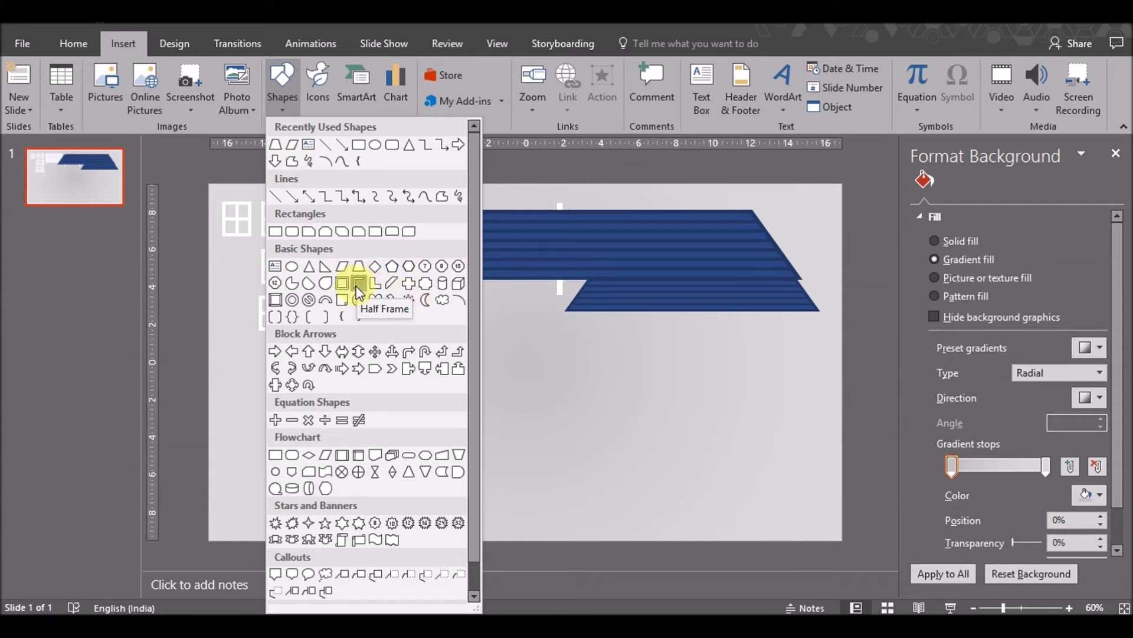
click(359, 284)
drag(404, 368, 519, 410)
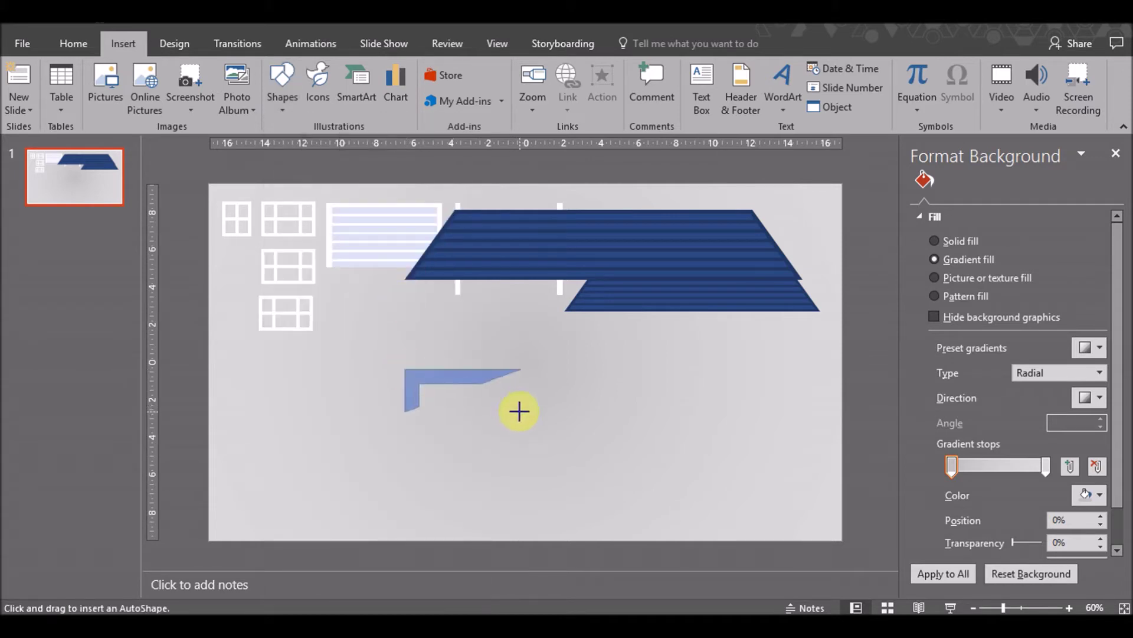
key(ctrl+z)
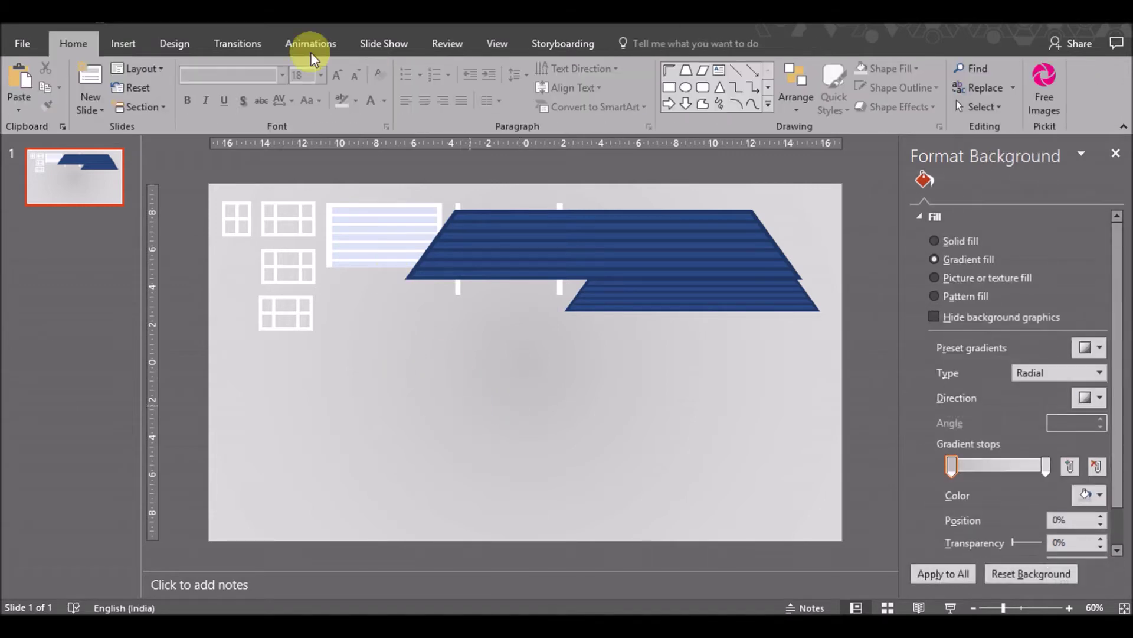
click(142, 46)
click(289, 109)
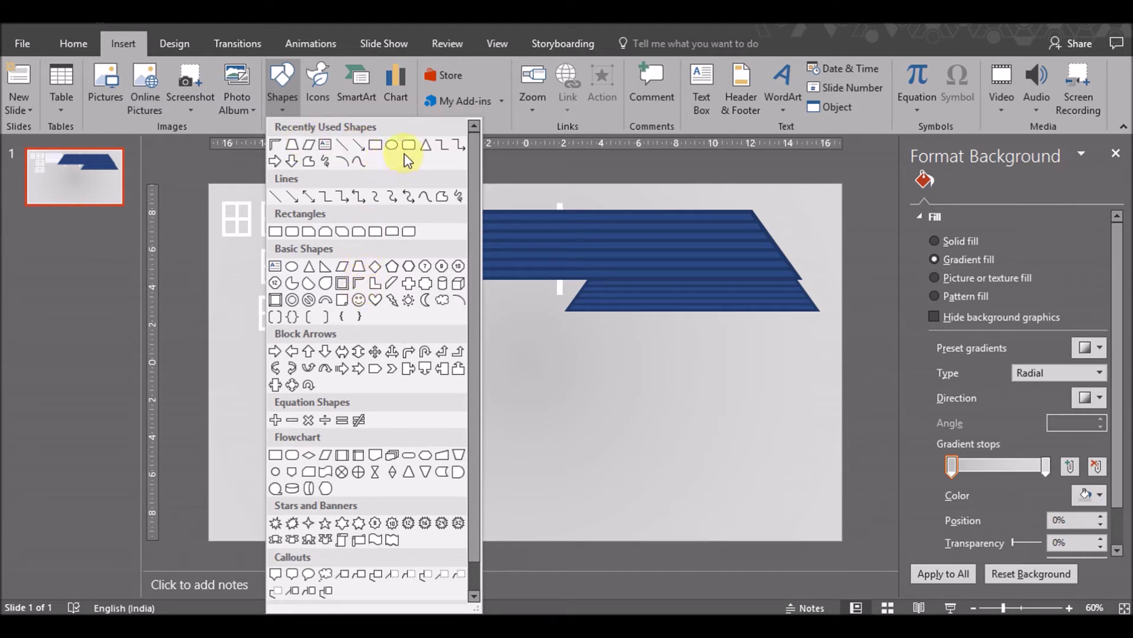
click(376, 146)
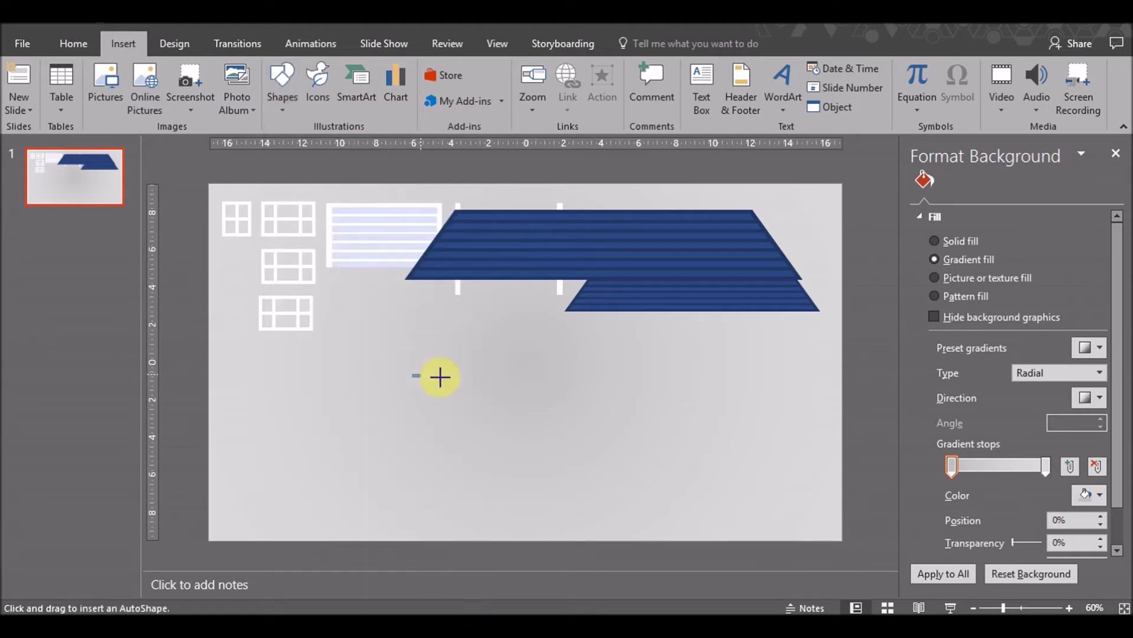
drag(439, 377, 531, 378)
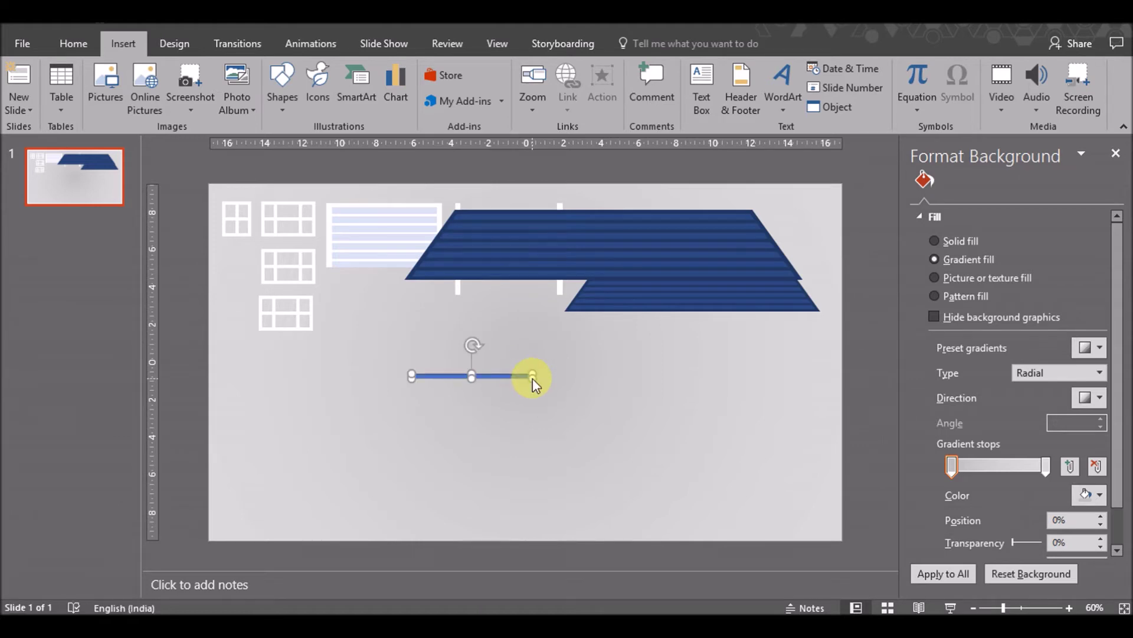
key(Escape)
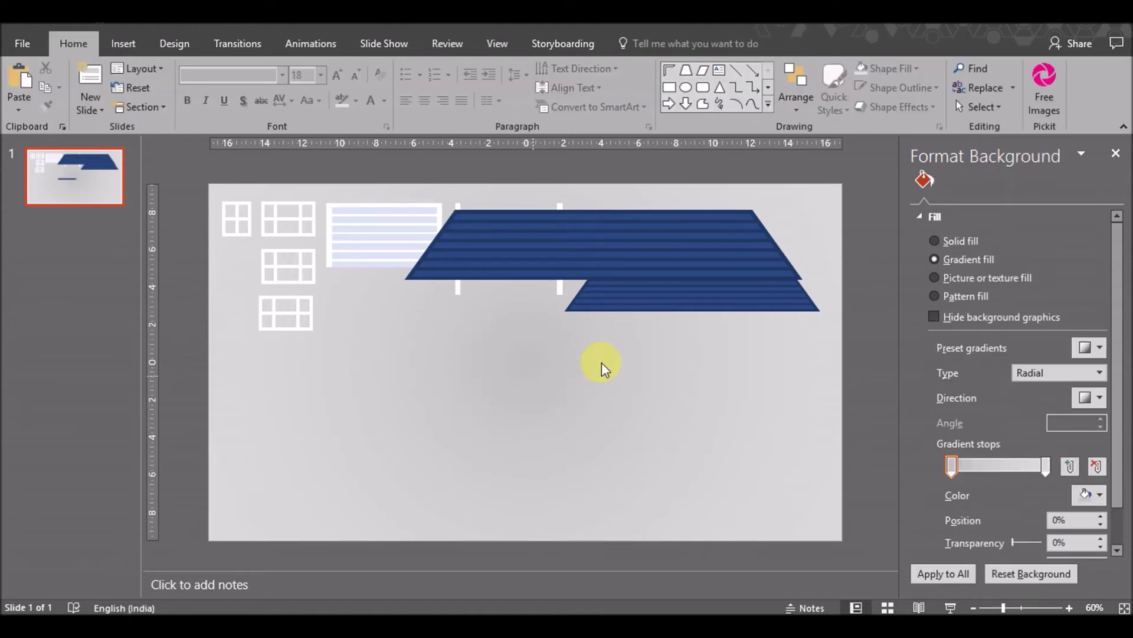
click(108, 43)
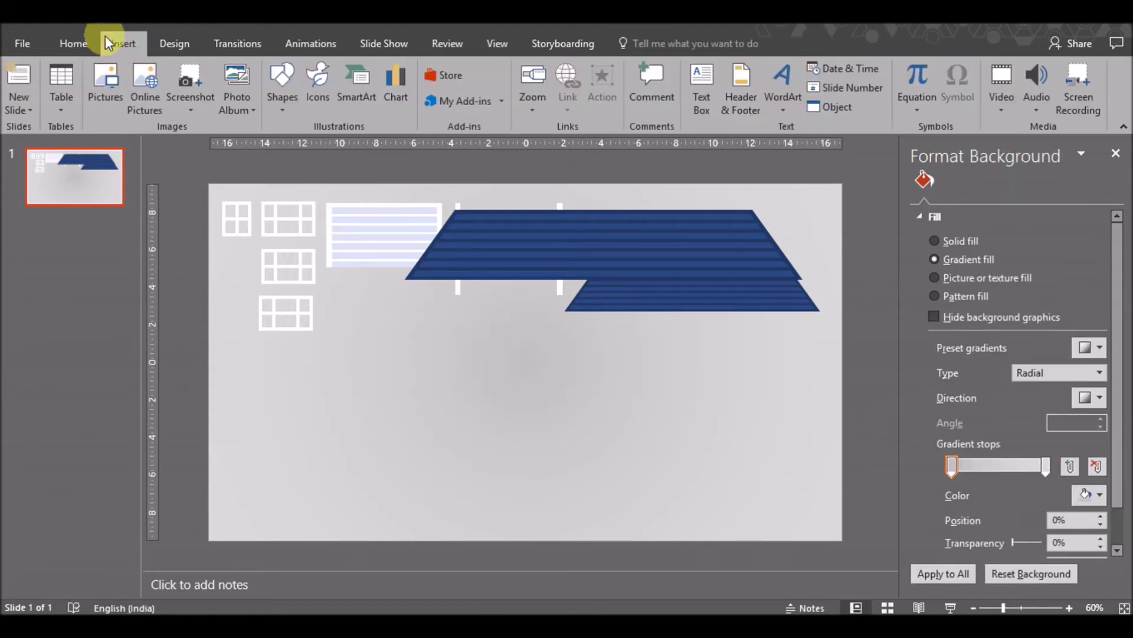
Draw a pentagon arrow and rotate it left 90° so its point faces up
click(283, 97)
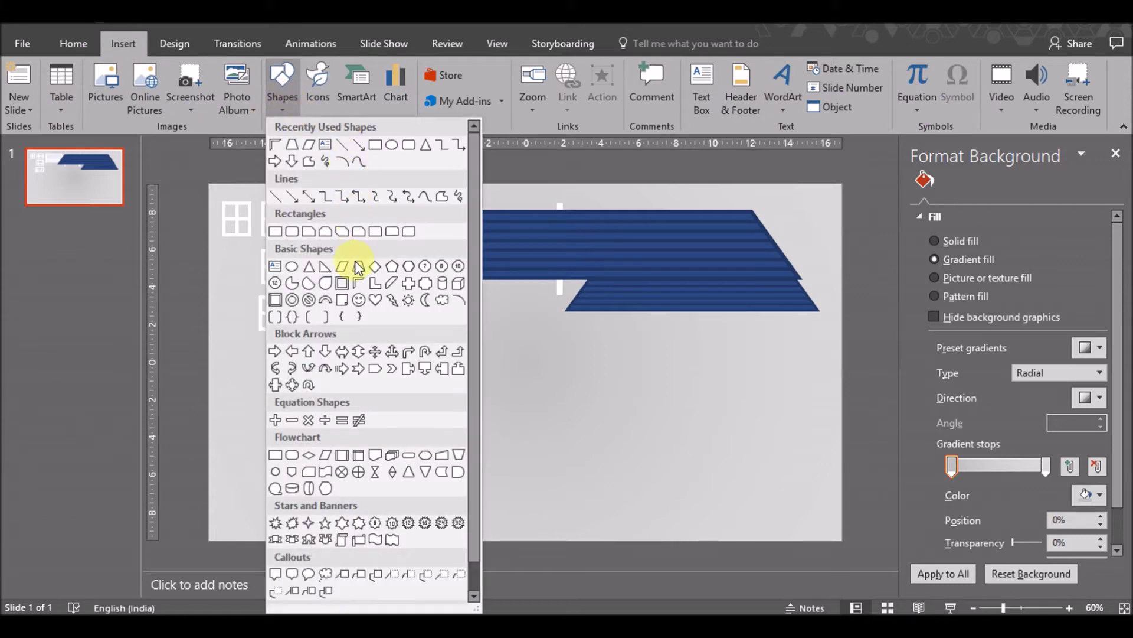
click(377, 376)
drag(508, 362, 604, 479)
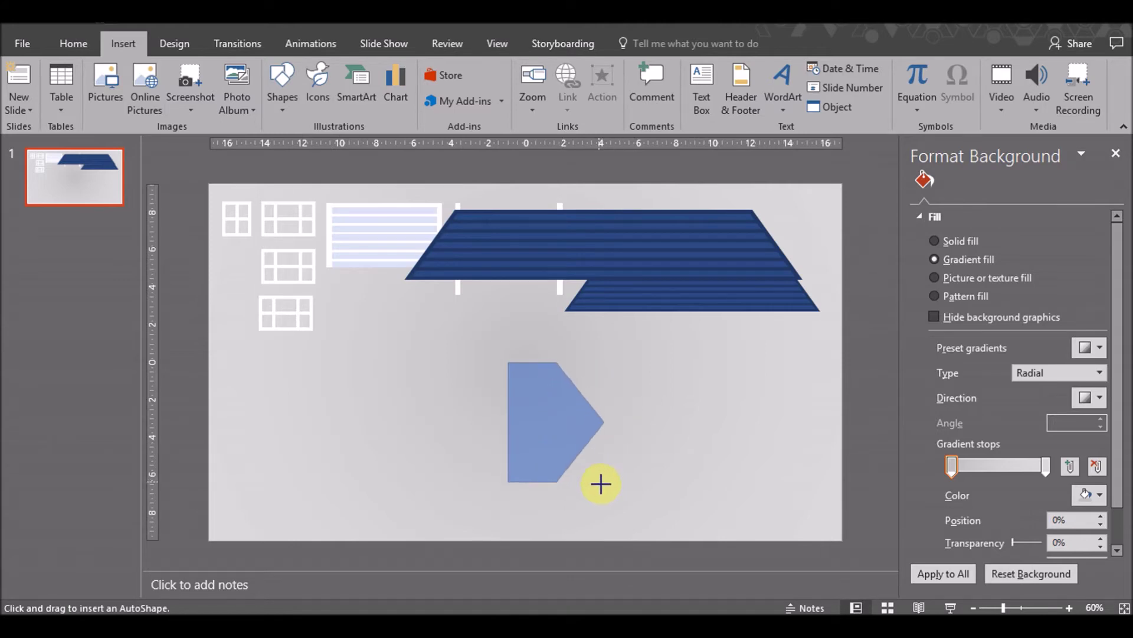
drag(598, 480, 604, 491)
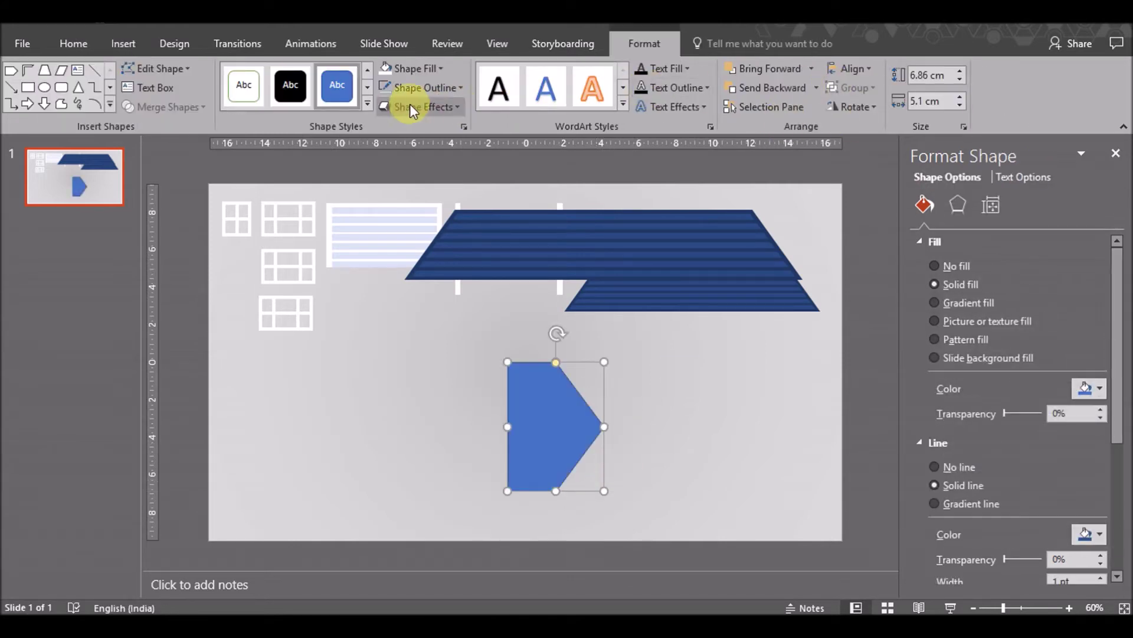
click(853, 107)
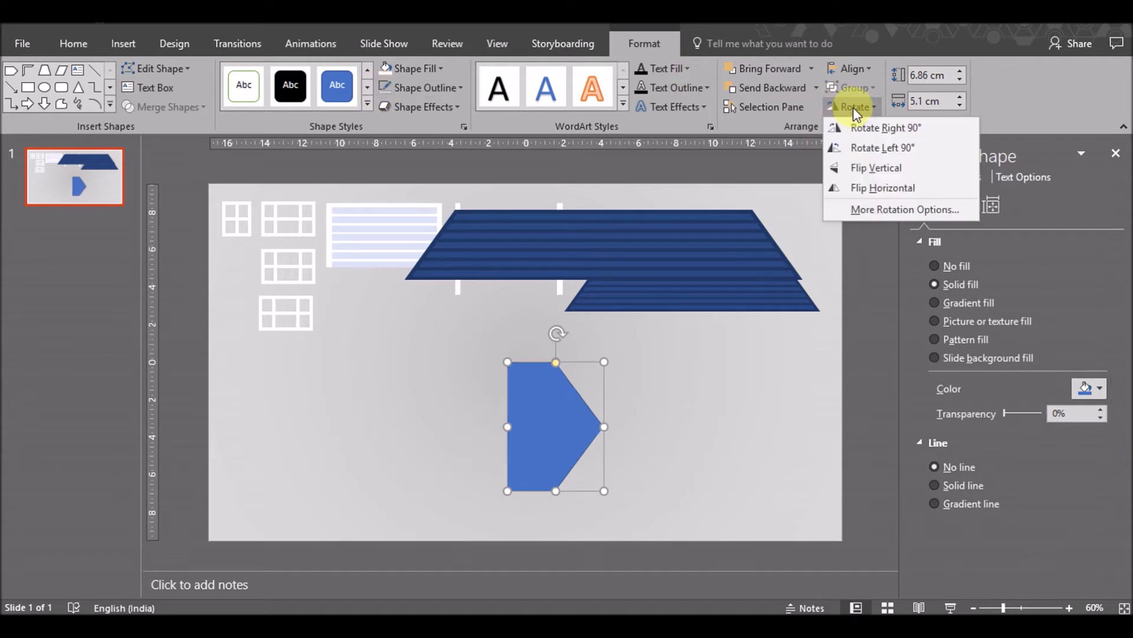
click(884, 149)
Resize the pentagon to 7.04 × 4.82 cm and place it under the roofs
drag(559, 400, 520, 367)
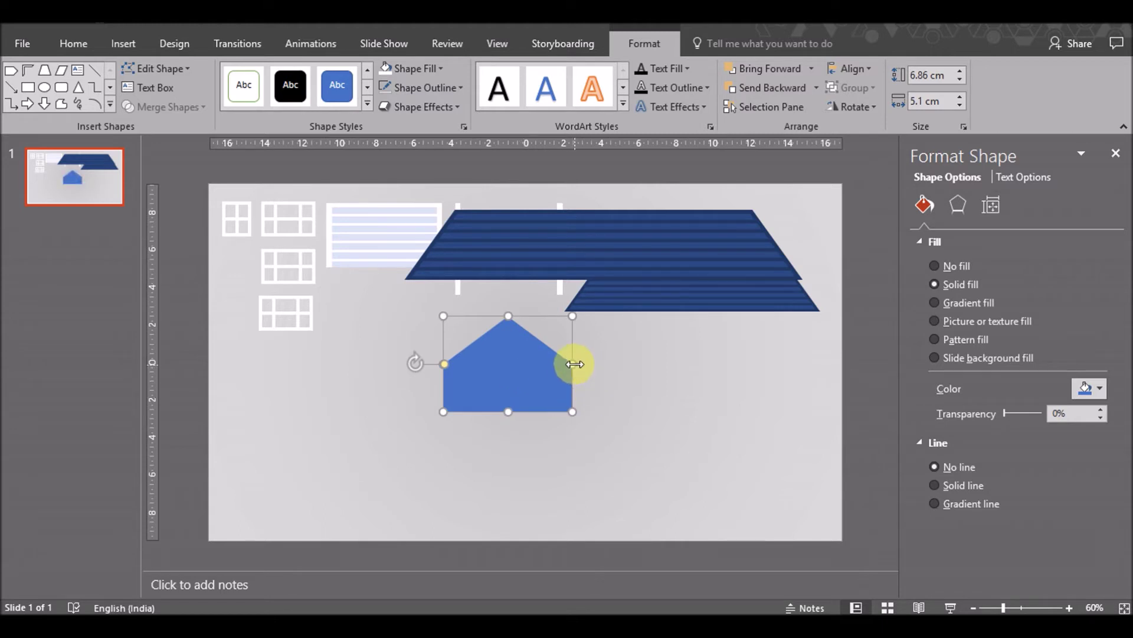
drag(574, 364, 633, 360)
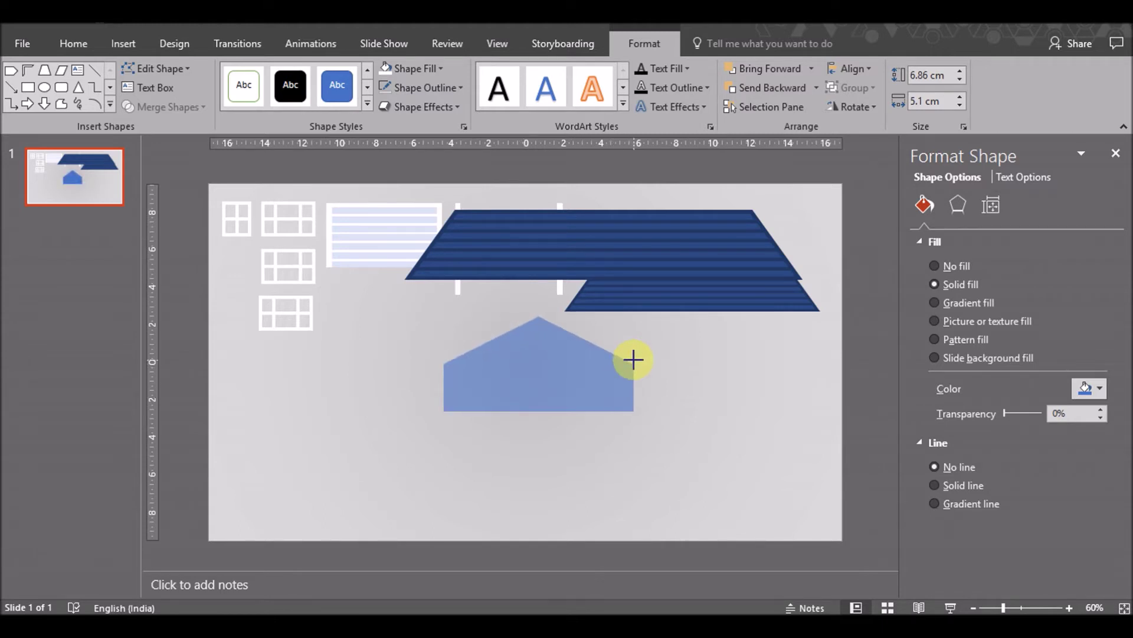
mouse_move(549, 380)
mouse_down()
mouse_move(588, 385)
mouse_move(578, 457)
mouse_up()
drag(673, 391, 682, 391)
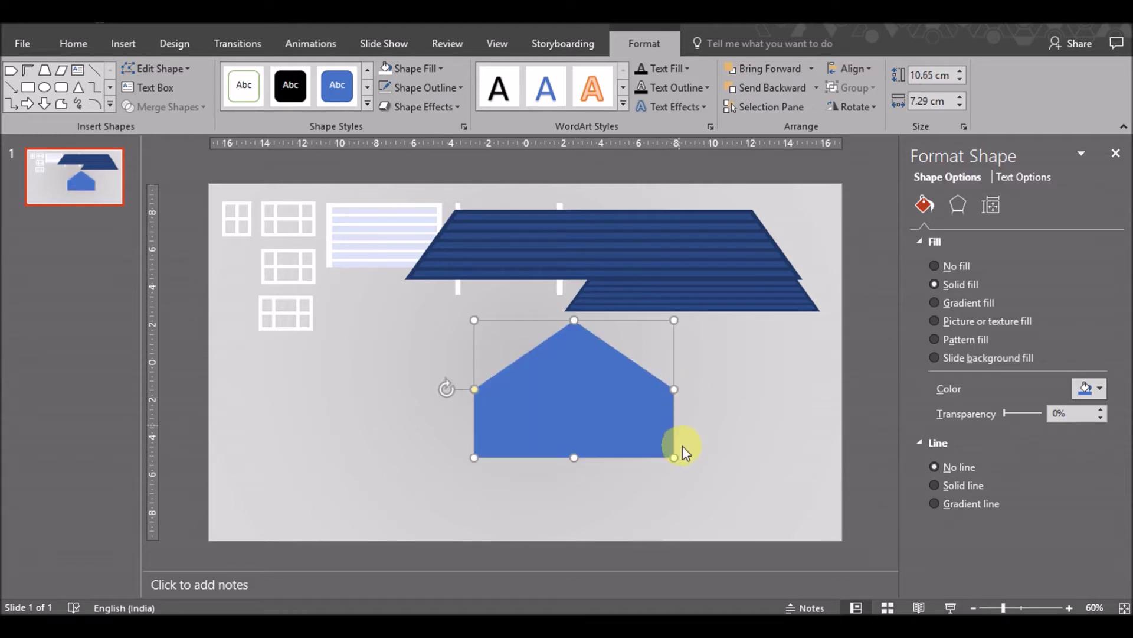
drag(674, 458, 603, 402)
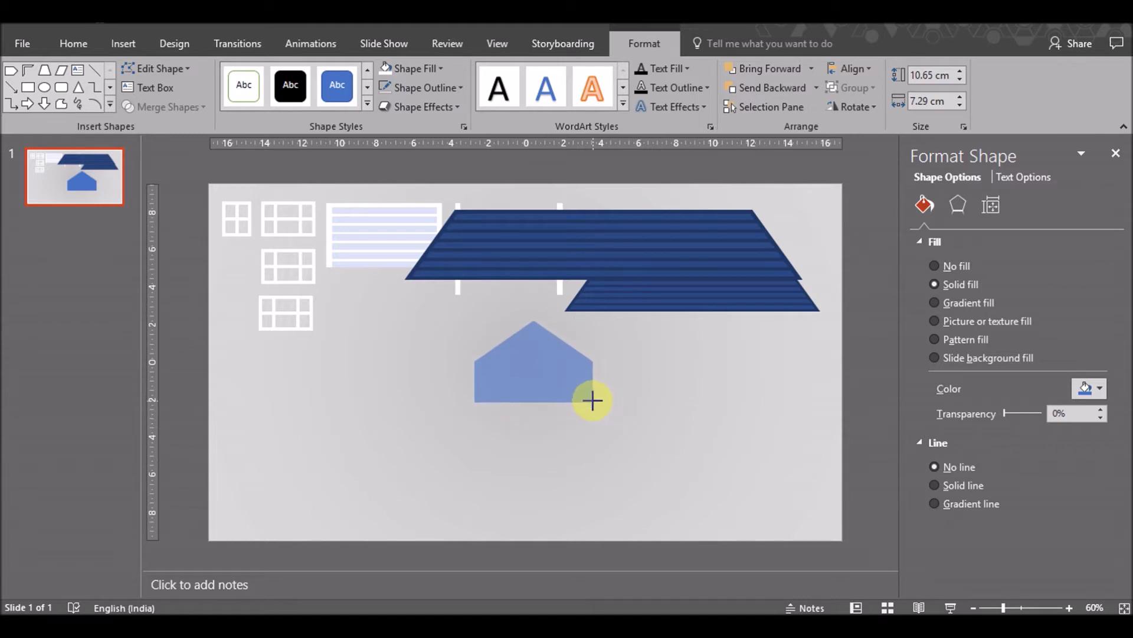
mouse_move(592, 400)
mouse_down()
mouse_move(615, 402)
mouse_move(575, 390)
mouse_move(561, 406)
mouse_up()
click(697, 387)
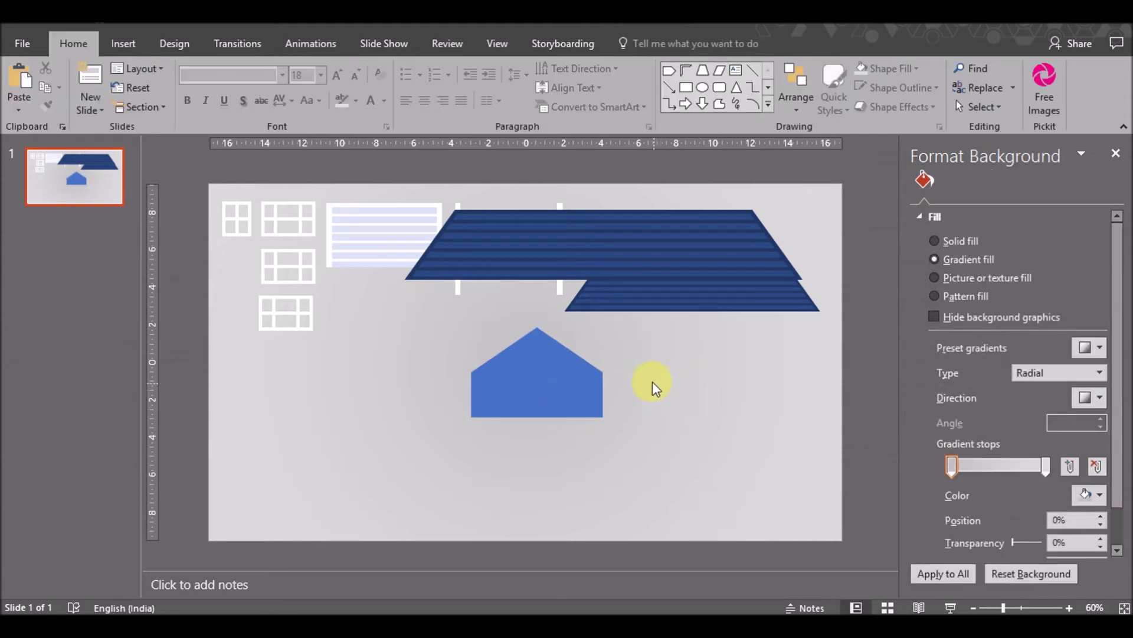
click(551, 367)
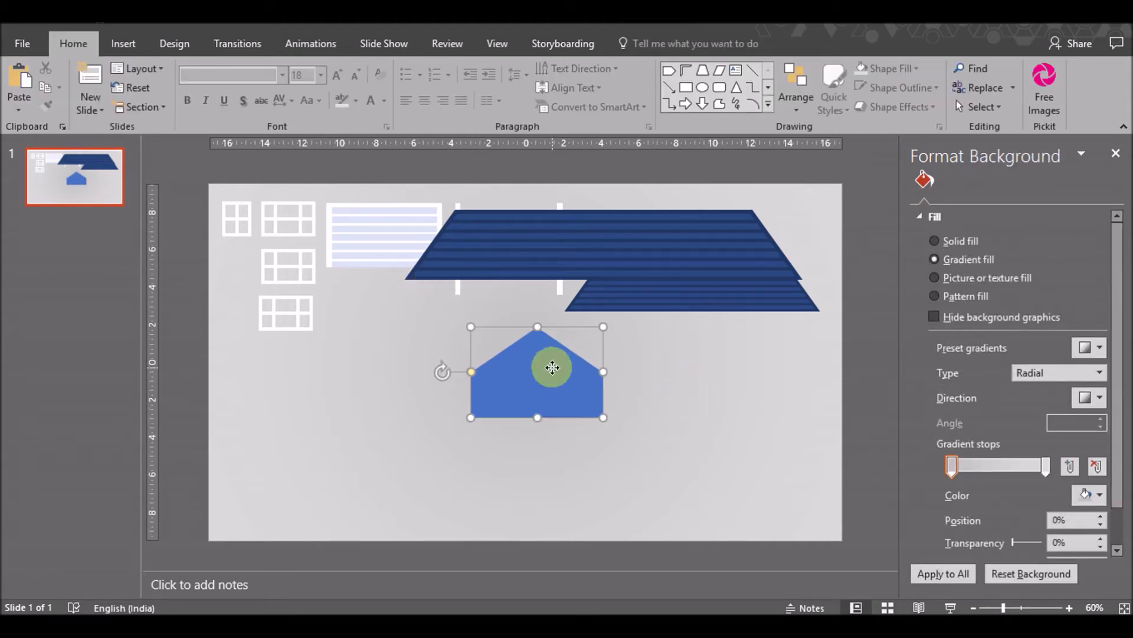
drag(472, 374, 472, 360)
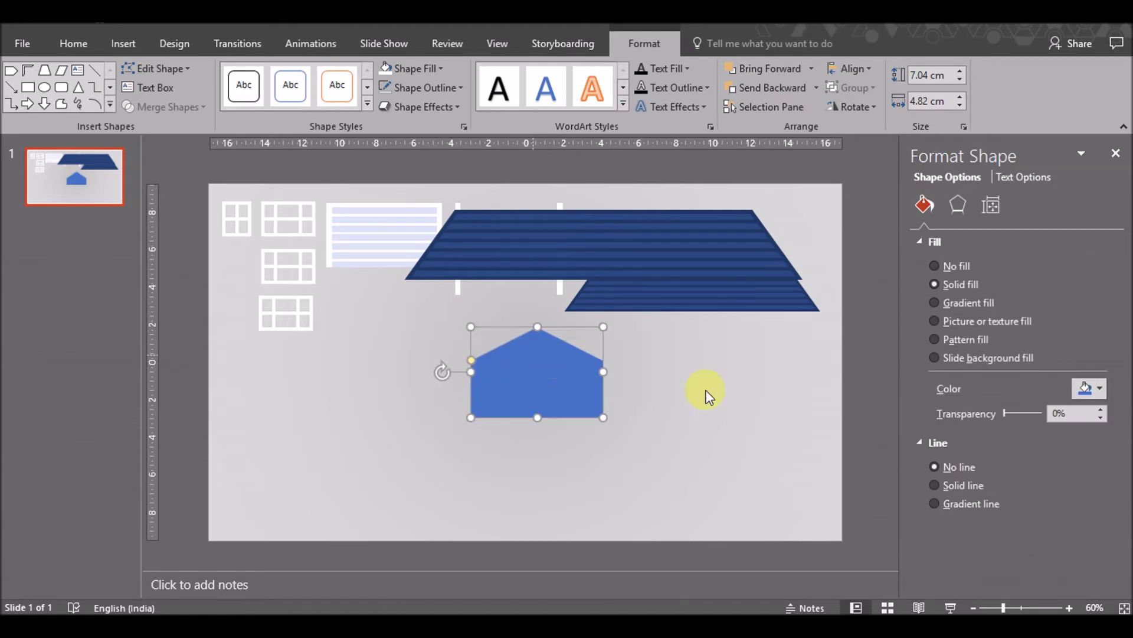
click(399, 261)
click(123, 43)
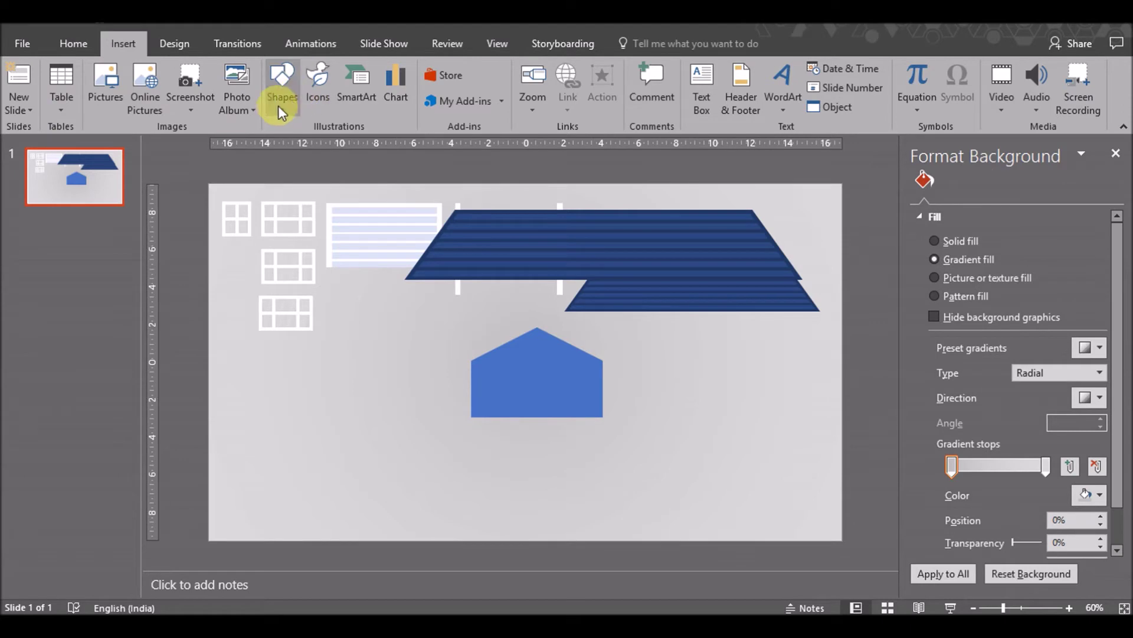
Draw a thin rectangle bar with no outline and a height of 0.2 cm
click(283, 98)
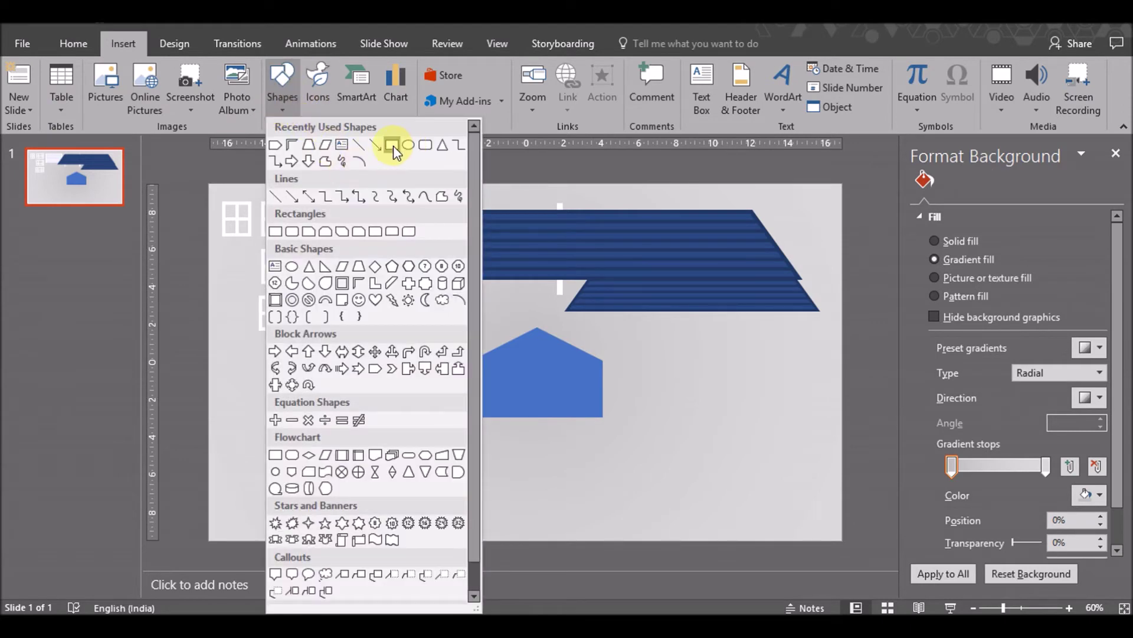
click(393, 146)
drag(549, 324, 668, 315)
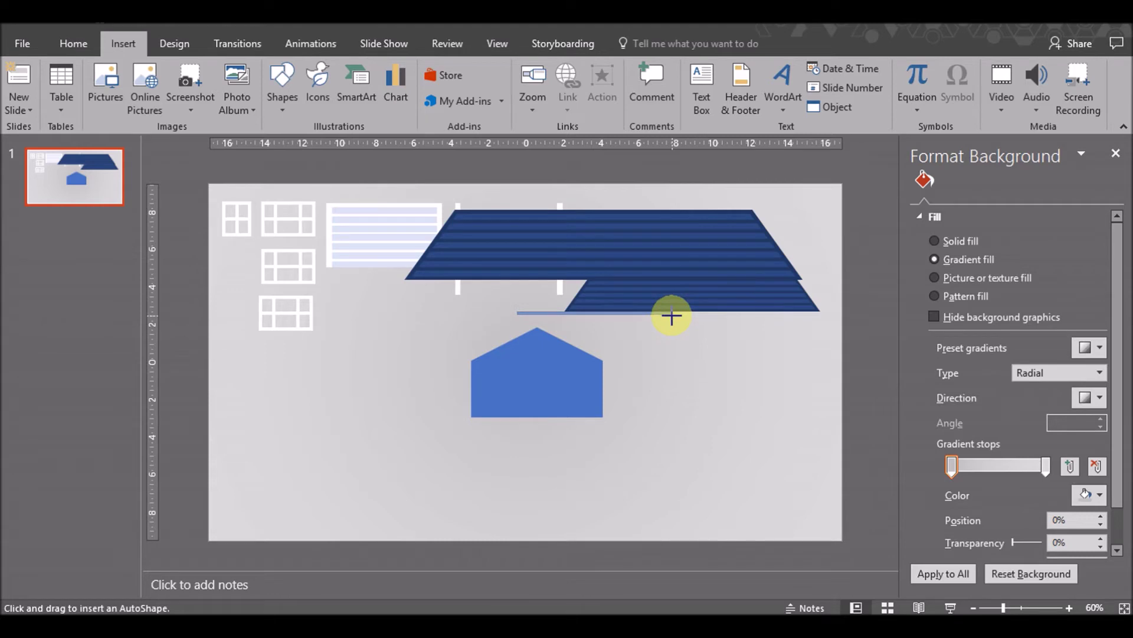
drag(680, 317, 682, 313)
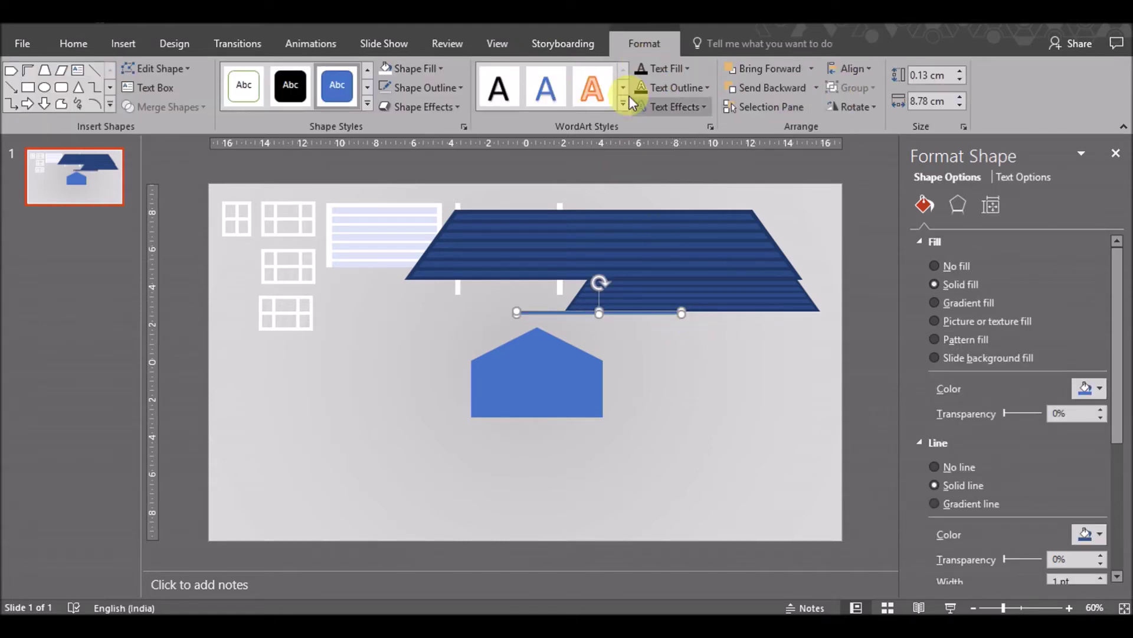
click(389, 86)
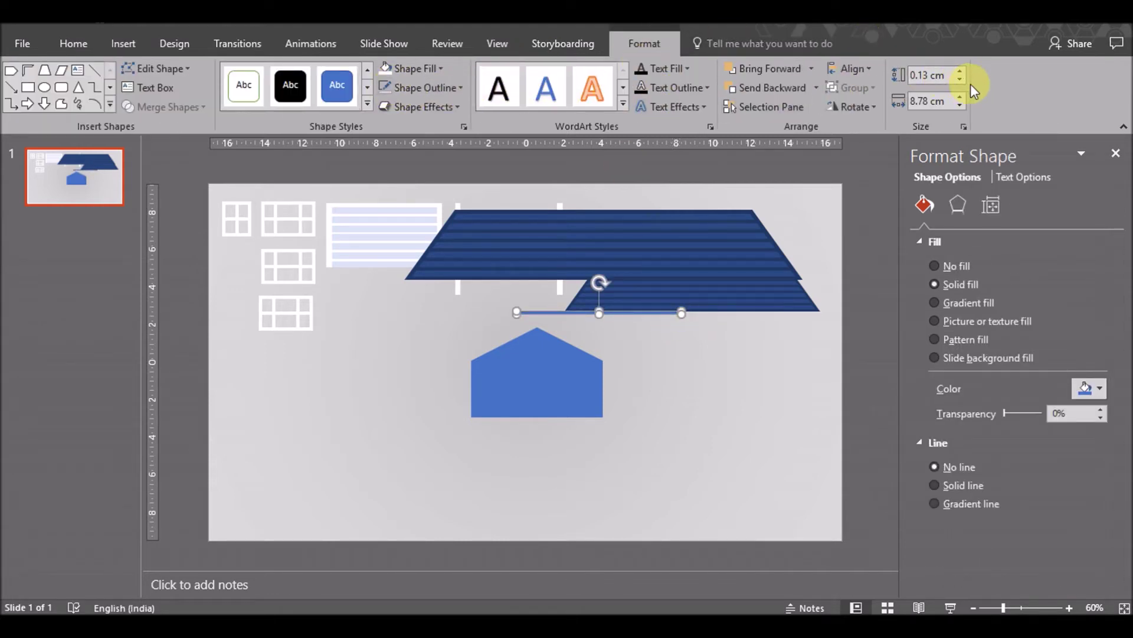
click(961, 71)
click(959, 69)
click(960, 78)
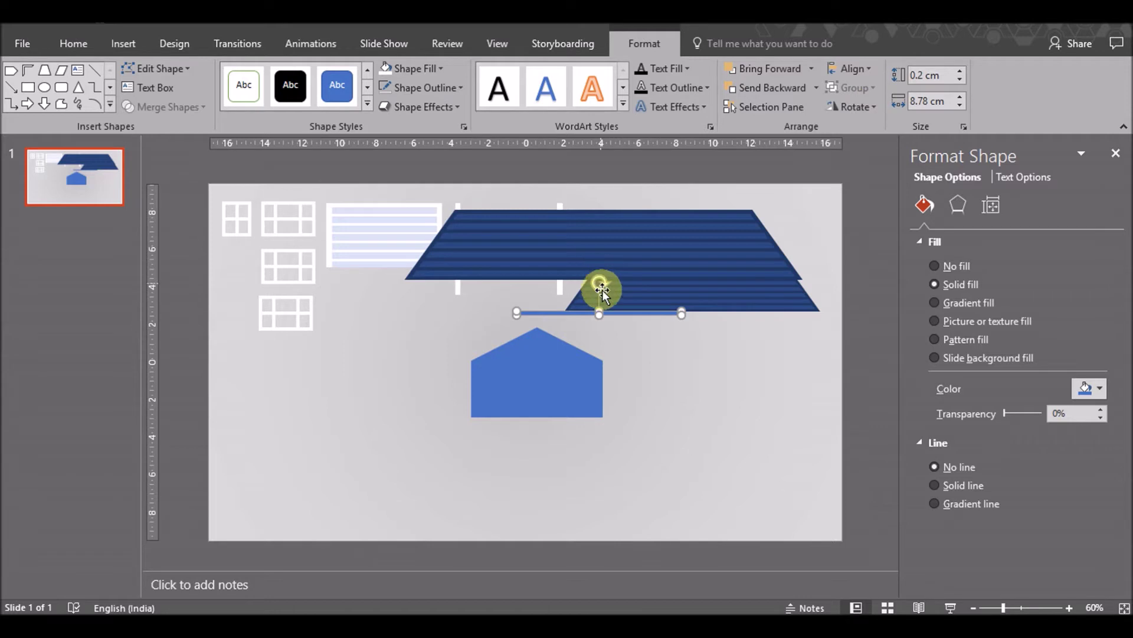
Tilt the bar and move it onto the house's right roof slope
drag(600, 285, 627, 270)
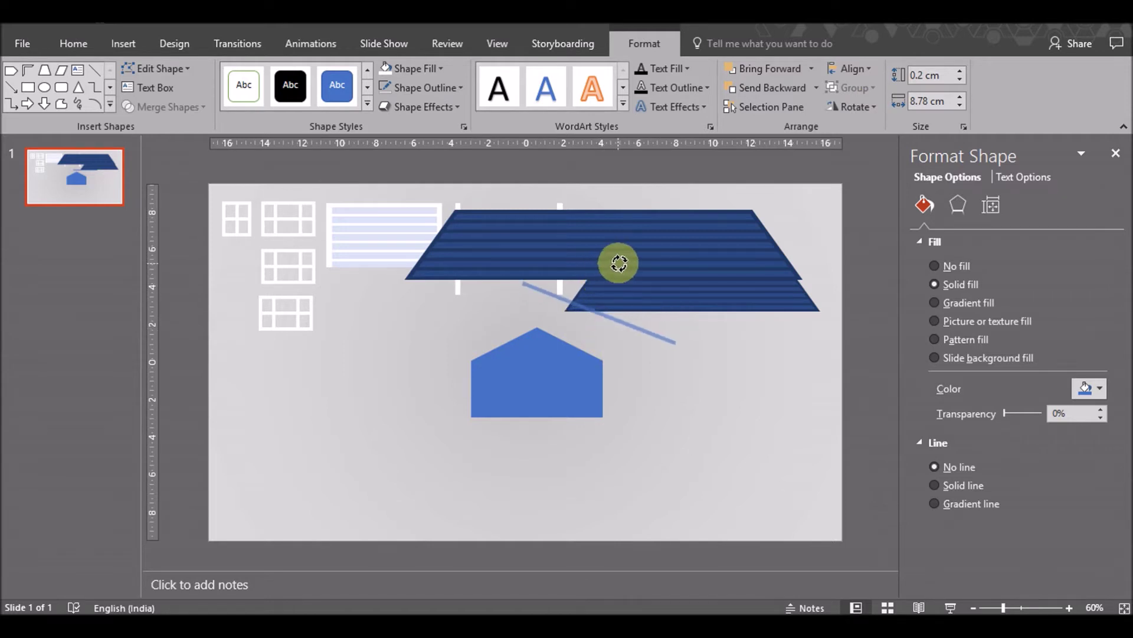
drag(627, 271, 621, 265)
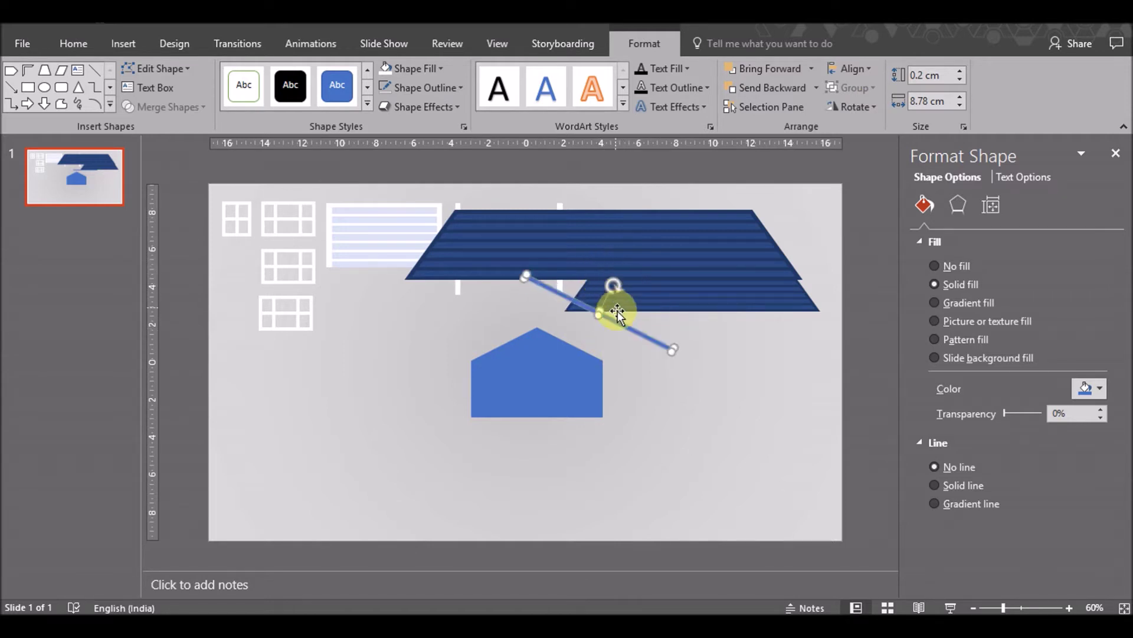
drag(619, 329, 627, 361)
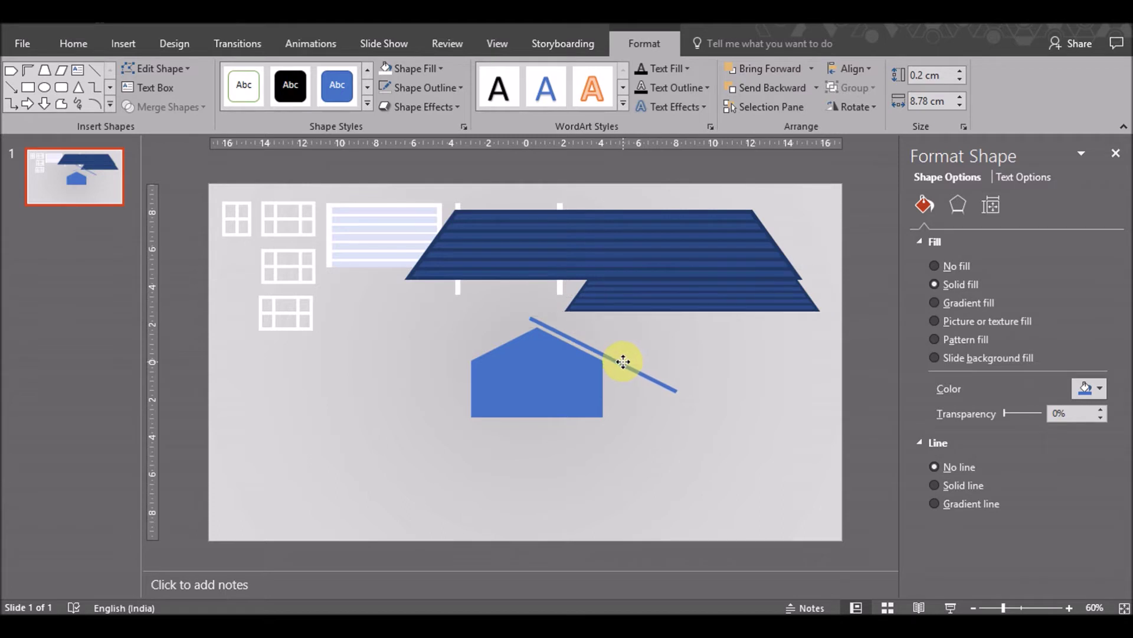
drag(624, 361, 608, 358)
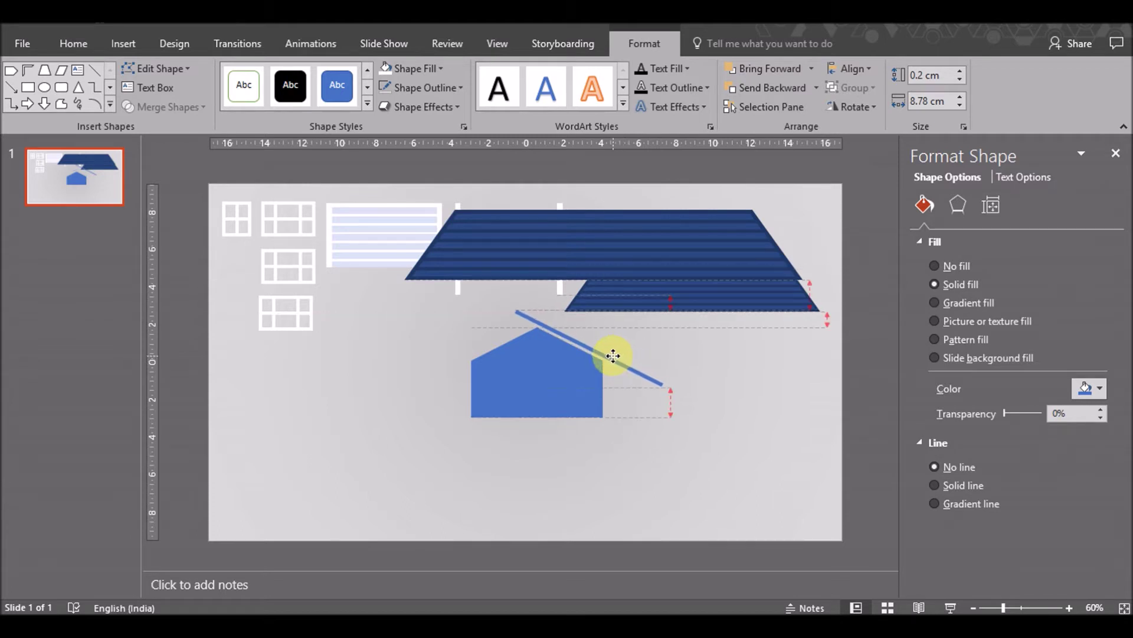
drag(608, 358, 620, 364)
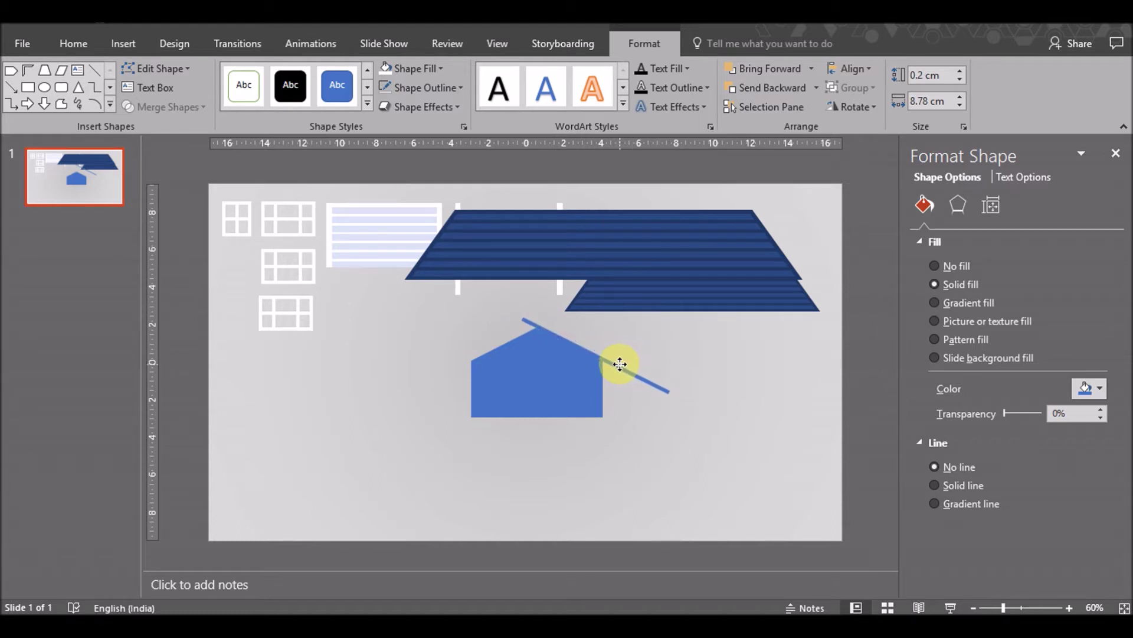
Reduce the roof bar's width to 5.2 cm
click(963, 105)
click(962, 106)
click(962, 105)
click(962, 105)
click(963, 105)
click(963, 105)
click(962, 105)
click(963, 105)
click(962, 104)
click(962, 105)
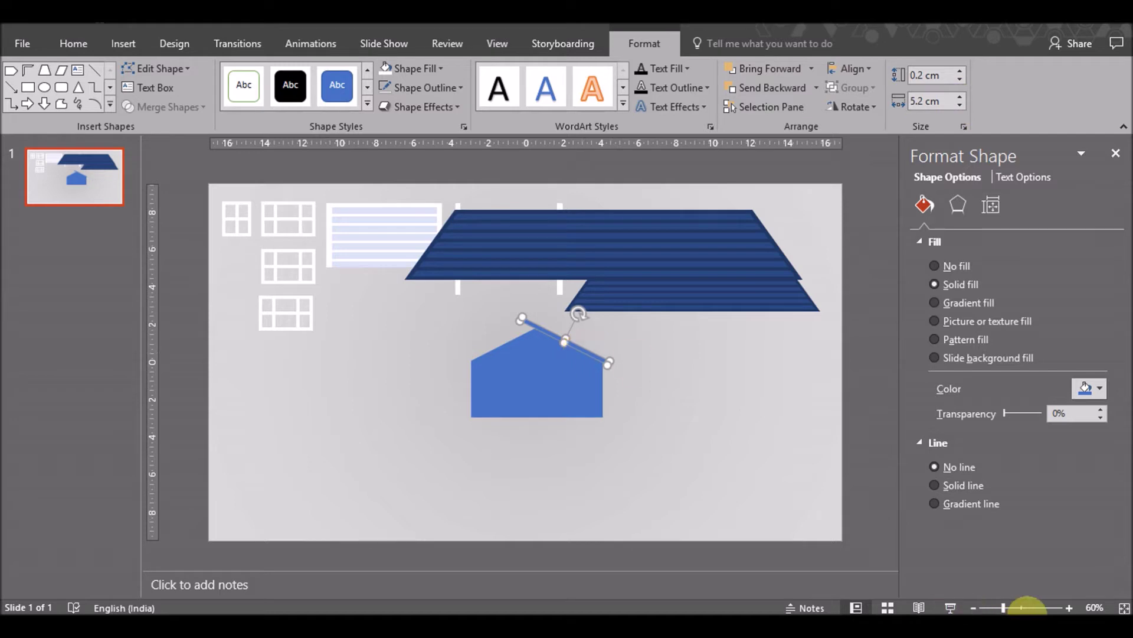
click(1070, 608)
click(1070, 608)
click(1069, 608)
click(1070, 608)
click(1070, 608)
click(1070, 608)
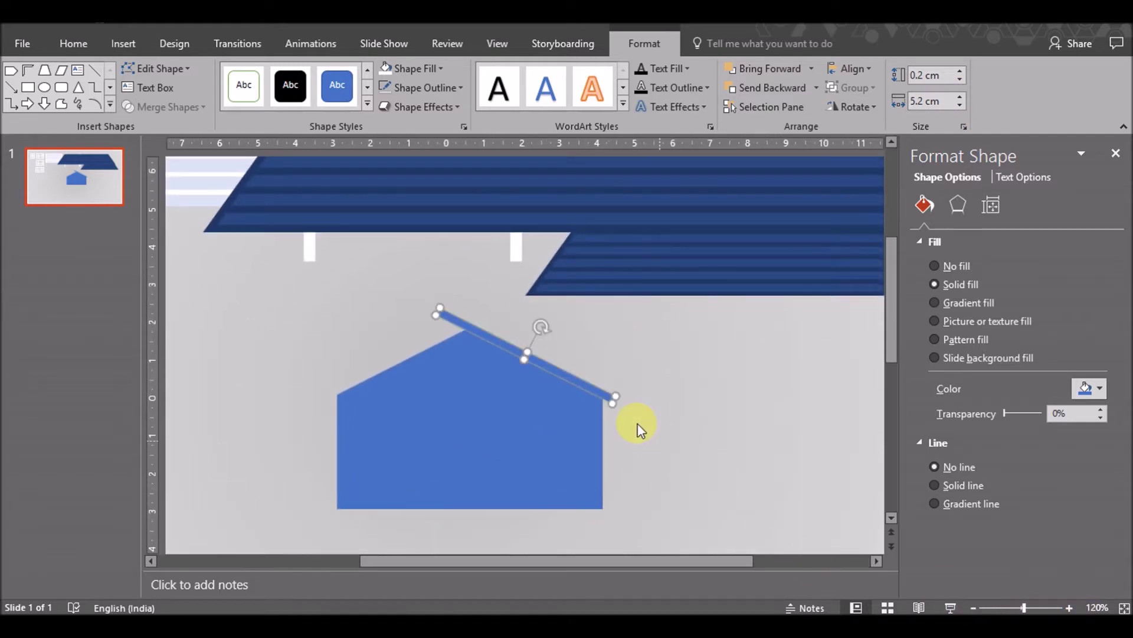
Fill the roof bar dark navy and nudge it along the roof edge
click(429, 67)
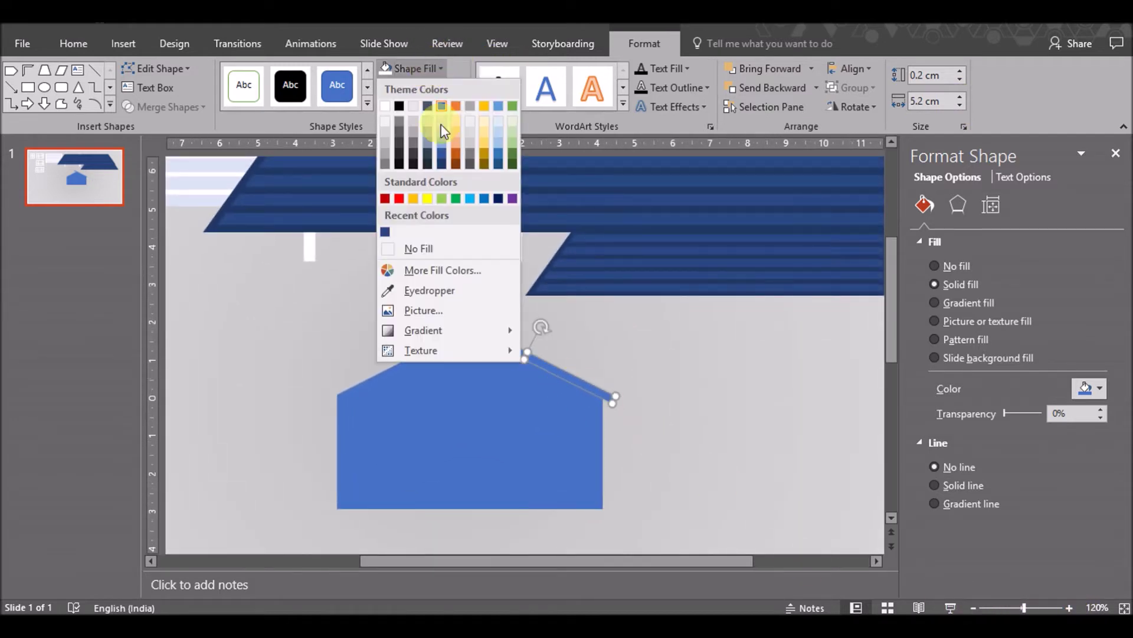
click(427, 158)
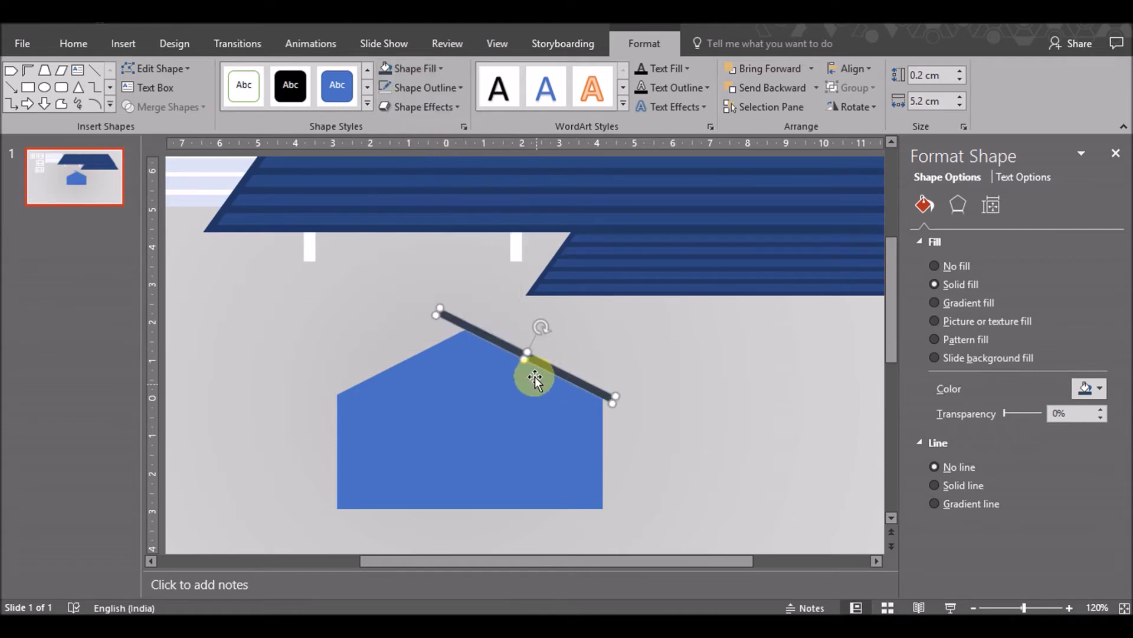
drag(539, 367, 576, 373)
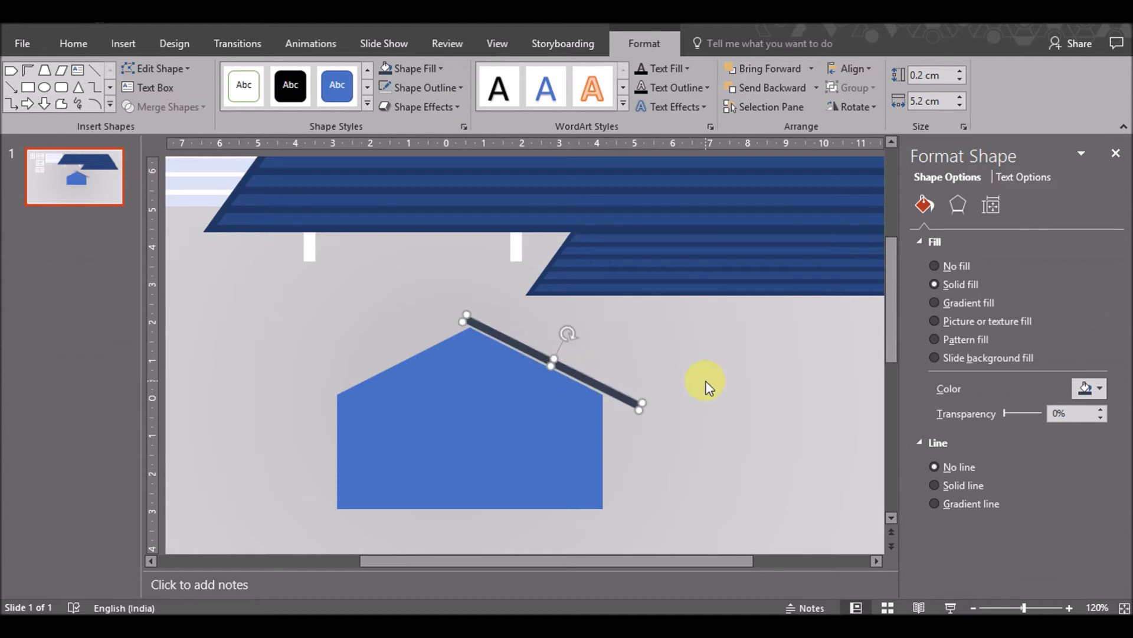
key(ctrl+Down)
key(ctrl+Down)
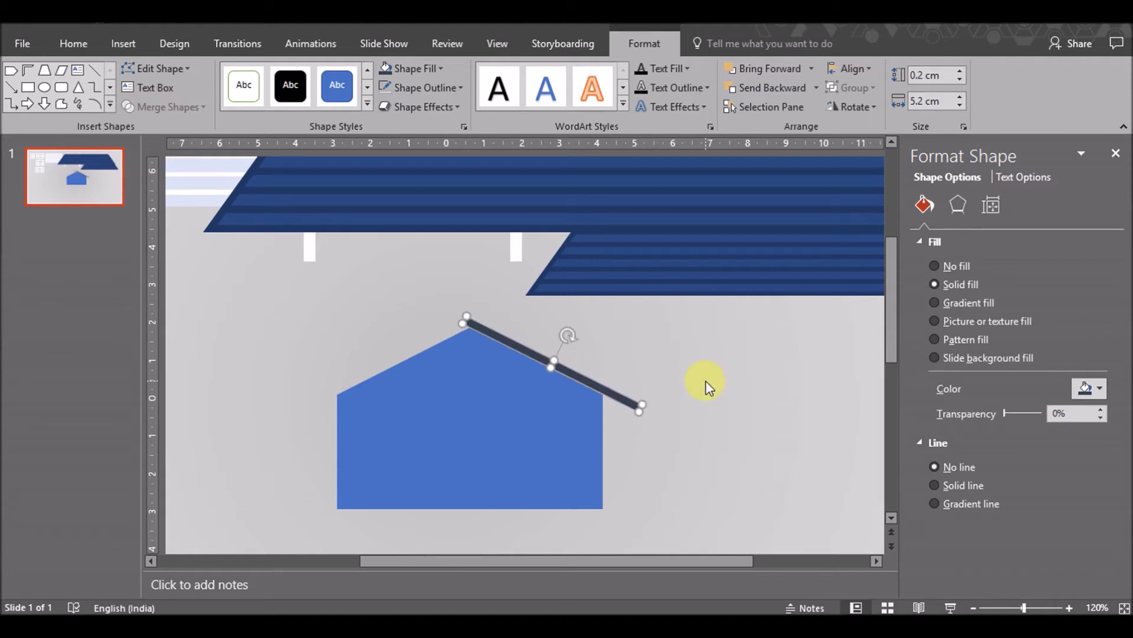
Set the bar's rotation to 27° so it follows the right roof slope
click(857, 118)
click(879, 208)
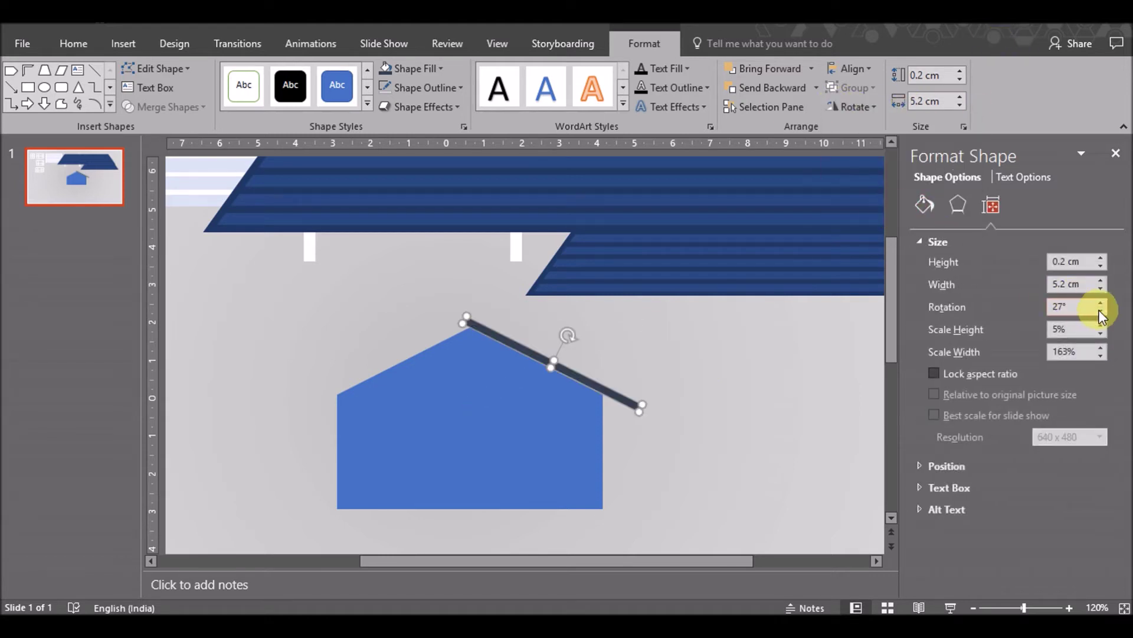
click(1102, 303)
click(1101, 312)
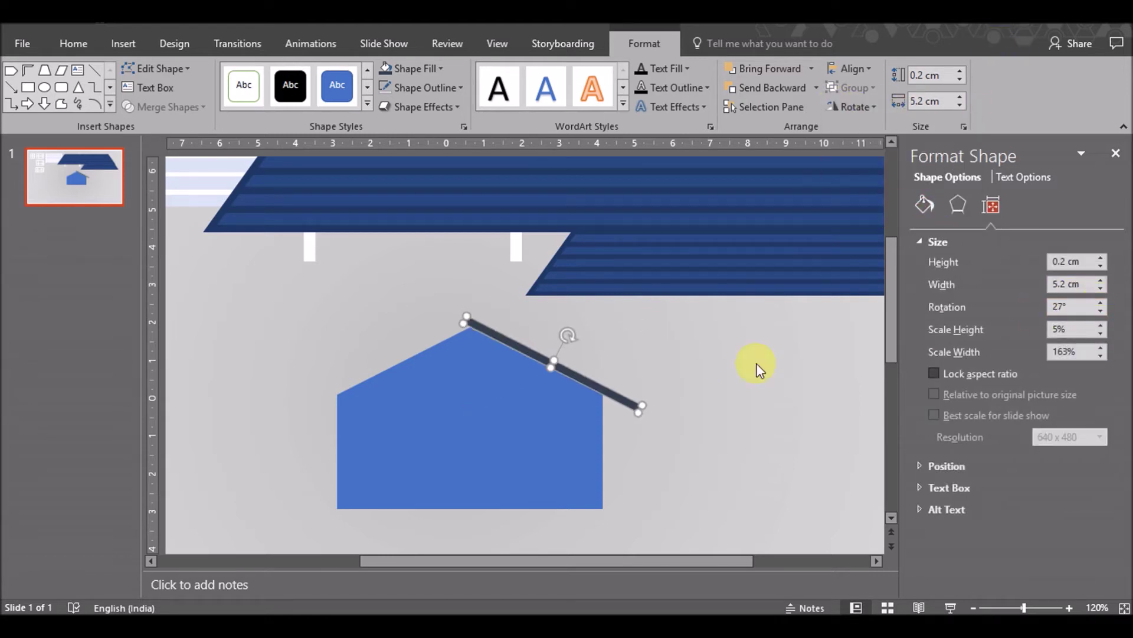
click(751, 399)
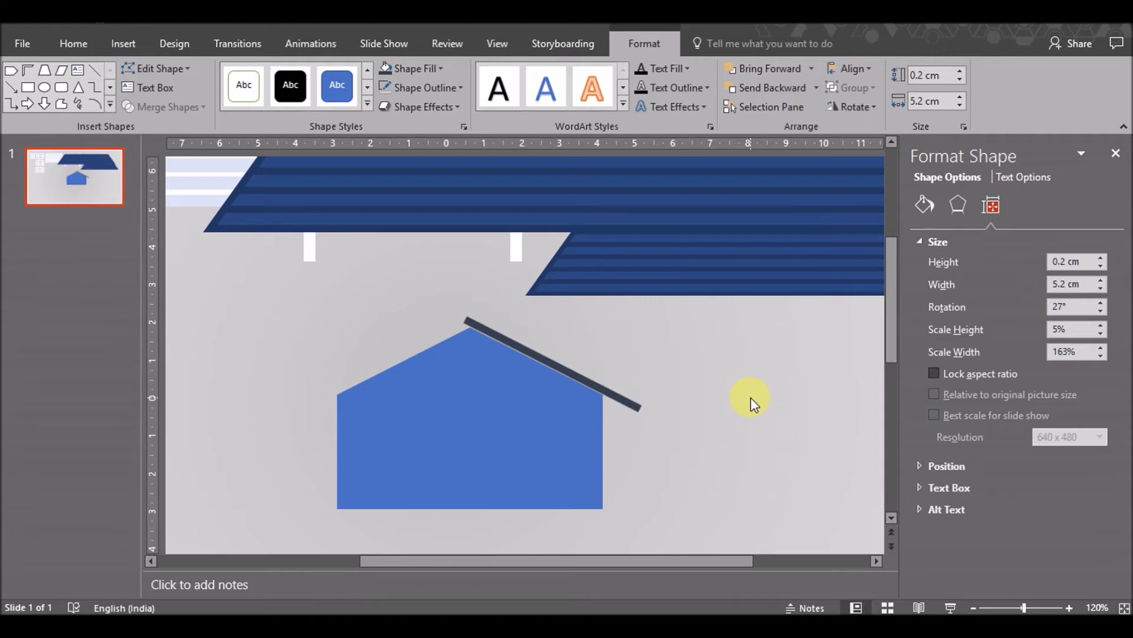
click(586, 381)
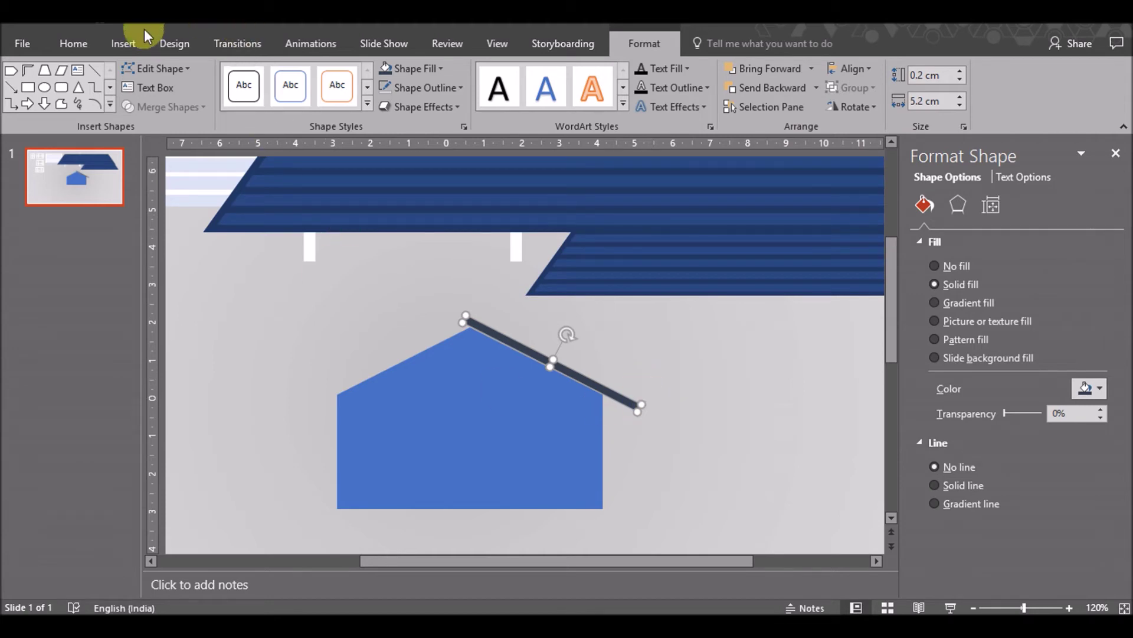
click(114, 44)
Draw a rectangle over the lower overhang of the dark roof line
click(282, 97)
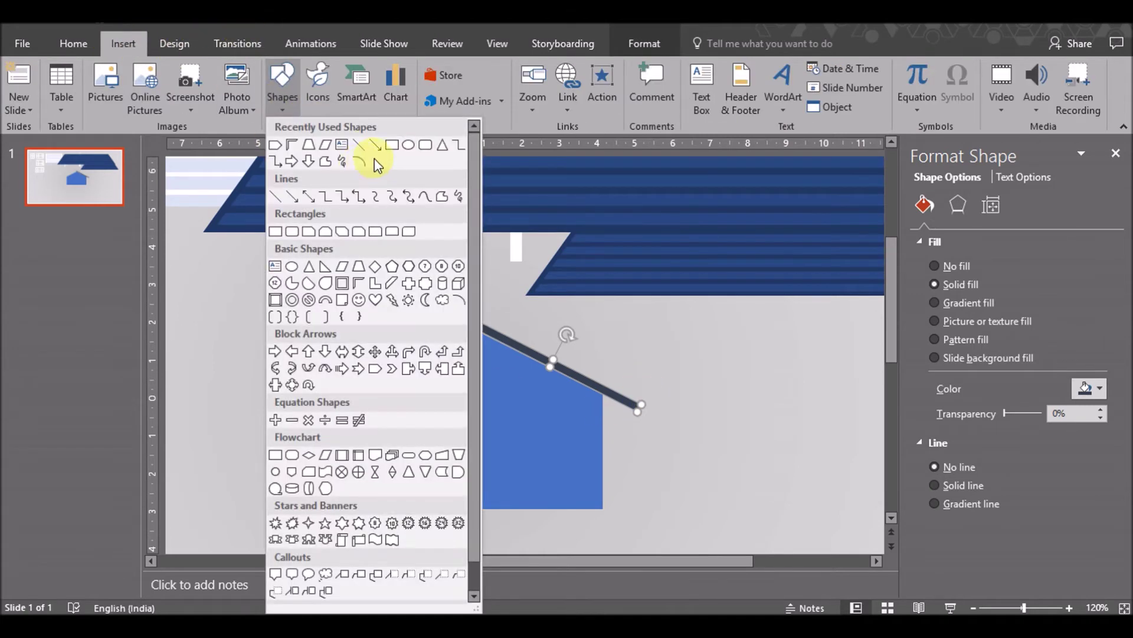
click(392, 148)
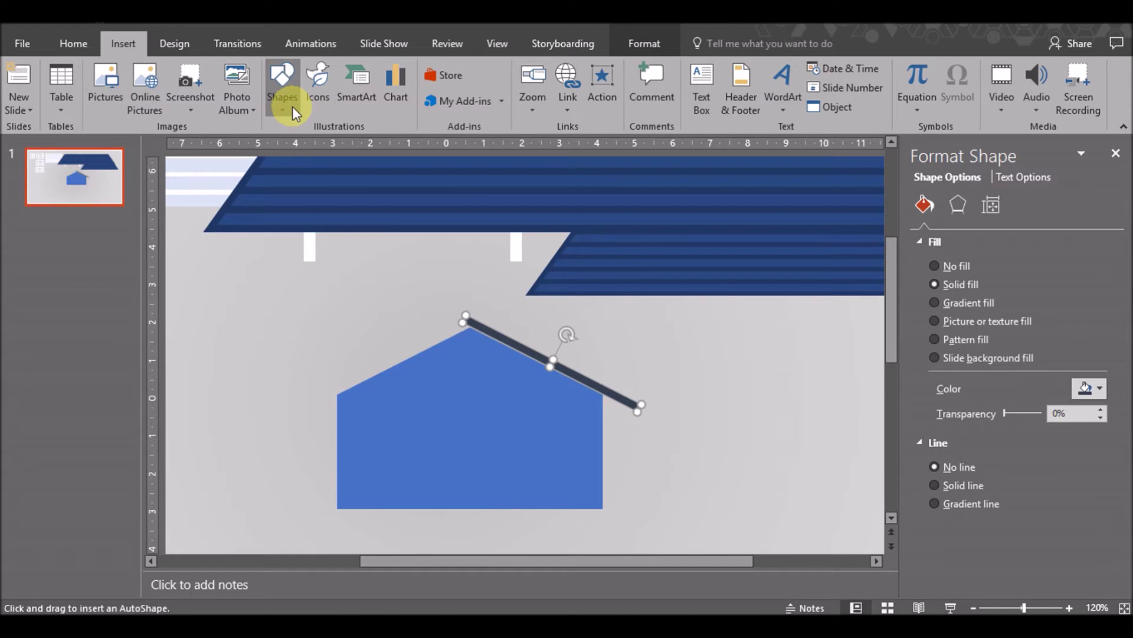
click(285, 102)
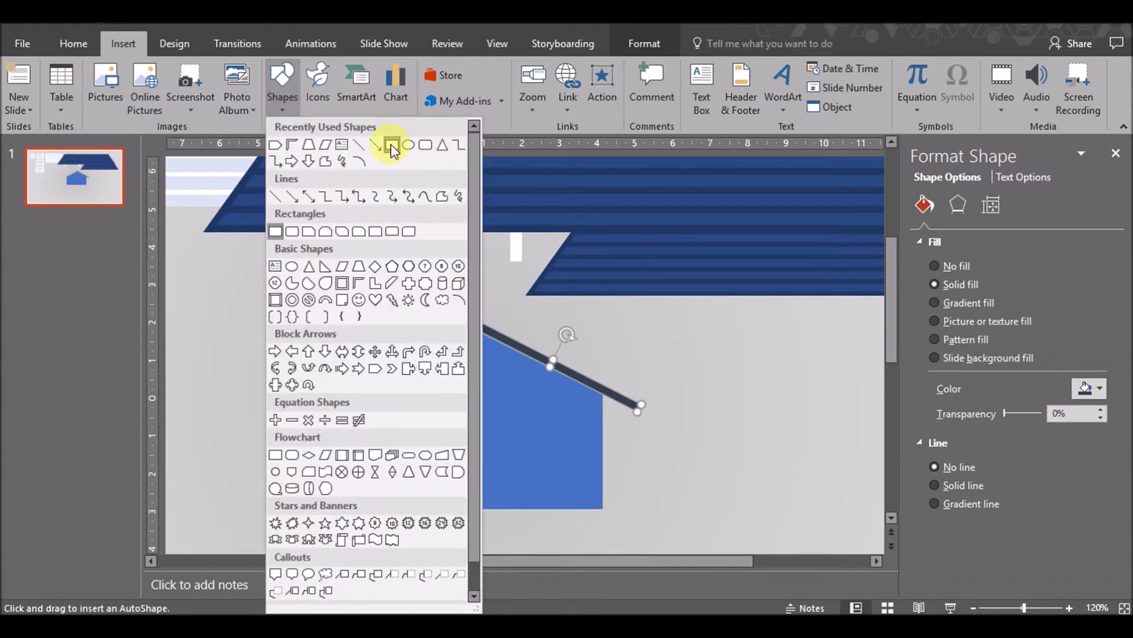
click(579, 384)
drag(480, 405, 645, 397)
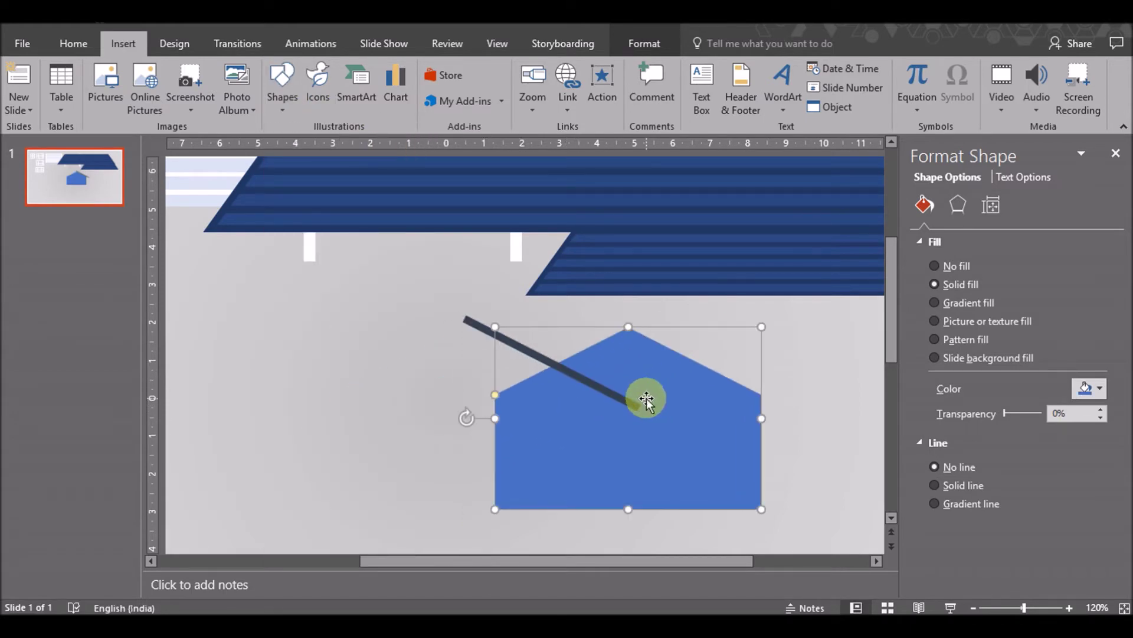
key(ctrl+z)
click(649, 407)
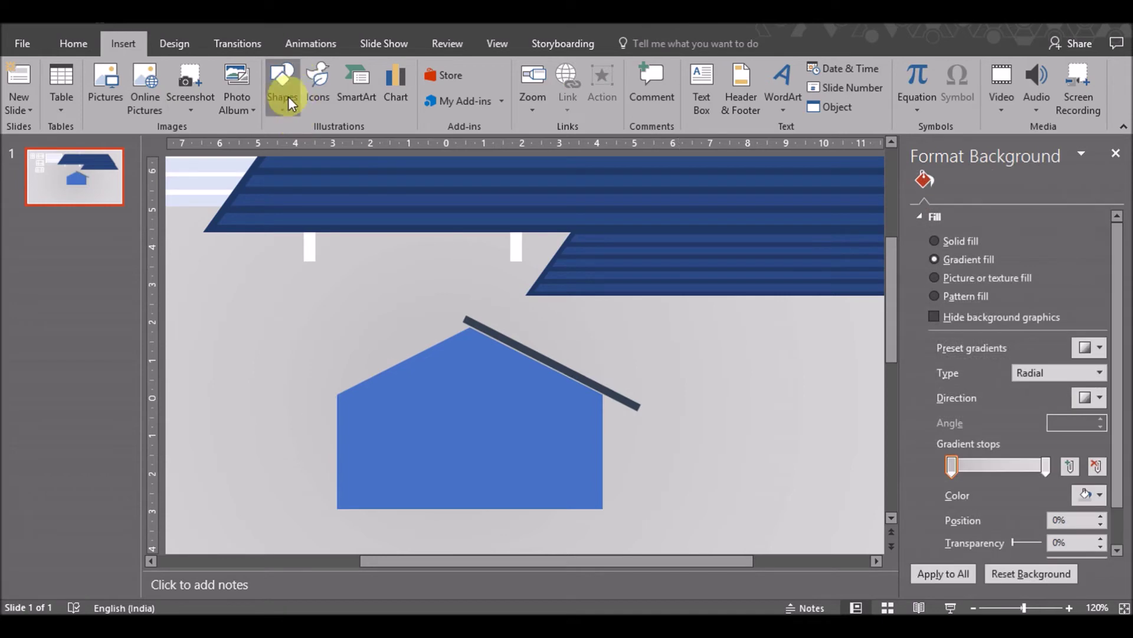
click(282, 89)
click(376, 232)
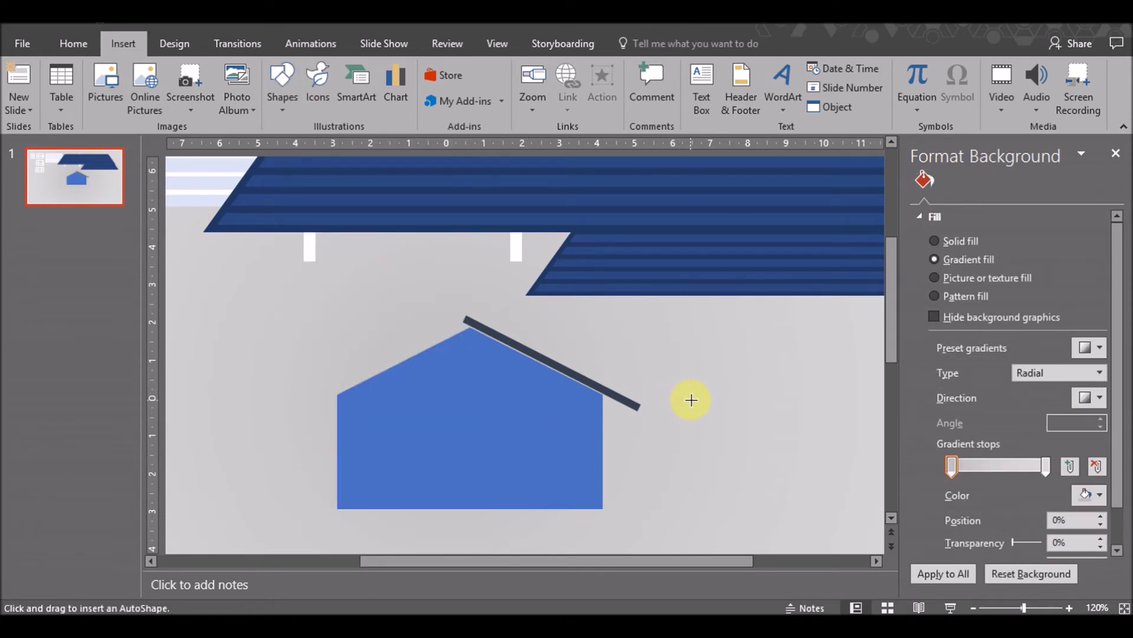
drag(691, 400, 422, 453)
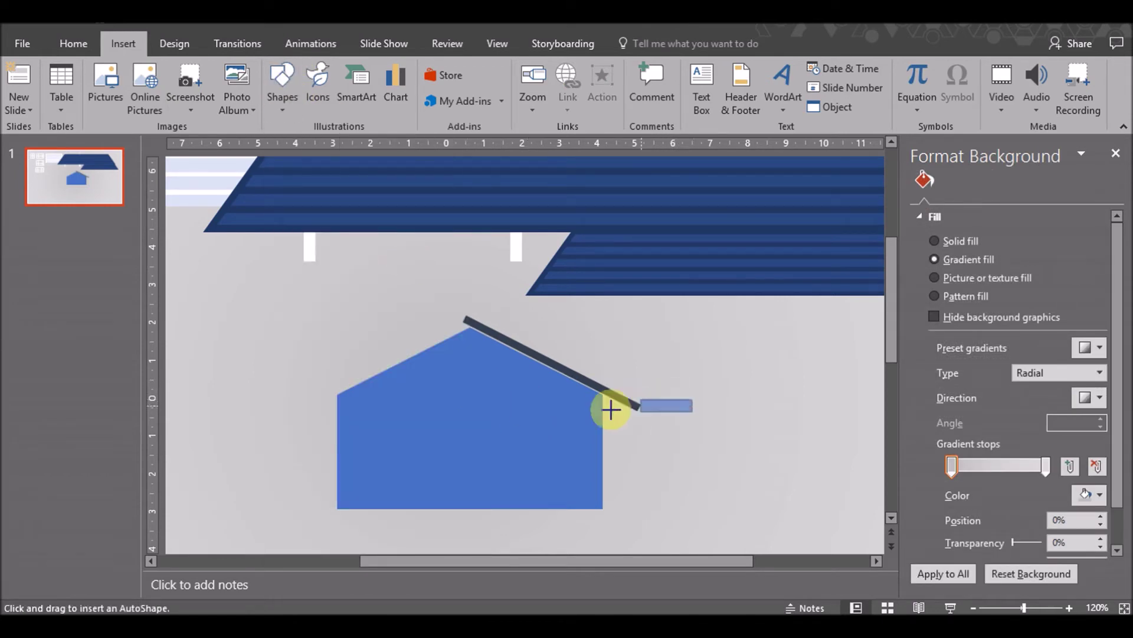
Position the rectangle over the overhang and remove its outline
click(501, 371)
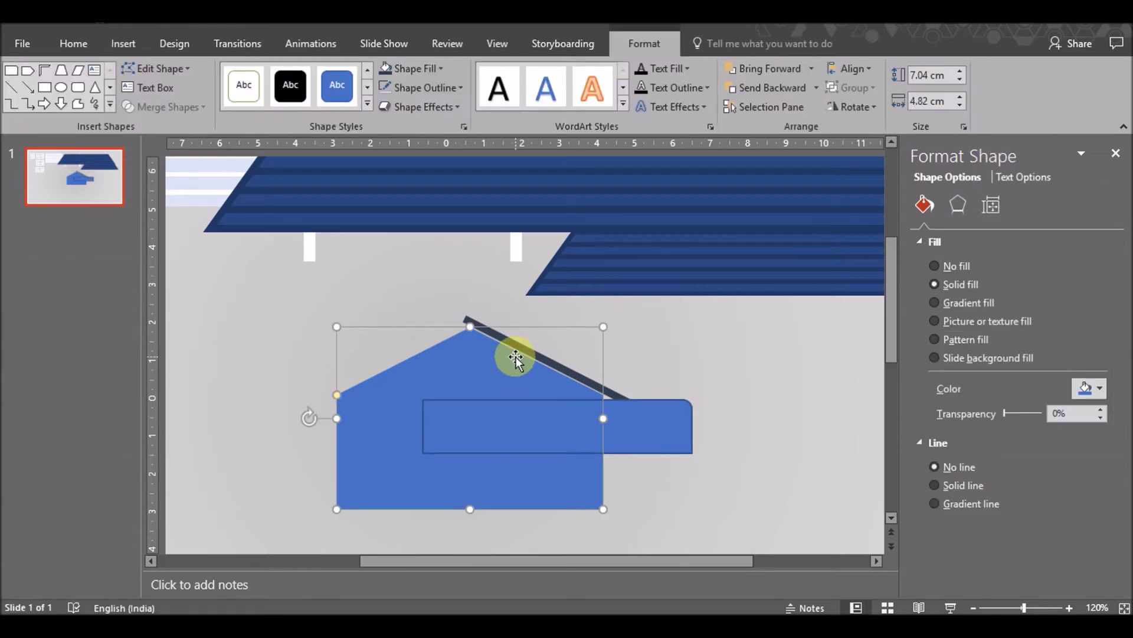
drag(515, 357, 516, 356)
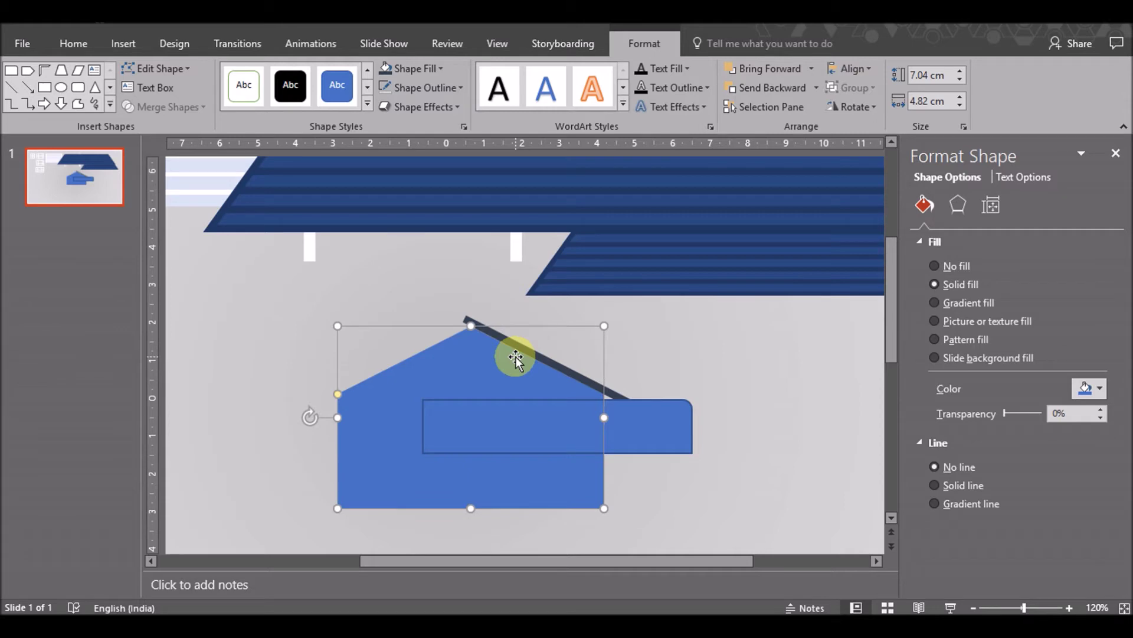
click(759, 448)
click(632, 424)
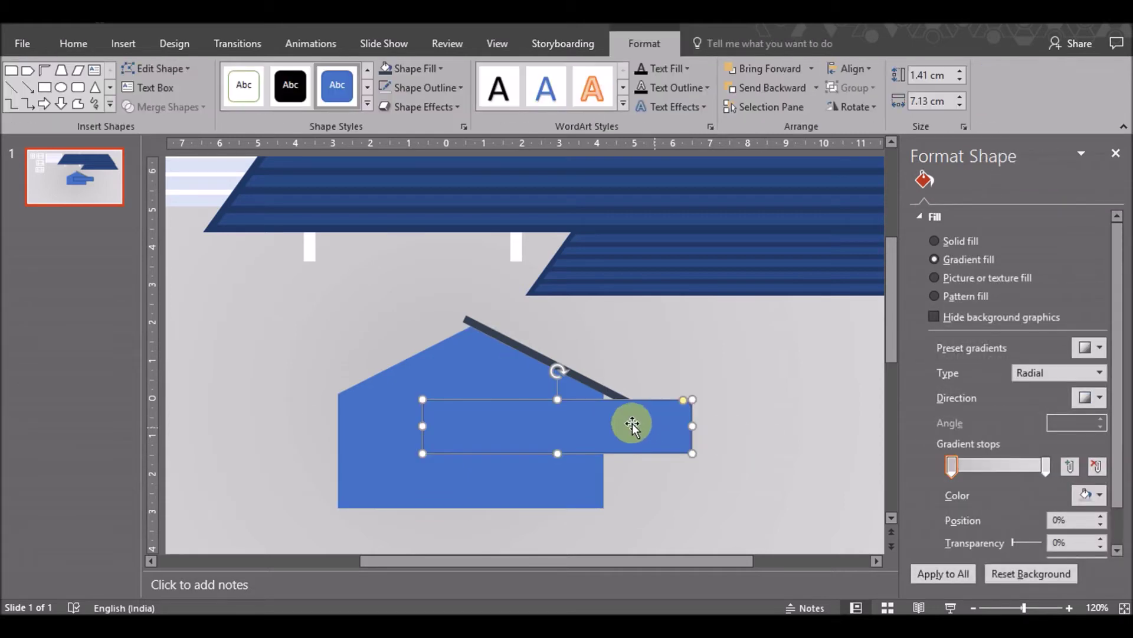
drag(631, 424, 626, 419)
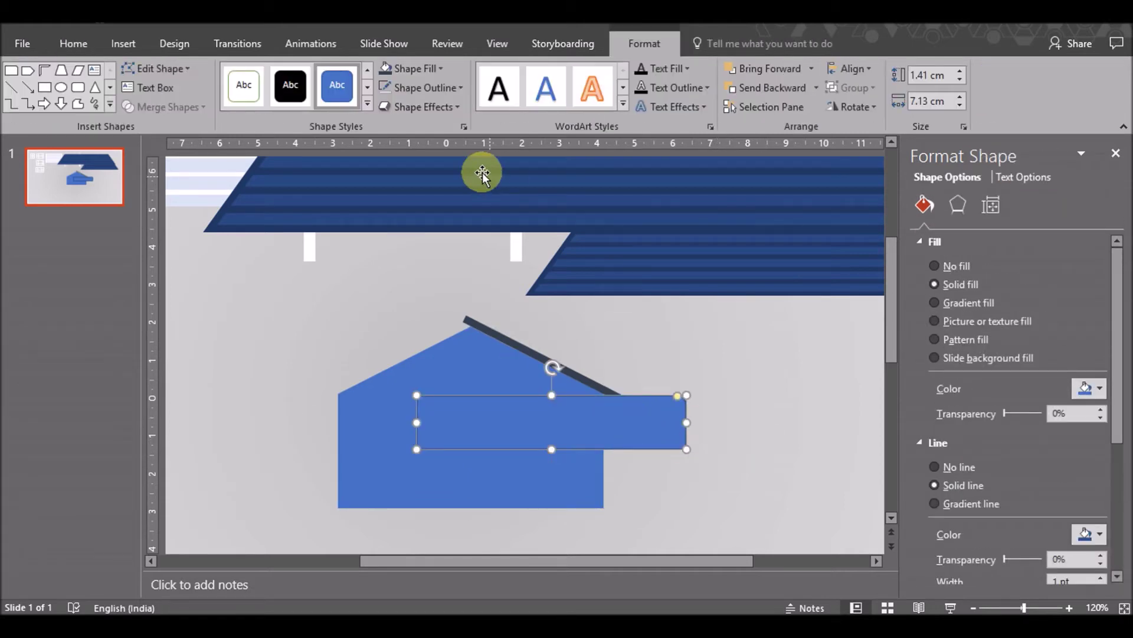
click(396, 85)
key(ctrl+Up)
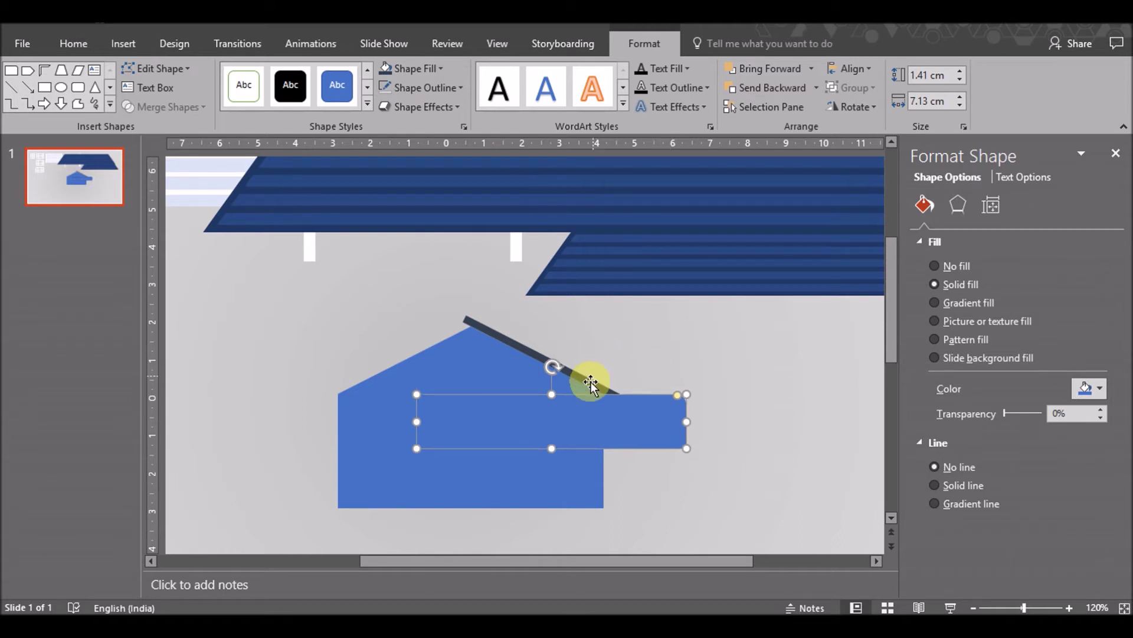
Subtract the rectangle from the roof line, trimming it to 4.64 cm
click(591, 383)
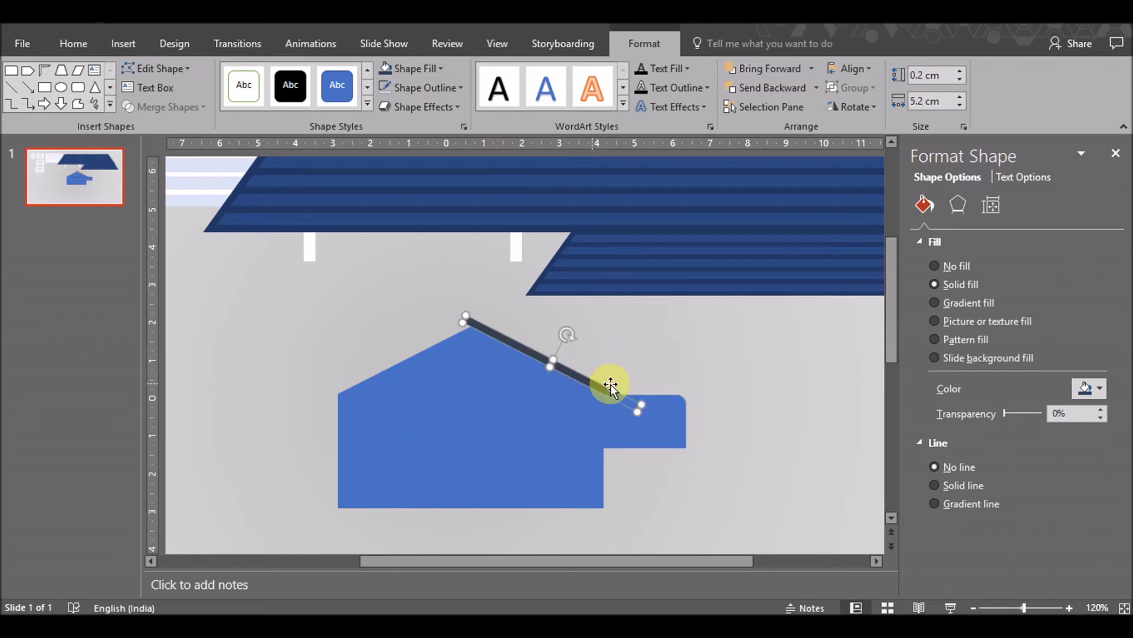
shift+click(661, 427)
click(174, 105)
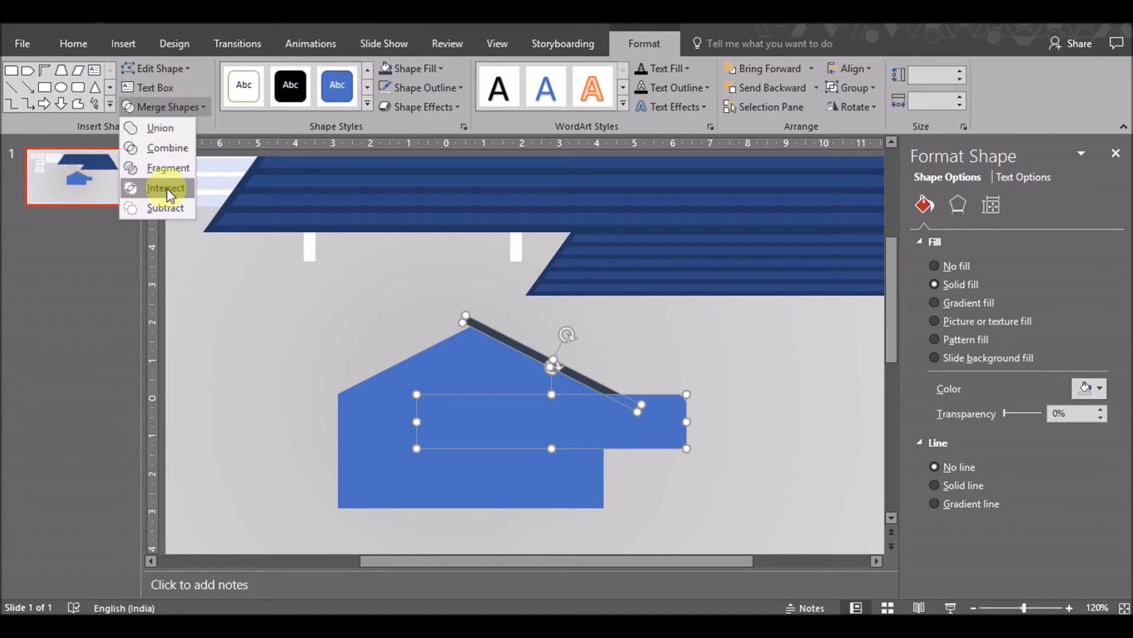
click(159, 207)
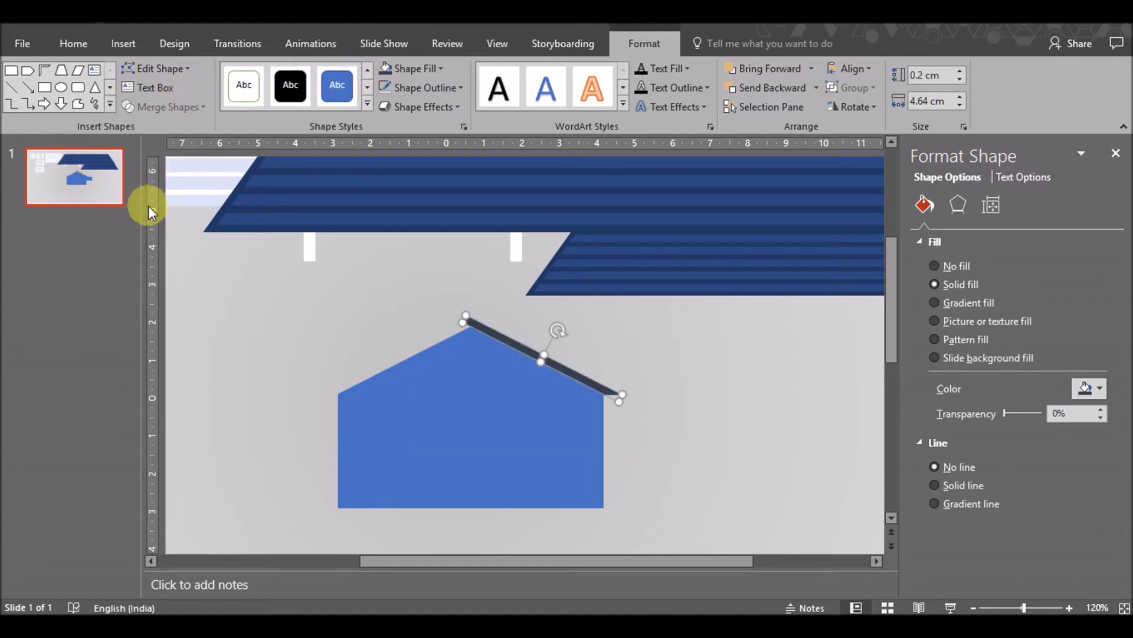
click(645, 362)
click(123, 44)
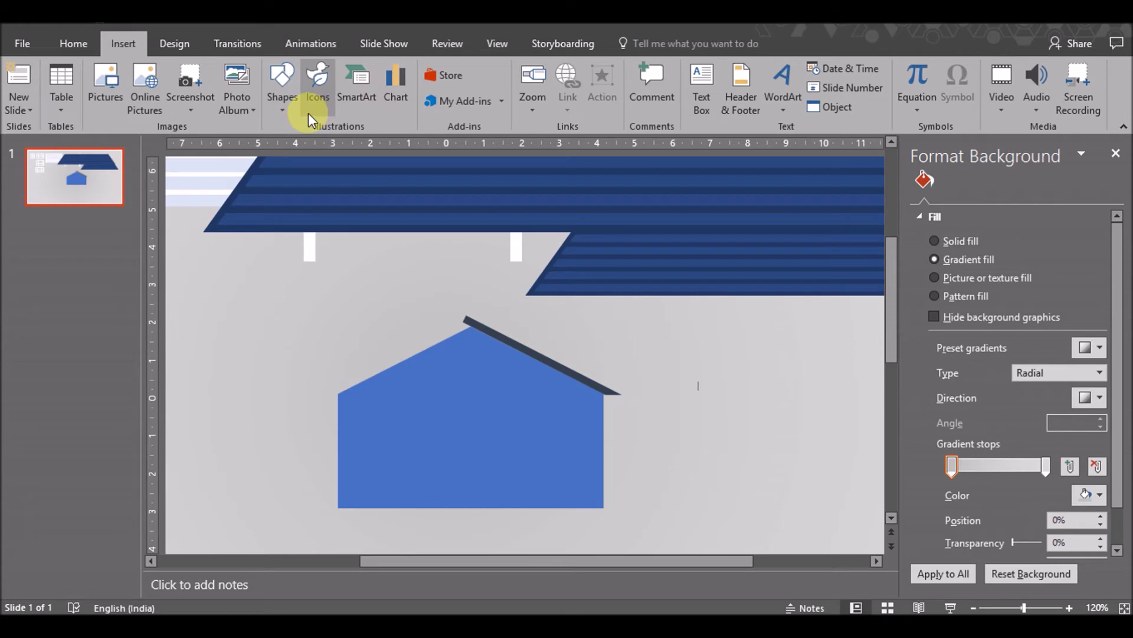
Subtract a tall rectangle from the roof line's top end so it starts at the peak
click(283, 88)
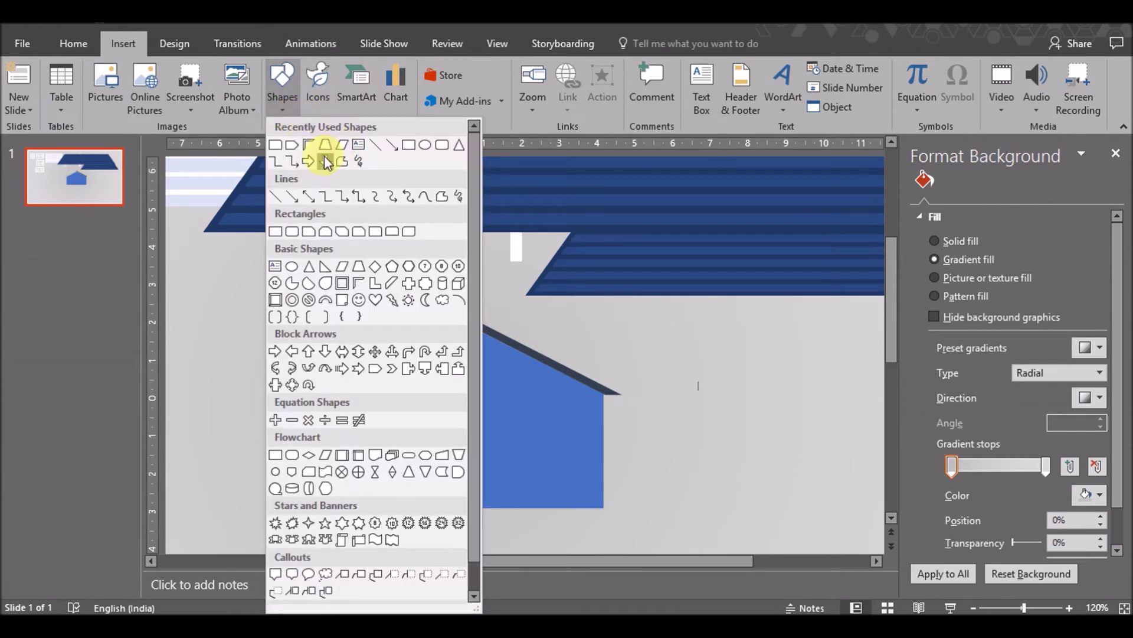
click(409, 145)
drag(441, 294, 470, 437)
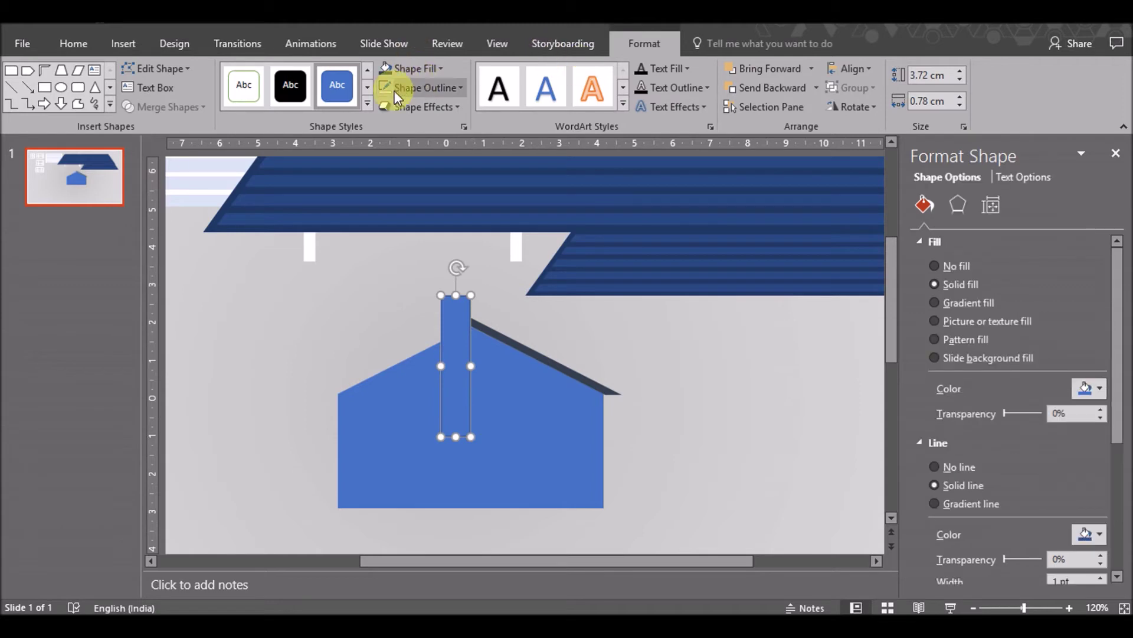
click(611, 389)
shift+click(459, 301)
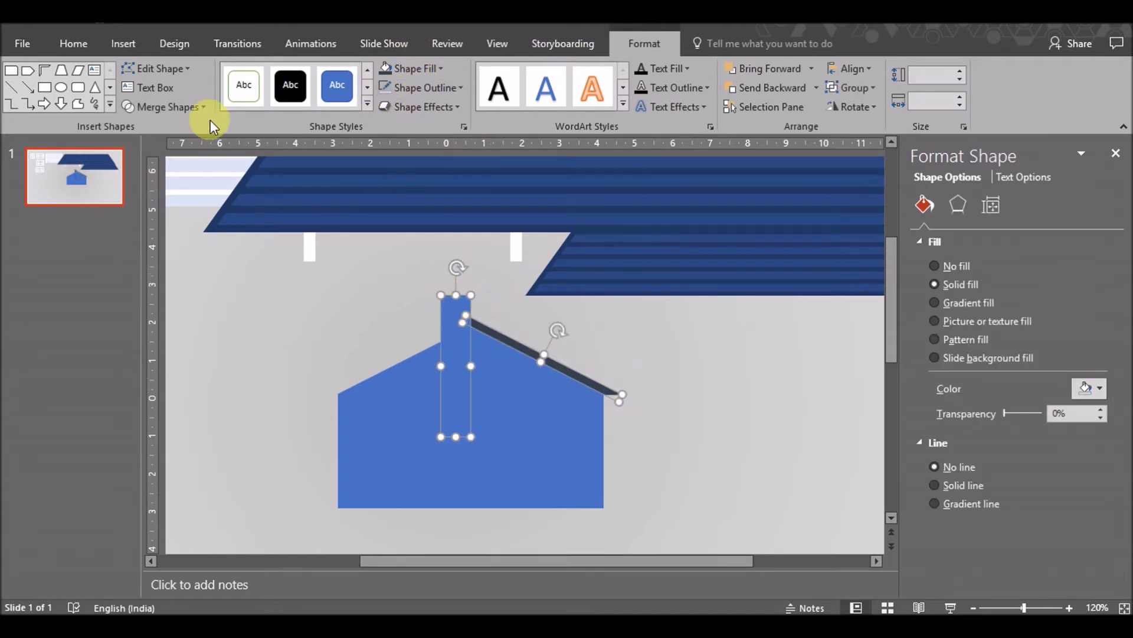
click(180, 109)
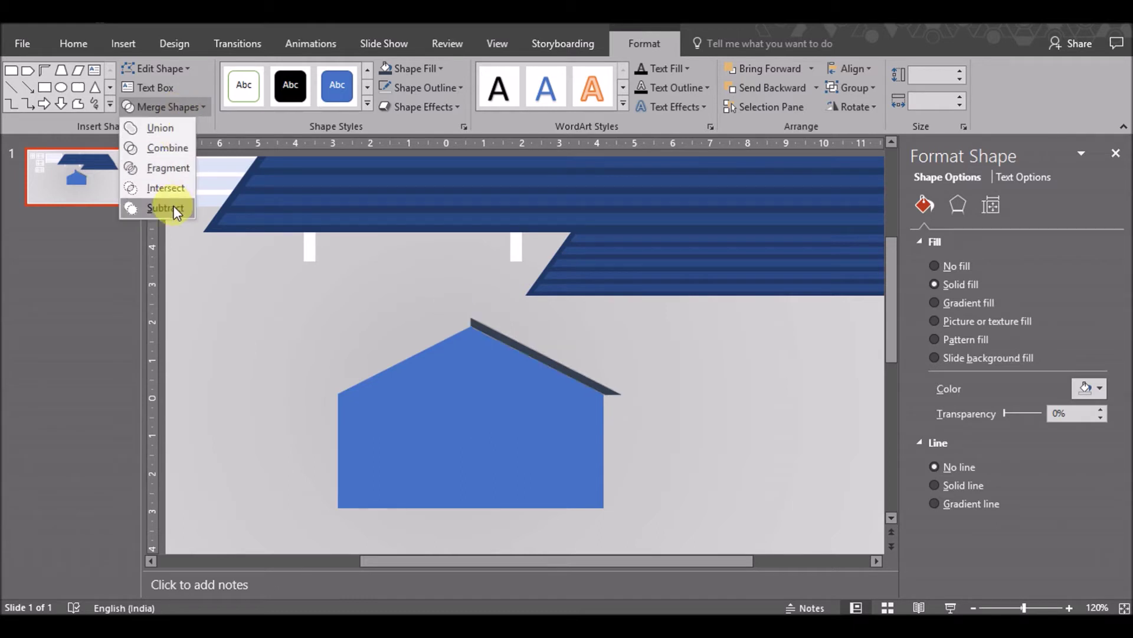
click(174, 205)
click(660, 390)
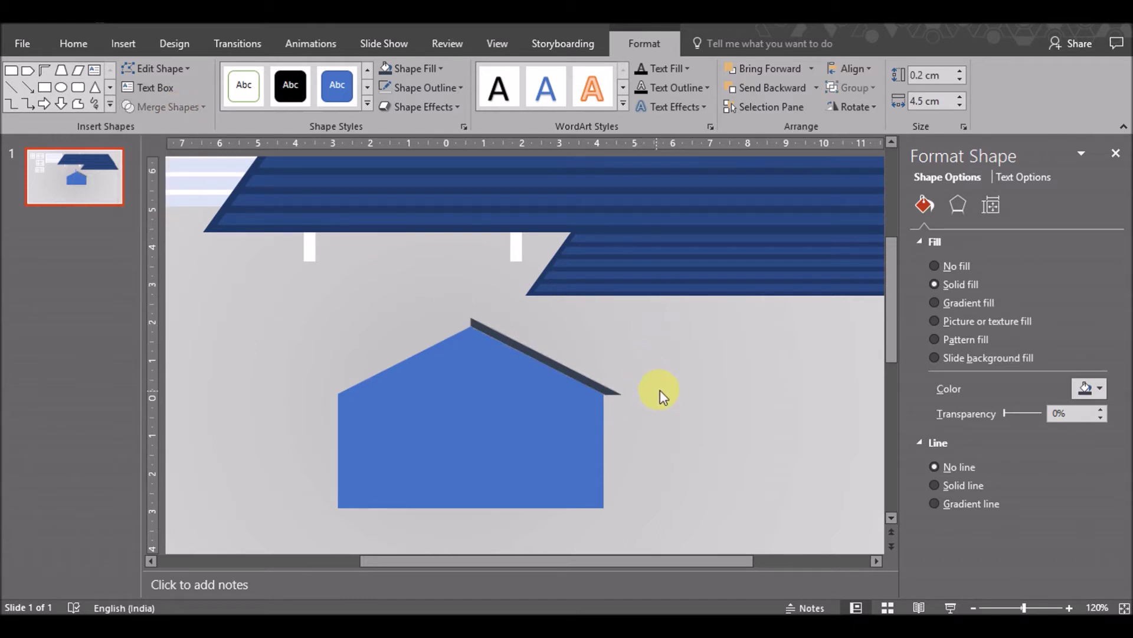
click(589, 381)
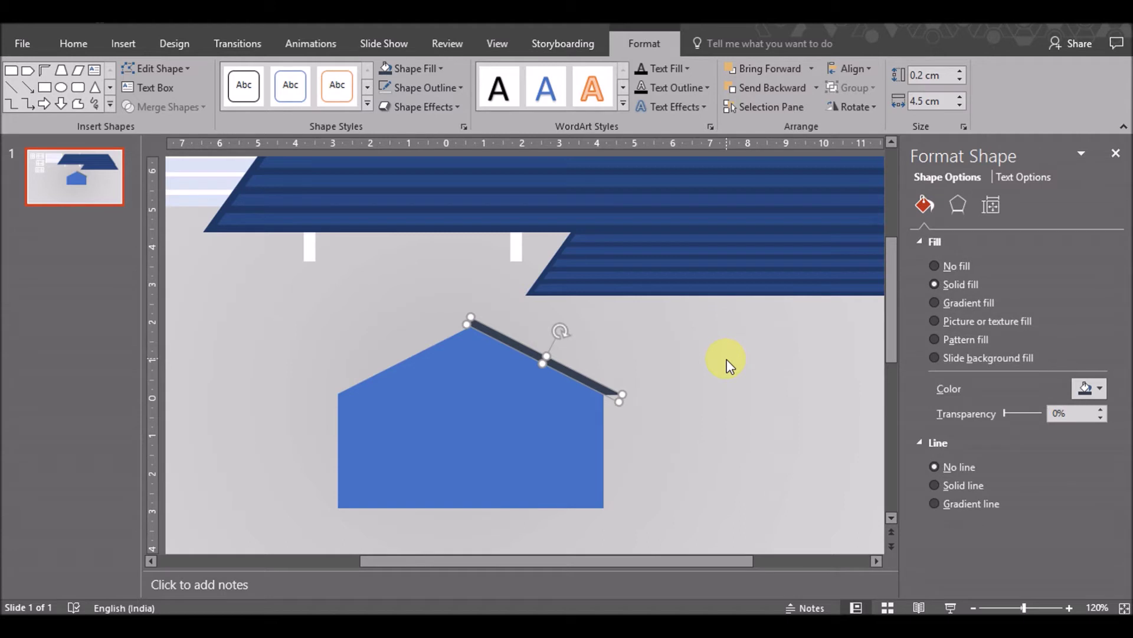
Duplicate the roof line, flip it horizontally, and align it along the left slope to the peak
key(ctrl+c)
key(ctrl+v)
click(854, 106)
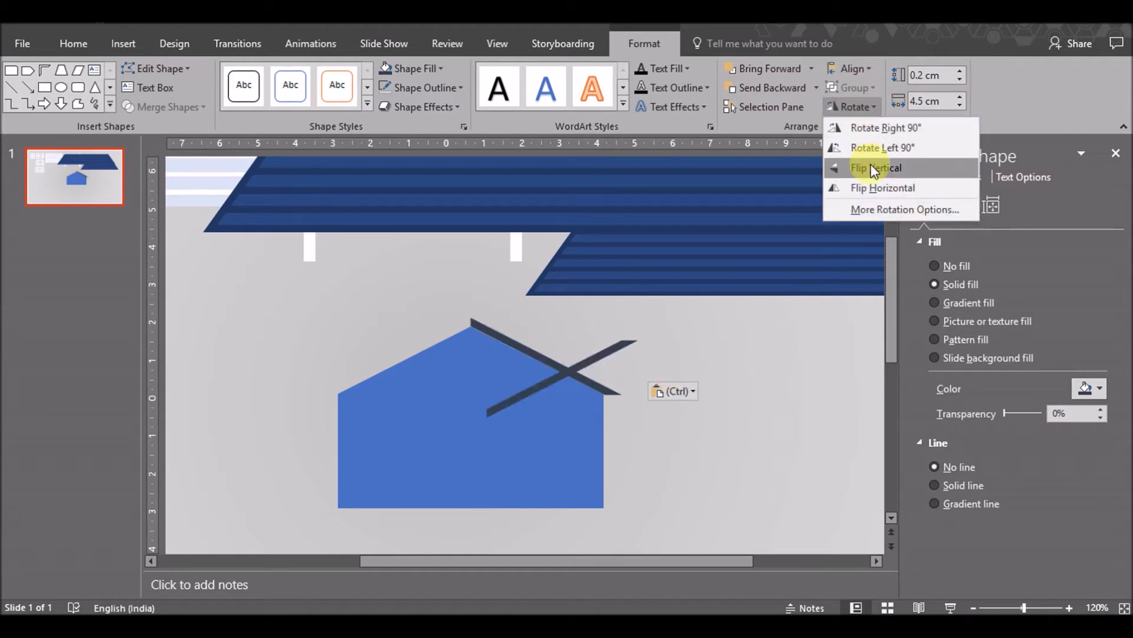
click(875, 187)
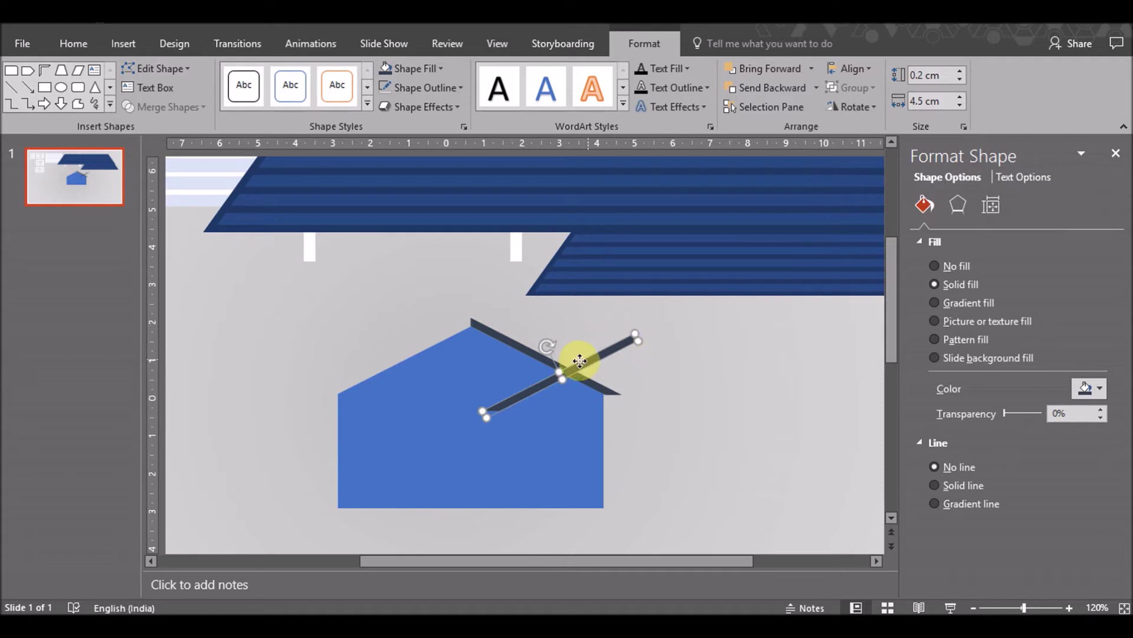
drag(580, 361, 424, 345)
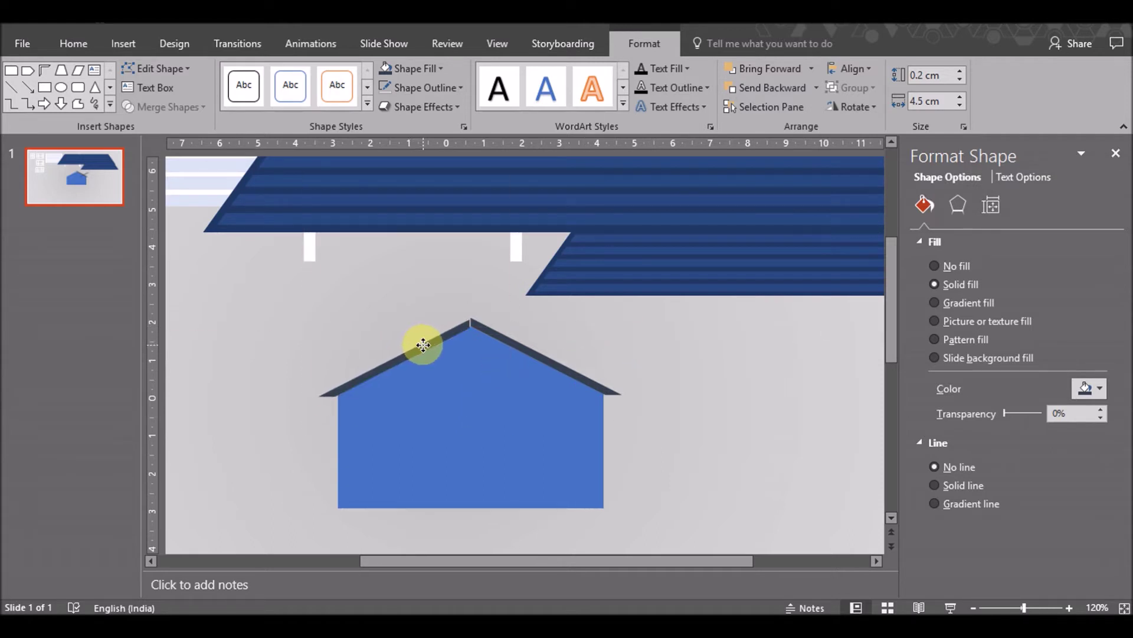
drag(423, 345, 425, 343)
click(709, 409)
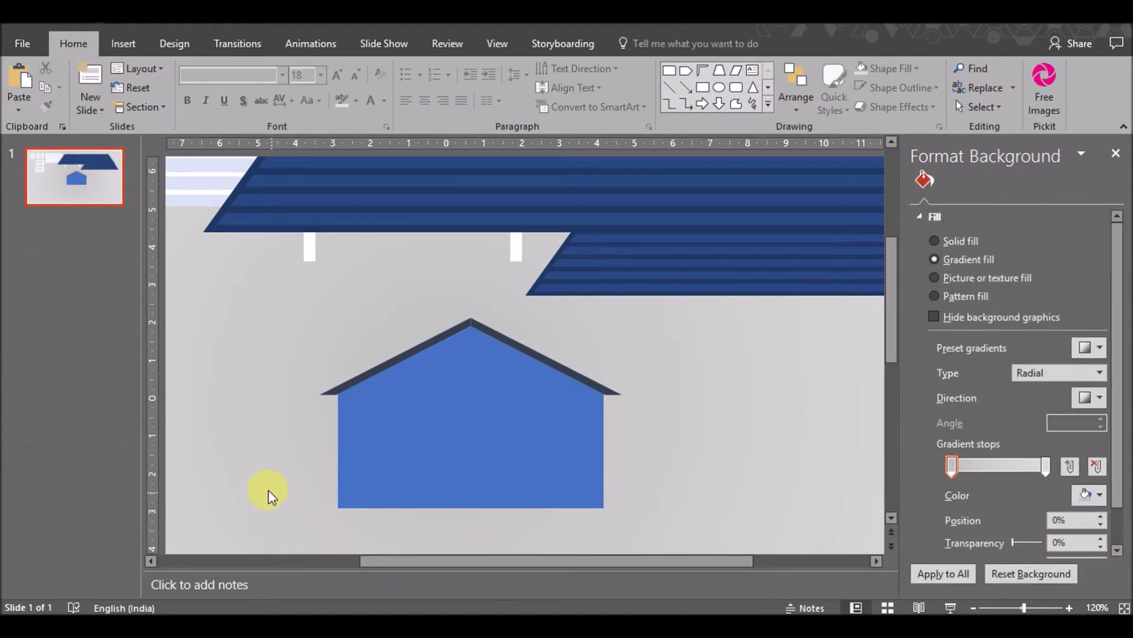
drag(285, 521, 657, 306)
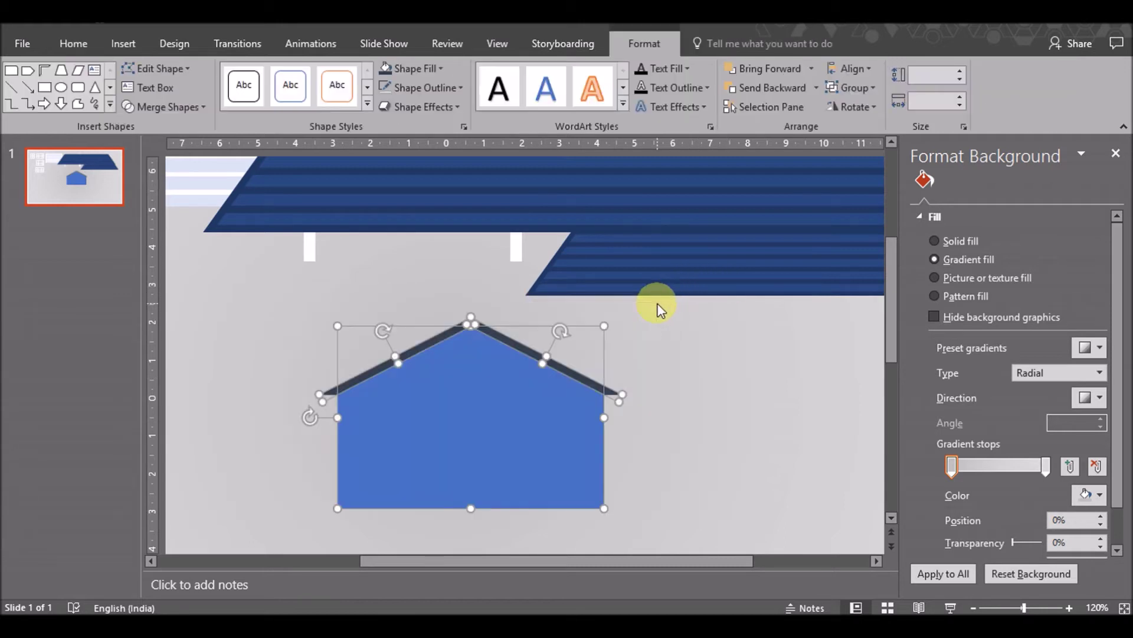
Refill the house body with a lighter sky blue, RGB 45, 165, 255
click(699, 389)
click(527, 421)
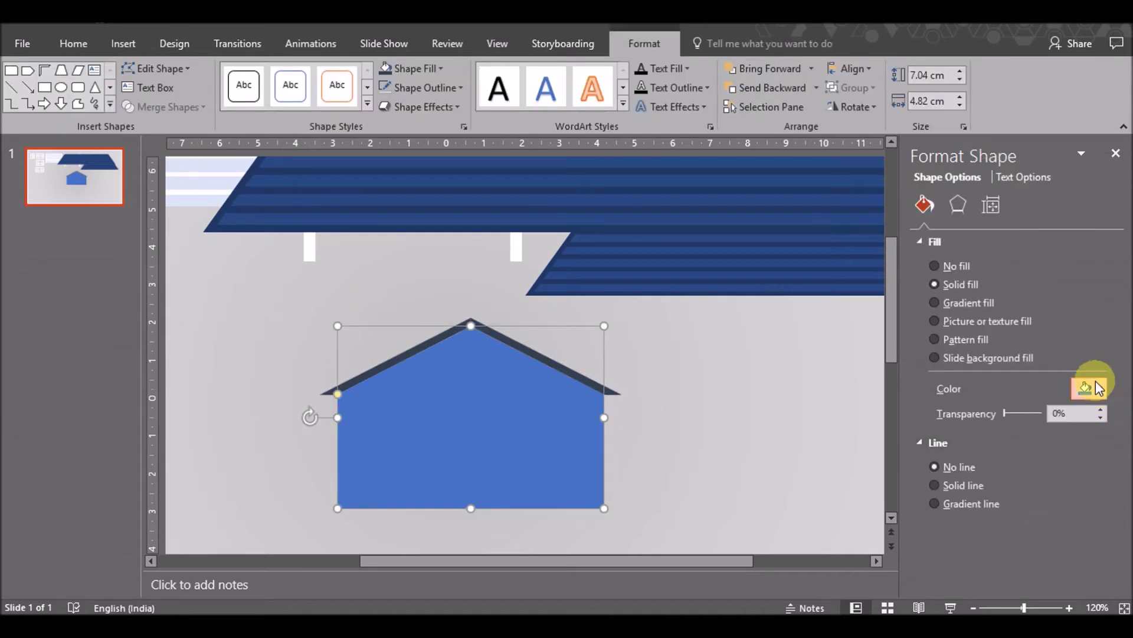
click(1091, 387)
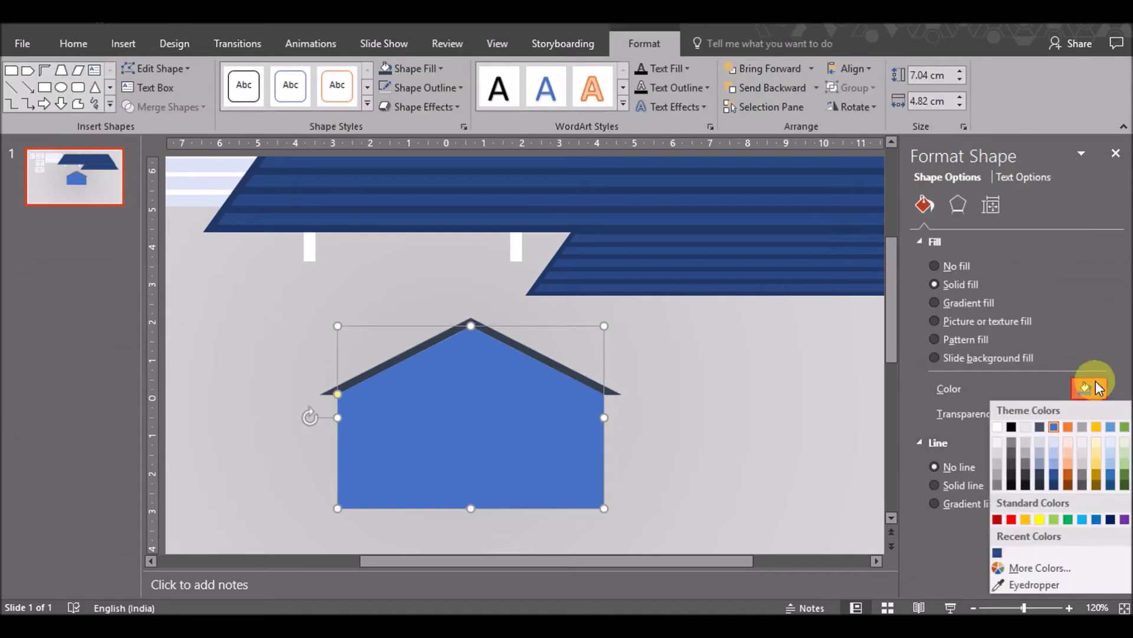
click(1096, 519)
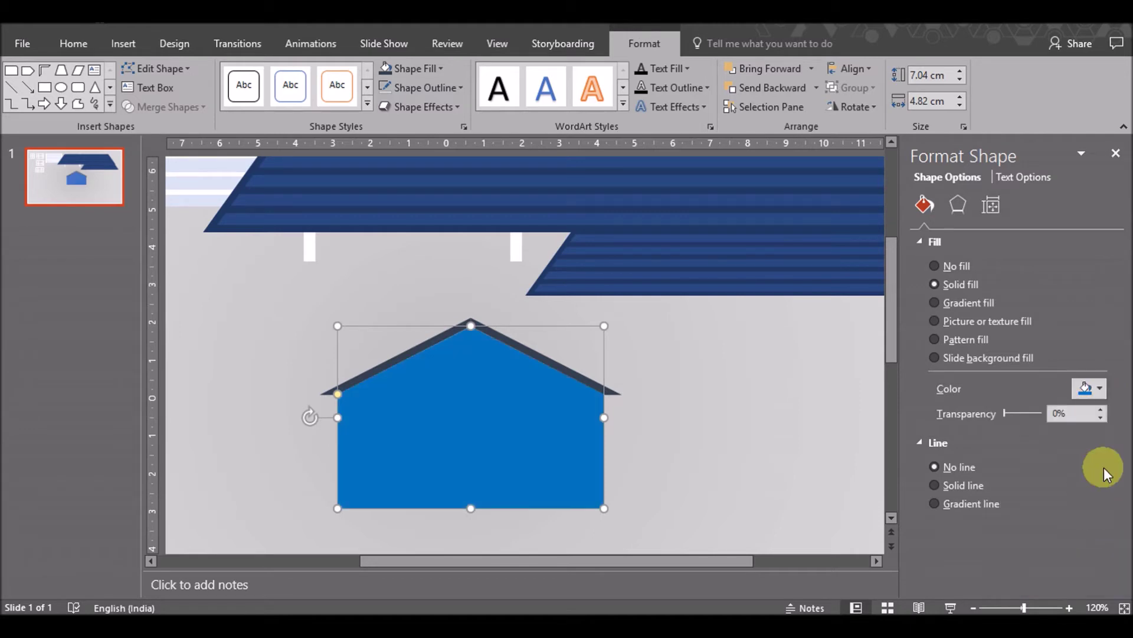
click(1093, 388)
click(1046, 564)
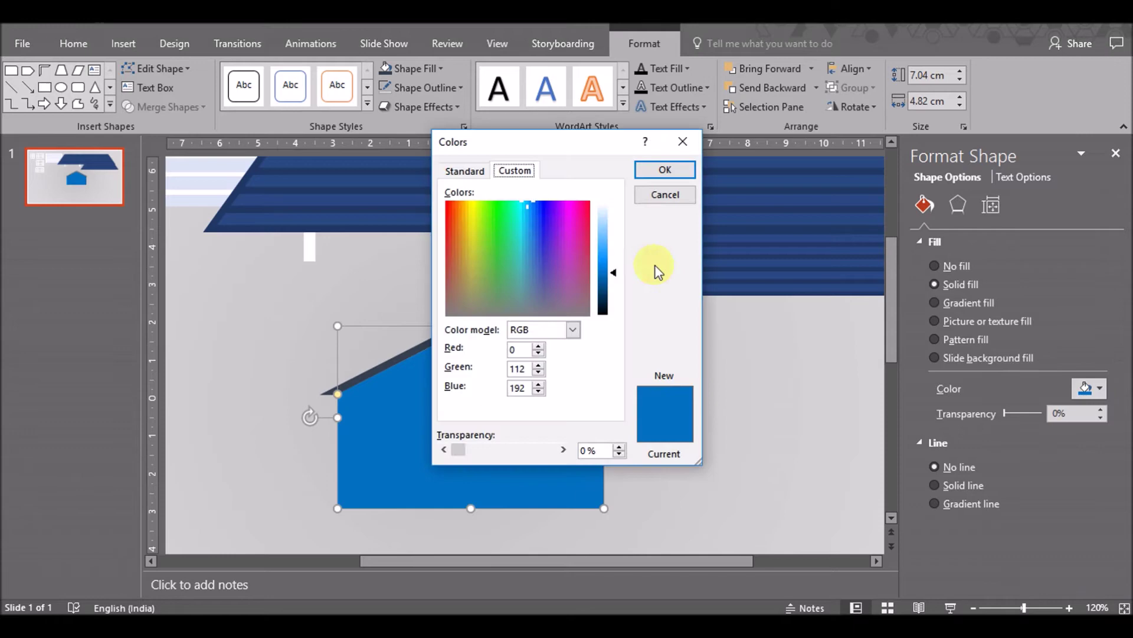
drag(612, 290, 613, 248)
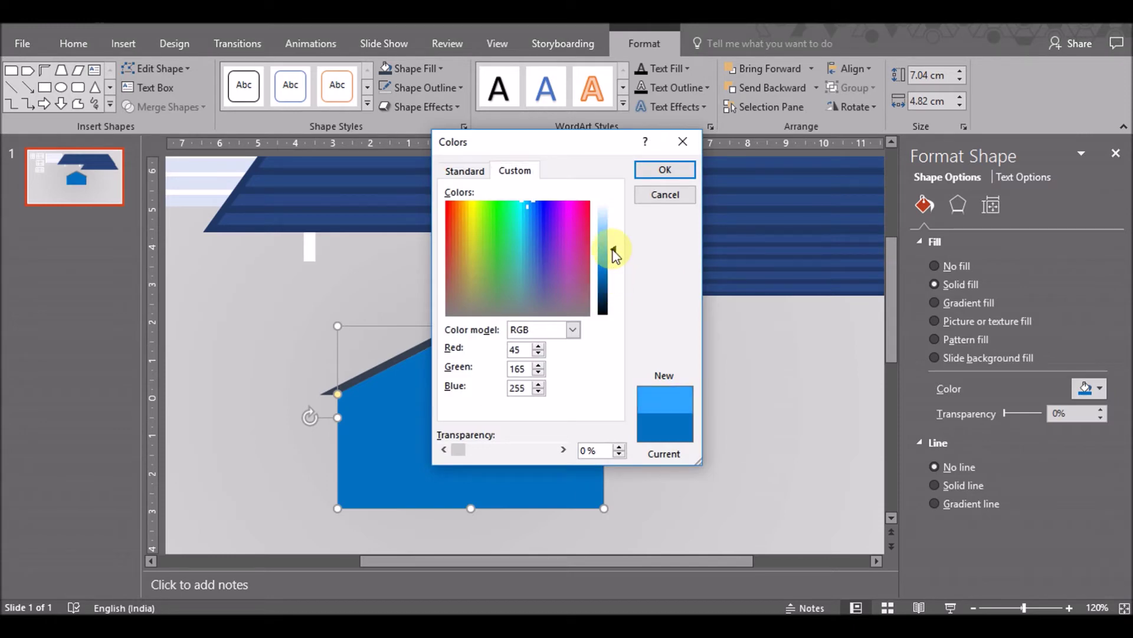
click(663, 172)
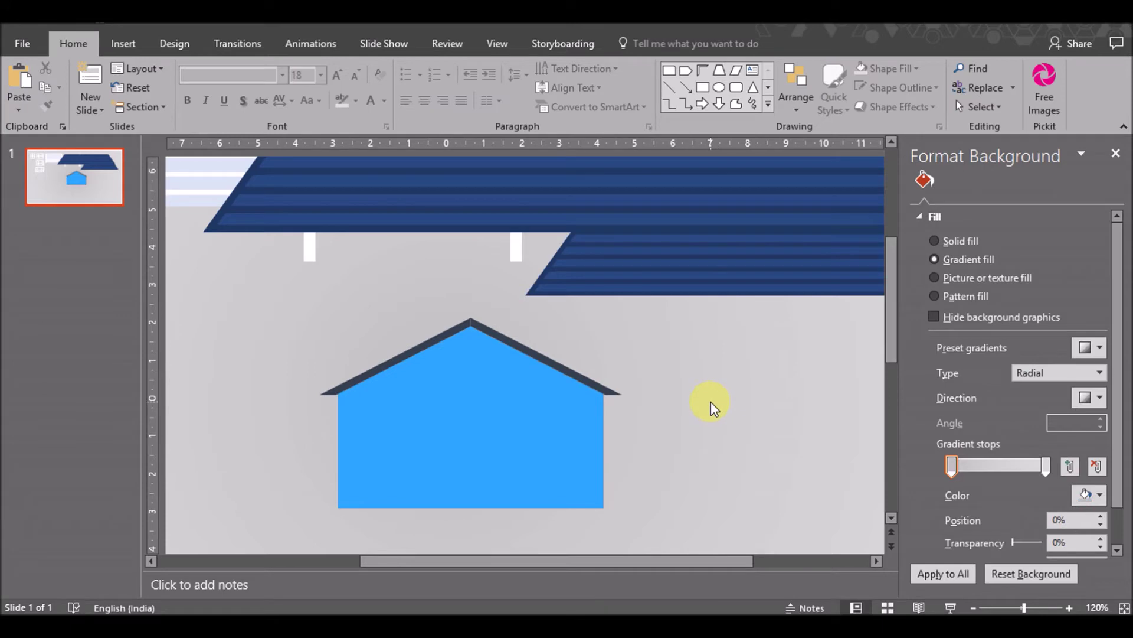
click(123, 47)
click(283, 94)
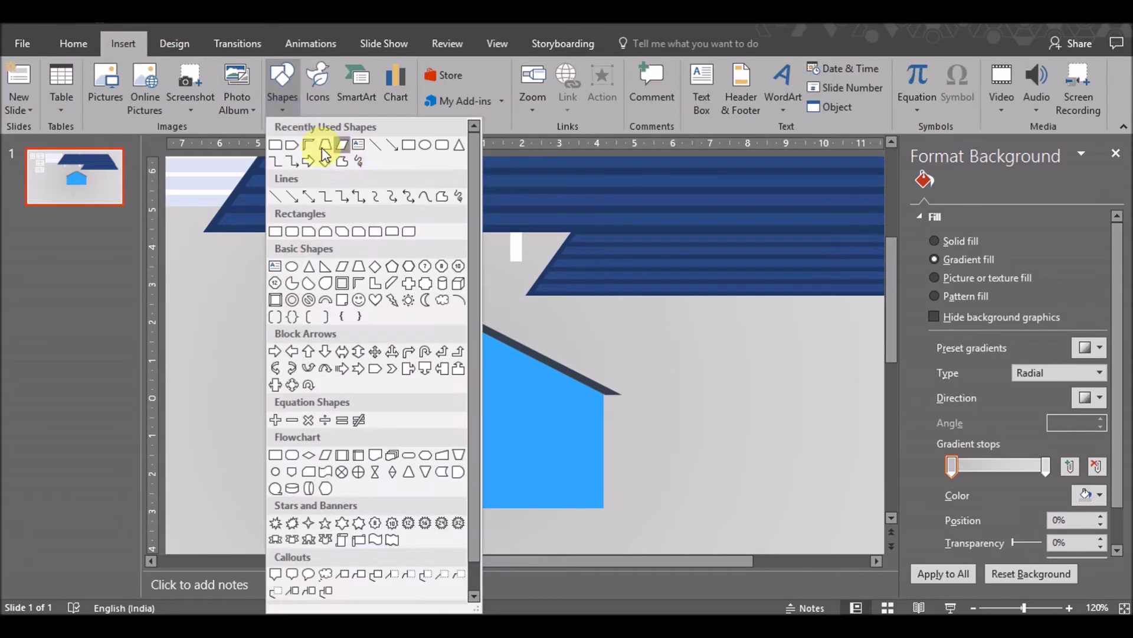
Draw a 0.75 cm donut, fill it white, and centre it just below the roof peak
click(292, 299)
drag(457, 344, 477, 375)
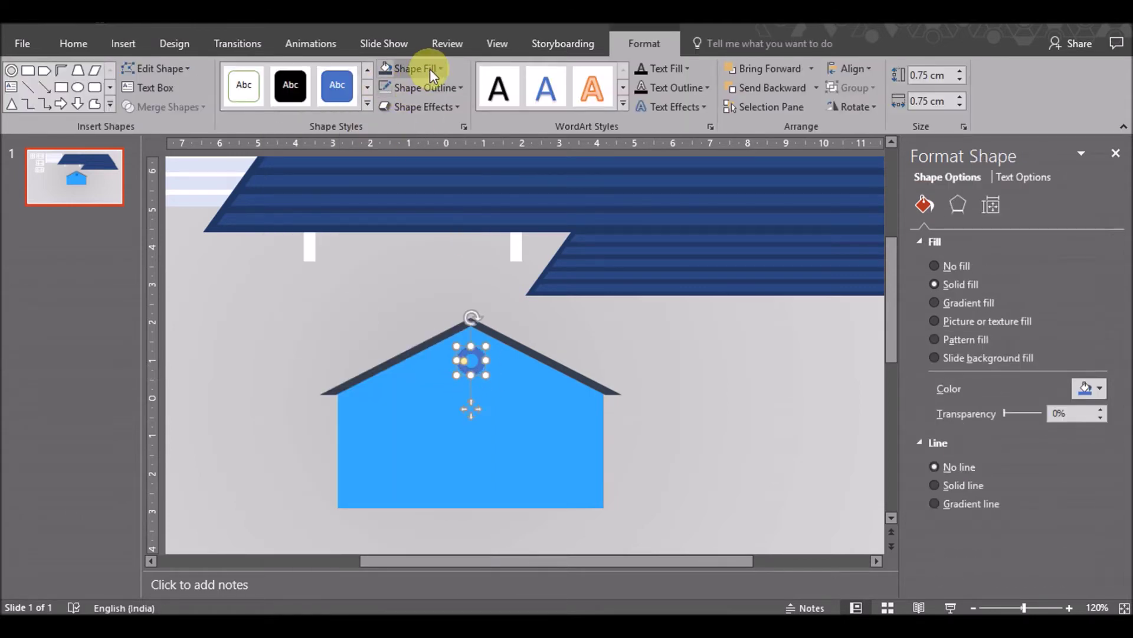
click(432, 70)
click(385, 107)
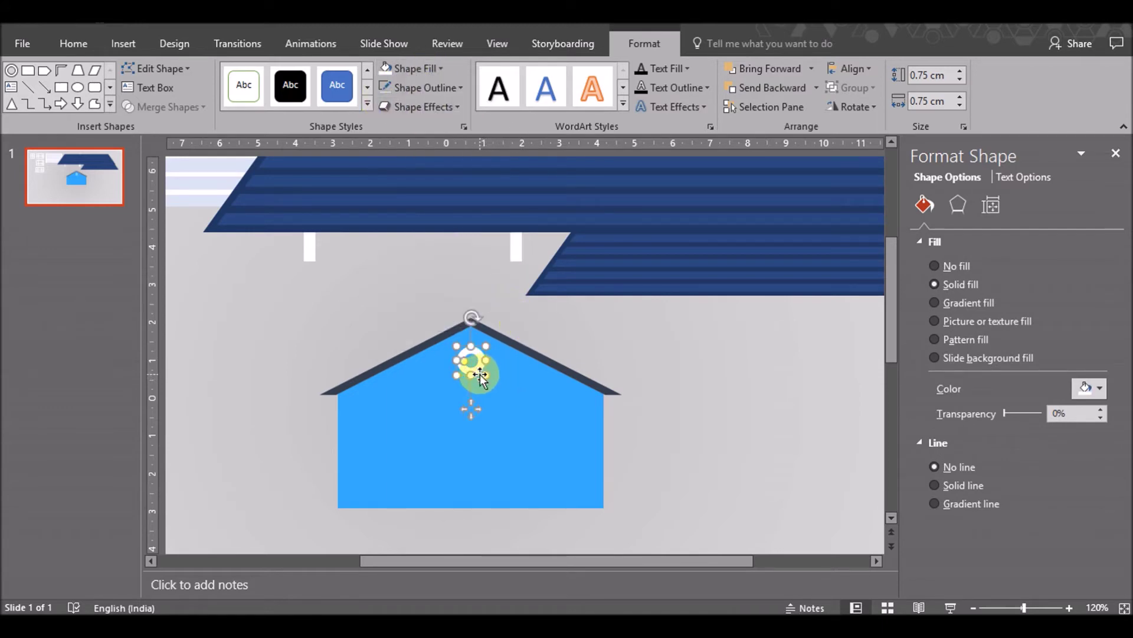
drag(475, 372, 474, 362)
click(714, 422)
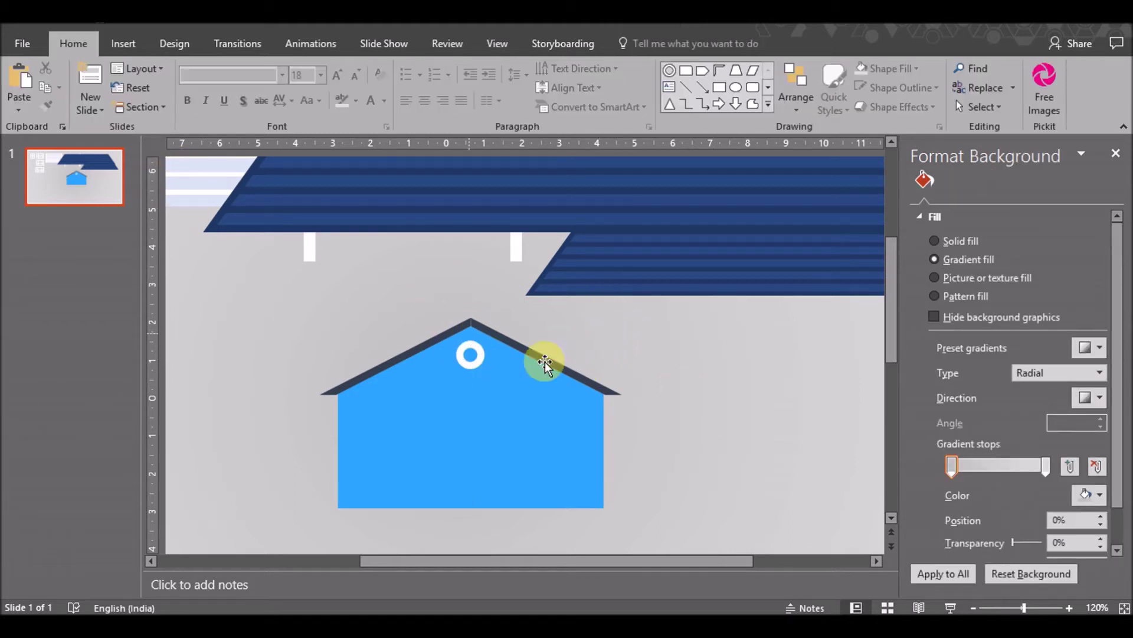
click(972, 607)
click(973, 607)
click(973, 607)
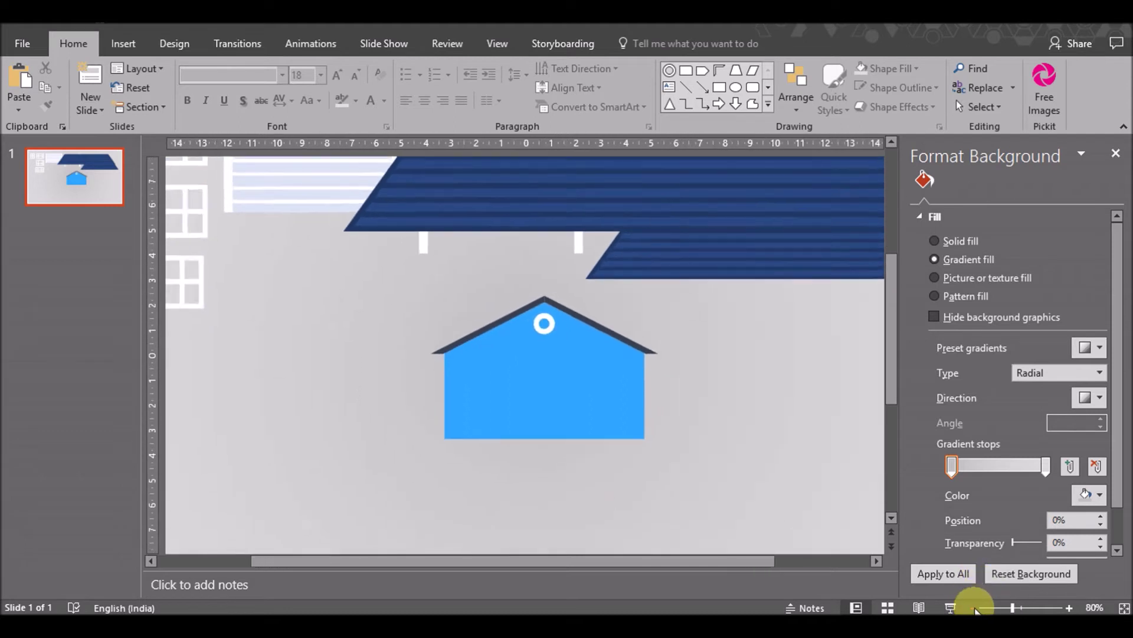
click(972, 607)
click(973, 606)
click(972, 607)
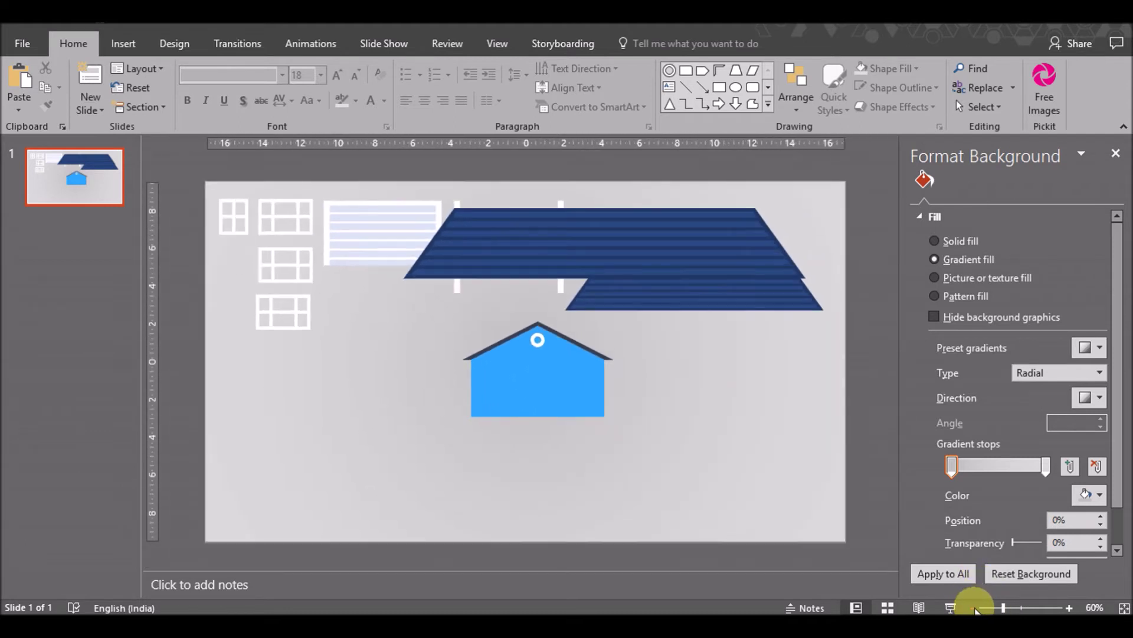
Copy the narrow and wide window frames beside the house's lower right and shrink them
click(241, 230)
drag(273, 198, 673, 392)
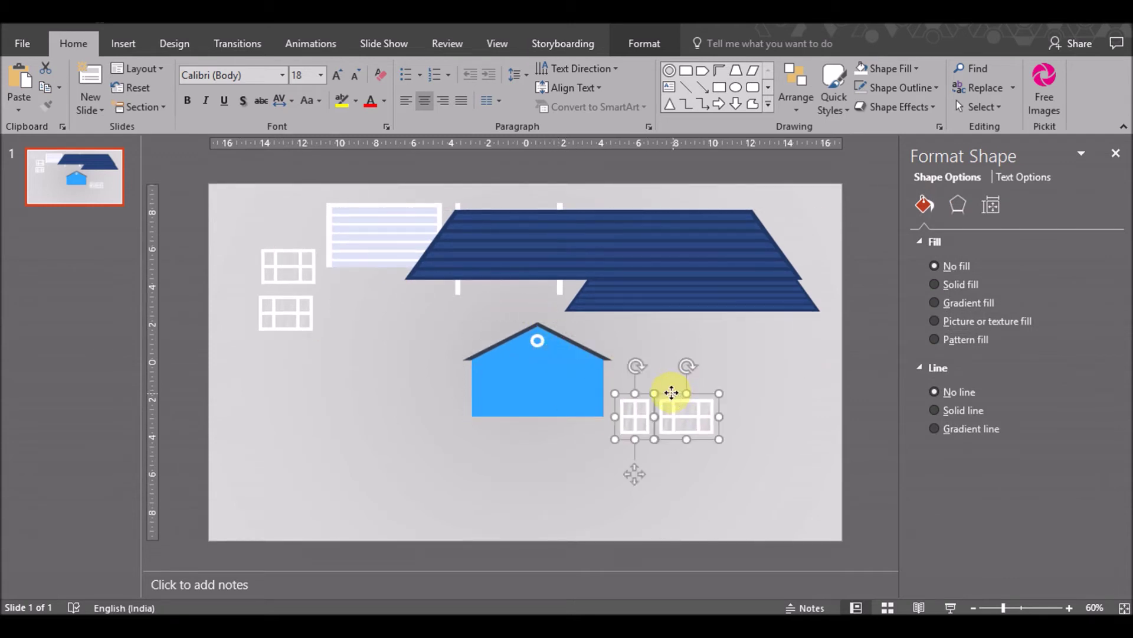
click(723, 421)
right_click(667, 397)
click(731, 257)
drag(720, 439, 705, 431)
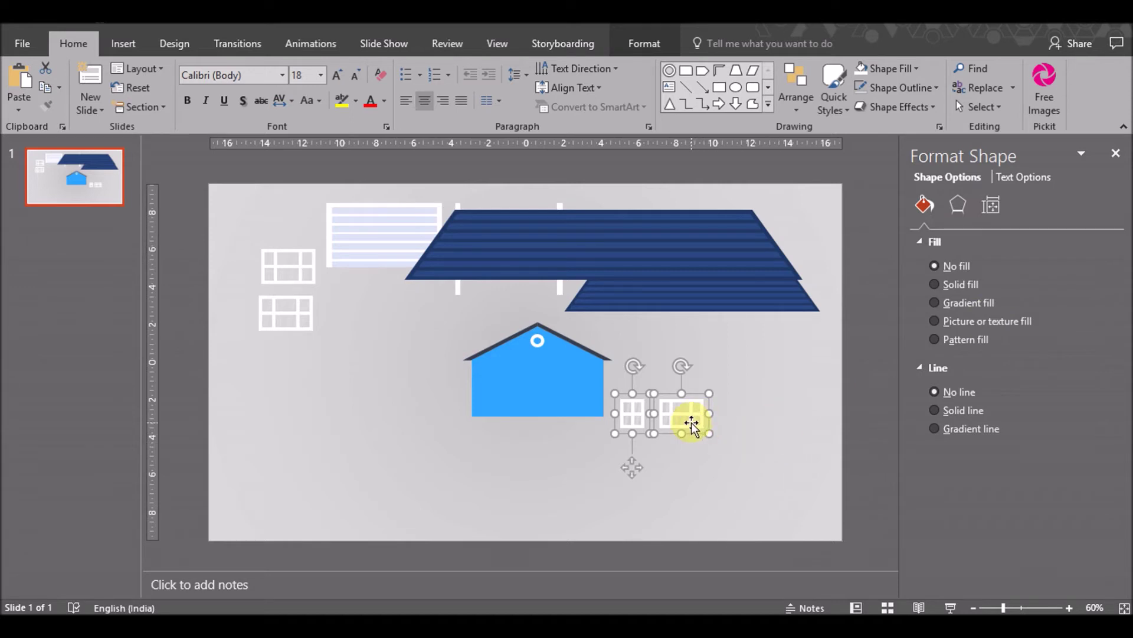
Check the window pieces' selection, then zoom in to 110% on the windows
click(640, 437)
click(634, 415)
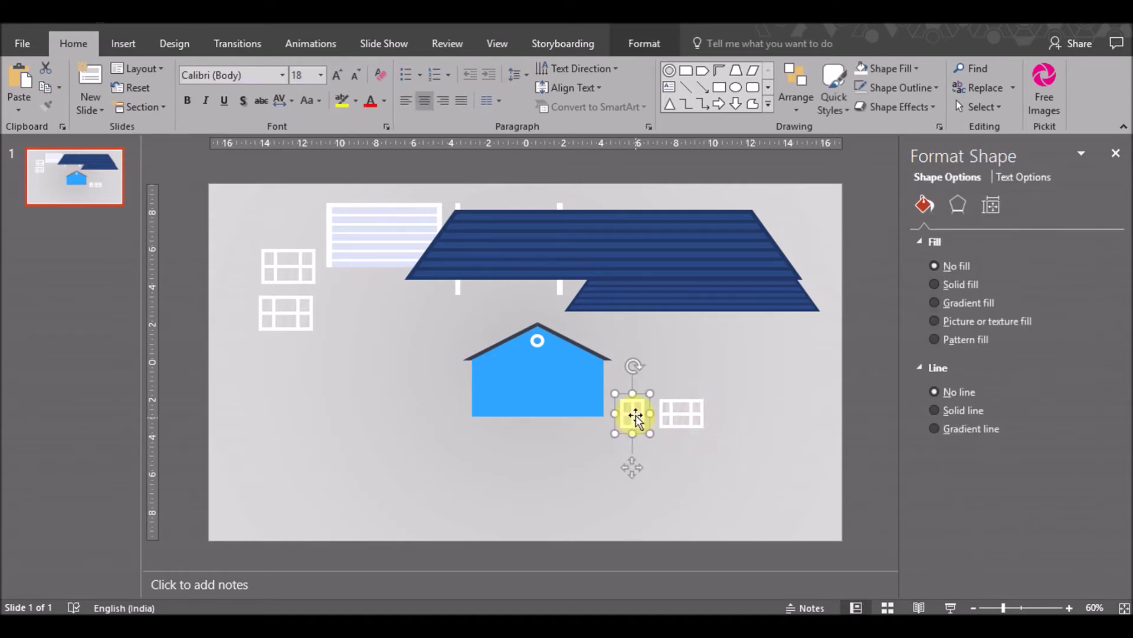
shift+click(664, 424)
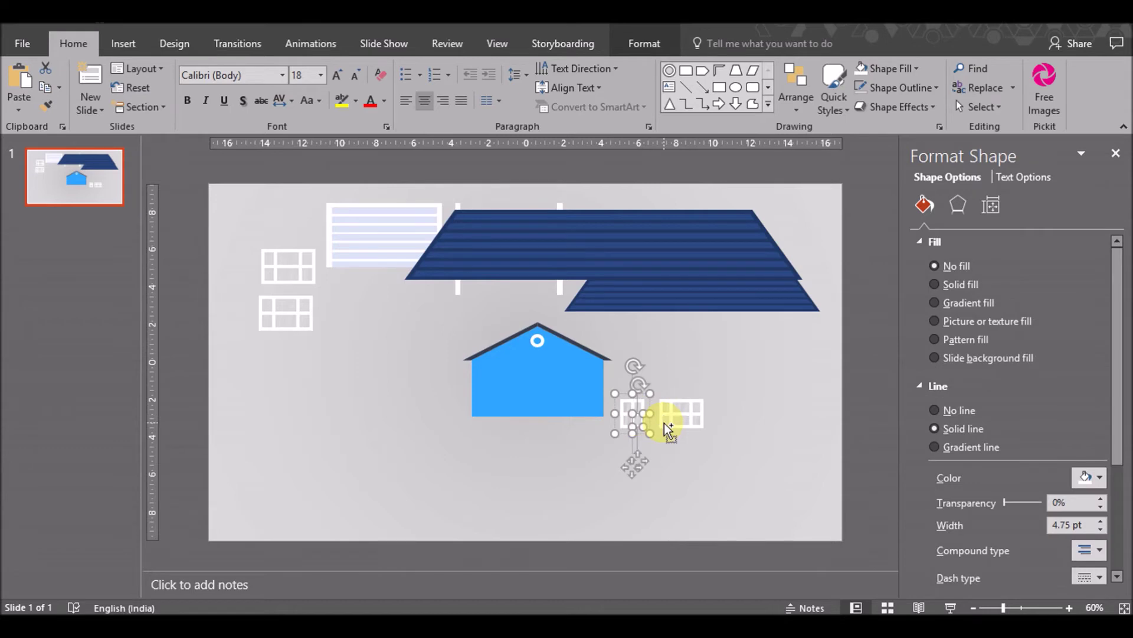
key(ctrl+a)
click(664, 469)
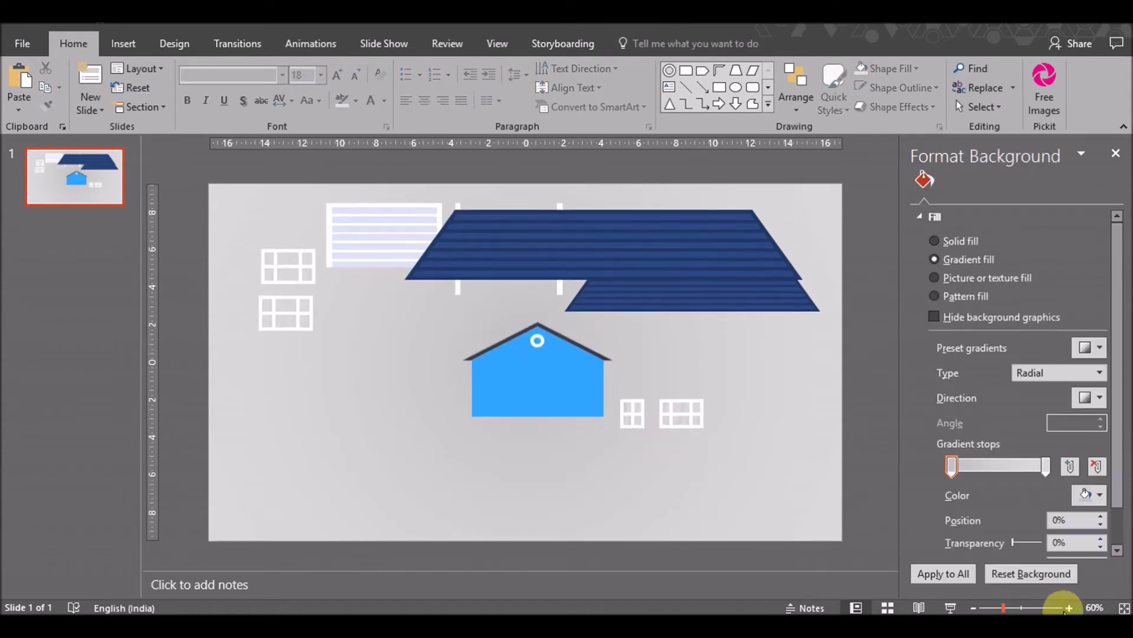
click(1068, 608)
click(1068, 608)
click(1068, 608)
click(1068, 608)
click(1069, 608)
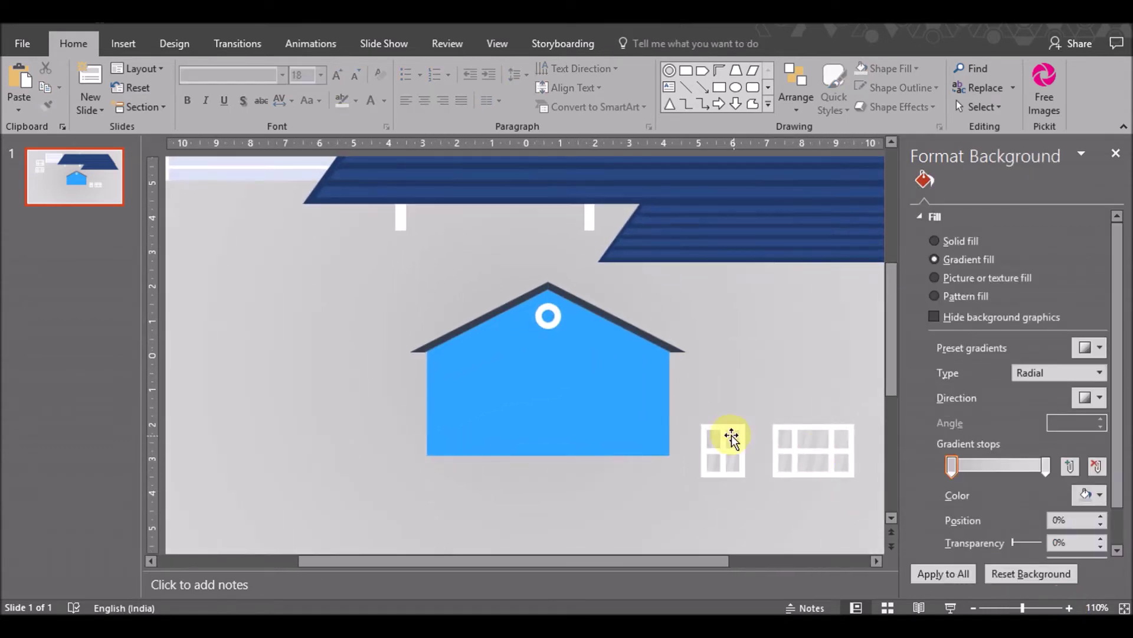
Select the narrow window's frame pieces and lower their Line Width in Format Shape
click(732, 437)
click(720, 431)
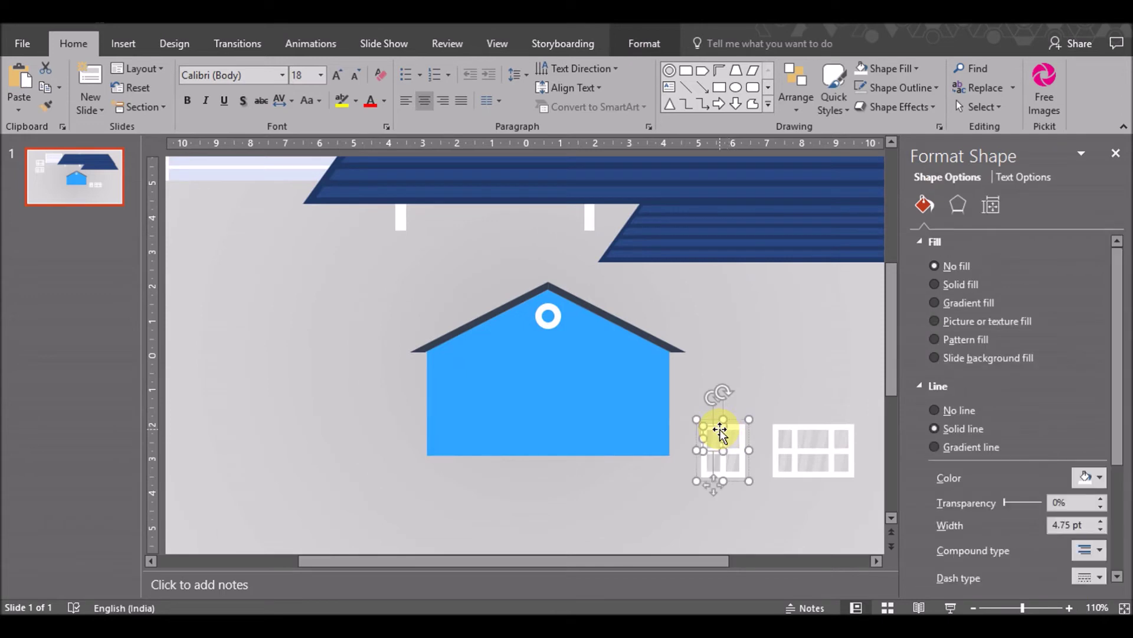
shift+click(738, 428)
shift+click(742, 461)
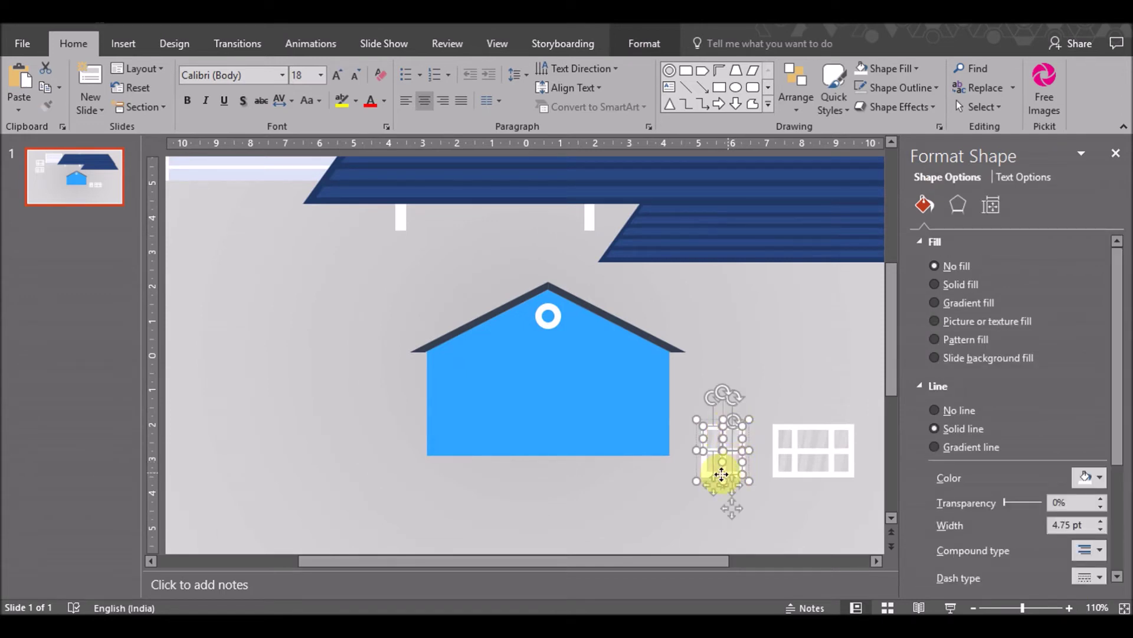
shift+click(702, 469)
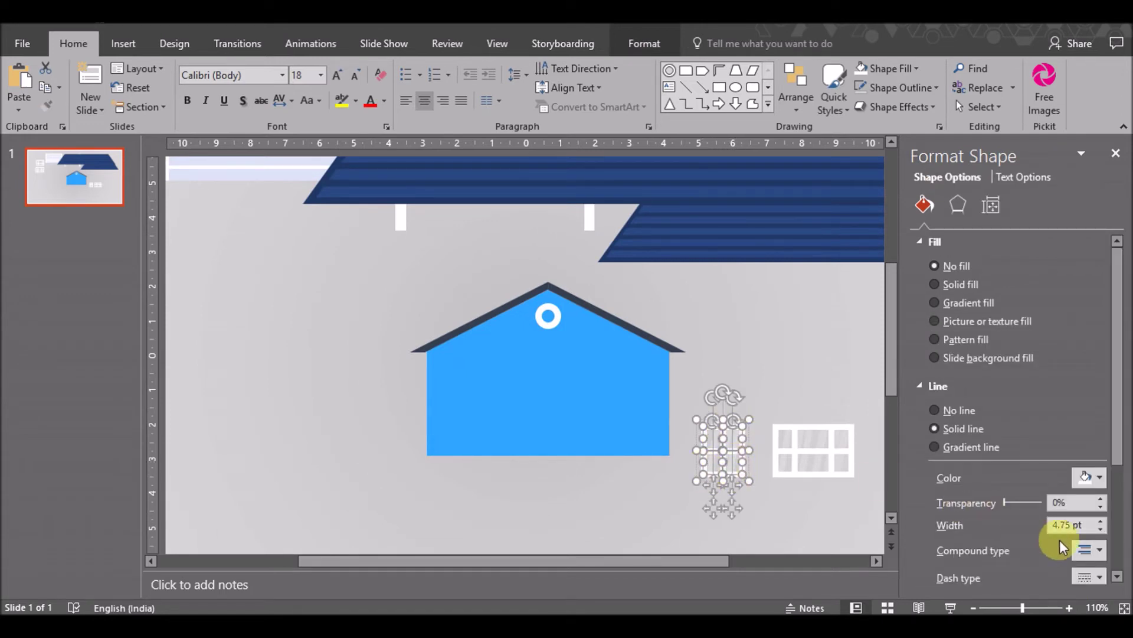
click(1101, 530)
click(1101, 531)
click(1102, 530)
click(1101, 531)
click(1102, 530)
click(1102, 530)
click(1101, 530)
click(1101, 530)
click(1102, 529)
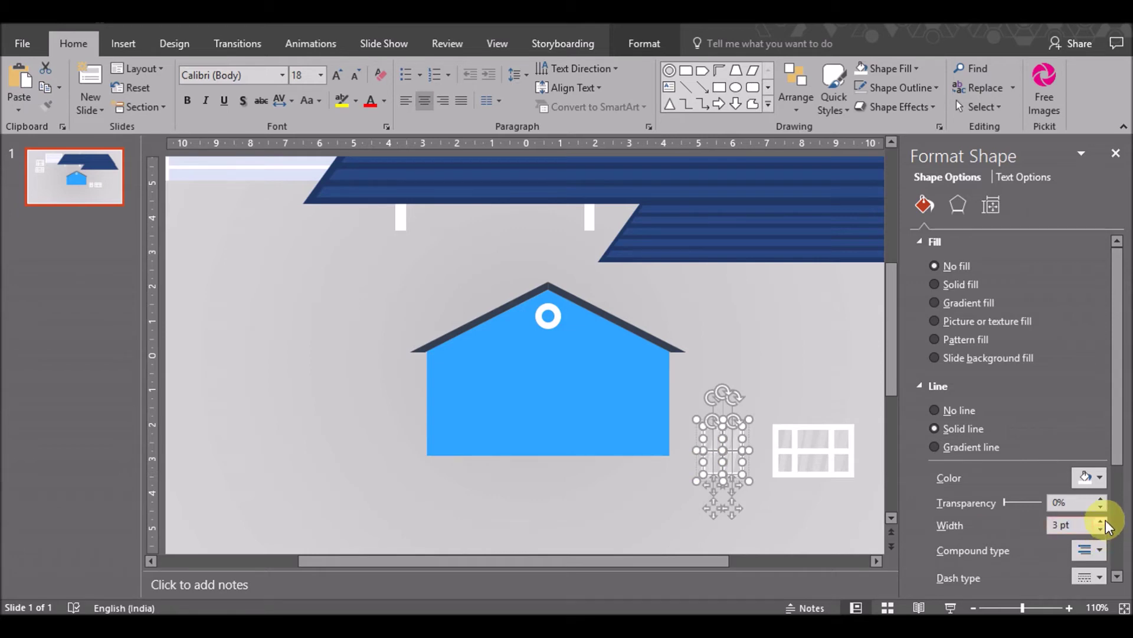
click(563, 541)
Thin the wide window's frame lines to 3 pt and drag it toward the narrow window
click(811, 469)
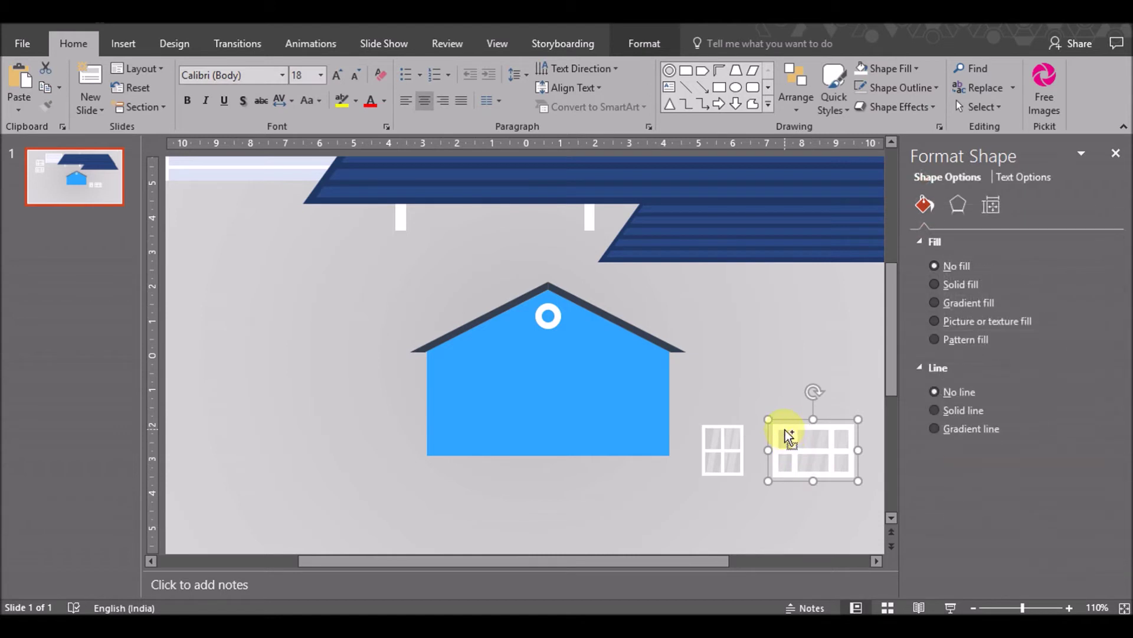
click(805, 431)
click(843, 427)
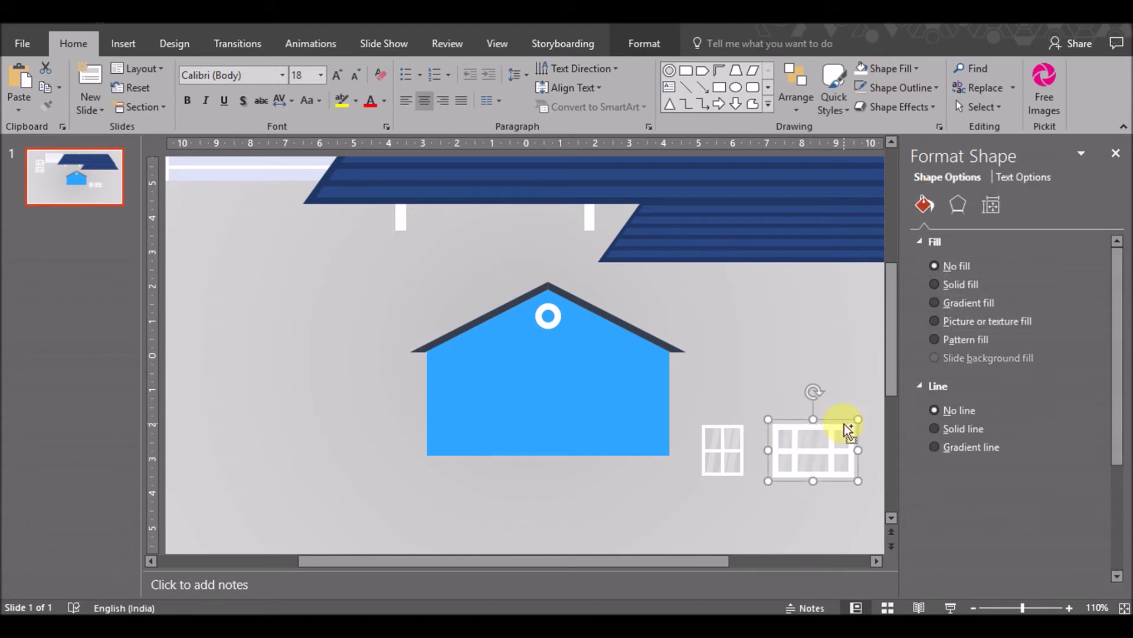
click(842, 430)
shift+click(812, 429)
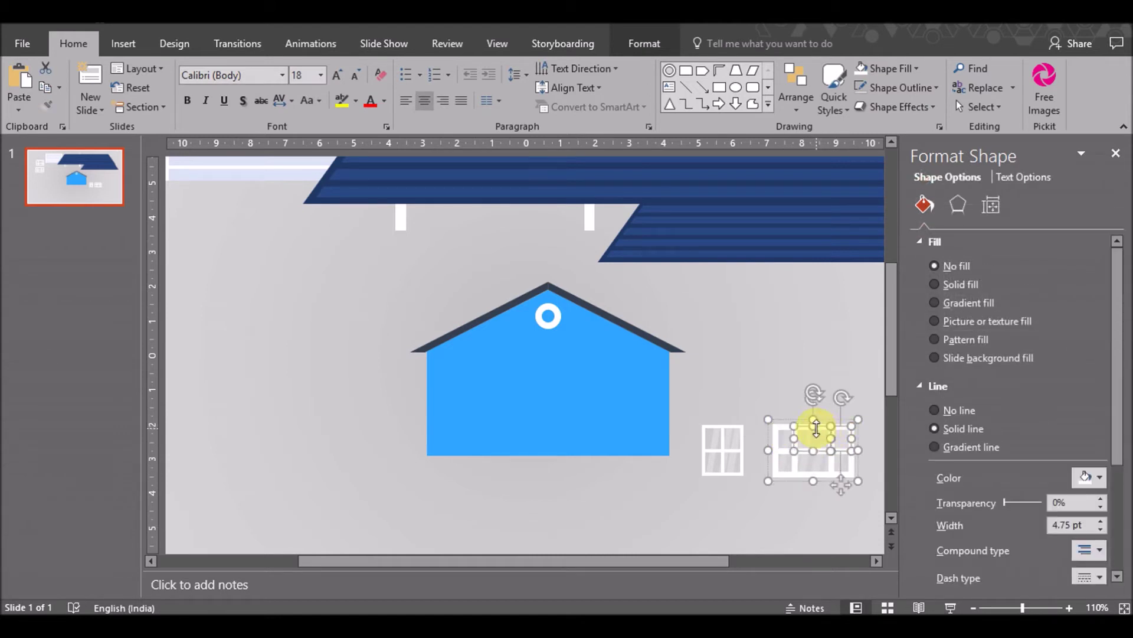
shift+click(784, 430)
shift+click(794, 462)
shift+click(841, 469)
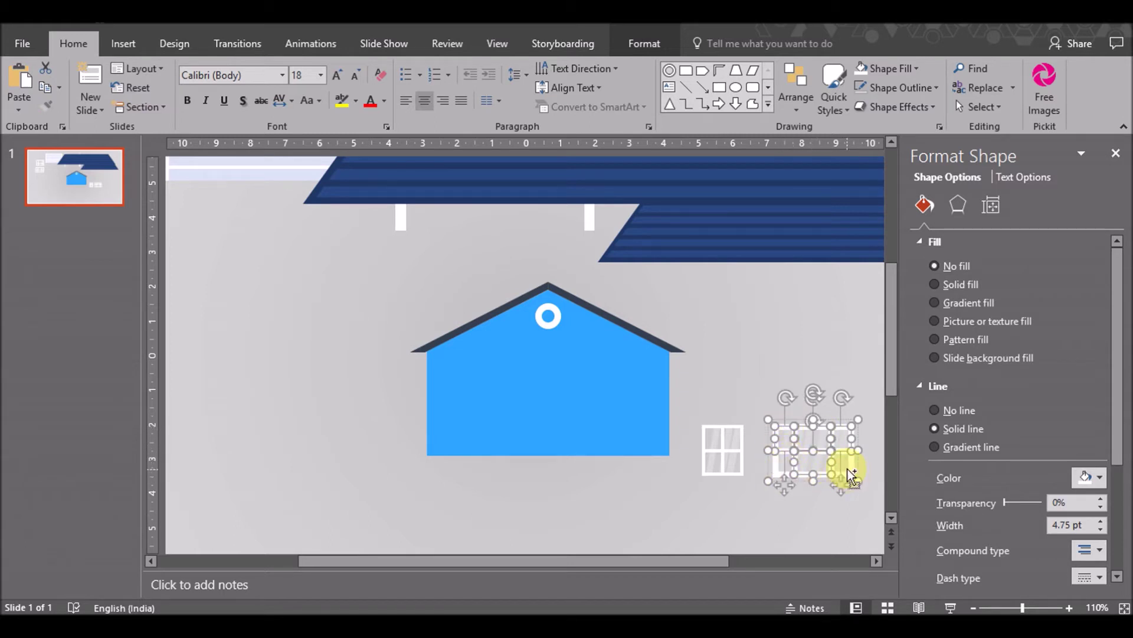
shift+click(779, 470)
shift+click(789, 468)
click(1100, 530)
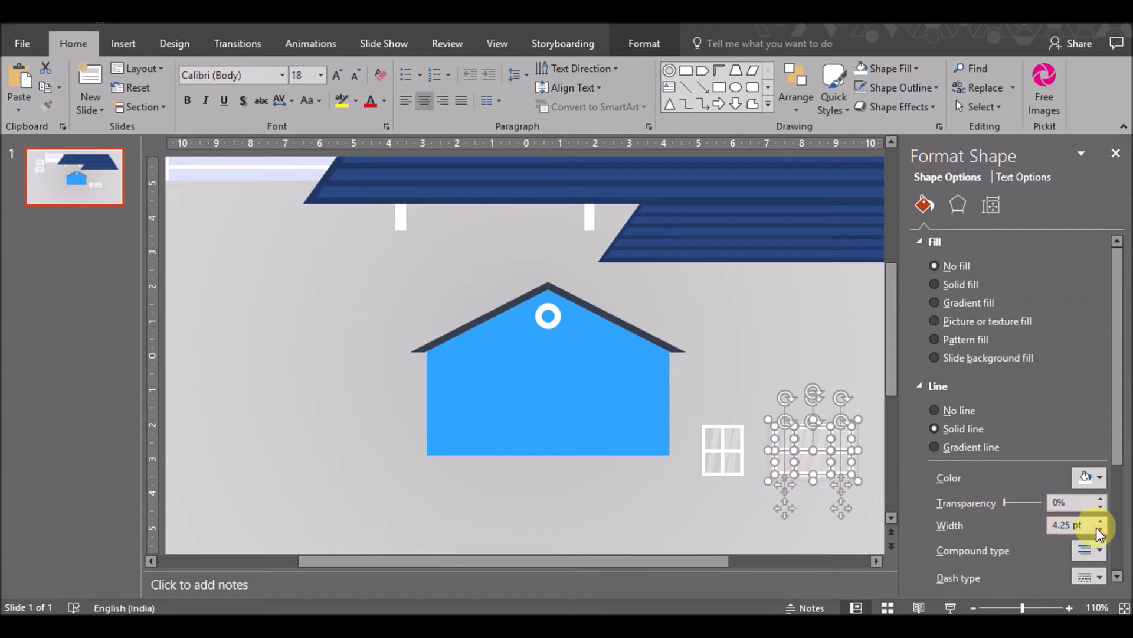
click(627, 522)
mouse_move(760, 493)
mouse_down()
mouse_move(860, 412)
mouse_move(788, 415)
mouse_up()
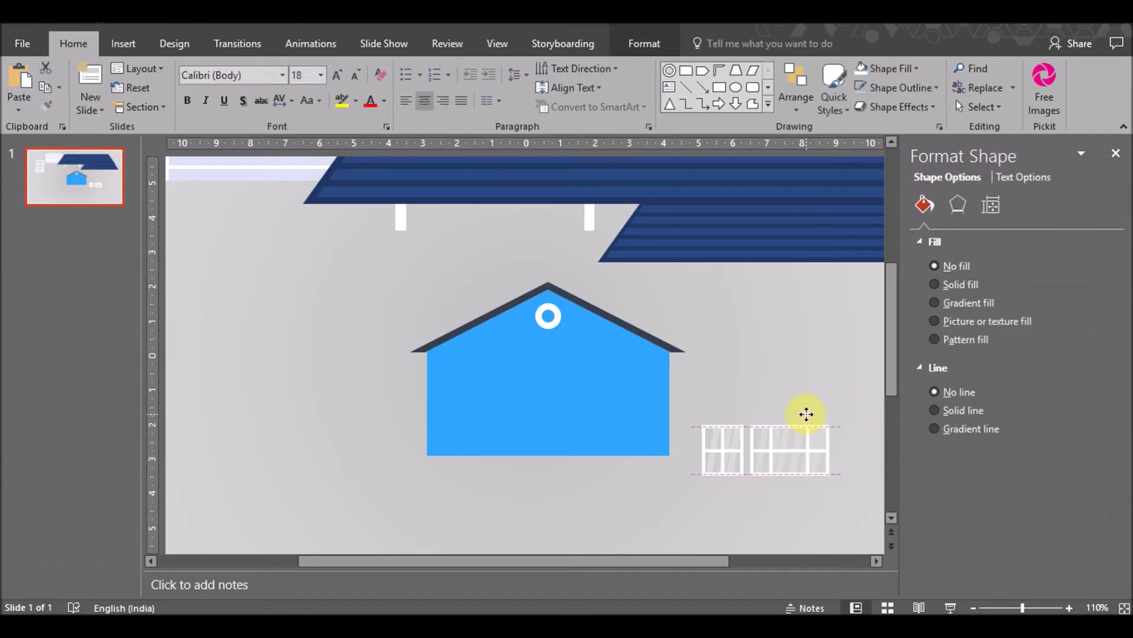
Move both windows together onto the lower front of the house
click(703, 496)
mouse_move(690, 505)
mouse_down()
mouse_move(839, 407)
mouse_move(630, 352)
mouse_up()
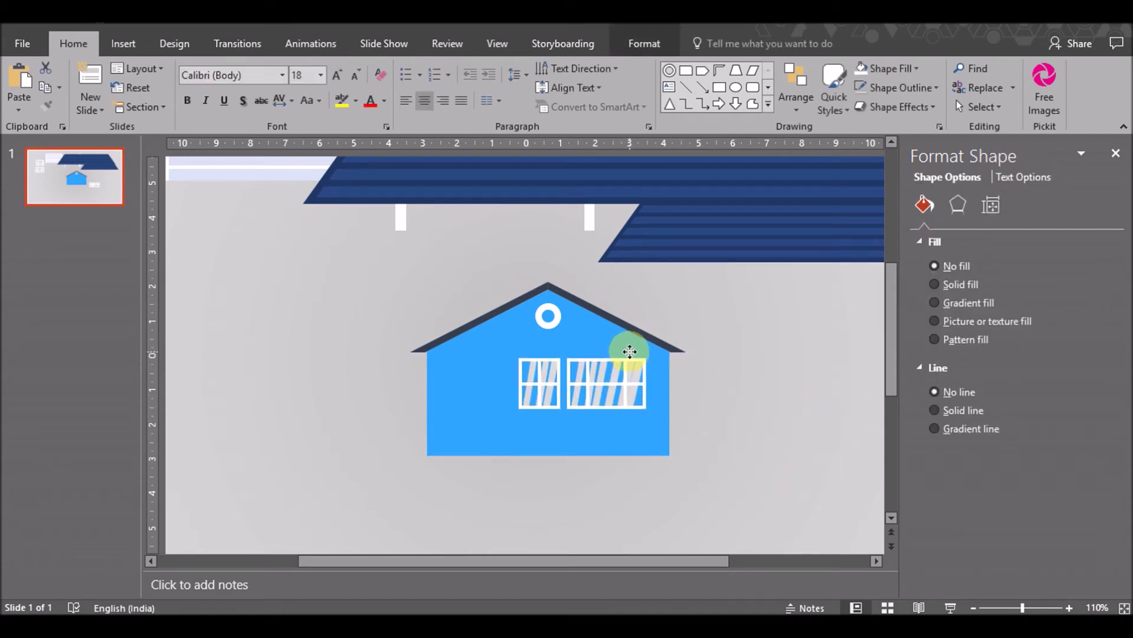
drag(630, 352, 634, 352)
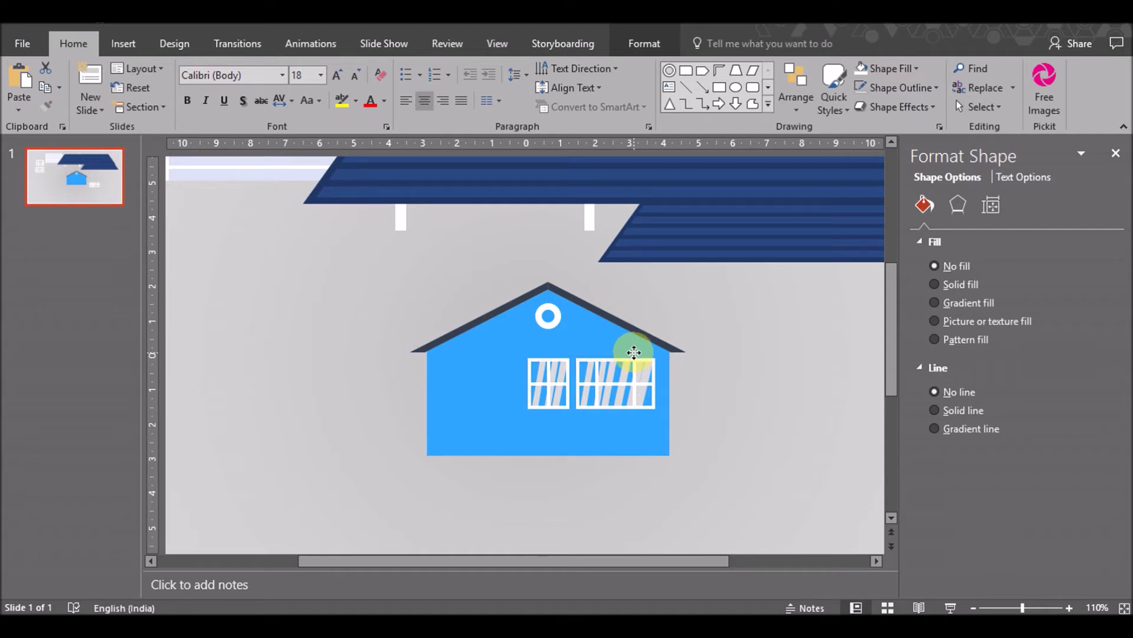
click(768, 409)
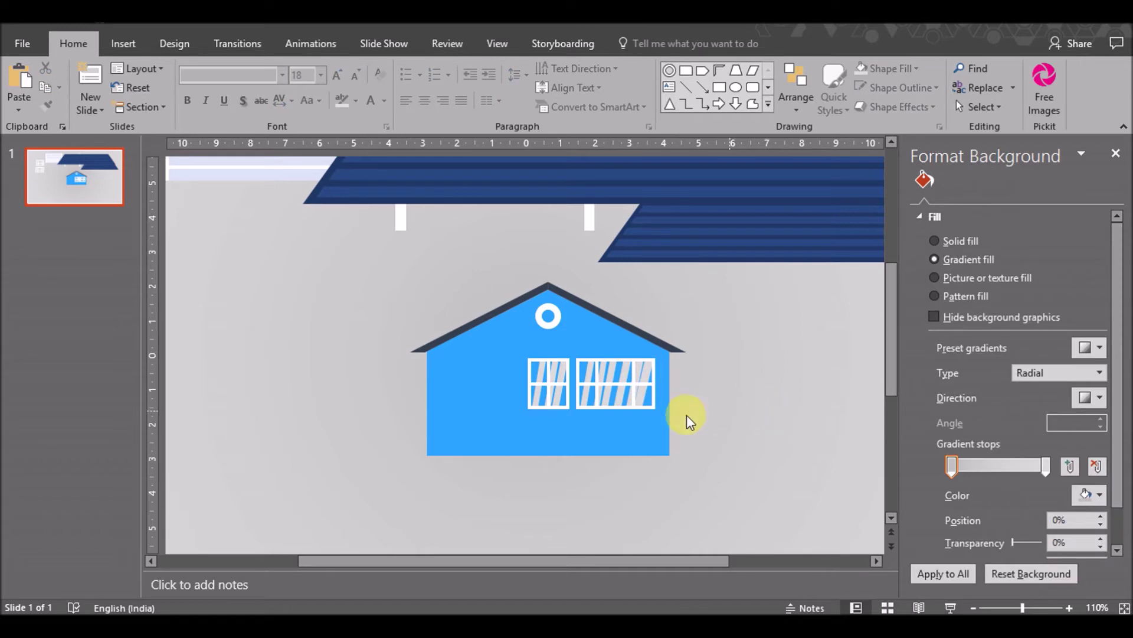
Ungroup the windows, restore the left window as one shape, and select the right window
click(611, 371)
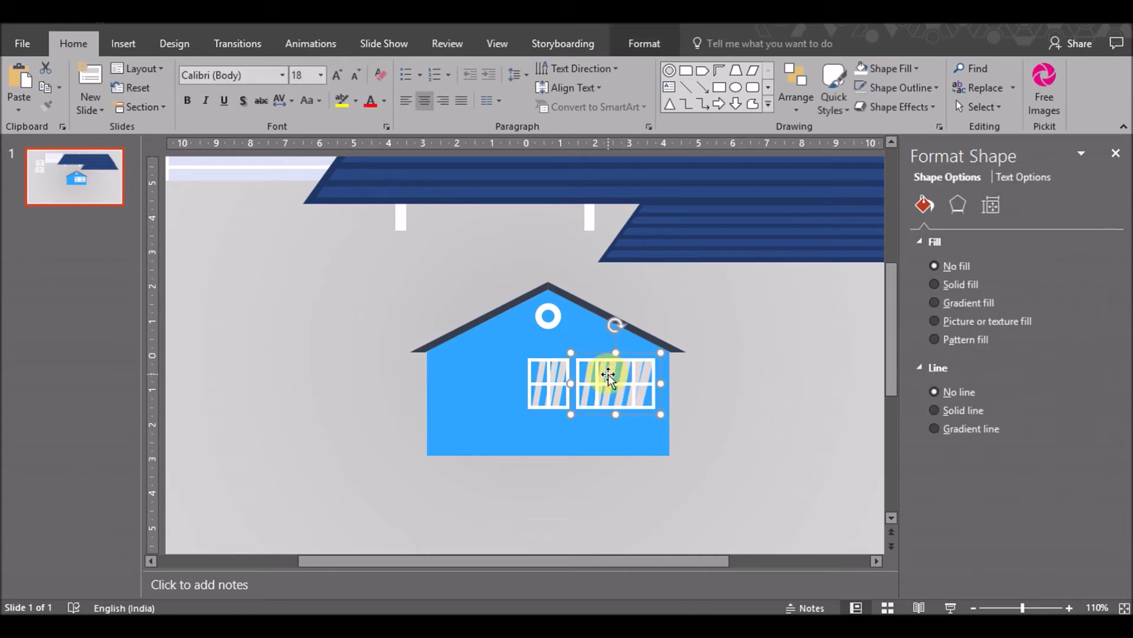
right_click(608, 374)
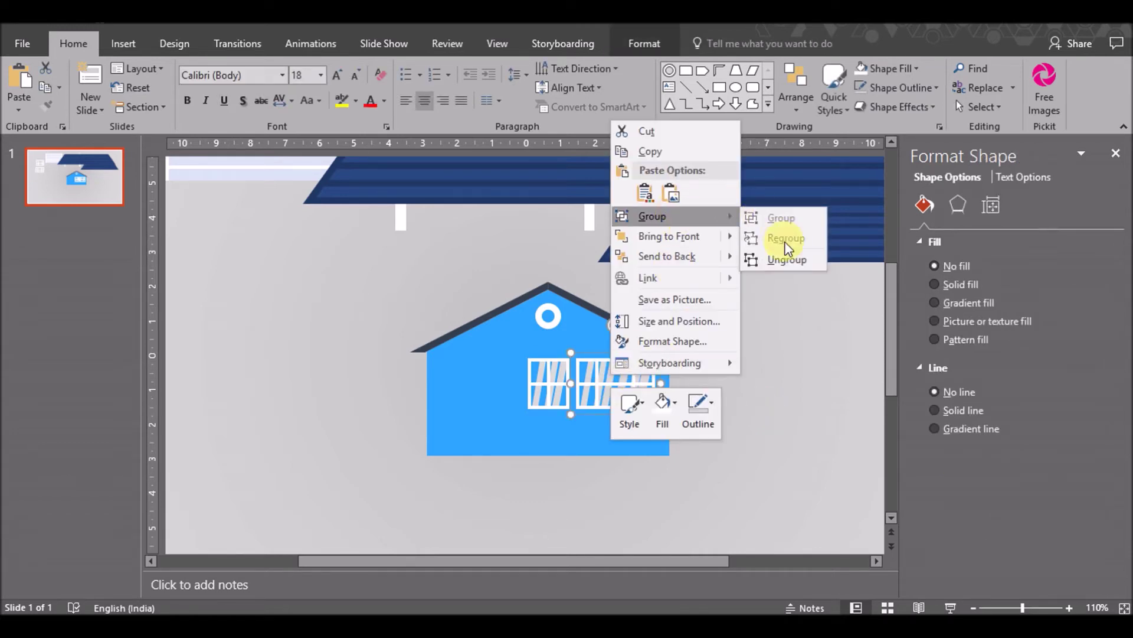
click(784, 252)
click(556, 373)
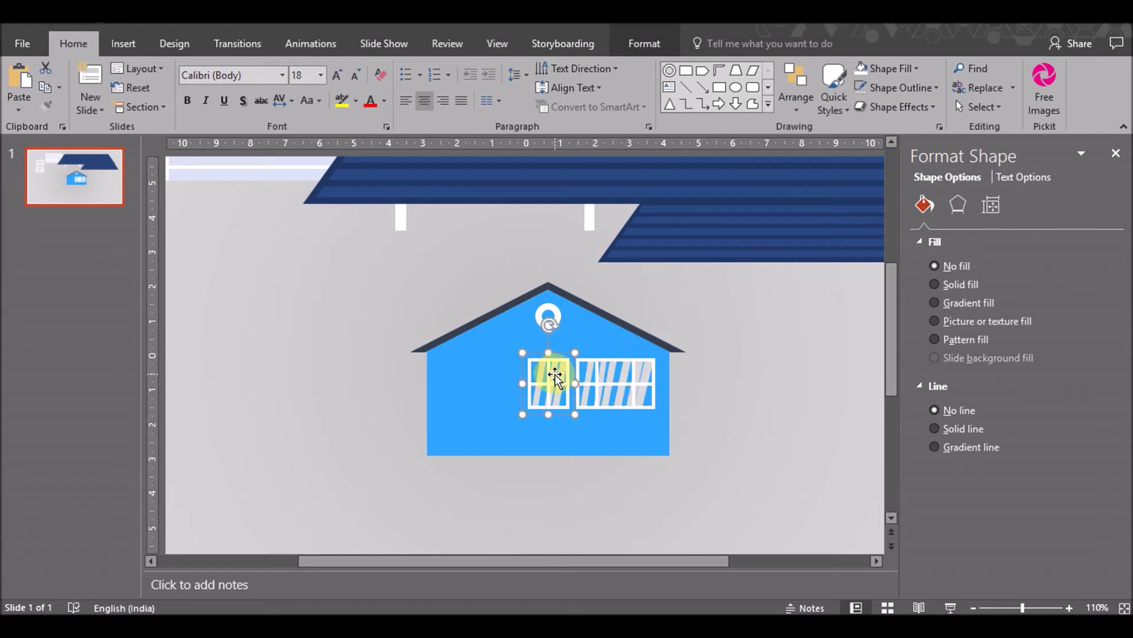
right_click(561, 374)
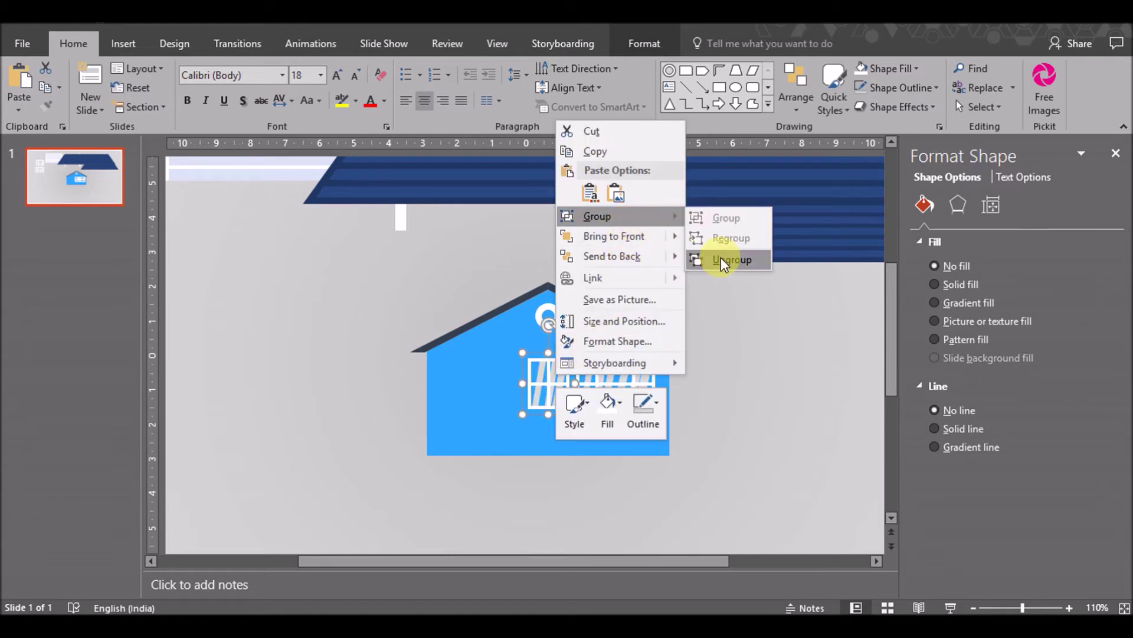
click(721, 258)
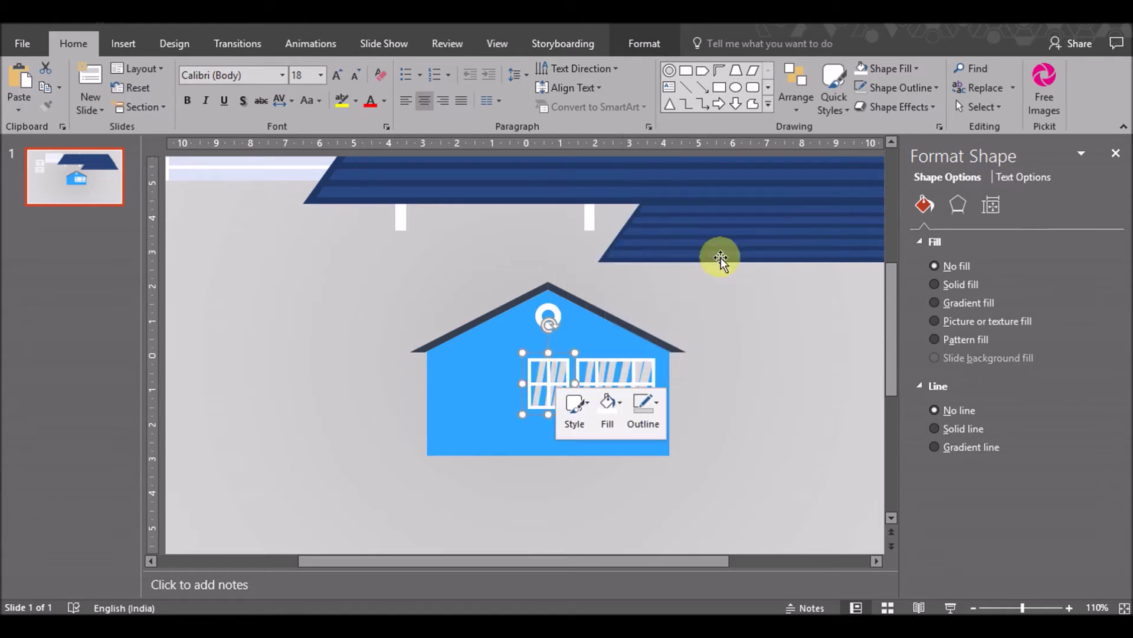
click(763, 387)
key(ctrl+z)
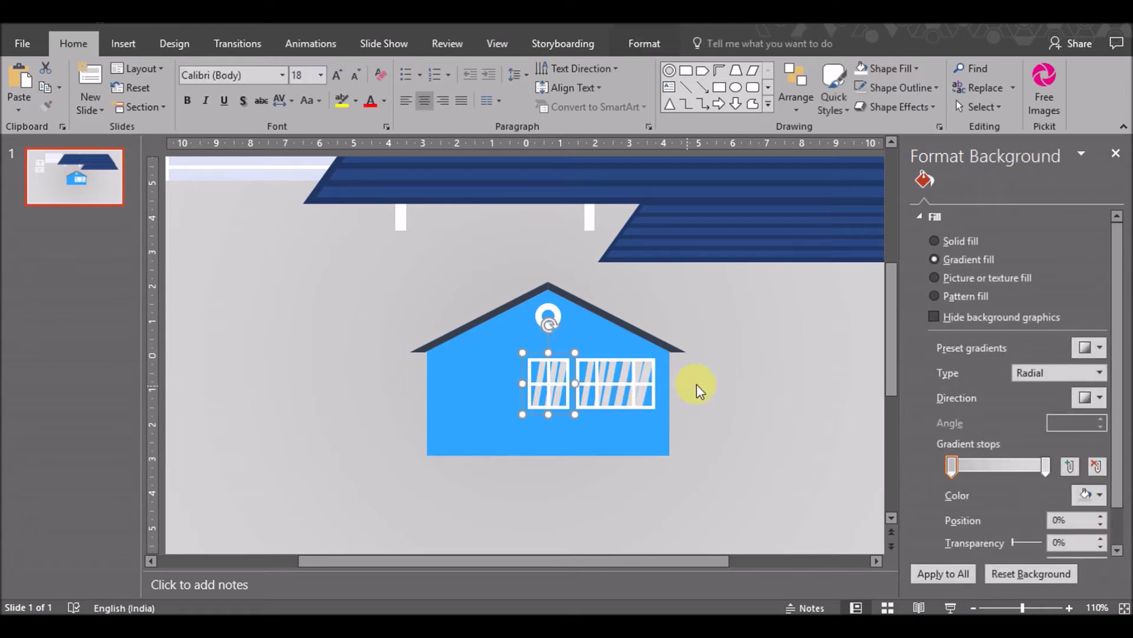
key(Tab)
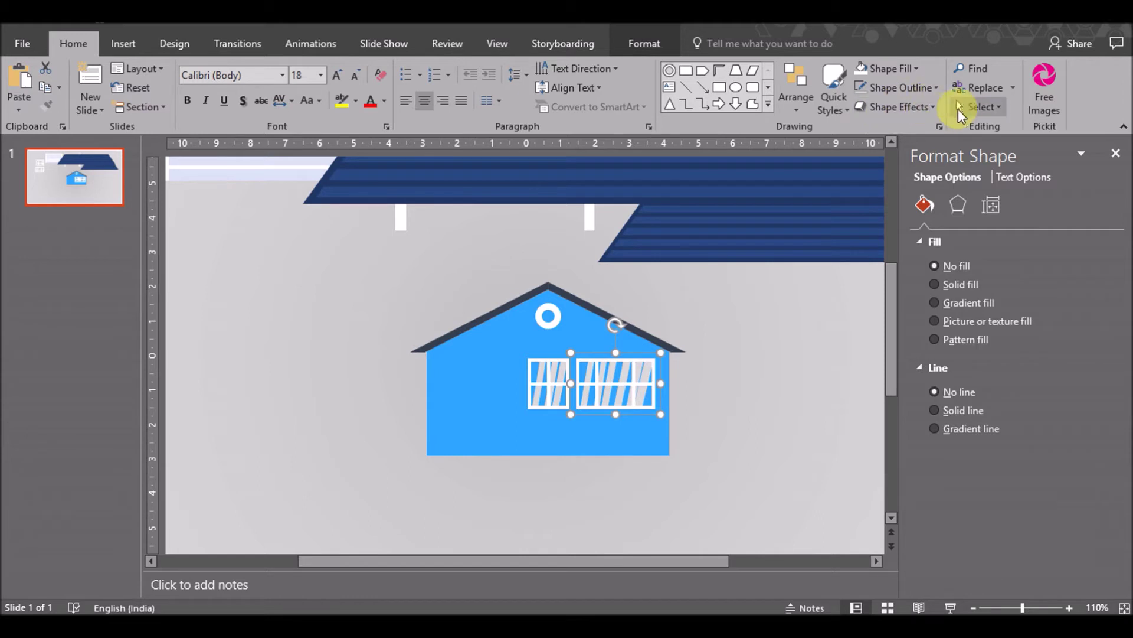
In the Selection Pane, set the right window's Parallelograms 13-15 and 23-25 to 50% transparency
click(975, 110)
click(1003, 145)
click(980, 108)
click(997, 166)
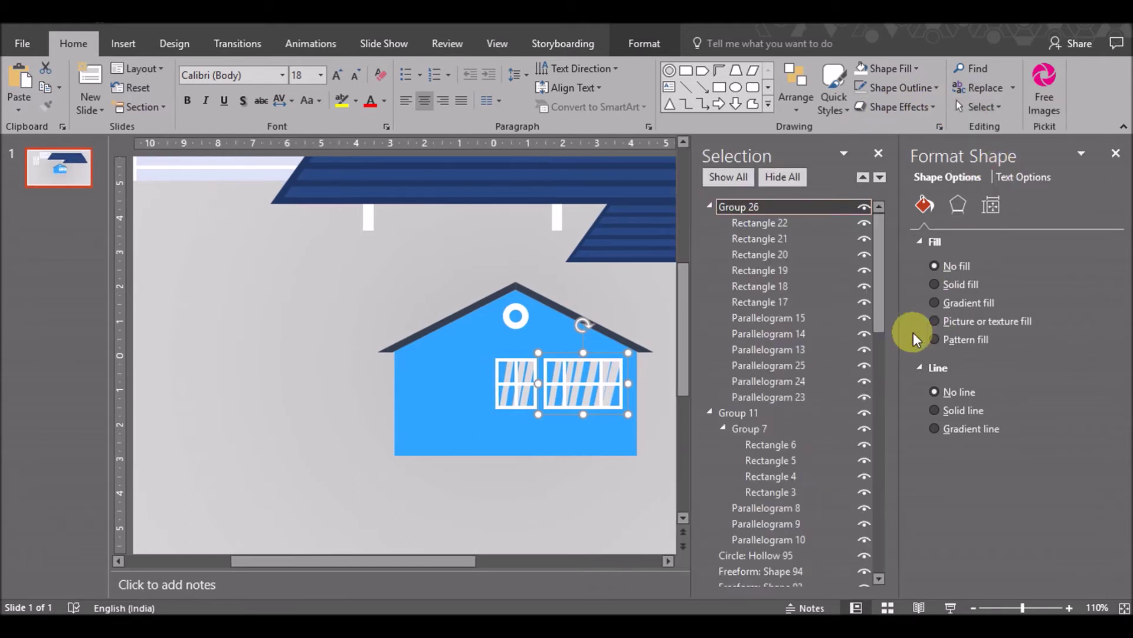
click(790, 320)
click(798, 394)
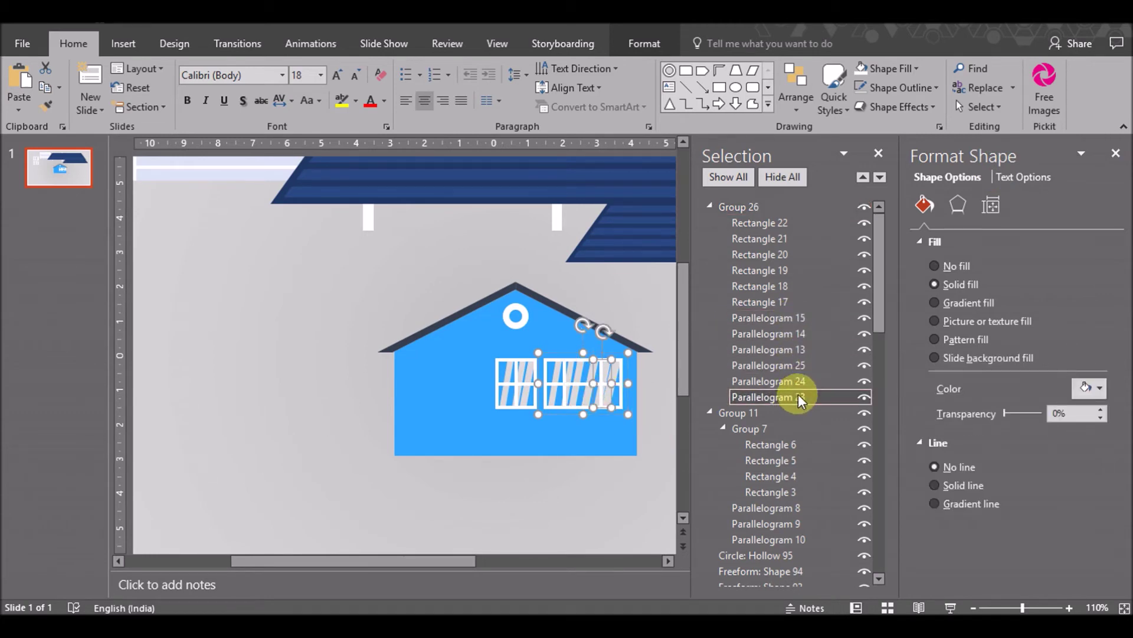
ctrl+click(796, 380)
ctrl+click(799, 365)
ctrl+click(802, 349)
ctrl+click(803, 319)
ctrl+click(804, 334)
drag(1004, 412, 1019, 417)
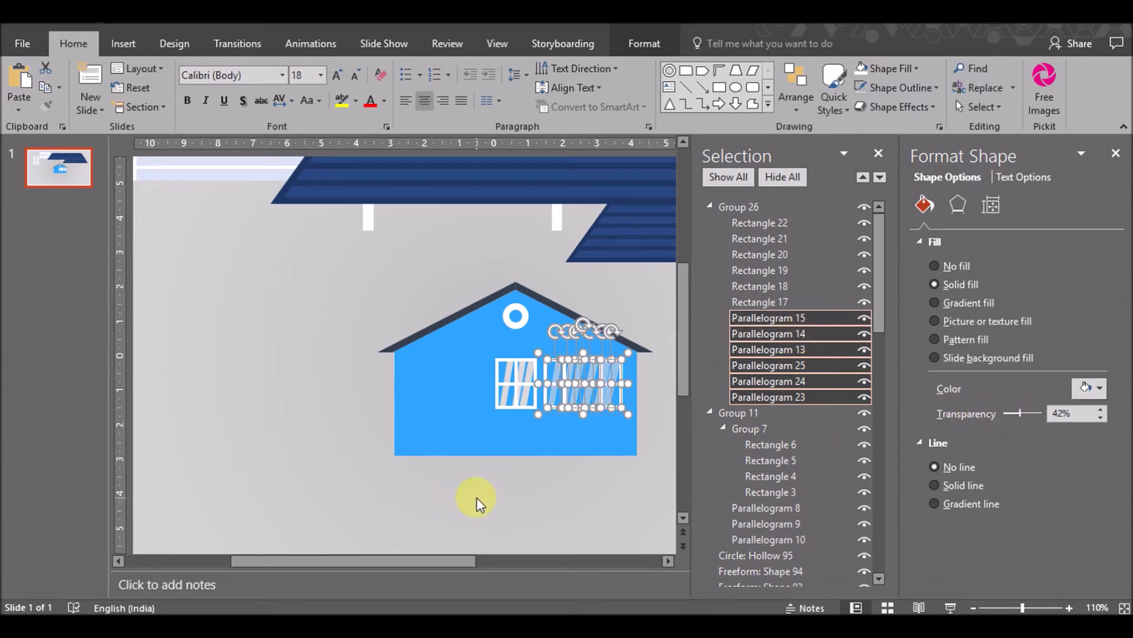
click(1101, 413)
Set the left window's Parallelograms 8, 9 and 10 to 50% fill transparency
click(450, 470)
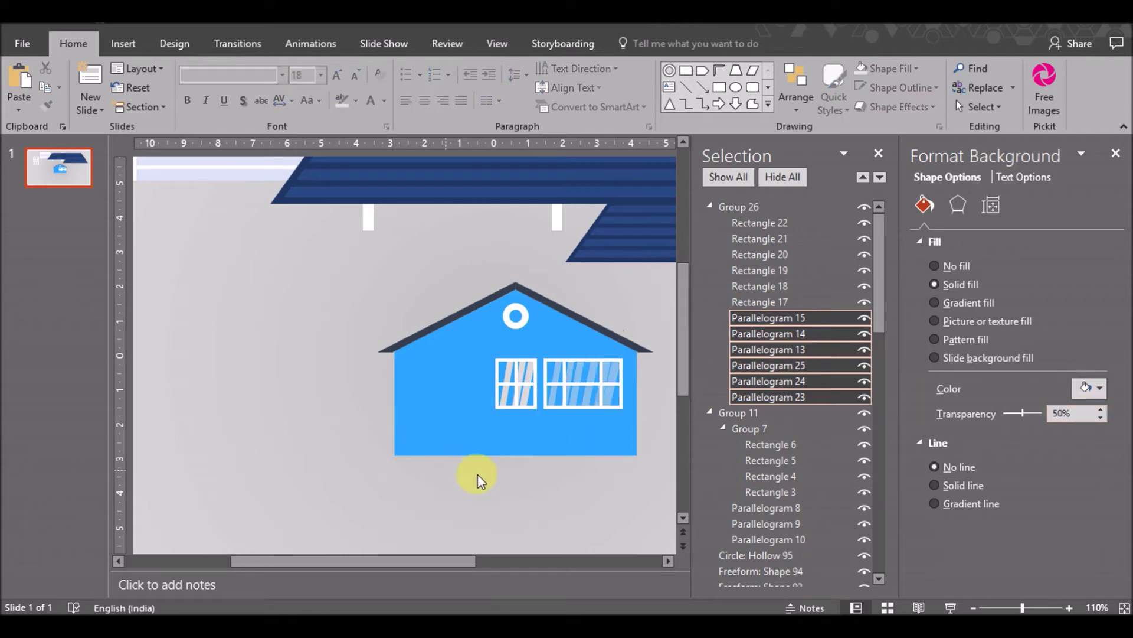
click(526, 419)
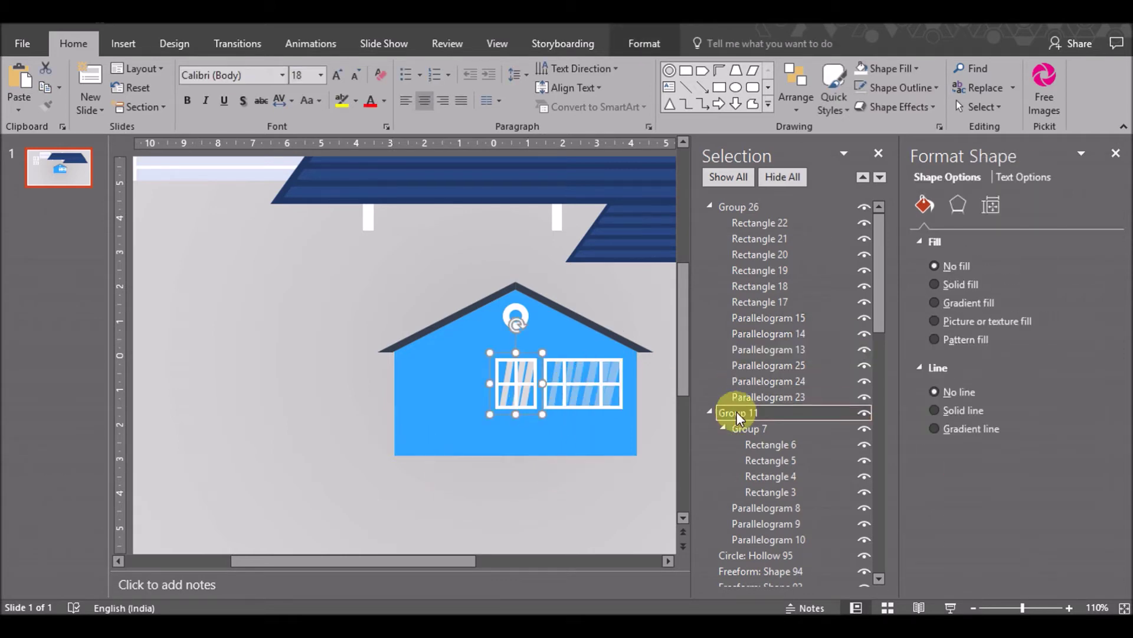
scroll(816, 434, down, 2)
click(791, 427)
ctrl+click(791, 443)
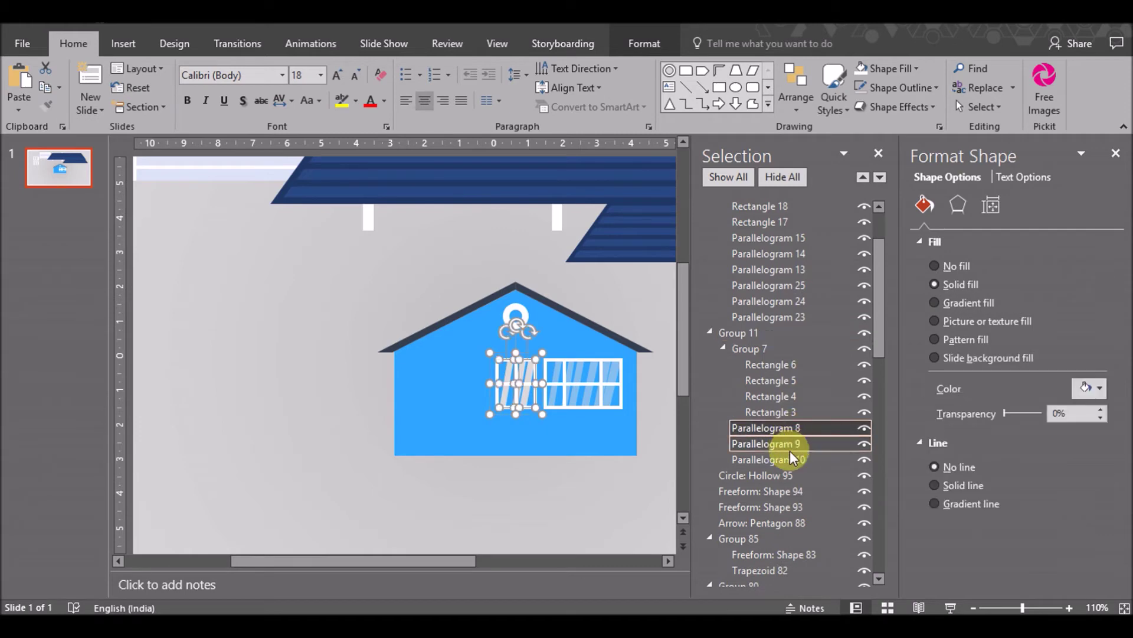
ctrl+click(791, 459)
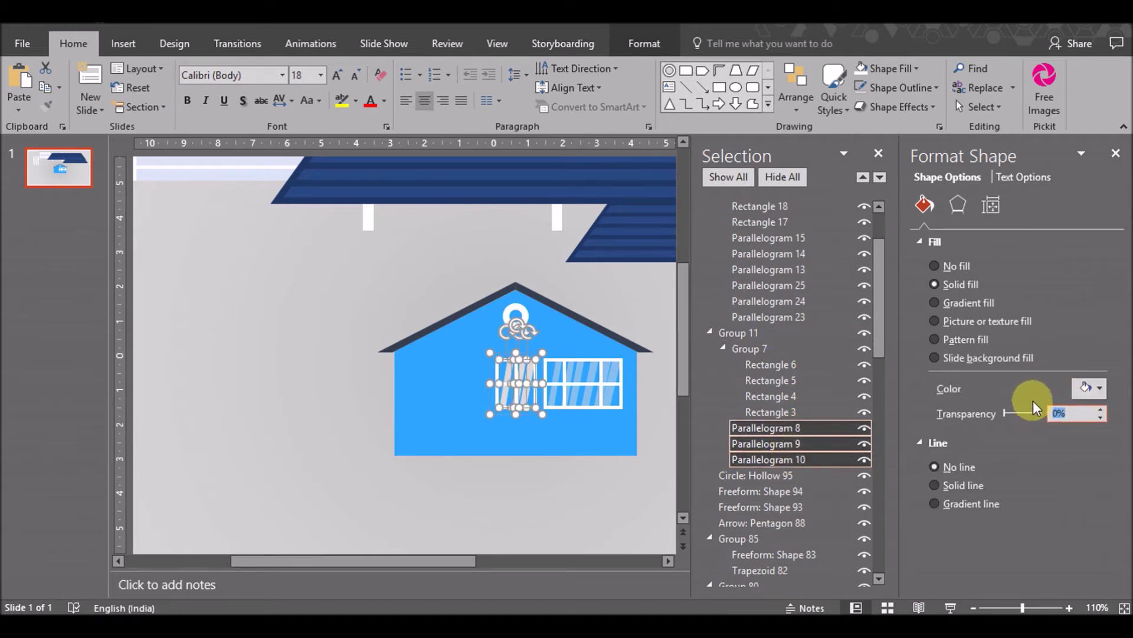
text(50)
key(Return)
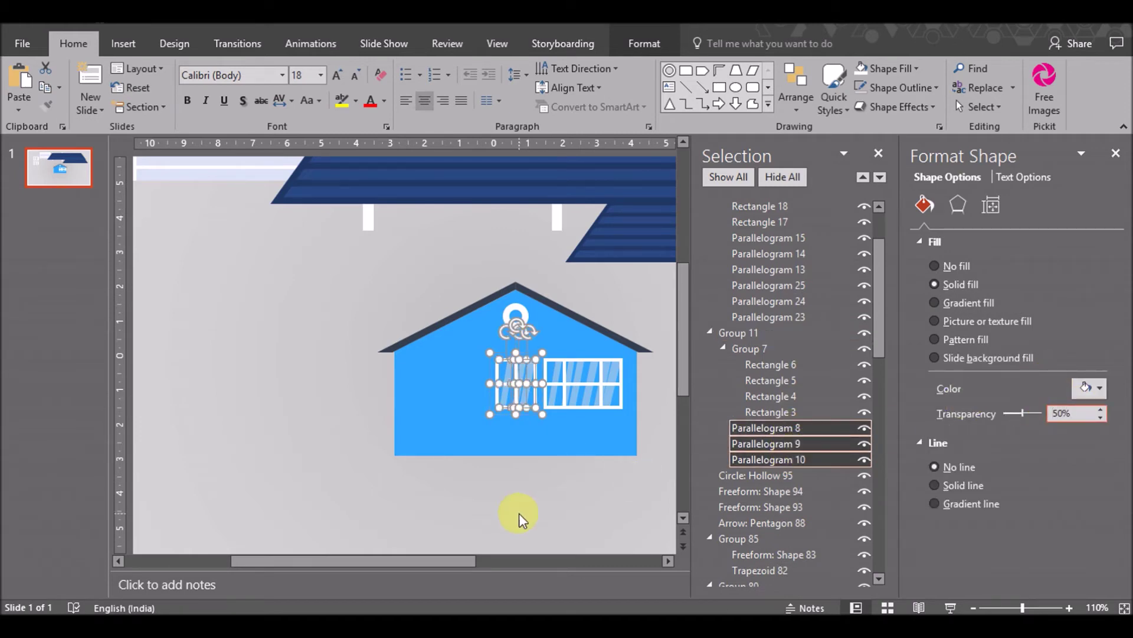
click(518, 518)
click(973, 608)
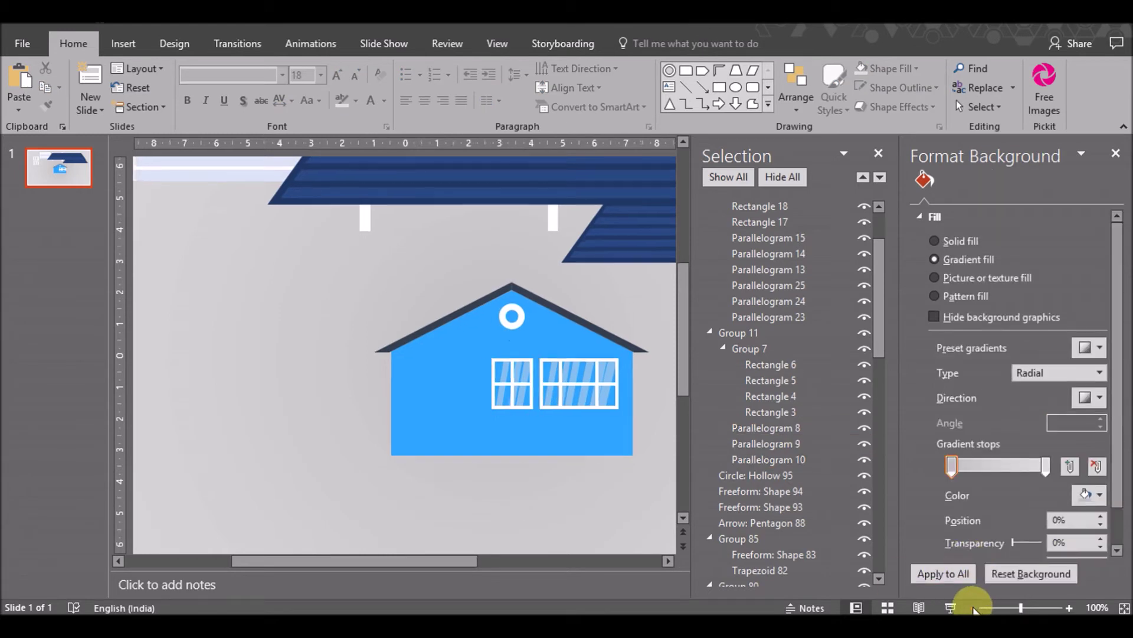
Zoom out to 50%, close the Selection Pane, and delete both loose upper-left window grids
click(974, 608)
click(973, 608)
click(974, 607)
click(974, 608)
click(974, 607)
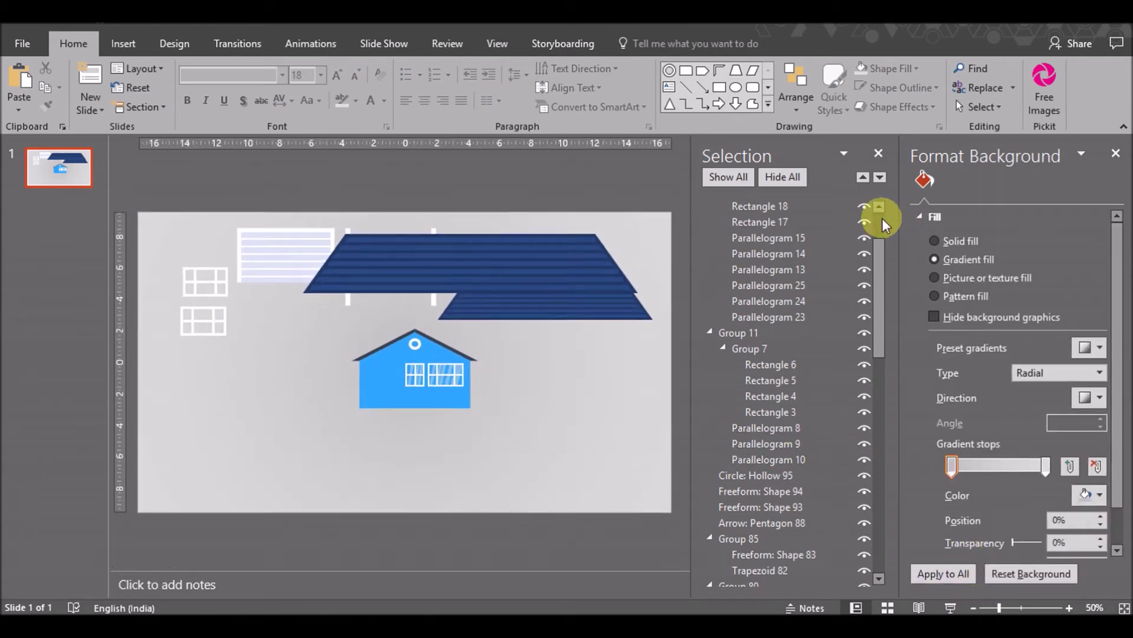
click(878, 153)
click(304, 323)
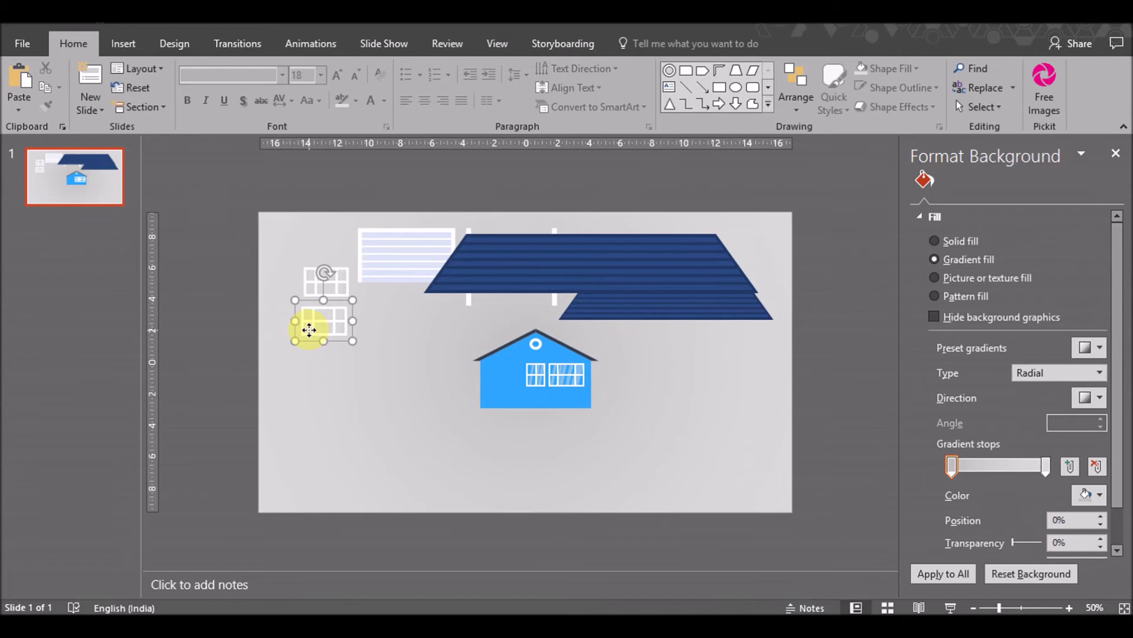
shift+click(311, 288)
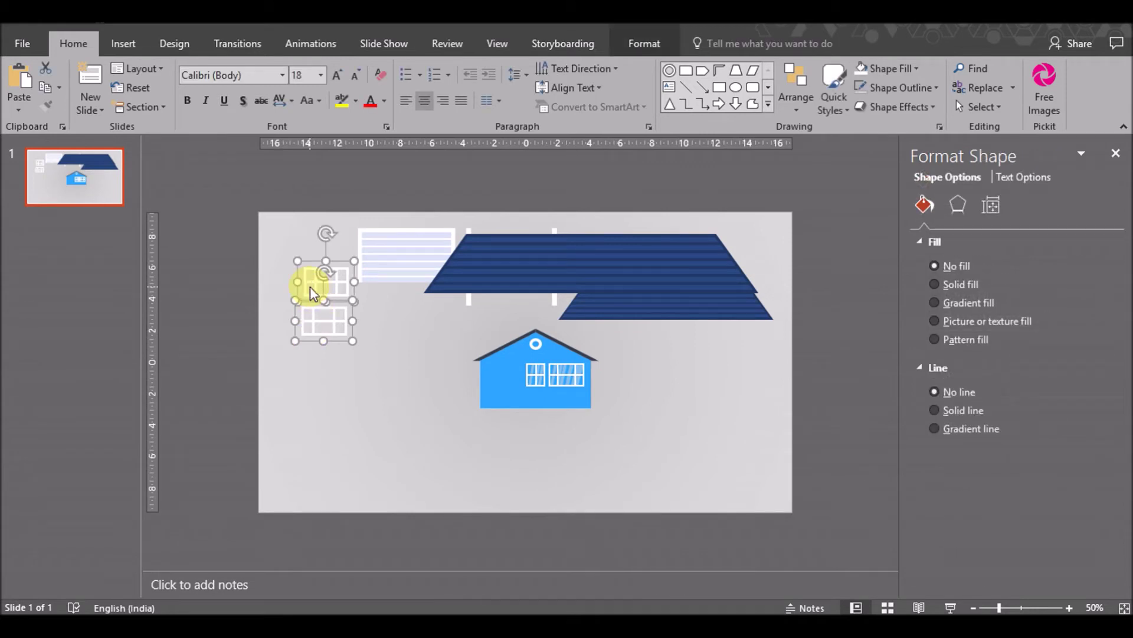
key(Delete)
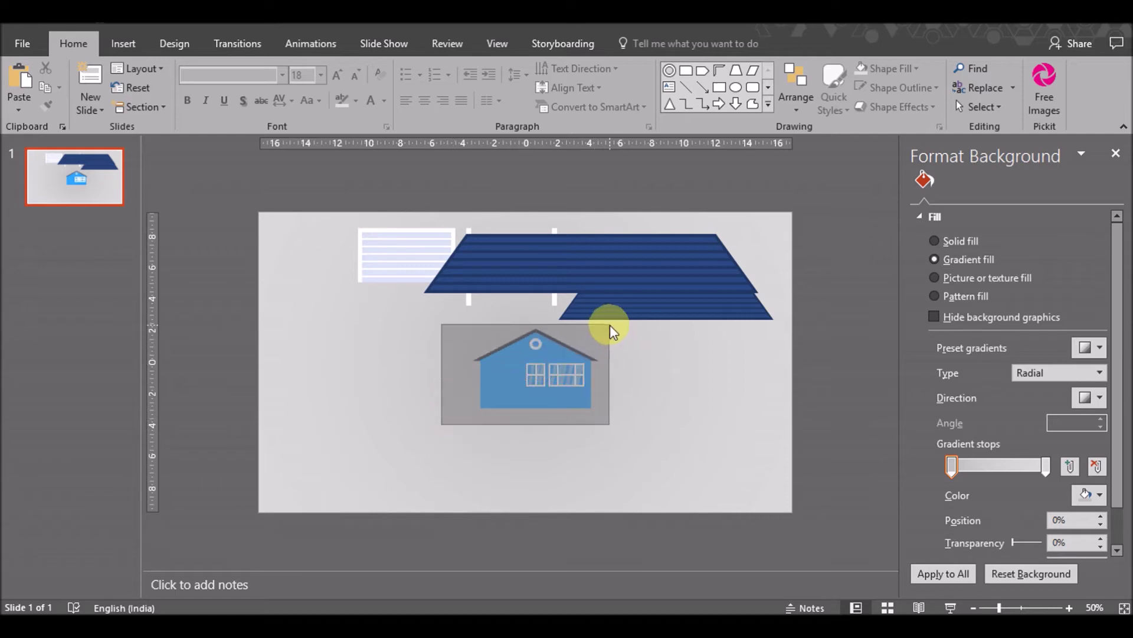
Group all the house parts with Ctrl+G and move the house left and down
drag(441, 424, 612, 323)
key(ctrl+g)
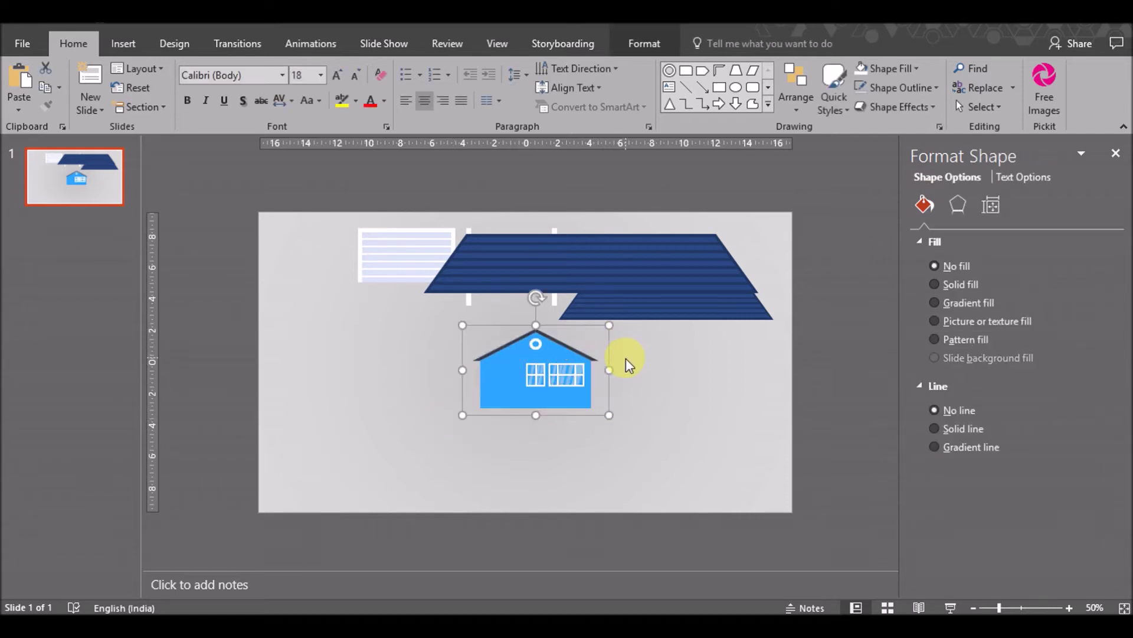
mouse_move(562, 412)
mouse_down()
mouse_move(501, 418)
mouse_move(458, 390)
mouse_up()
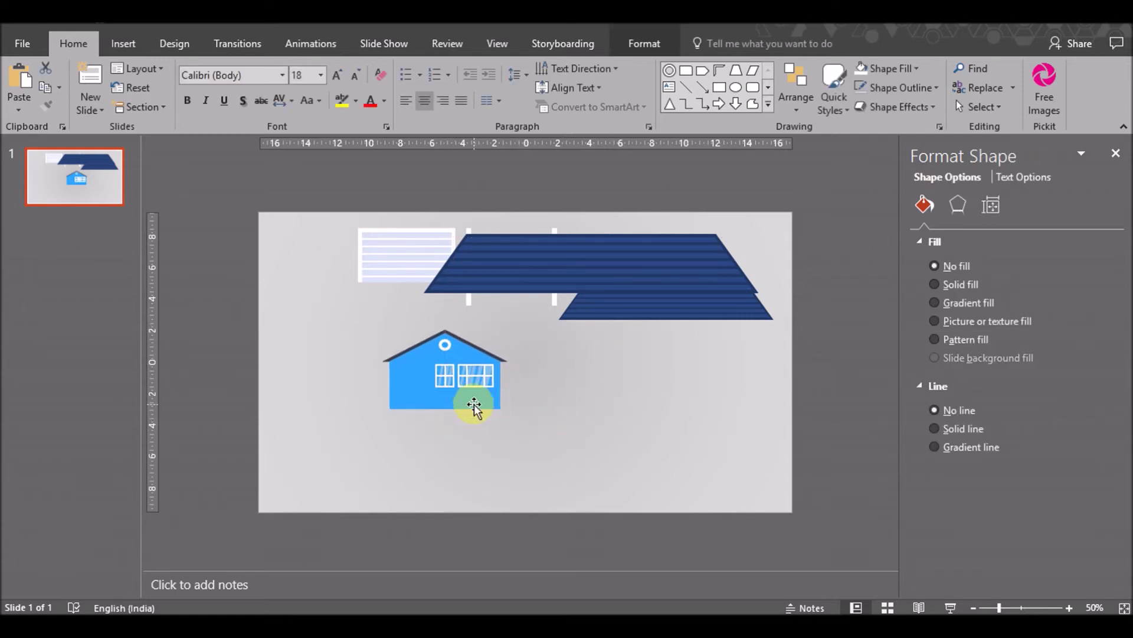
click(673, 380)
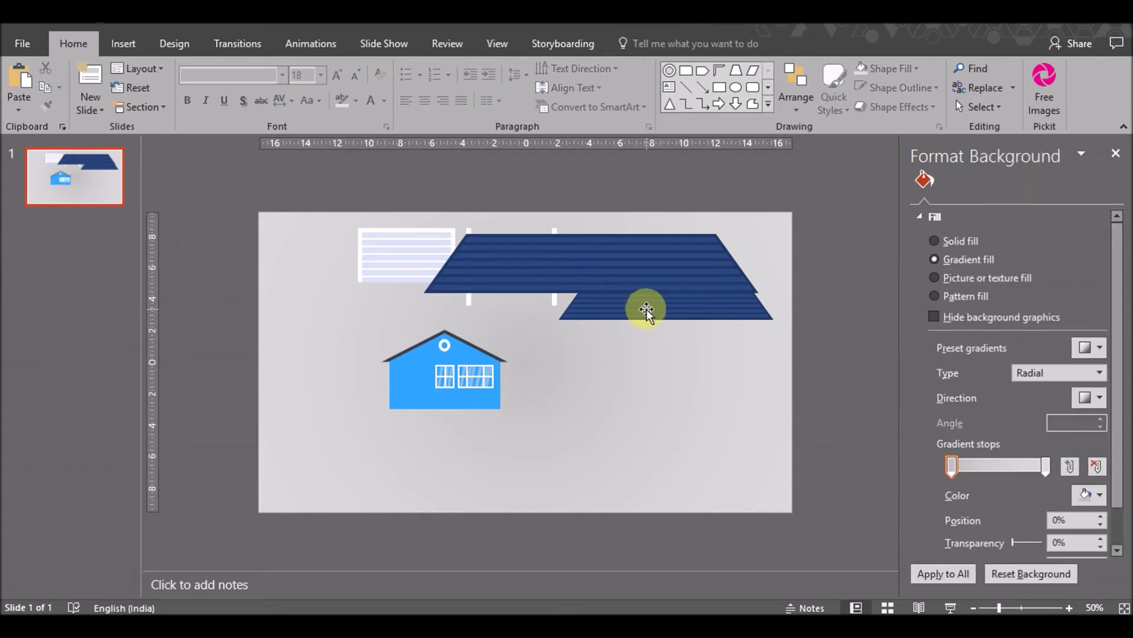
Move and shrink the lower navy striped roof piece, then set the house on top of it
drag(648, 309, 620, 404)
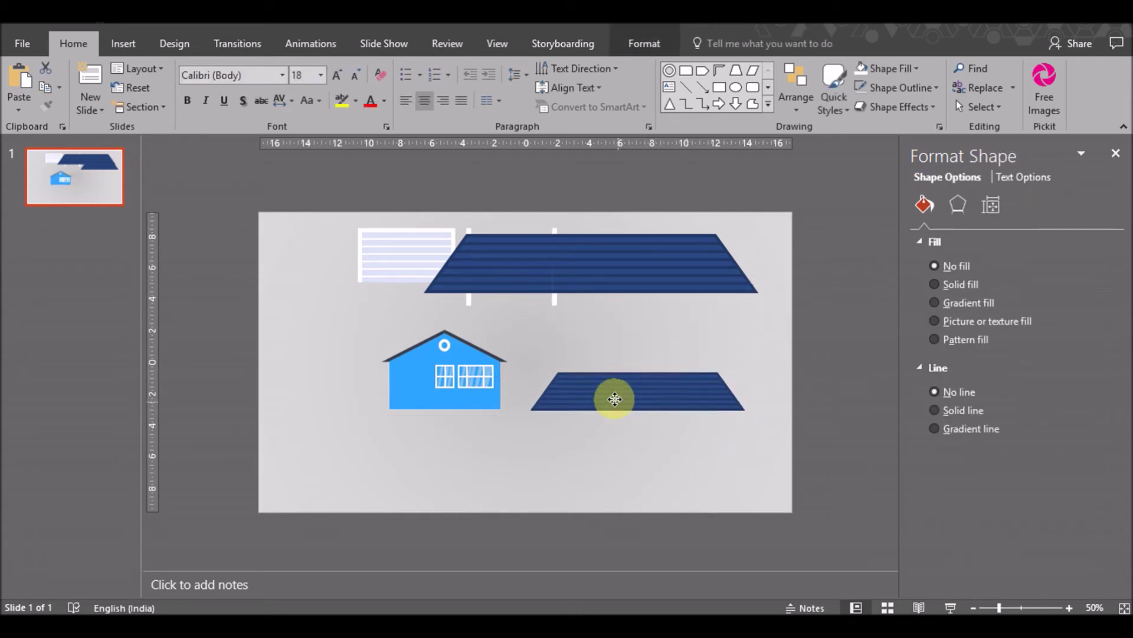
drag(620, 404, 608, 392)
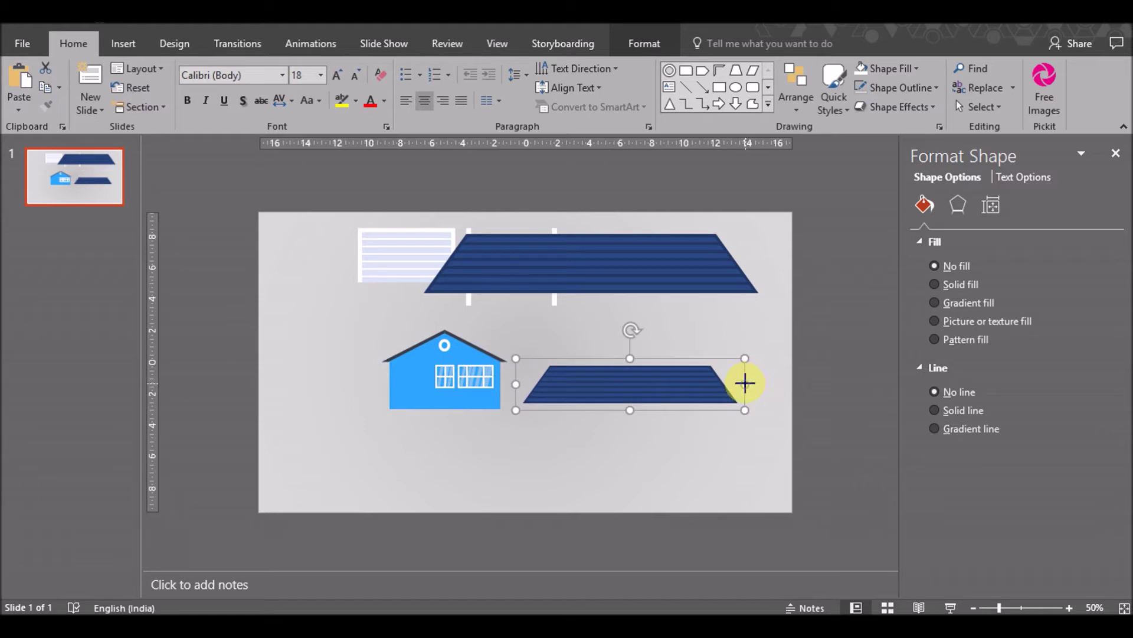
drag(745, 383, 706, 394)
drag(743, 409, 706, 392)
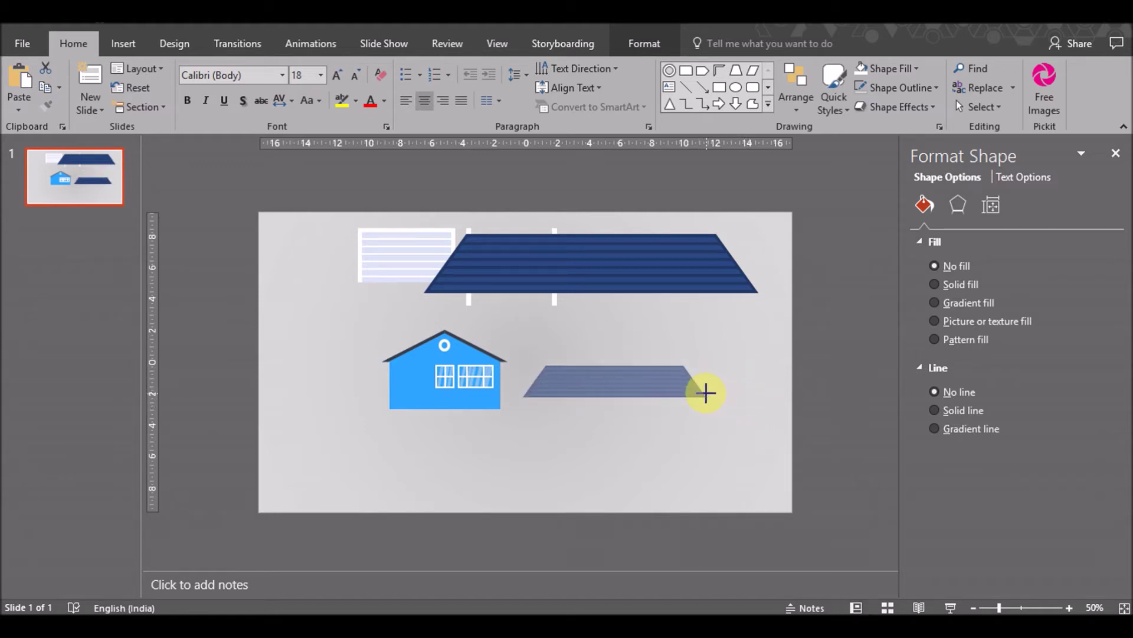
drag(705, 393, 704, 392)
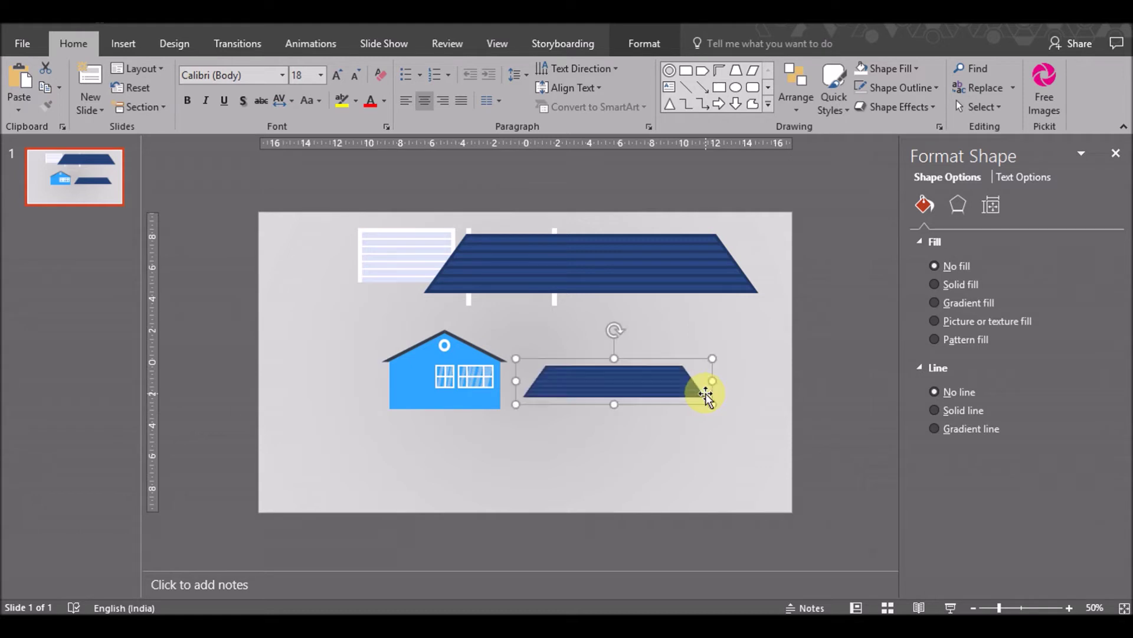
drag(473, 405, 622, 376)
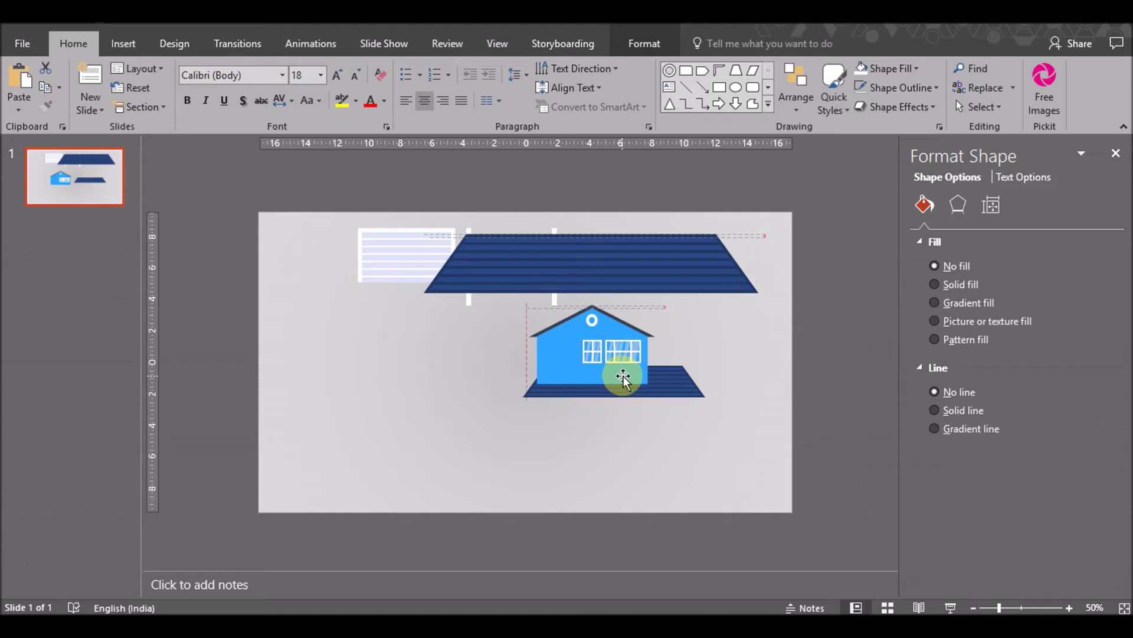
drag(622, 375, 622, 376)
key(Down)
key(Down)
key(Down)
key(Down)
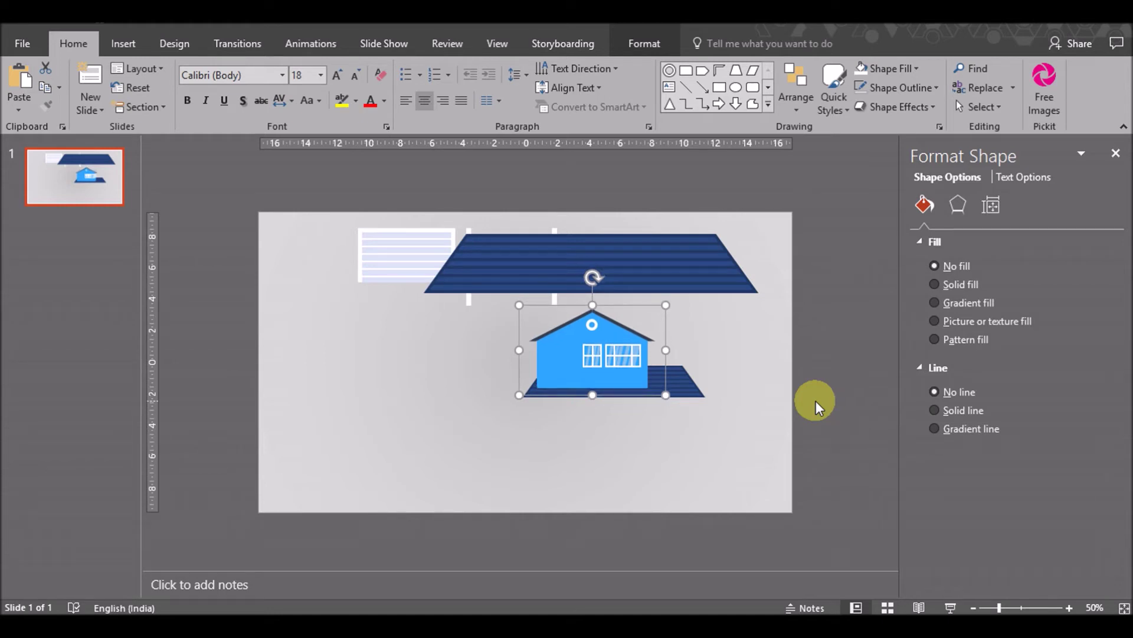
click(650, 447)
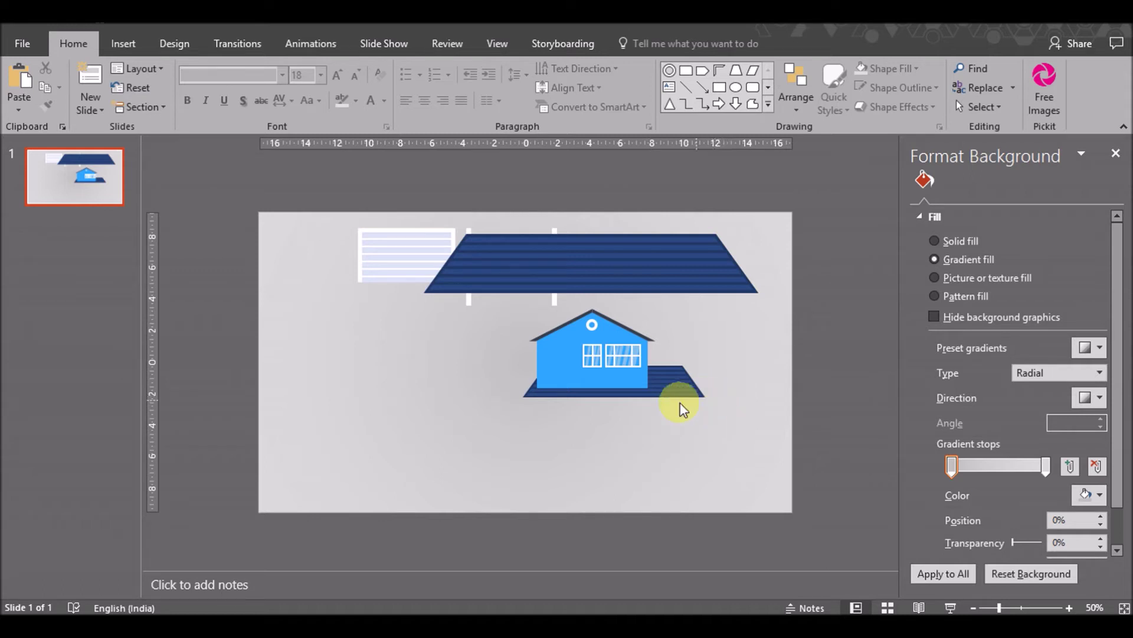
Make a copy of the blue house body from inside the group and resize it
click(557, 350)
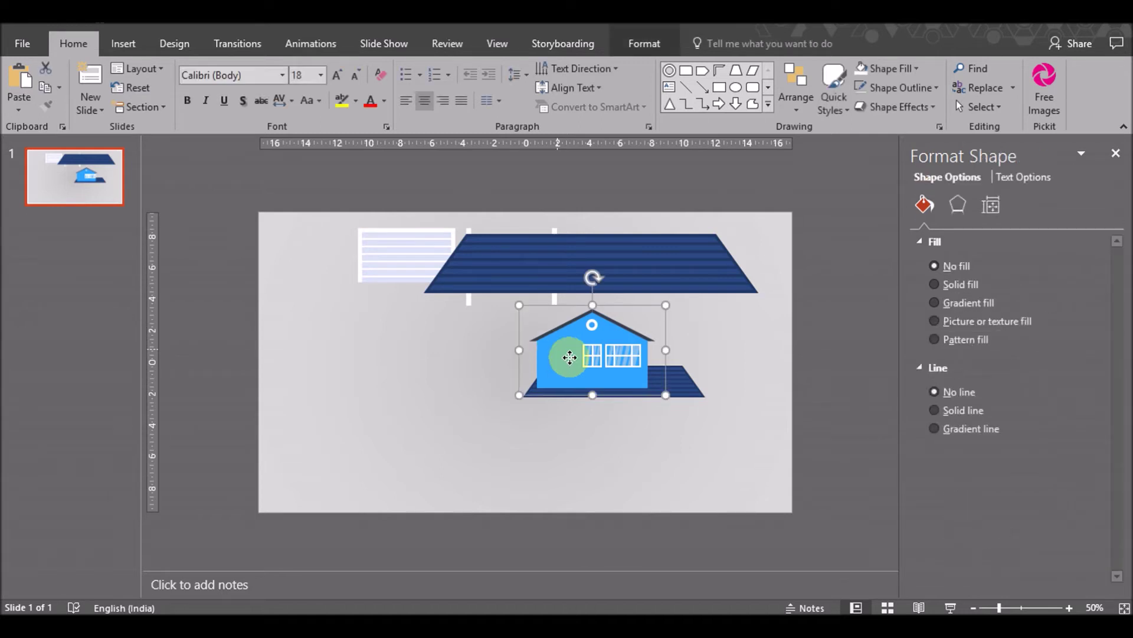
click(570, 359)
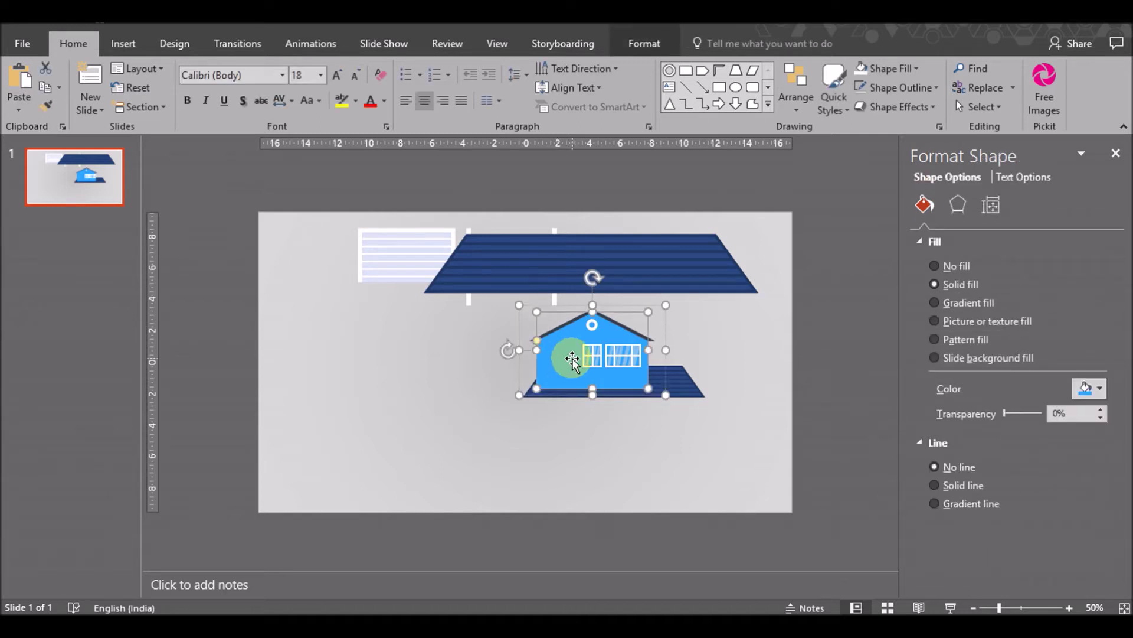
click(395, 417)
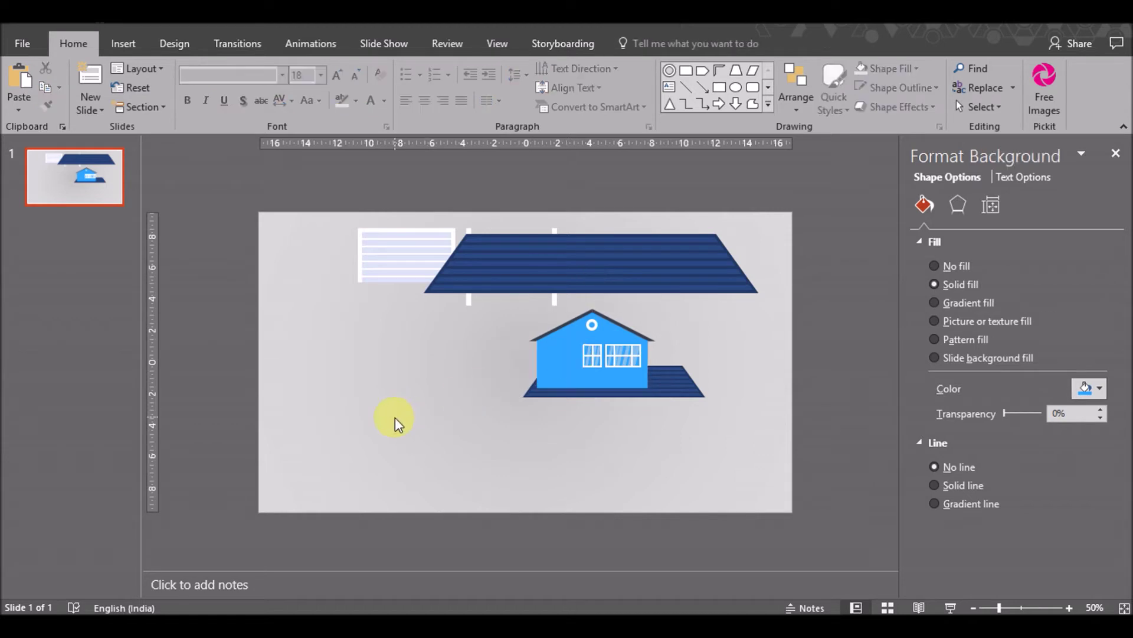
click(573, 368)
drag(572, 367, 396, 393)
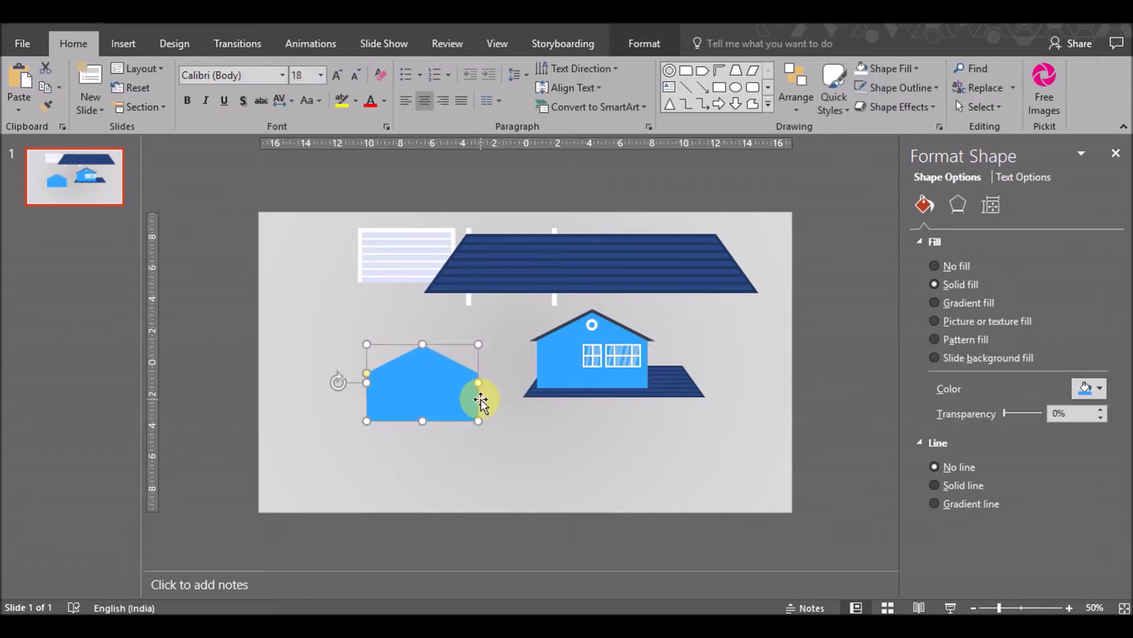
drag(477, 423, 443, 376)
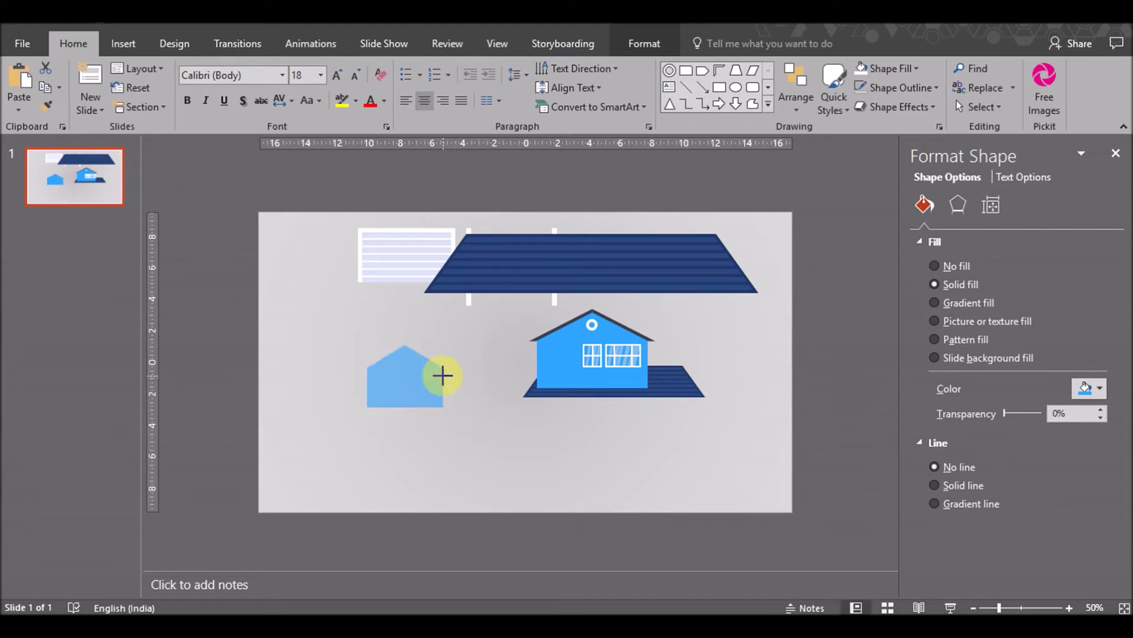
mouse_move(442, 376)
mouse_down()
mouse_move(361, 367)
mouse_move(599, 337)
mouse_move(576, 334)
mouse_up()
click(553, 330)
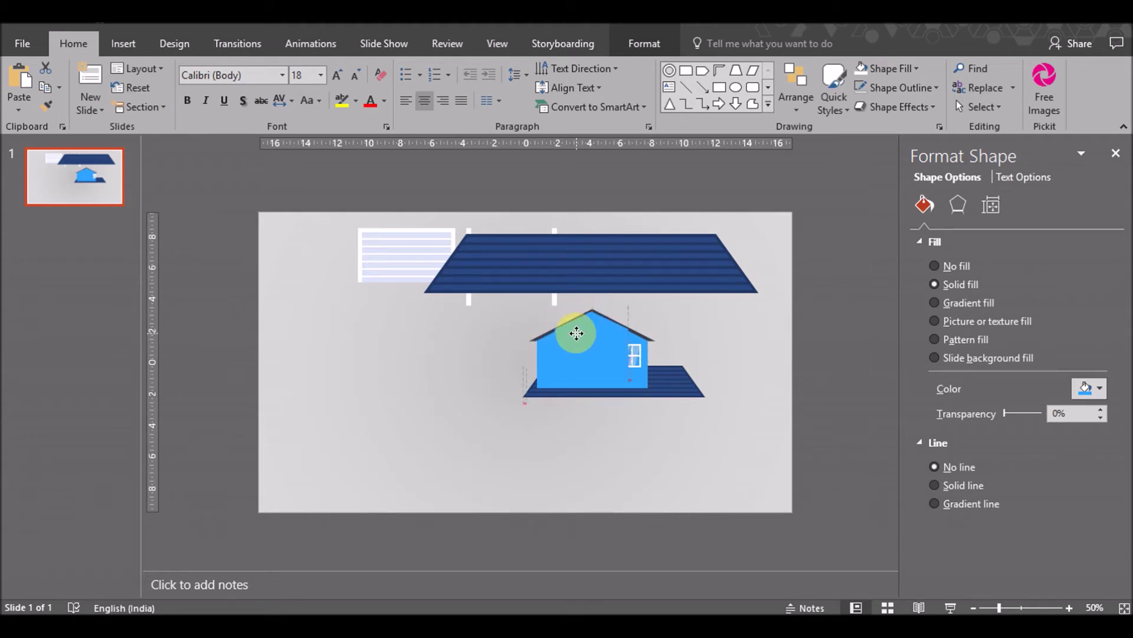
drag(576, 334, 579, 334)
drag(578, 334, 579, 335)
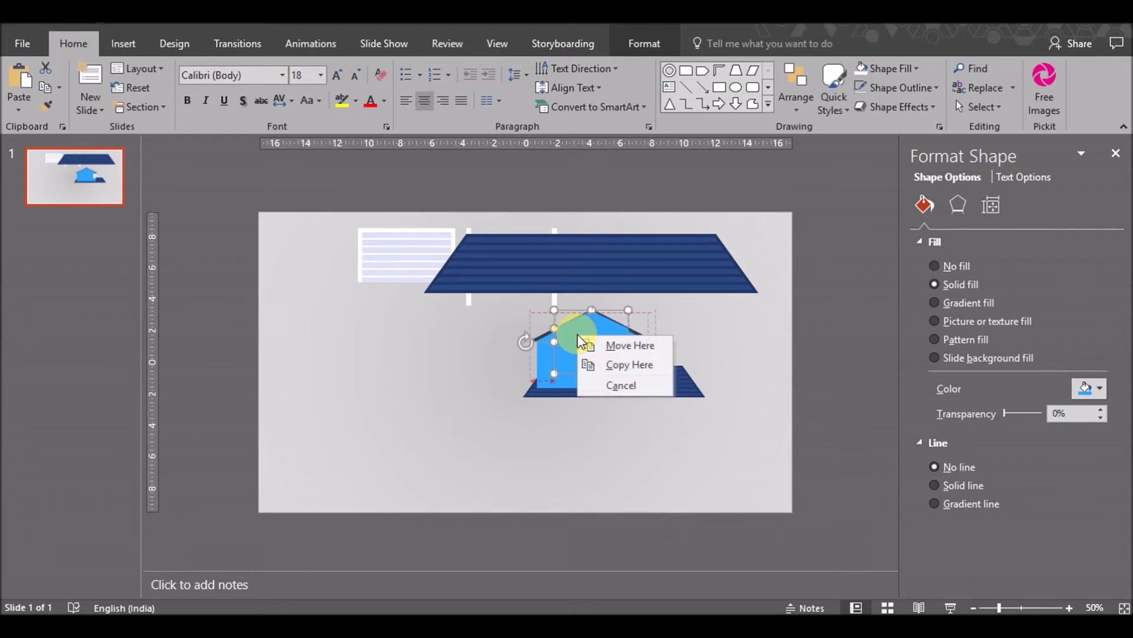
click(555, 332)
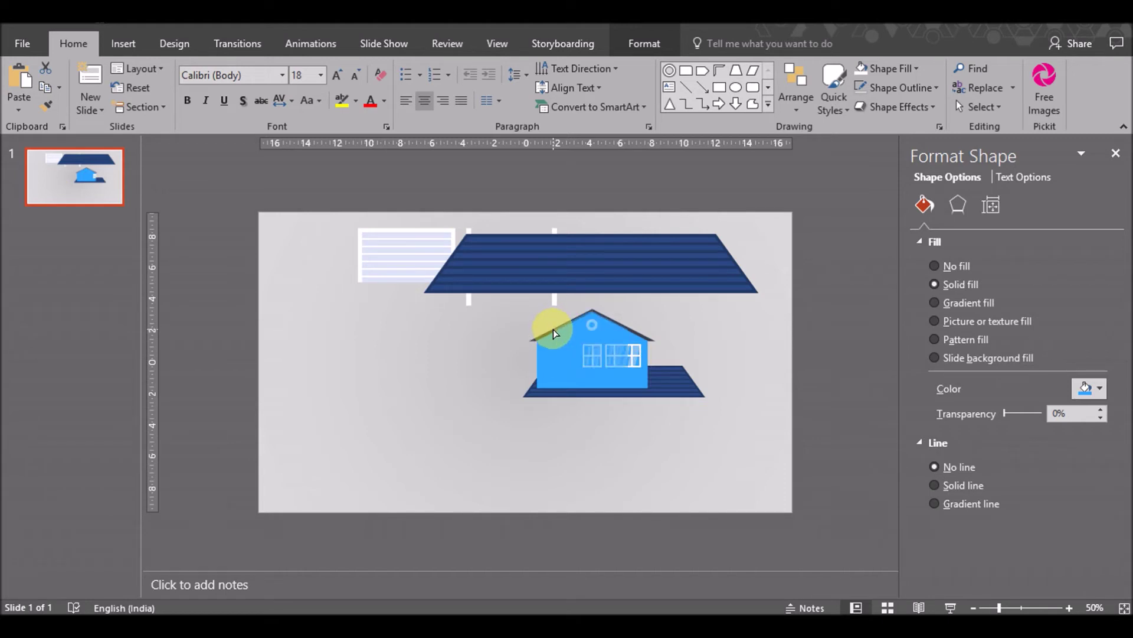
Drag the copied house body left so it overlaps the house's left side as a wing
click(554, 329)
click(534, 361)
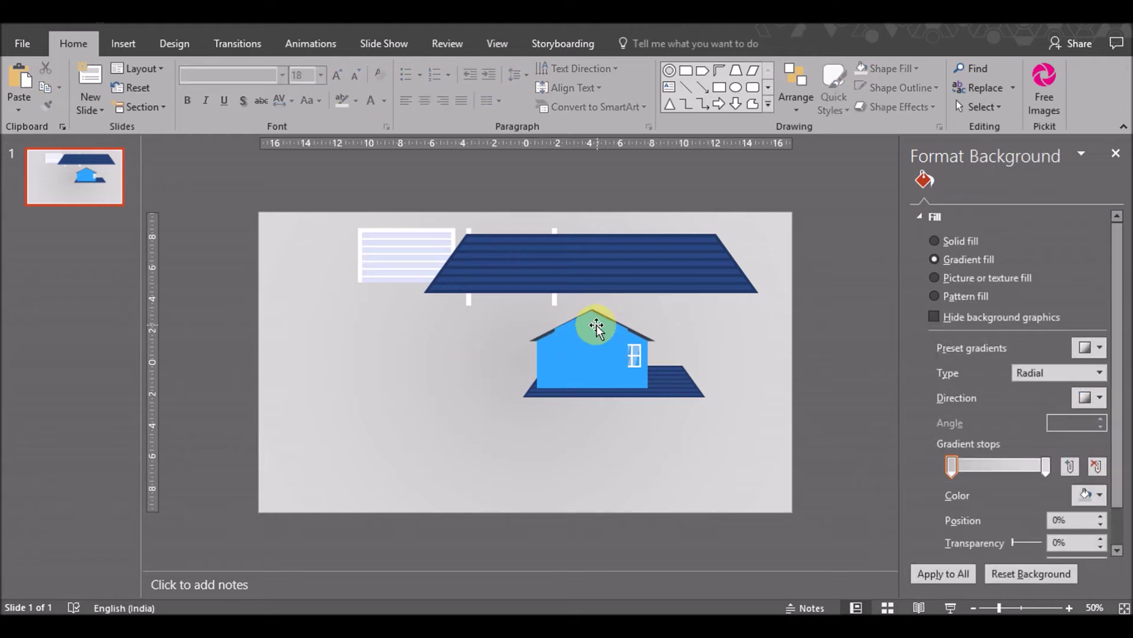
click(537, 339)
drag(538, 340, 539, 334)
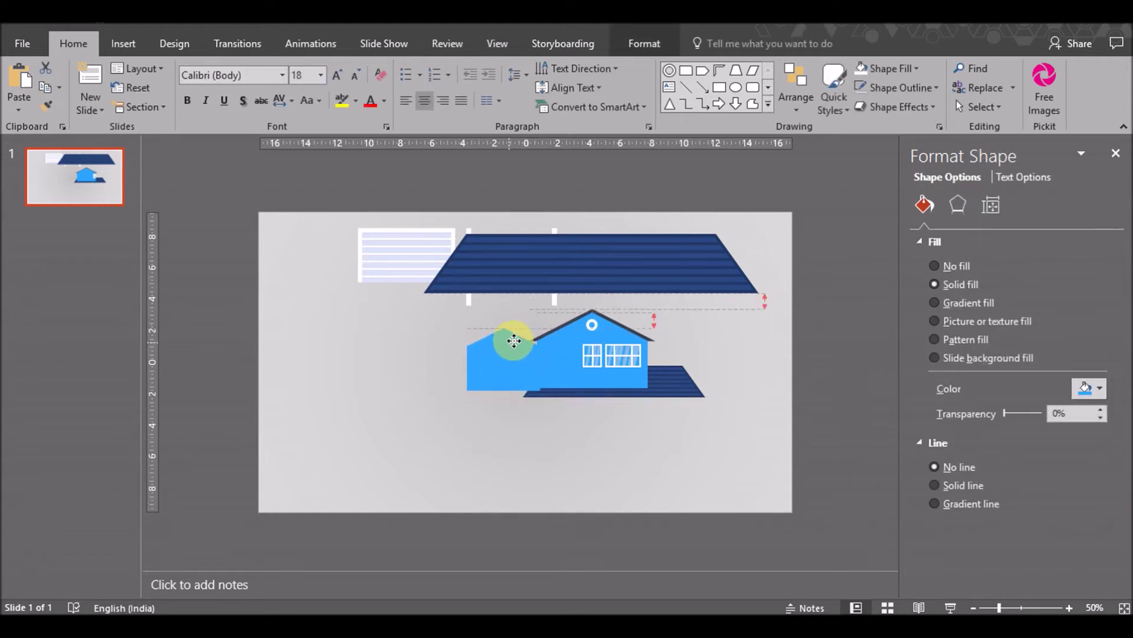
drag(538, 333, 536, 343)
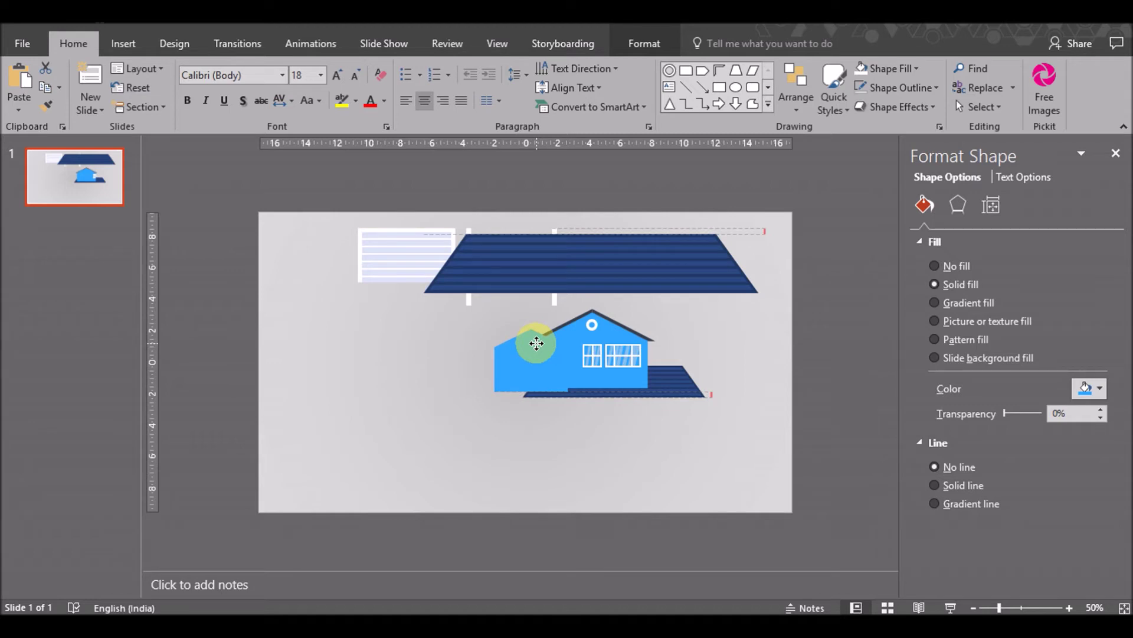
drag(536, 343, 538, 342)
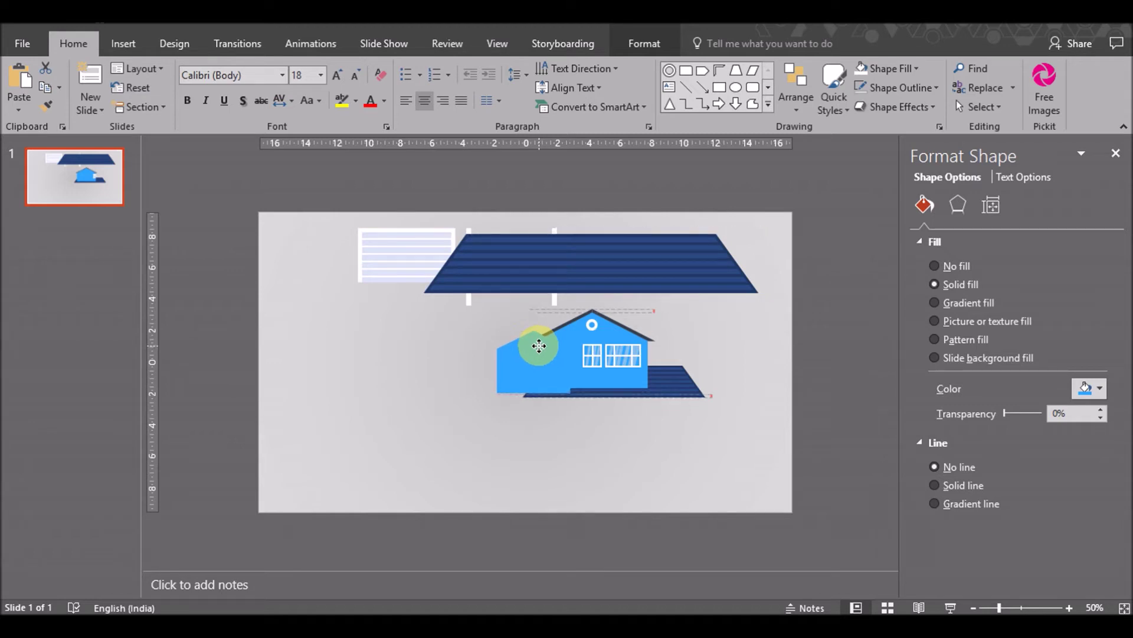
Lighten the side wing's fill to RGB 87/183/255 via More Colors
click(1087, 390)
click(1057, 564)
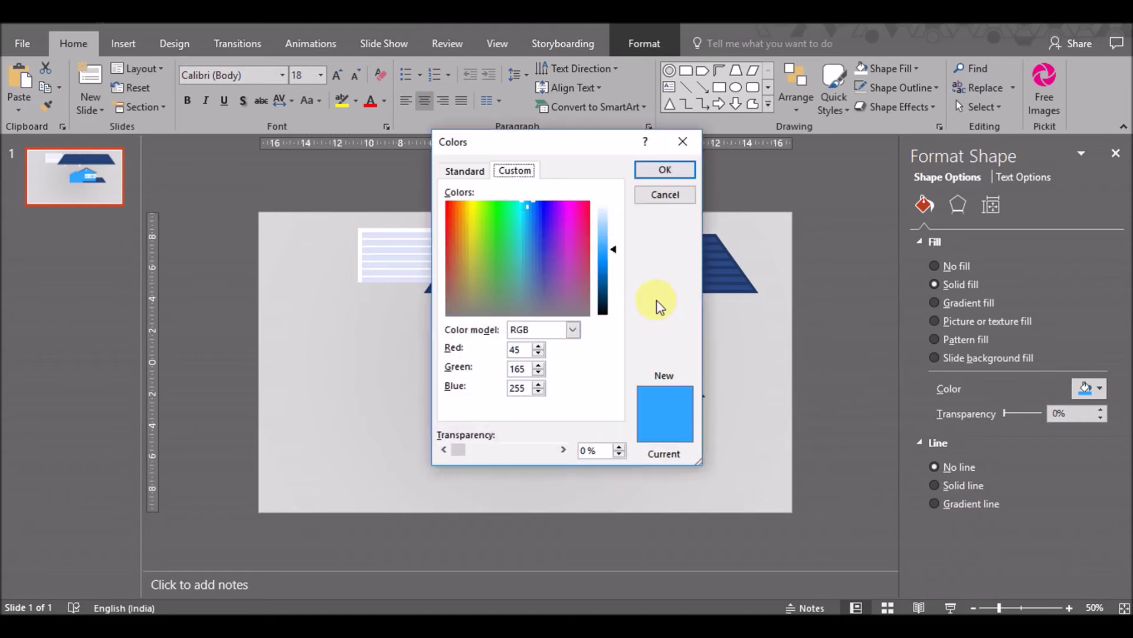
drag(614, 248, 614, 239)
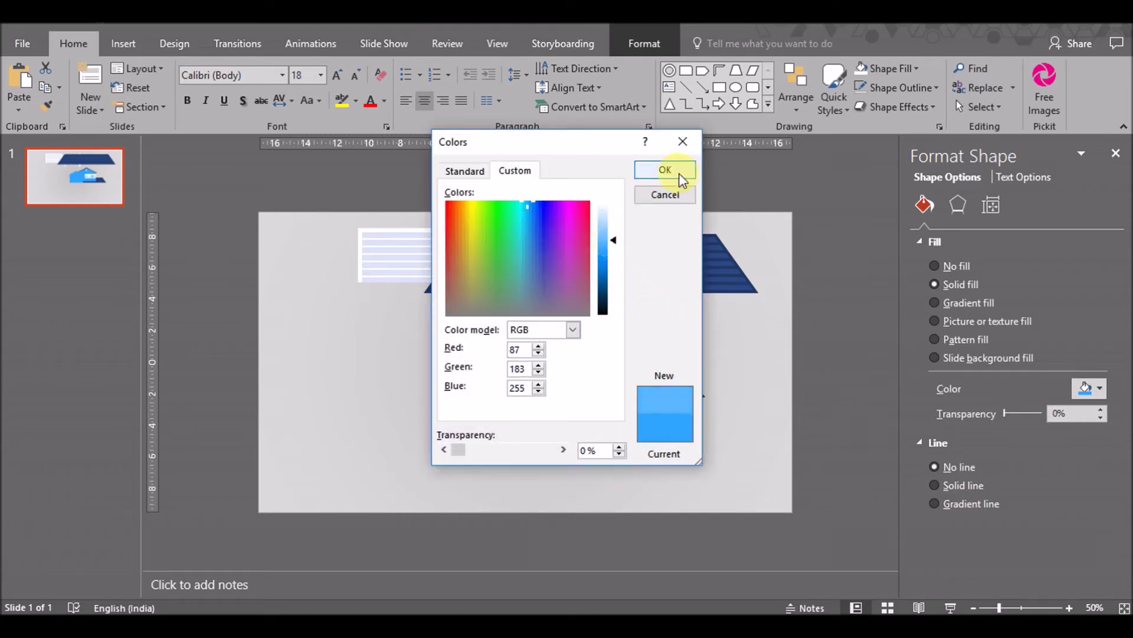
click(679, 173)
click(707, 433)
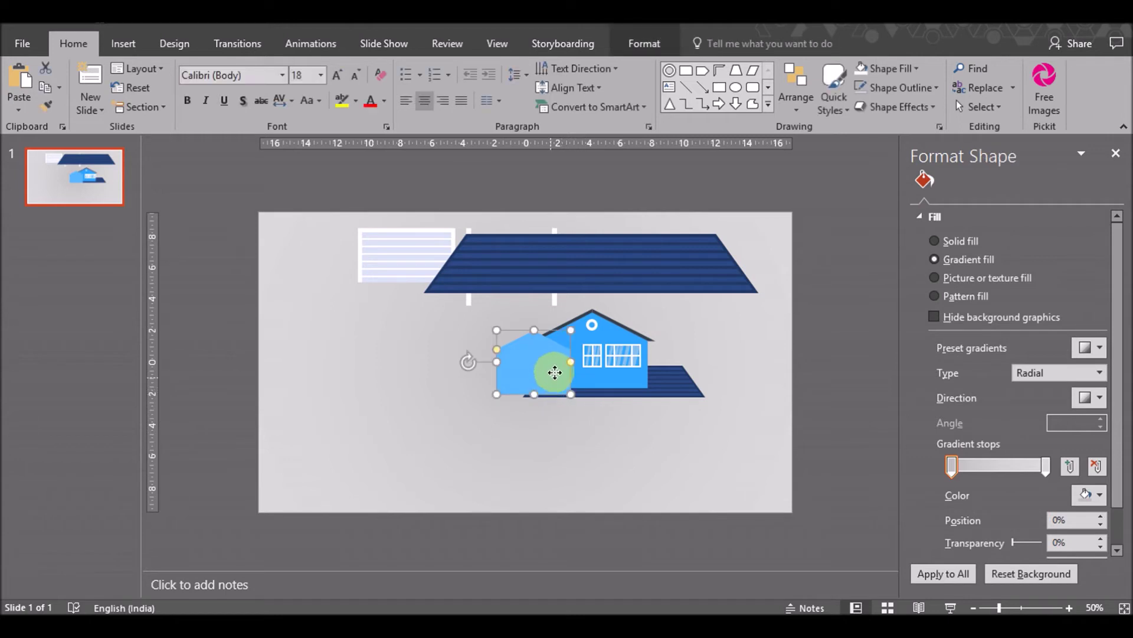
Stretch the light-blue wing downward so it reaches below the house base
drag(550, 378, 551, 369)
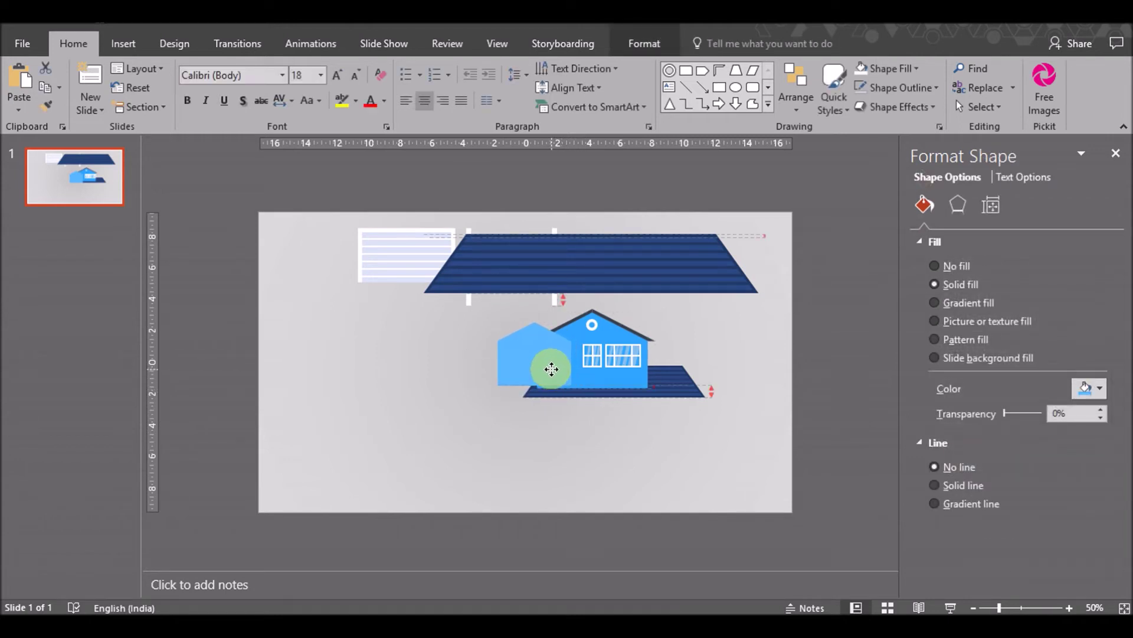
drag(552, 369, 551, 369)
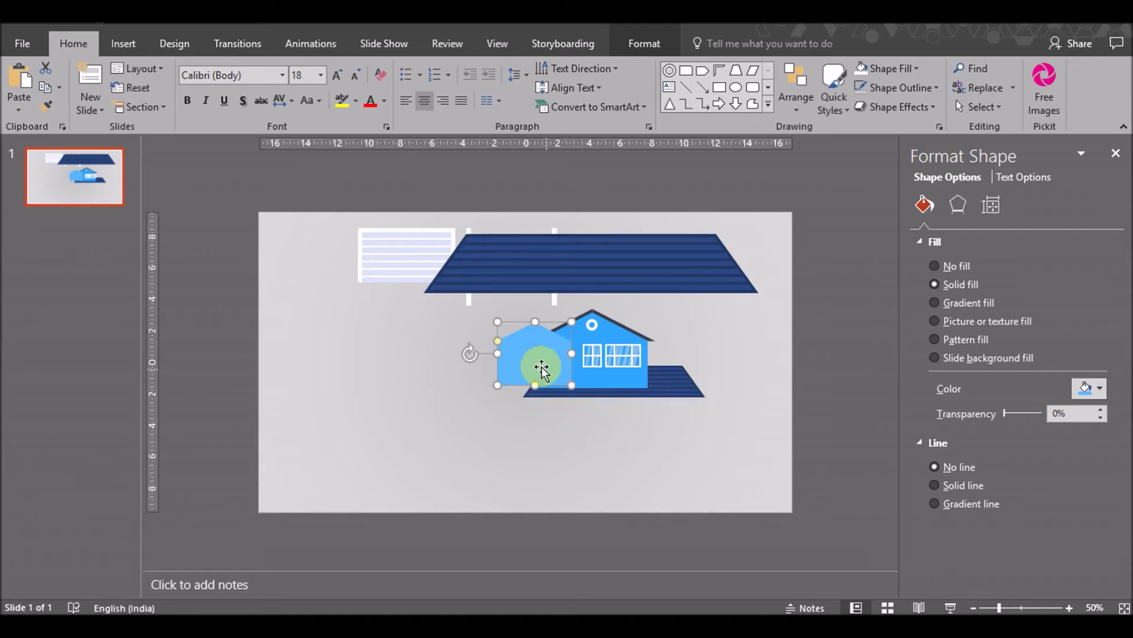
drag(535, 385, 531, 441)
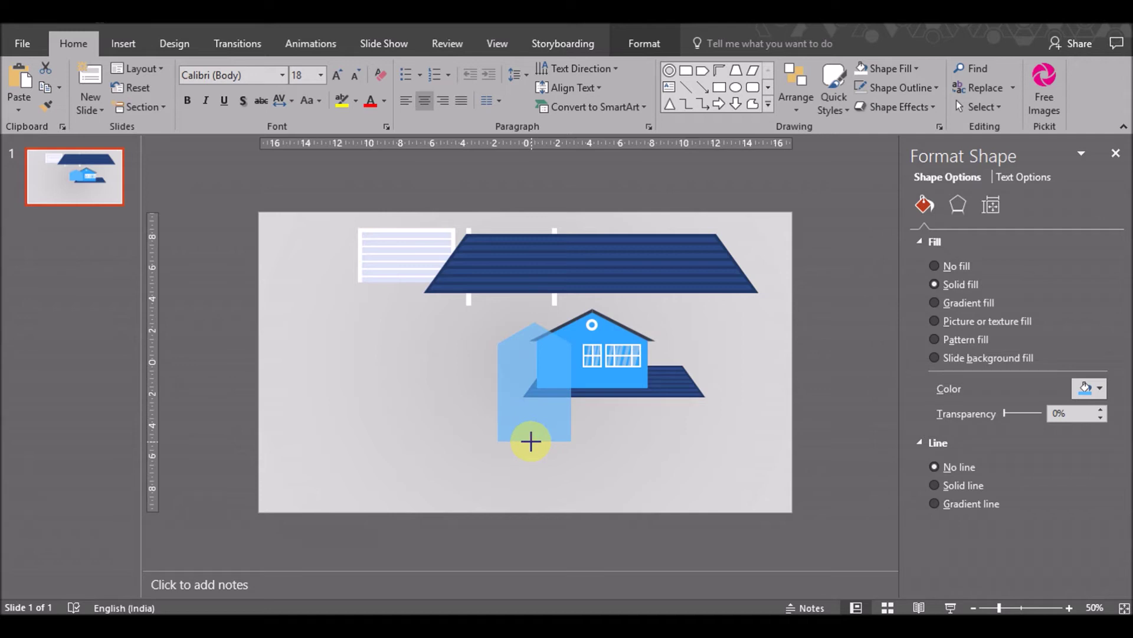
drag(531, 442, 537, 455)
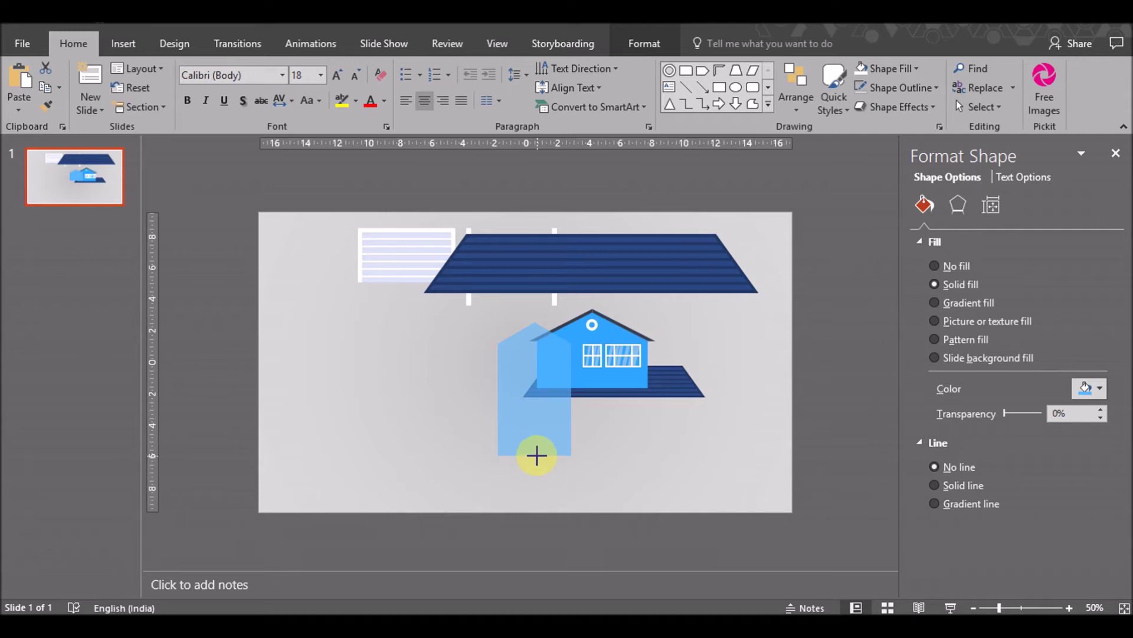
drag(537, 455, 537, 455)
click(648, 440)
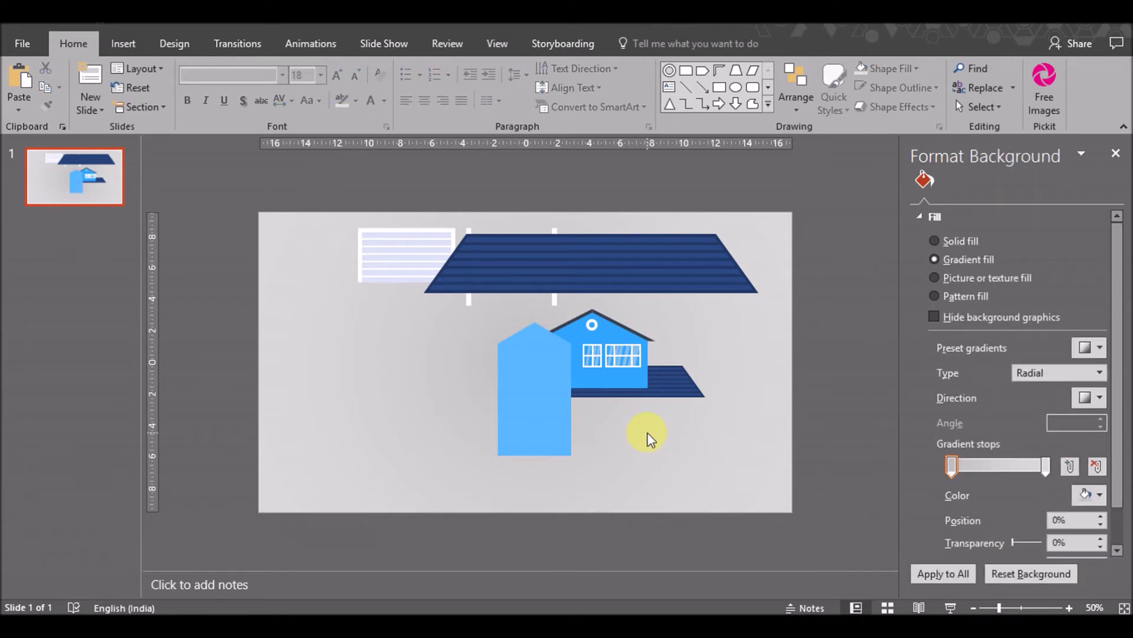
Draw a 4.12 cm by 7.66 cm rectangle beneath the small striped roof
click(123, 43)
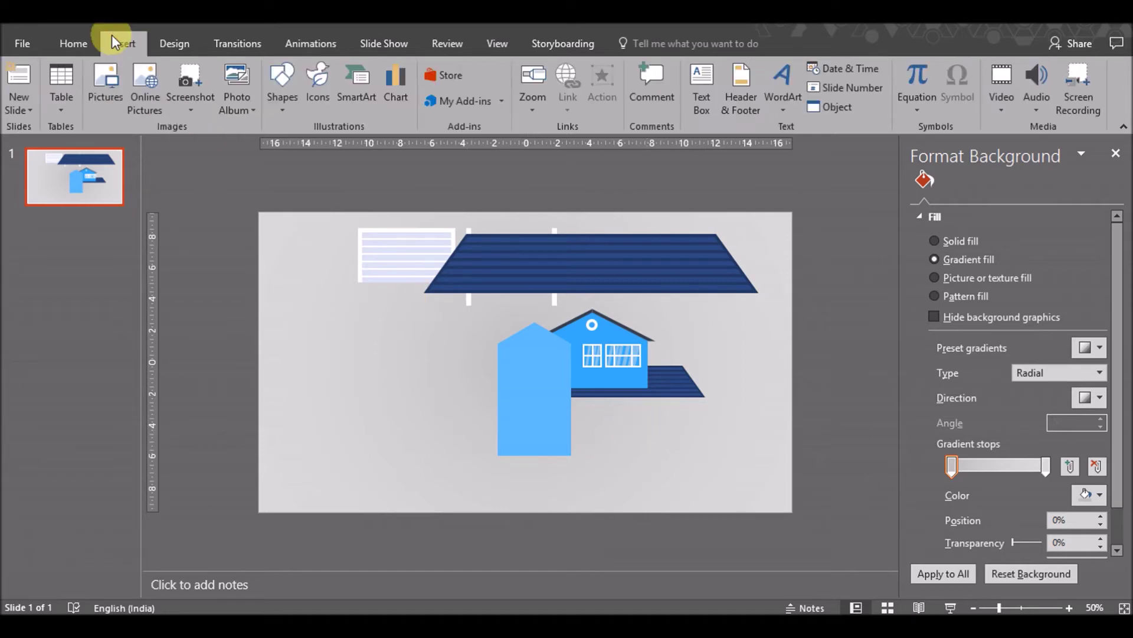
click(281, 88)
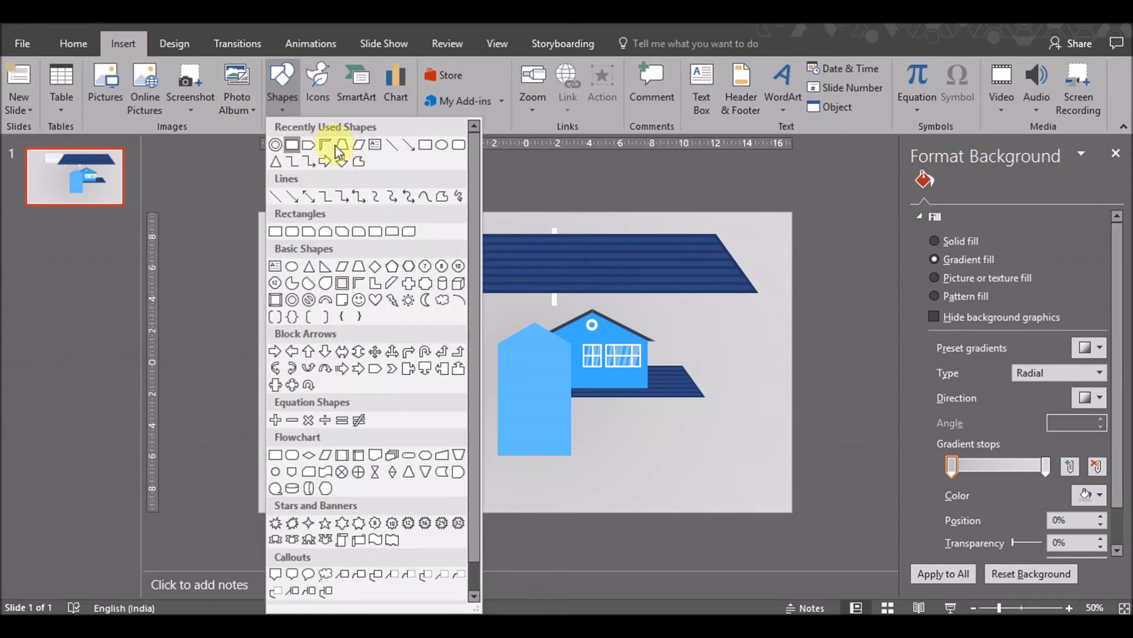
click(293, 145)
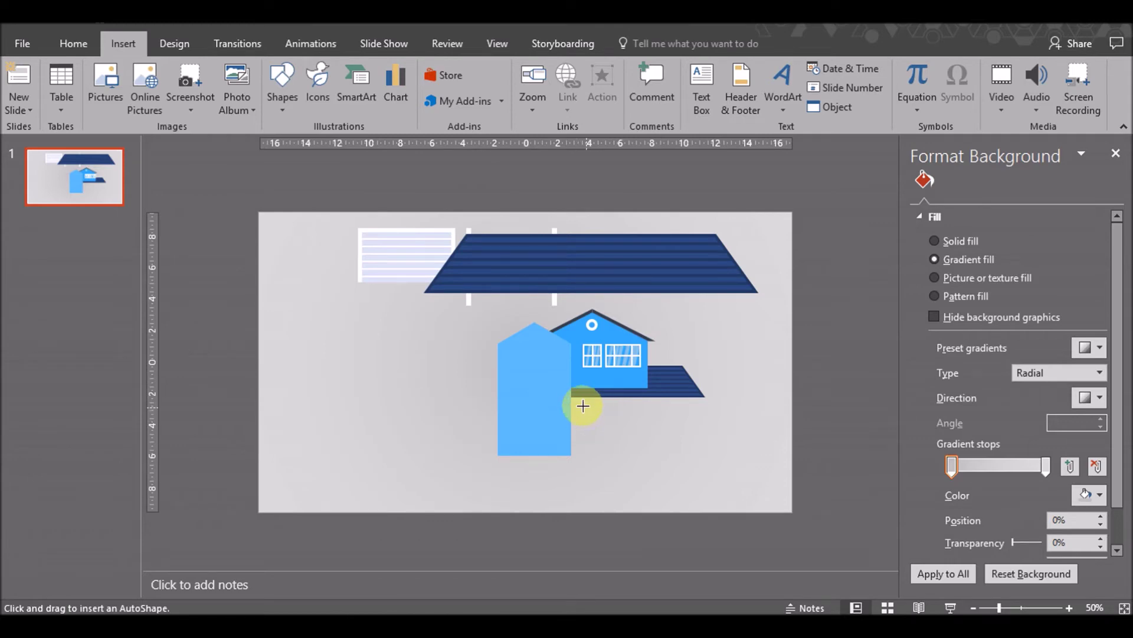
drag(571, 397, 692, 450)
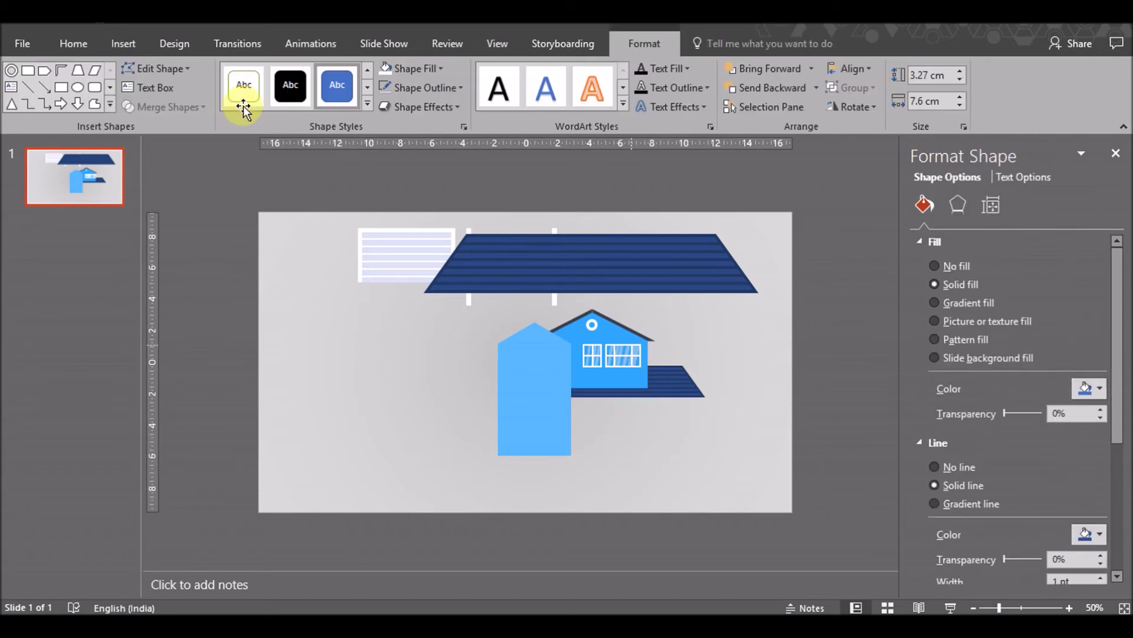
click(283, 94)
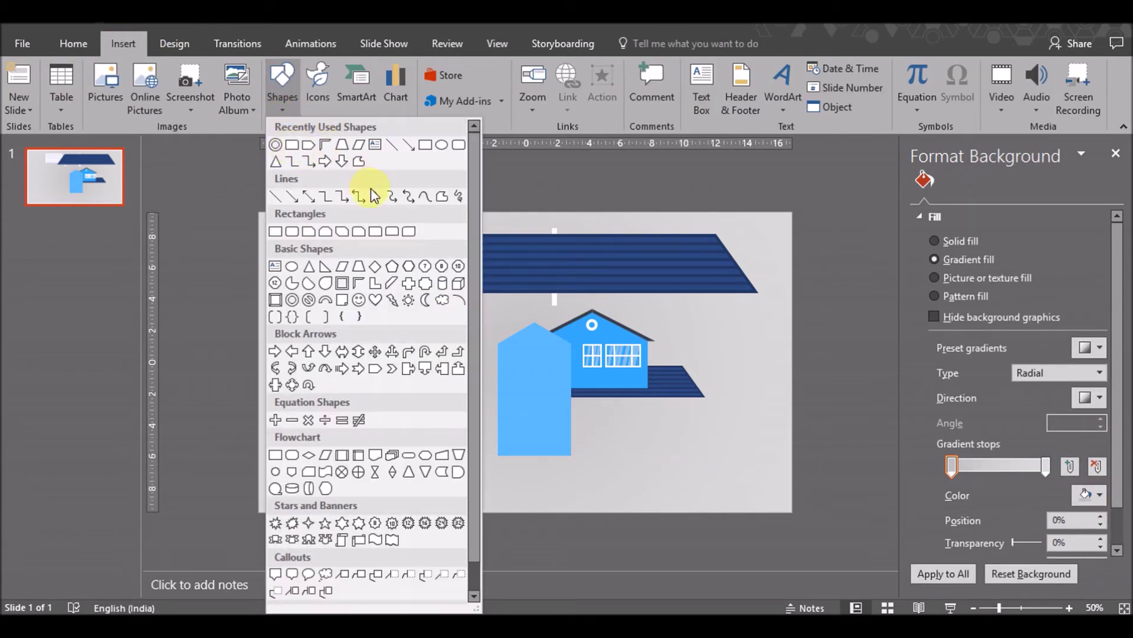
click(275, 230)
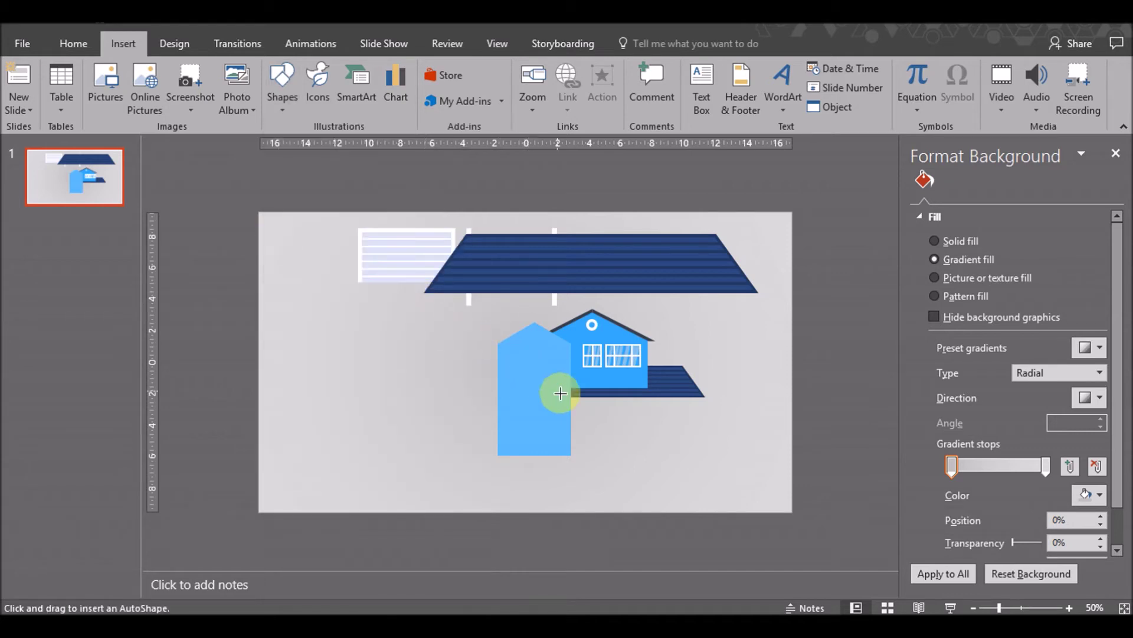
mouse_move(570, 396)
mouse_down()
mouse_move(696, 449)
mouse_move(692, 463)
mouse_up()
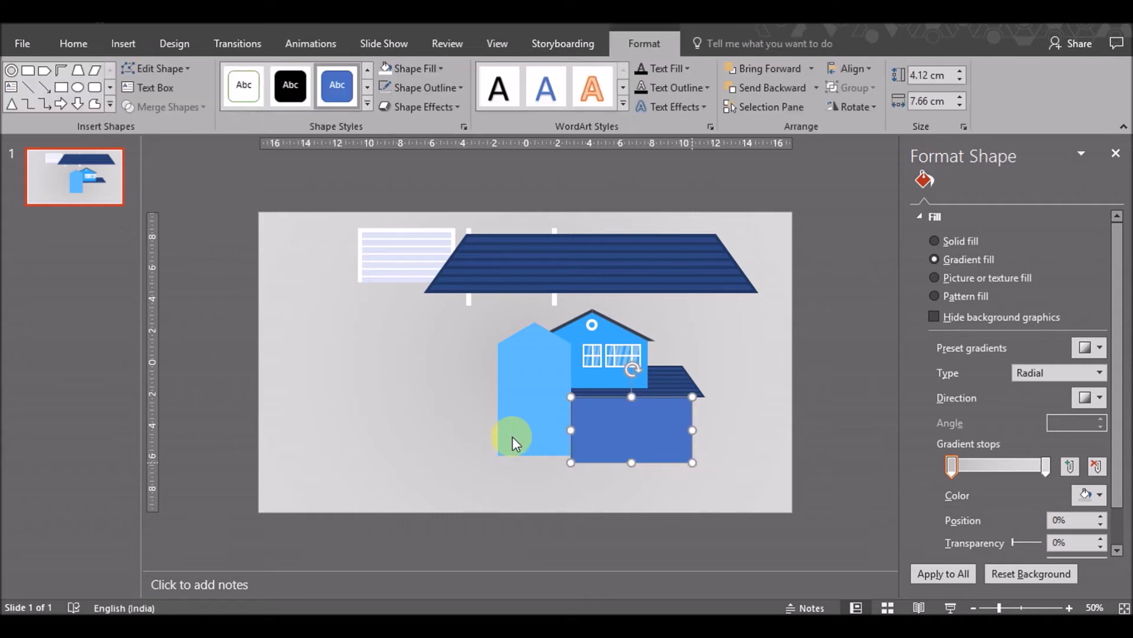
click(531, 458)
drag(531, 458, 533, 466)
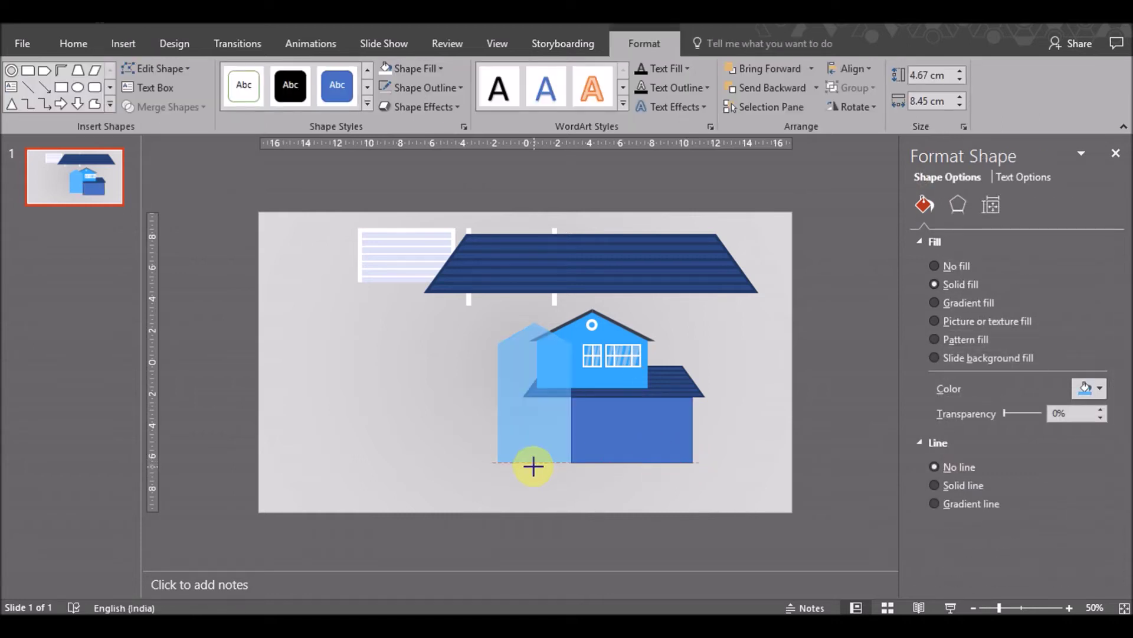
click(633, 435)
Remove the rectangle's outline and eyedrop the house's blue as its fill
click(389, 87)
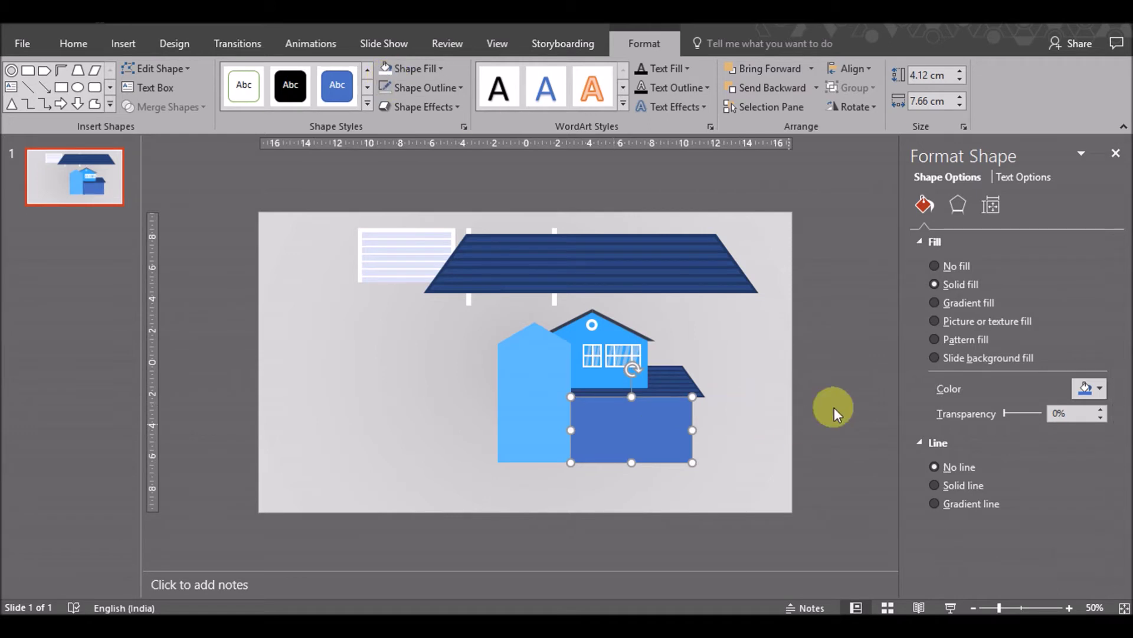
click(1100, 387)
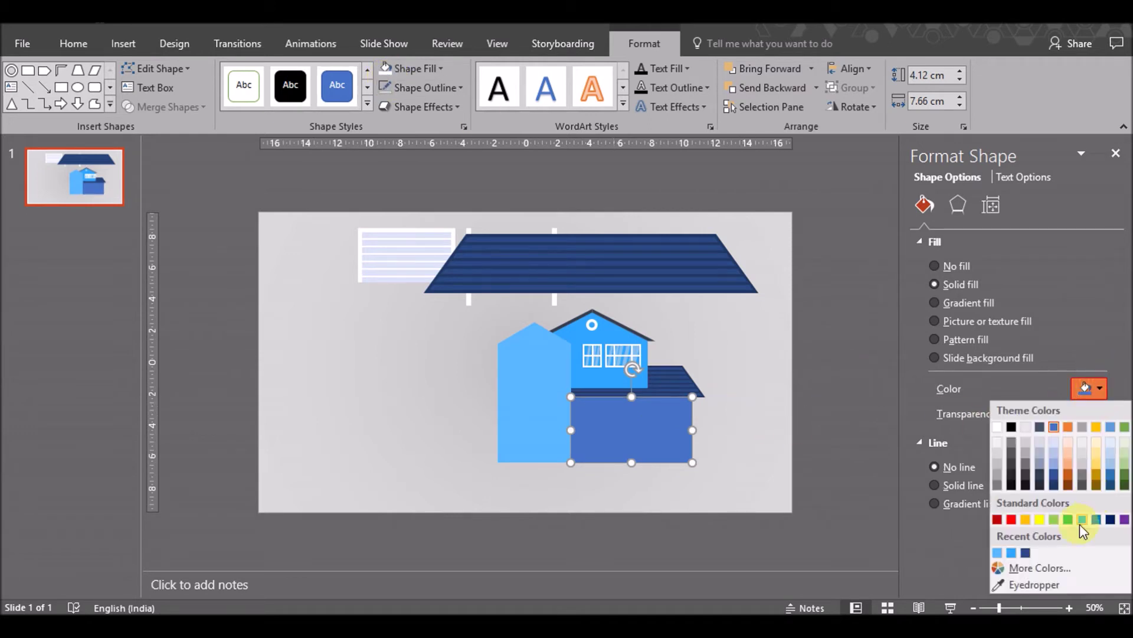
click(1035, 584)
click(600, 373)
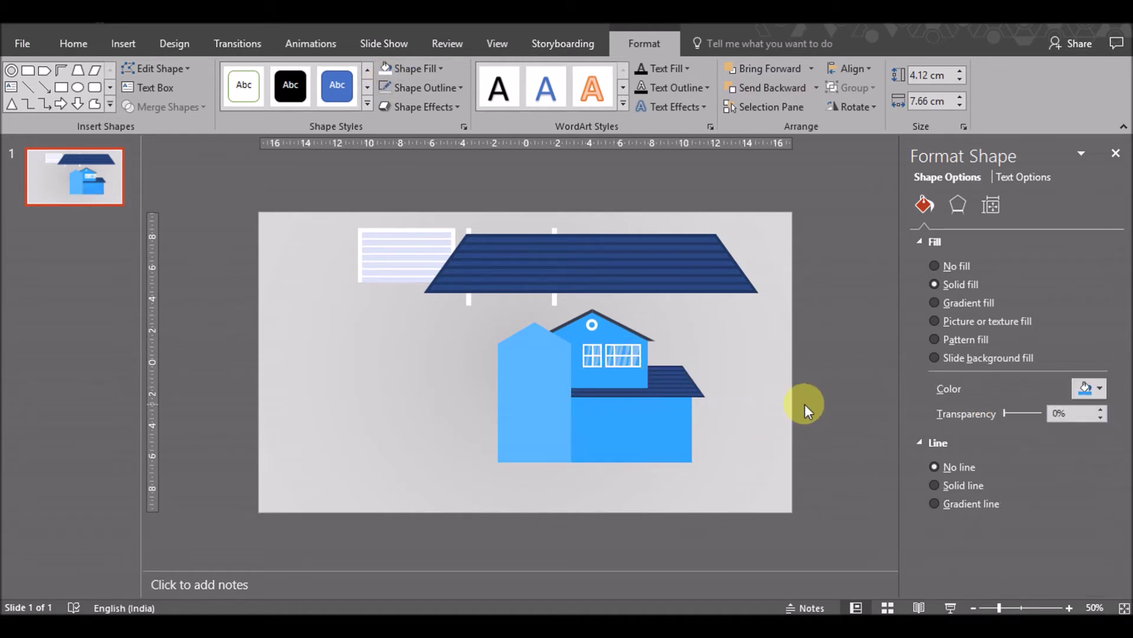
click(799, 402)
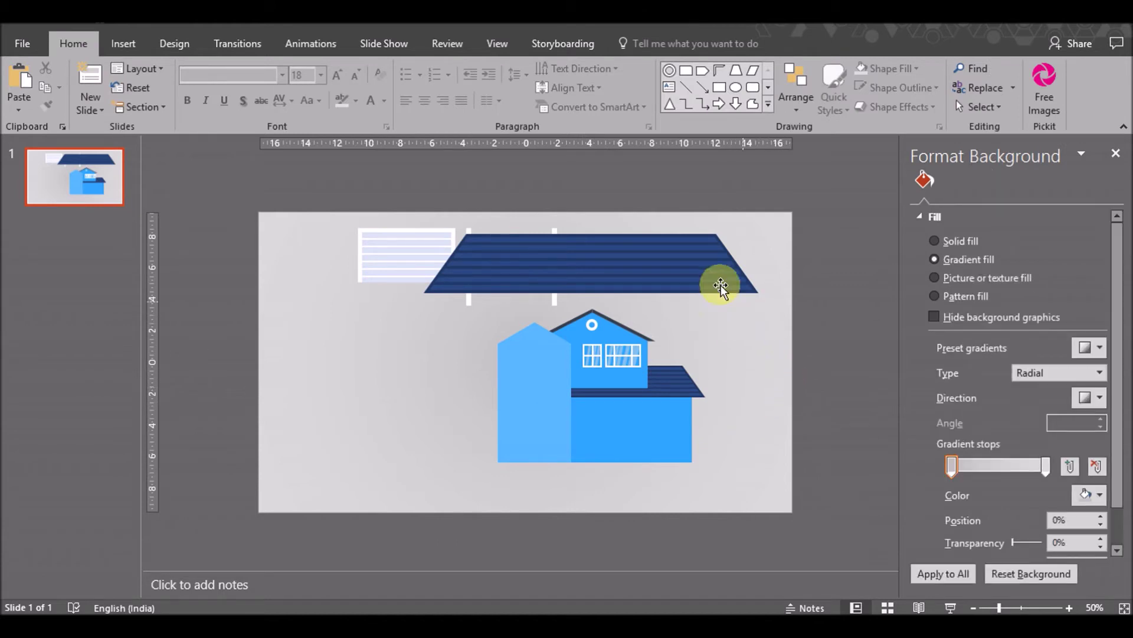
Move the striped garage-door shape down beside the house and bring it to the front
click(366, 262)
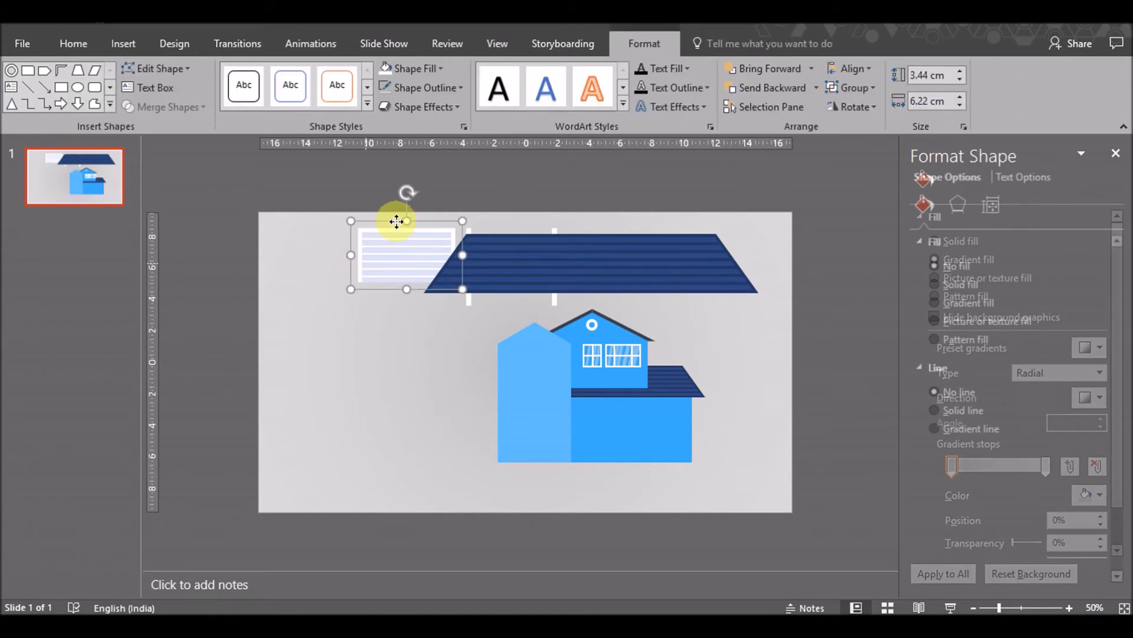
drag(405, 243, 676, 443)
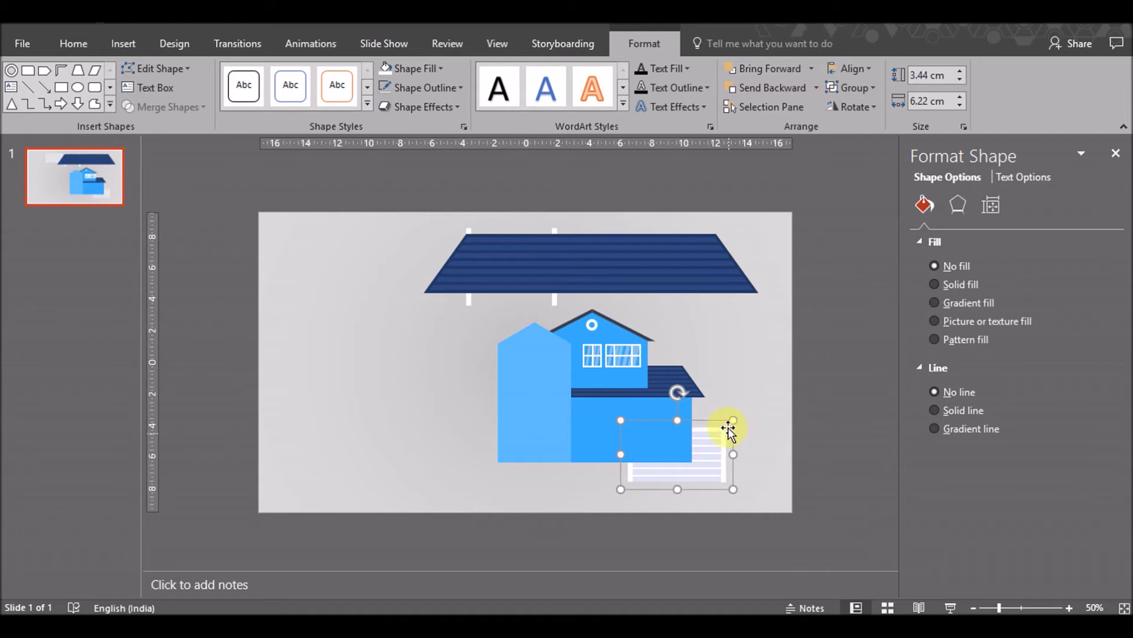
right_click(722, 423)
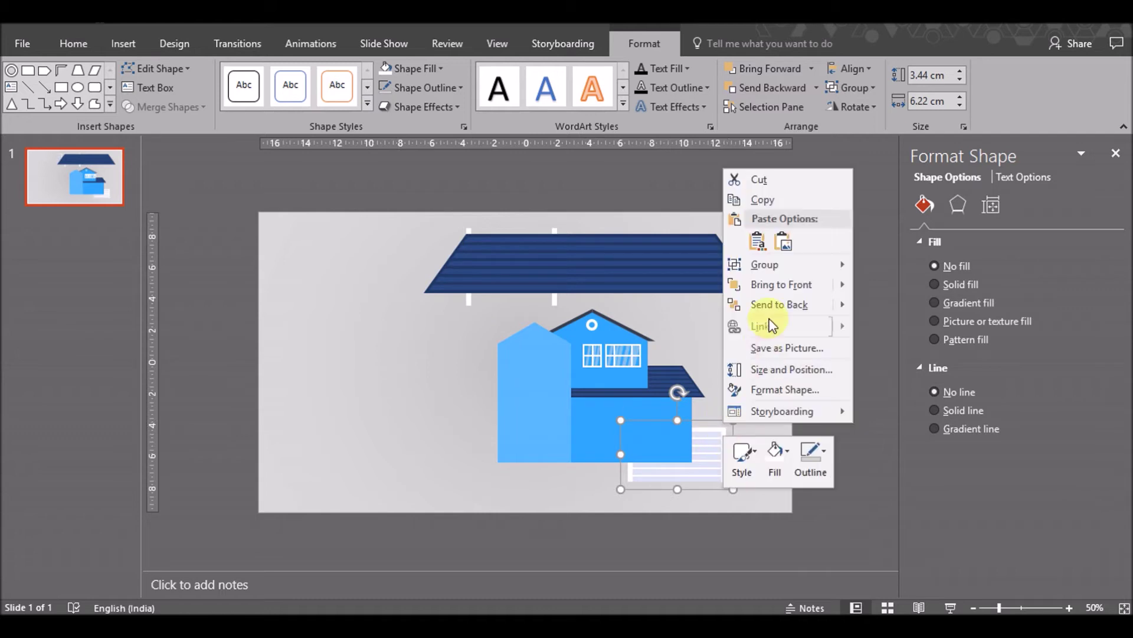
click(758, 284)
Fit the garage door into the lower blue block, narrow it slightly, and nudge it right
drag(707, 421, 658, 399)
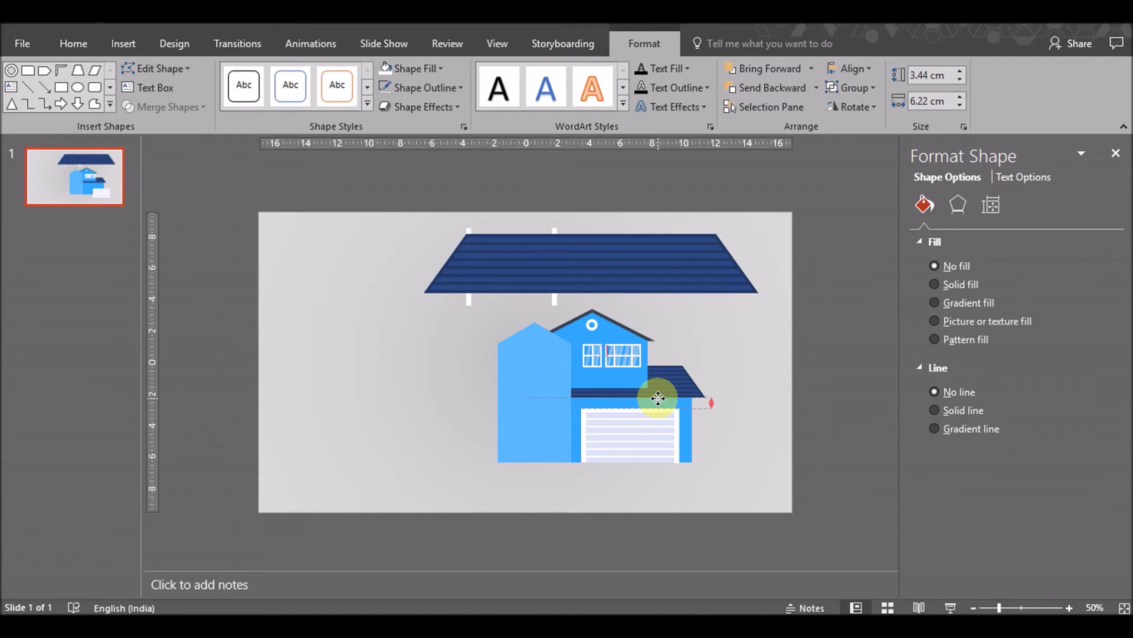
drag(658, 399, 659, 399)
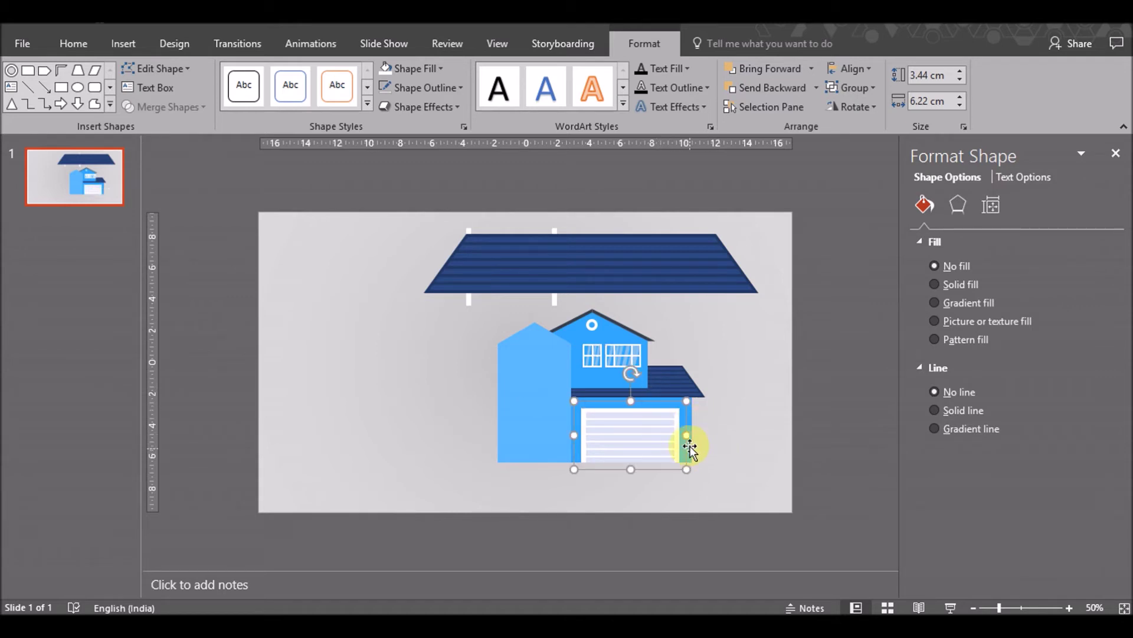
drag(687, 435, 675, 435)
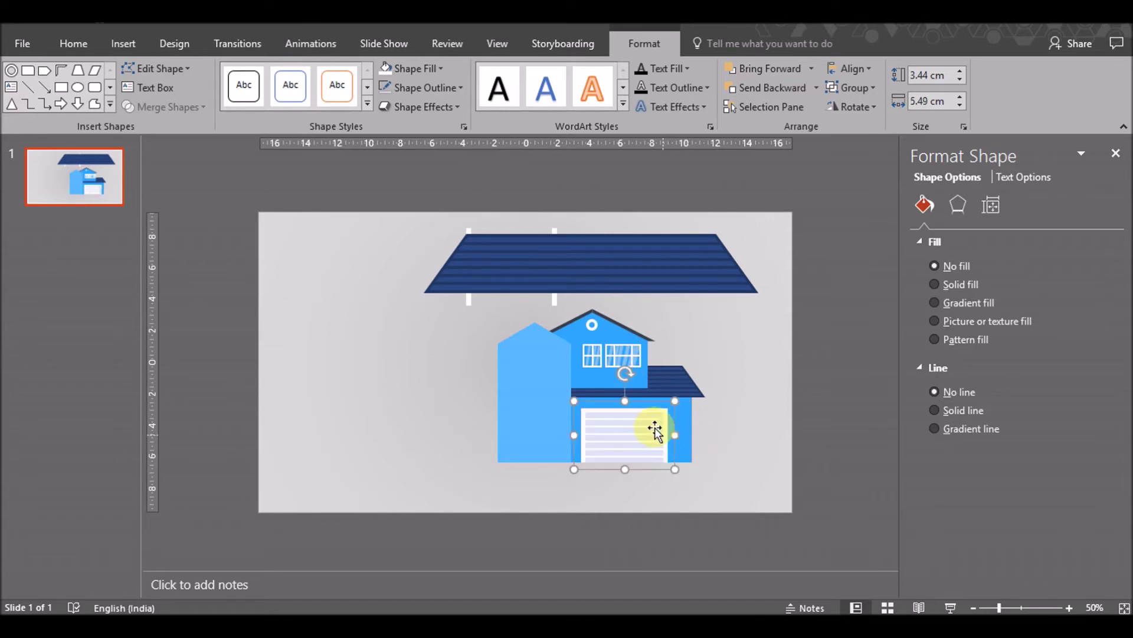
drag(647, 399, 653, 401)
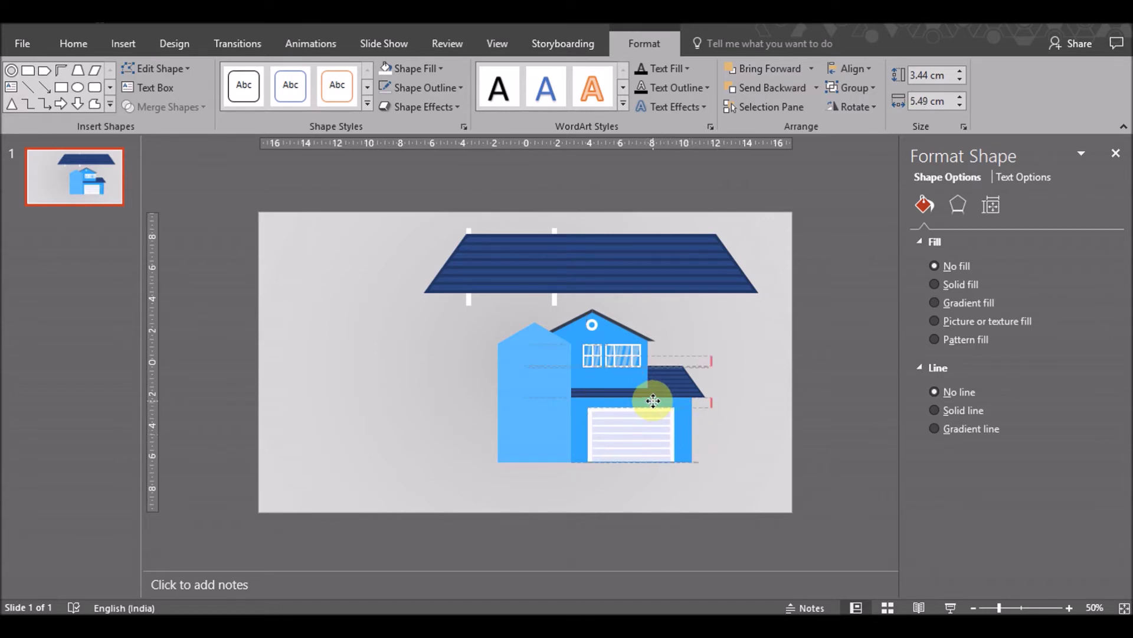
click(763, 466)
click(682, 387)
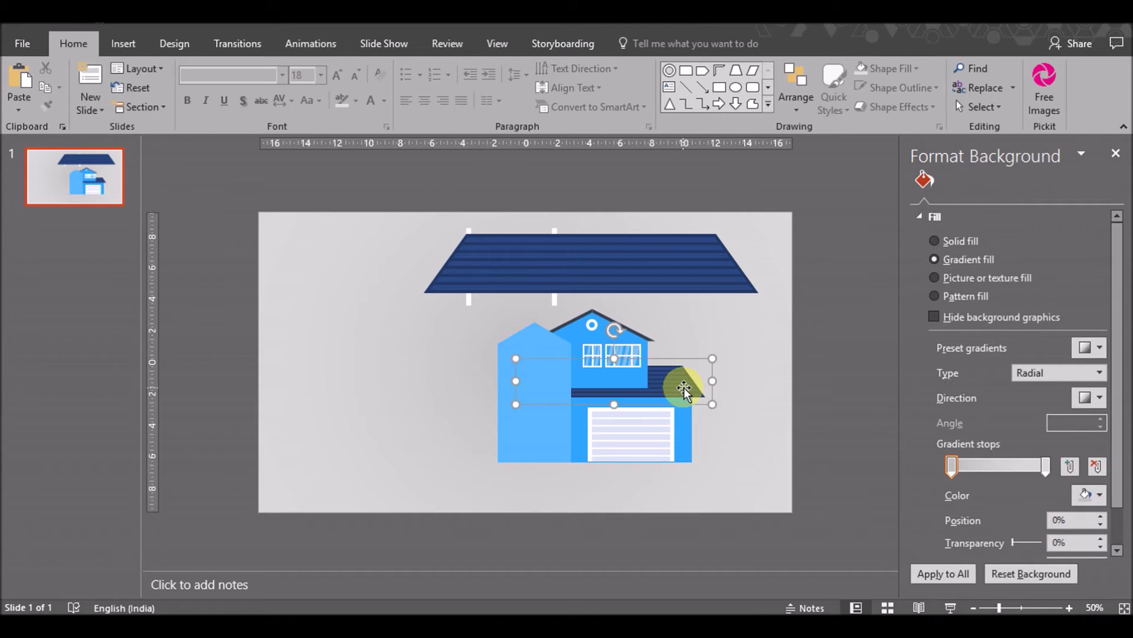
Move the awning strip right over the garage and widen the blue garage front to the right
drag(674, 386, 700, 384)
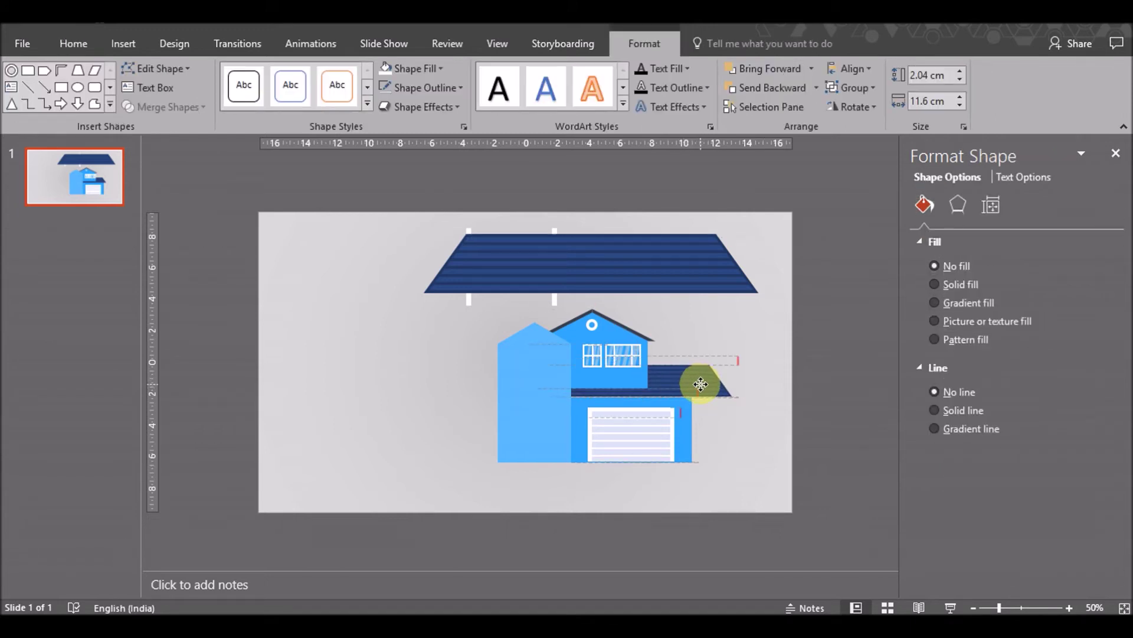
drag(701, 384, 701, 385)
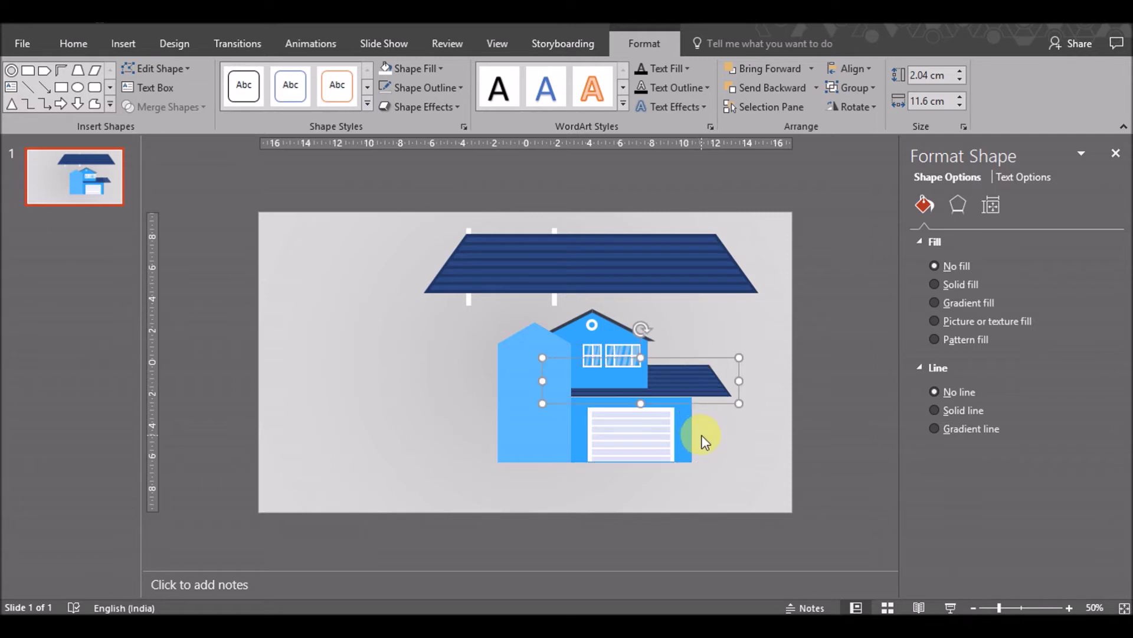
click(686, 431)
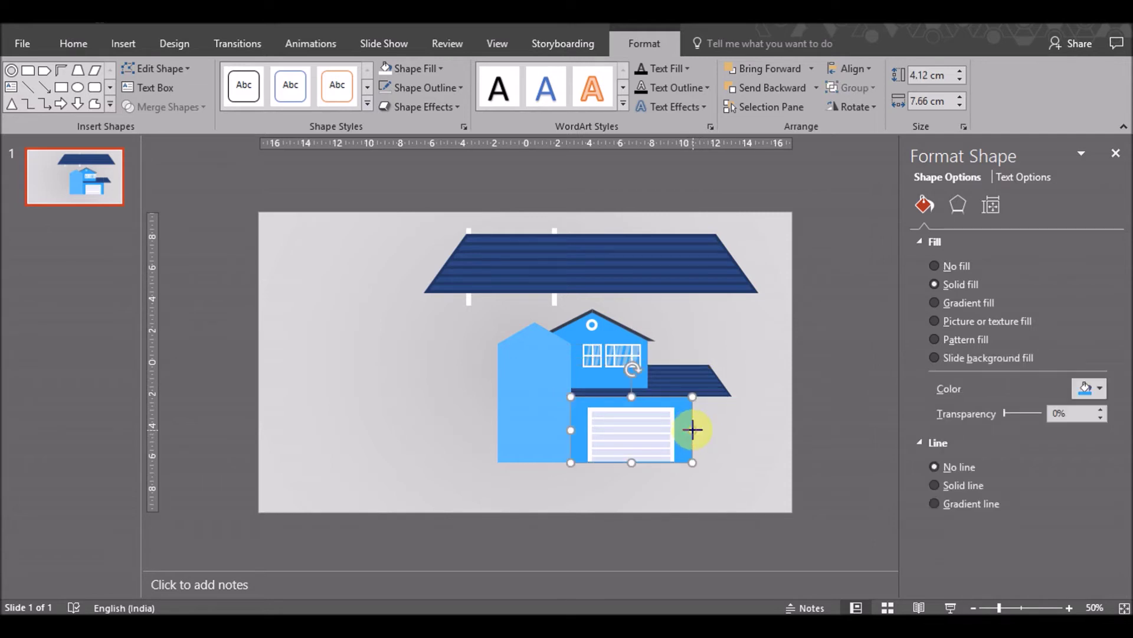
drag(693, 430, 720, 429)
click(726, 451)
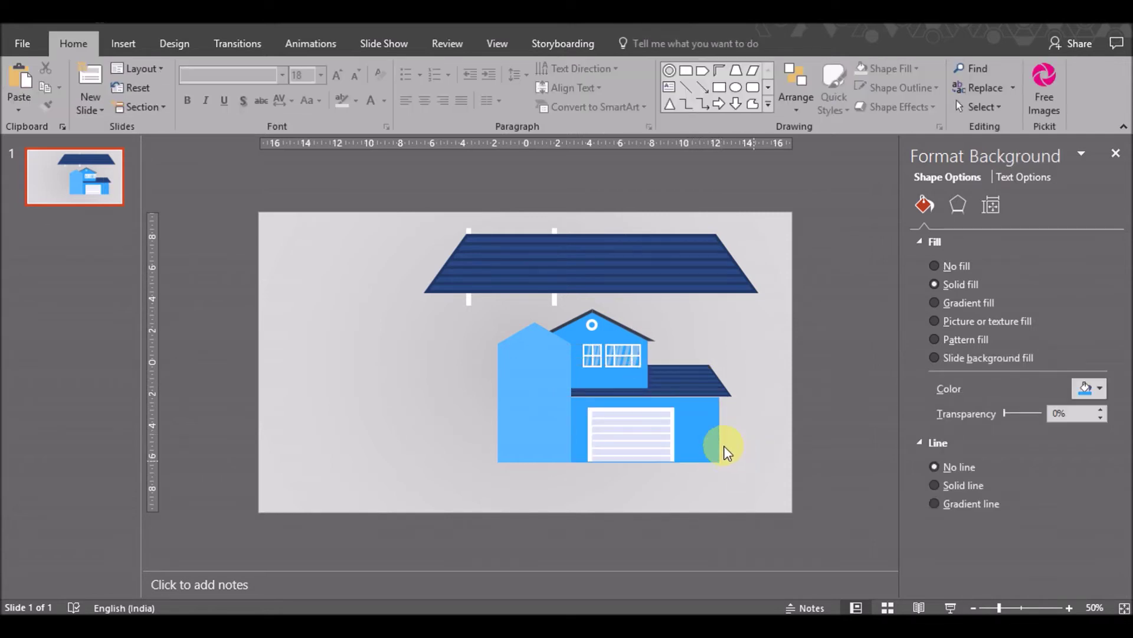
Re-centre the garage door on the widened garage front
click(702, 424)
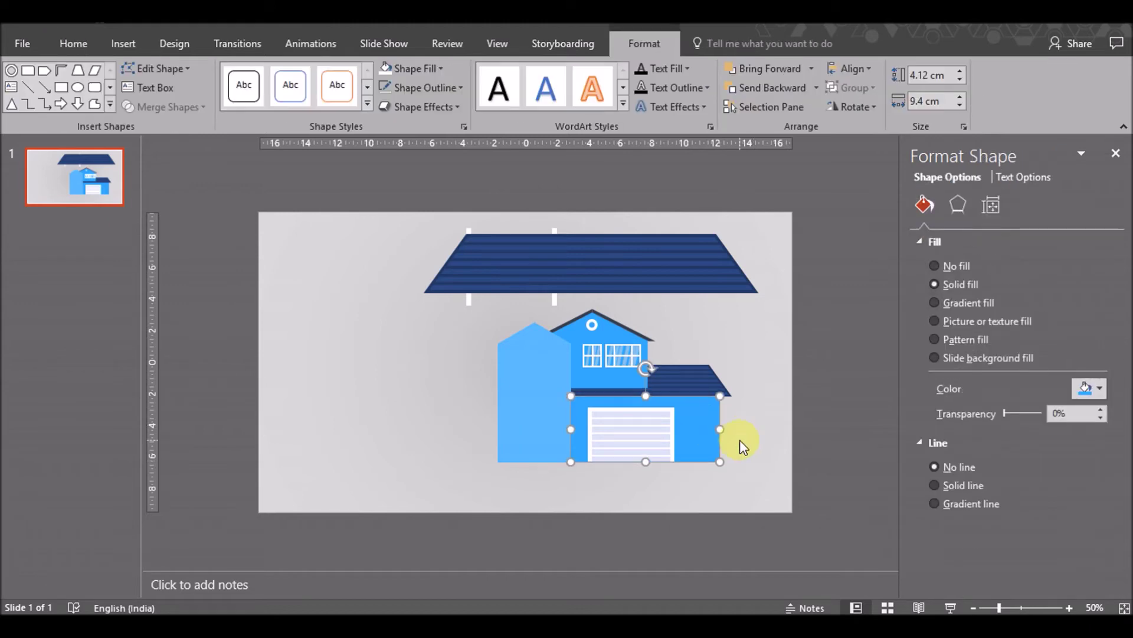
click(741, 452)
click(649, 460)
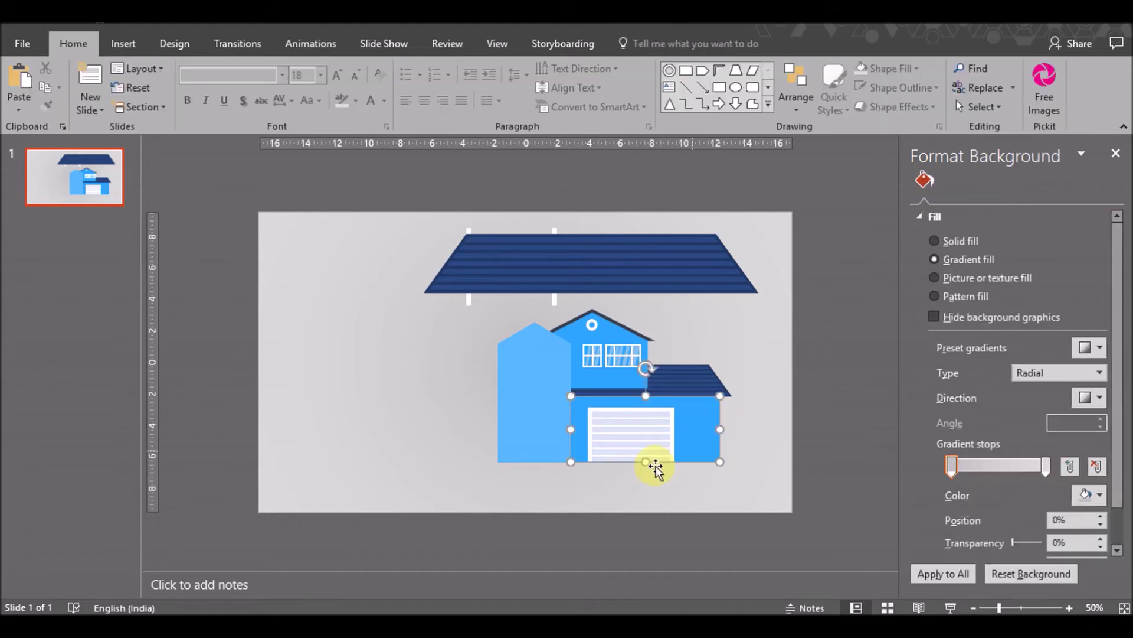
drag(643, 457, 646, 463)
click(701, 491)
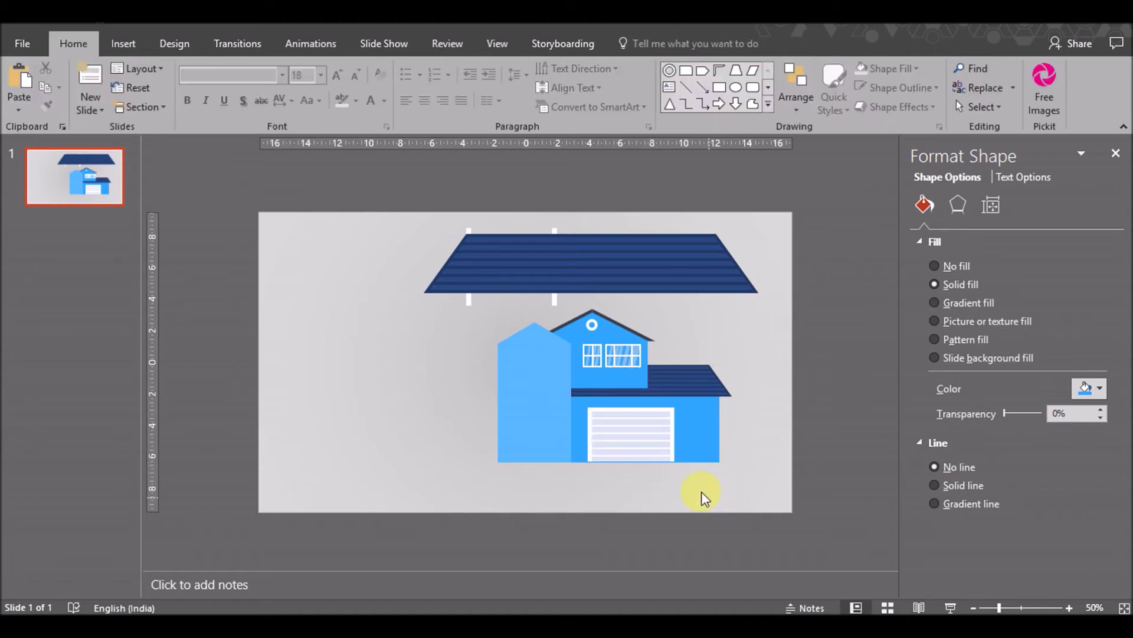
click(660, 420)
drag(677, 435, 674, 432)
click(724, 434)
Enlarge the upper windowed section to 5.73 × 10.01 cm and set it beneath the main roof
click(625, 375)
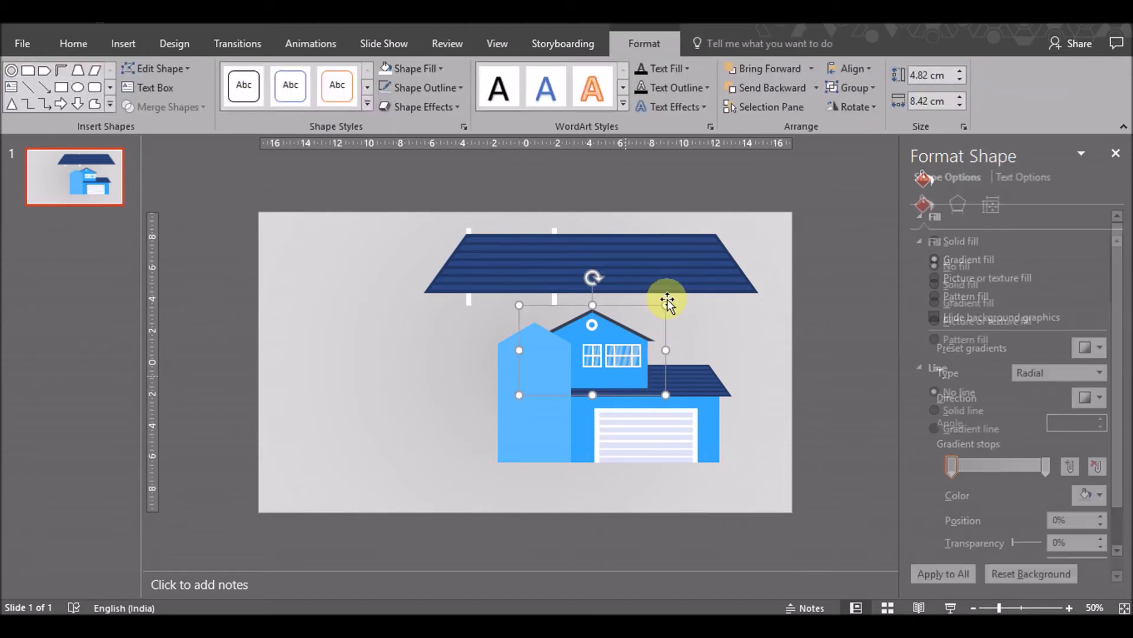
drag(667, 301, 672, 296)
drag(632, 372, 638, 376)
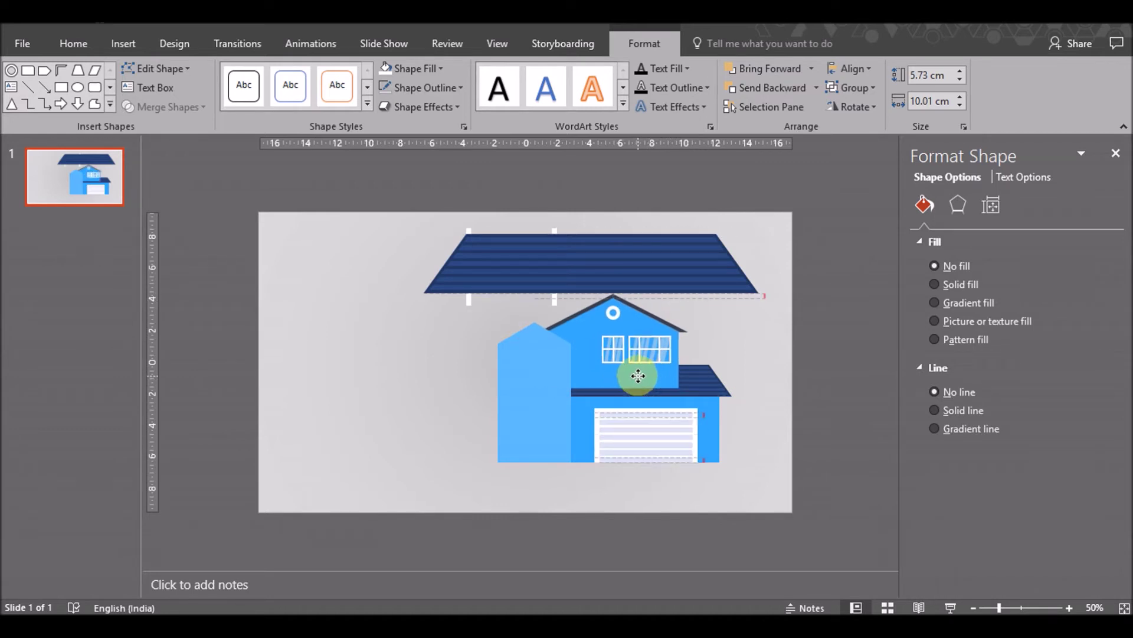
drag(638, 375, 643, 369)
click(767, 371)
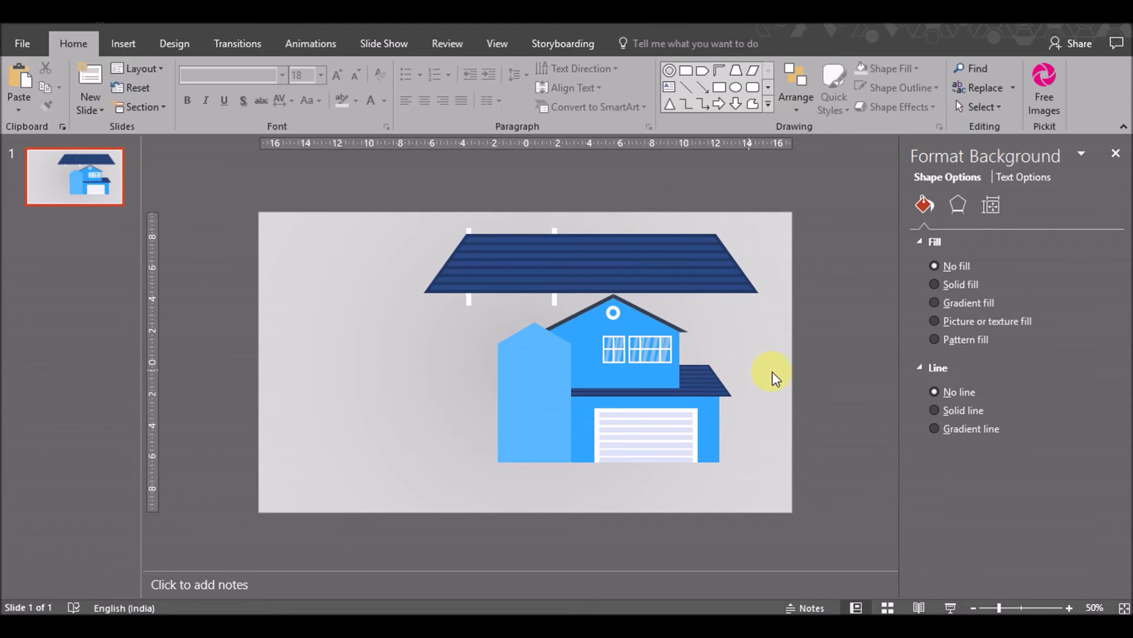
click(553, 375)
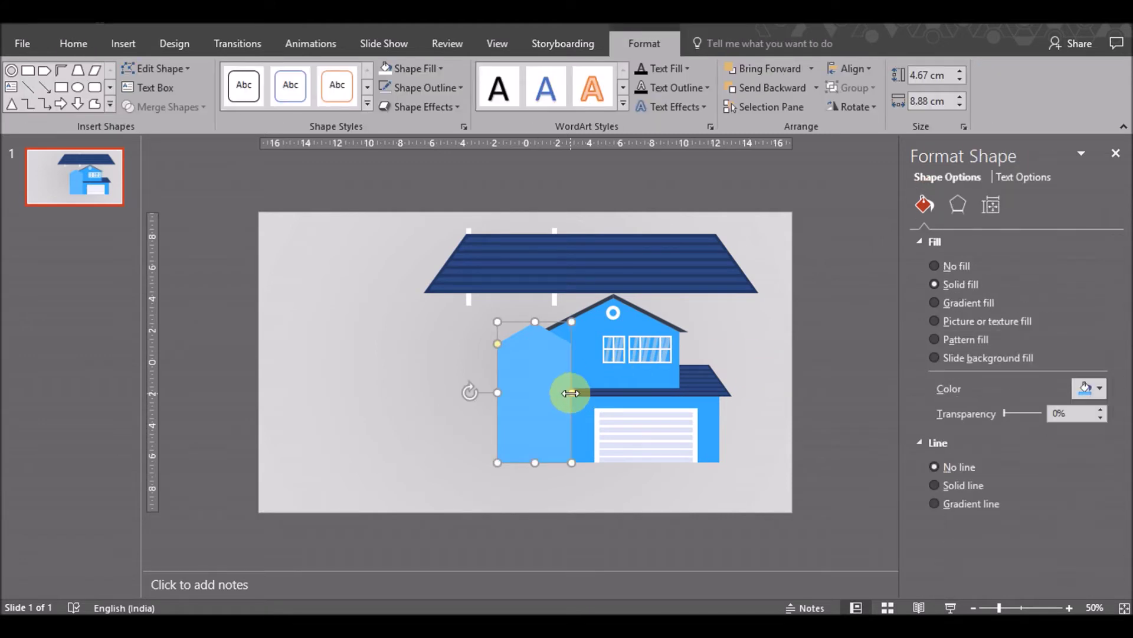
Widen the light-blue side wing leftward and stretch it down to the garage's base
mouse_move(571, 393)
mouse_down()
mouse_move(466, 393)
mouse_move(516, 382)
mouse_up()
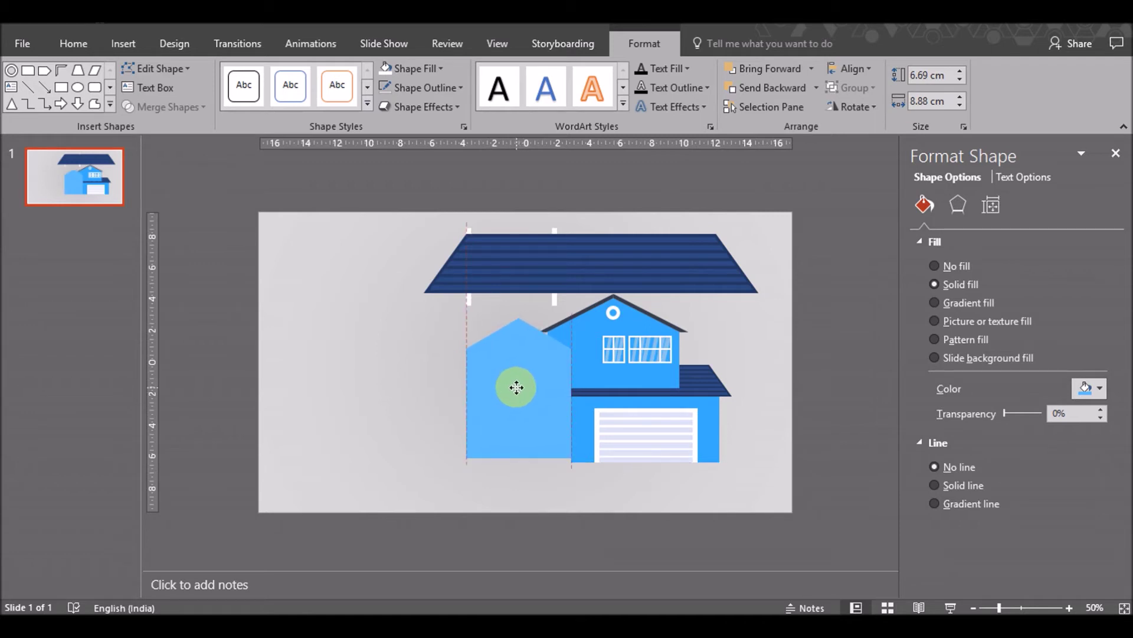
drag(515, 382, 517, 382)
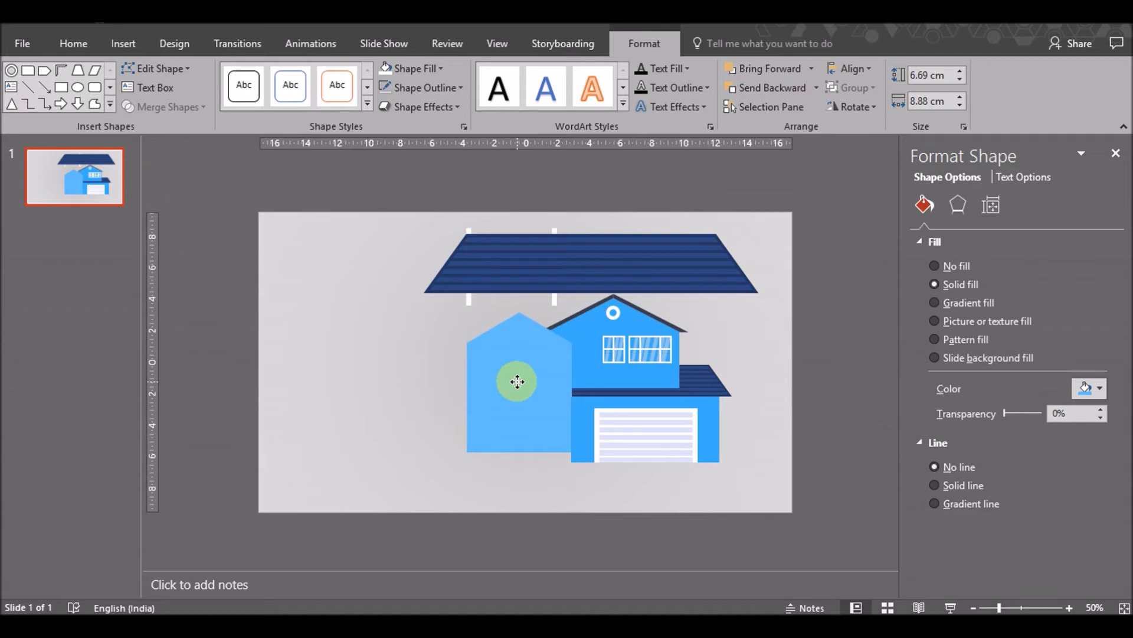
drag(517, 381, 516, 382)
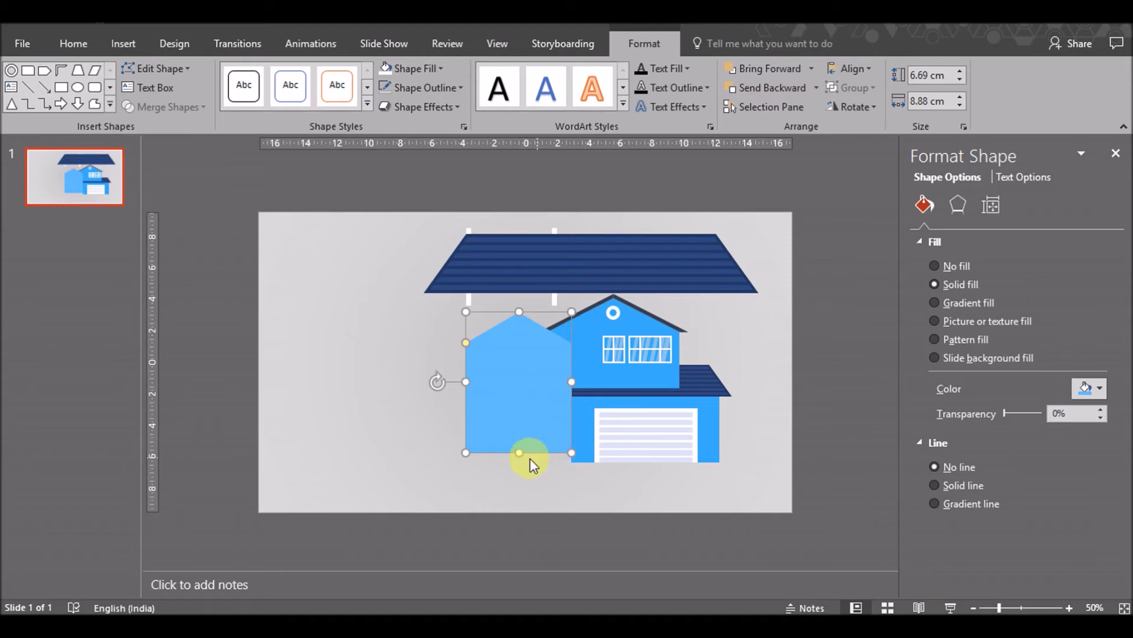
drag(519, 452, 519, 462)
Shift the striped main roof up and to the left, to the slide's top edge
click(524, 493)
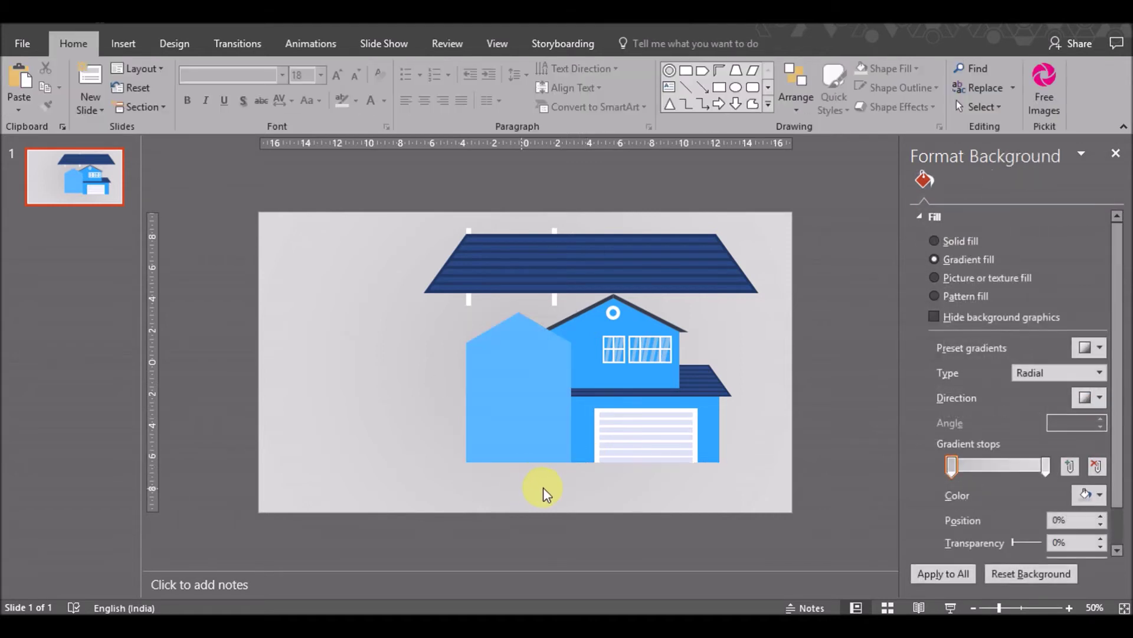
click(536, 267)
mouse_move(496, 254)
mouse_down()
mouse_move(453, 241)
mouse_move(495, 254)
mouse_up()
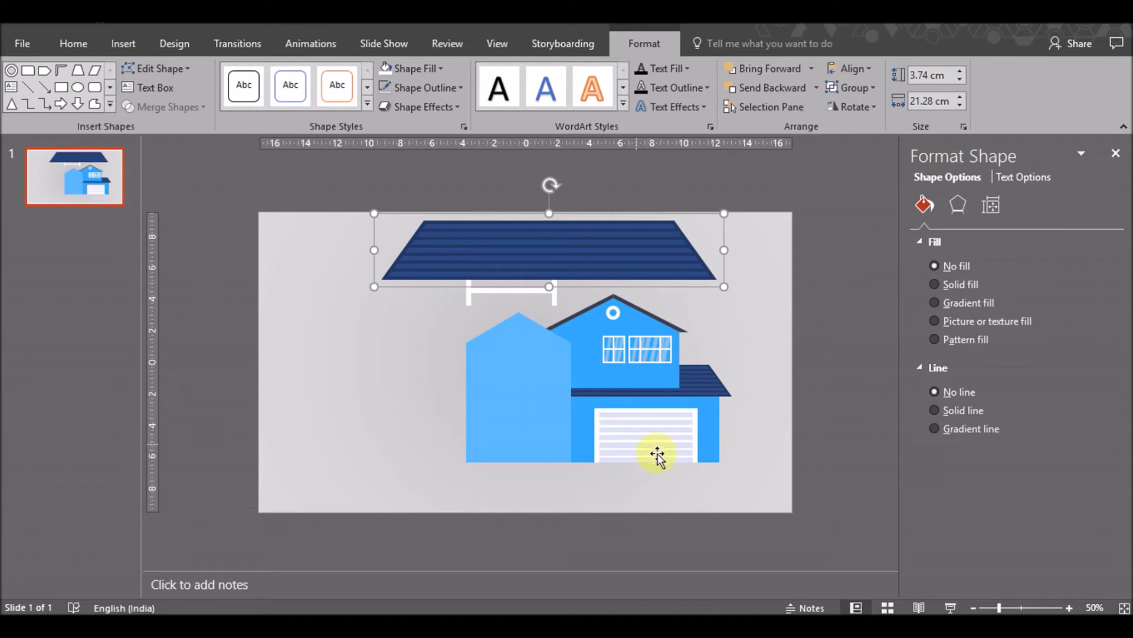
click(695, 436)
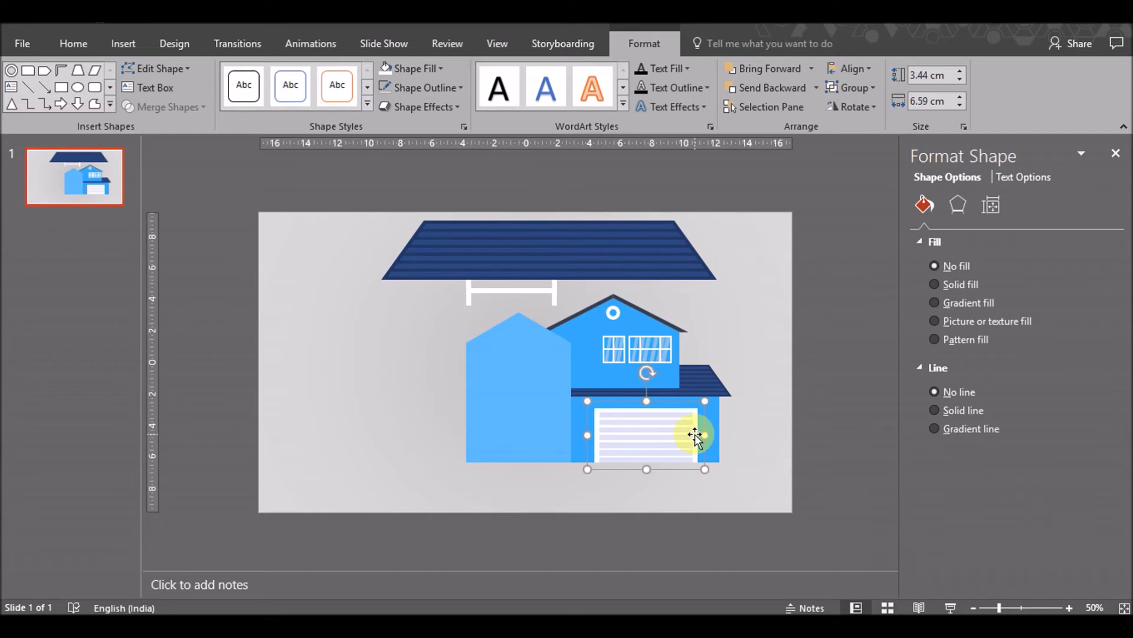
click(695, 435)
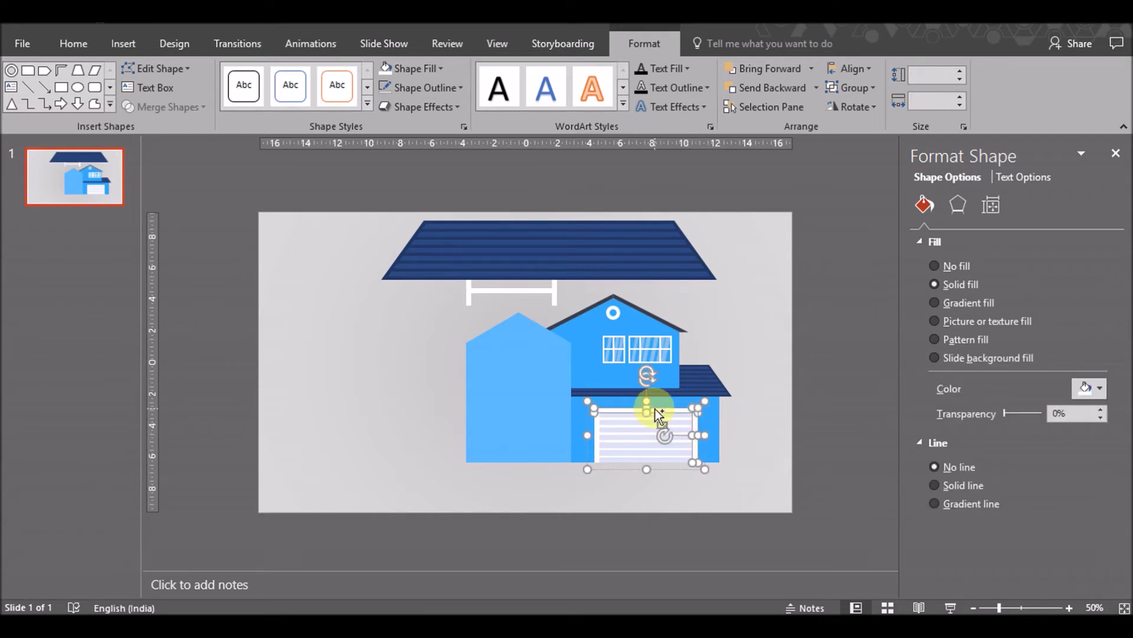
shift+click(592, 432)
shift+click(594, 433)
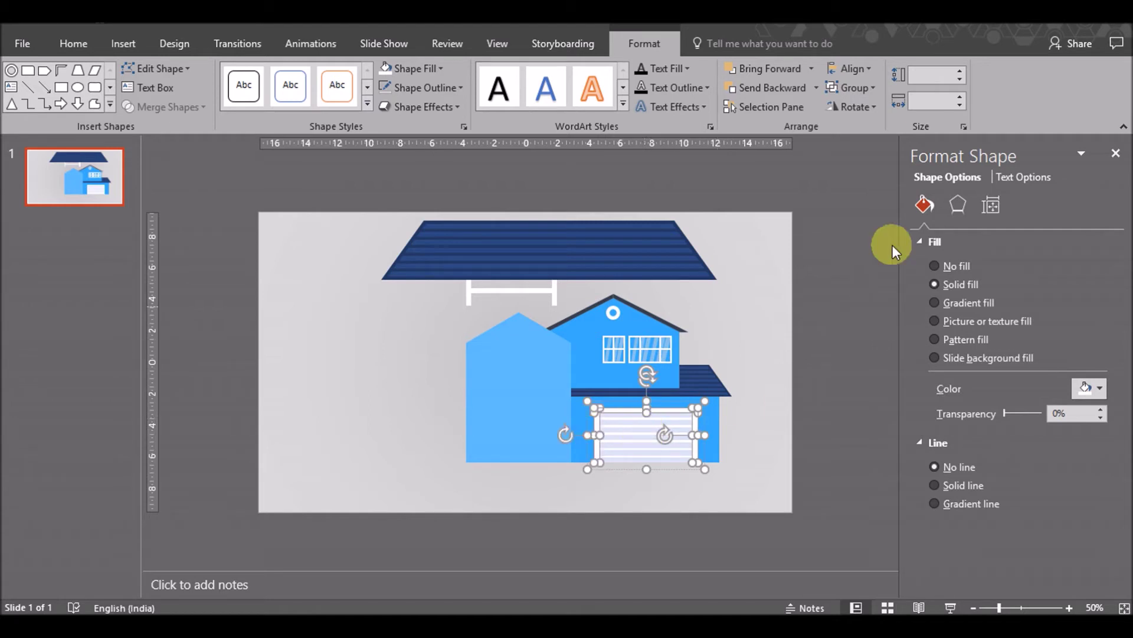
click(764, 396)
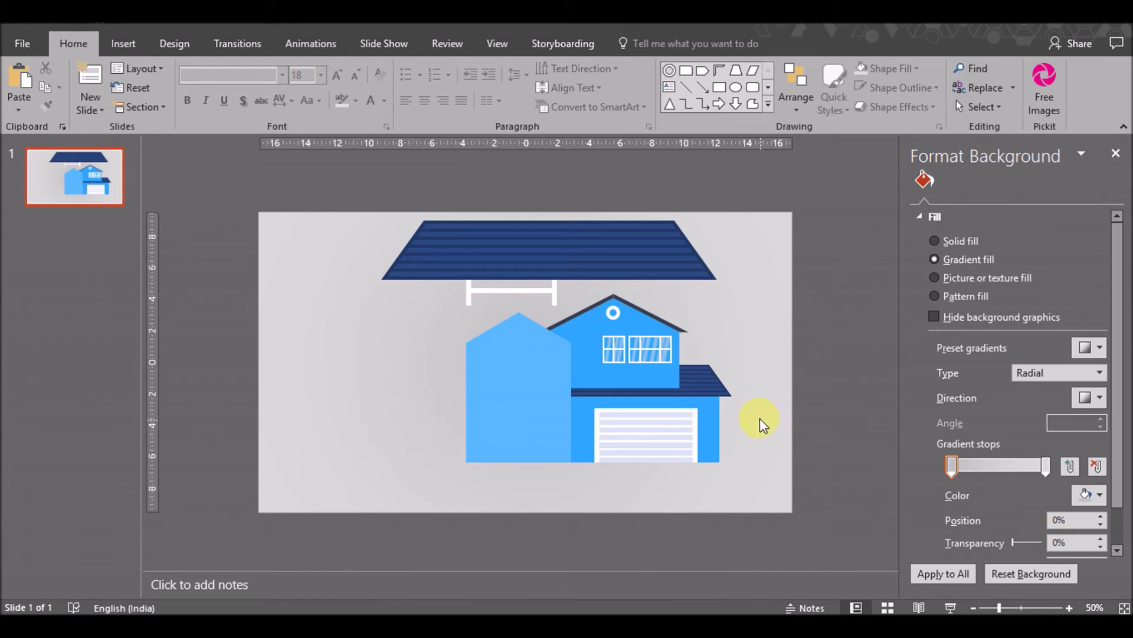
click(611, 339)
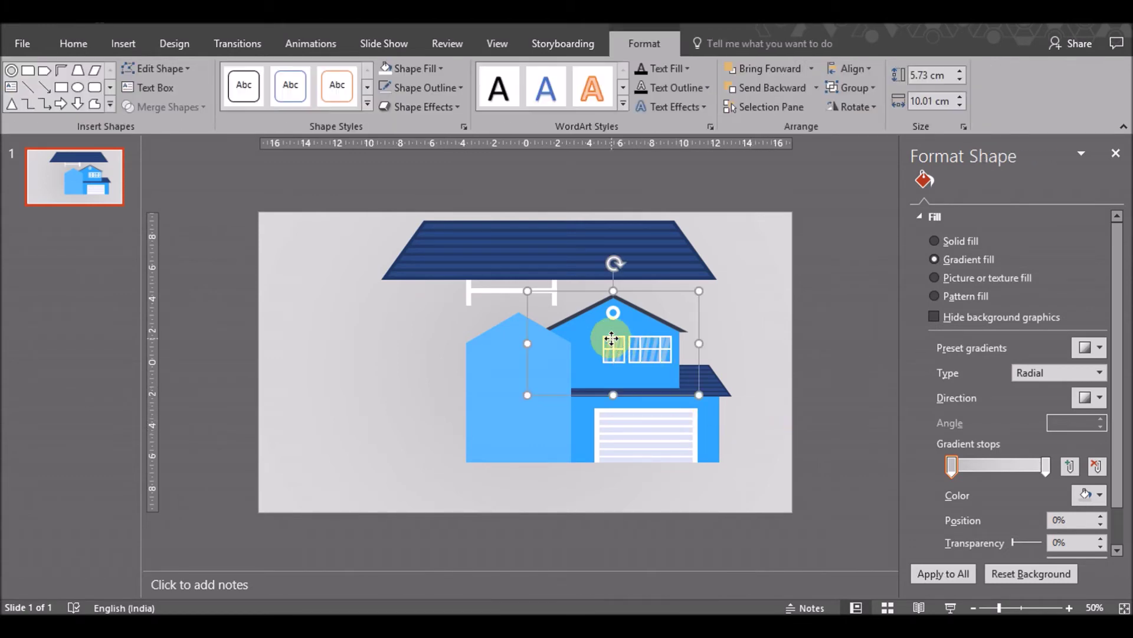
click(616, 343)
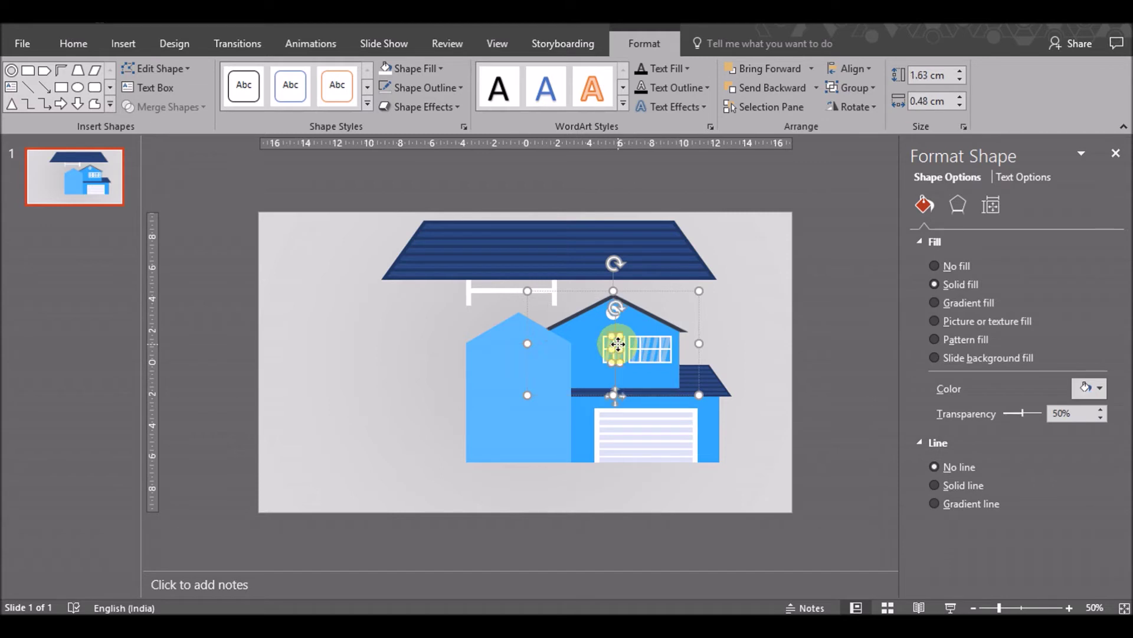
click(791, 365)
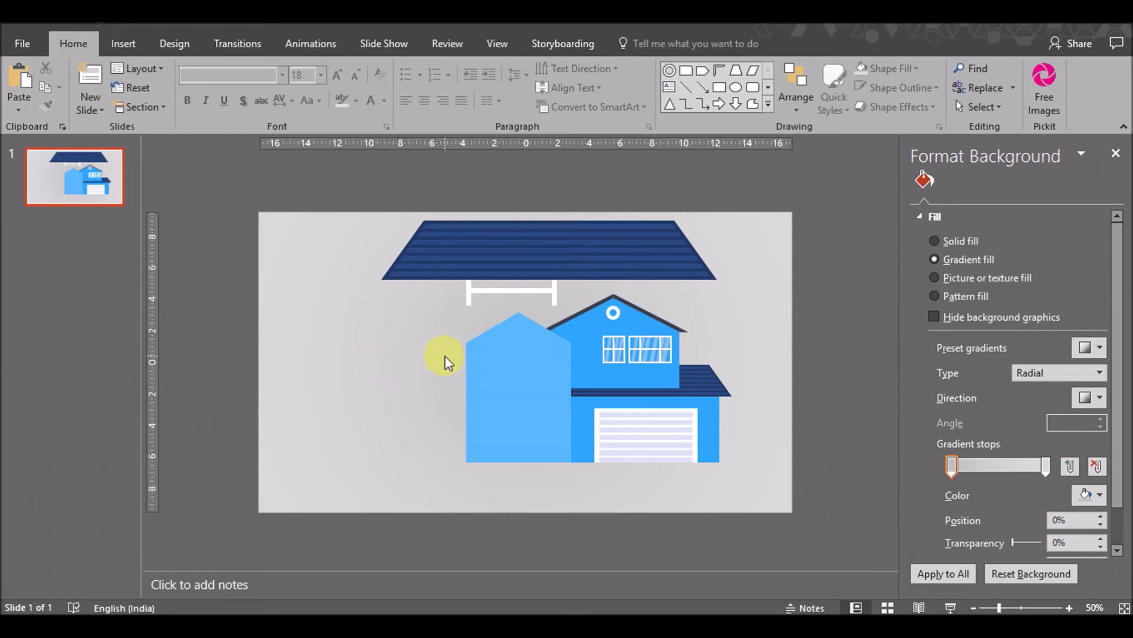
click(585, 311)
click(579, 310)
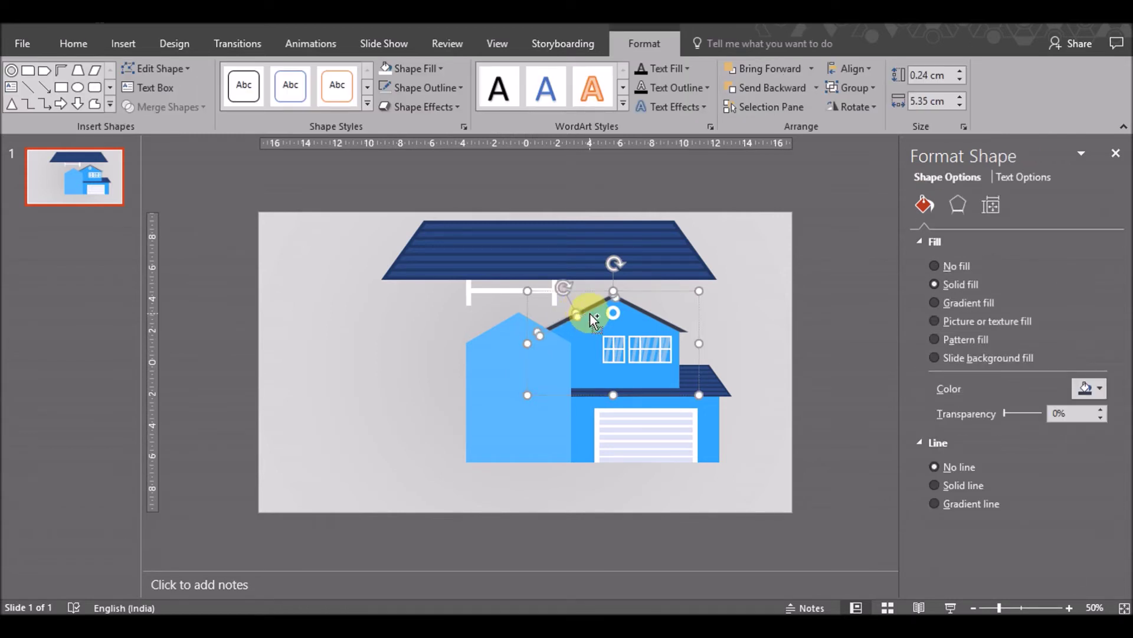
Copy the dark roof-edge line, shorten it to 4.5 cm, and lay it along the side wing's left slope
drag(593, 320, 493, 323)
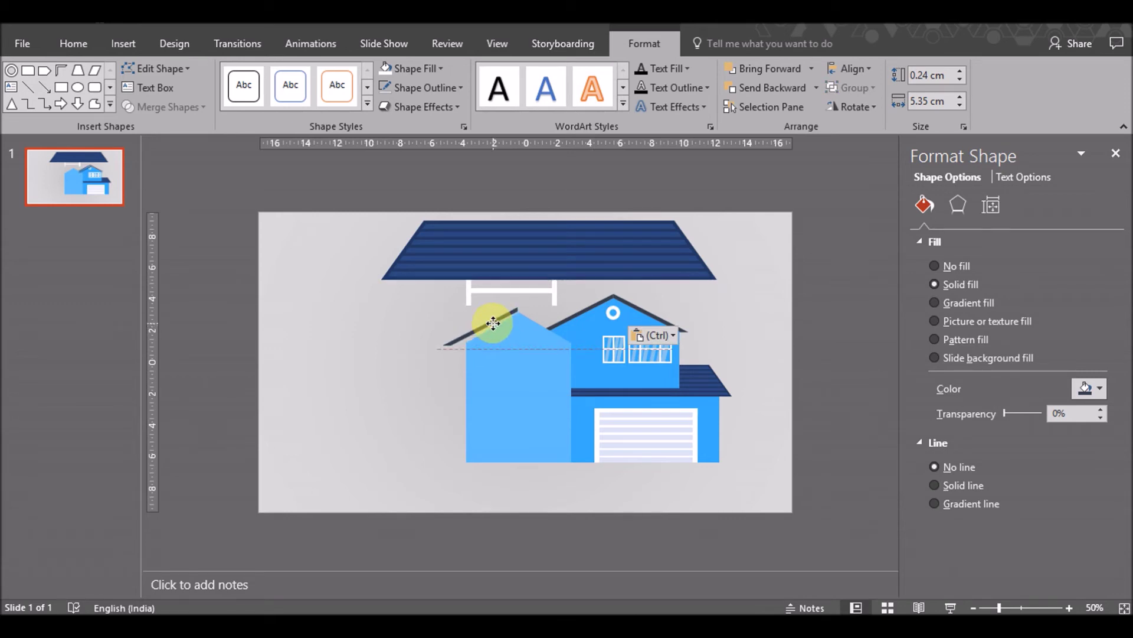
drag(493, 323, 493, 325)
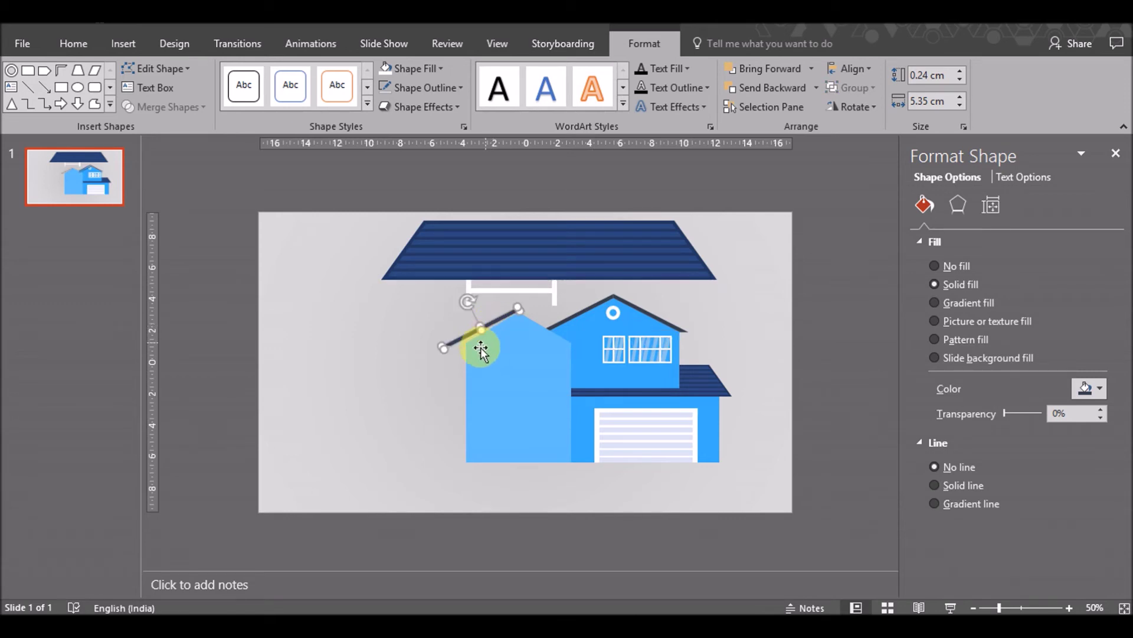
click(961, 106)
click(960, 106)
click(961, 106)
click(960, 105)
drag(484, 327, 494, 320)
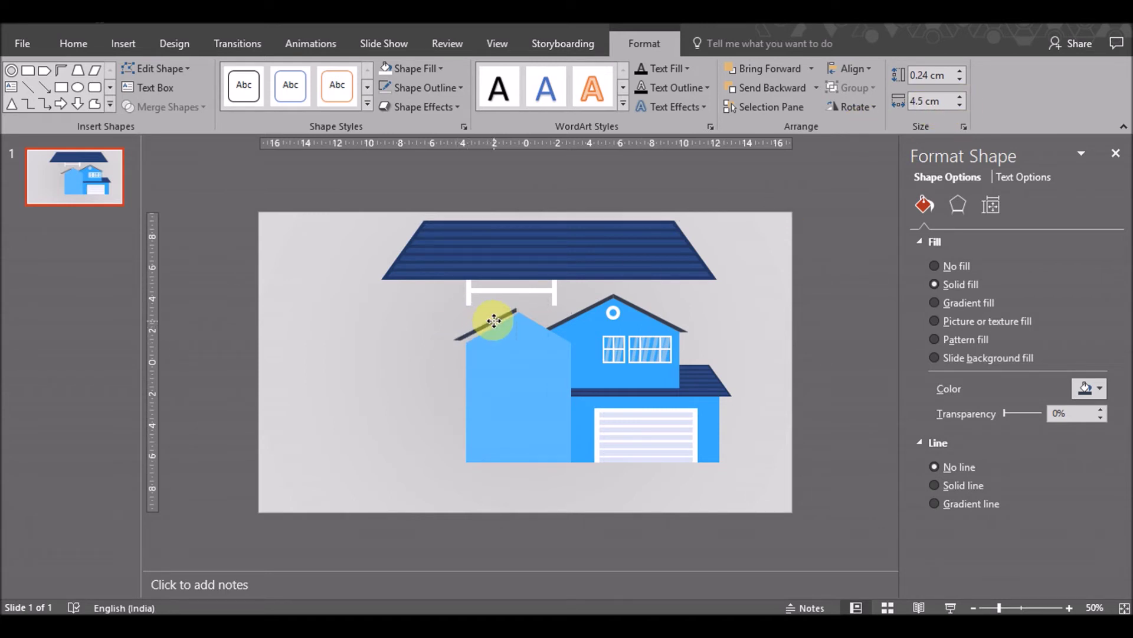
click(488, 356)
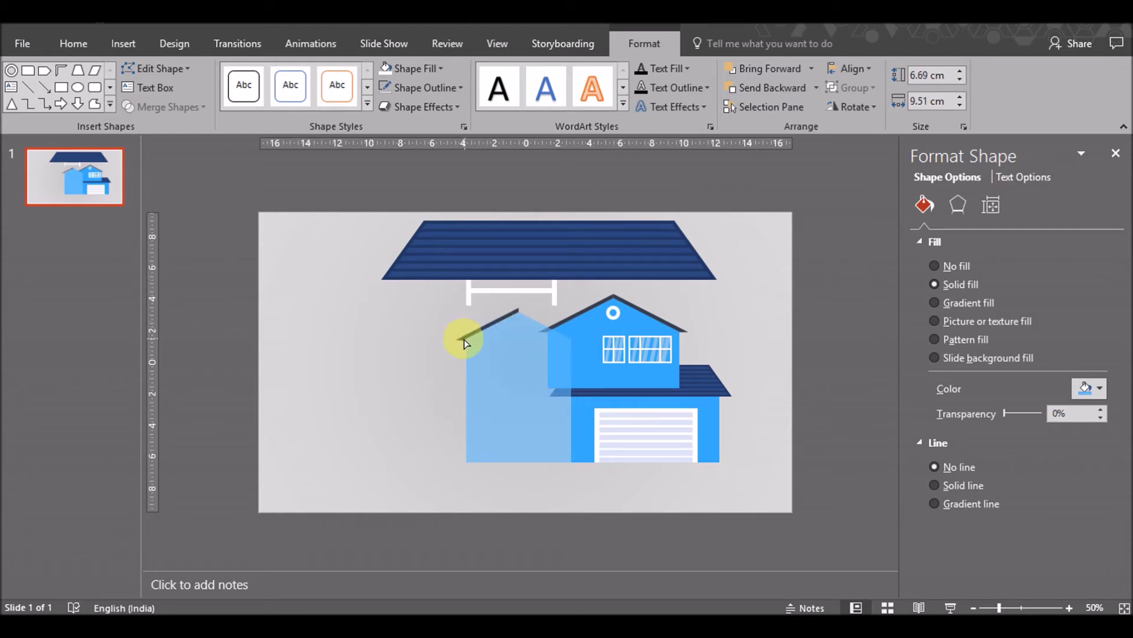
click(424, 375)
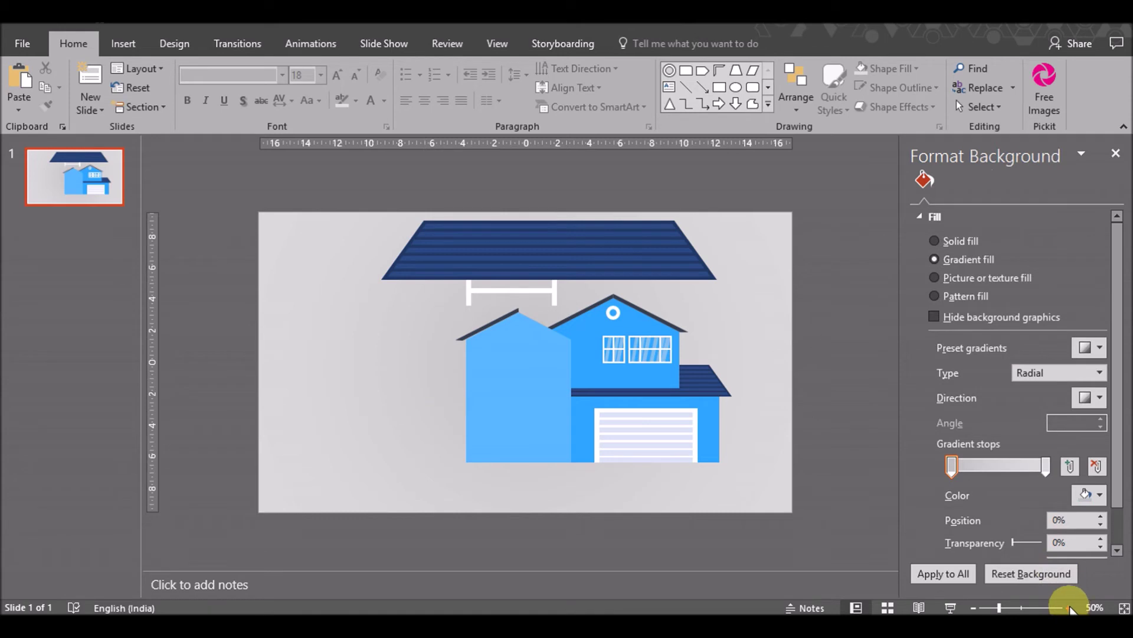
Zoom to 140% and shorten the side wing's left roof line in the size settings
click(1069, 607)
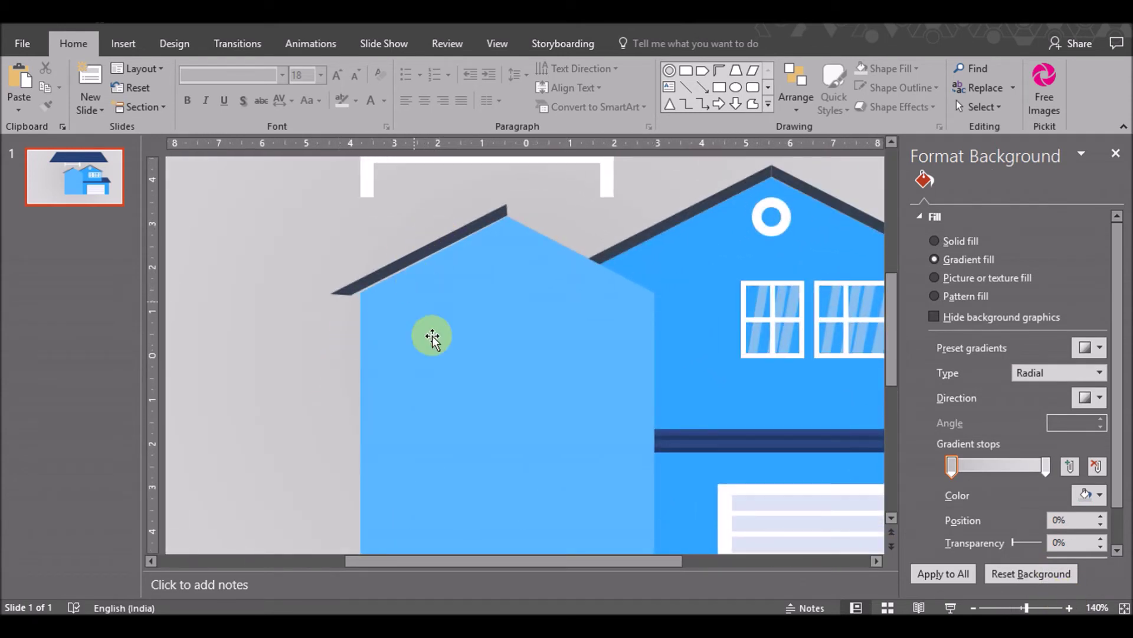
click(413, 332)
drag(360, 297, 357, 296)
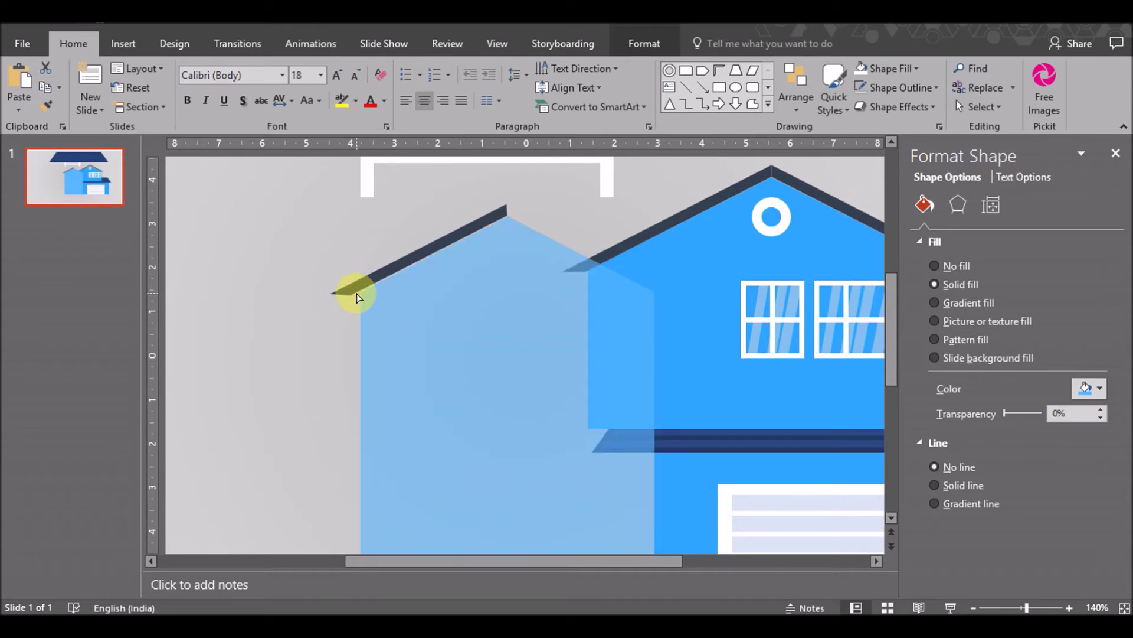
click(338, 330)
click(374, 272)
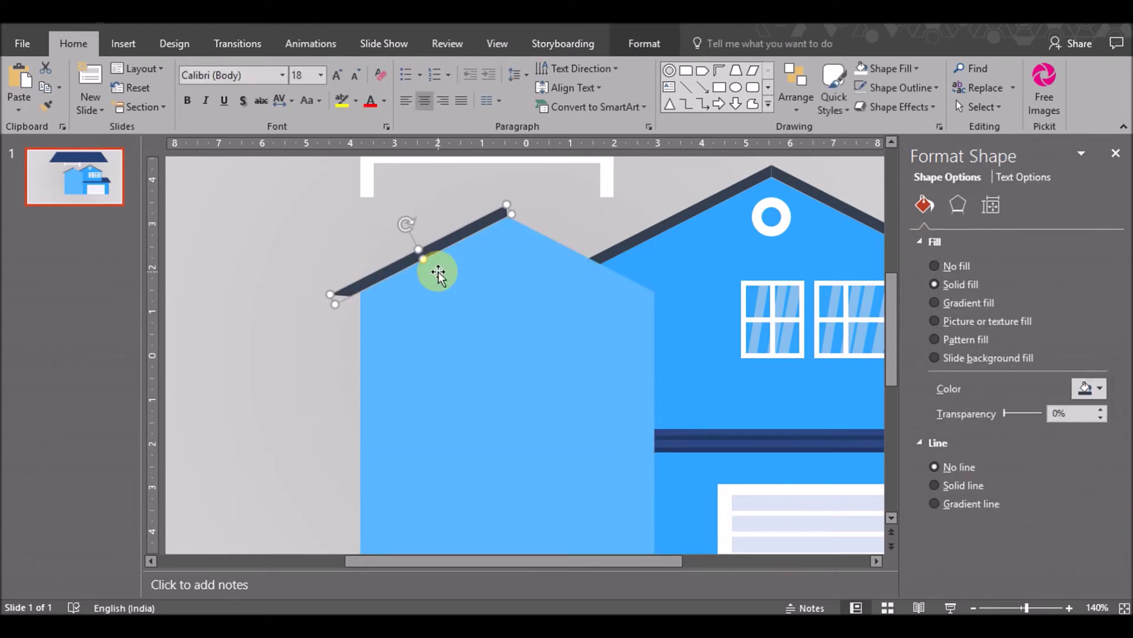
click(254, 355)
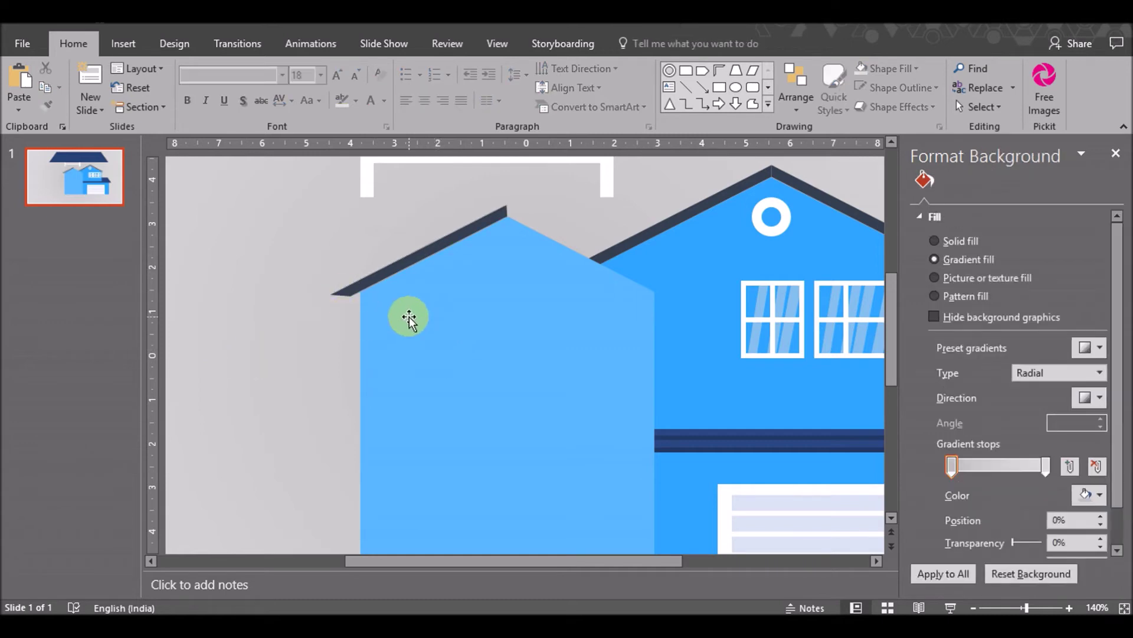
click(416, 253)
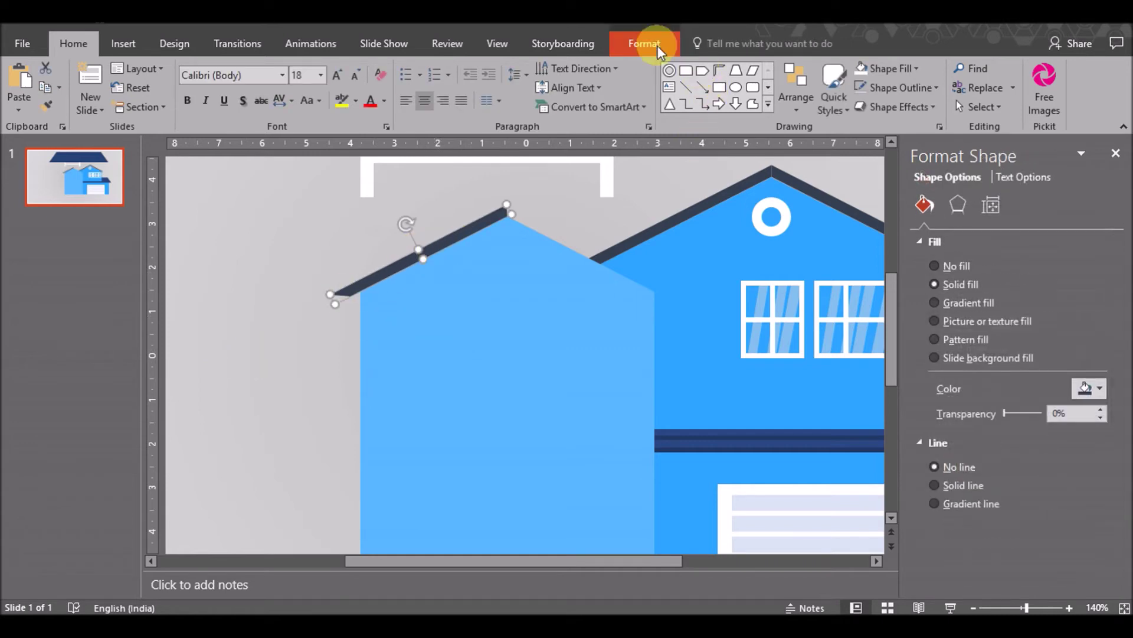
click(644, 44)
click(961, 107)
click(961, 107)
Trim the roof line to 4.2 cm and nudge it up-right to meet the wing's peak
drag(462, 232, 468, 228)
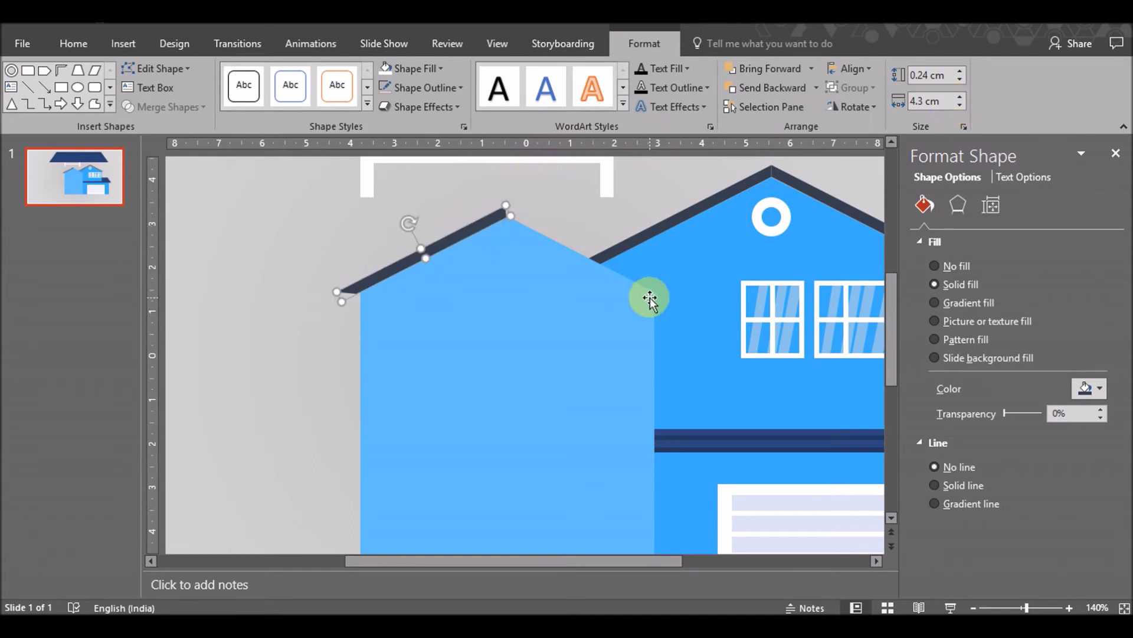
click(299, 370)
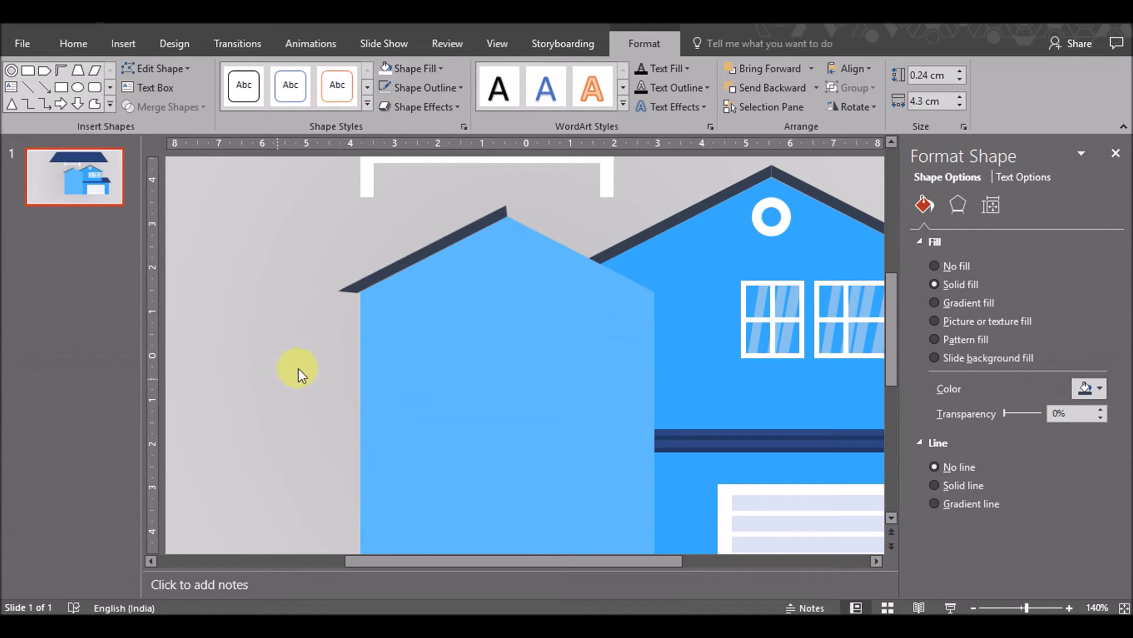
click(960, 105)
drag(442, 235, 451, 236)
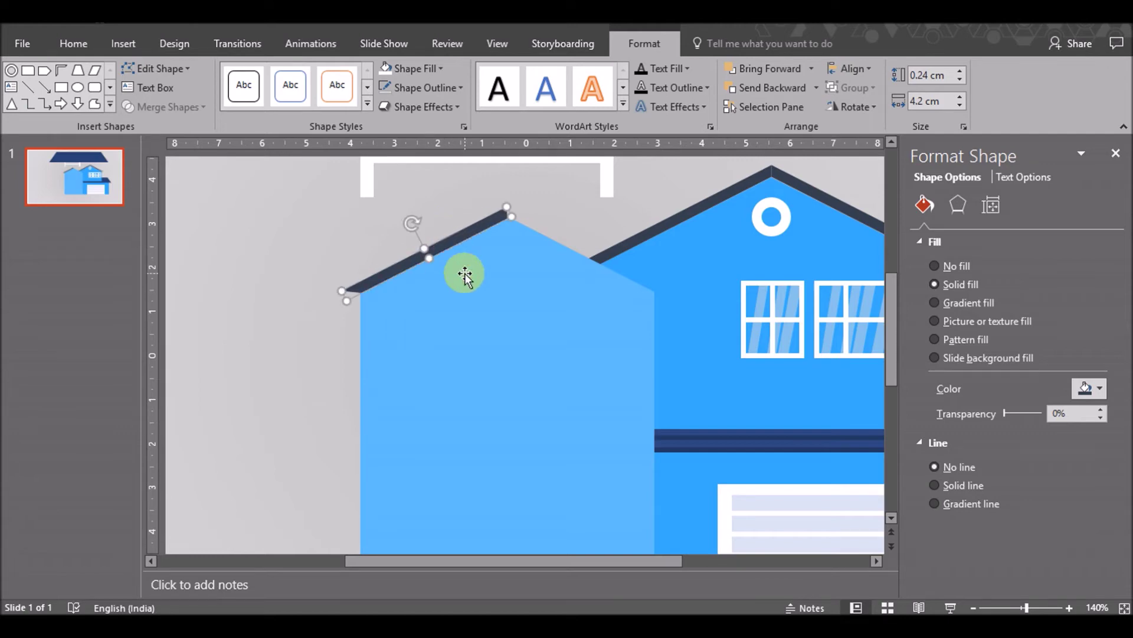
Duplicate the roof line and flip the copy horizontally
click(452, 308)
click(454, 236)
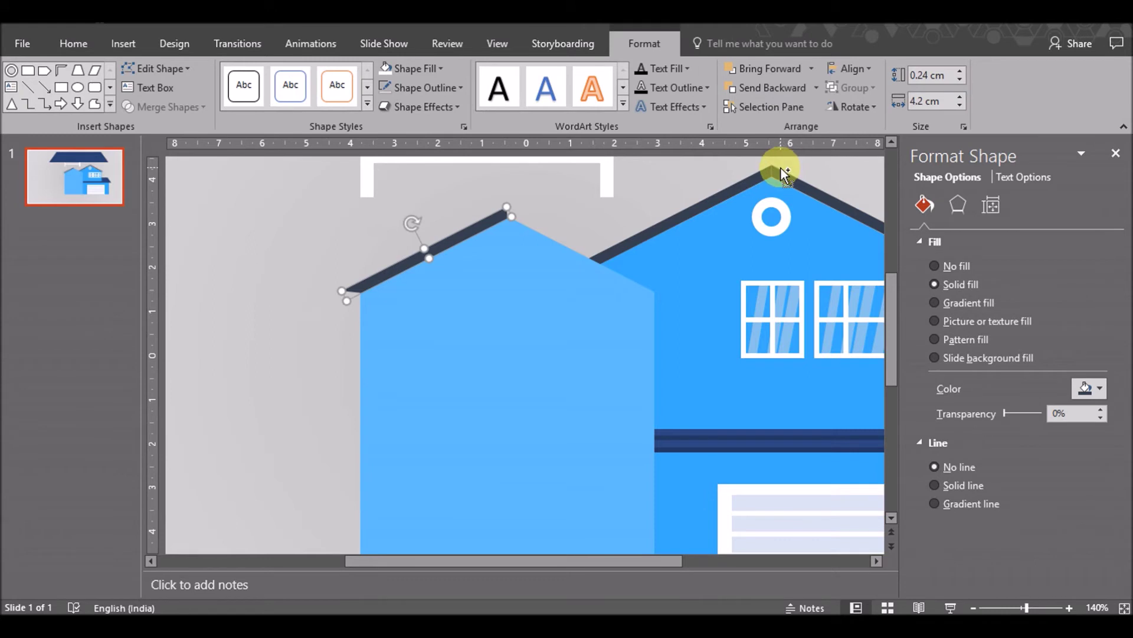
key(ctrl+v)
click(852, 110)
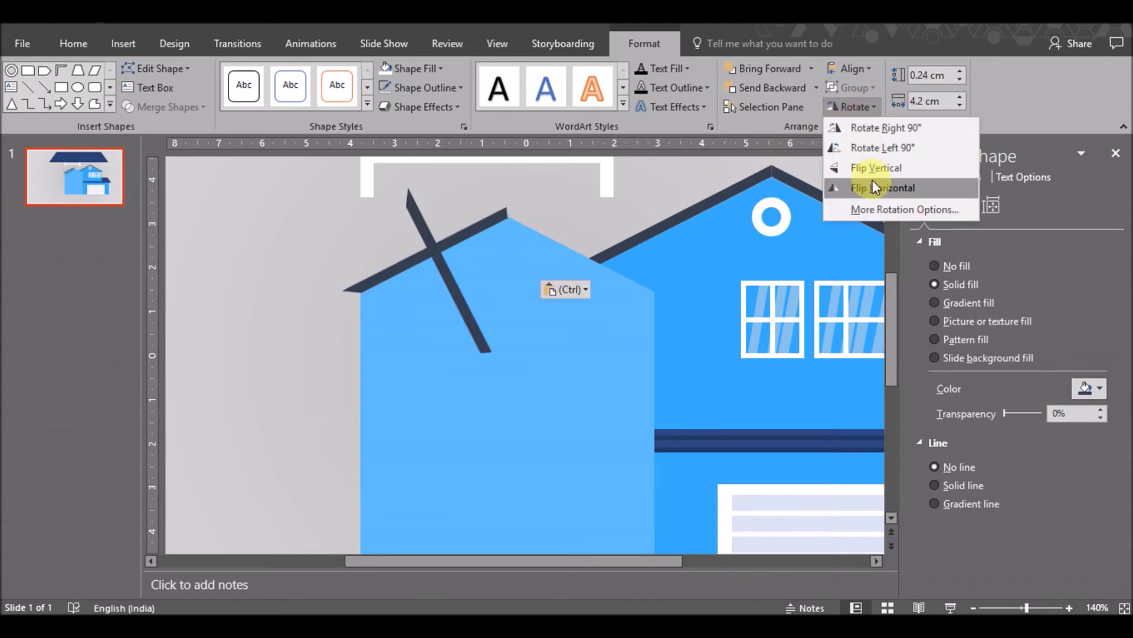
Place the flipped roof line along the side wing's right slope to complete its peaked outline
click(871, 179)
drag(484, 298, 627, 276)
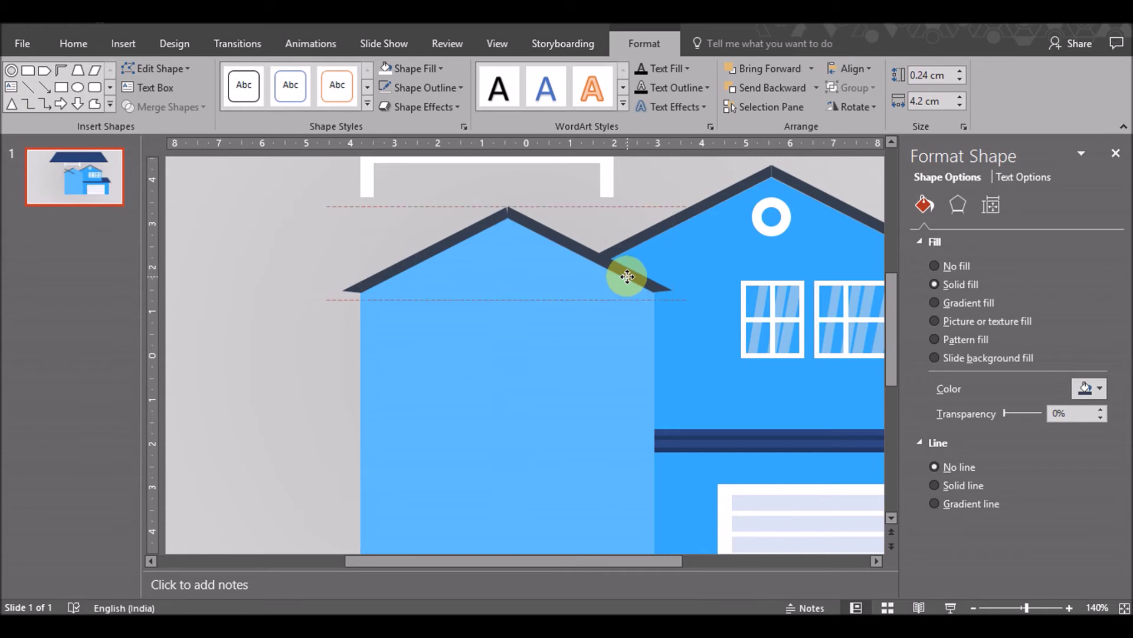
drag(627, 276, 628, 276)
click(263, 336)
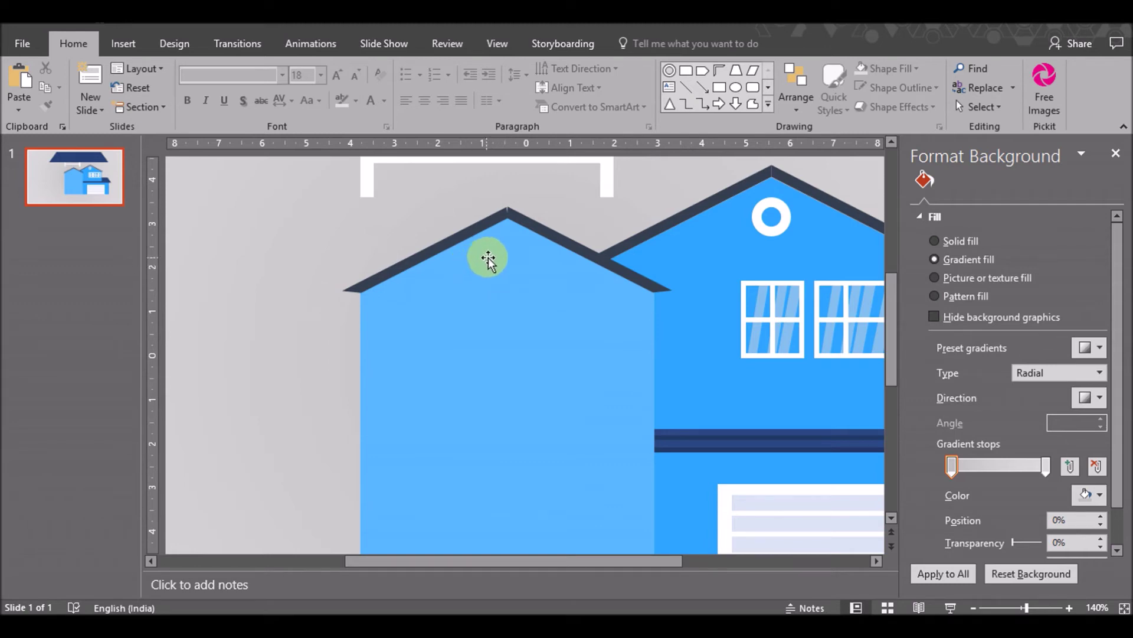
click(974, 607)
click(974, 607)
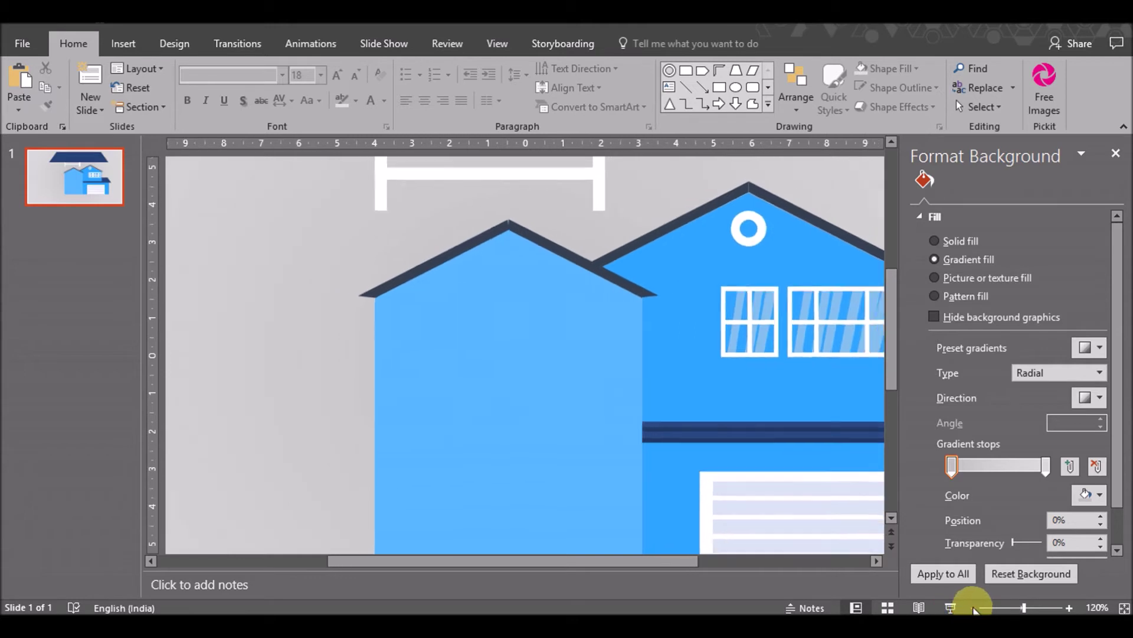
Zoom to 130% and thicken the left upper window's white frame lines to 5 pt
click(973, 608)
click(974, 607)
click(974, 607)
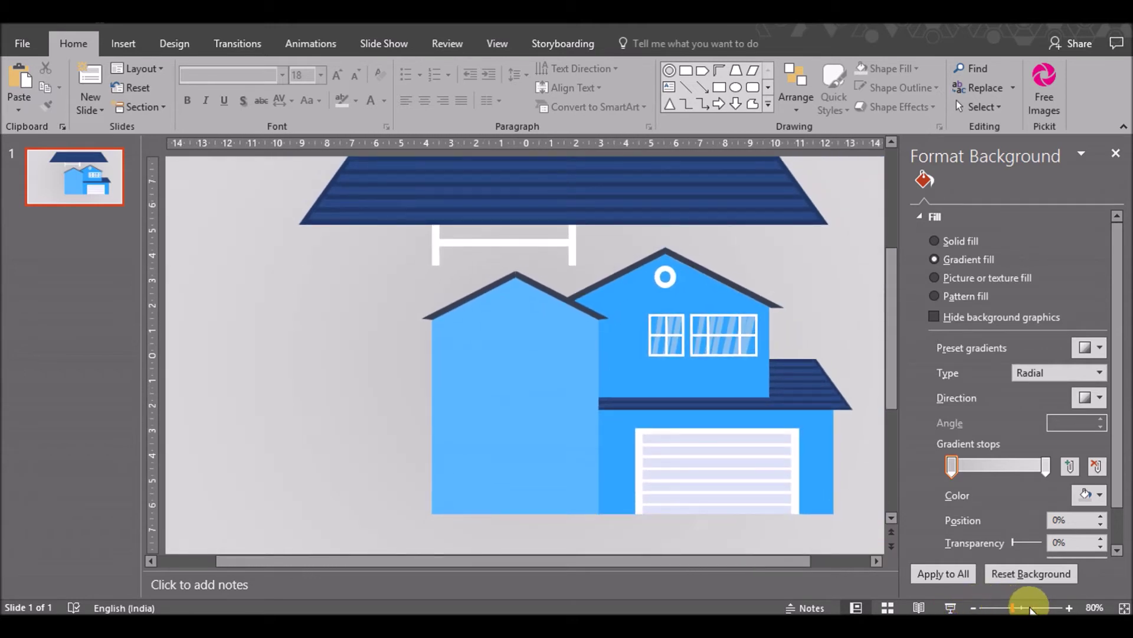
click(1069, 607)
click(1069, 608)
click(1069, 608)
click(1069, 607)
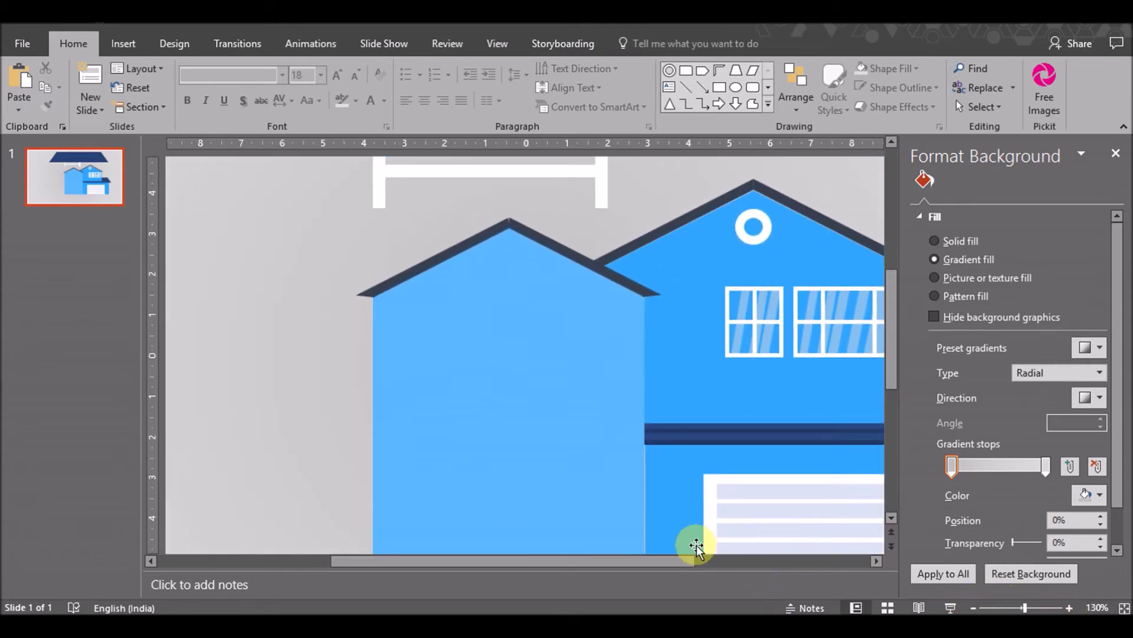
drag(677, 560, 749, 559)
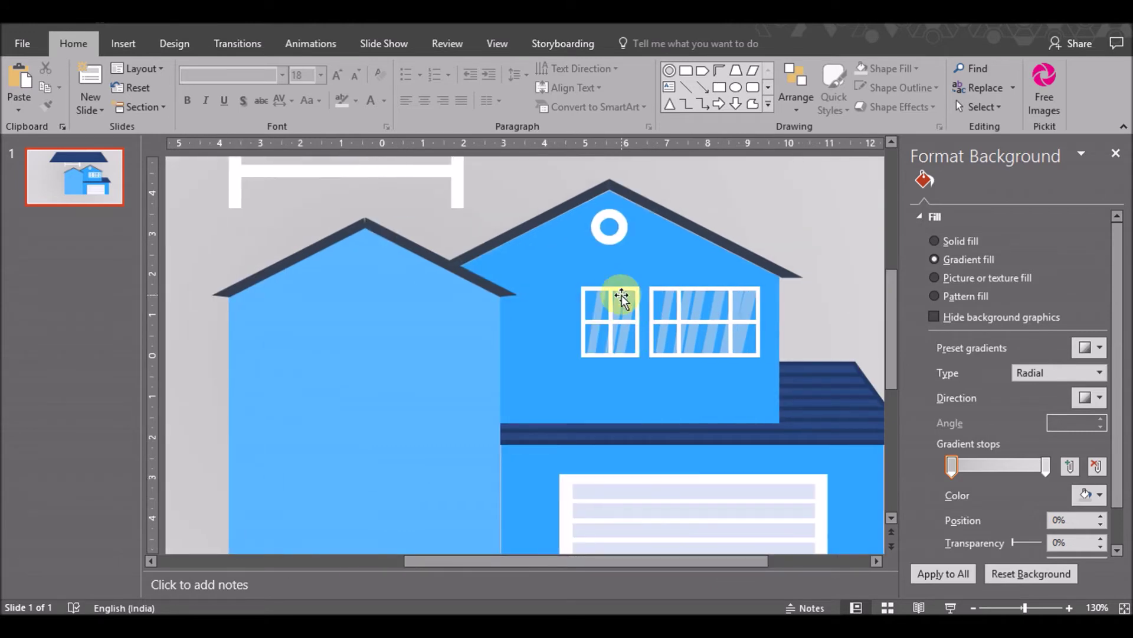
click(622, 296)
click(603, 295)
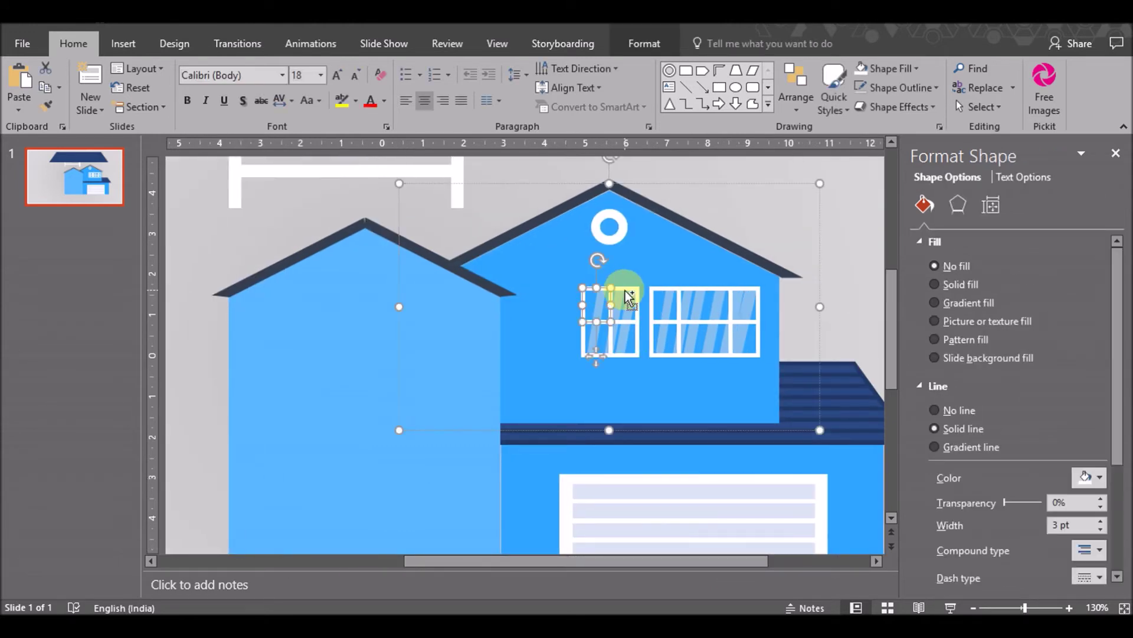
shift+click(630, 332)
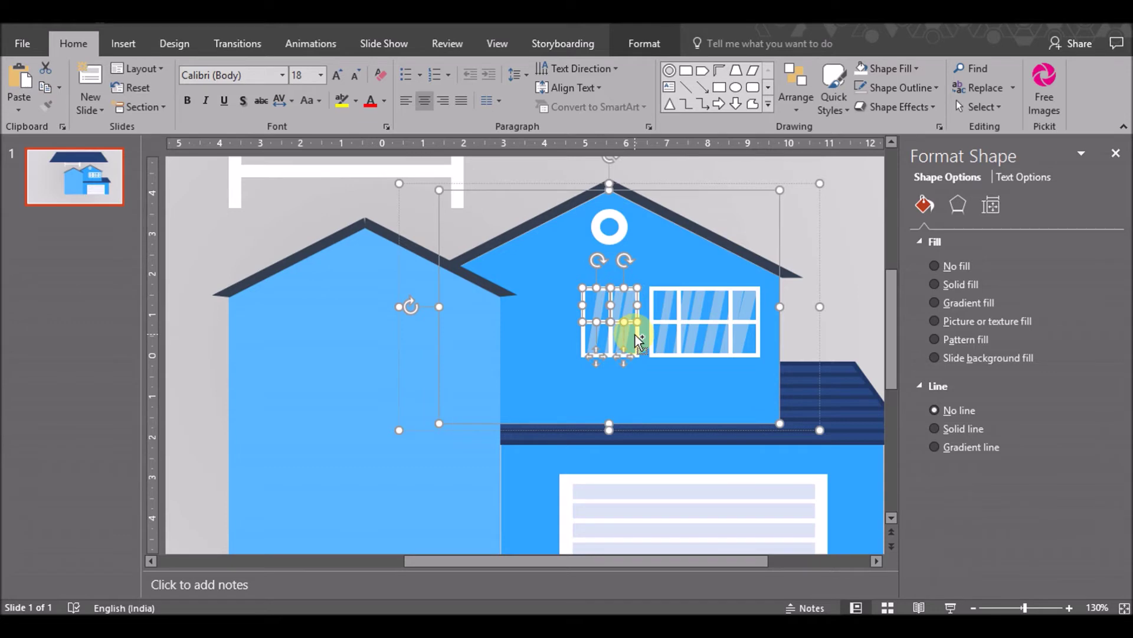
shift+click(588, 333)
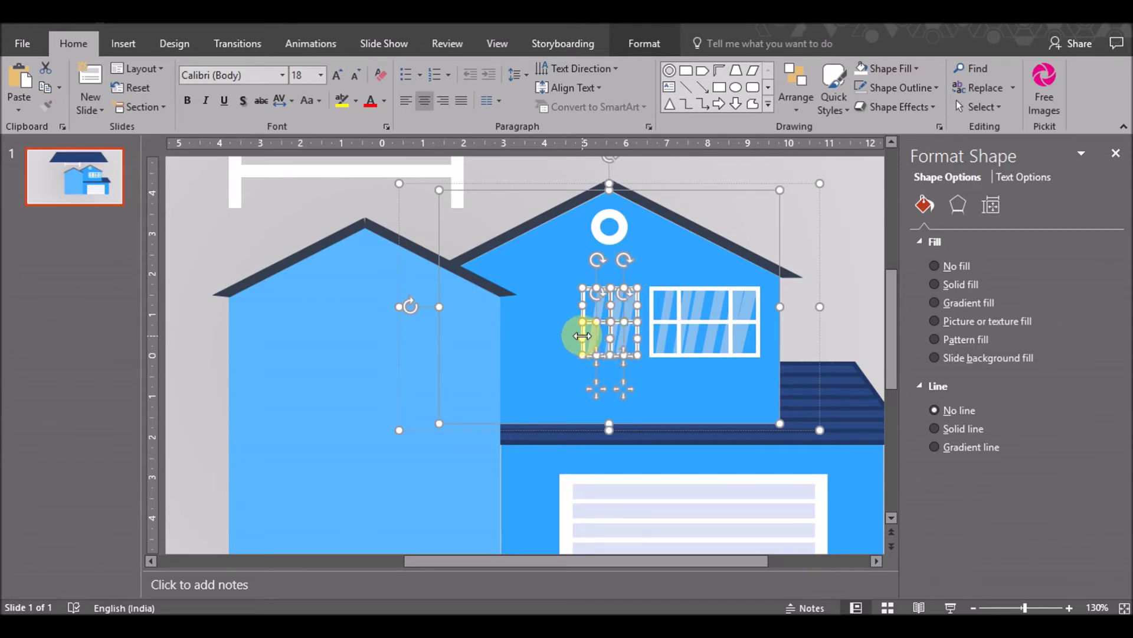
shift+click(782, 190)
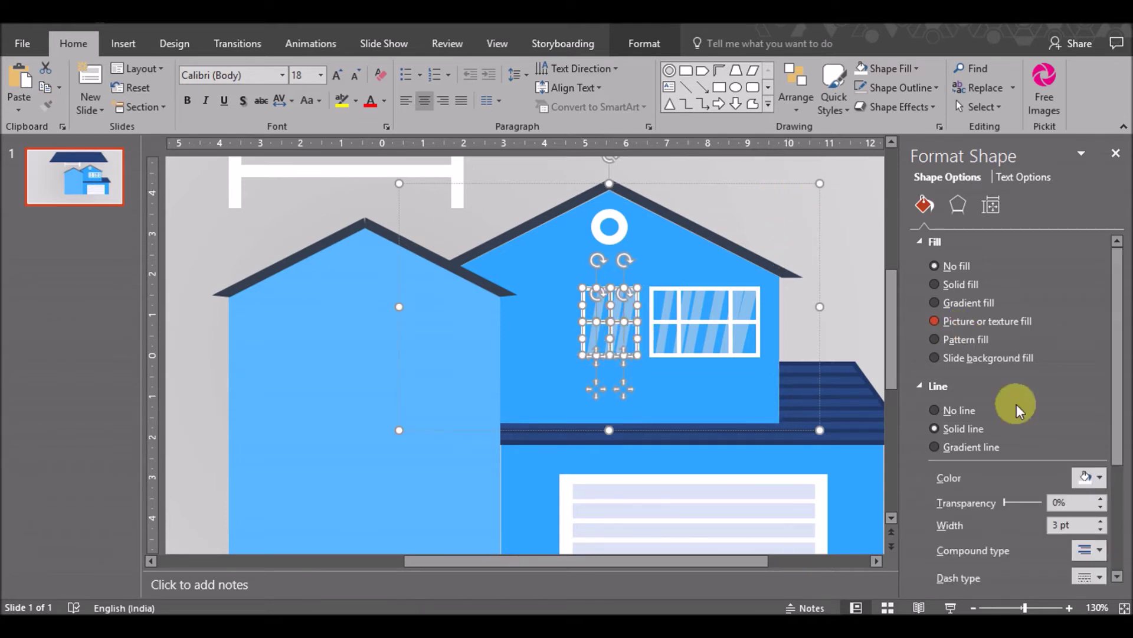
click(1099, 520)
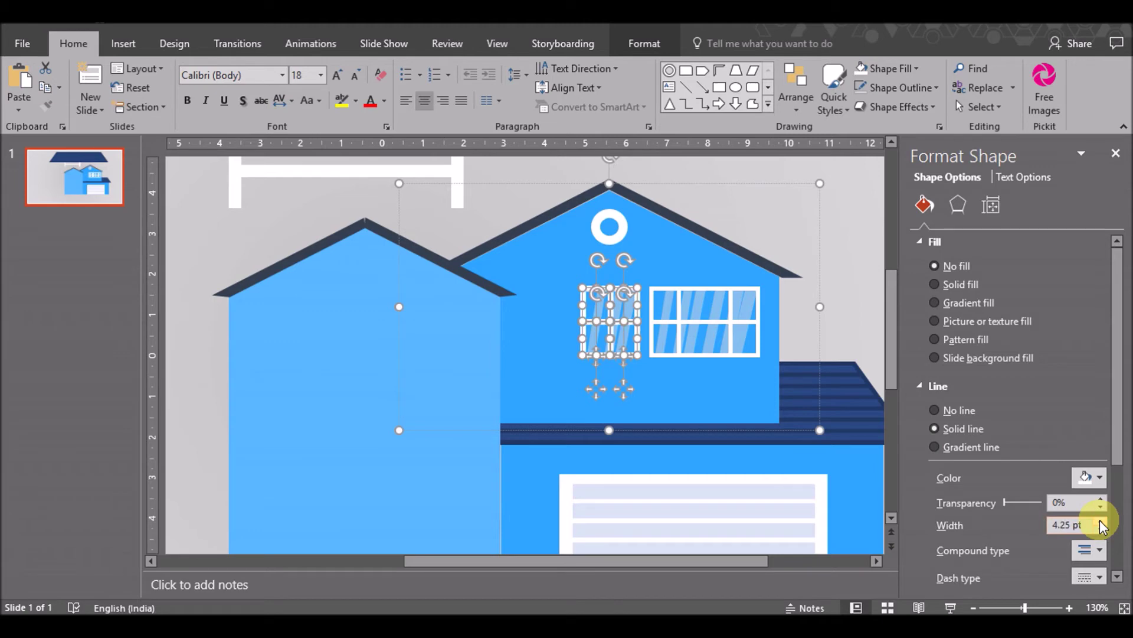
double_click(1100, 520)
Thicken the right upper window's frame lines to 5 pt, then zoom out to 60%
click(661, 298)
click(662, 293)
click(694, 287)
shift+click(749, 289)
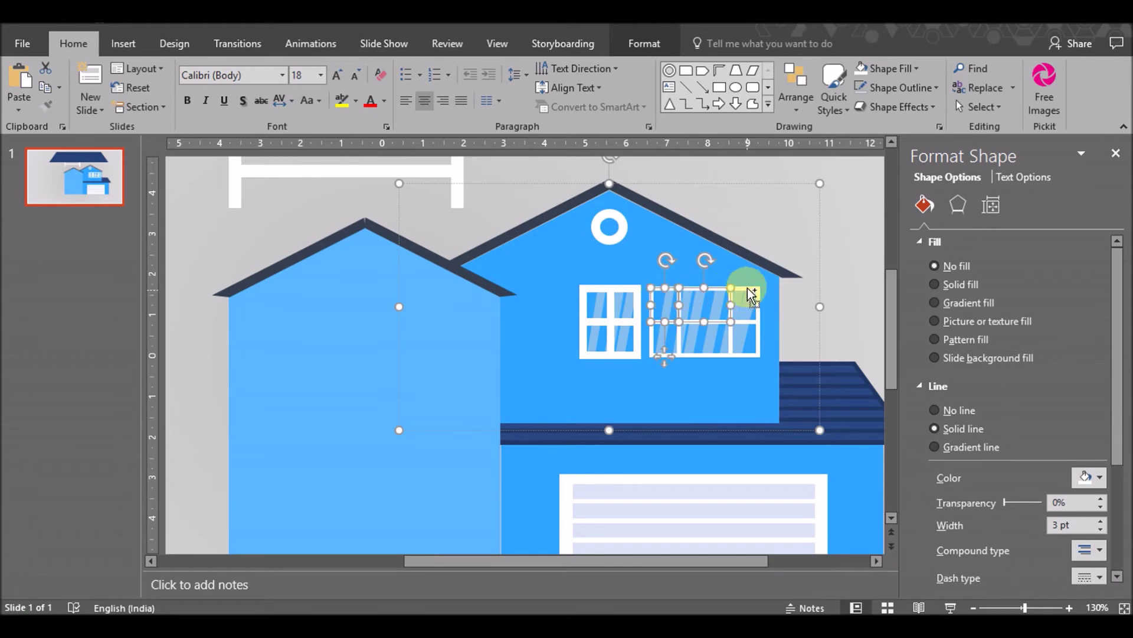
shift+click(757, 334)
shift+click(714, 355)
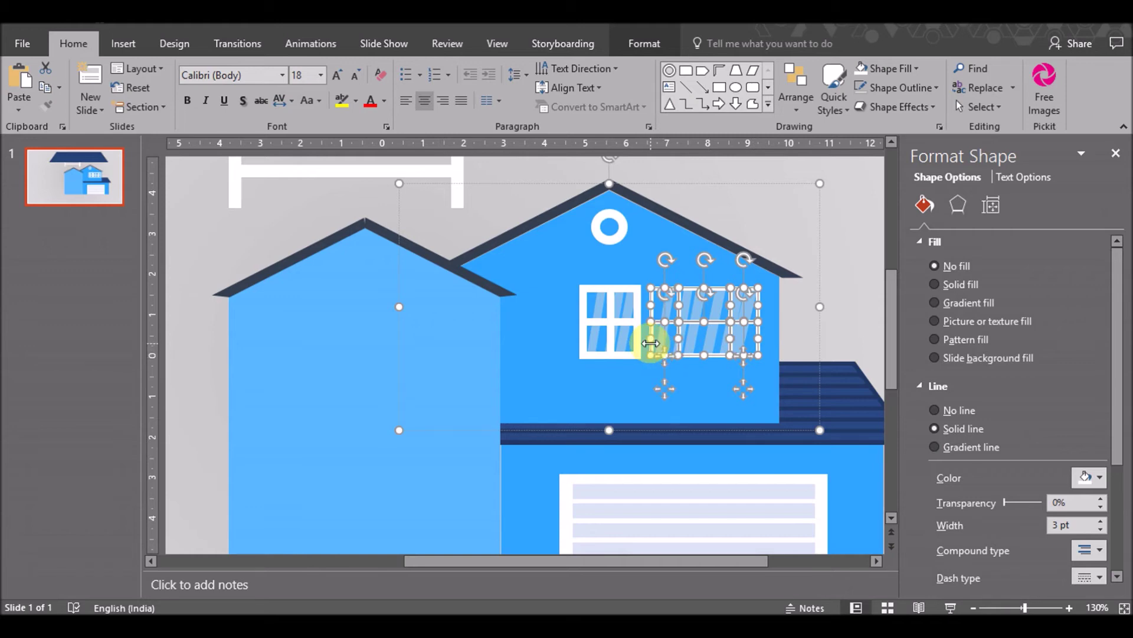
click(1098, 522)
click(1098, 521)
click(1098, 522)
click(1099, 528)
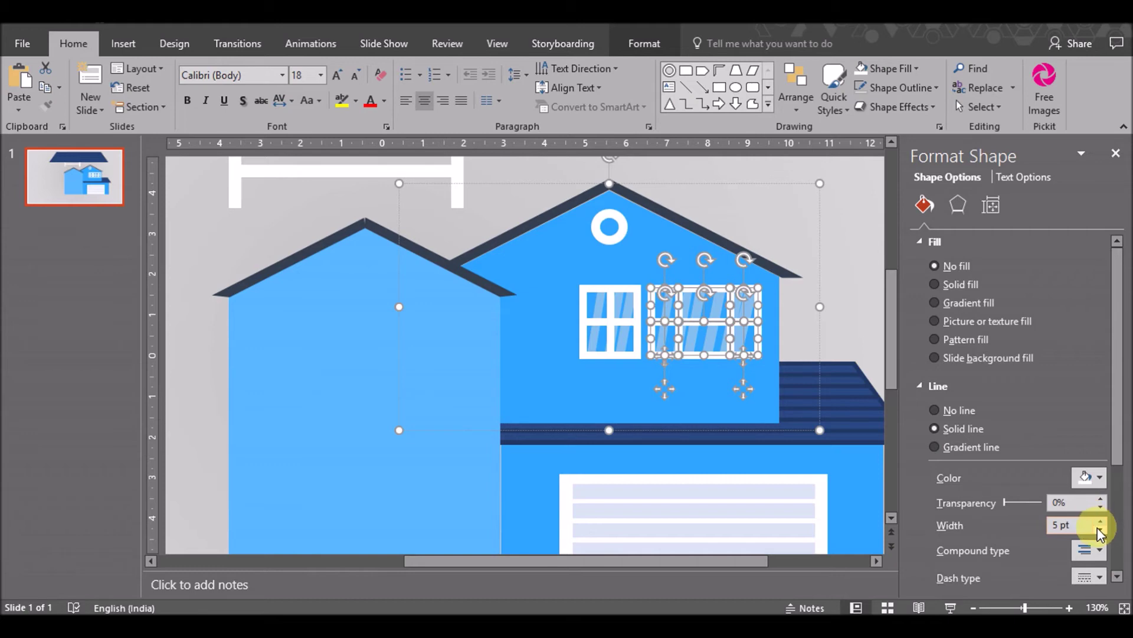
click(974, 607)
click(973, 607)
click(974, 607)
click(757, 450)
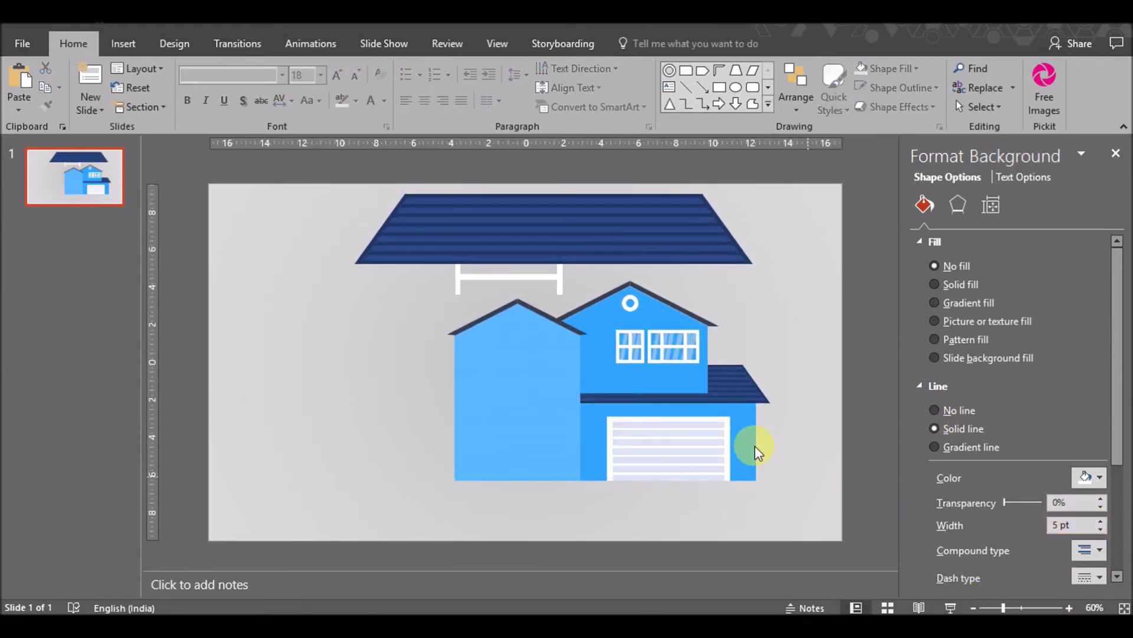
Select the window panes inside the upper house group
click(670, 340)
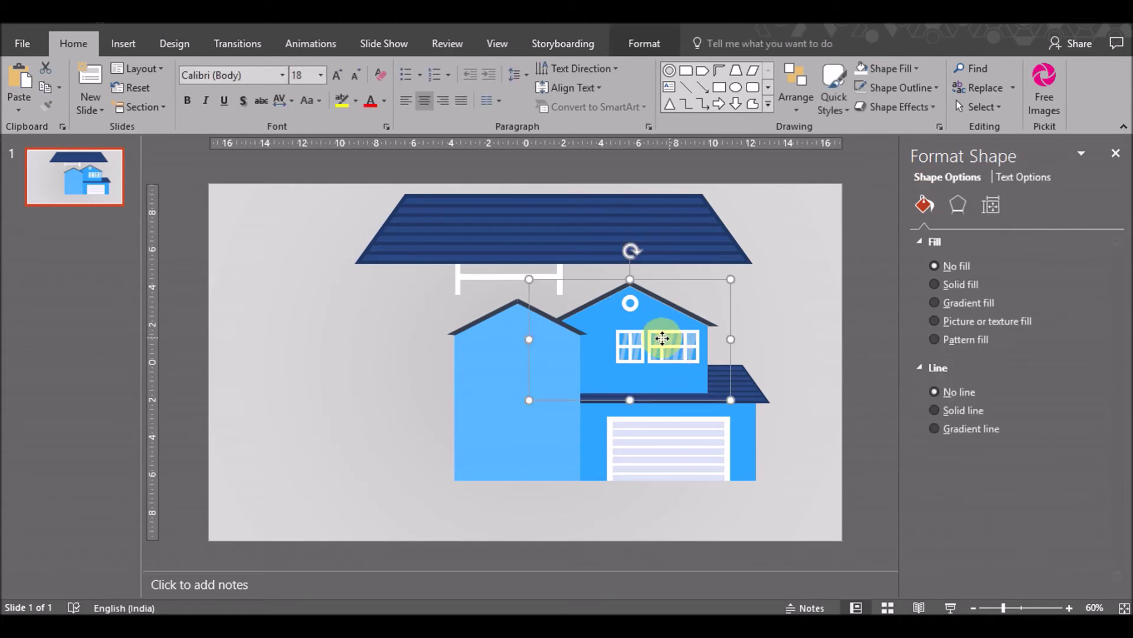
click(666, 342)
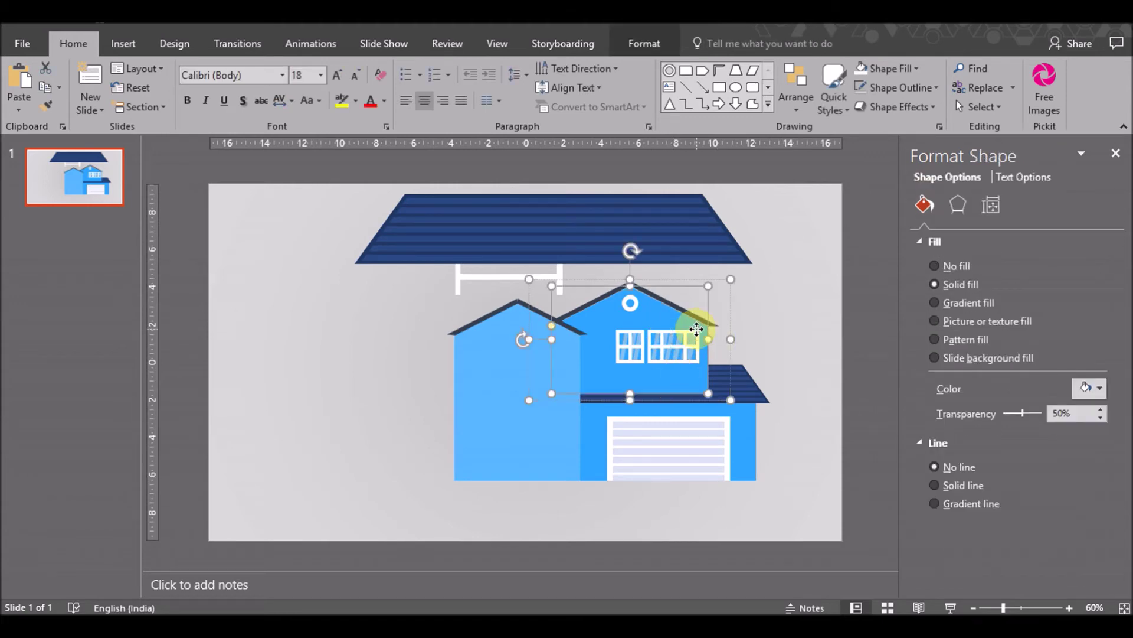
click(780, 341)
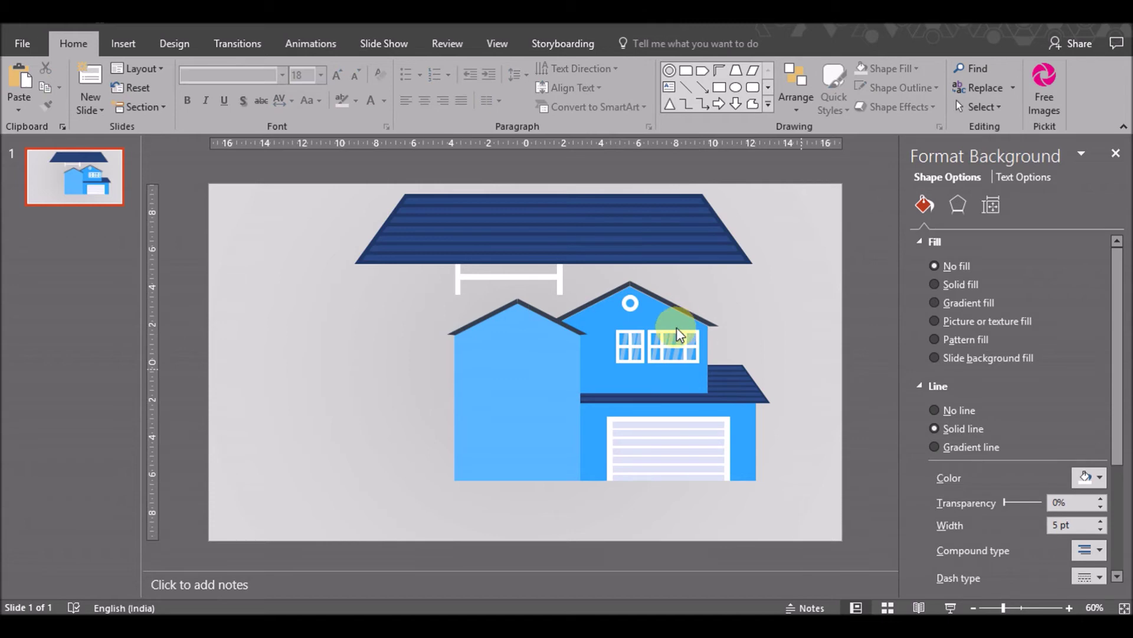
click(654, 332)
click(658, 334)
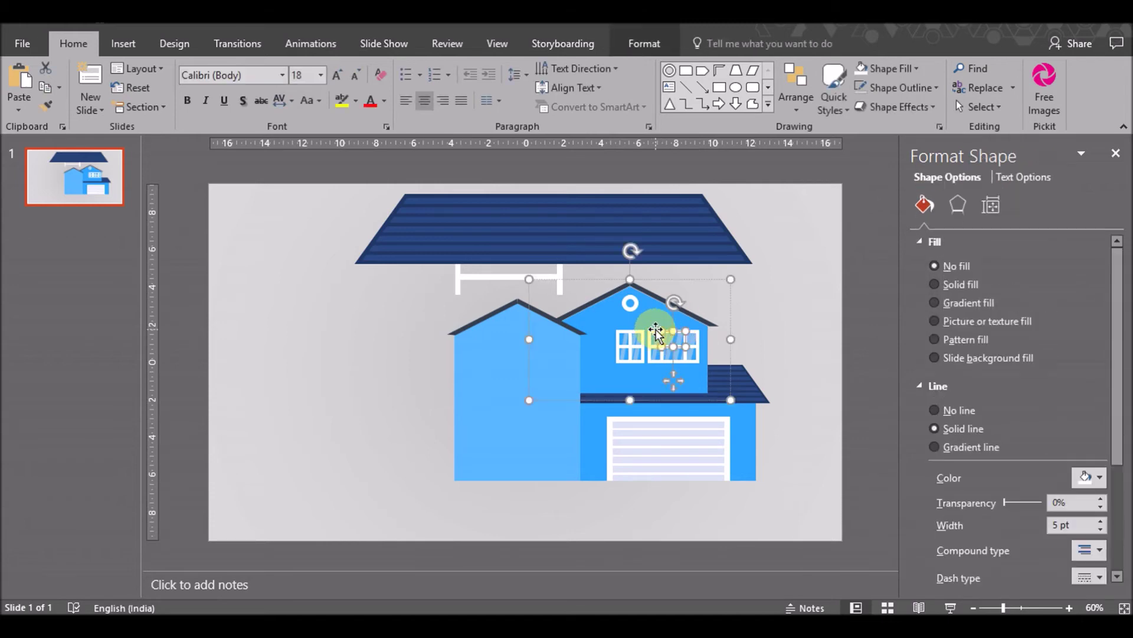
click(636, 336)
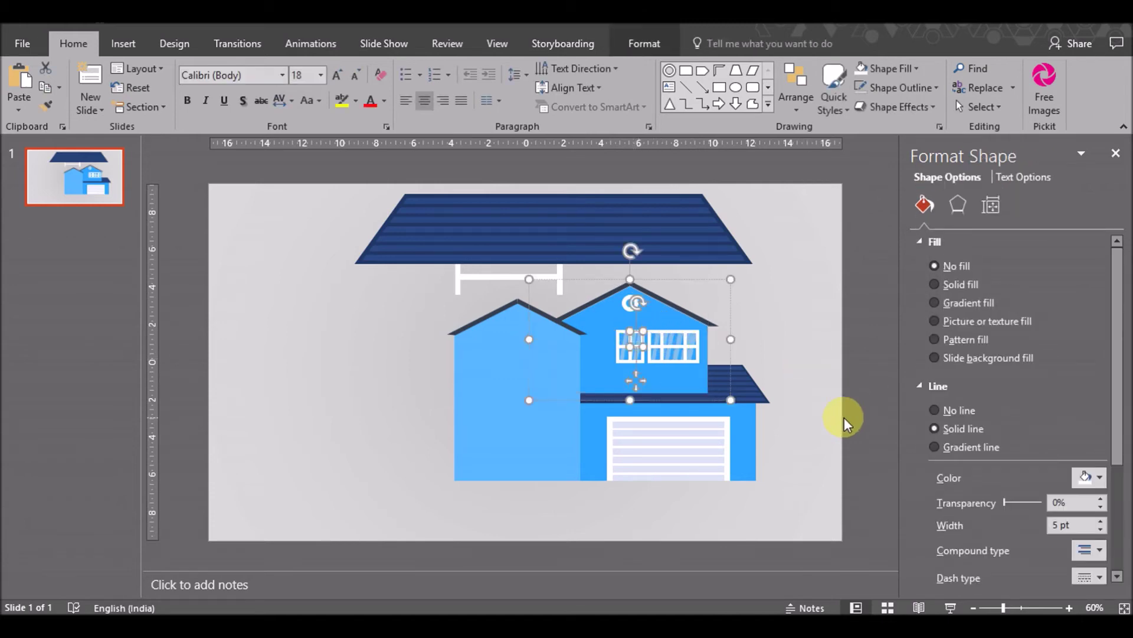
click(790, 396)
click(673, 340)
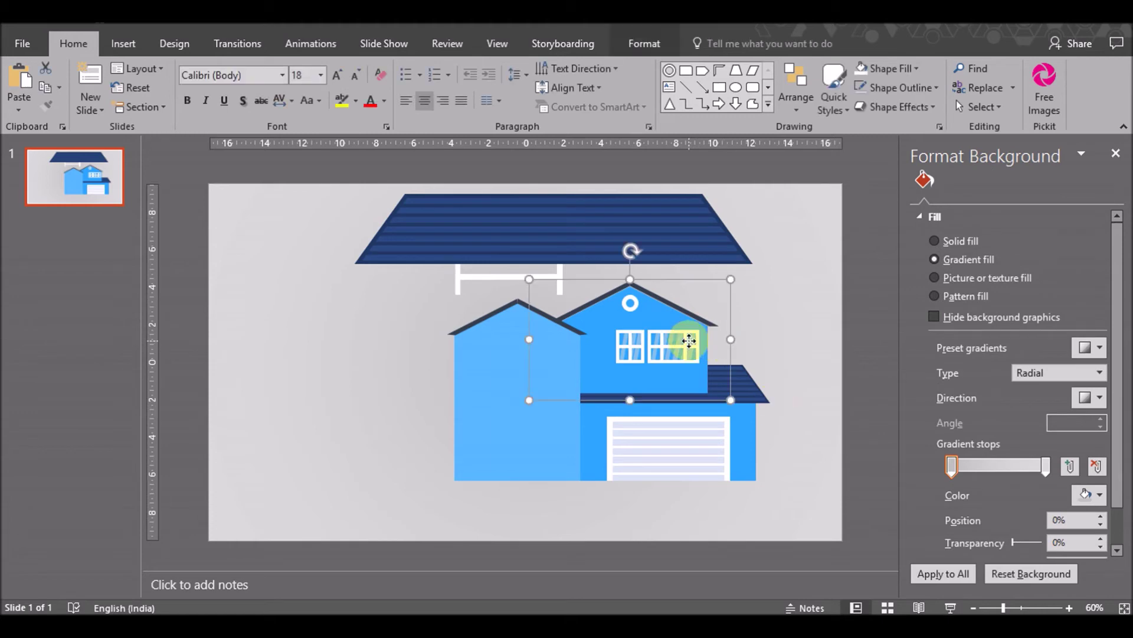
click(679, 339)
Show the Selection Pane listing all slide objects and select Group 26
click(980, 106)
click(1003, 168)
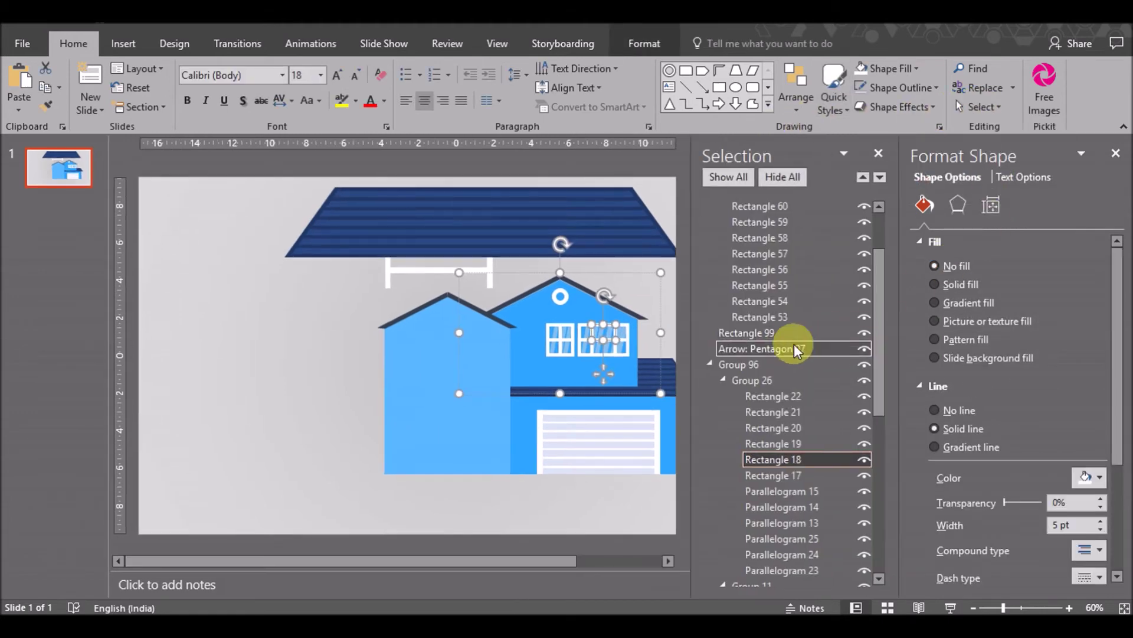
click(757, 380)
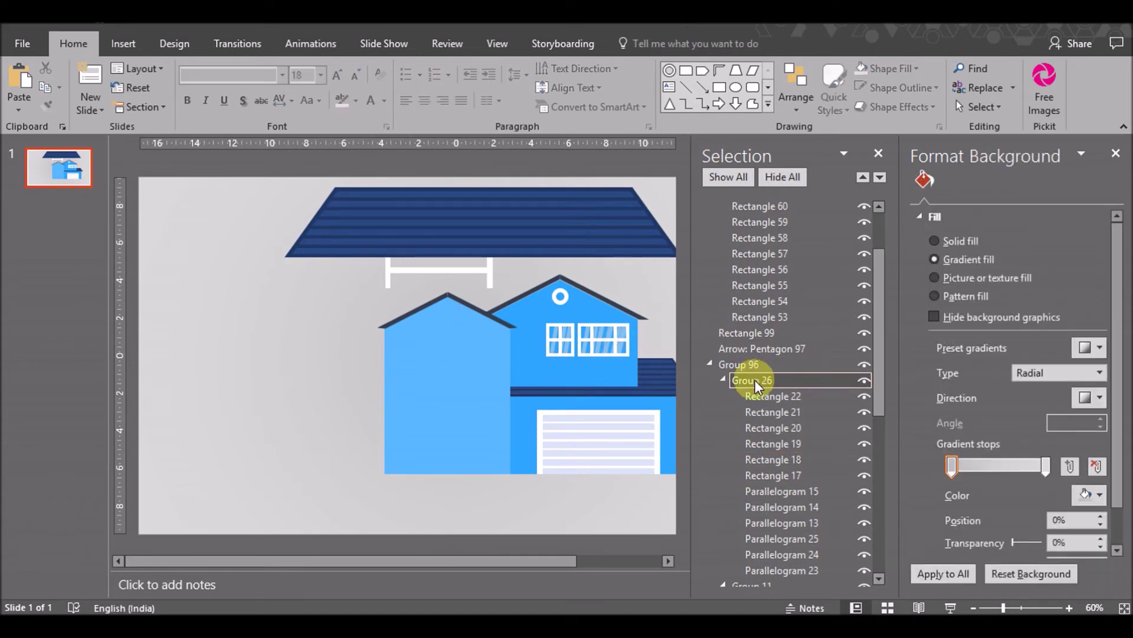
click(724, 379)
click(731, 380)
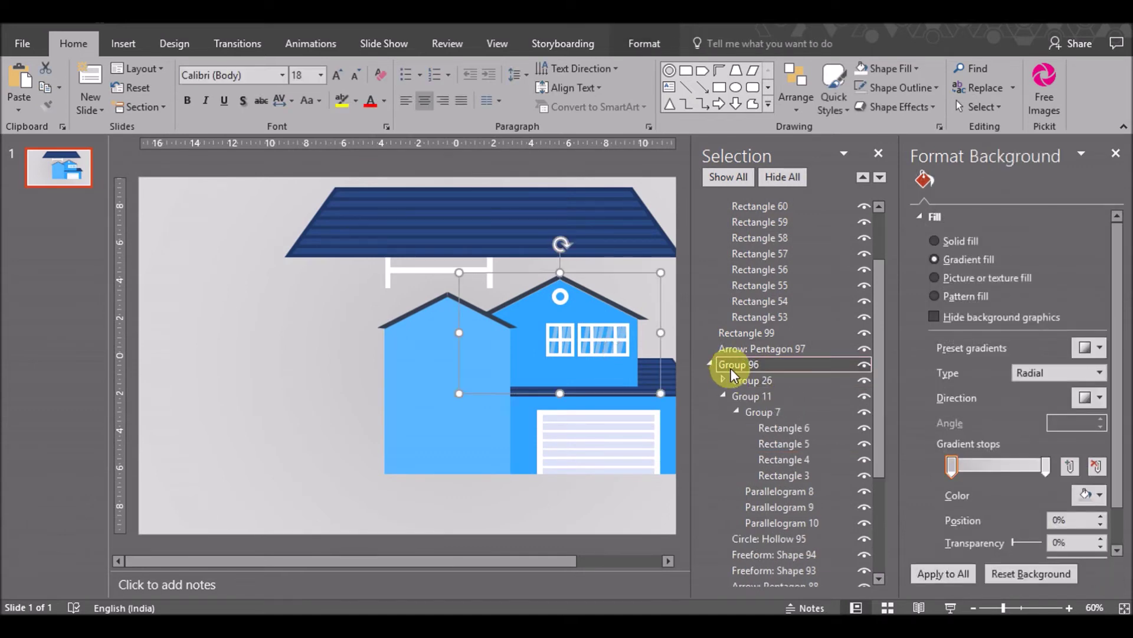
click(734, 380)
Ungroup the upper house group so the window group stands alone
click(616, 331)
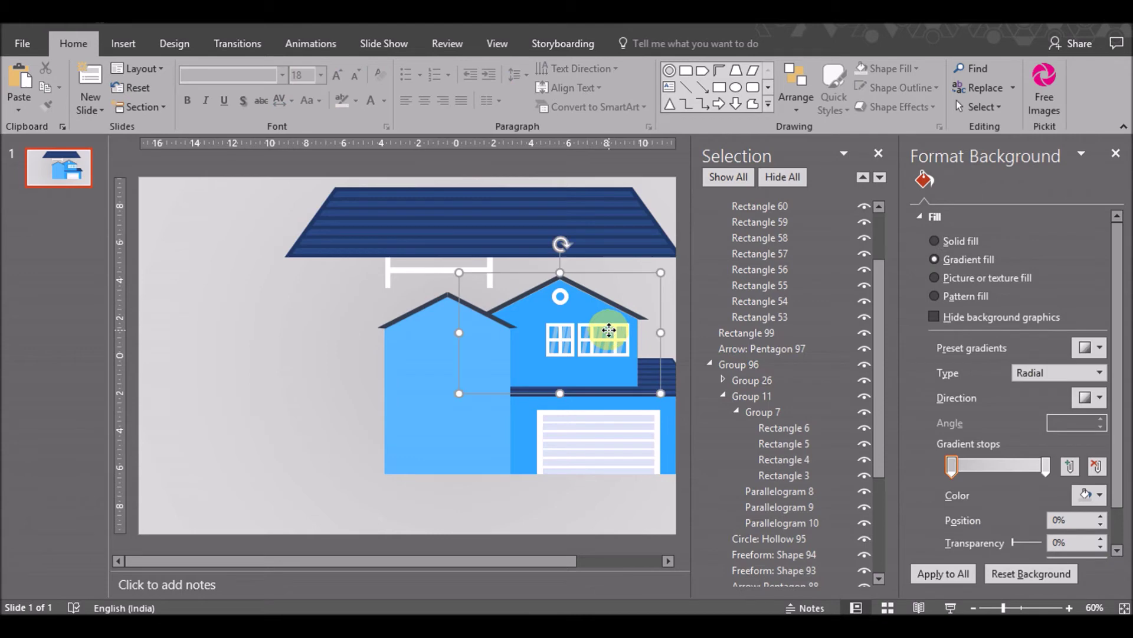
click(594, 319)
click(608, 324)
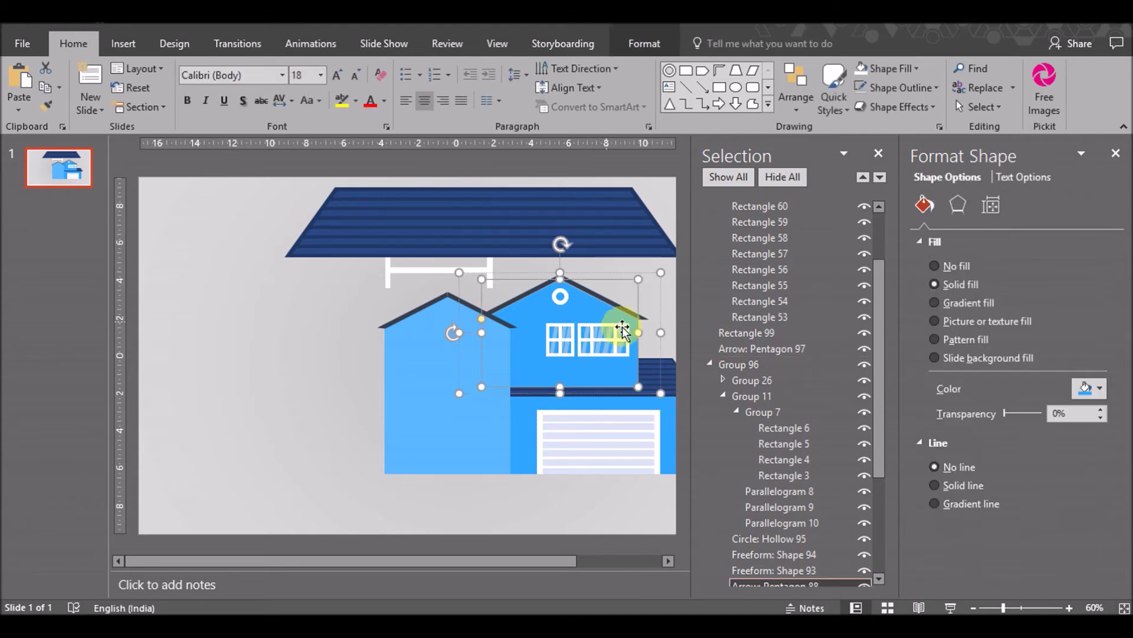
right_click(625, 279)
mouse_move(668, 414)
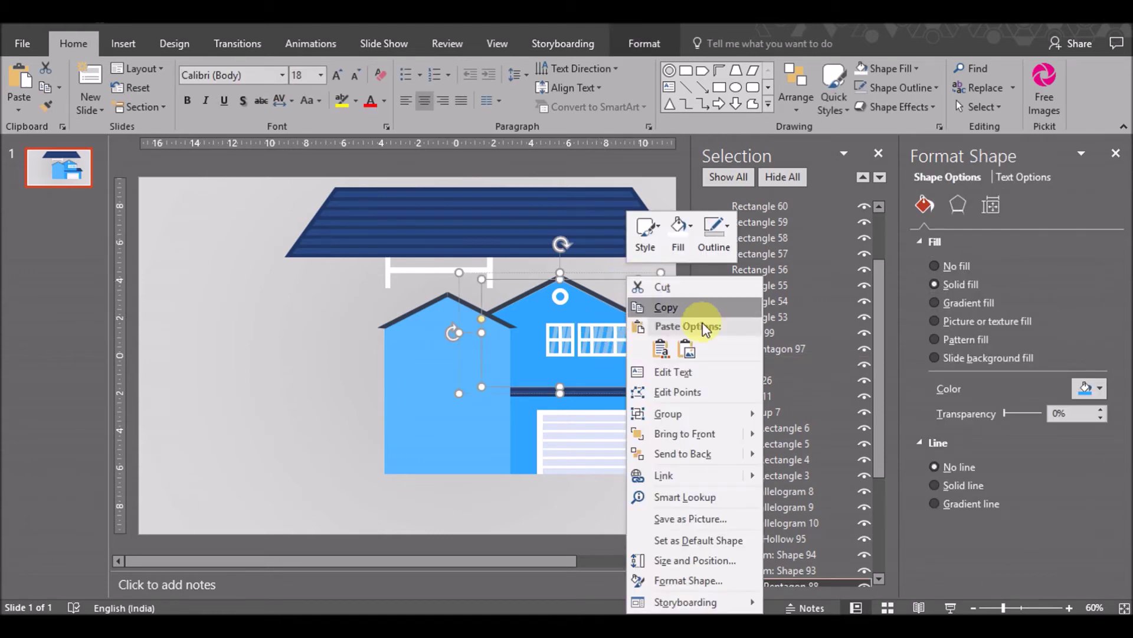
click(803, 456)
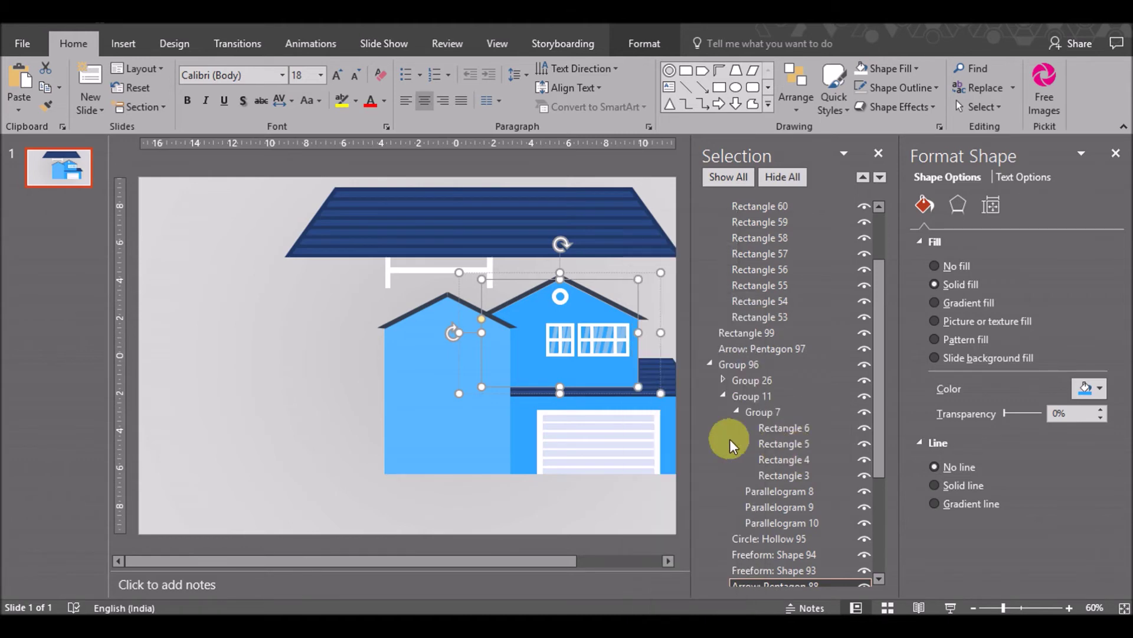
click(345, 354)
click(596, 331)
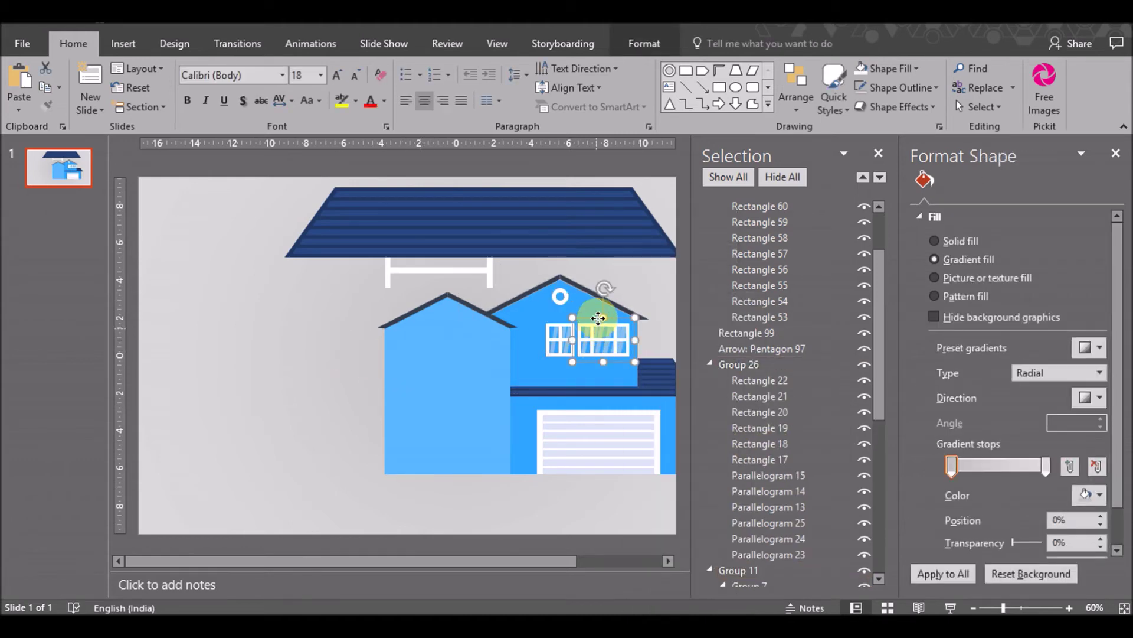
Duplicate the window group twice: one copy on the left wing's gable, one in the empty left area
key(ctrl+d)
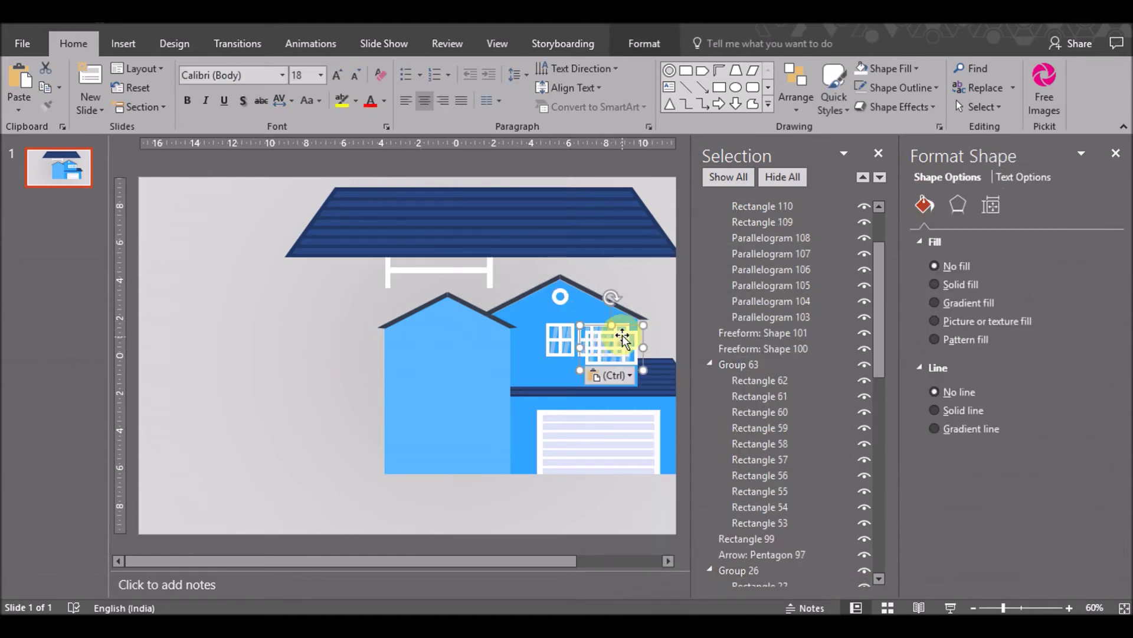
drag(626, 327, 461, 324)
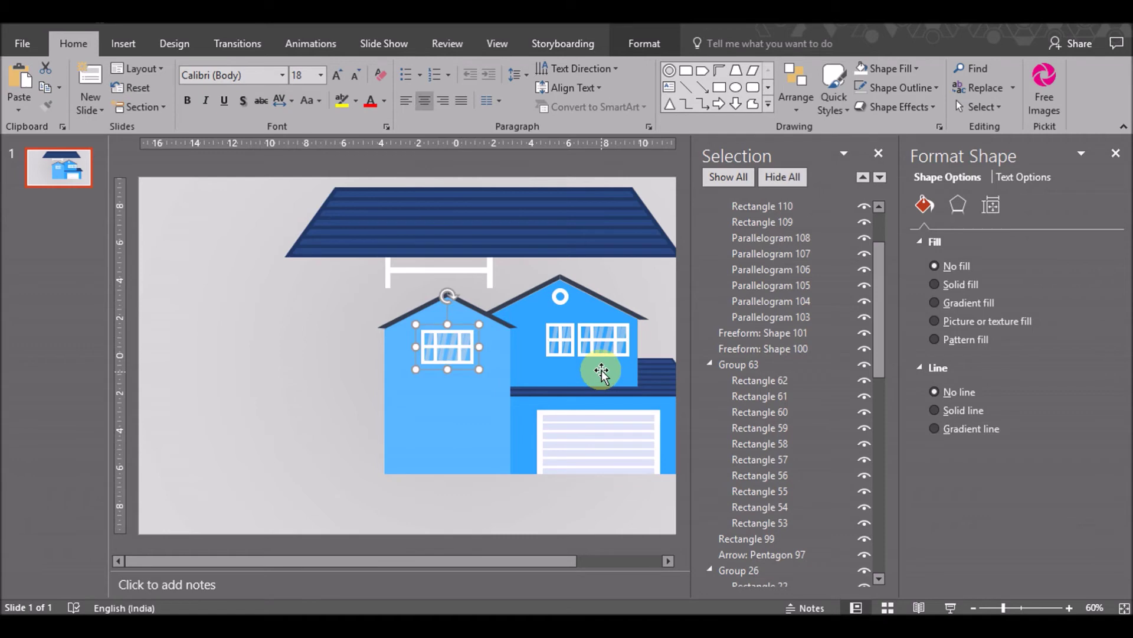
key(ctrl+d)
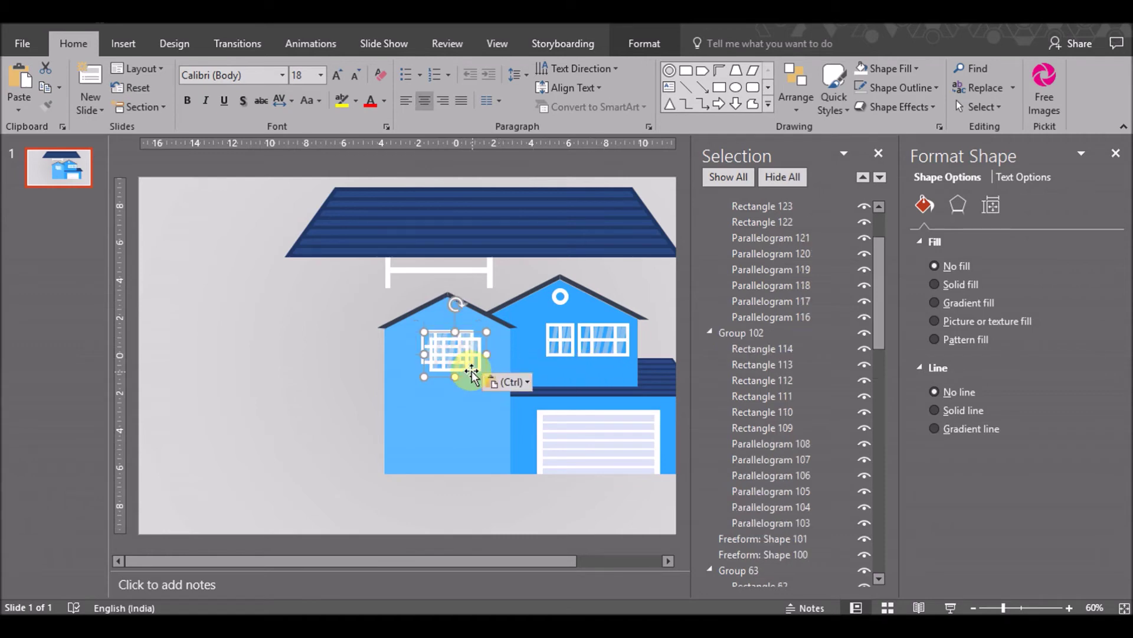
drag(472, 378, 227, 322)
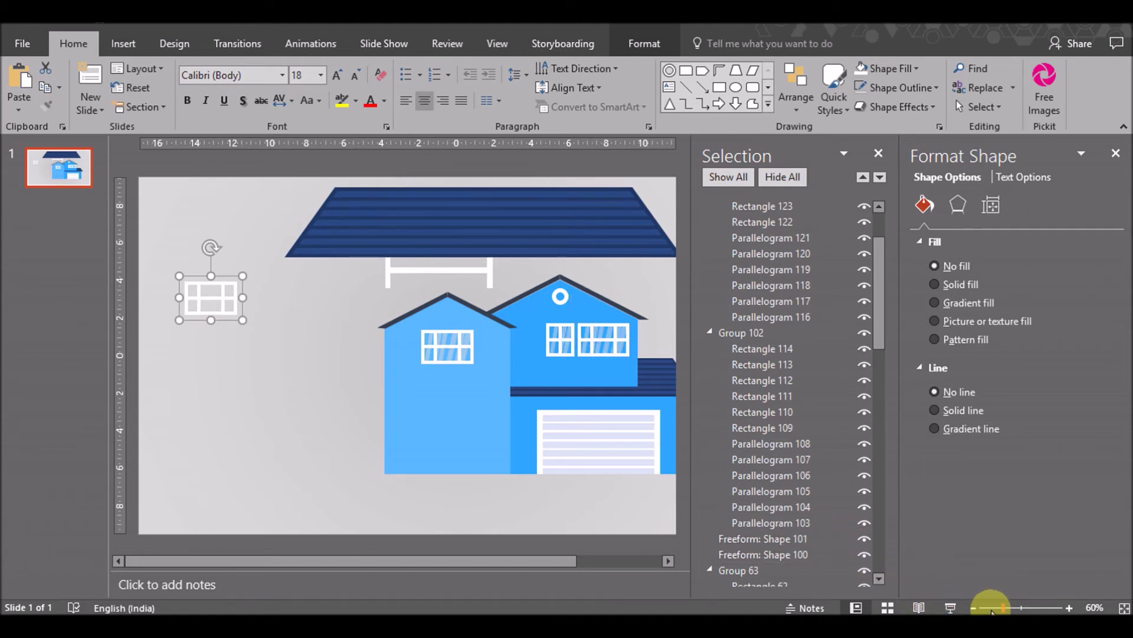
click(974, 608)
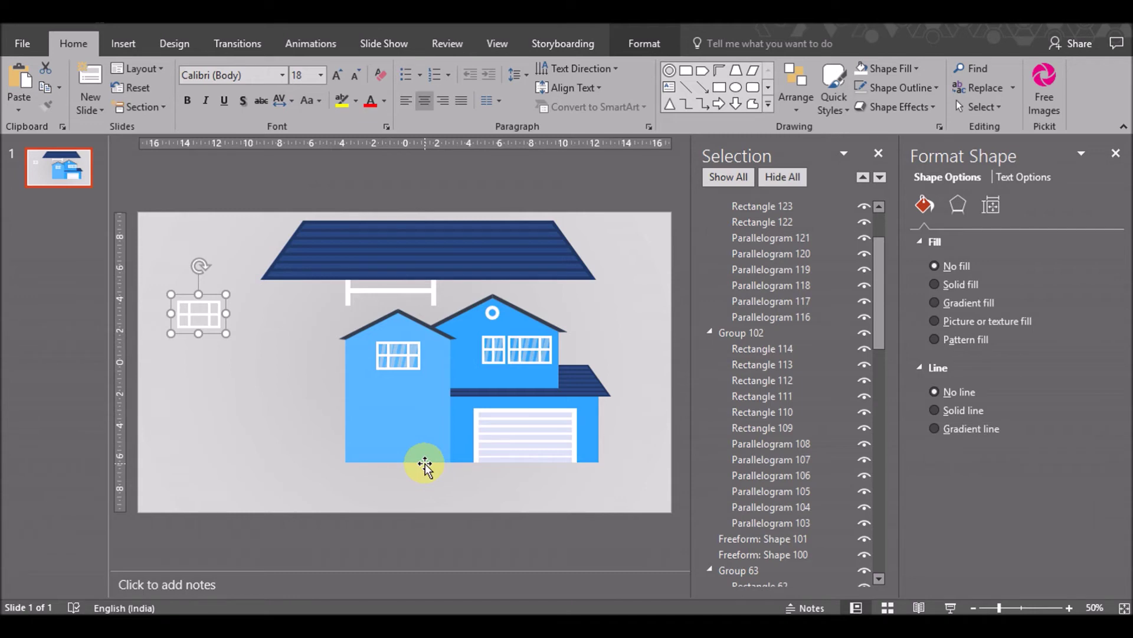
Shrink the navy striped roof, move it down onto the house, and bring it to front
click(455, 256)
drag(603, 286, 460, 243)
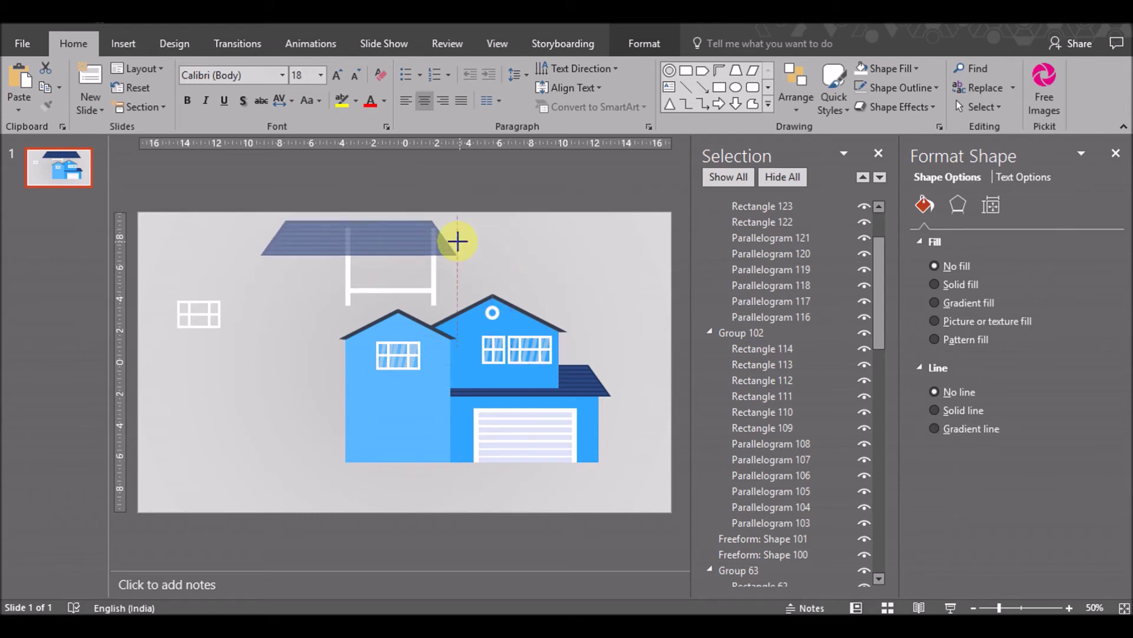
mouse_move(374, 241)
mouse_down()
mouse_move(428, 375)
mouse_move(419, 380)
mouse_up()
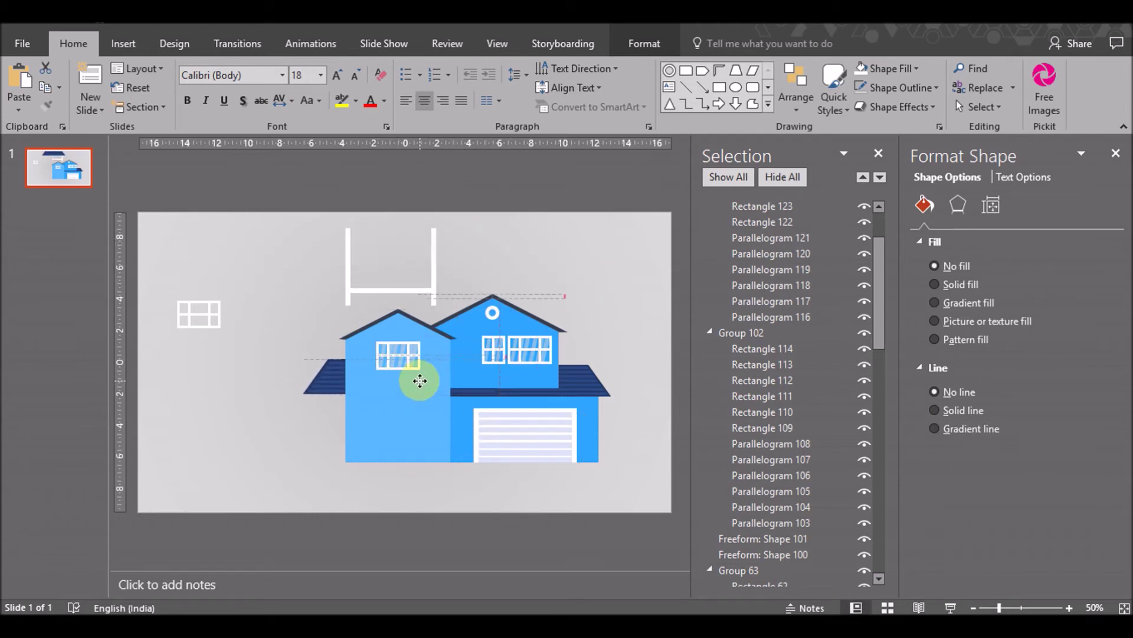
drag(420, 380, 328, 379)
right_click(331, 382)
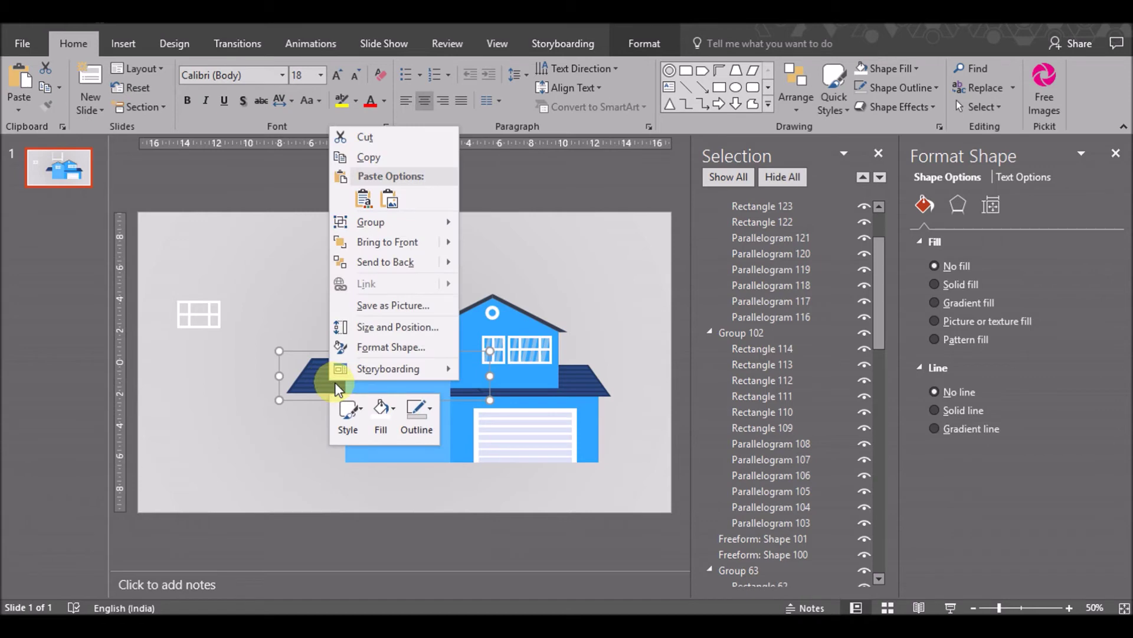
click(384, 243)
Stretch the roof lower and wider across the house's middle and nudge it into place
drag(362, 370, 358, 373)
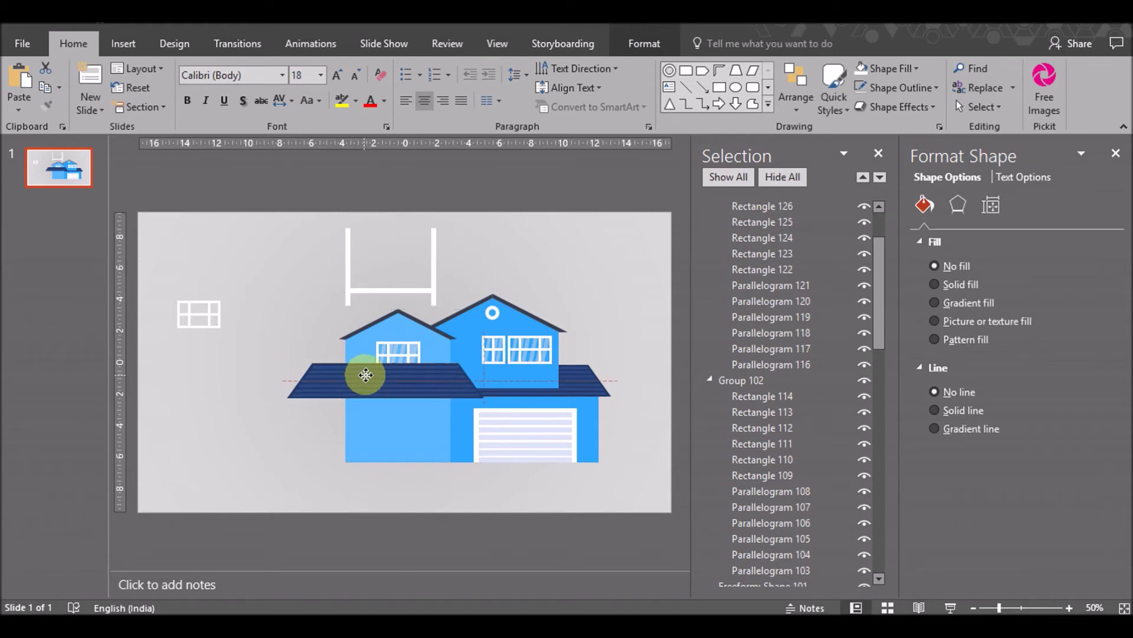
drag(358, 373, 372, 372)
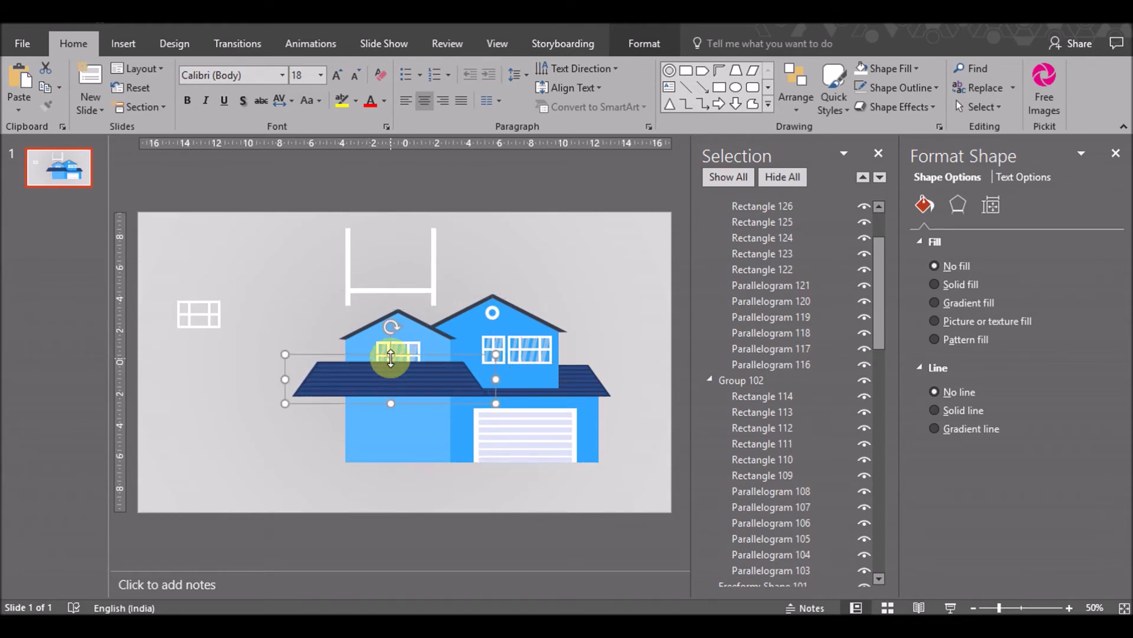
mouse_move(496, 354)
mouse_down()
mouse_move(507, 341)
mouse_move(488, 341)
mouse_up()
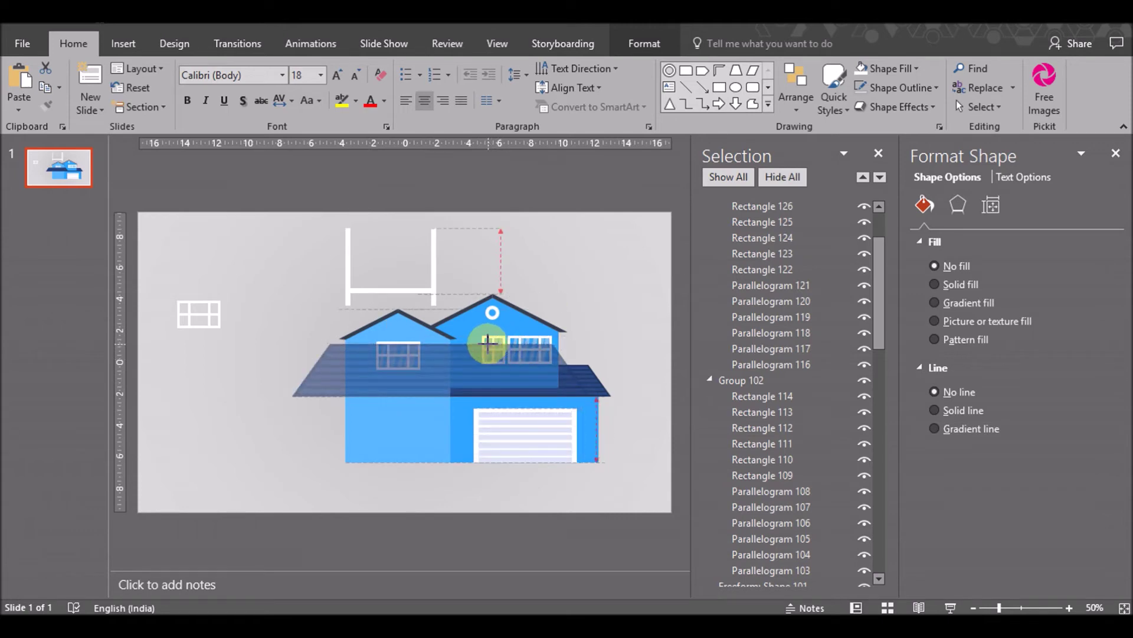
mouse_move(476, 343)
mouse_down()
mouse_move(463, 372)
mouse_move(440, 369)
mouse_up()
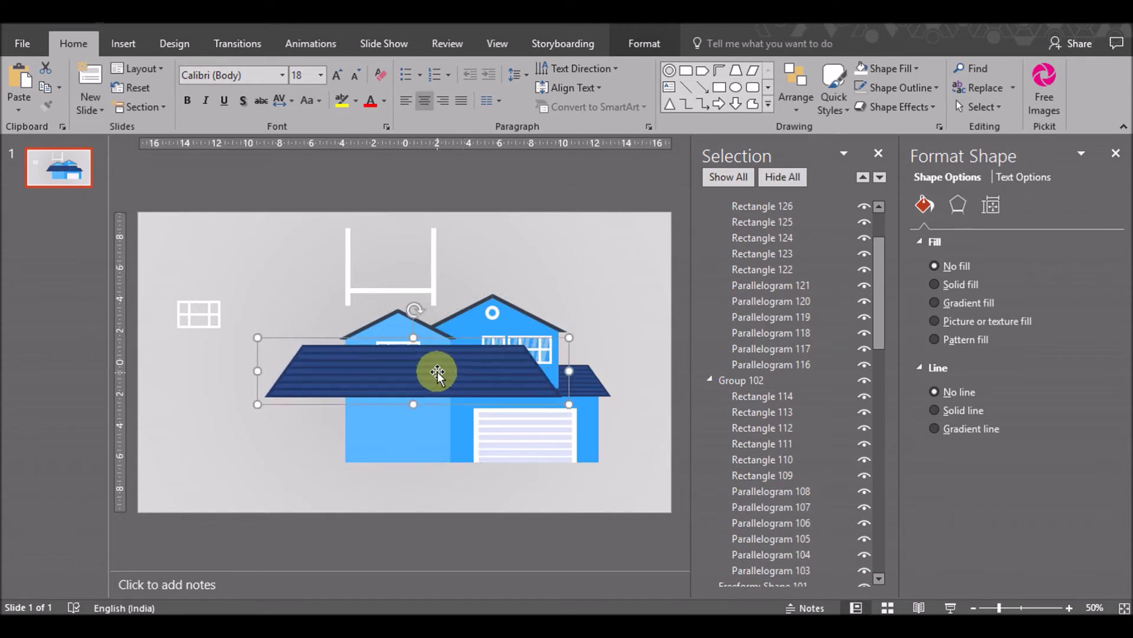
drag(407, 341, 411, 344)
mouse_move(547, 372)
mouse_down()
mouse_move(566, 351)
mouse_move(553, 341)
mouse_up()
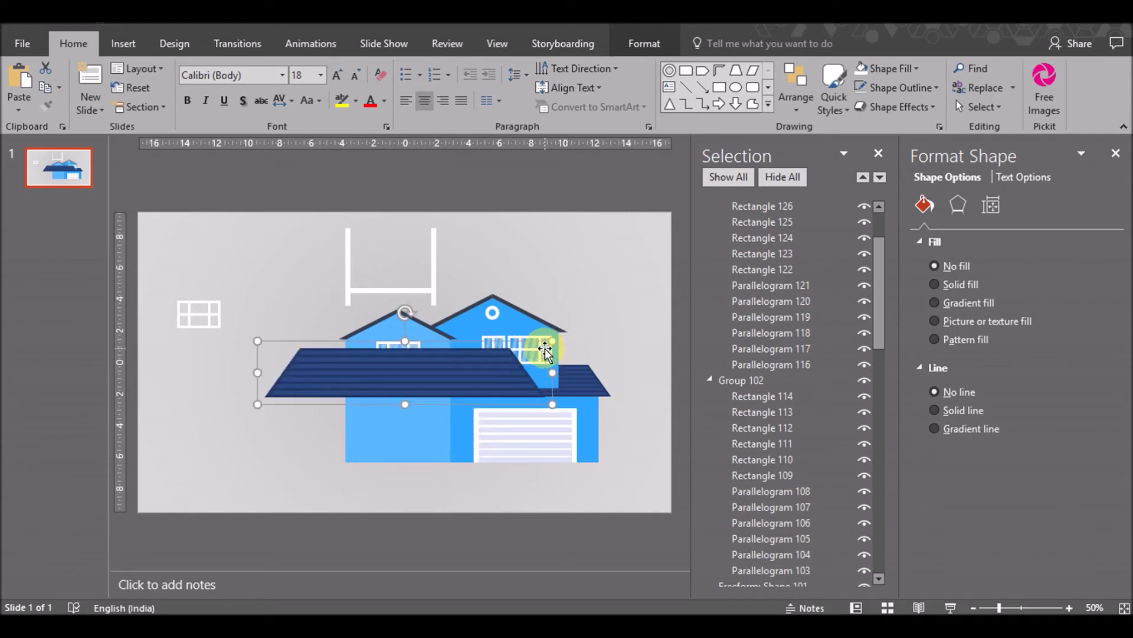
drag(465, 381, 462, 376)
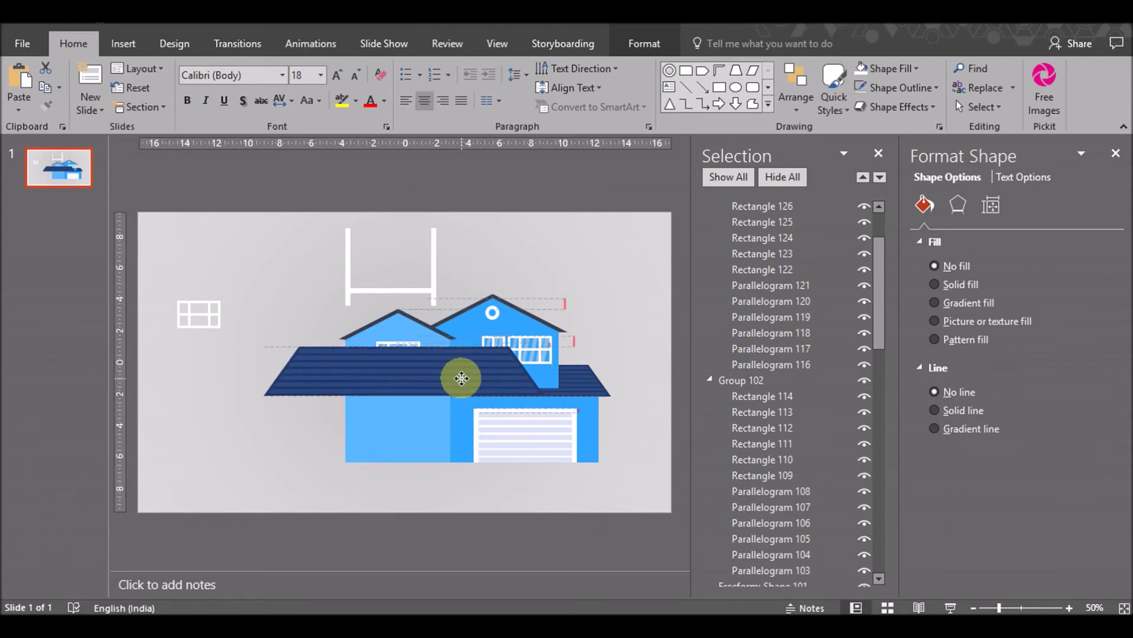
click(462, 378)
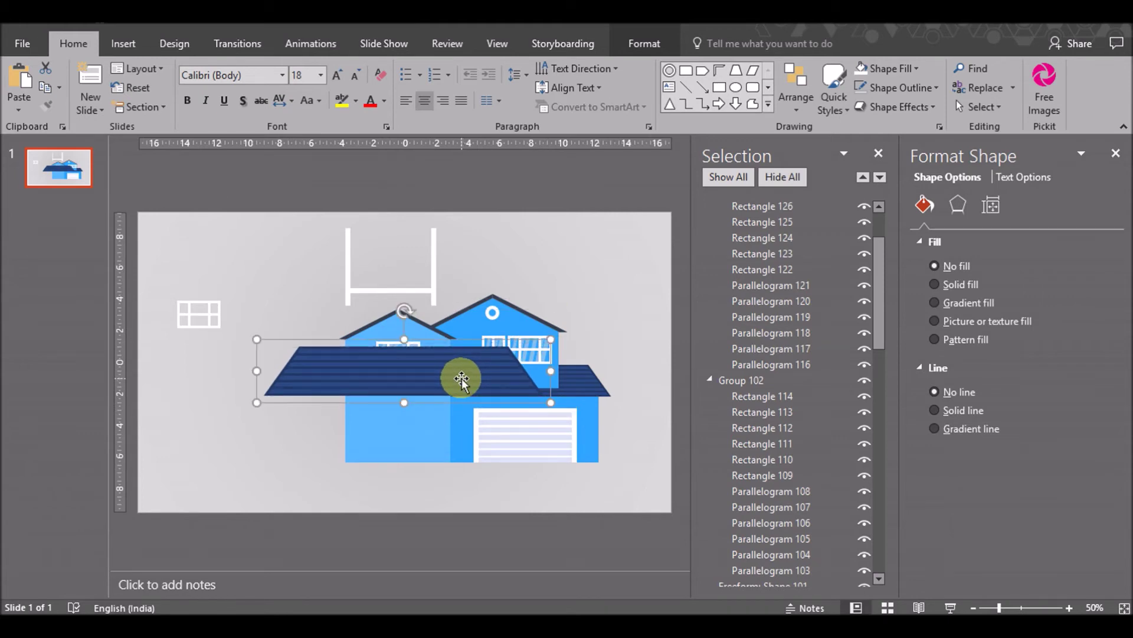
key(Down)
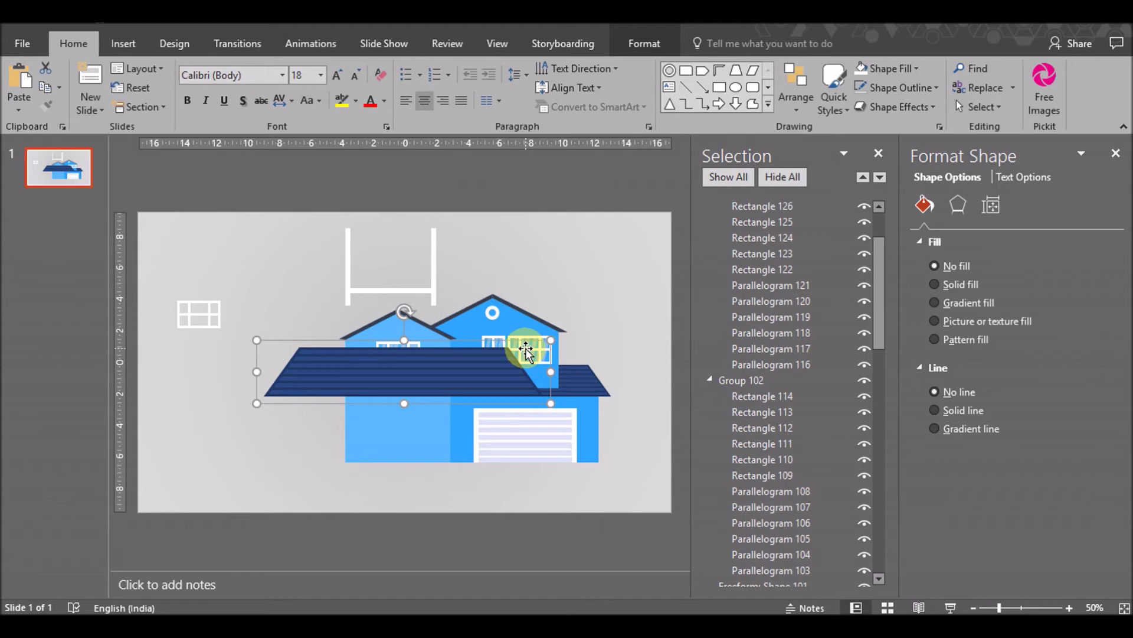
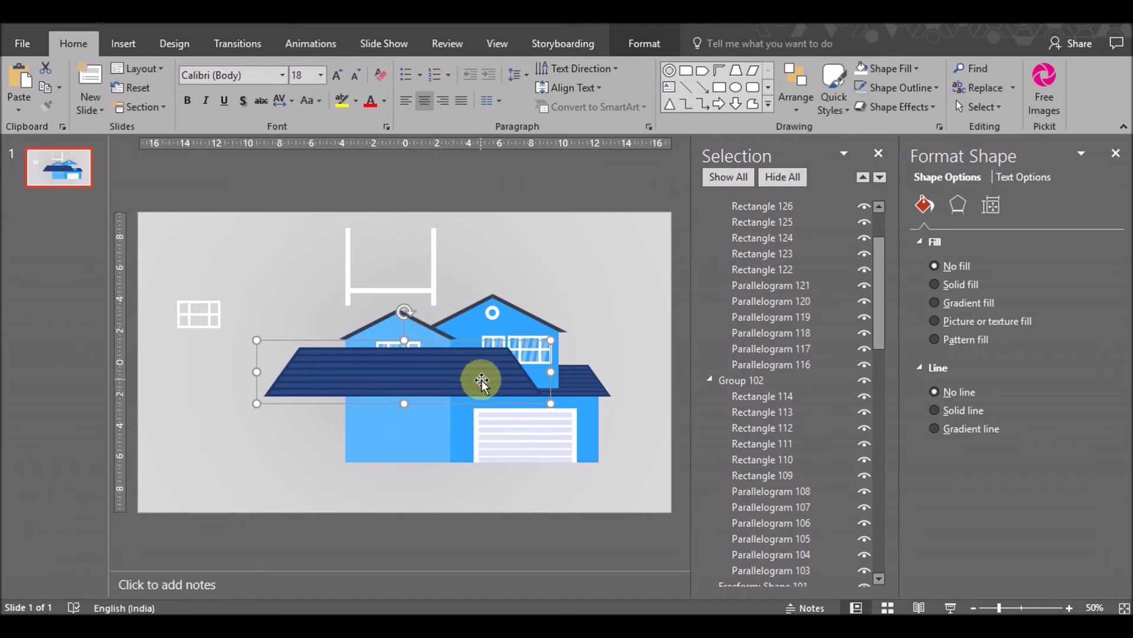
Check the roof group's pieces and options, then deselect it
click(435, 379)
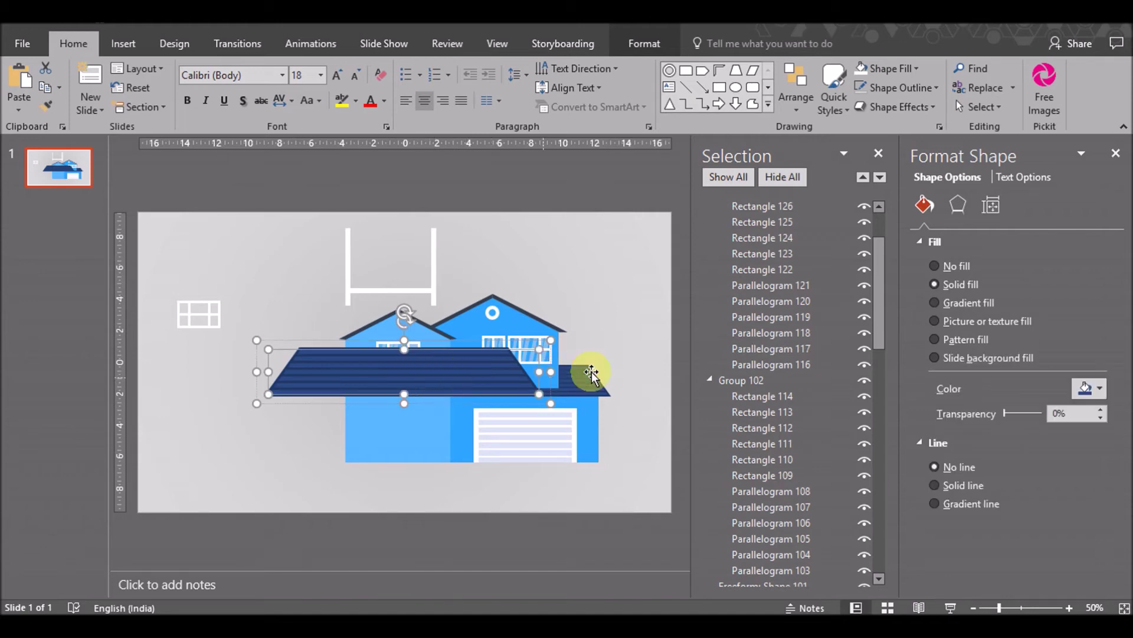
click(546, 336)
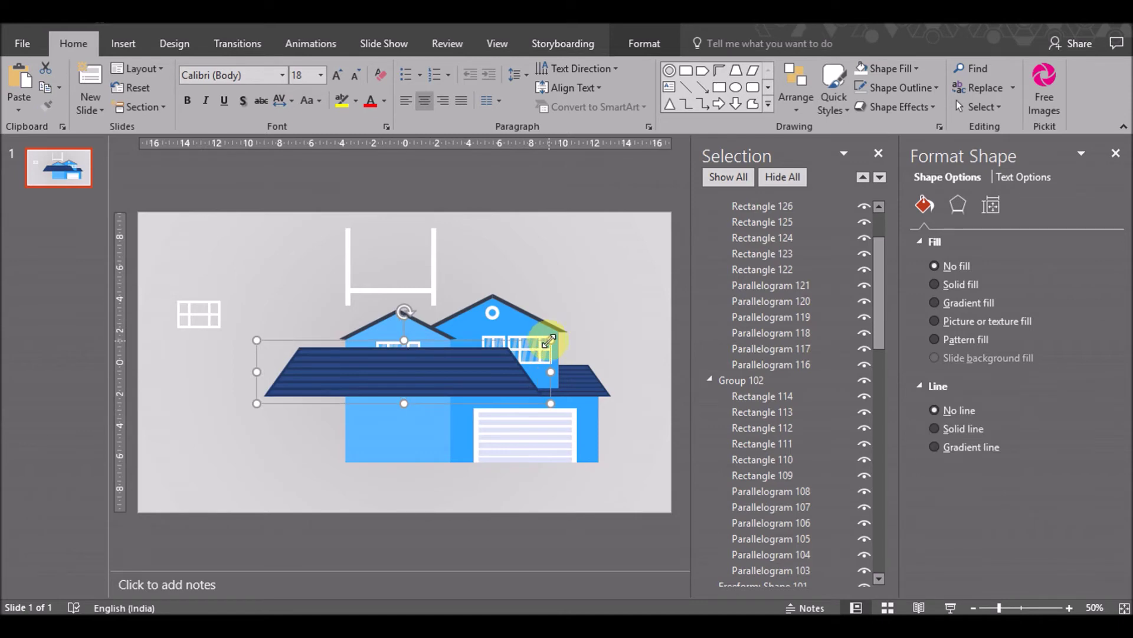
right_click(548, 340)
click(701, 480)
click(623, 377)
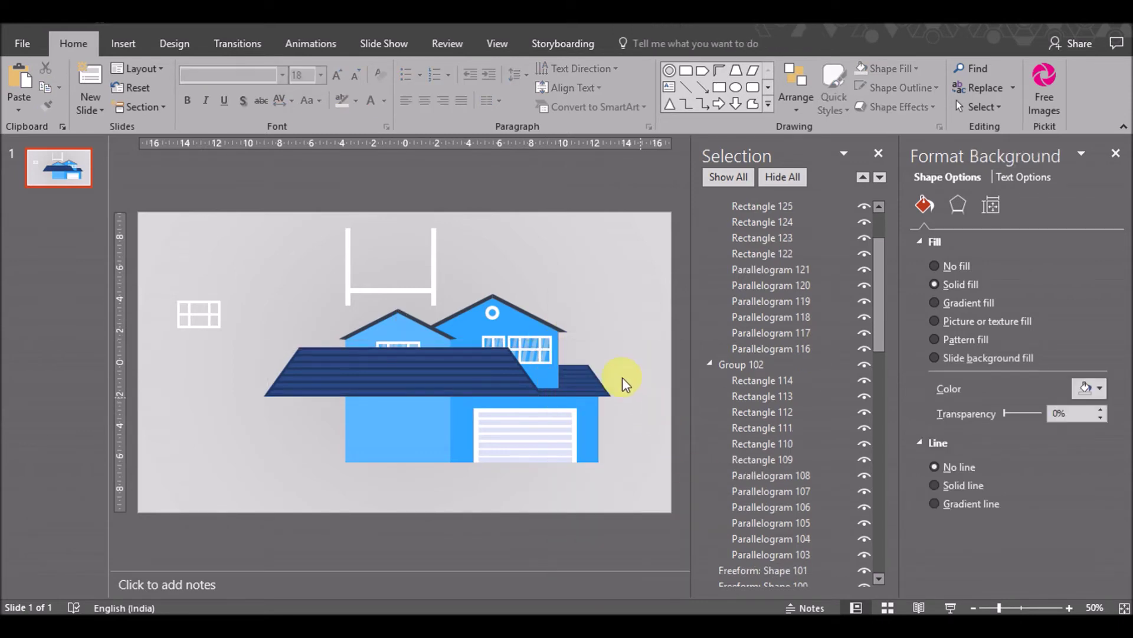
Draw a rectangle and tilt it across the front roof at the taller right section
click(141, 50)
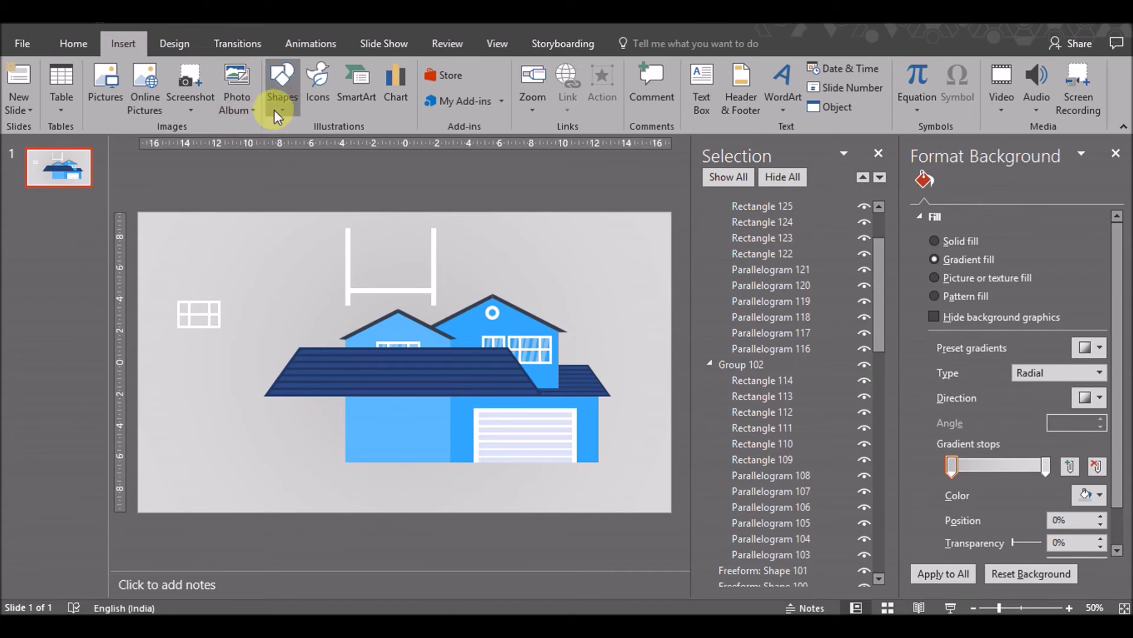
click(277, 112)
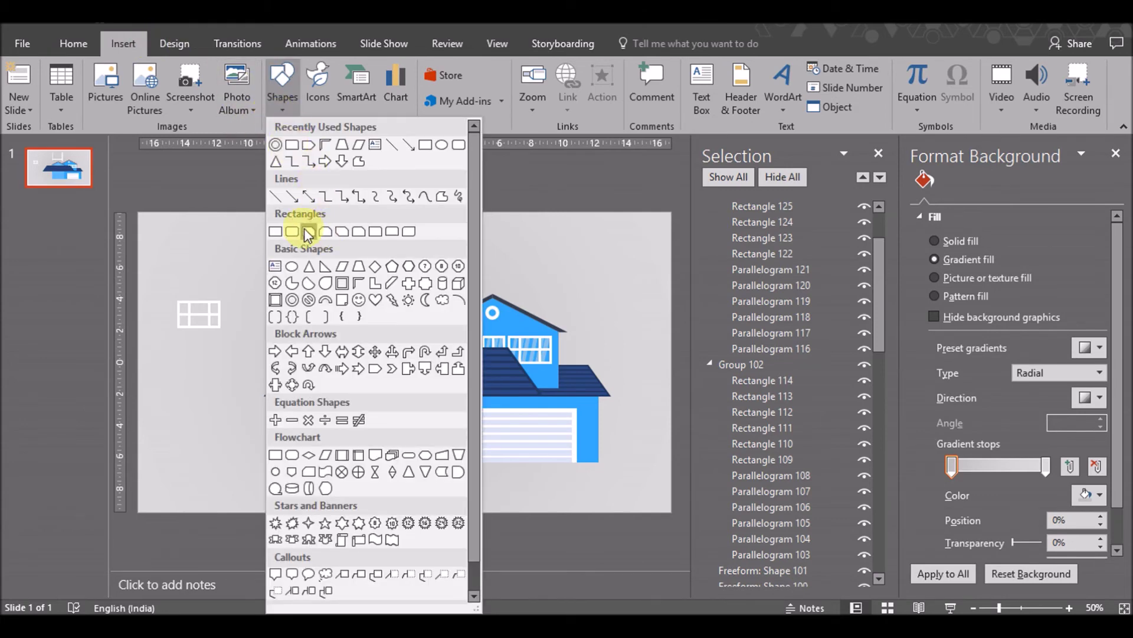
click(274, 232)
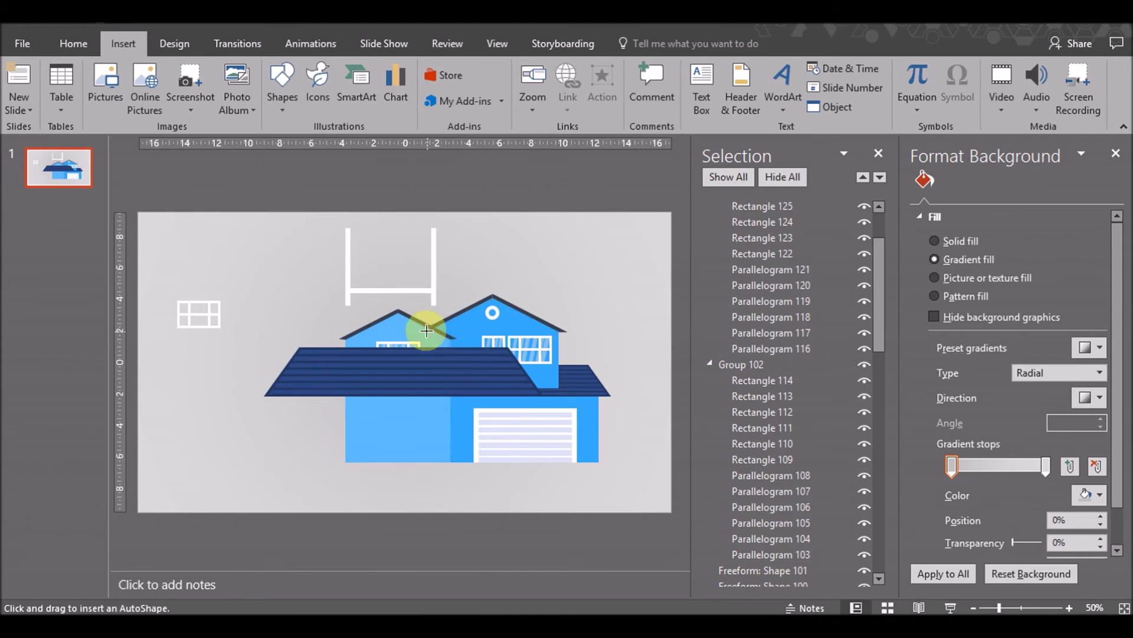
drag(427, 326, 492, 419)
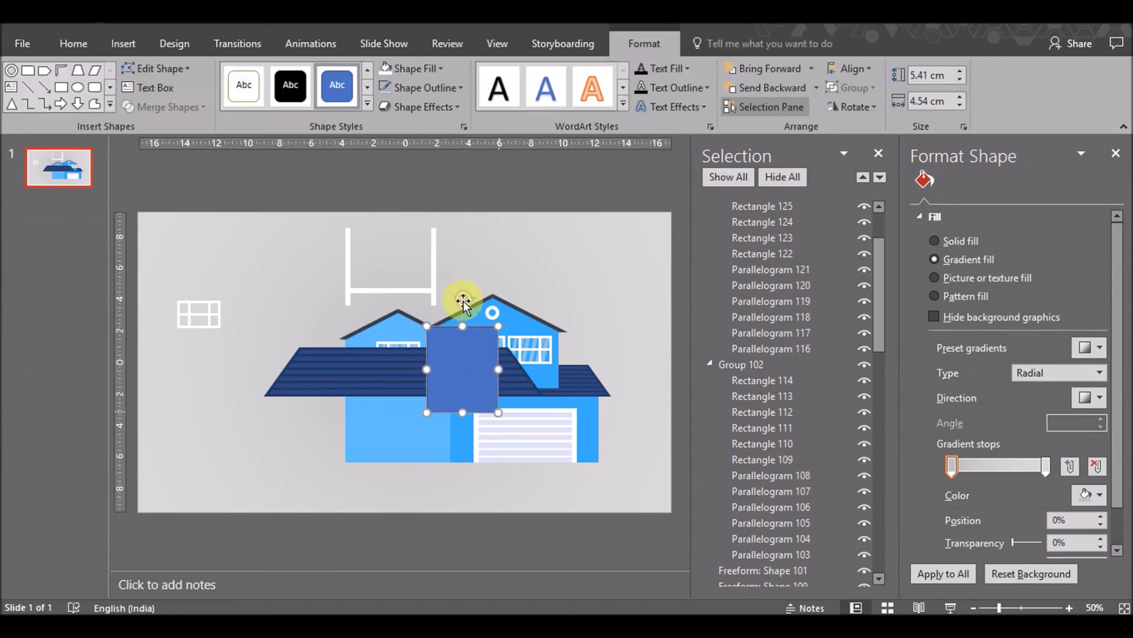
drag(463, 304, 441, 292)
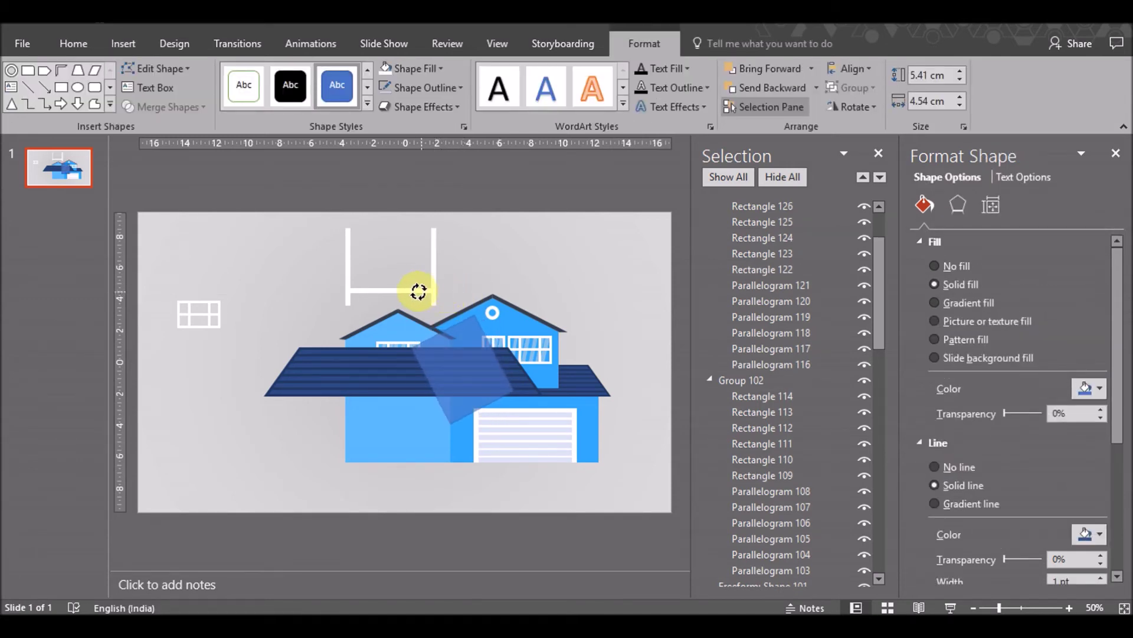
drag(414, 292, 413, 292)
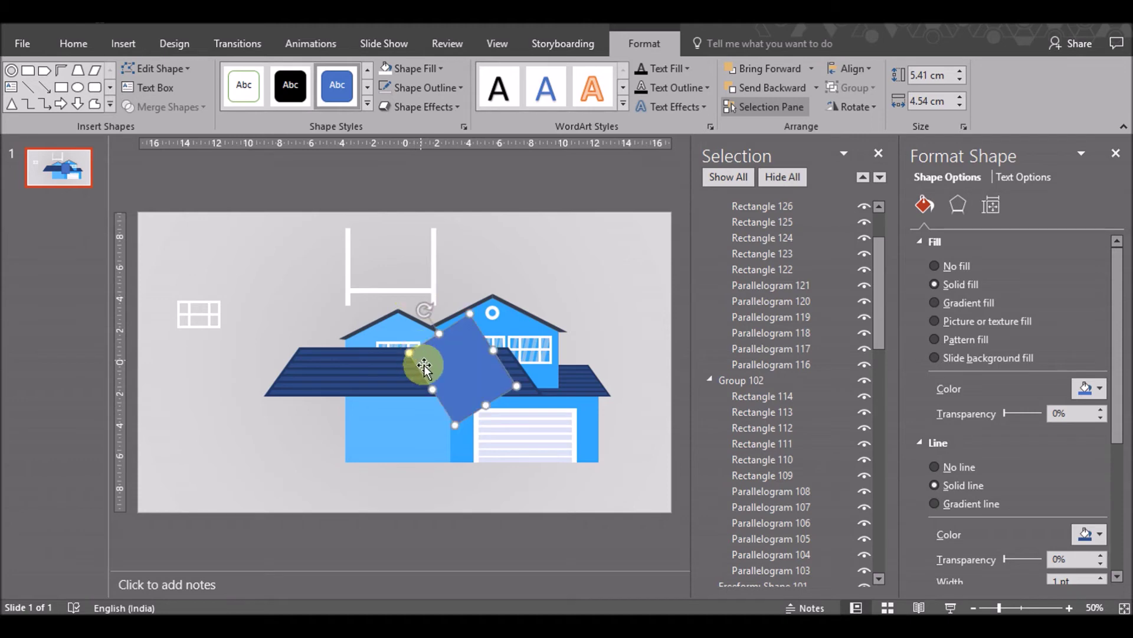
drag(454, 355, 454, 363)
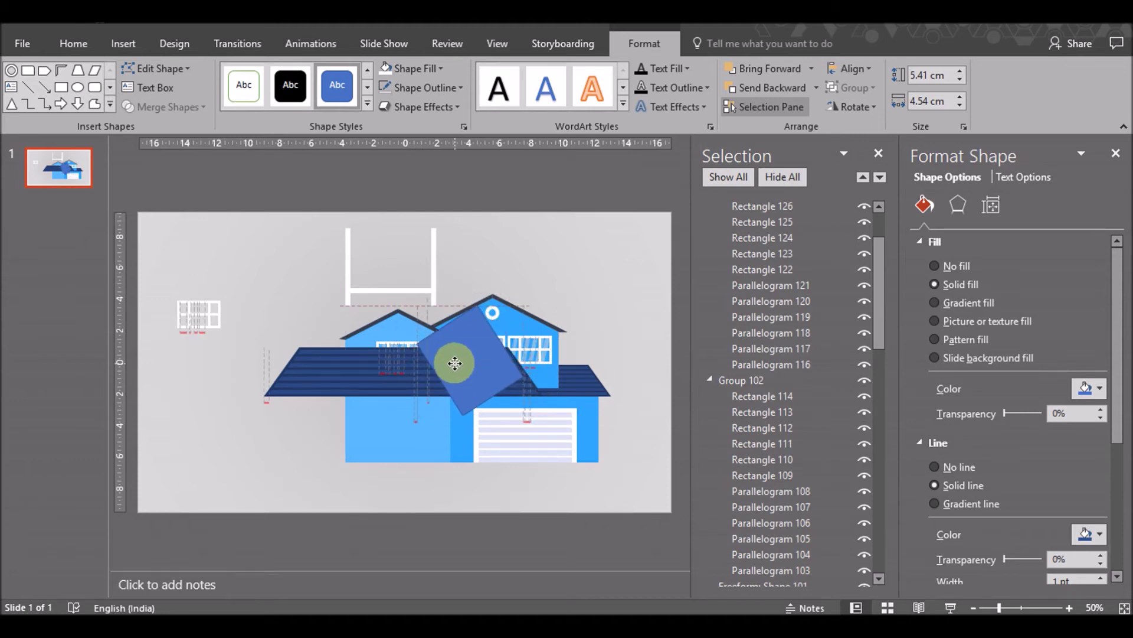
drag(454, 363, 446, 359)
Duplicate the tilted rectangle and park the copy up and to the right
click(349, 379)
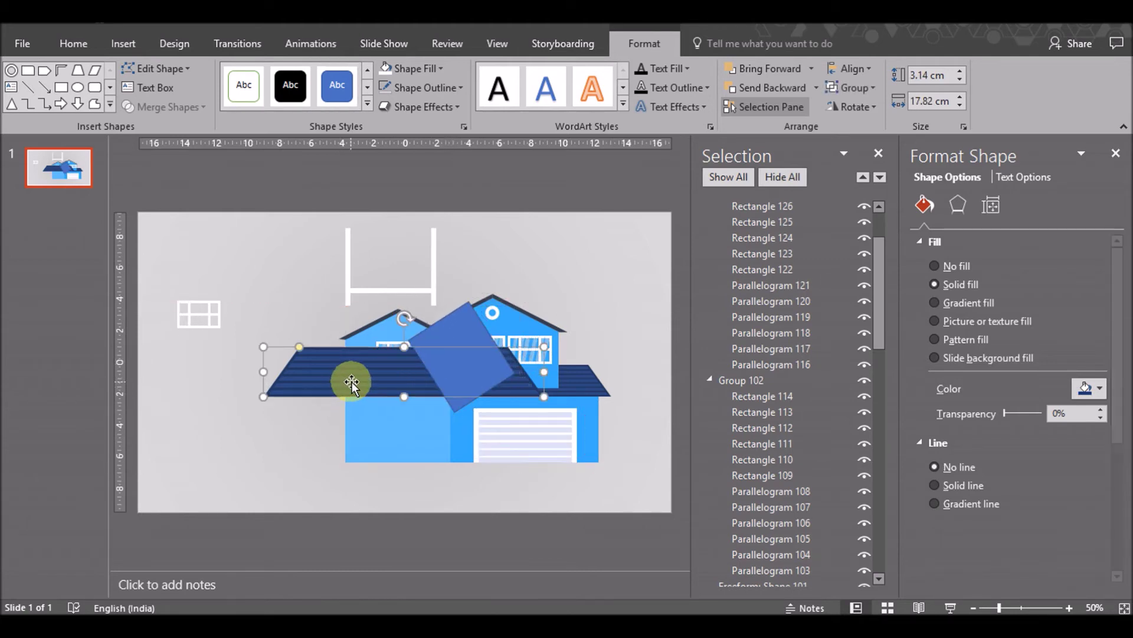
click(628, 298)
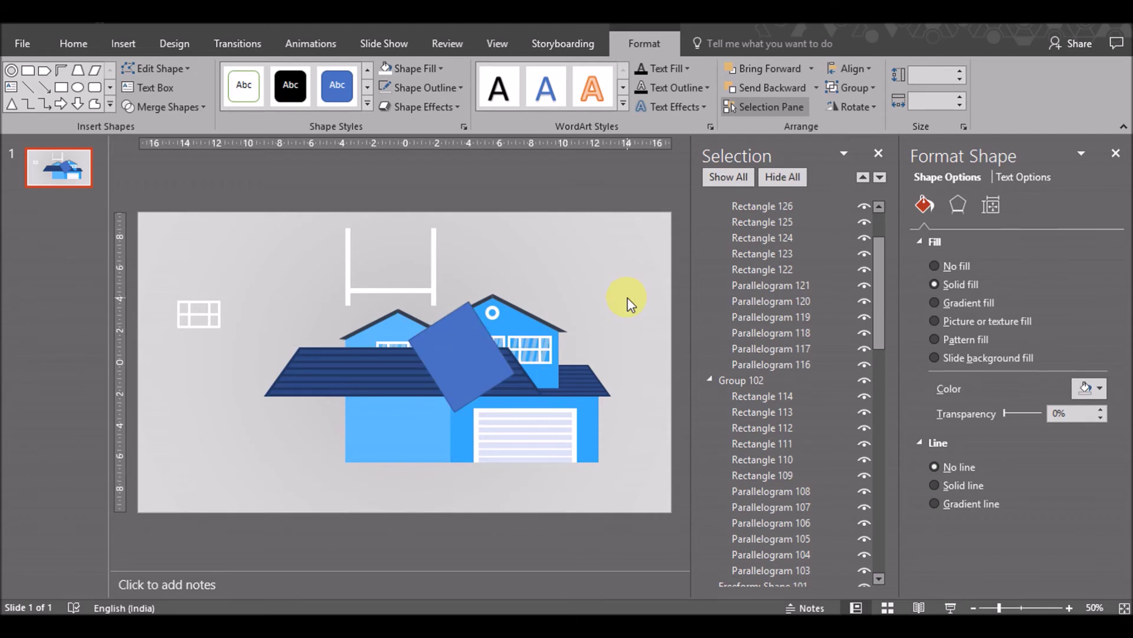
click(461, 328)
key(ctrl+c)
key(ctrl+v)
drag(460, 328, 548, 312)
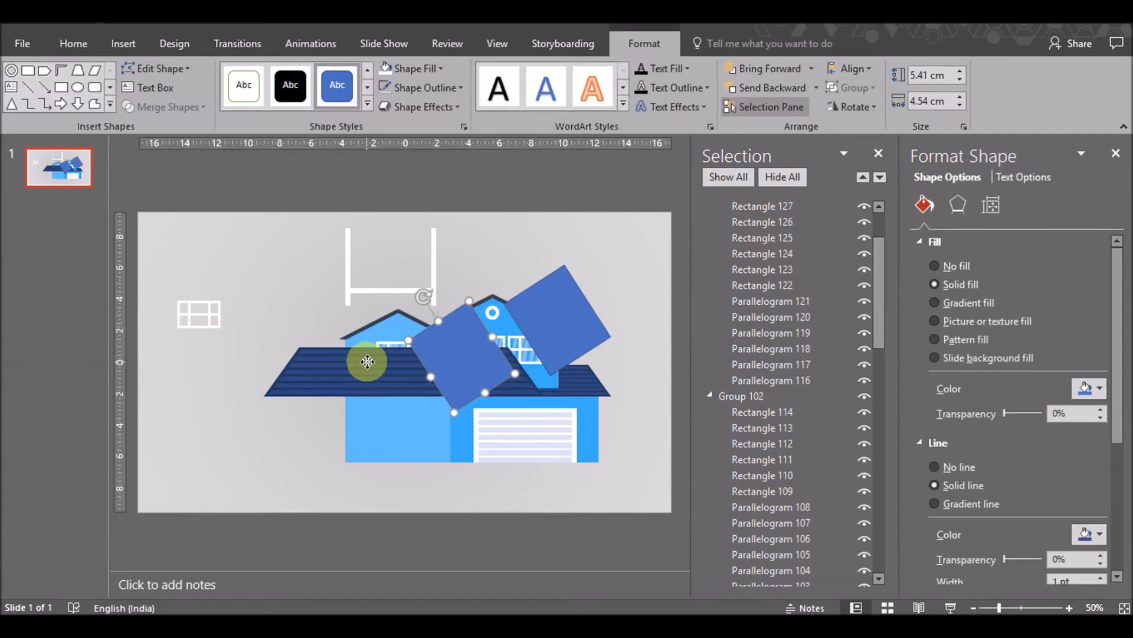
Subtract the first tilted rectangle from the front roof
click(367, 362)
shift+click(452, 360)
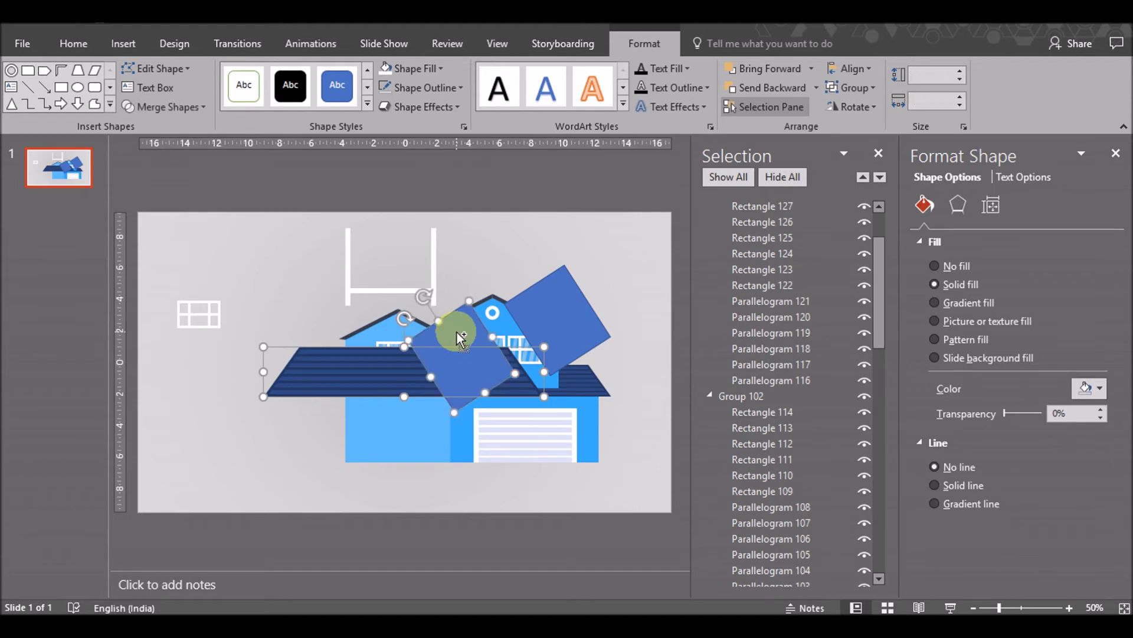
click(190, 105)
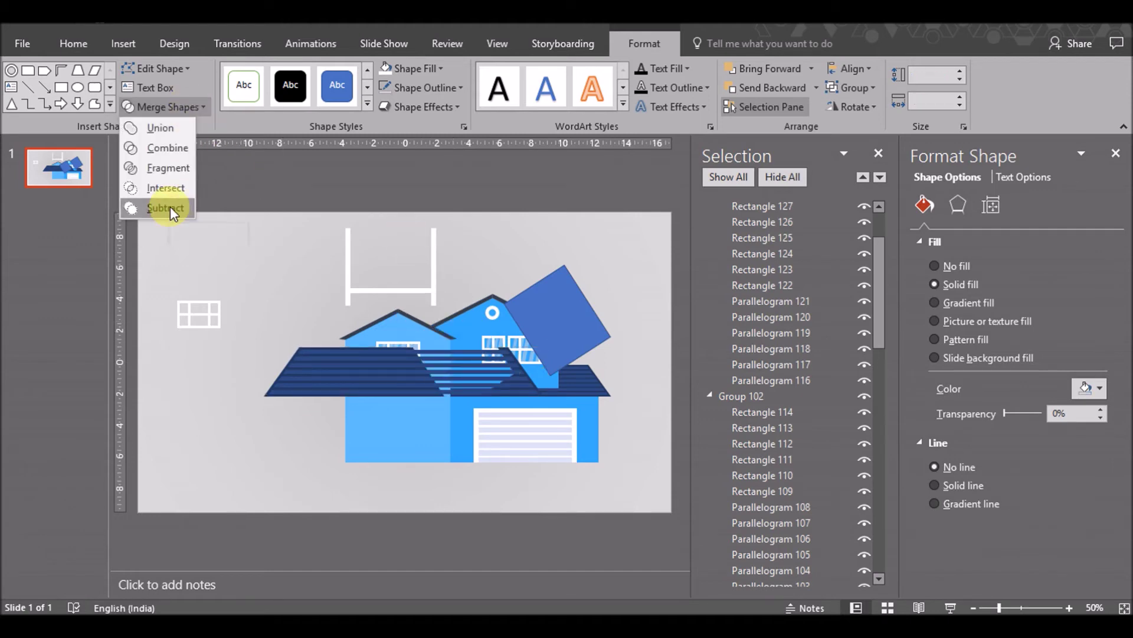
click(170, 207)
Move the rectangle copy onto the roof and subtract it to cut a second notch
click(556, 311)
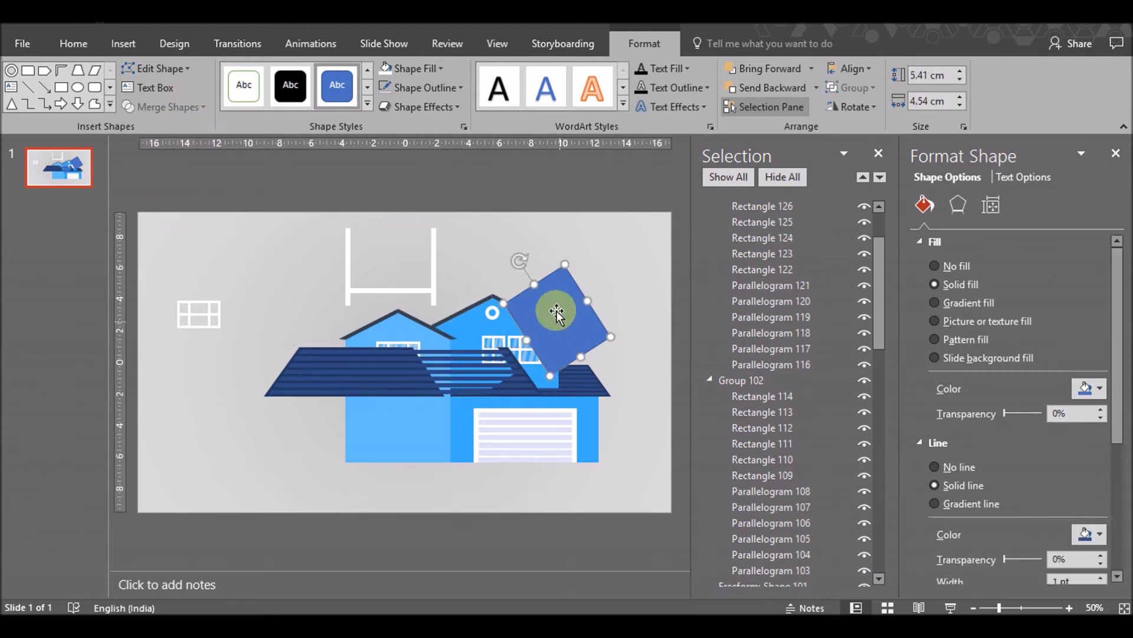
drag(556, 312, 462, 343)
click(377, 371)
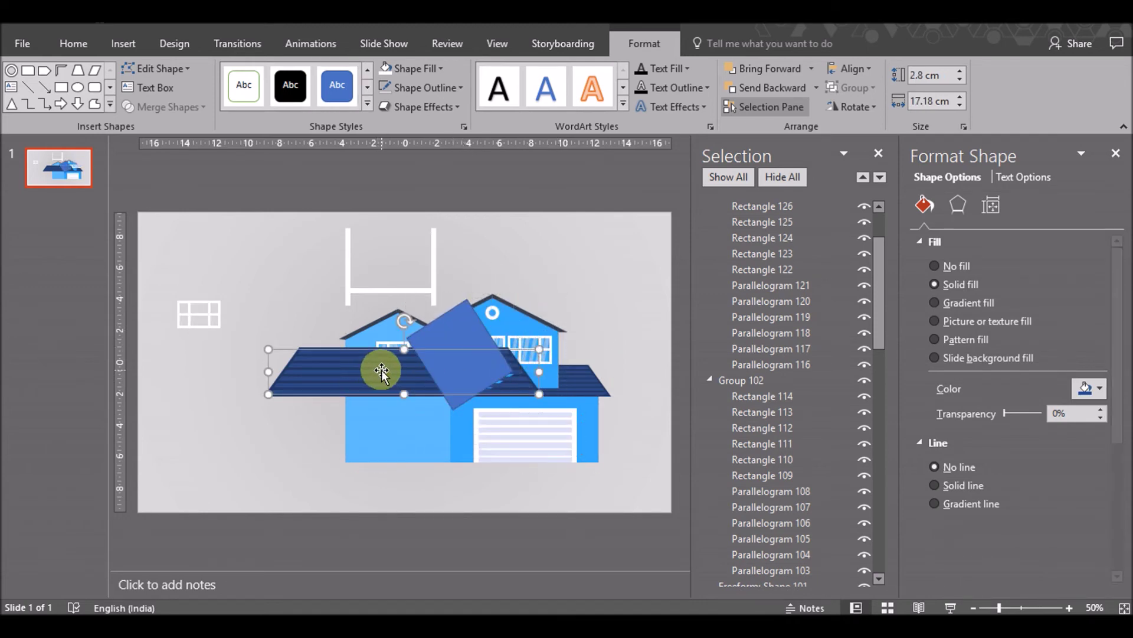
shift+click(477, 323)
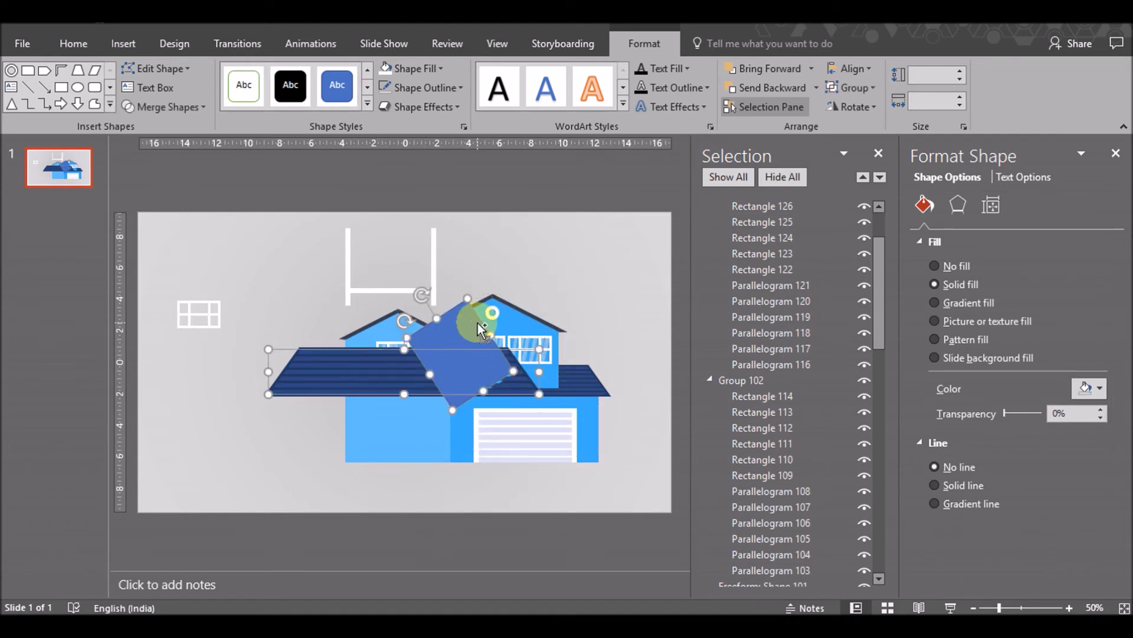
click(176, 112)
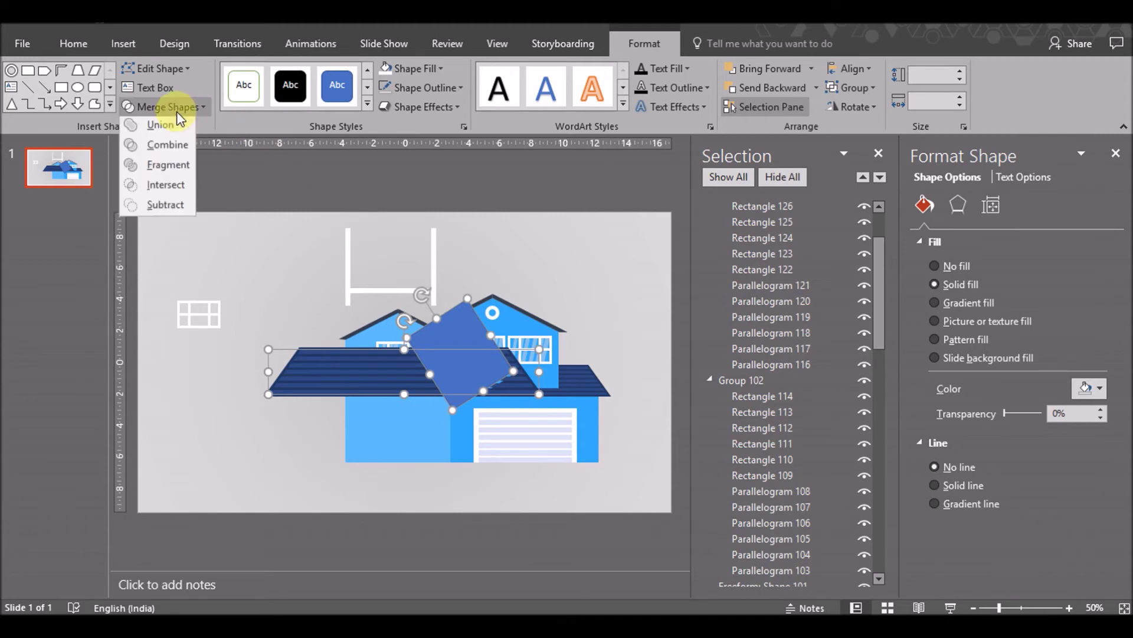
click(169, 207)
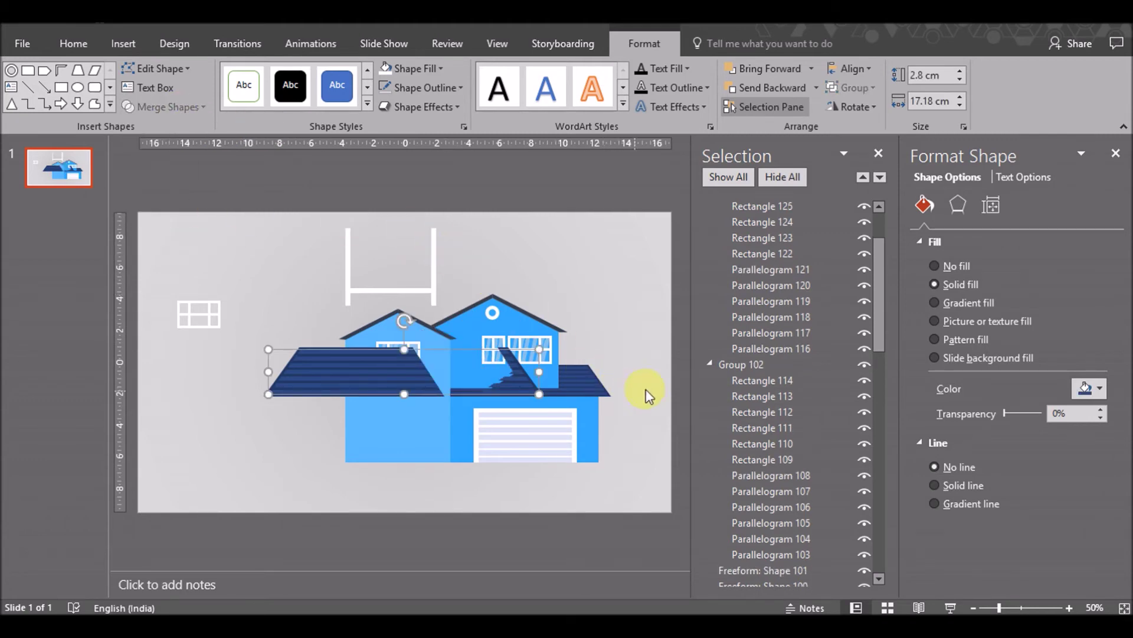
click(636, 412)
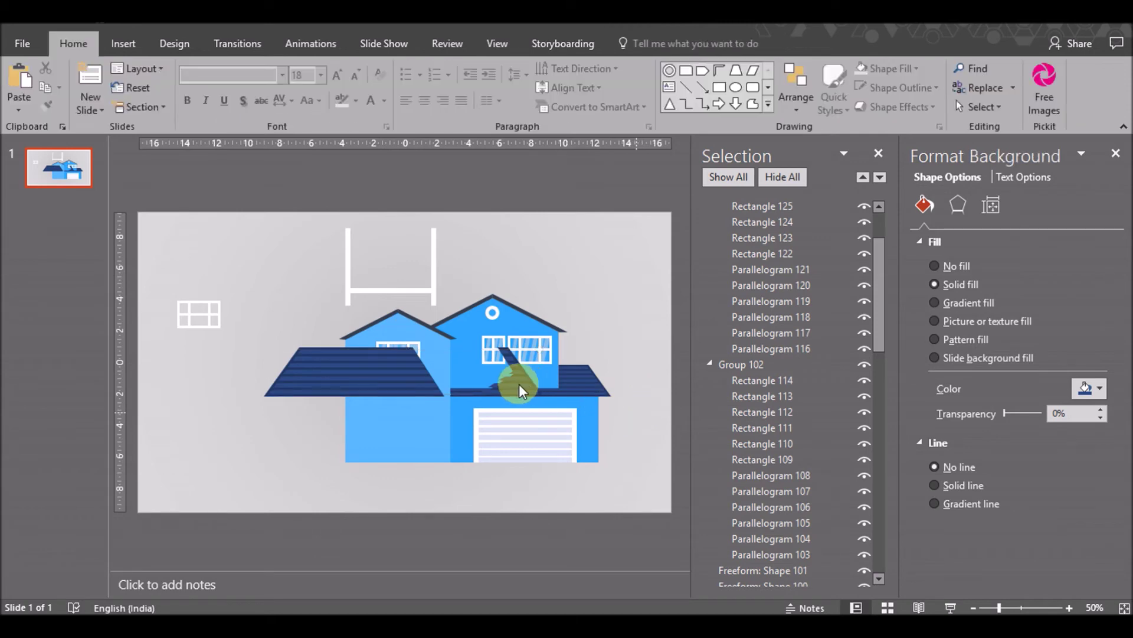
Draw a rectangle over the right section and subtract it from the front roof
click(122, 43)
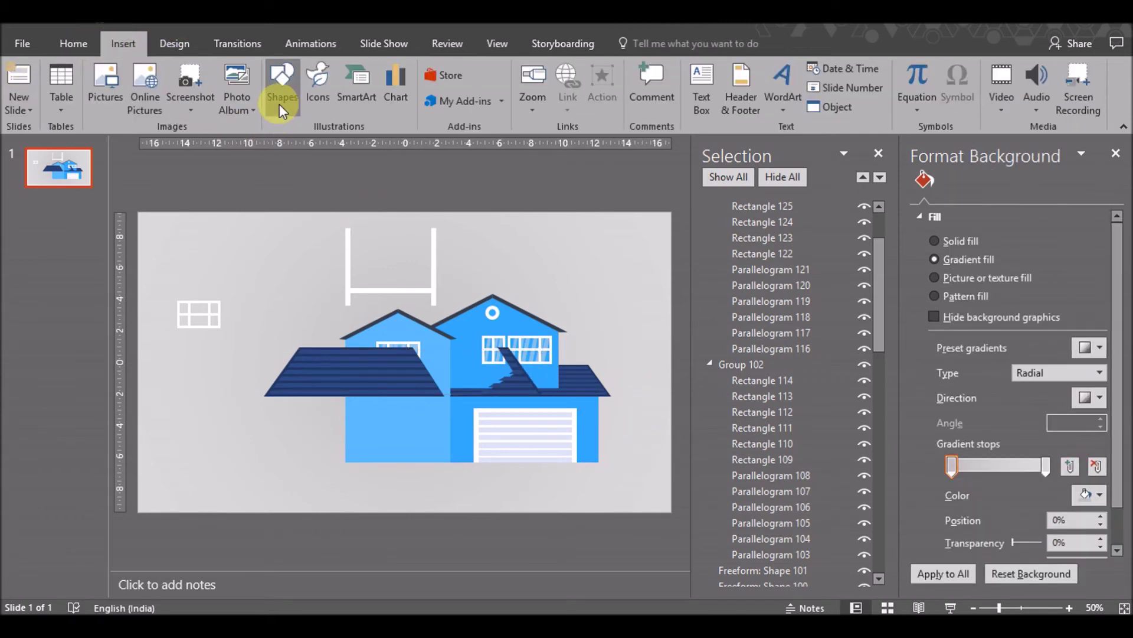
click(282, 89)
click(291, 145)
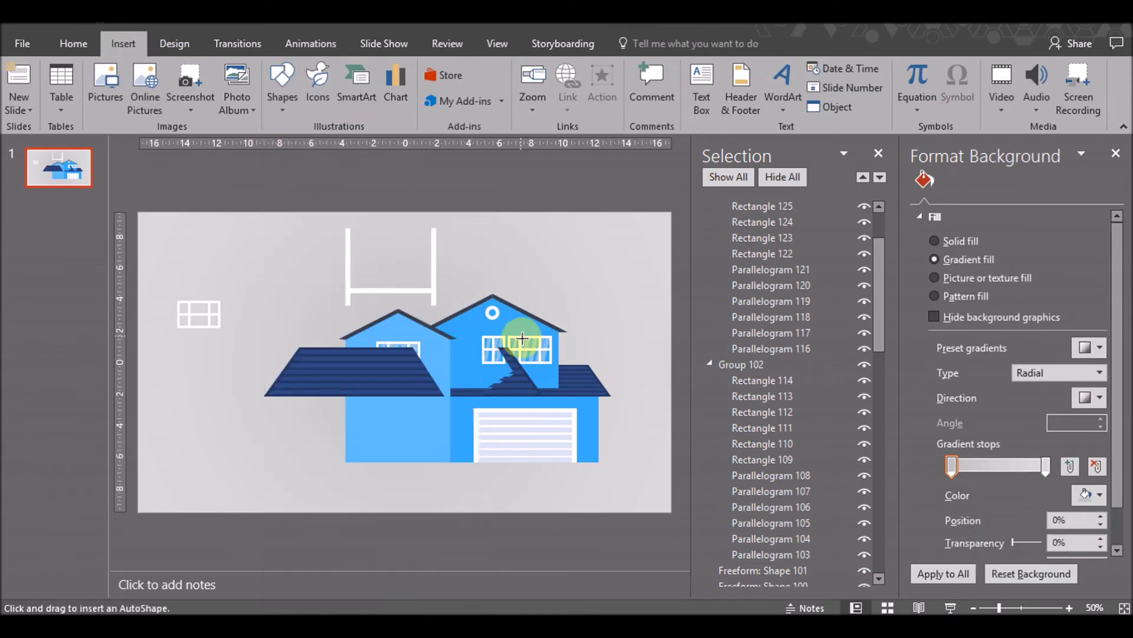
drag(443, 319, 594, 420)
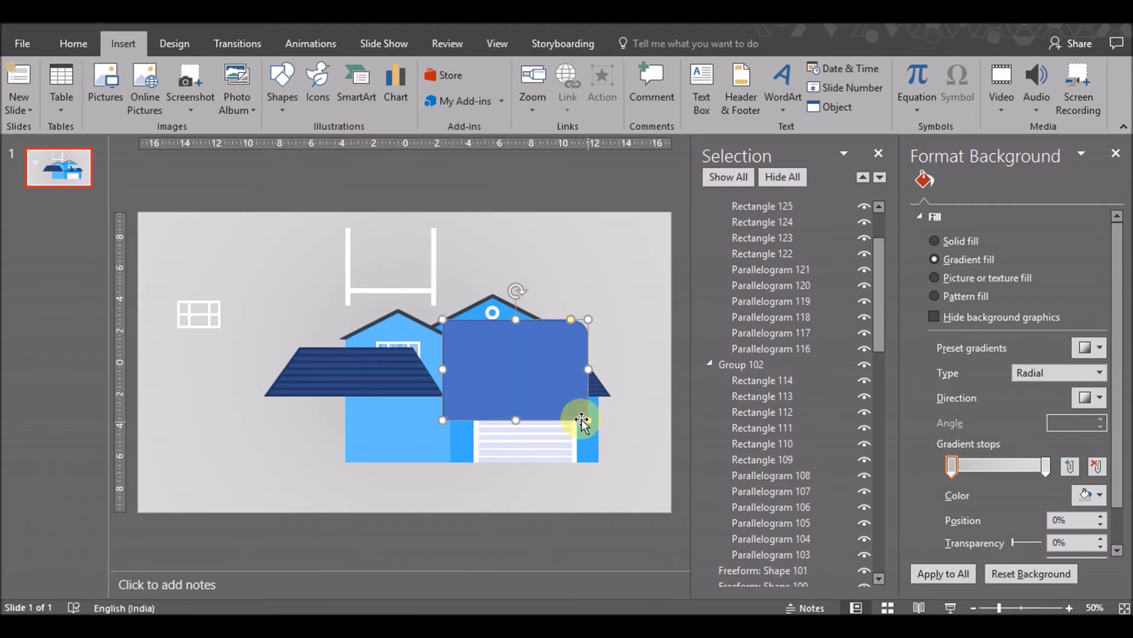
drag(498, 392, 509, 388)
shift+click(366, 379)
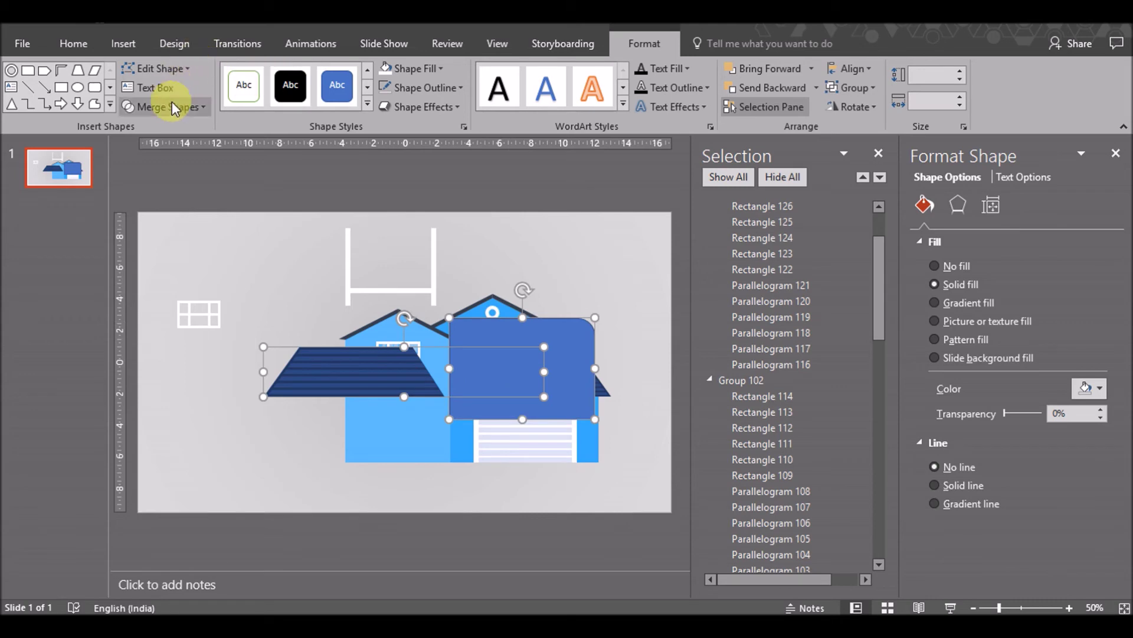
click(165, 107)
click(186, 208)
Draw a rounded rectangle over the right section and subtract it from the left roof
click(400, 392)
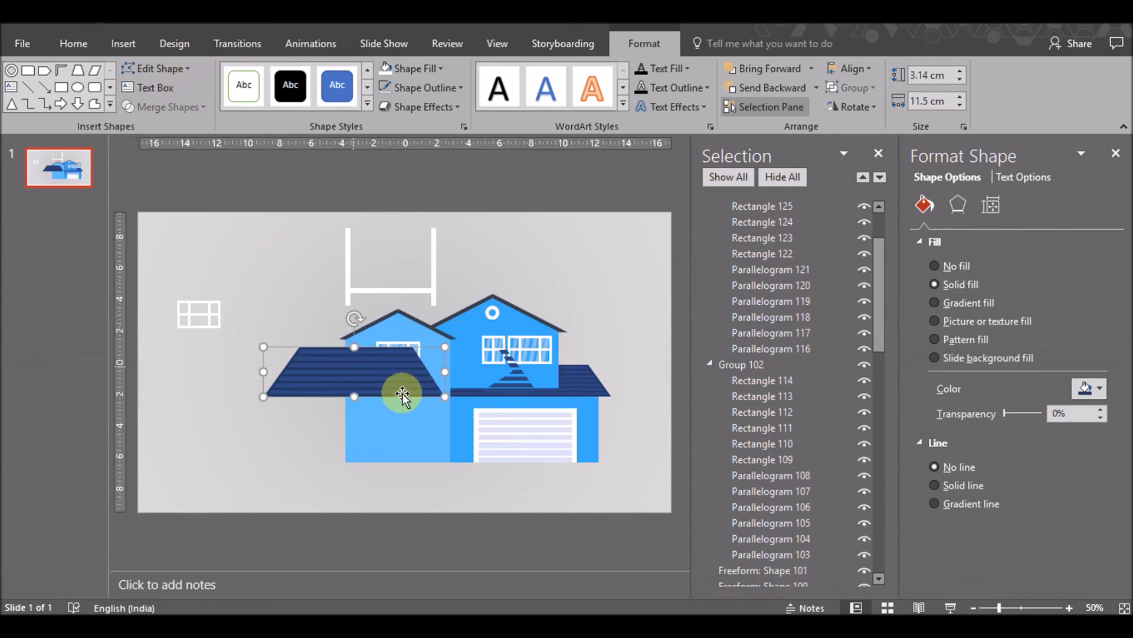
click(118, 43)
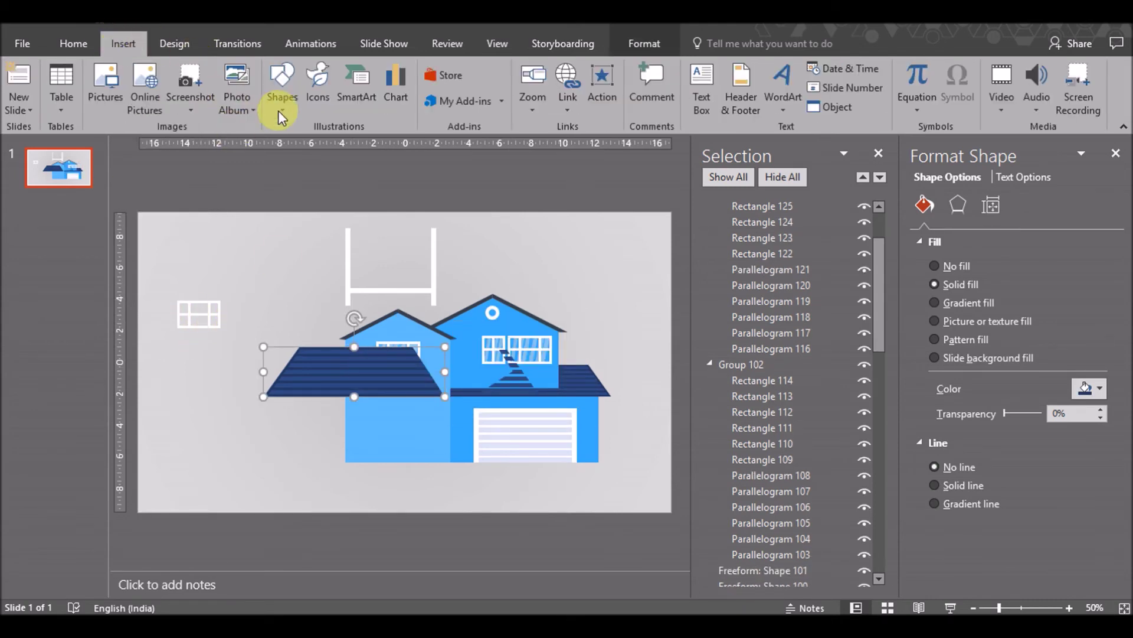
click(282, 88)
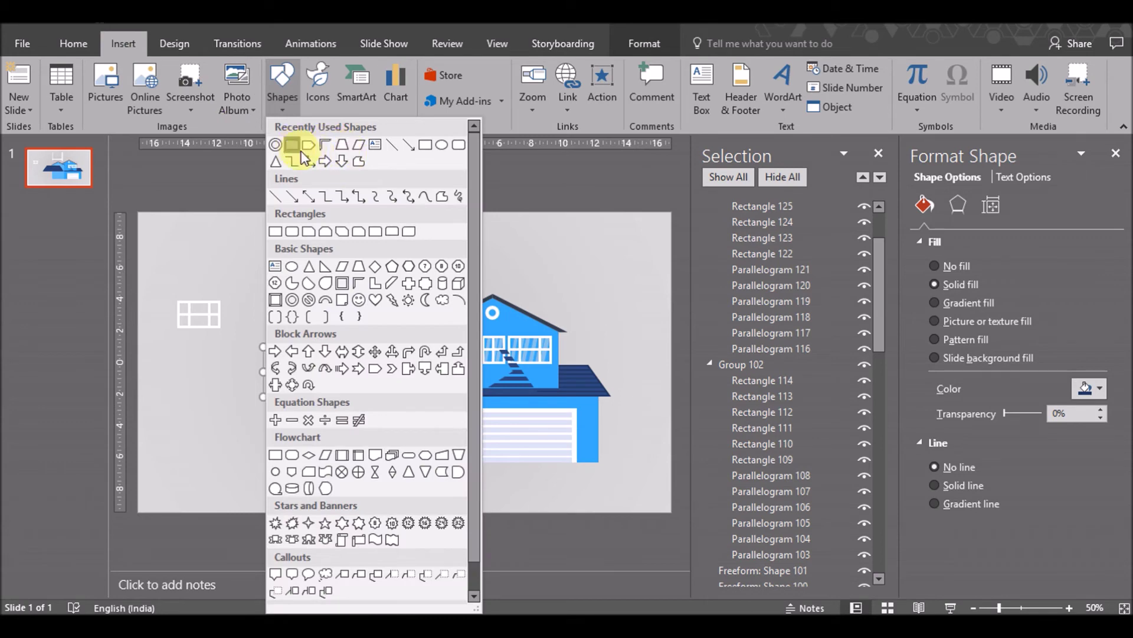
click(302, 155)
drag(464, 317, 585, 433)
click(381, 390)
shift+click(505, 364)
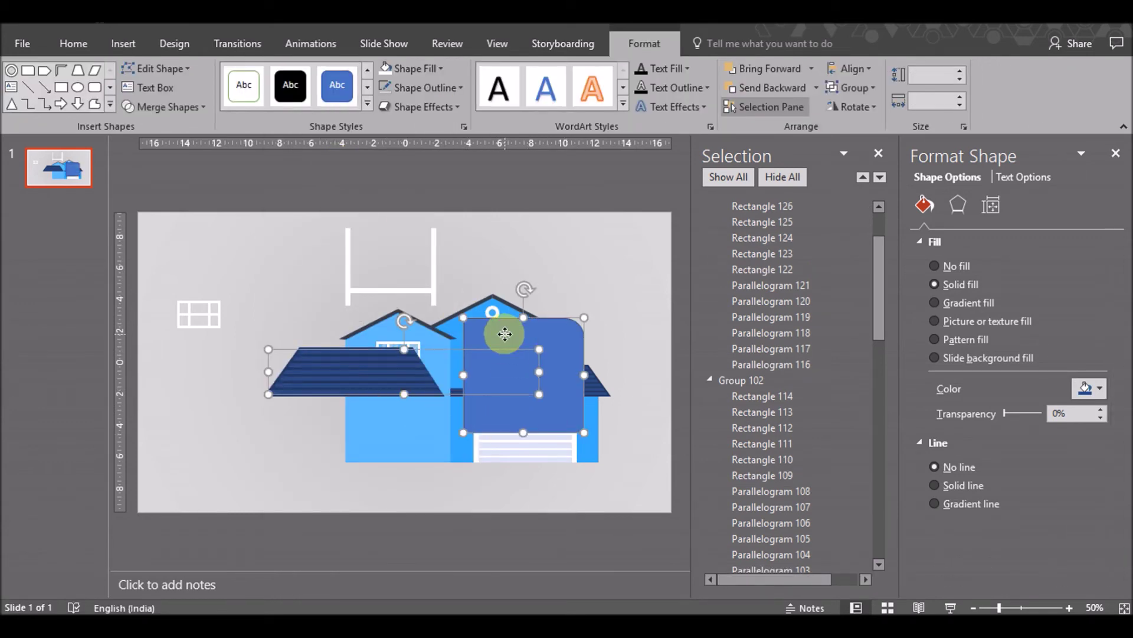
click(184, 114)
click(177, 209)
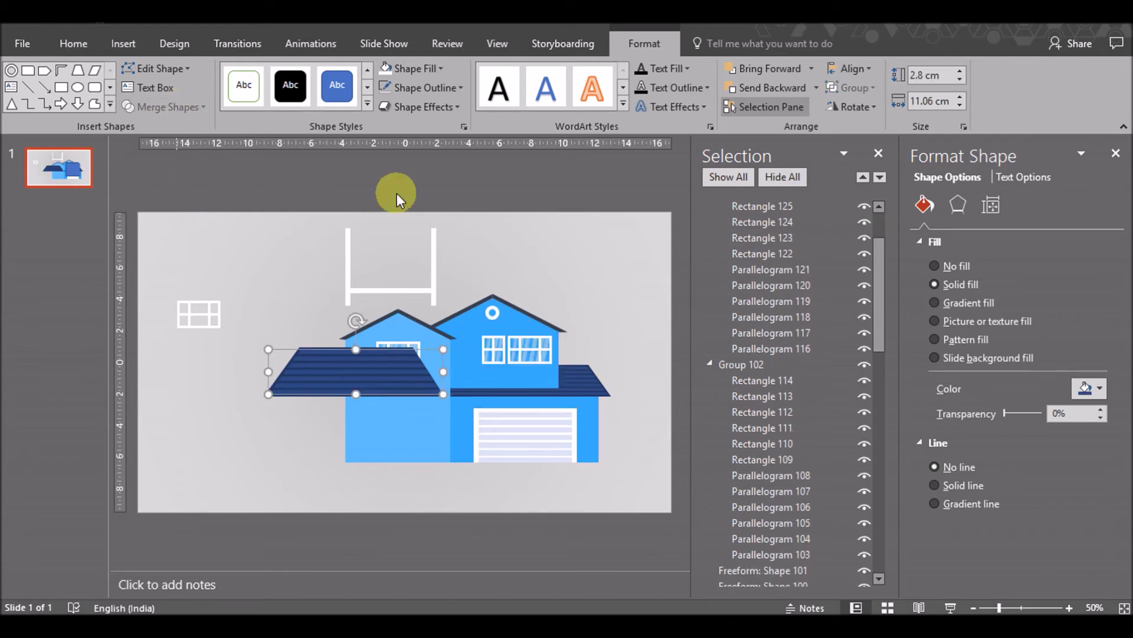
click(617, 301)
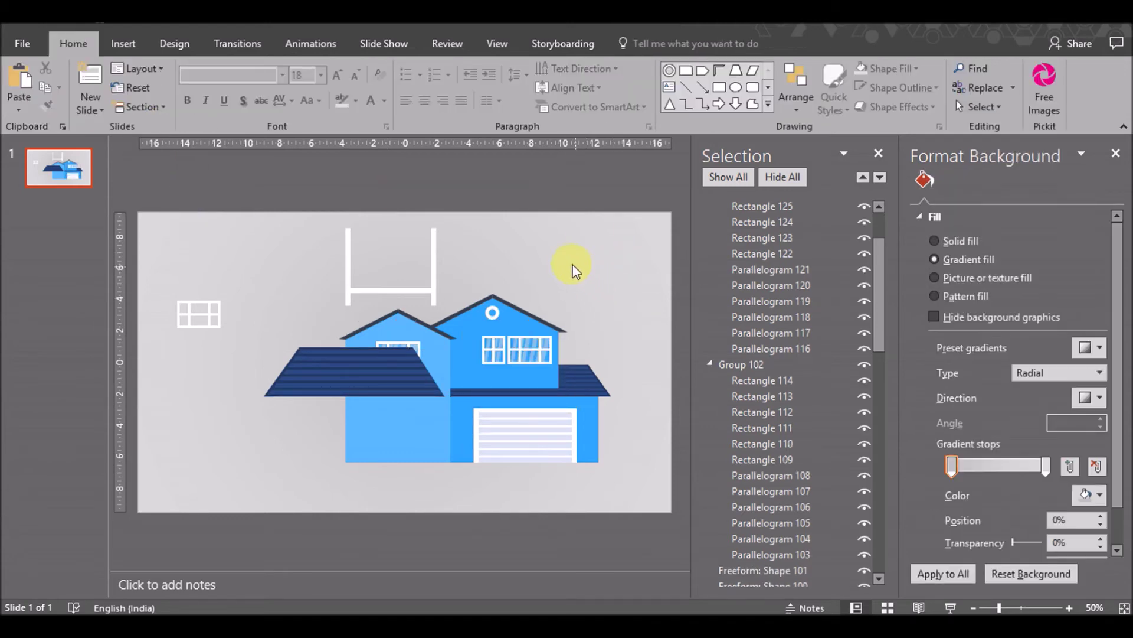
Draw a rectangle covering the left roof's overlap with the gable and place a copy above the house
click(123, 44)
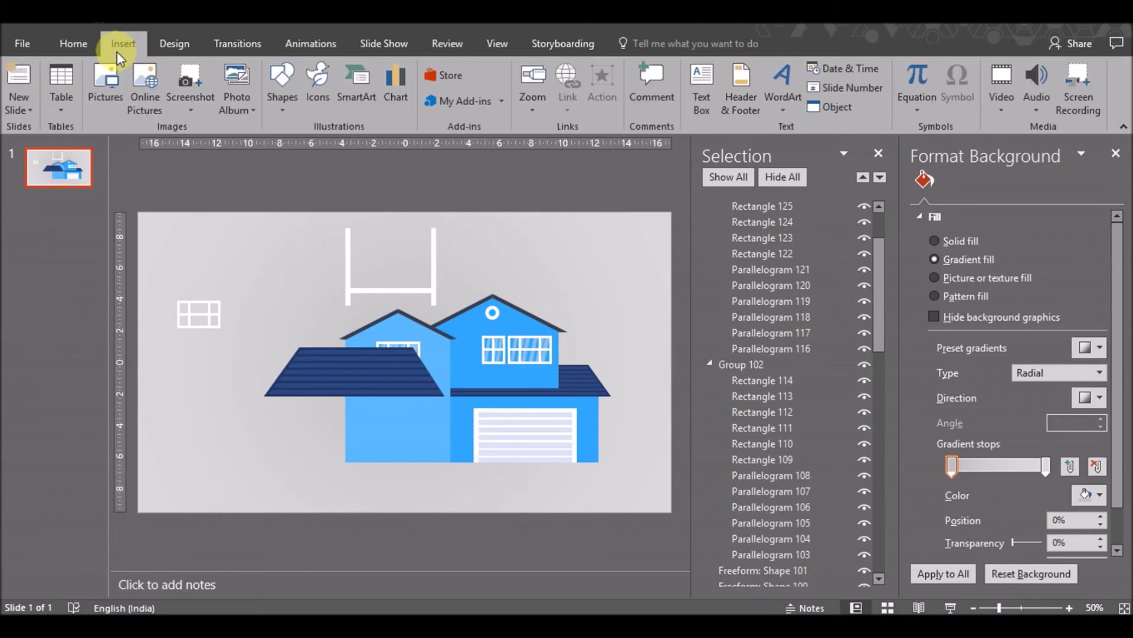
click(280, 109)
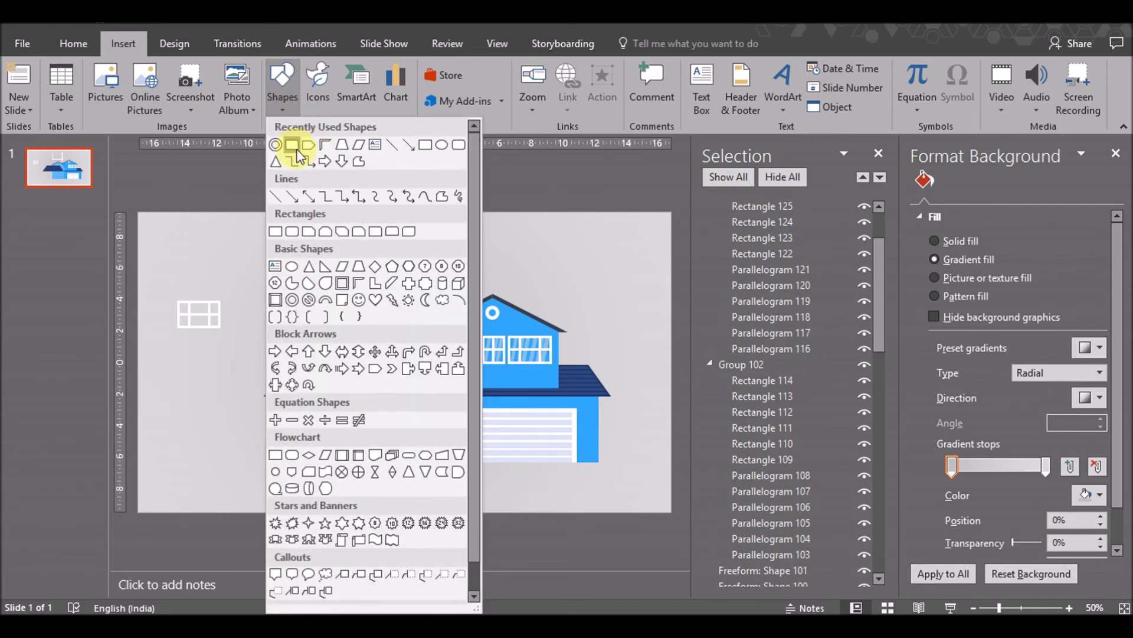
click(279, 230)
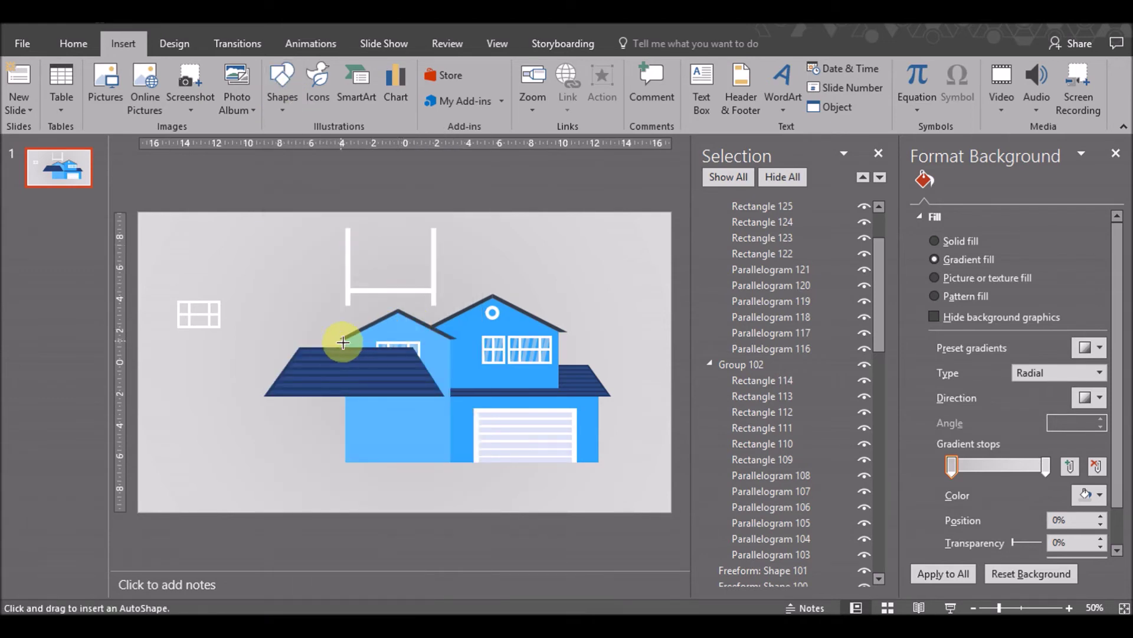
drag(345, 345, 441, 382)
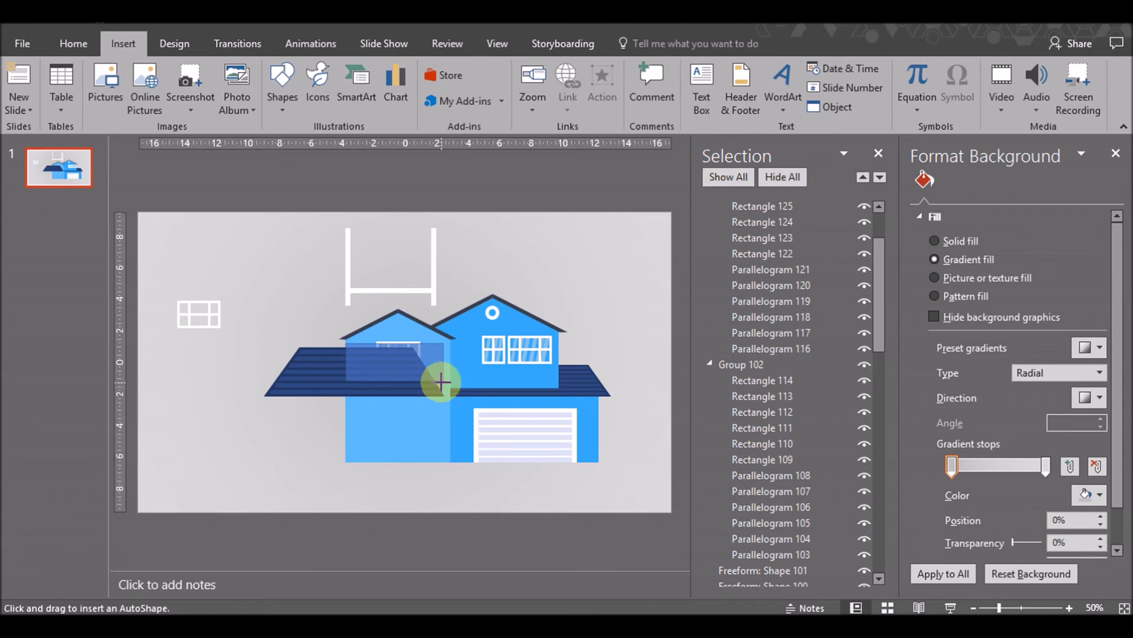
drag(441, 382, 441, 388)
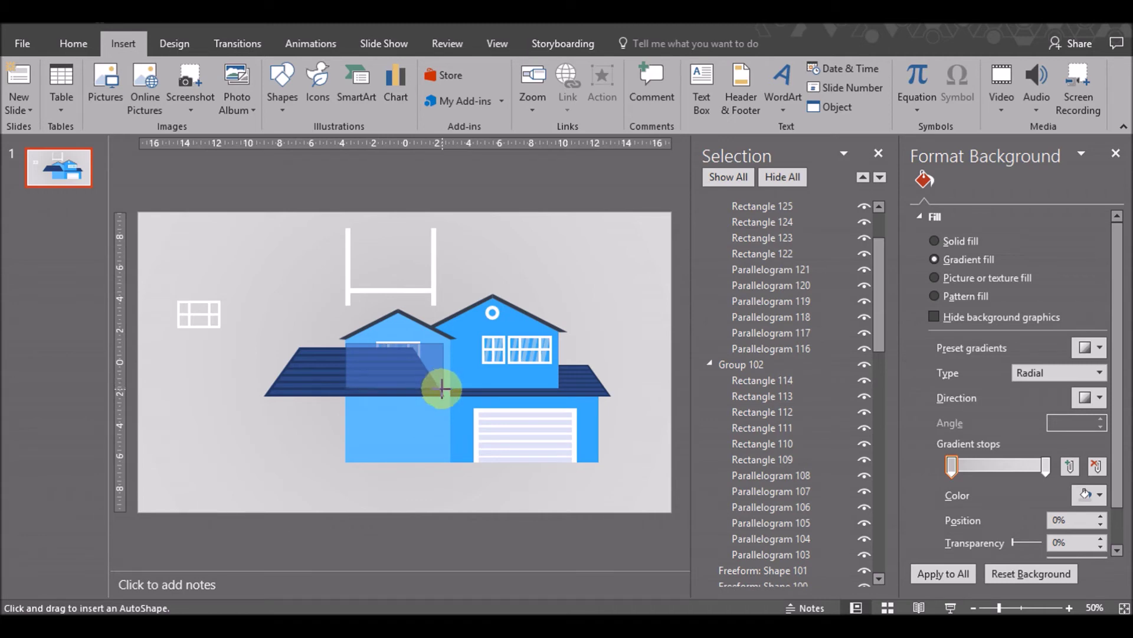
drag(443, 389, 444, 388)
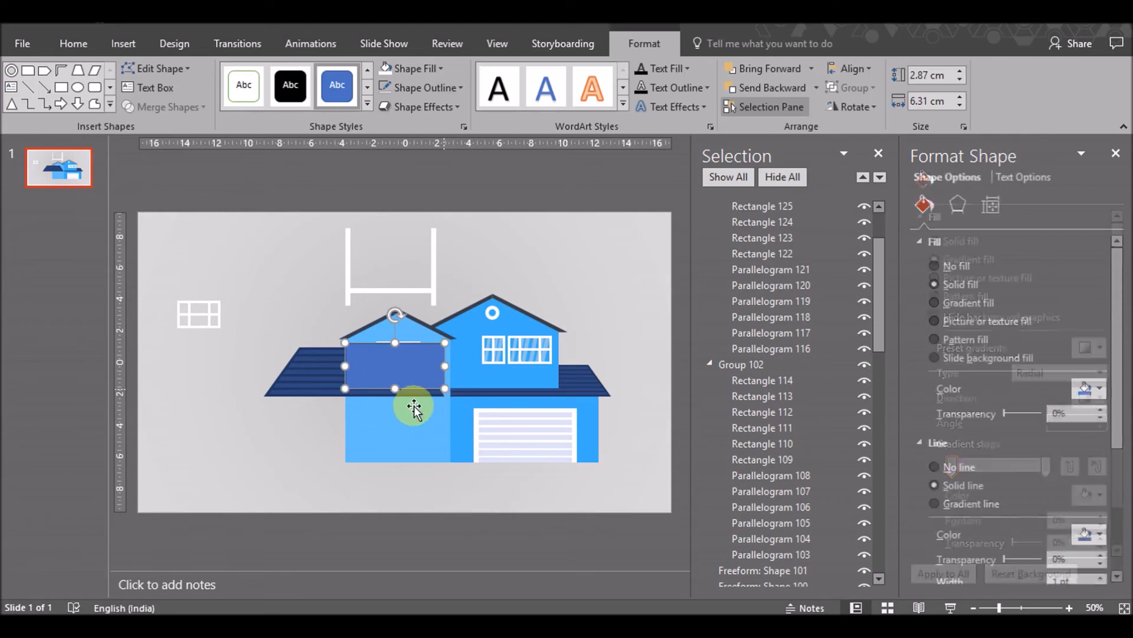
drag(407, 394, 515, 301)
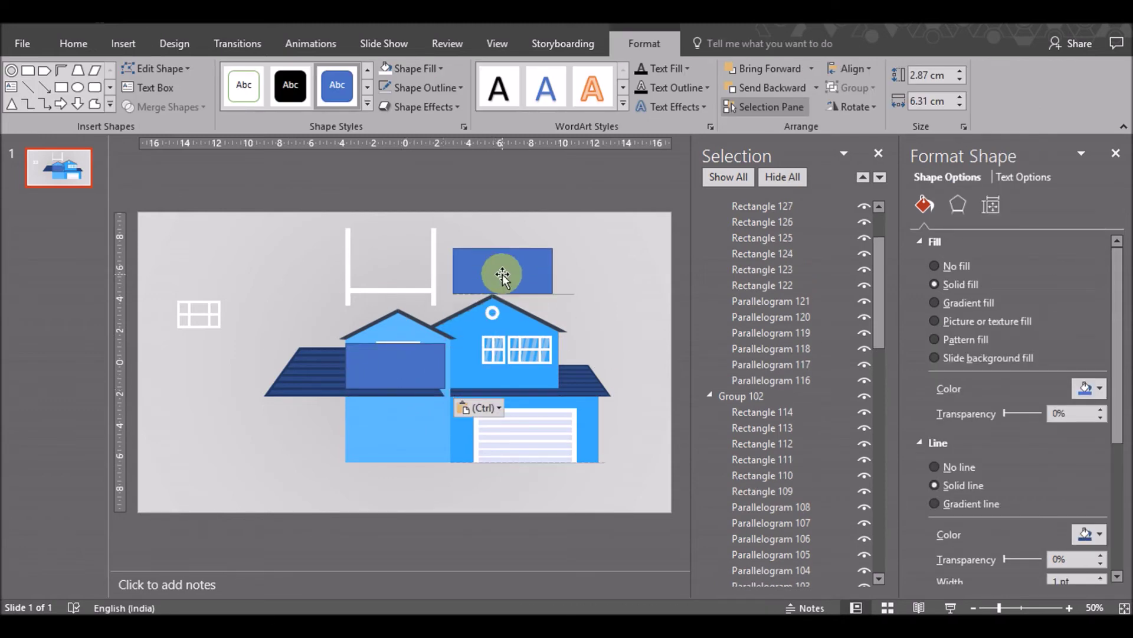
Subtract the rectangle from the left roof
click(331, 377)
shift+click(392, 346)
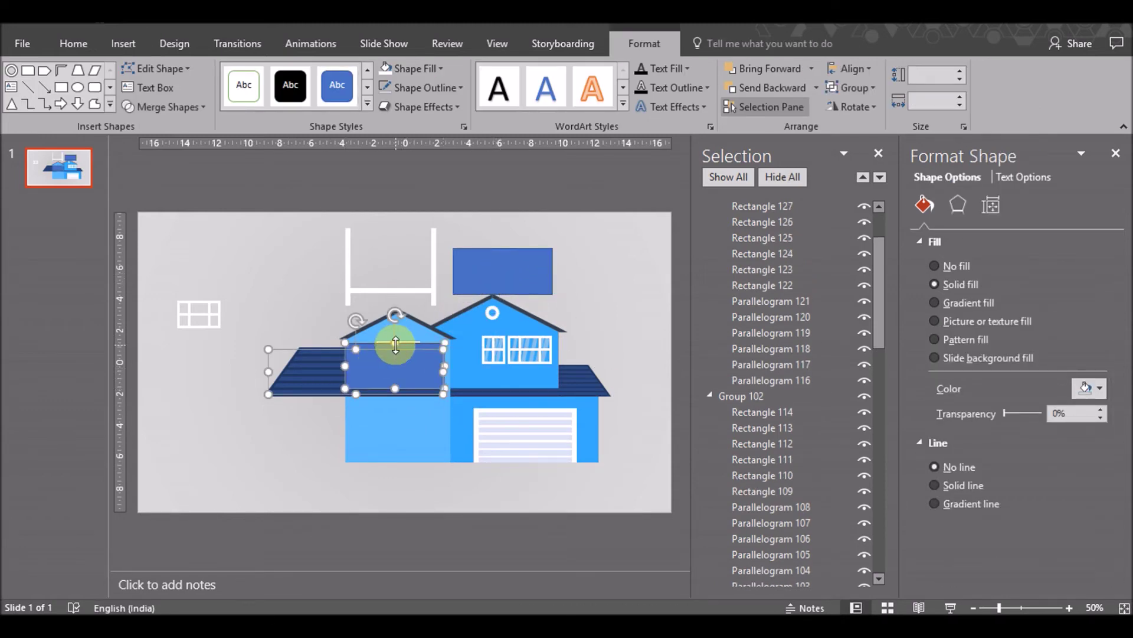
click(186, 108)
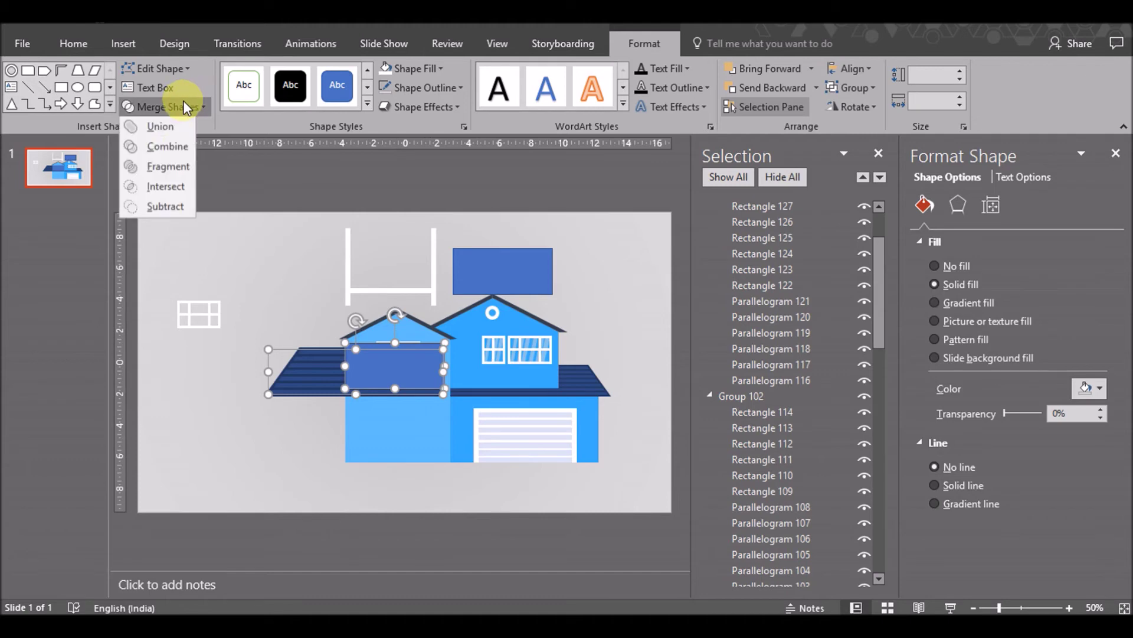
click(165, 208)
Move the spare rectangle back onto the roof overlap and reselect the left roof
drag(505, 283, 419, 355)
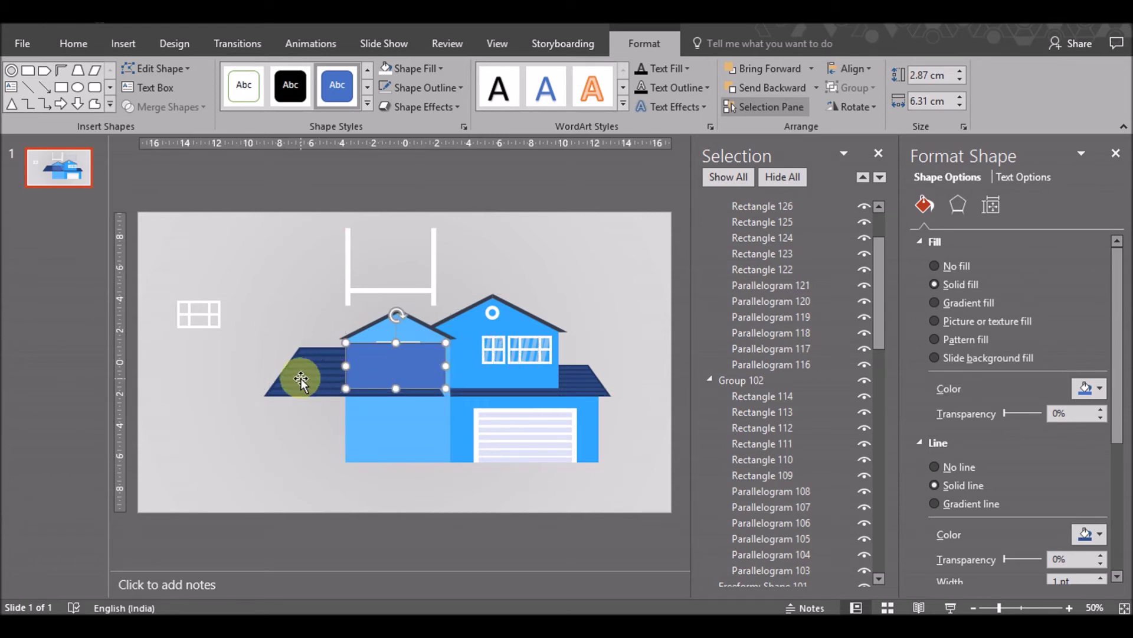
click(301, 380)
click(402, 398)
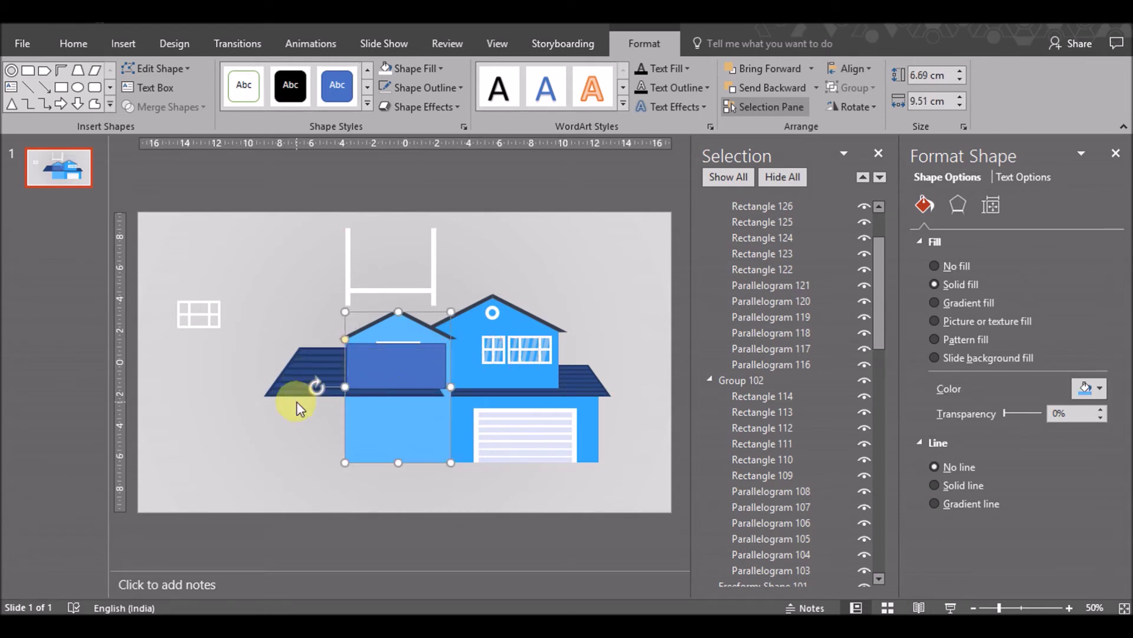
click(295, 397)
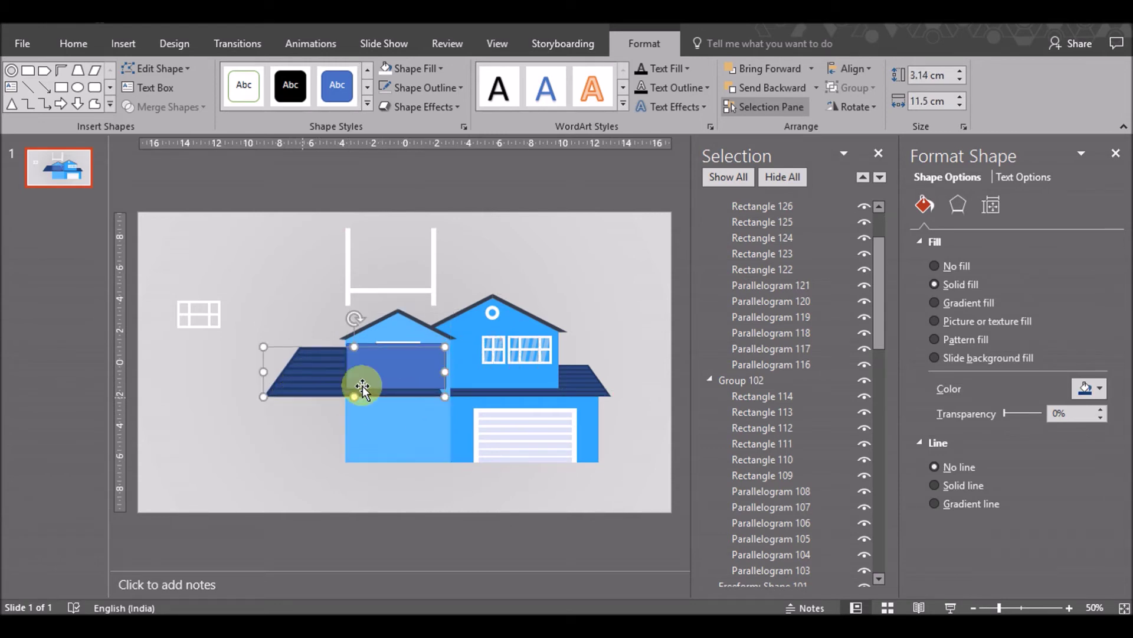
click(436, 345)
click(266, 400)
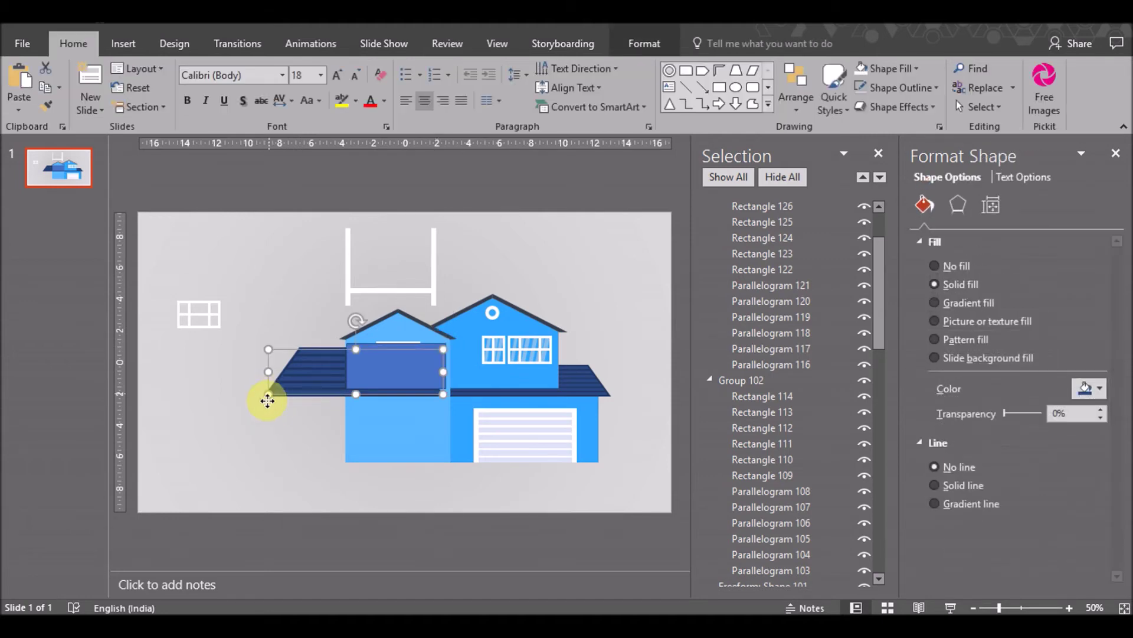
click(278, 399)
click(274, 399)
click(415, 346)
click(417, 348)
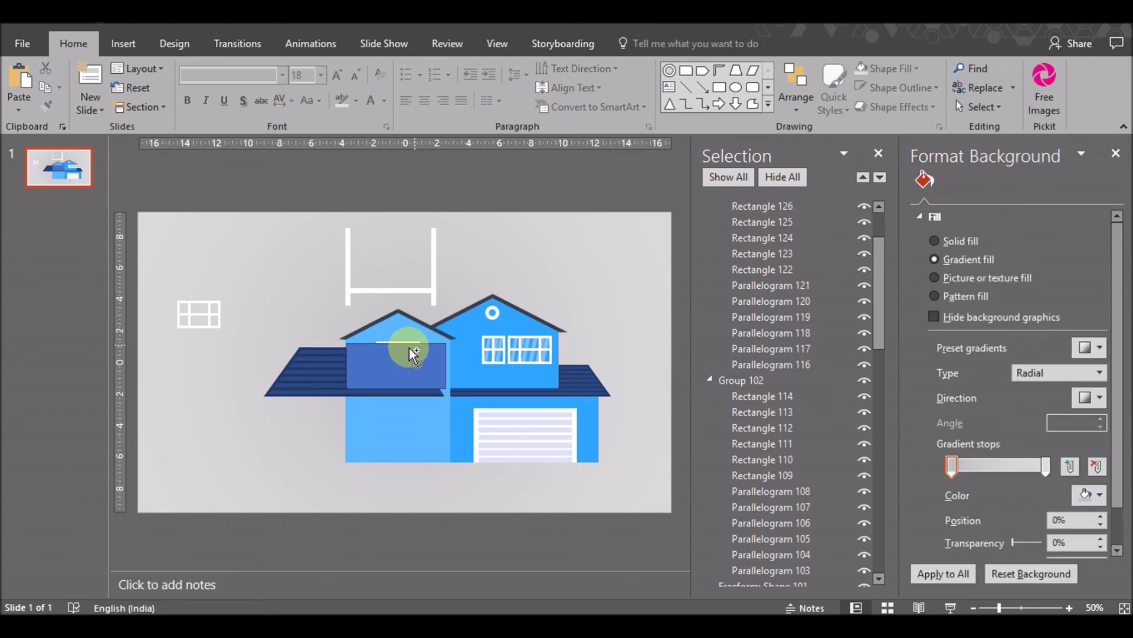
click(270, 399)
click(272, 403)
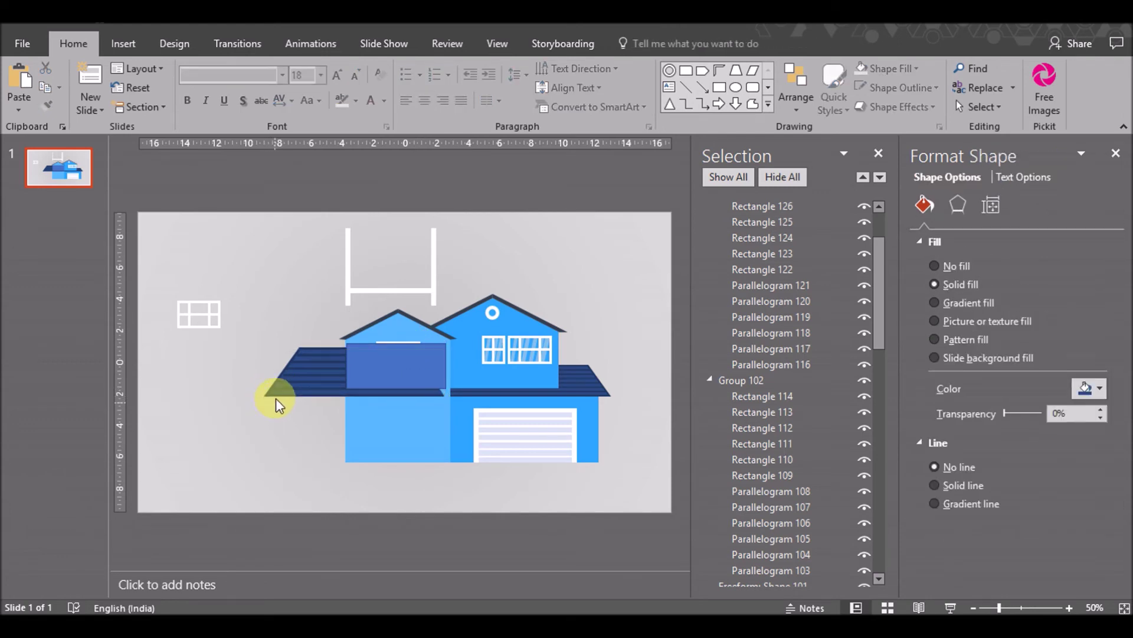
click(318, 393)
click(384, 348)
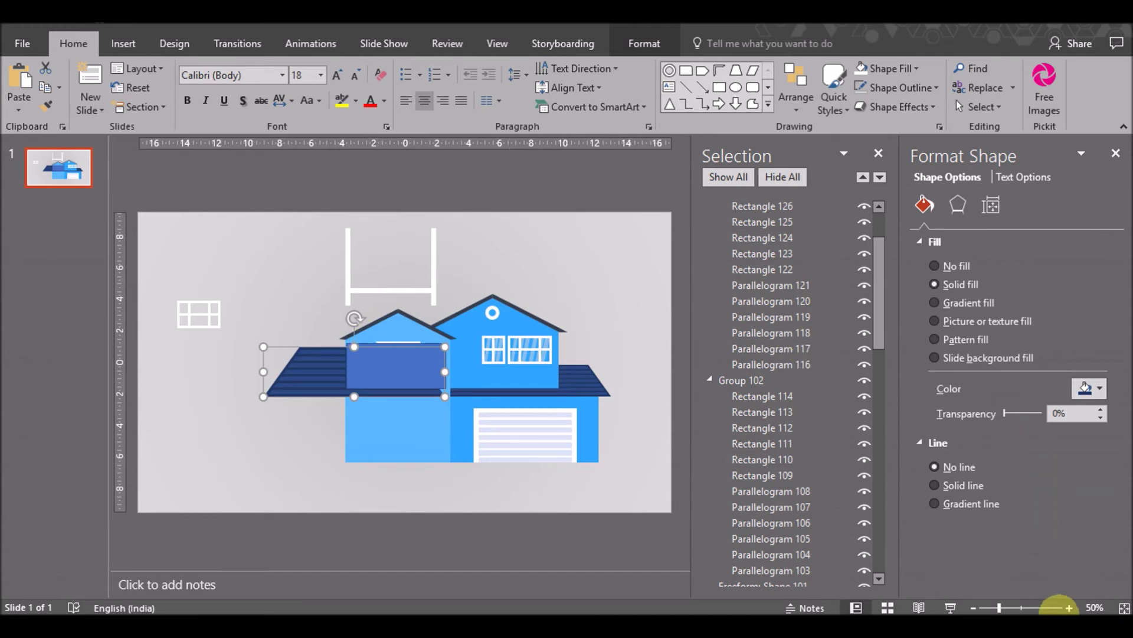
Subtract the spare rectangle from the left roof so the gable window shows fully
click(1070, 607)
click(1070, 607)
click(1070, 607)
click(1069, 608)
click(1070, 608)
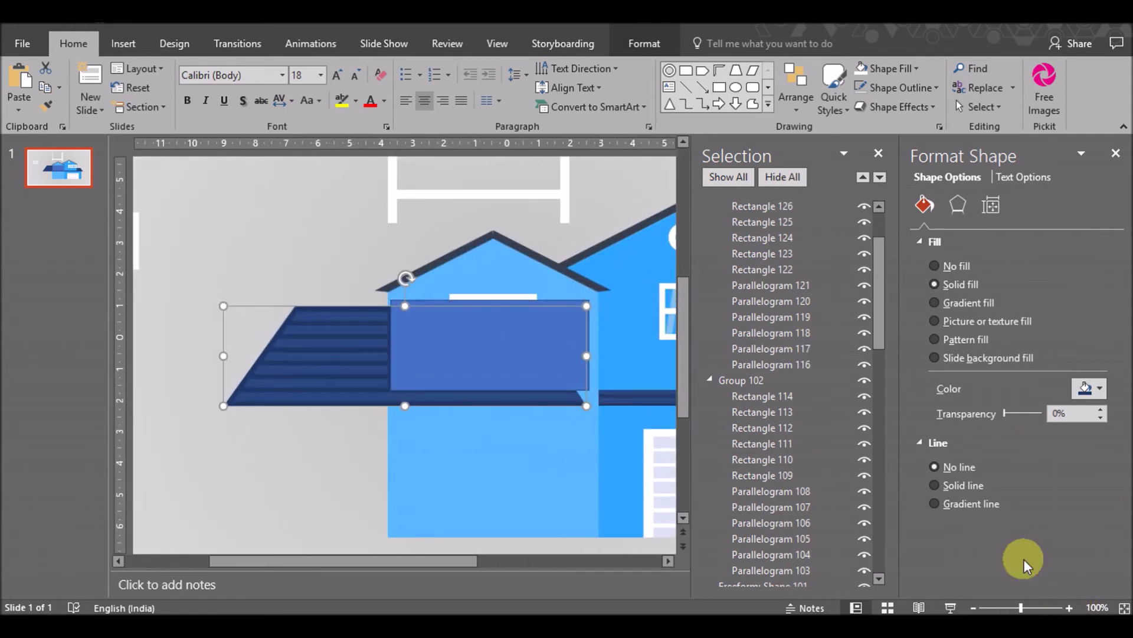
click(554, 303)
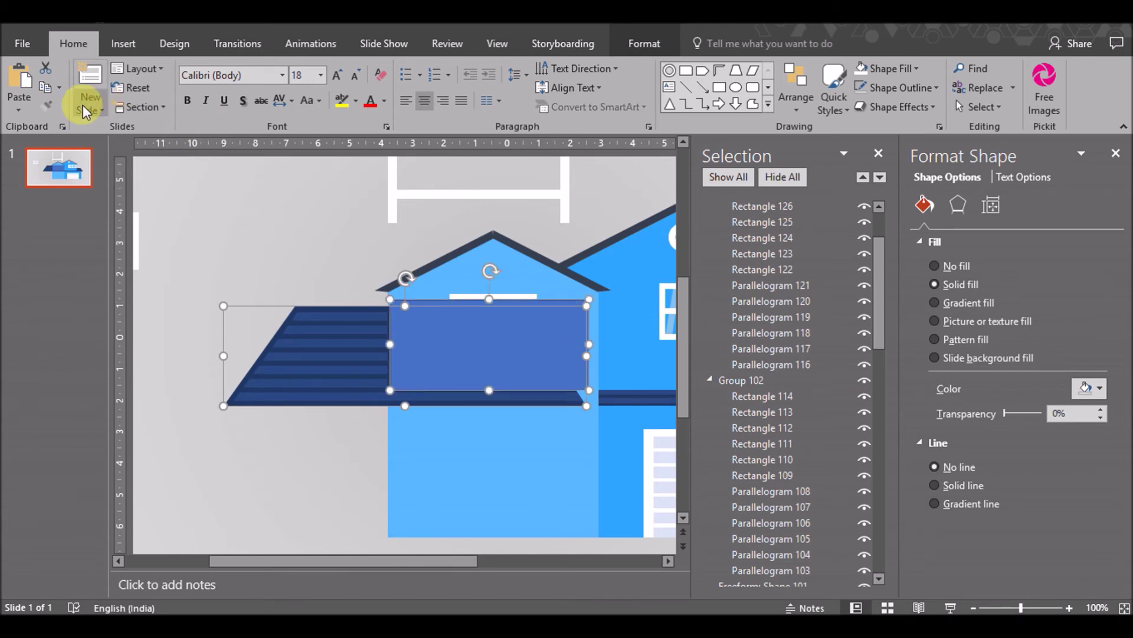
click(644, 43)
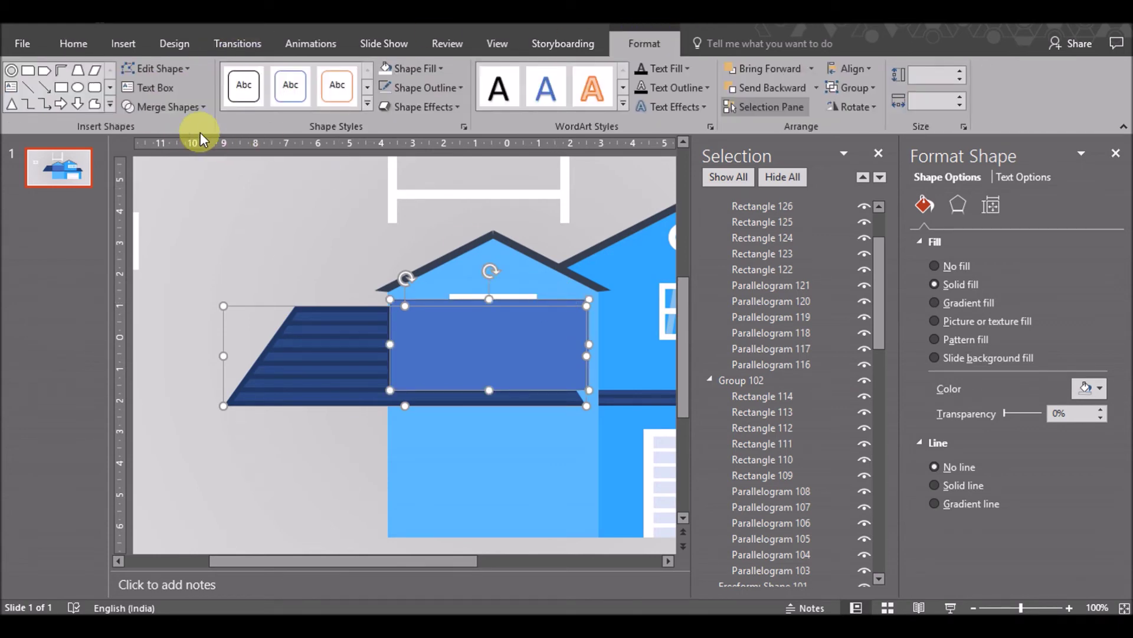
click(180, 108)
click(154, 208)
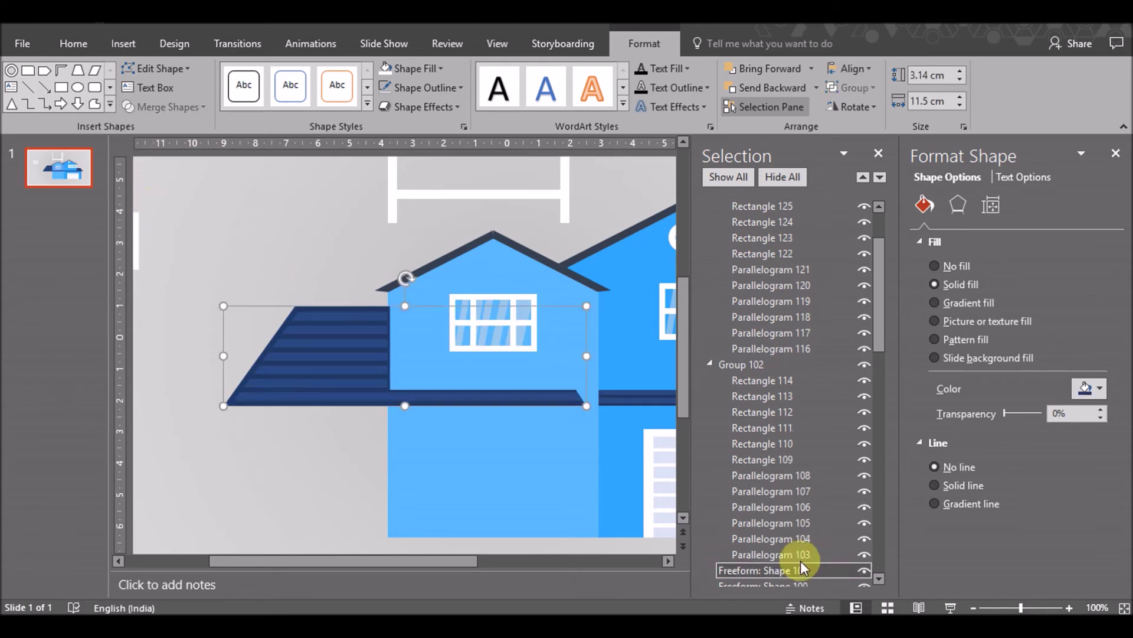
click(973, 607)
click(974, 607)
click(974, 607)
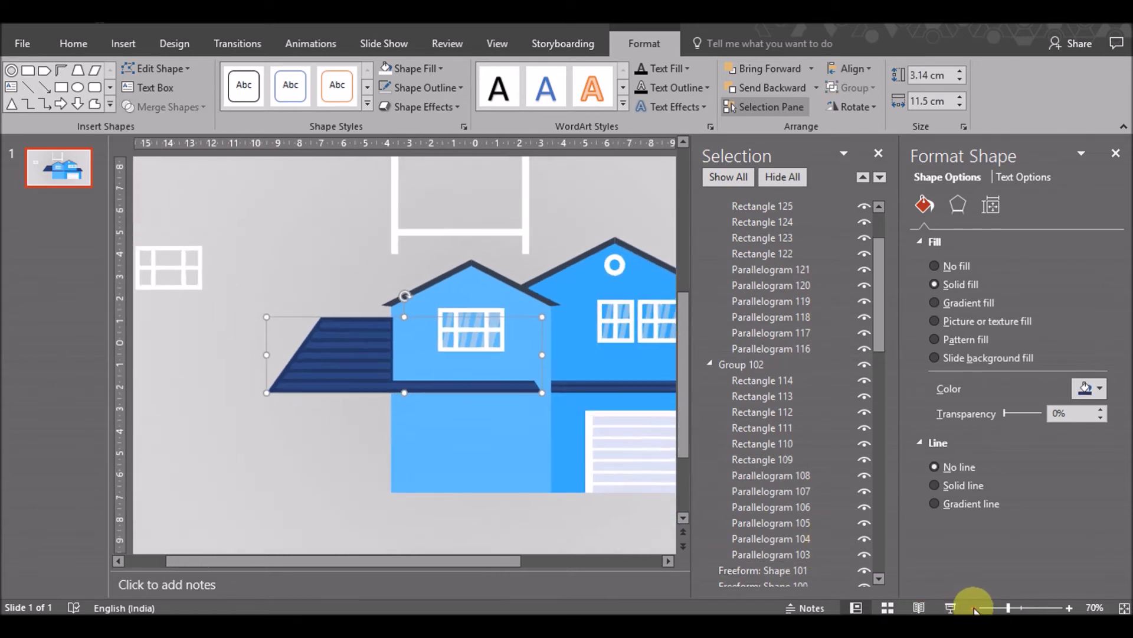
click(973, 607)
click(974, 607)
click(974, 607)
click(591, 479)
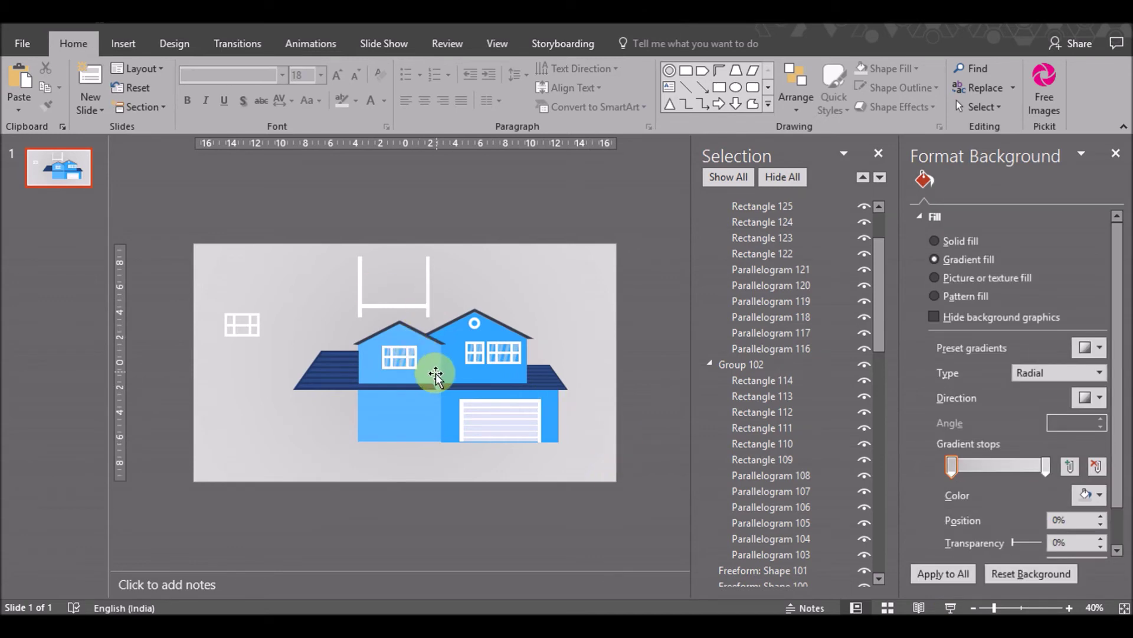
Duplicate the front wing's upper window down onto its lower wall, aligned with the smart guides
click(478, 351)
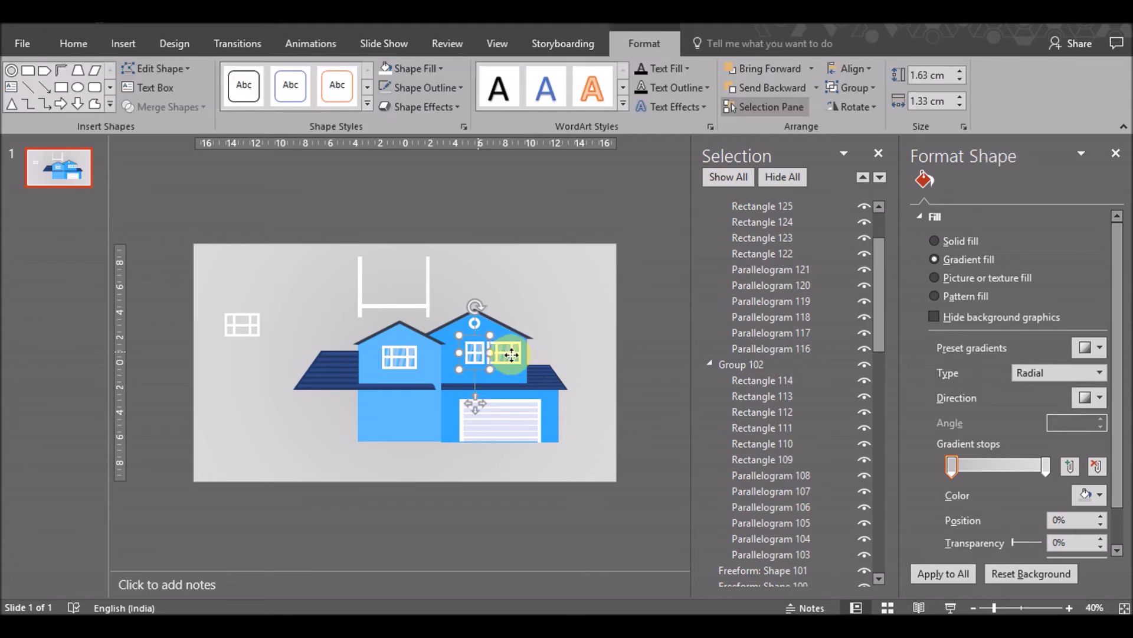
drag(470, 350, 463, 356)
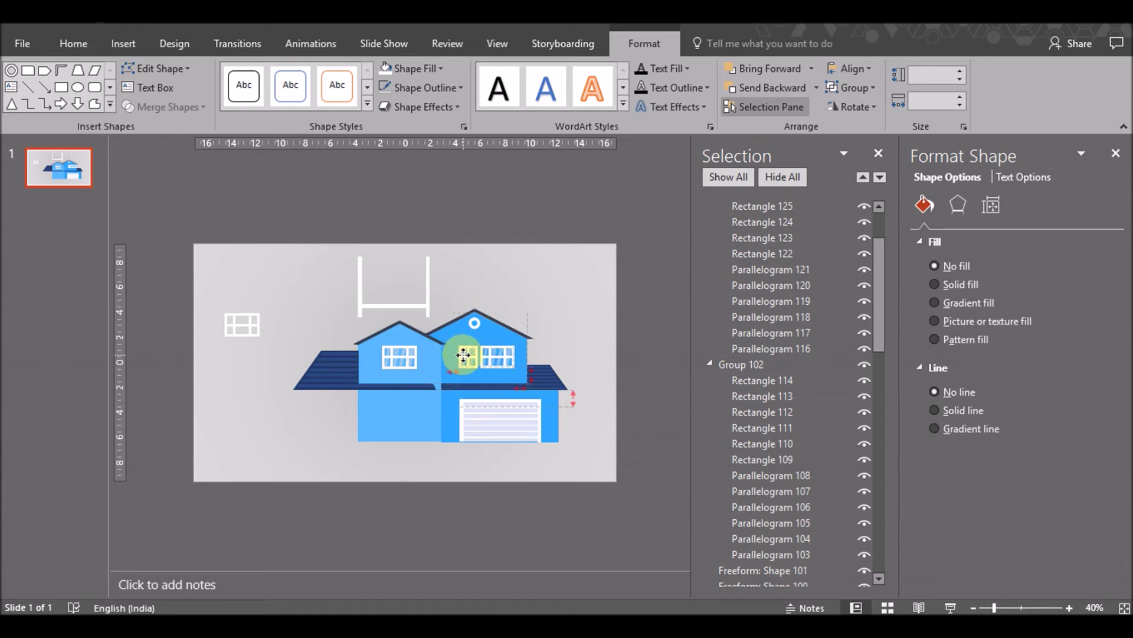
drag(464, 354, 464, 355)
click(619, 348)
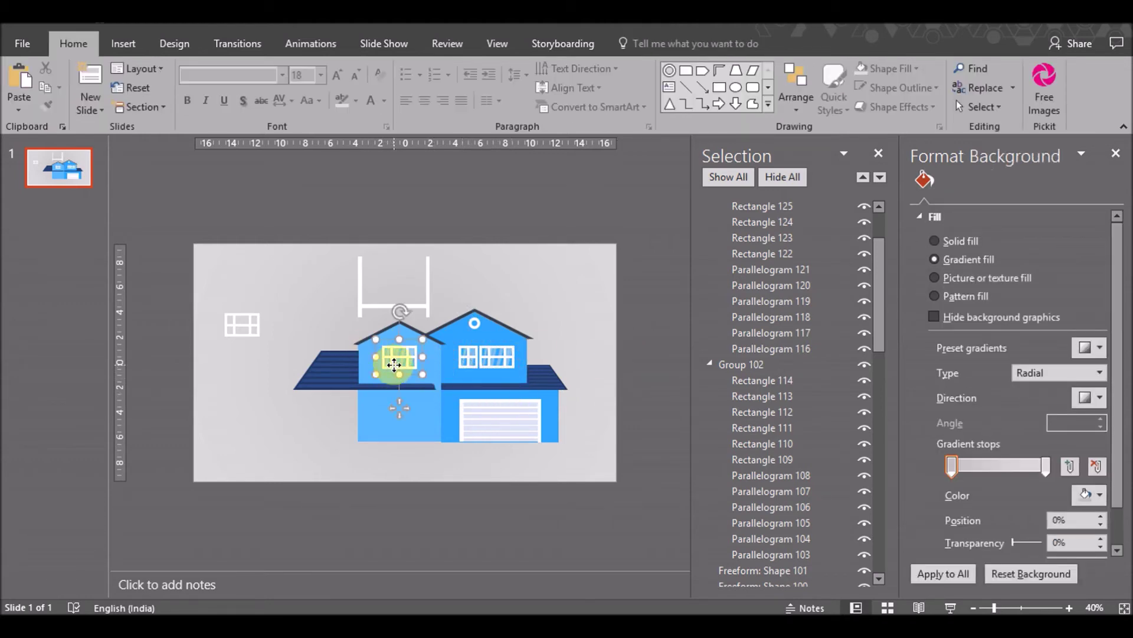
mouse_move(394, 364)
mouse_down()
mouse_move(408, 379)
mouse_move(407, 425)
mouse_up()
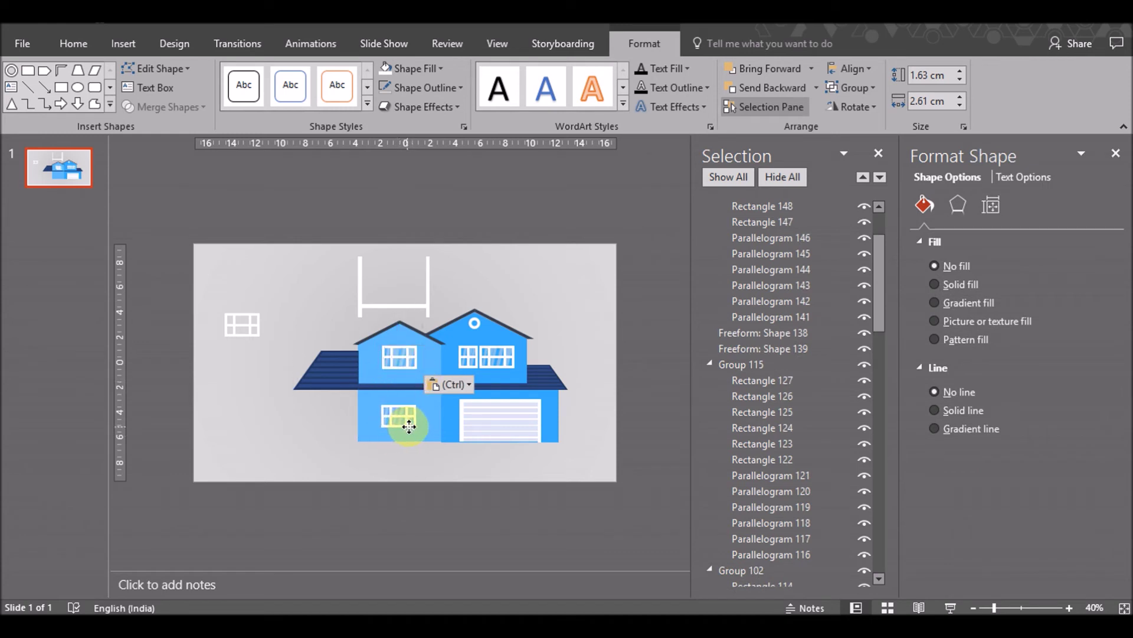
drag(409, 426, 407, 426)
click(399, 309)
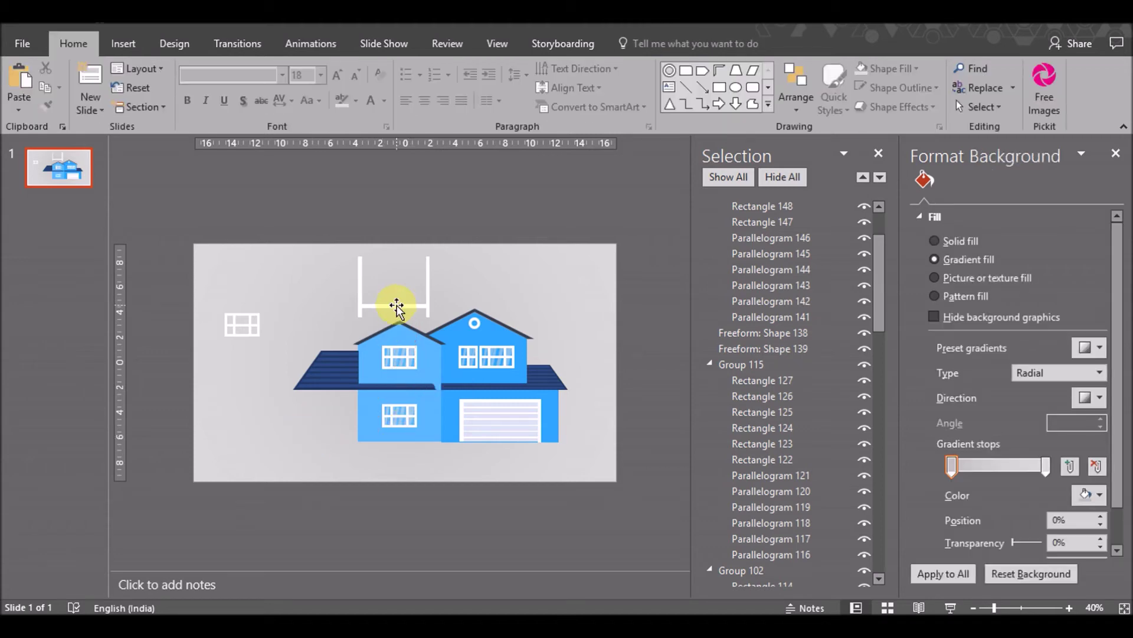
Shrink the white frame and place it over the lower window
click(396, 307)
mouse_move(436, 323)
mouse_down()
mouse_move(410, 300)
mouse_move(394, 431)
mouse_move(403, 455)
mouse_up()
right_click(410, 444)
key(Escape)
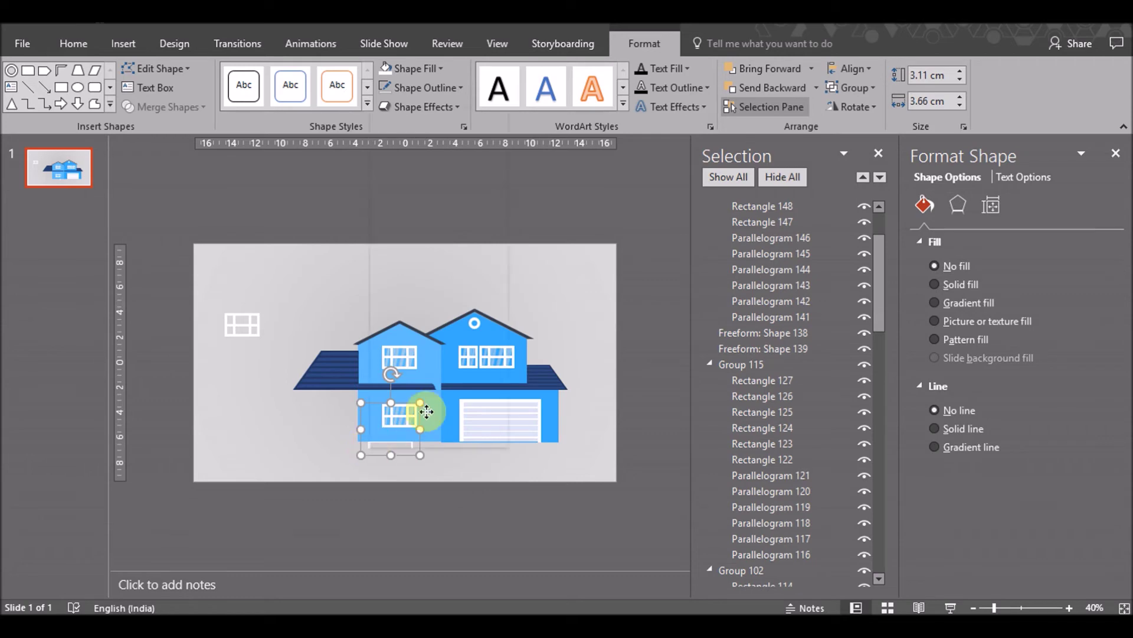
right_click(361, 456)
key(Escape)
click(364, 456)
Bring the lower window frame in front of the wall and nudge it into position
click(370, 447)
right_click(391, 455)
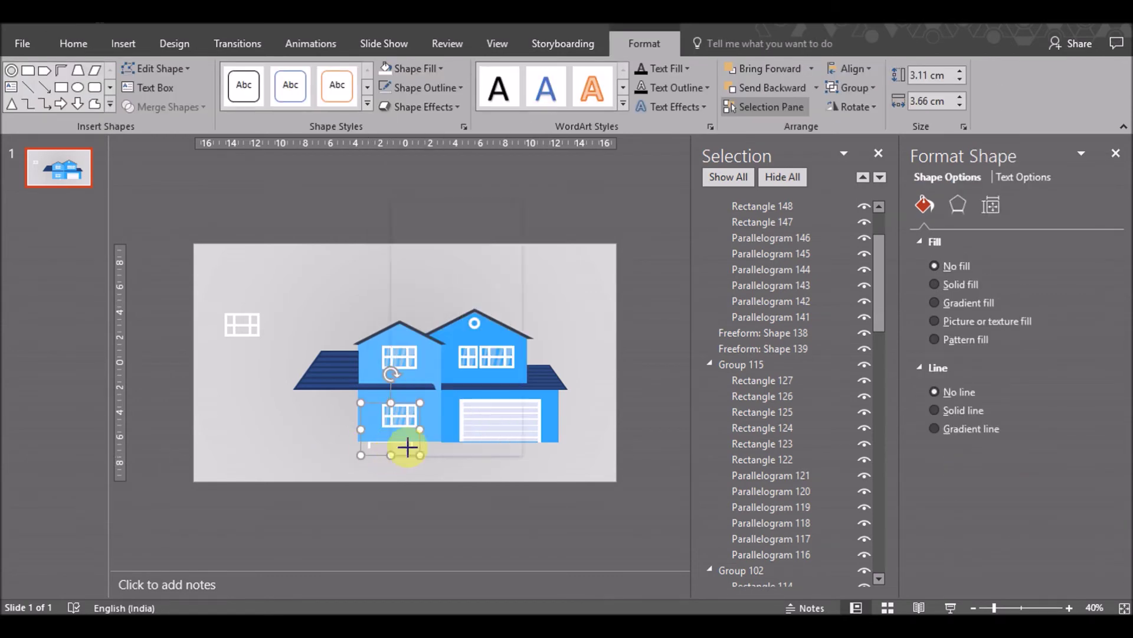
click(442, 324)
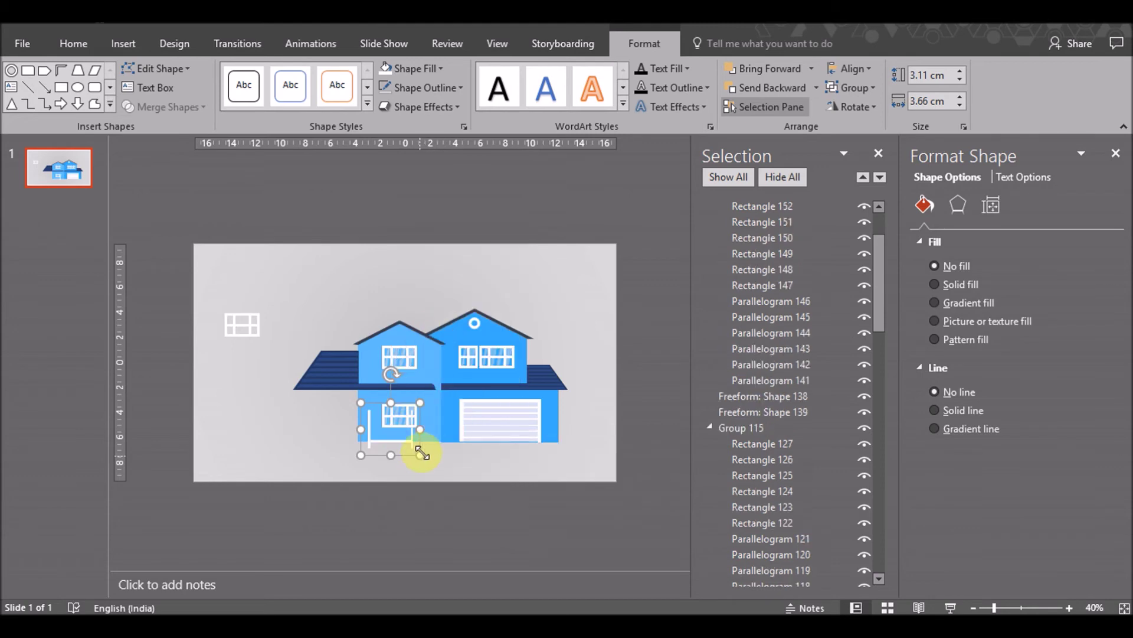
drag(423, 448, 436, 423)
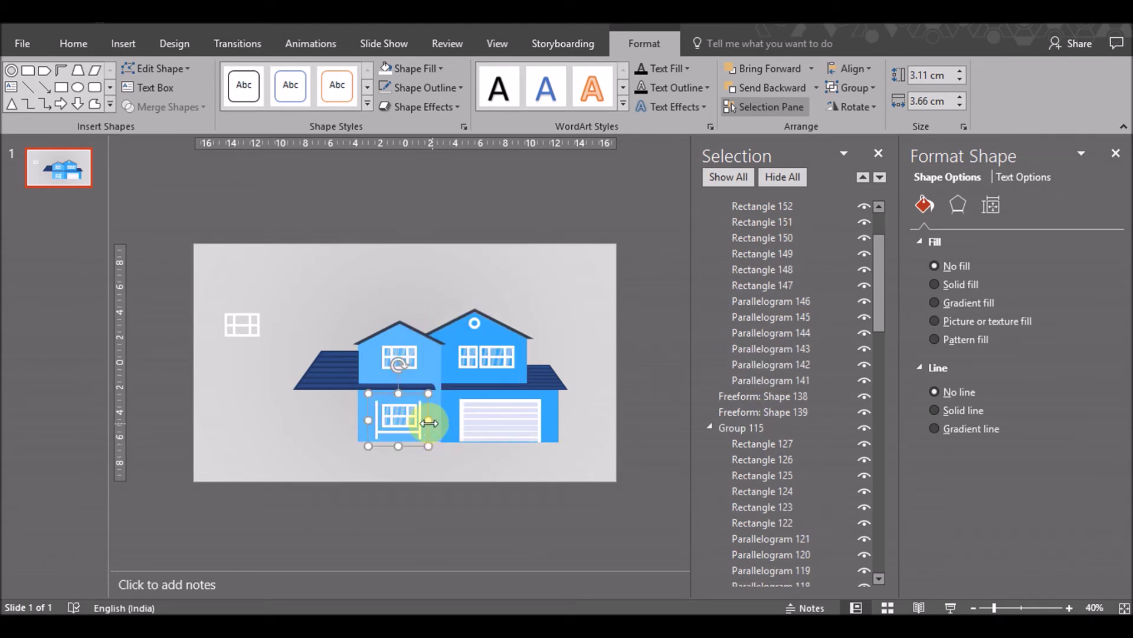
click(373, 428)
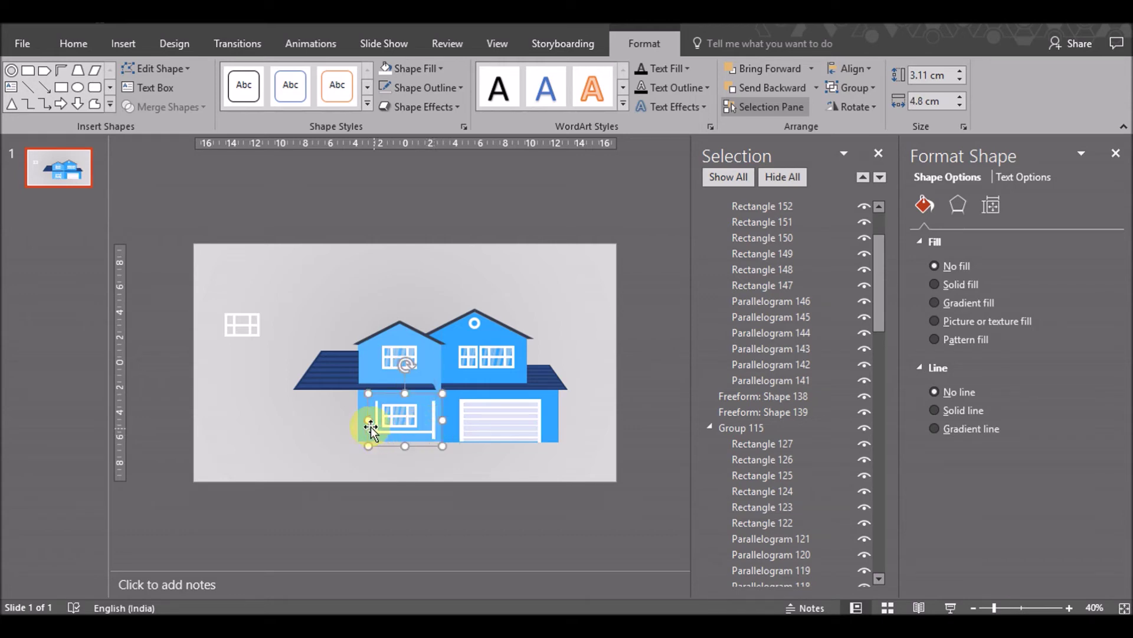
drag(366, 420, 356, 420)
Move the thin white bar onto the bottom edge of the window frame
click(409, 436)
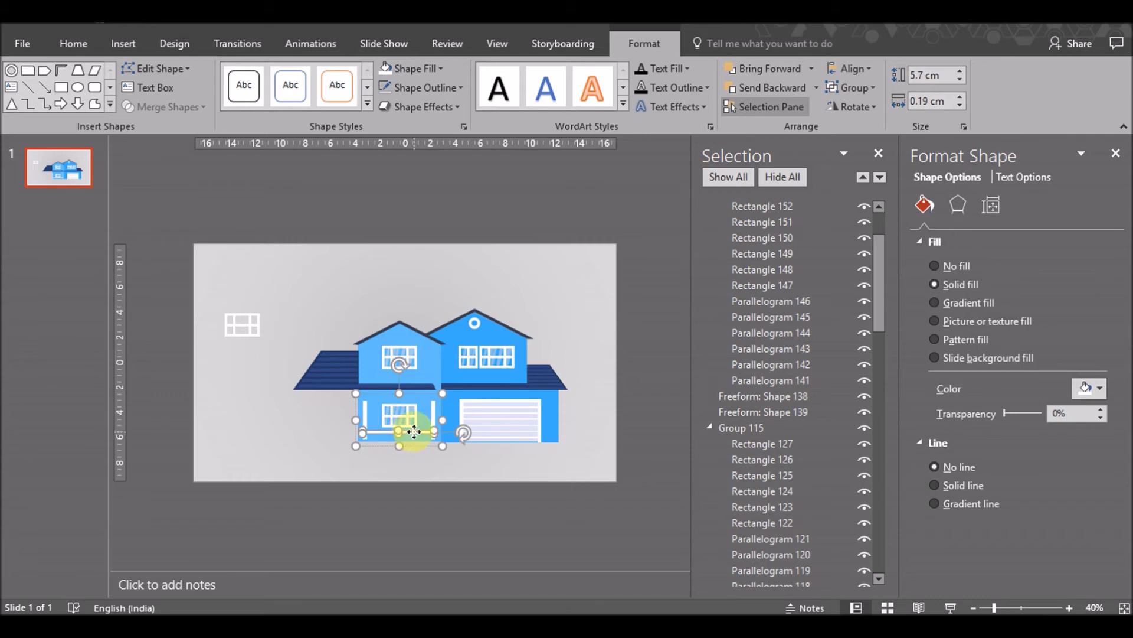
drag(413, 433, 415, 434)
click(439, 511)
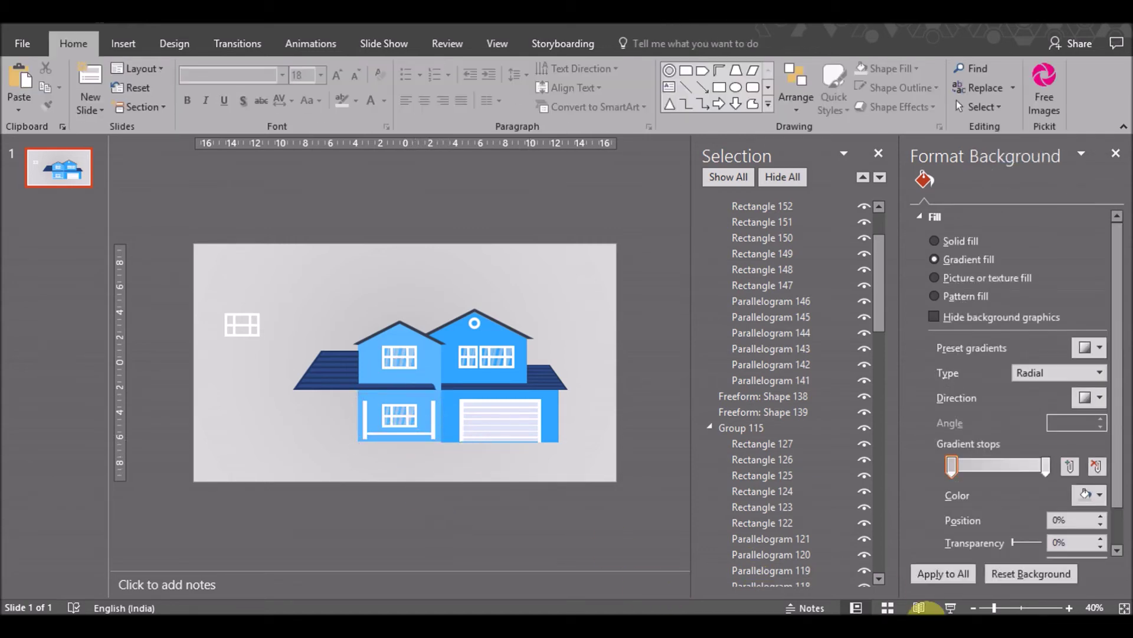
Copy the blue garage wall and move the pasted copy to the house's left side
click(1069, 608)
click(1069, 608)
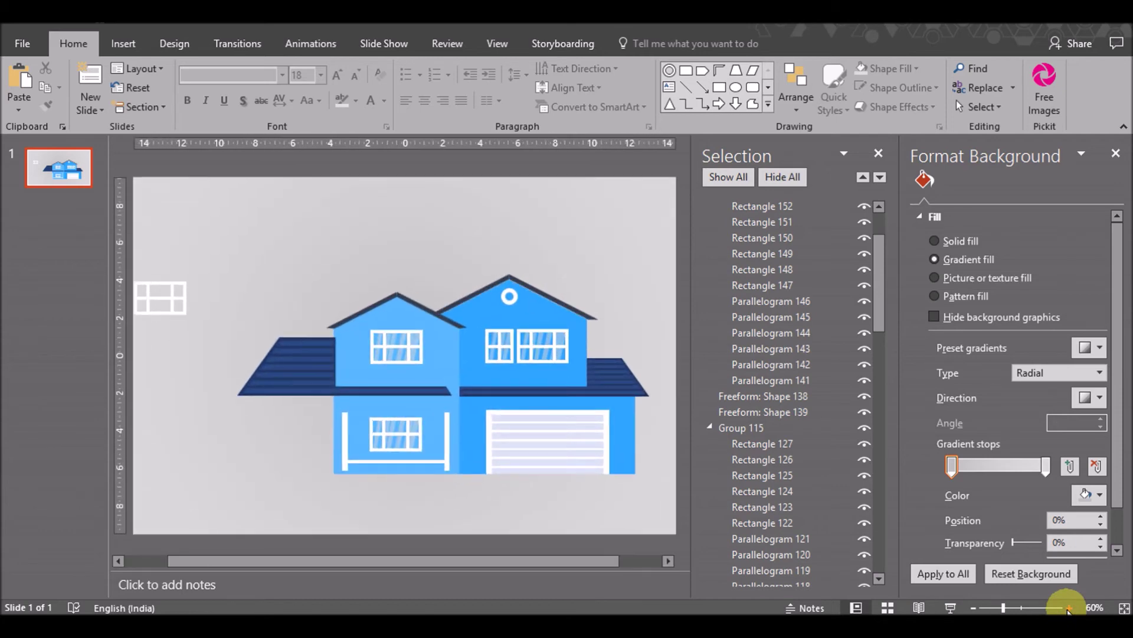
click(1069, 608)
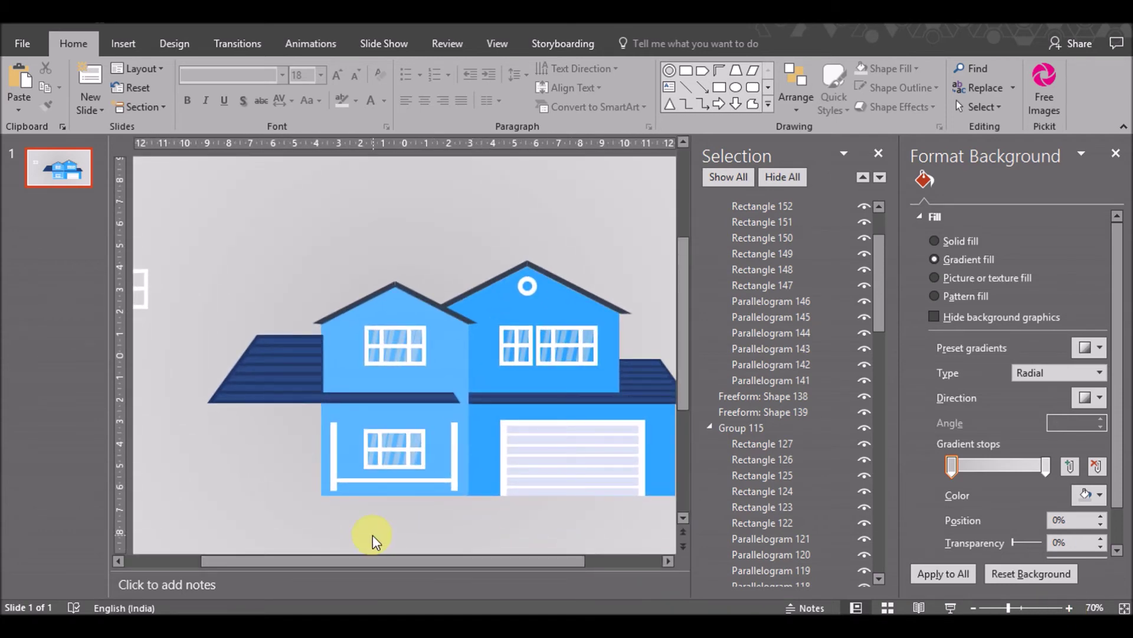
click(125, 47)
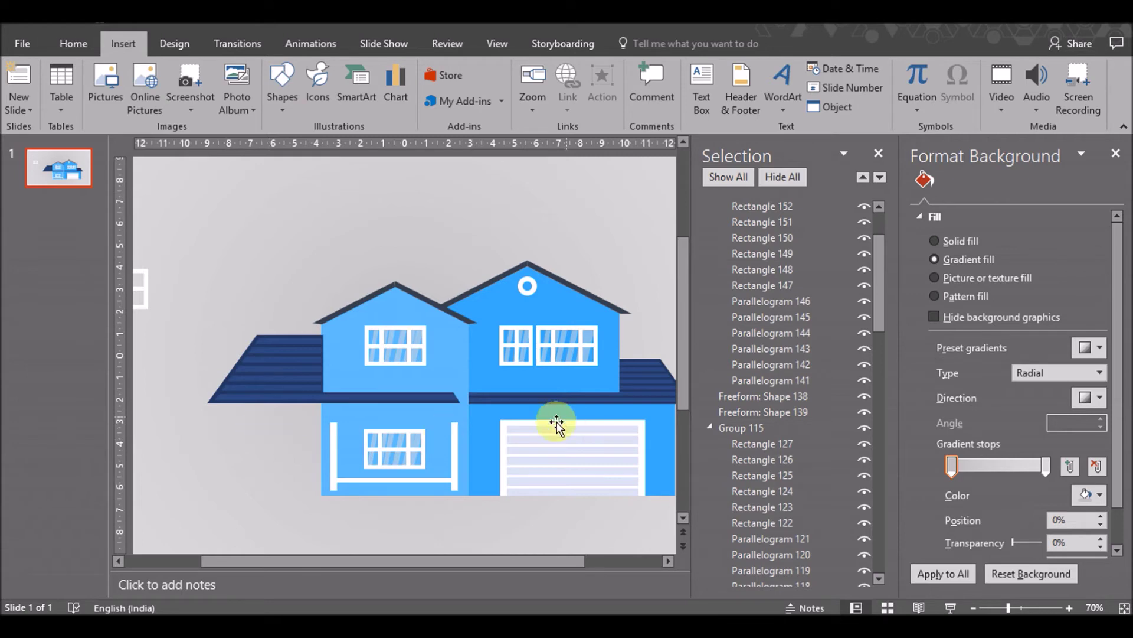
click(495, 418)
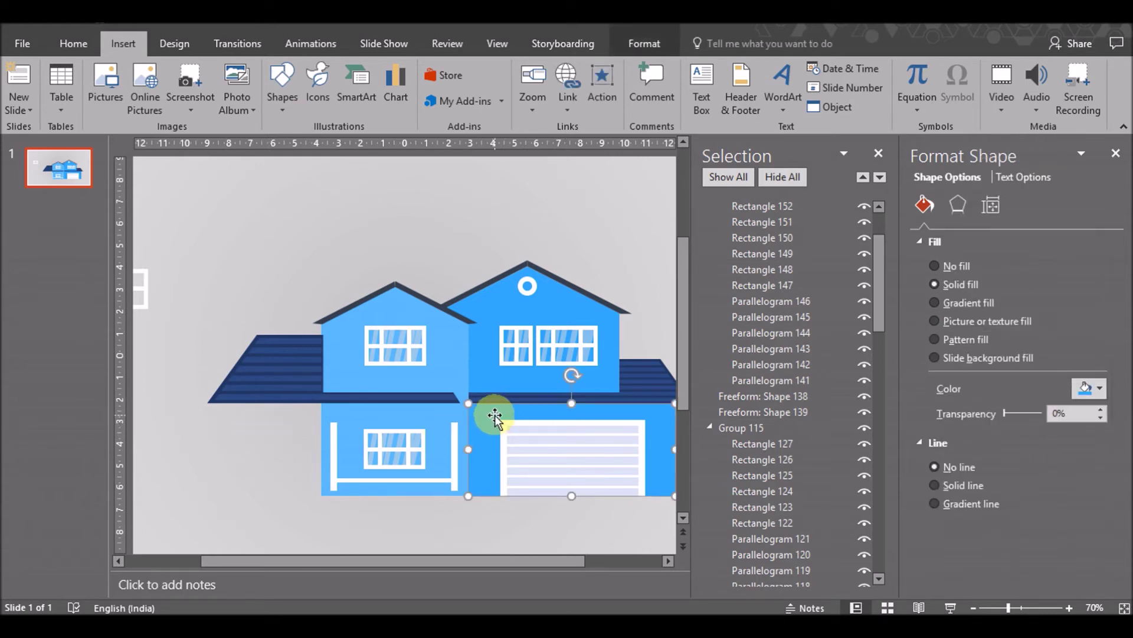
key(ctrl+c)
key(ctrl+v)
drag(536, 445, 285, 445)
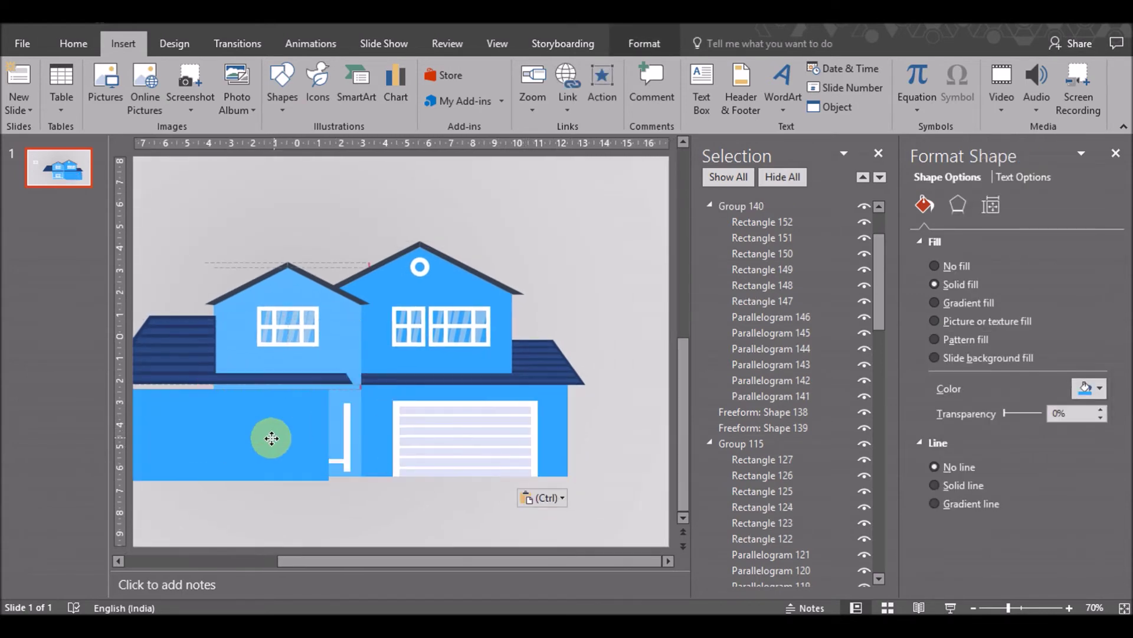
drag(507, 561, 419, 560)
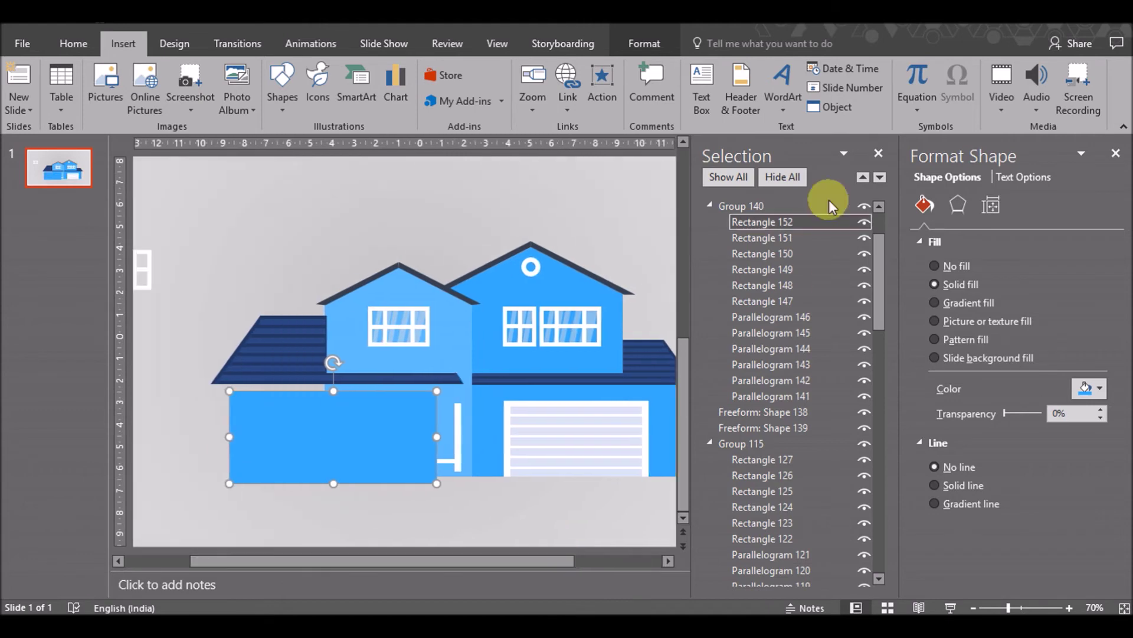
click(878, 154)
drag(425, 413, 402, 410)
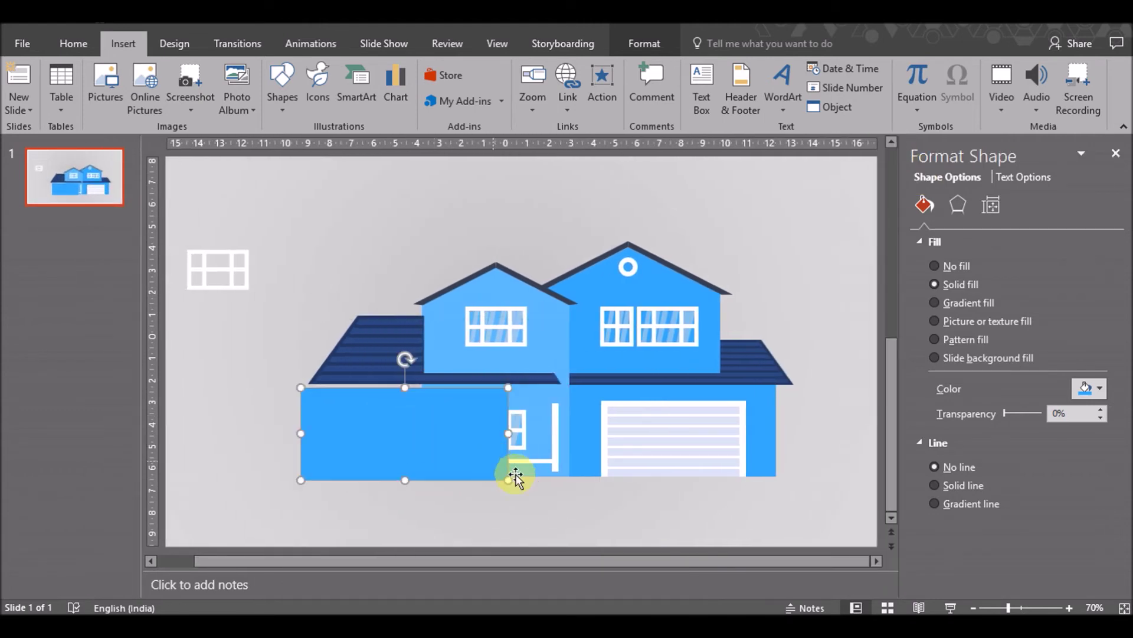
Narrow the copied wall and snap it against the middle wall, level with the garage wall's base
mouse_move(508, 433)
mouse_down()
mouse_move(402, 434)
mouse_move(369, 446)
mouse_up()
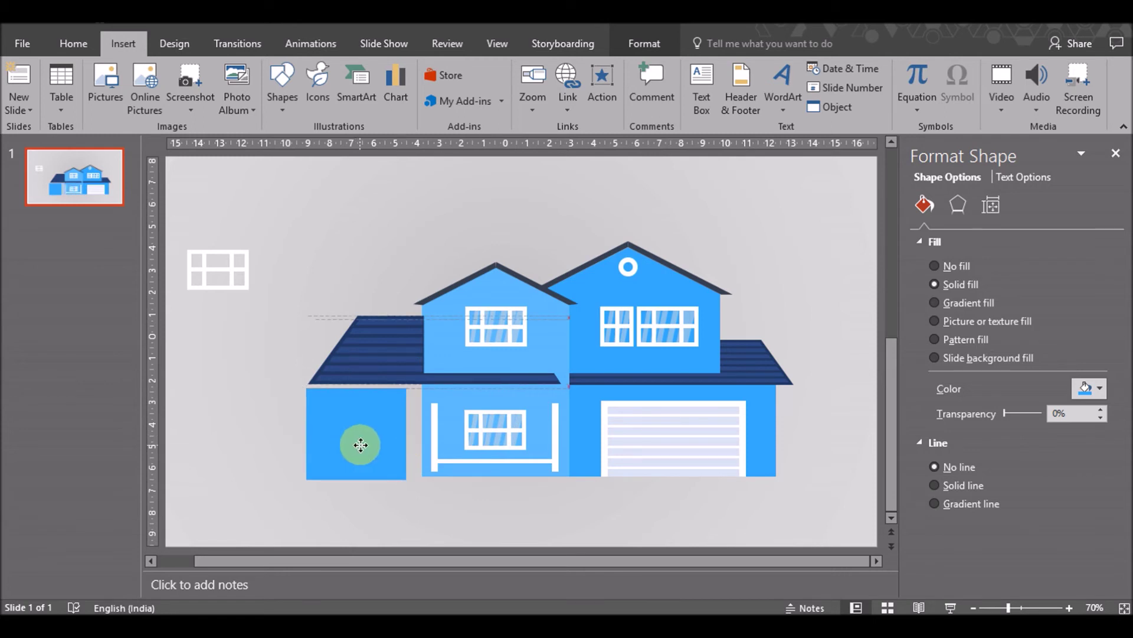
drag(369, 446, 376, 441)
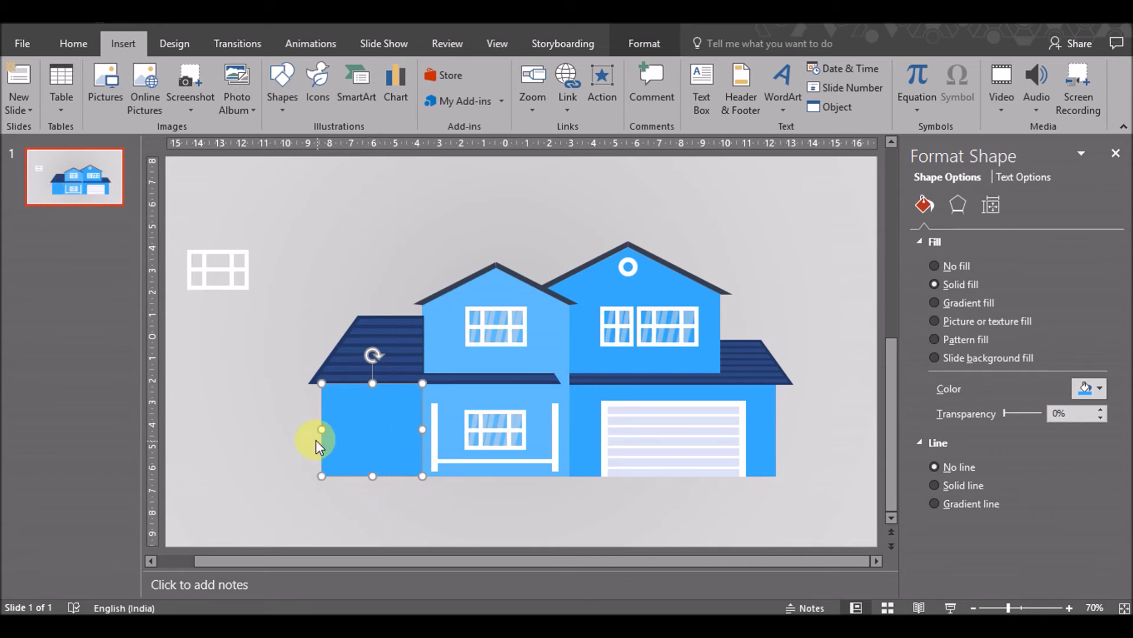
drag(322, 429, 328, 430)
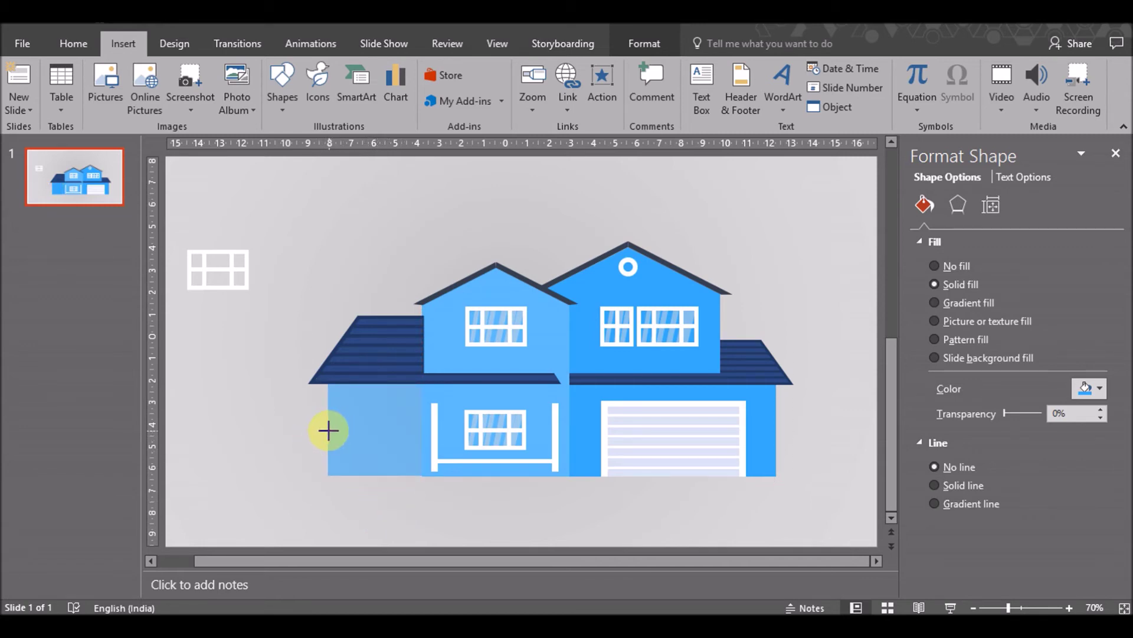
drag(328, 430, 328, 430)
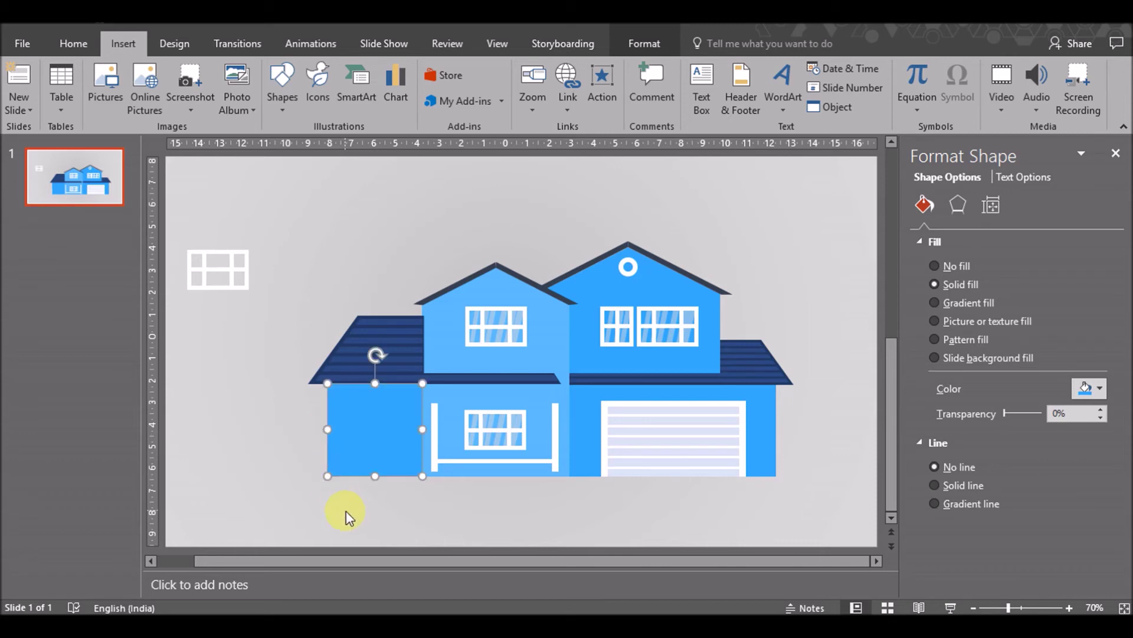
click(354, 506)
click(385, 458)
drag(385, 459, 395, 430)
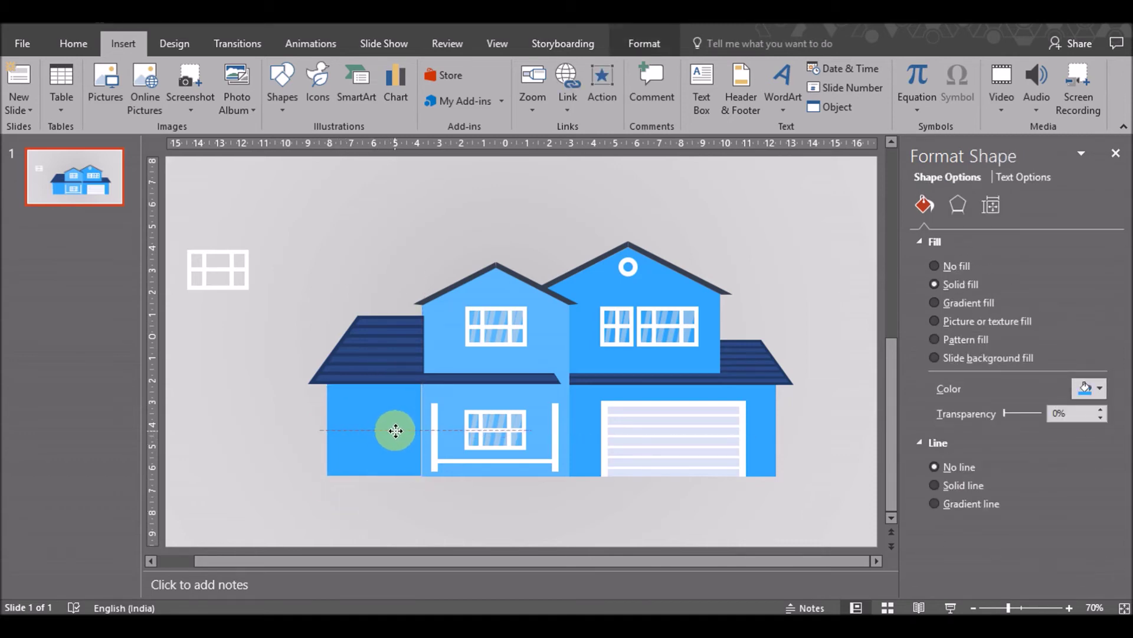
drag(396, 430, 395, 432)
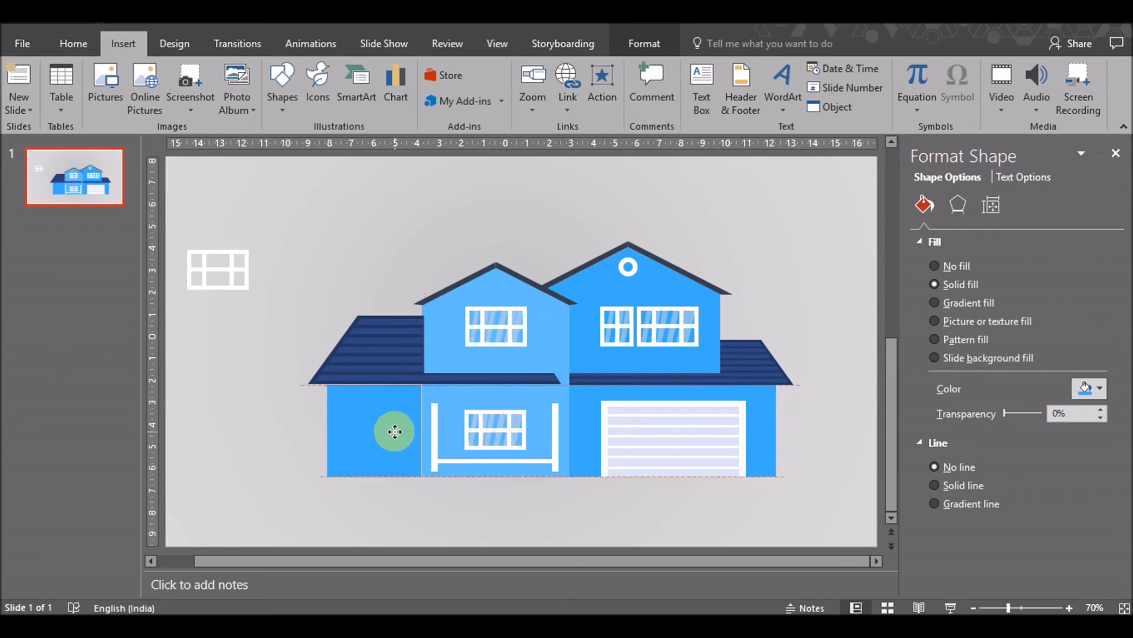
drag(395, 431, 392, 430)
Select the new left wall together with the garage wall
click(366, 491)
click(385, 443)
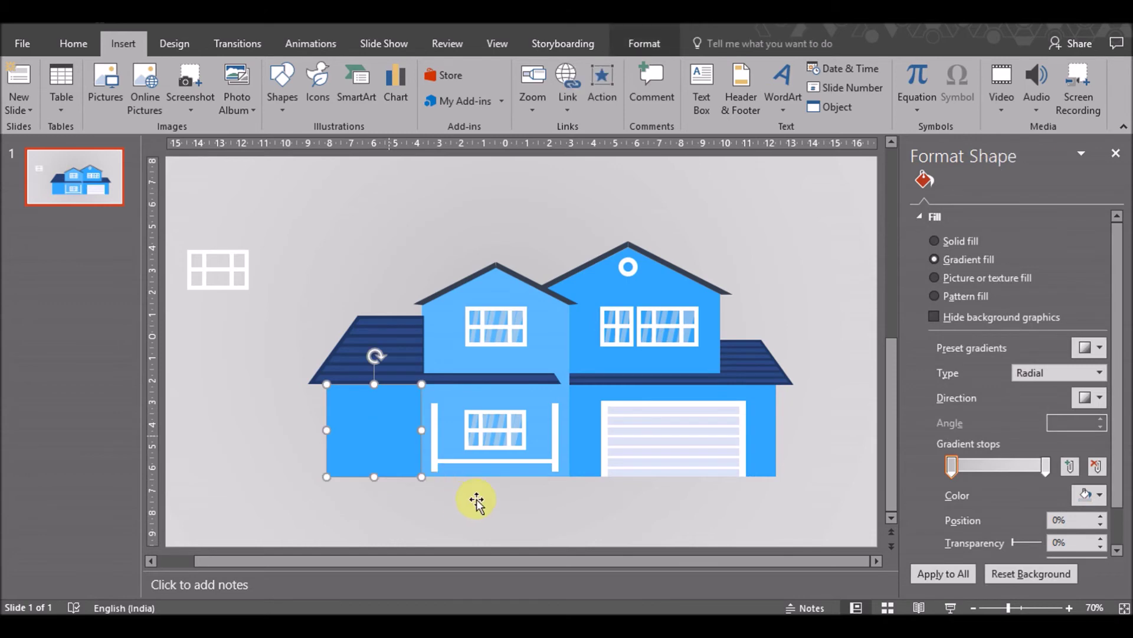
click(477, 504)
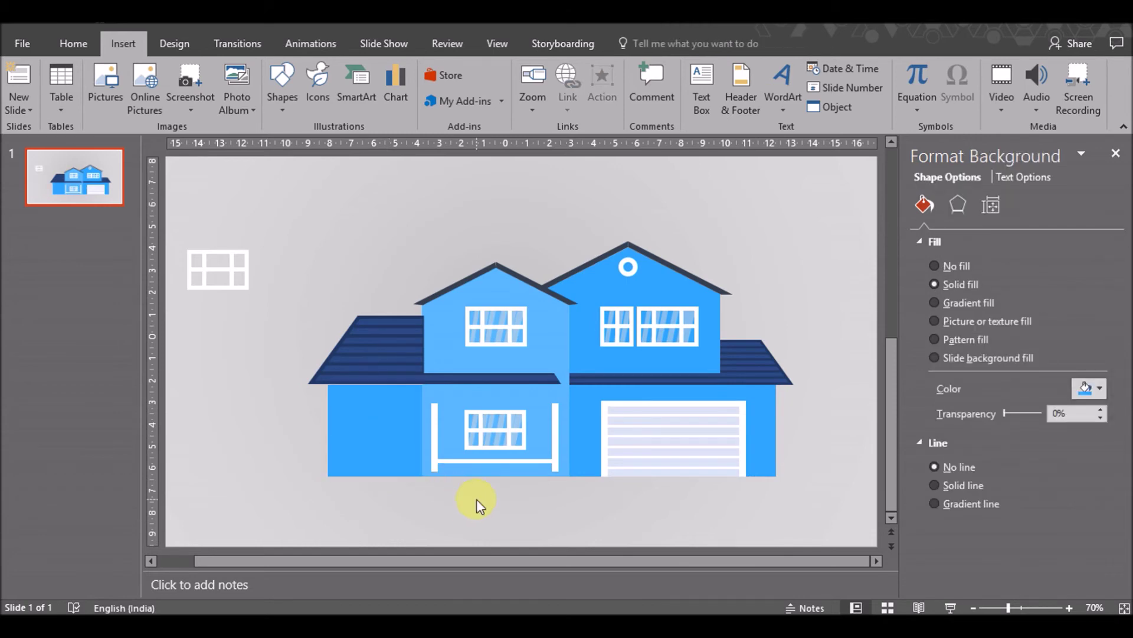
click(396, 409)
shift+click(772, 406)
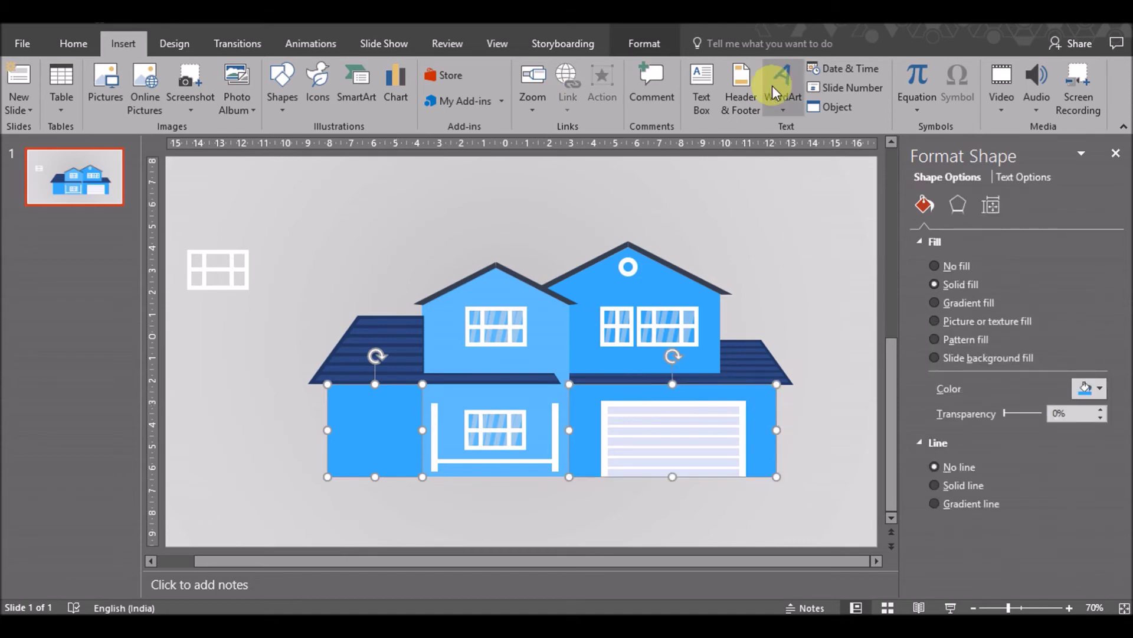
Narrow both walls into vertical bars by stepping down the Format tab Width value
click(655, 44)
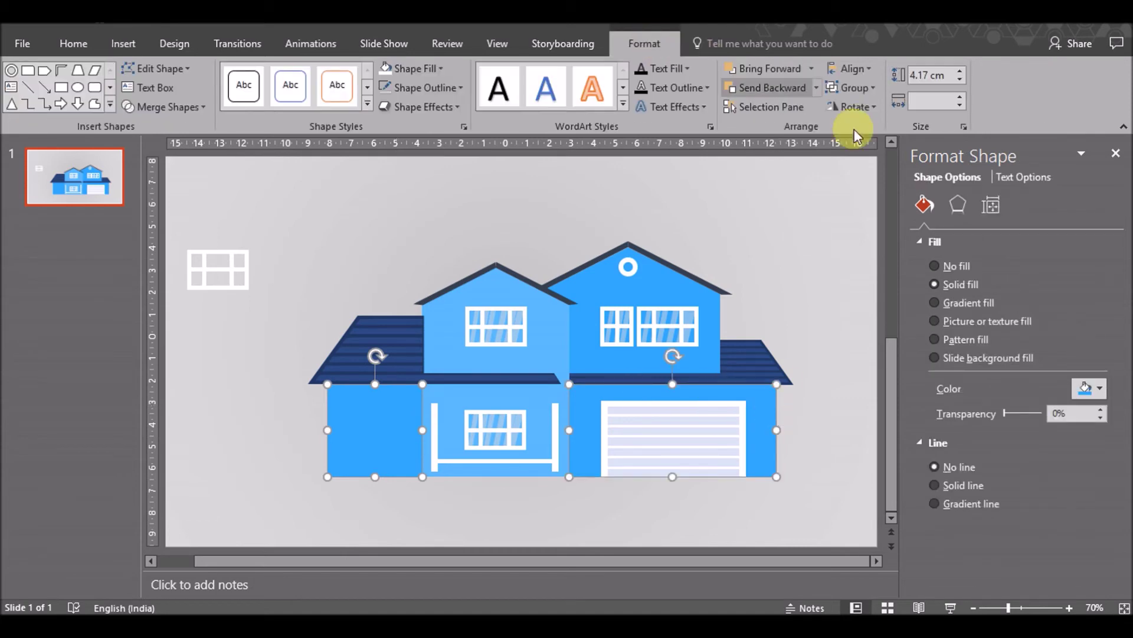
click(960, 101)
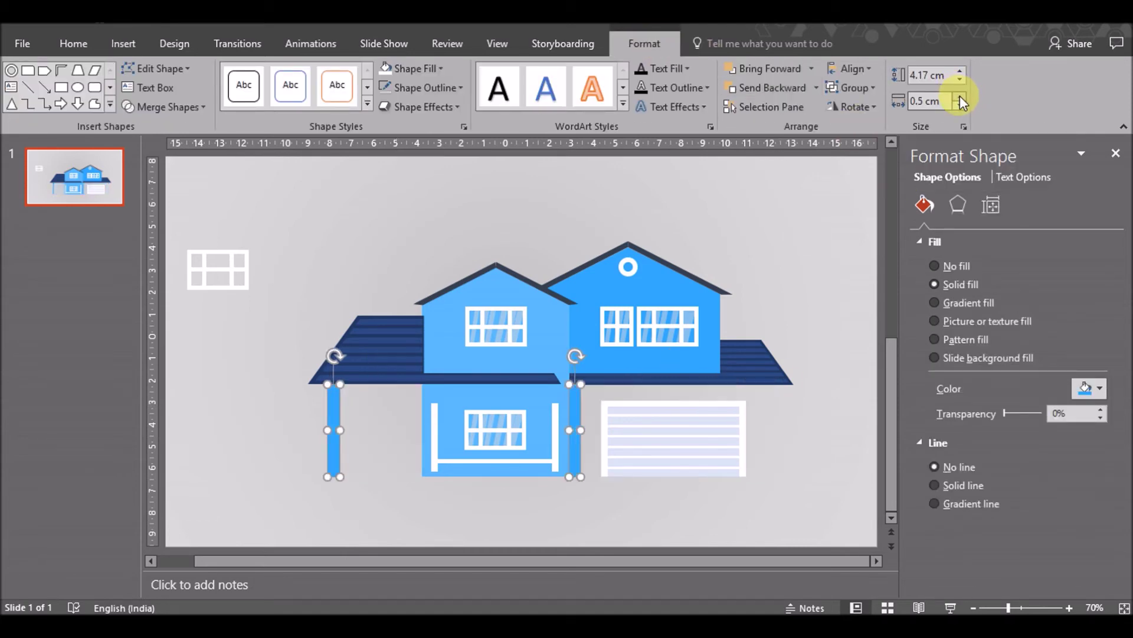
click(960, 102)
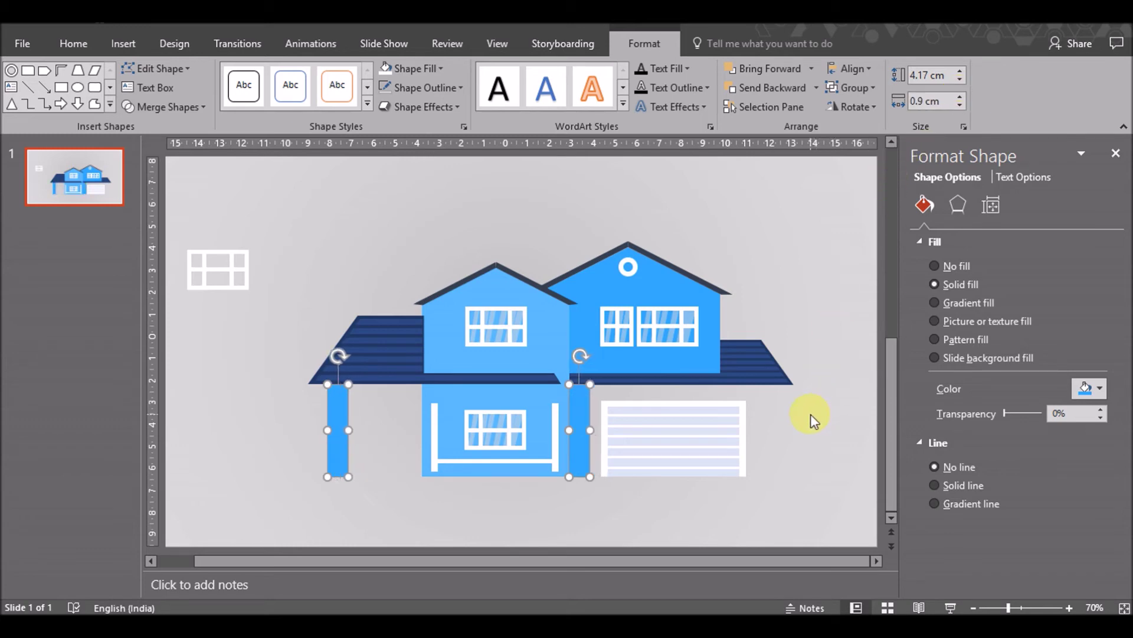
key(shift+Left)
key(shift+Left)
key(shift+Left)
key(shift+Left)
key(shift+Left)
click(785, 475)
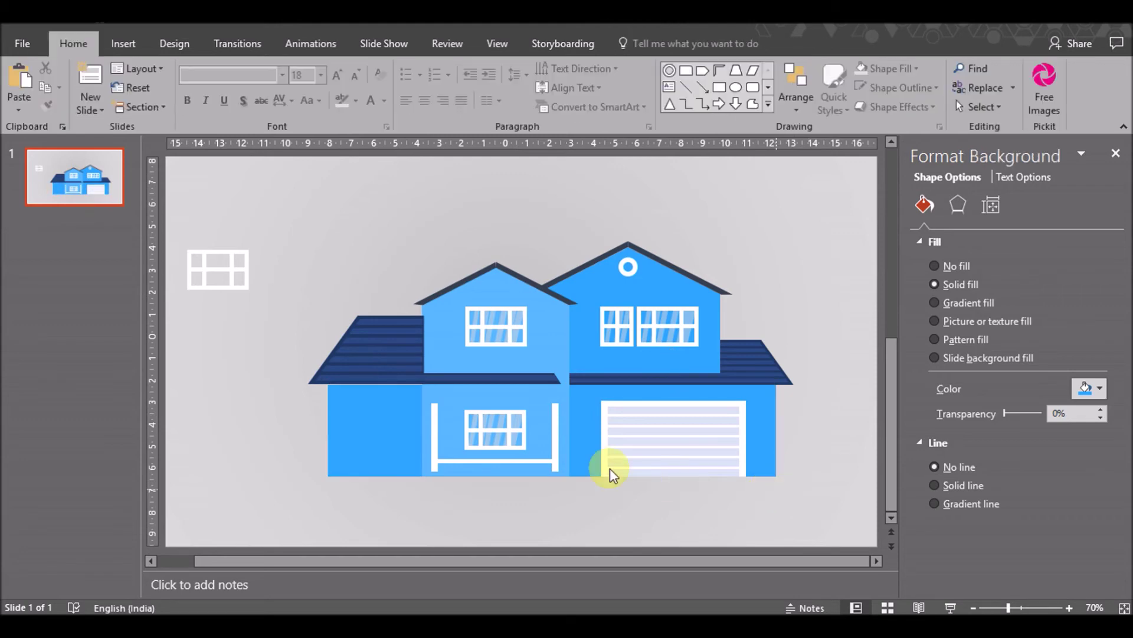
Nudge the left roof shape slightly down, then bring up the Insert shapes gallery
click(387, 372)
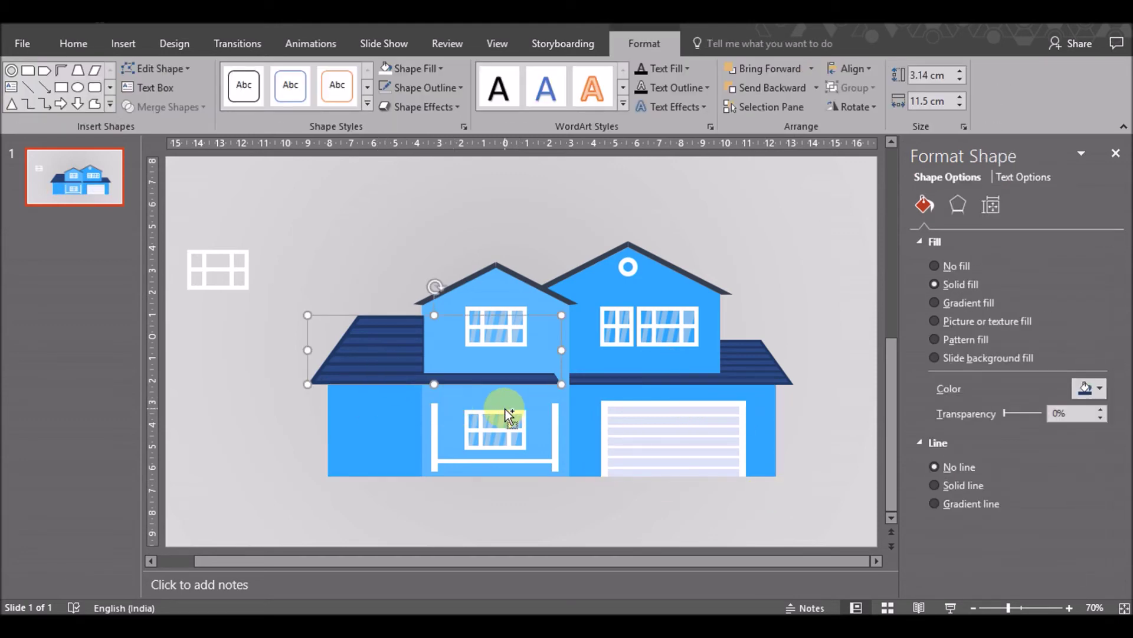
drag(509, 416, 508, 417)
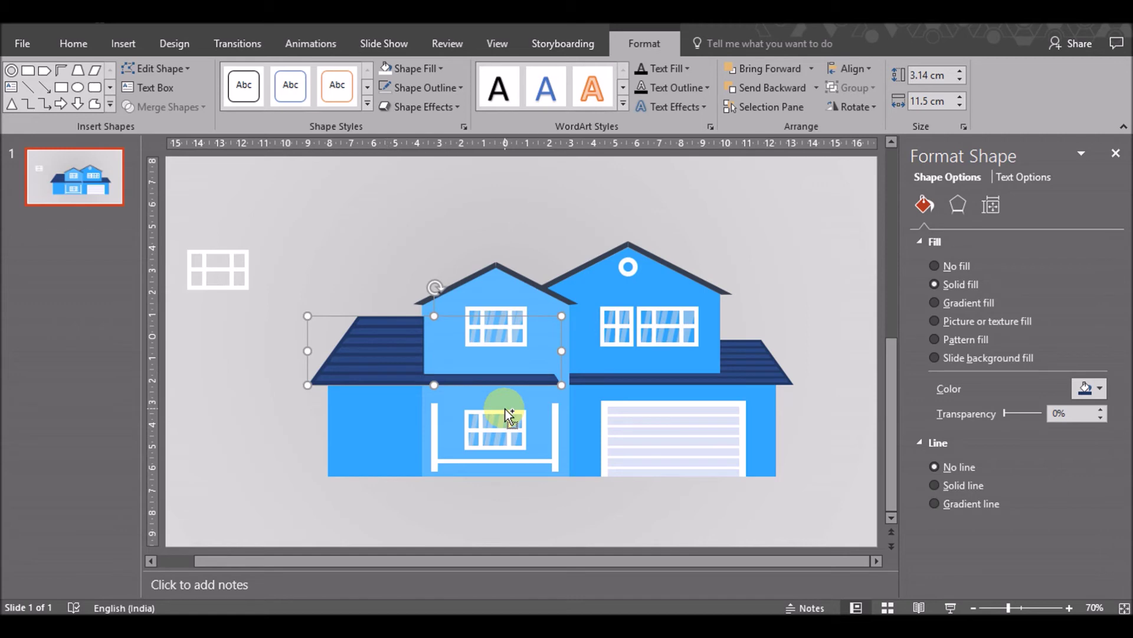
click(271, 410)
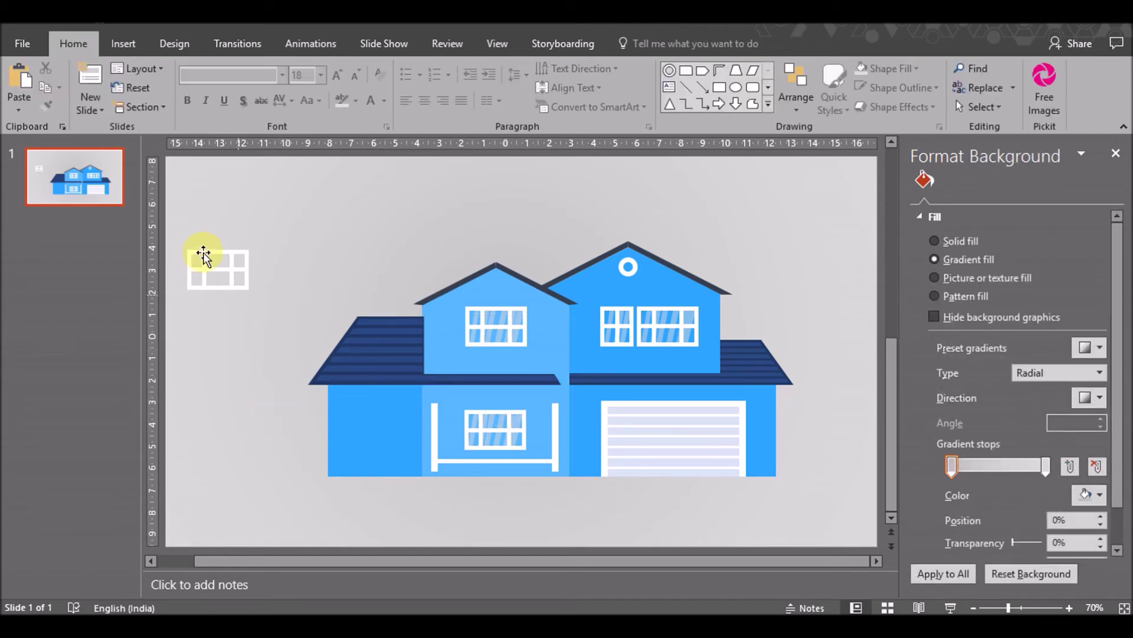
click(127, 43)
click(282, 88)
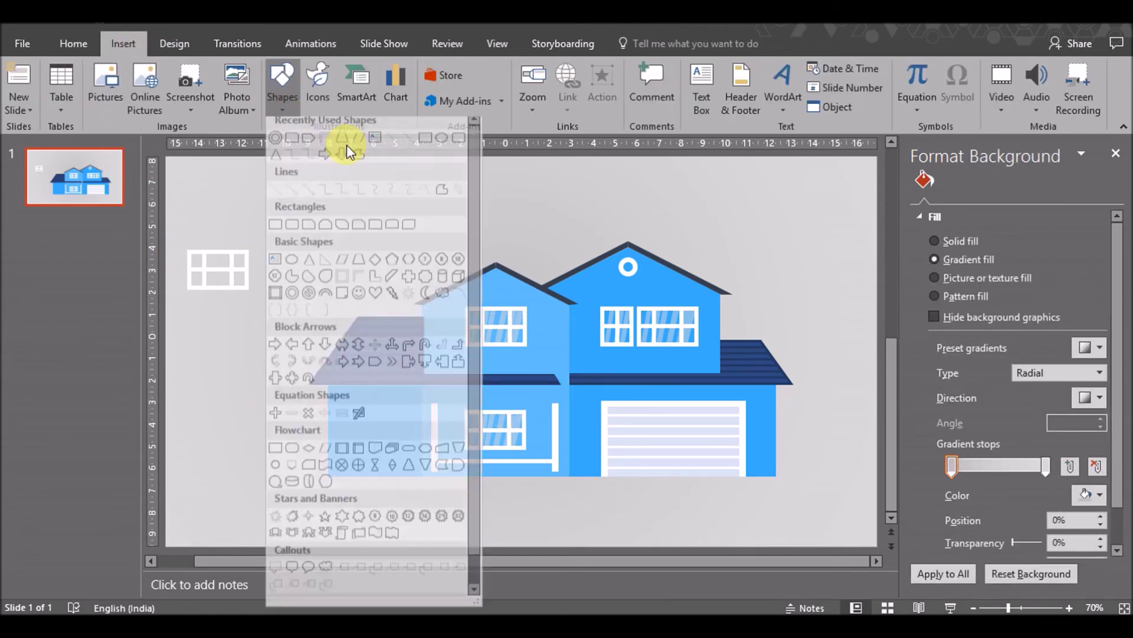
Draw a thin outline-free rectangle bar beneath the house
click(291, 231)
drag(330, 498, 571, 500)
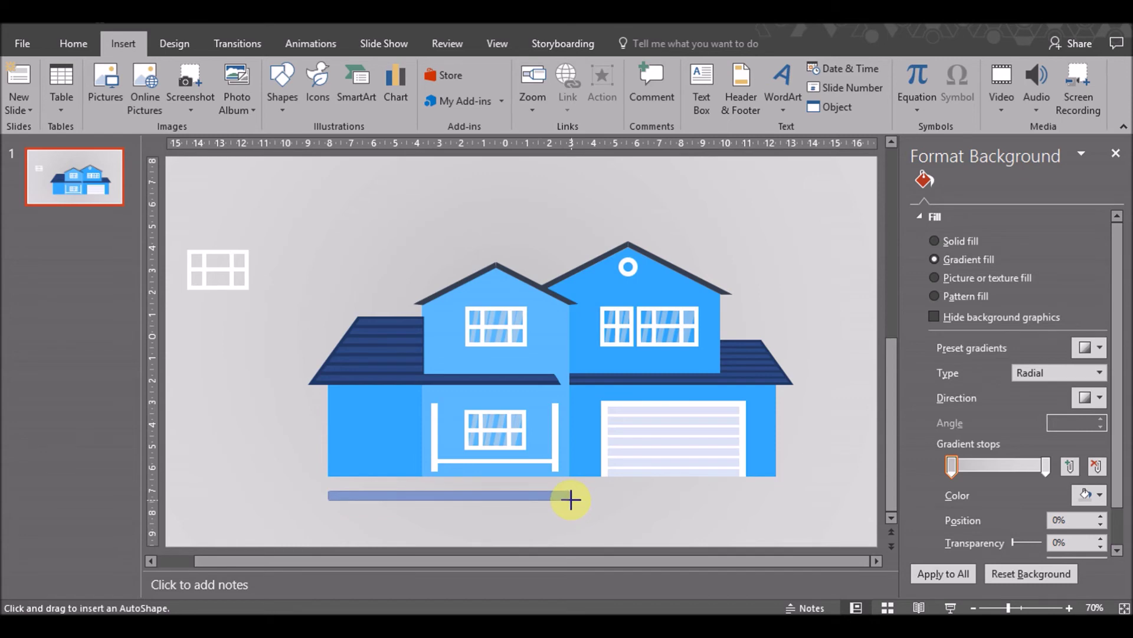
drag(571, 499, 570, 499)
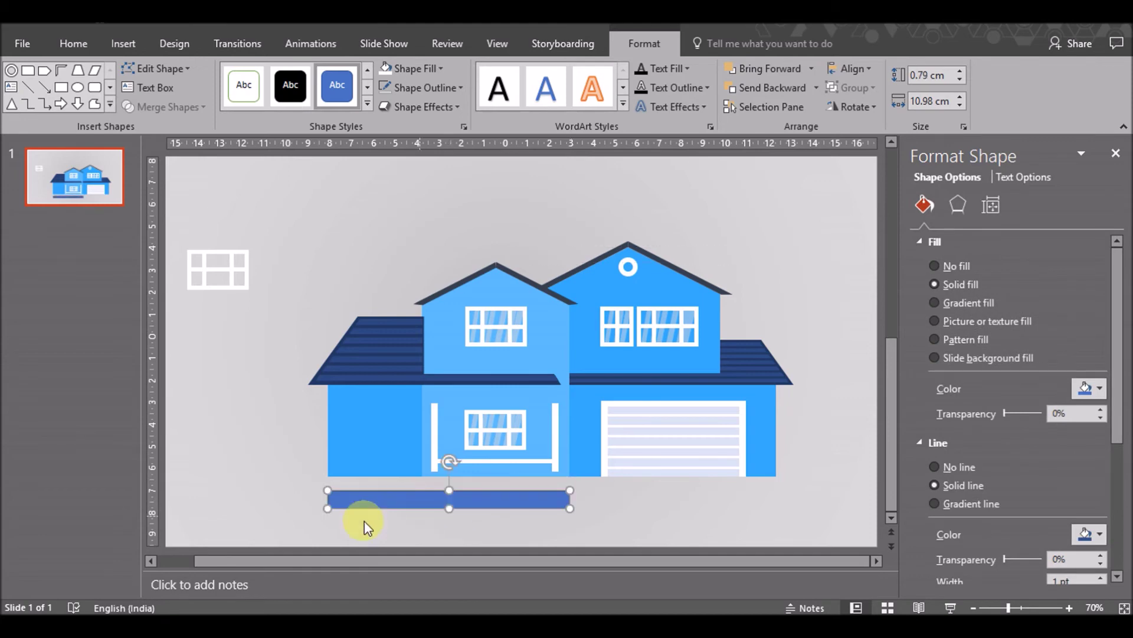
drag(450, 500, 448, 516)
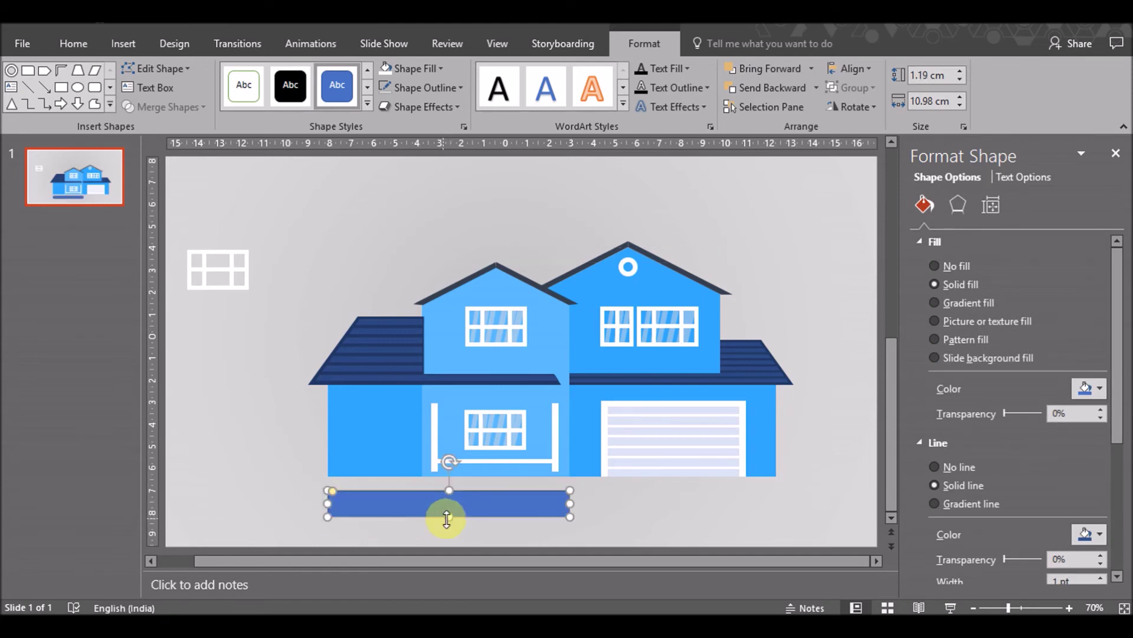
drag(330, 490, 336, 494)
drag(450, 519, 451, 506)
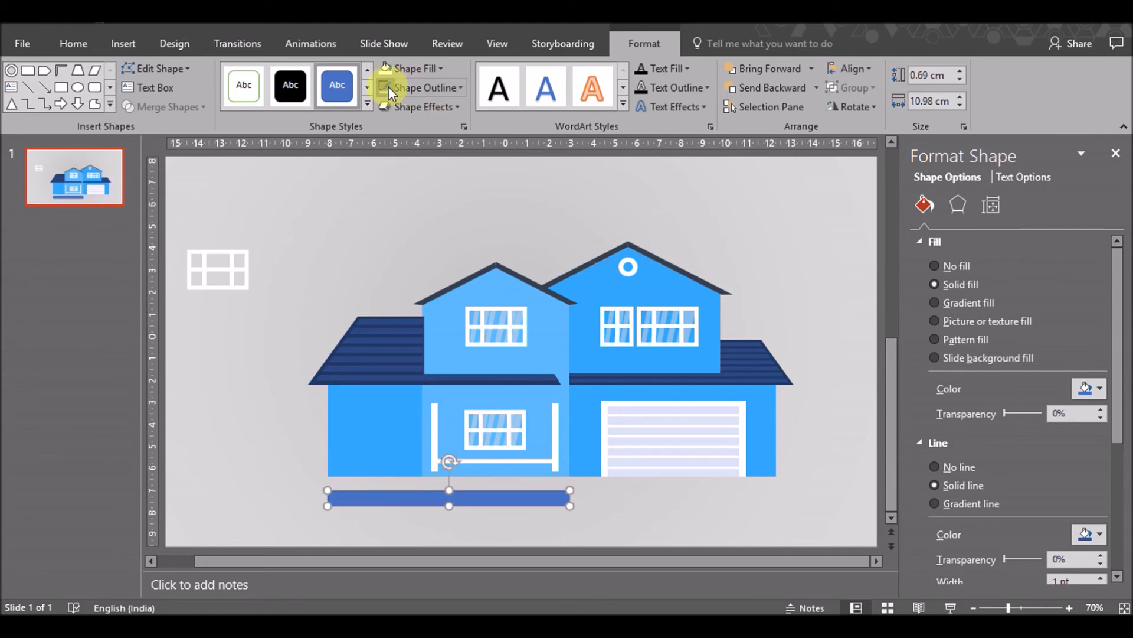
click(388, 87)
click(614, 501)
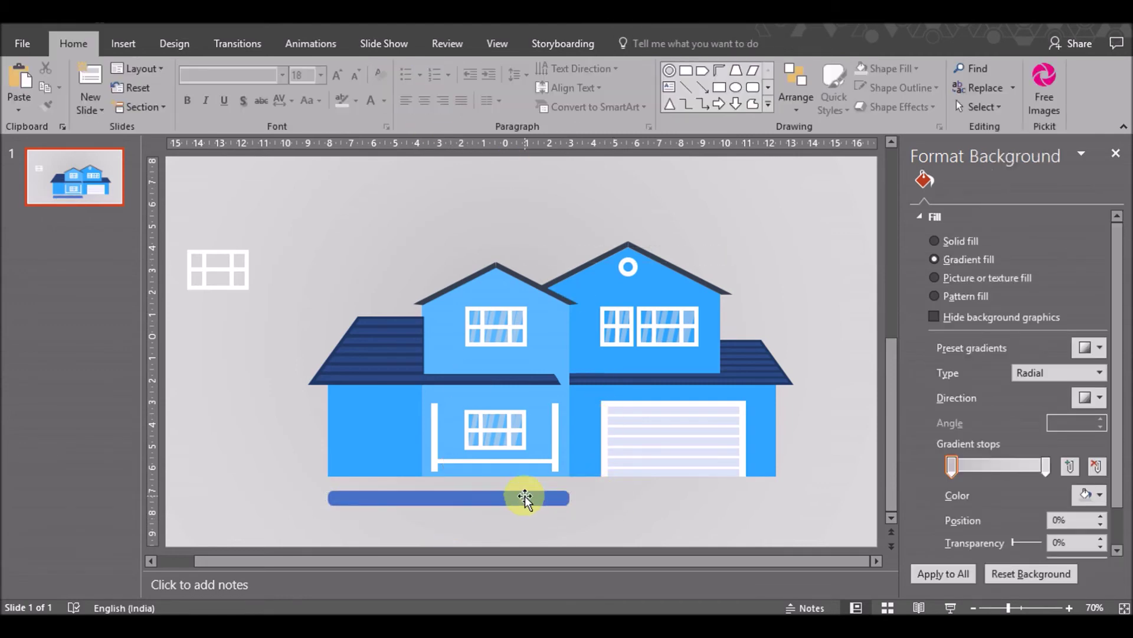
Draw a rounded rectangle over the bar and Subtract it, leaving a thin line
click(476, 501)
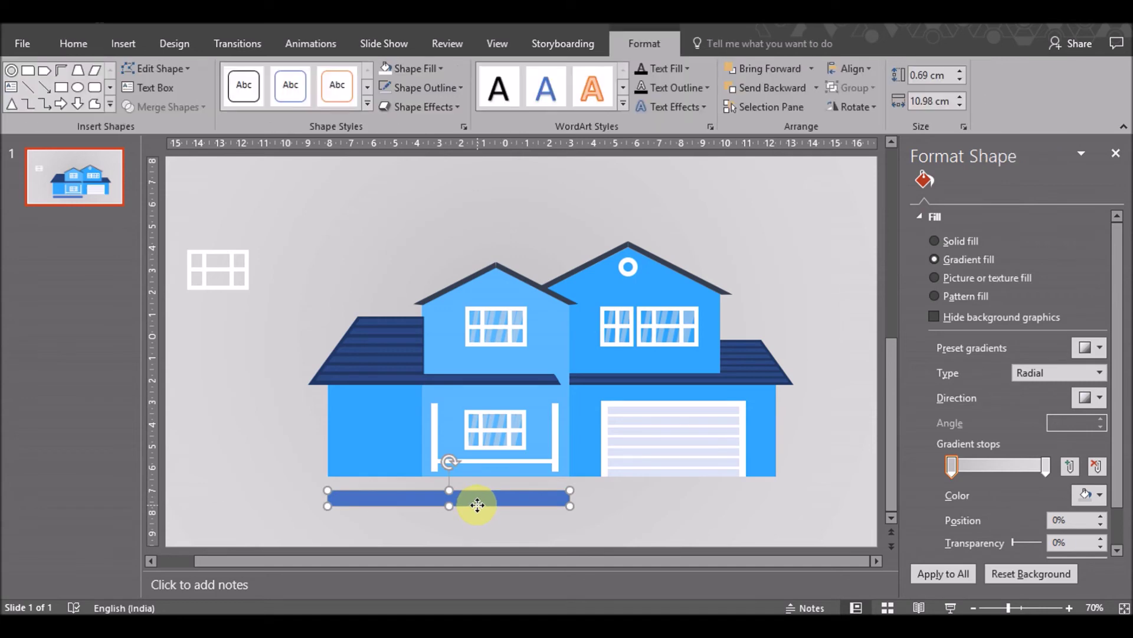
click(122, 44)
click(282, 89)
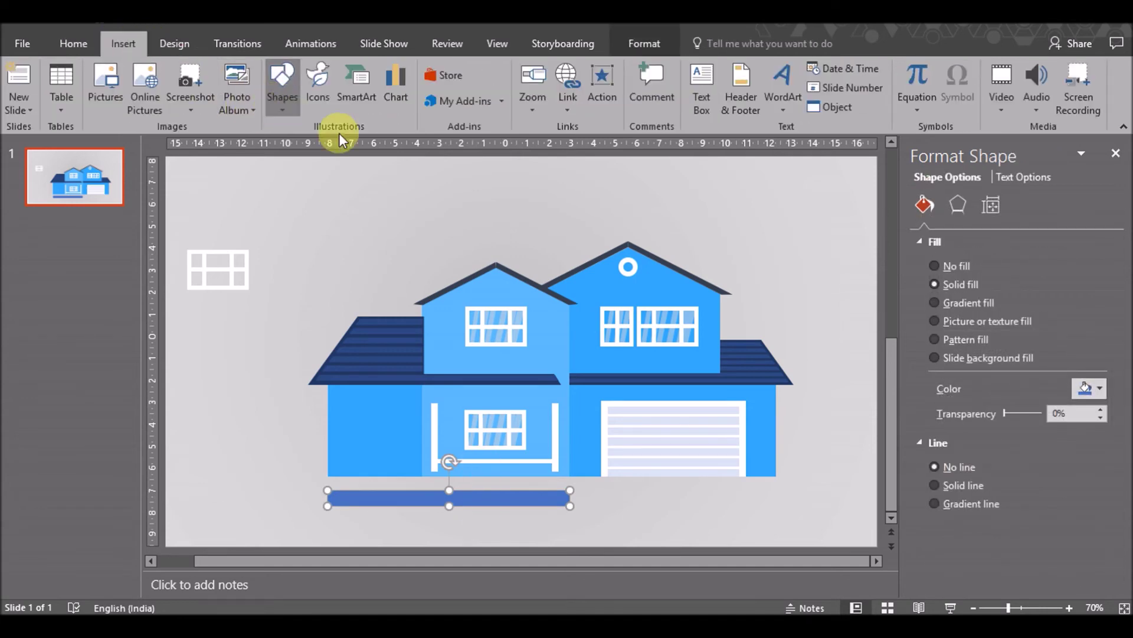
click(293, 146)
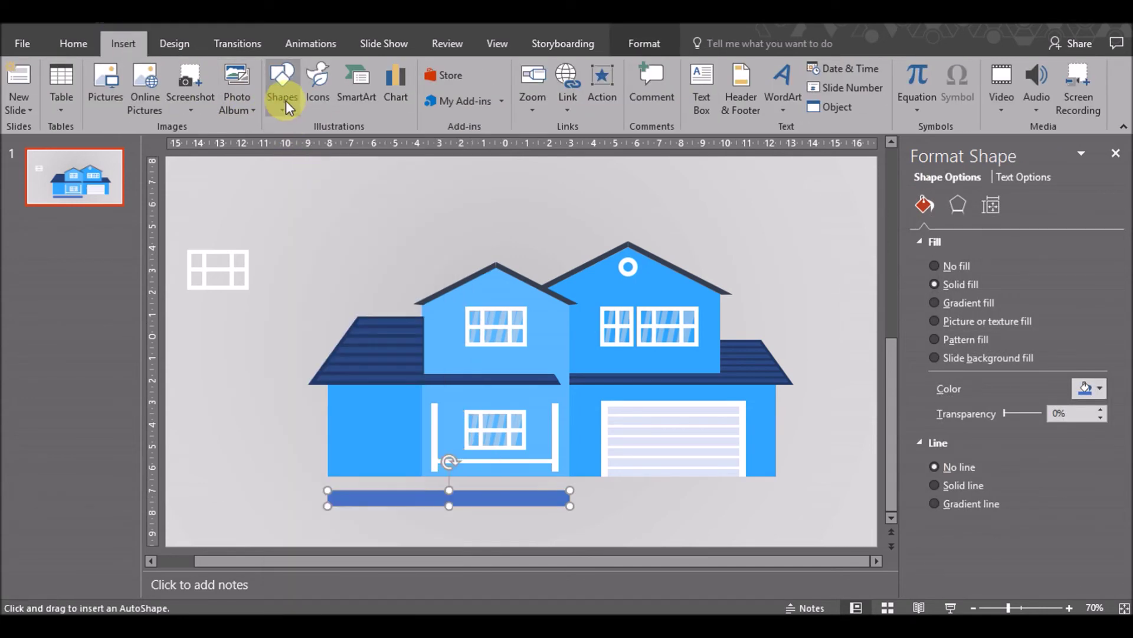
click(283, 90)
click(289, 232)
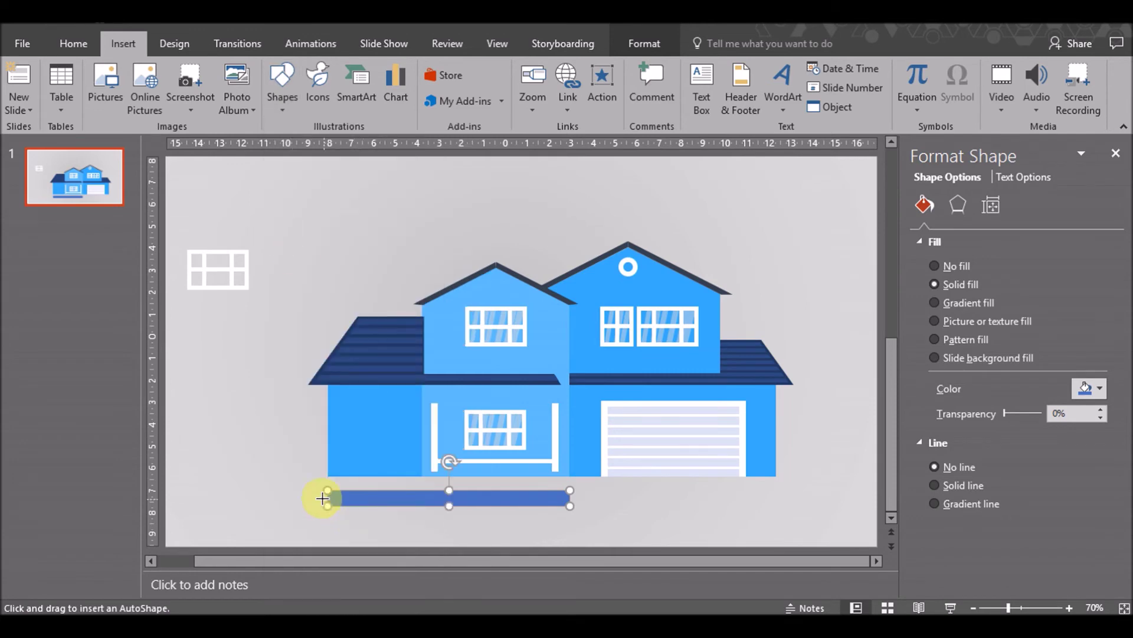
drag(316, 485, 586, 499)
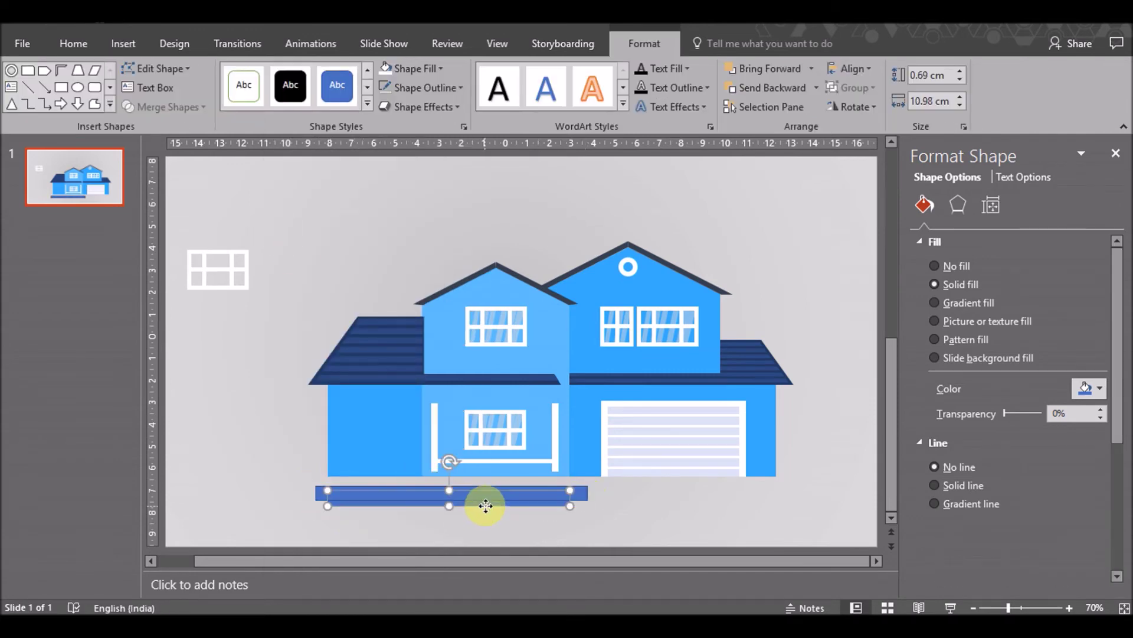
shift+click(583, 499)
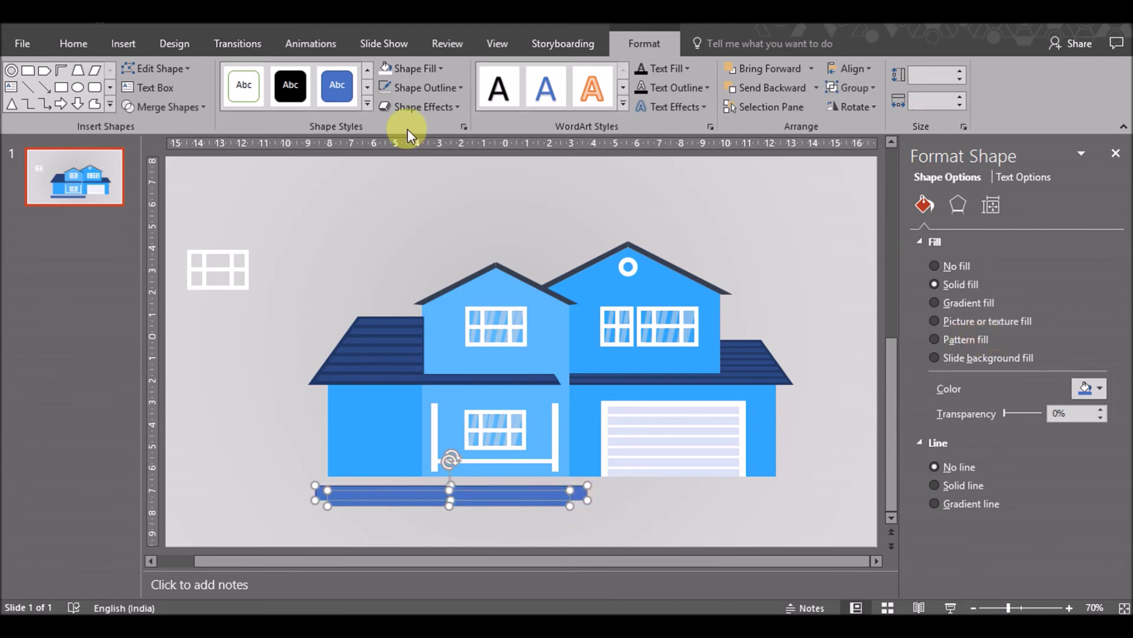
click(189, 111)
click(161, 199)
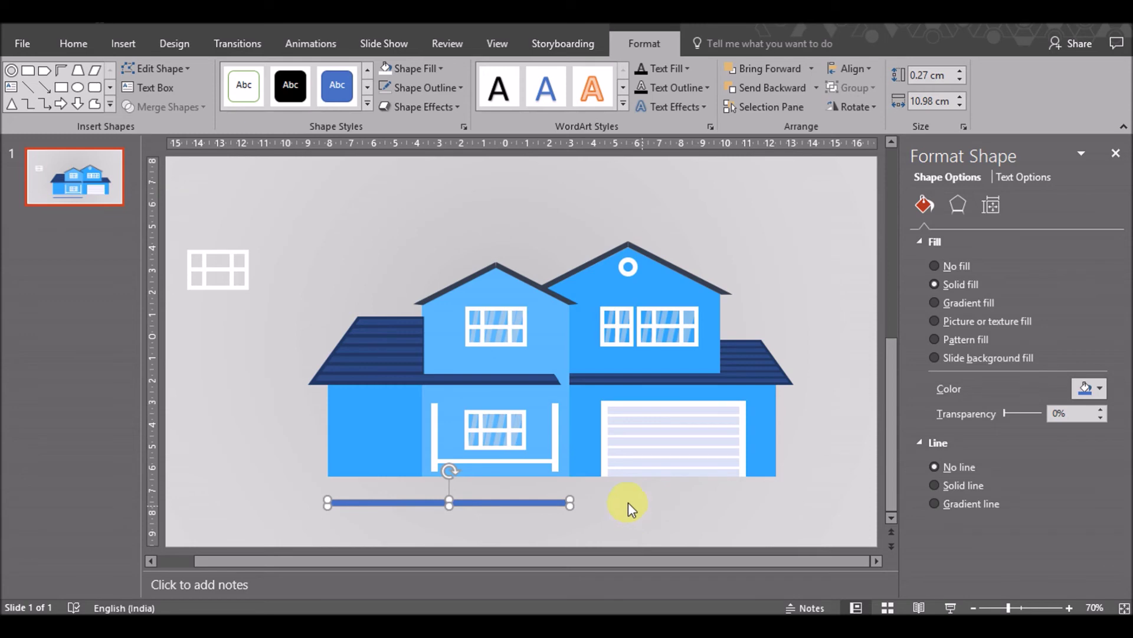
Duplicate the thin line, flip it vertically, and stack it on the original
key(ctrl+c)
key(ctrl+v)
click(843, 110)
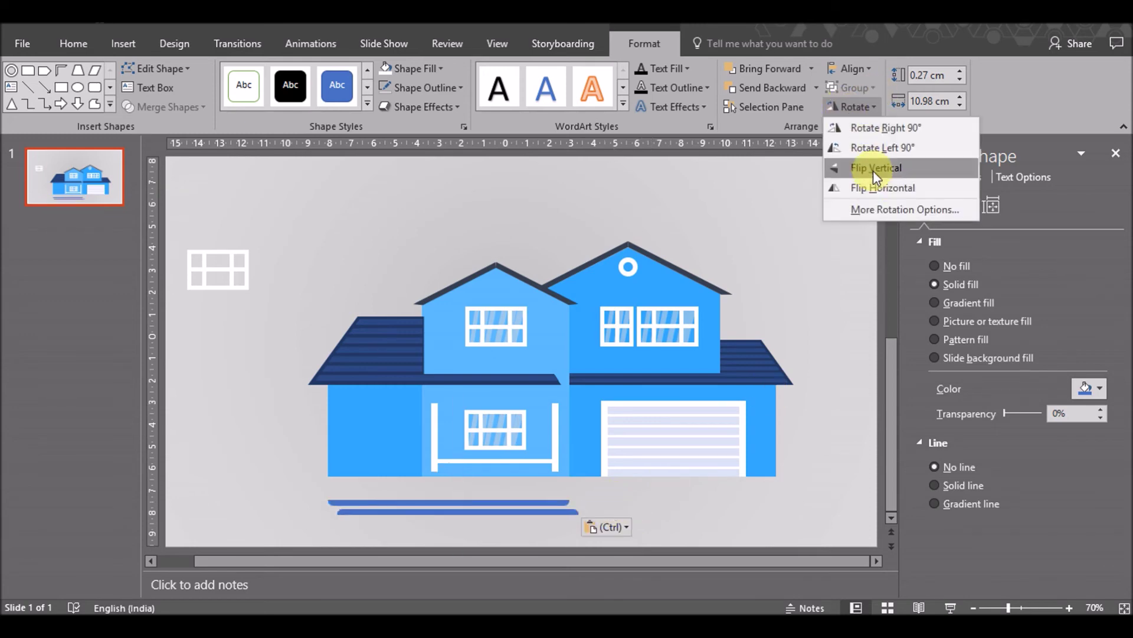
click(873, 171)
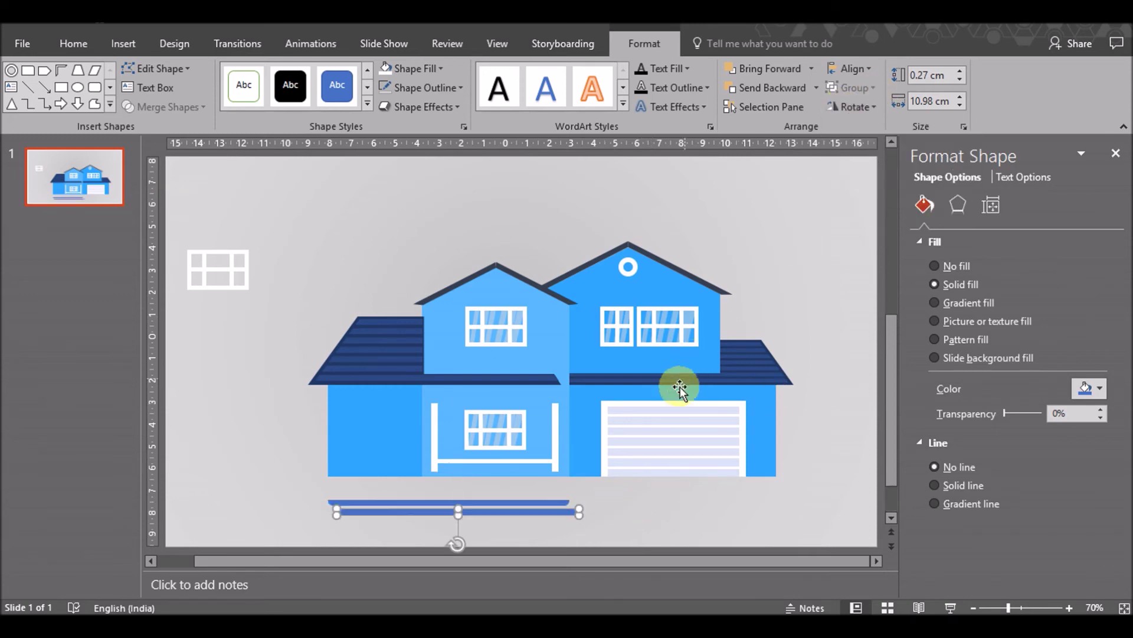
drag(536, 509, 526, 493)
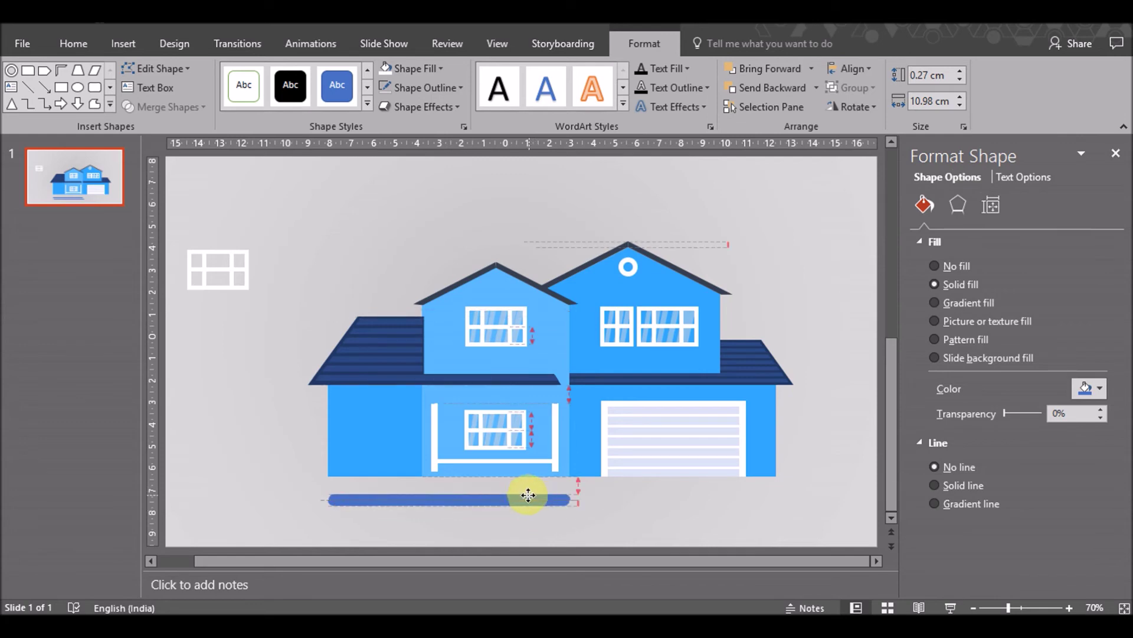
drag(527, 493, 527, 494)
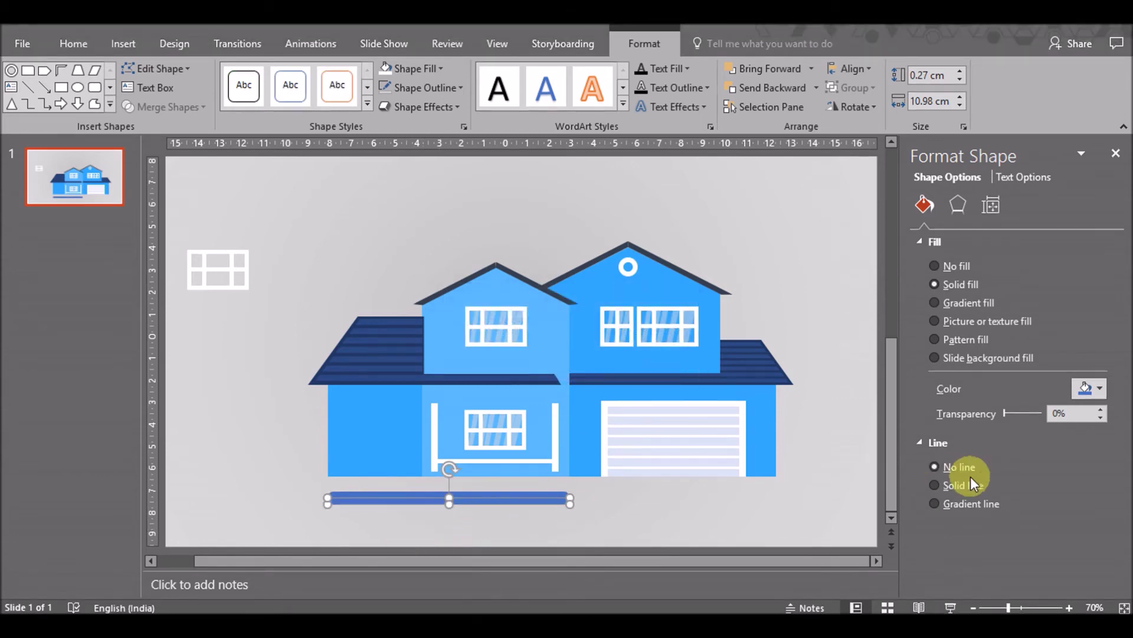
click(1093, 391)
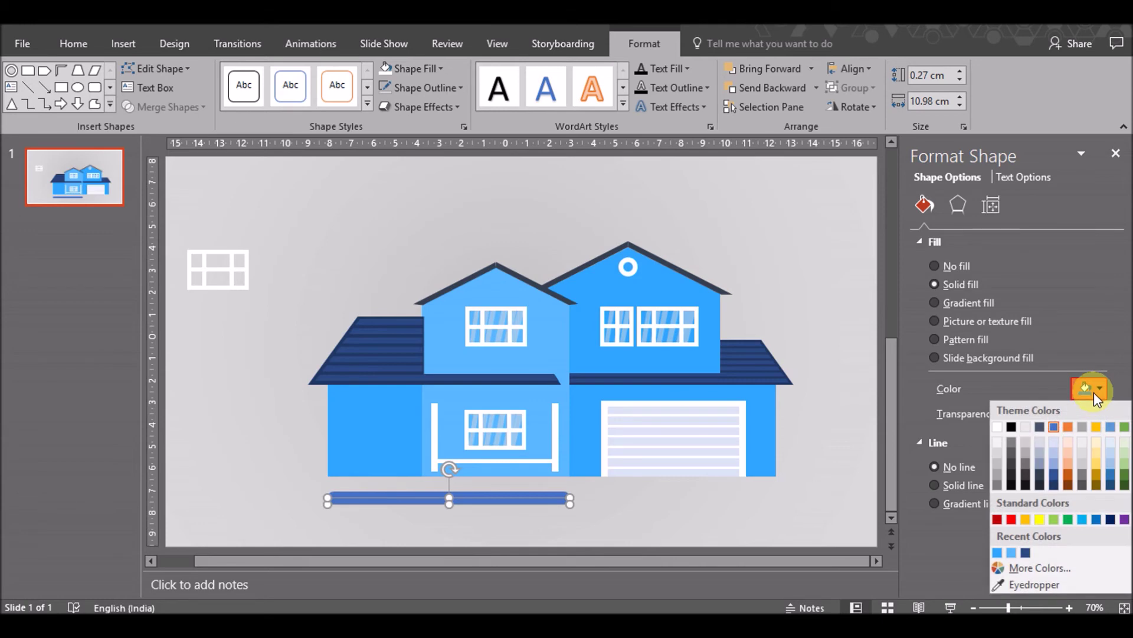
Fill the lower line dark grey and the upper line light grey
click(1025, 481)
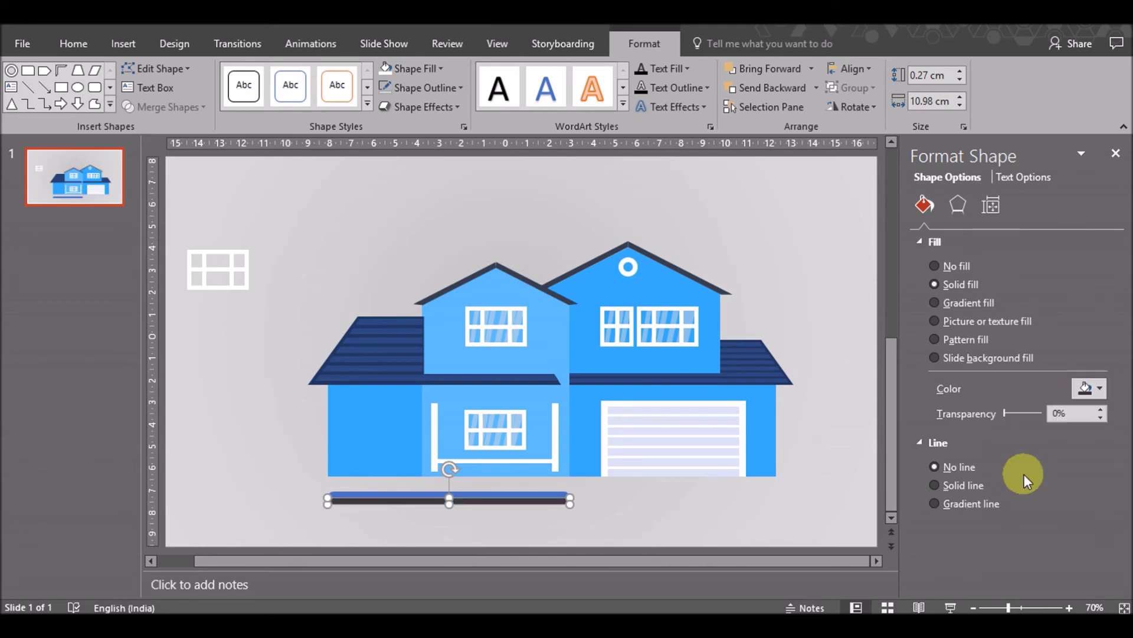
click(519, 494)
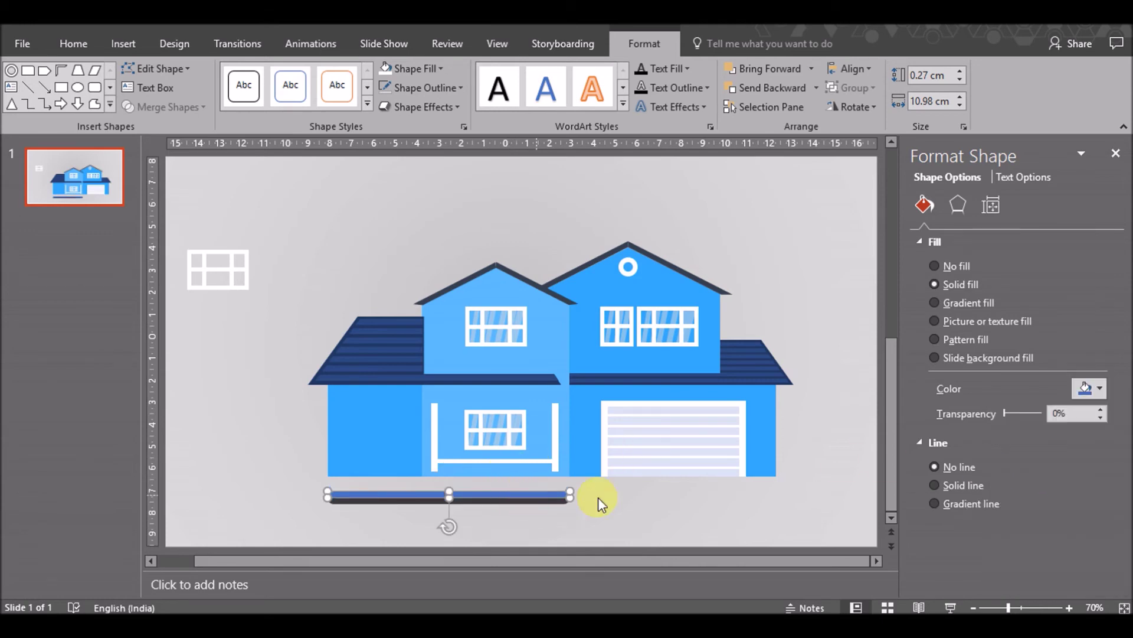
click(1086, 388)
click(1029, 454)
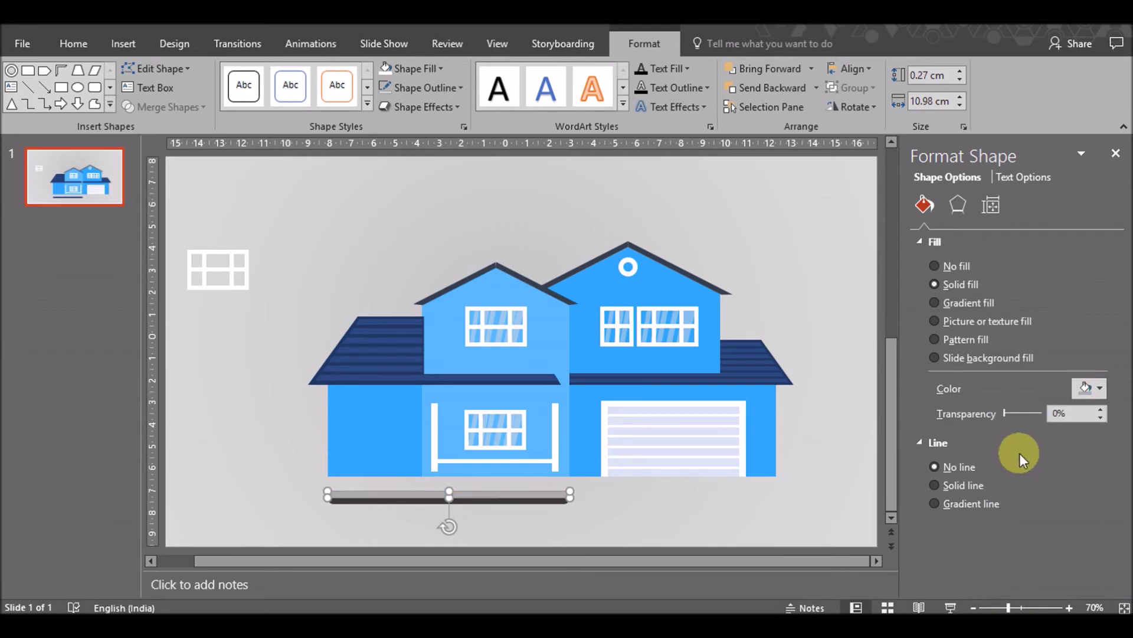
Give the upper line a linear grey preset gradient at a 90° angle
click(962, 302)
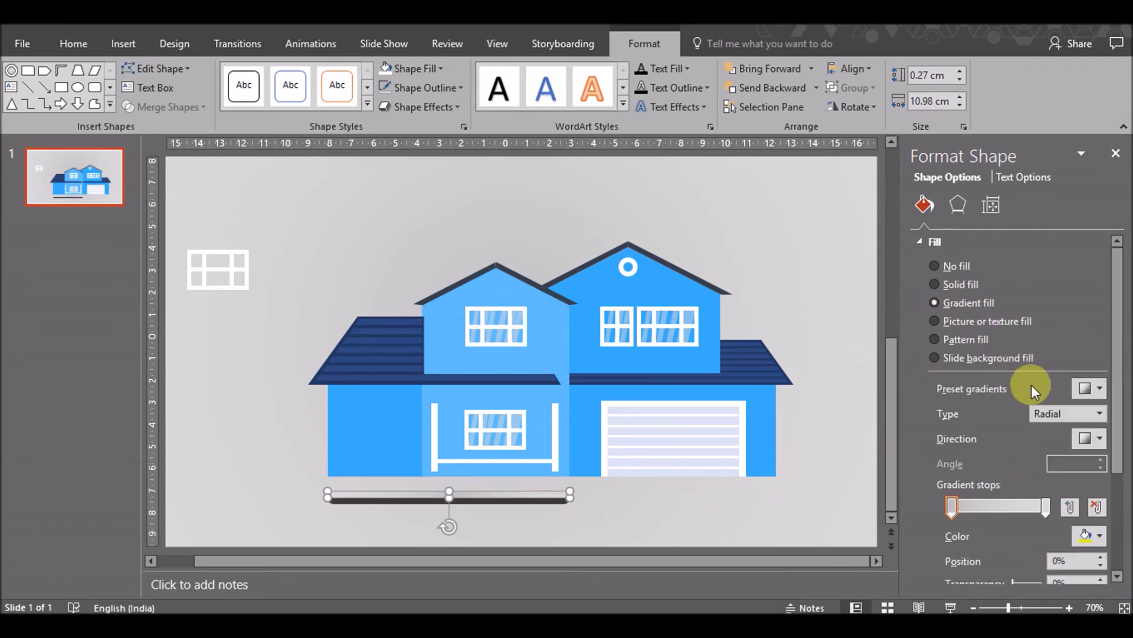
click(1099, 414)
click(1068, 431)
click(1099, 389)
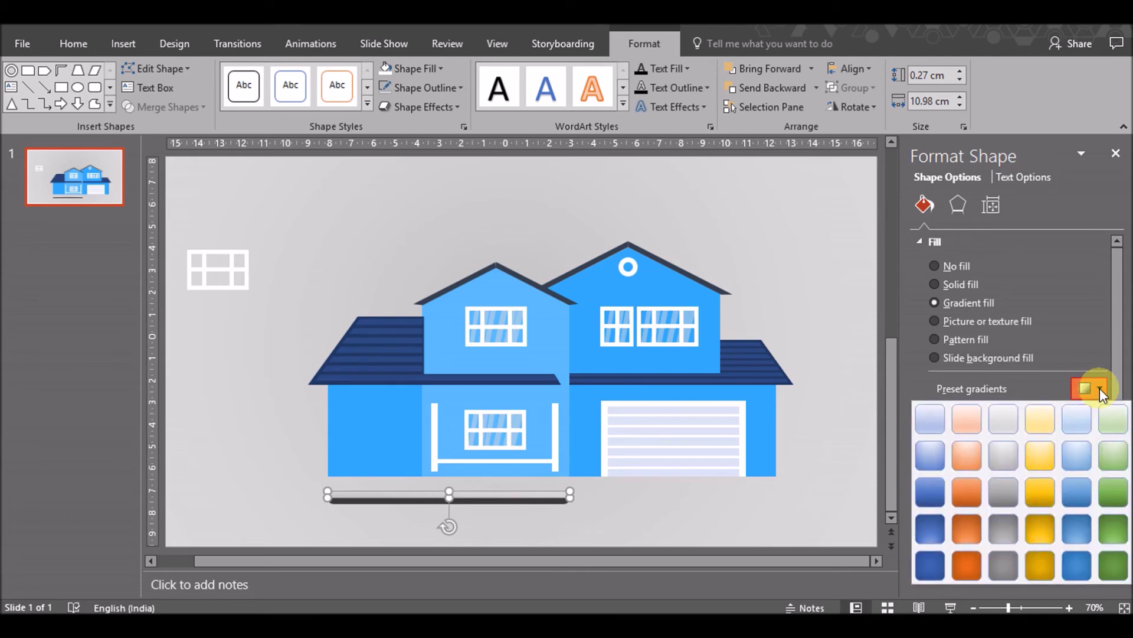
click(1008, 493)
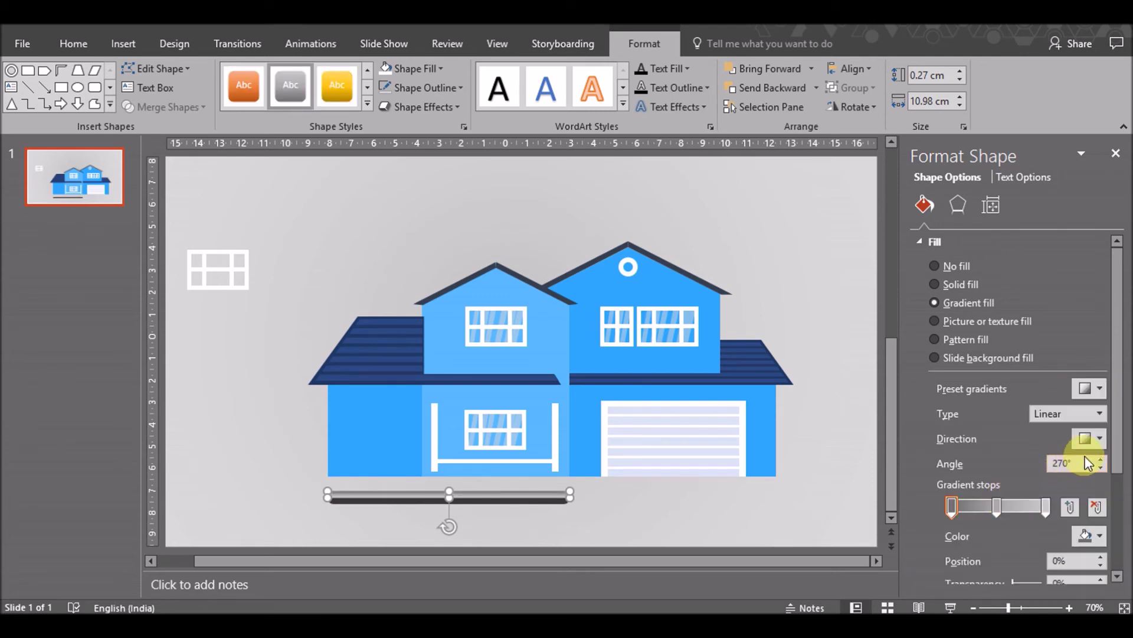
click(1097, 439)
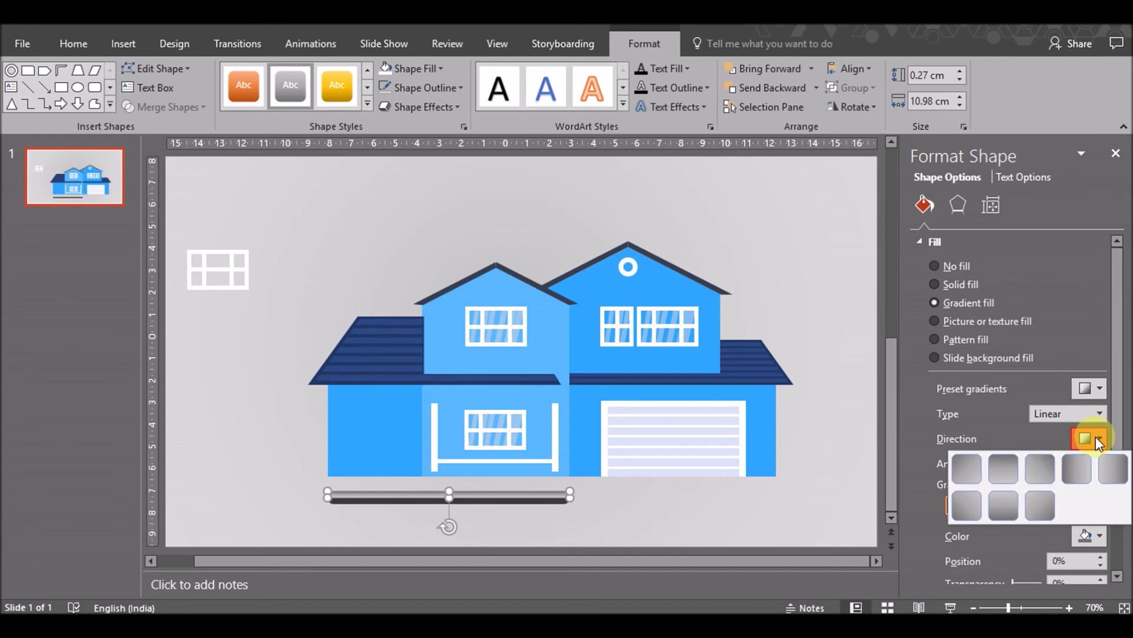
click(1012, 506)
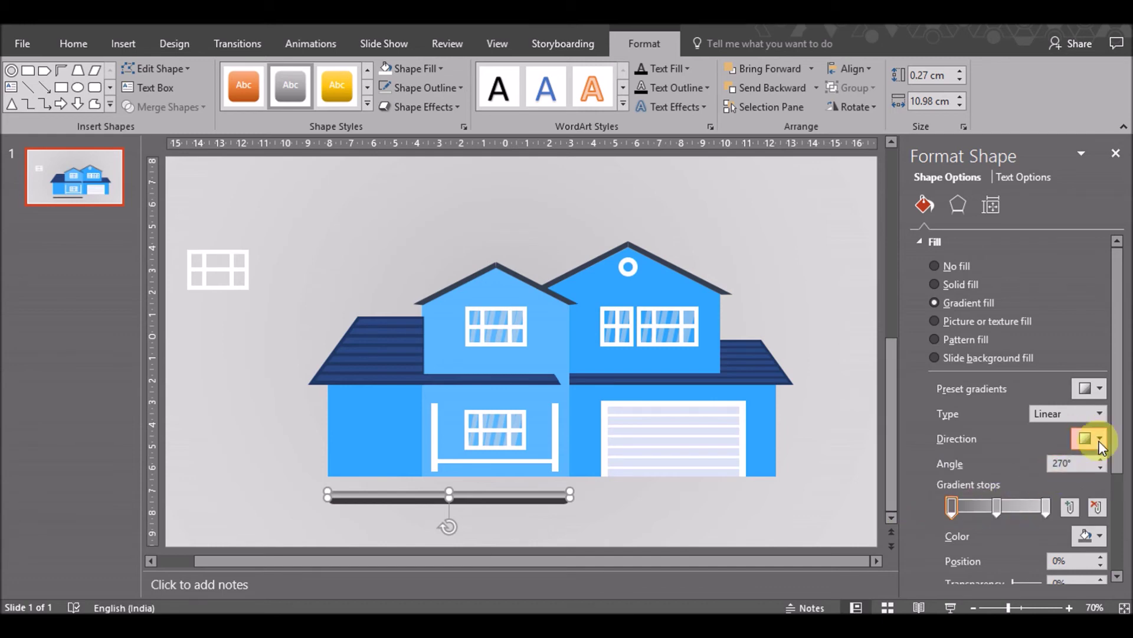
click(1098, 438)
click(1016, 468)
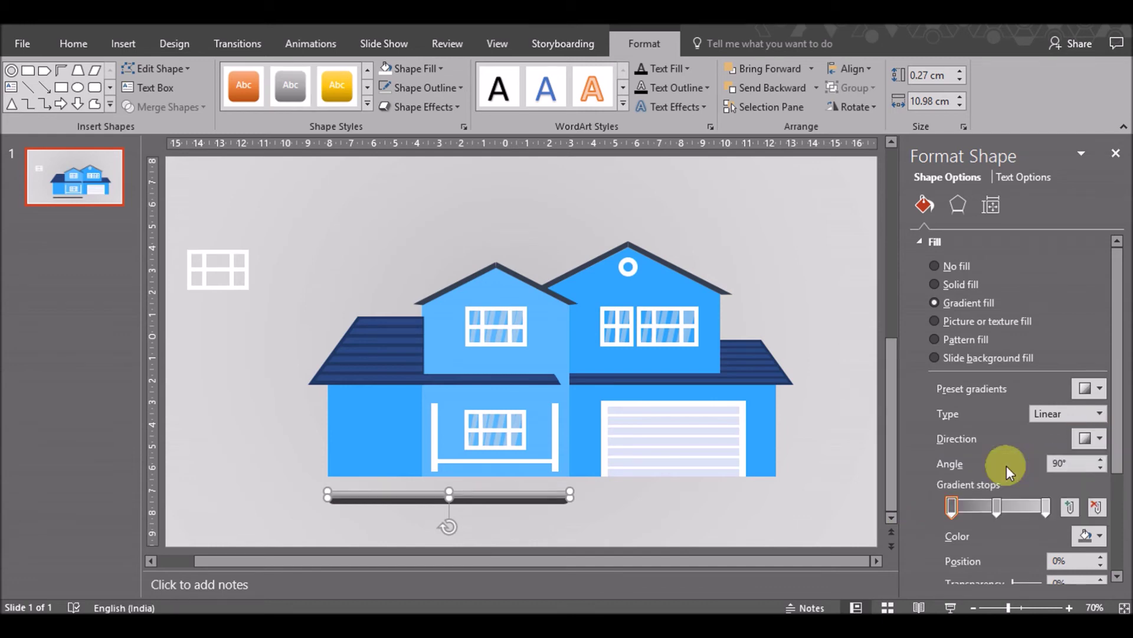
Nudge the gradient shading line up slightly beneath the house
click(521, 511)
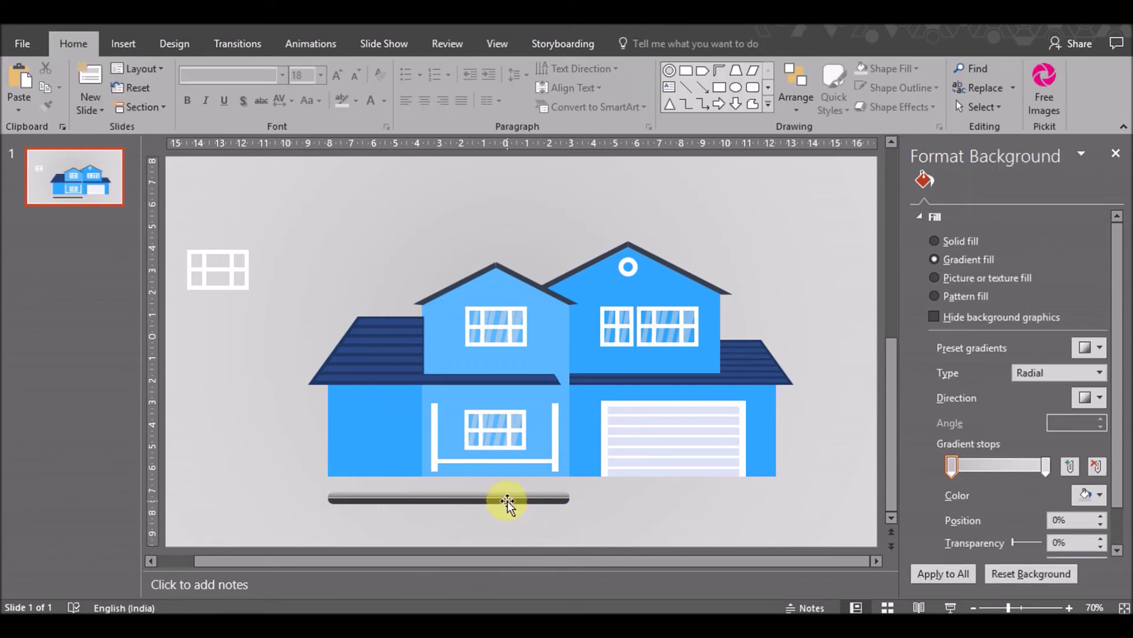
click(507, 500)
key(Up)
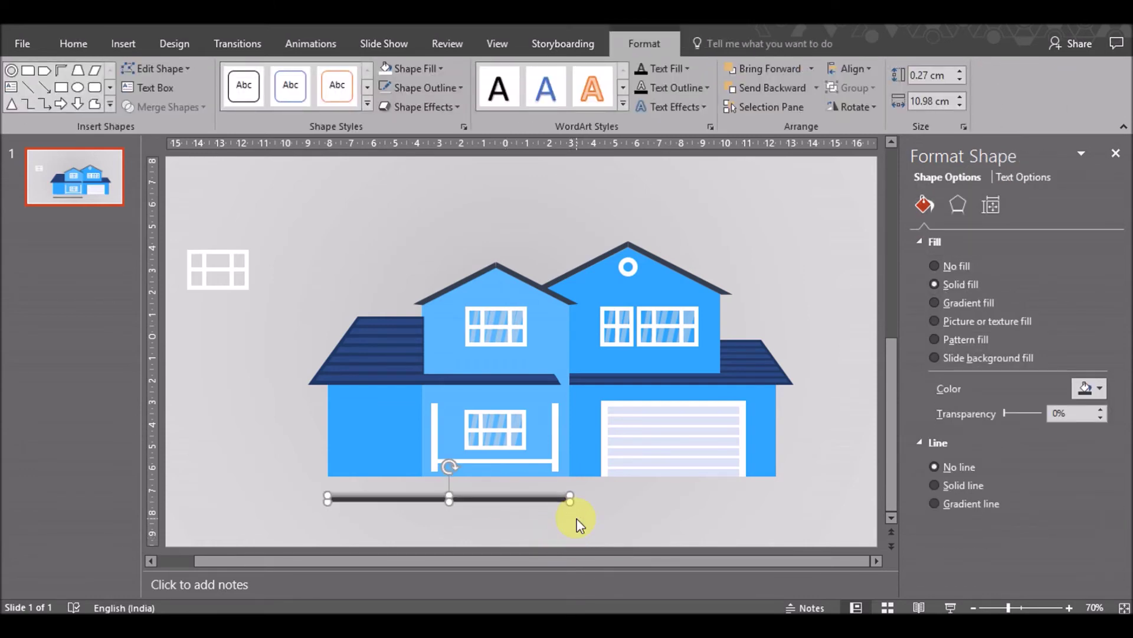
click(570, 527)
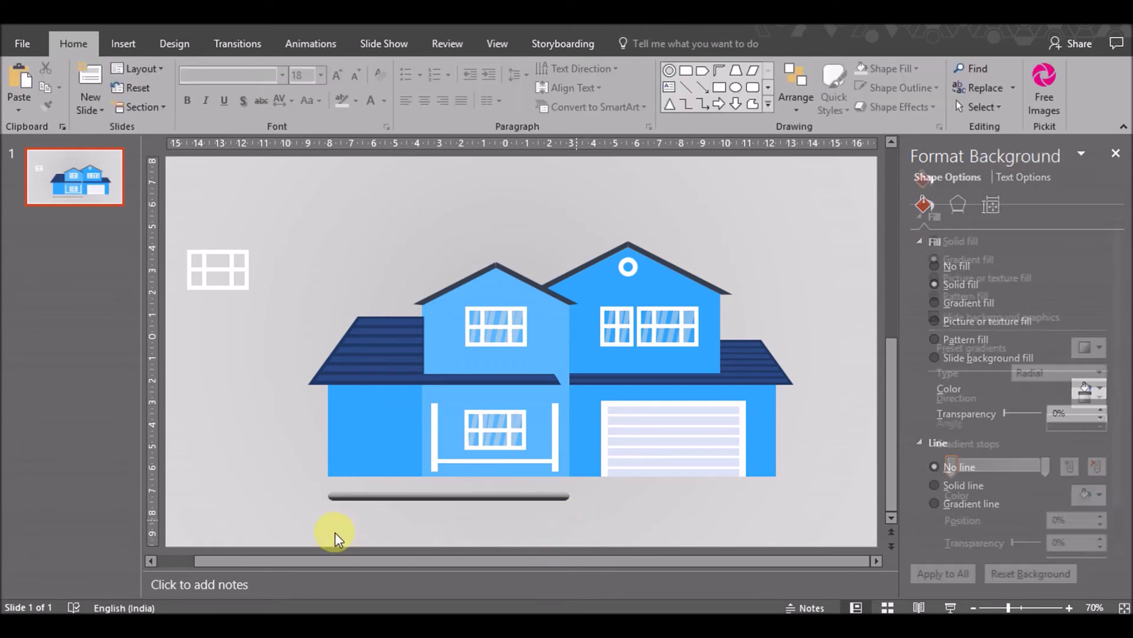
Select both stacked lines, thicken the bar, and move it up against the house's base
drag(322, 510, 590, 487)
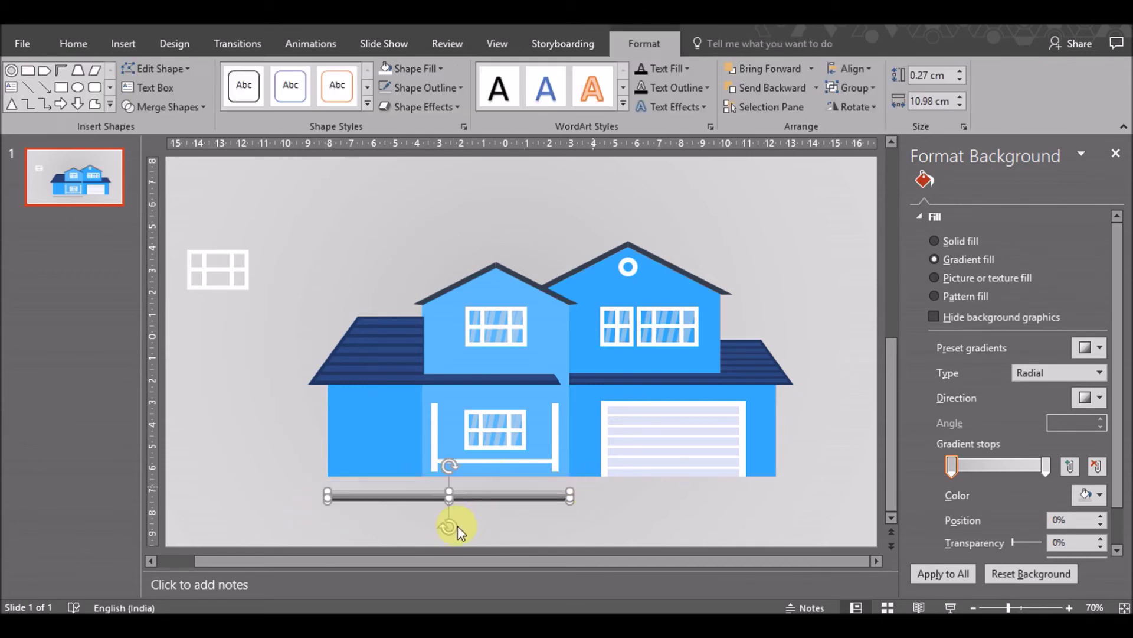
drag(449, 499, 448, 504)
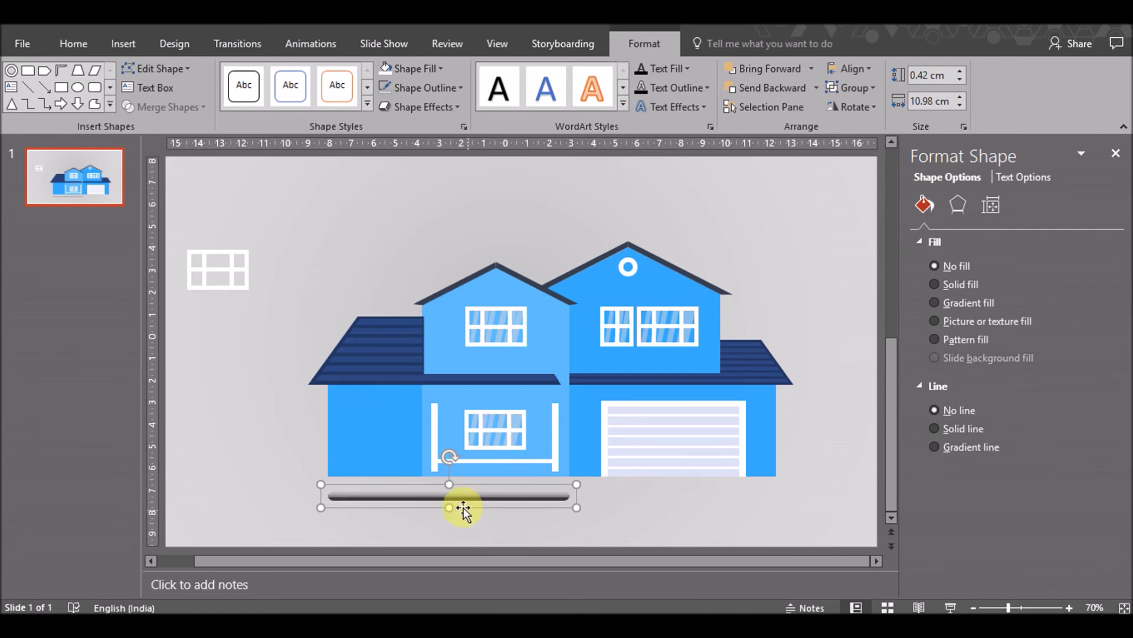
drag(448, 504, 469, 473)
click(469, 502)
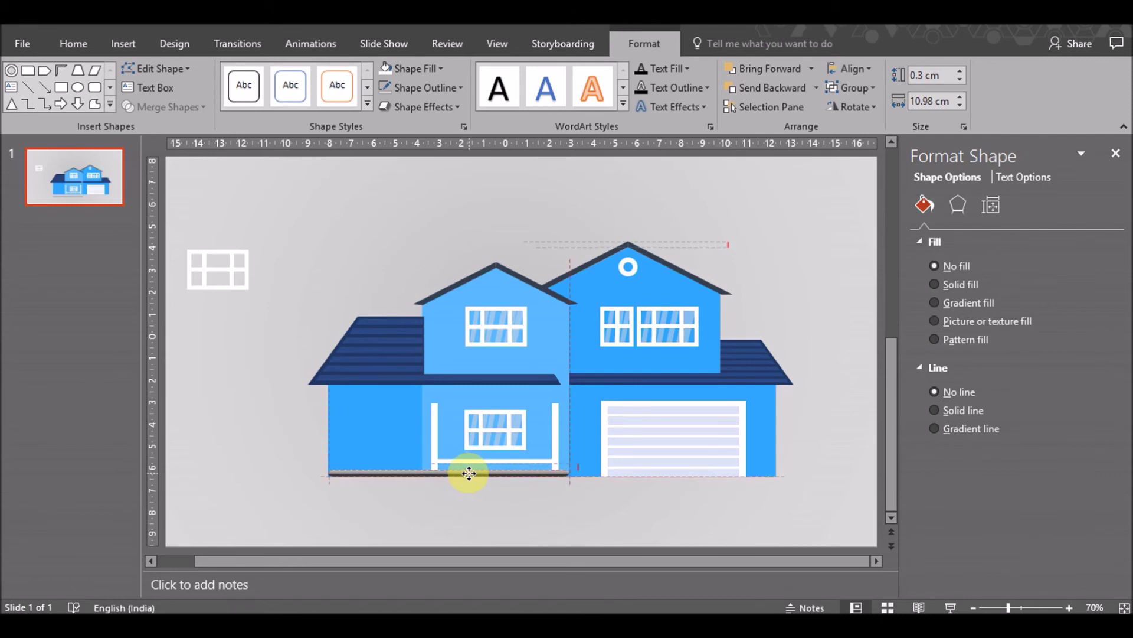
drag(463, 473, 462, 474)
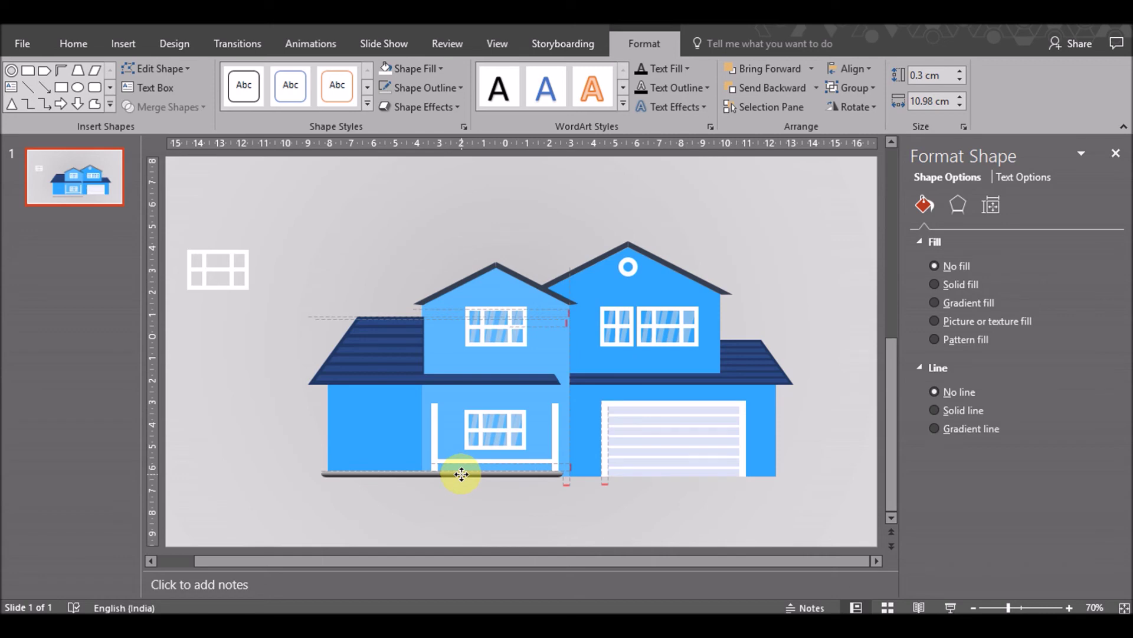
drag(461, 474, 462, 474)
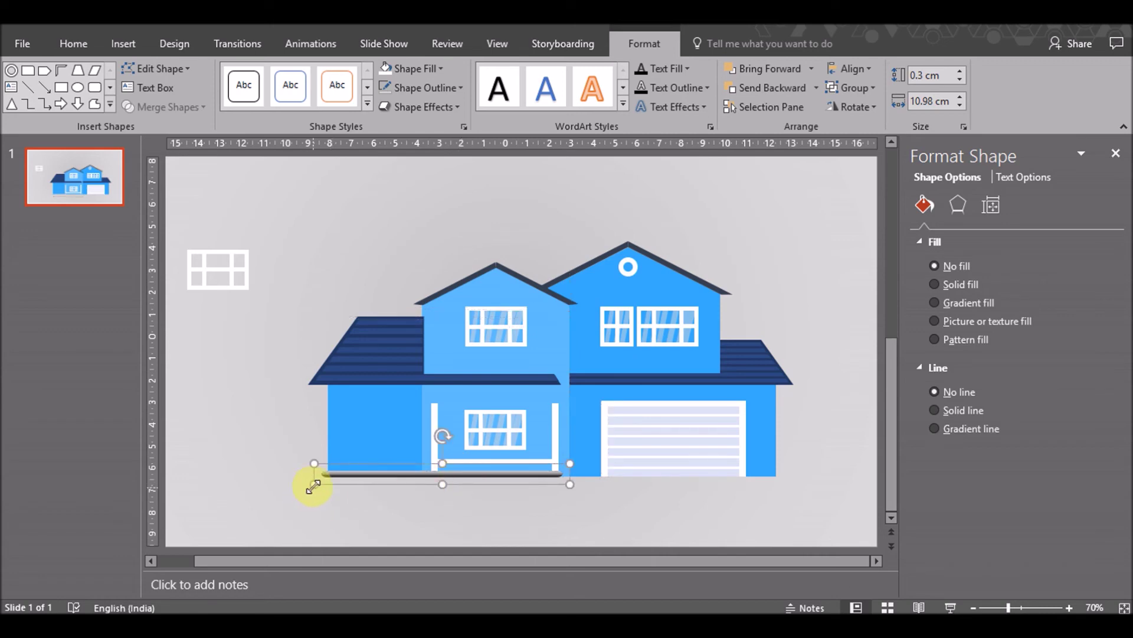
Stretch the bar leftward to 11.59 cm wide and fine-tune its position
drag(309, 480, 300, 476)
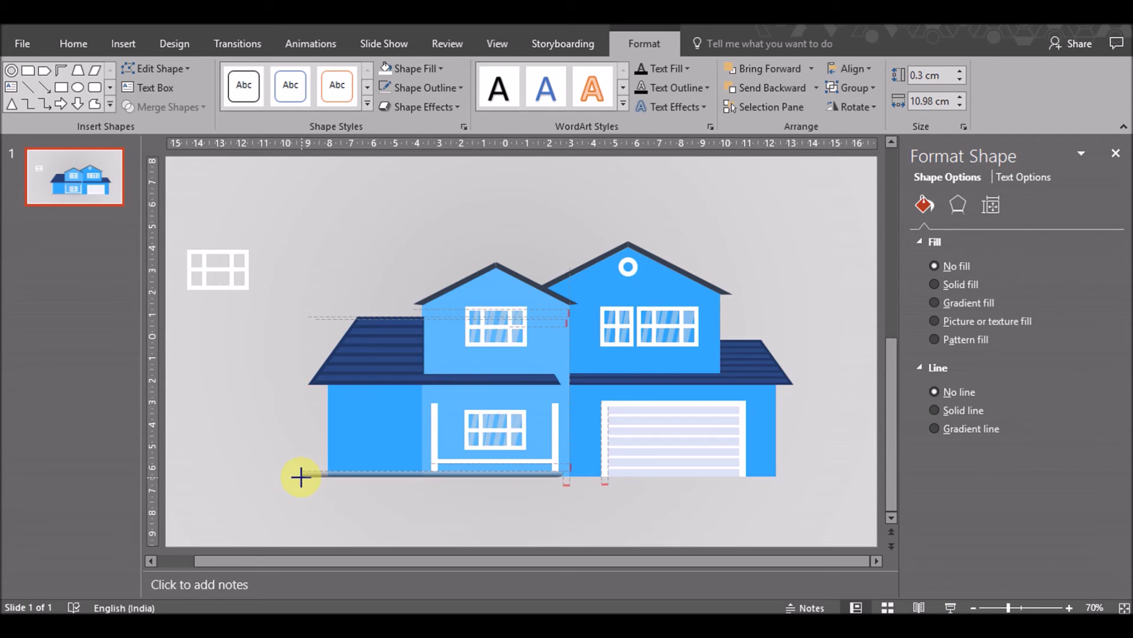
drag(302, 477, 300, 476)
key(ctrl+Up)
key(ctrl+Up)
key(ctrl+Right)
key(ctrl+Down)
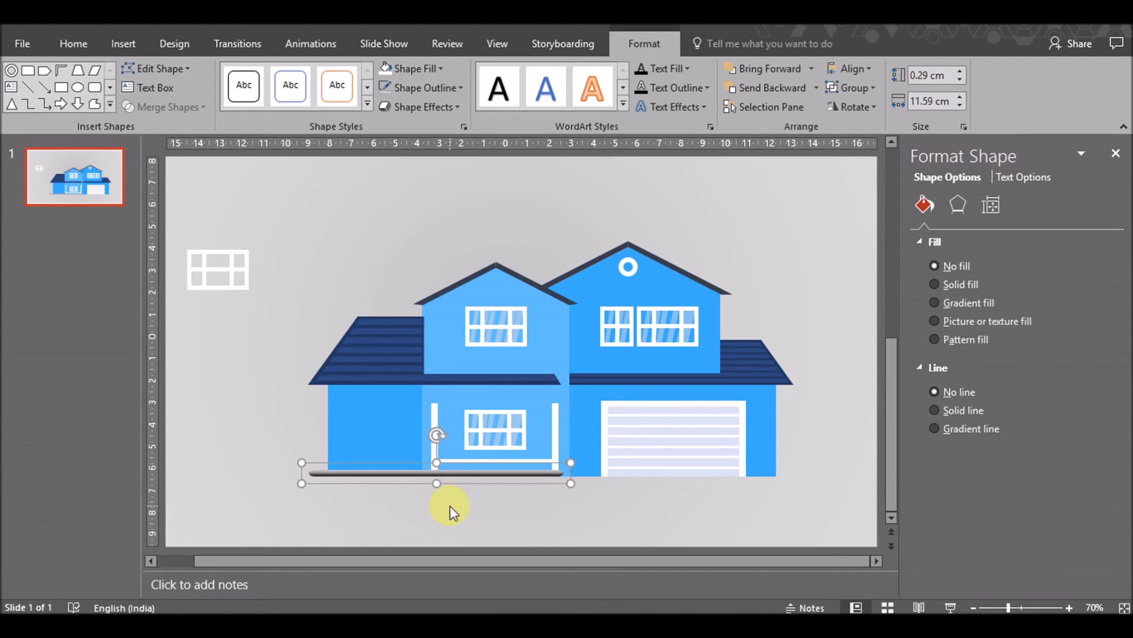
click(450, 505)
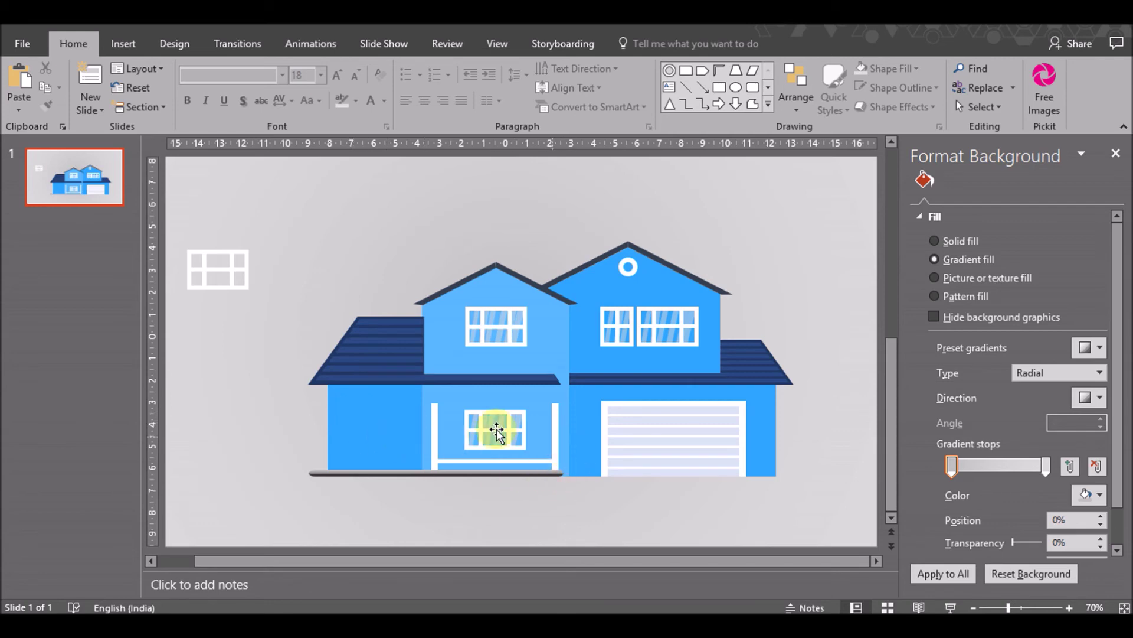
Move the porch group slightly up and to the left
click(437, 426)
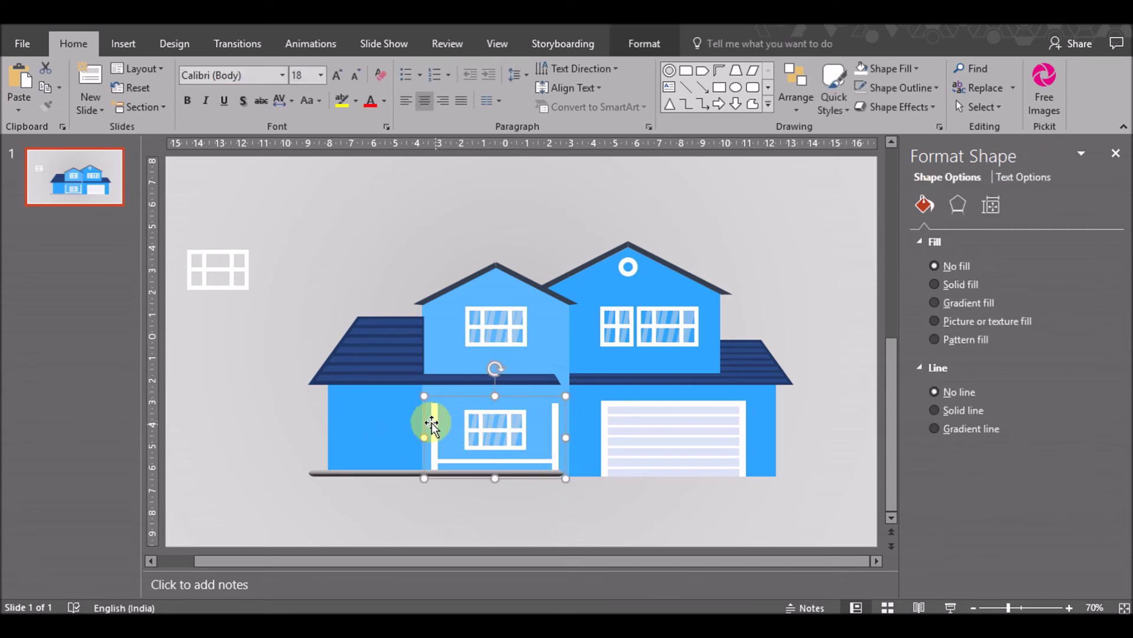
drag(503, 395, 494, 384)
click(552, 528)
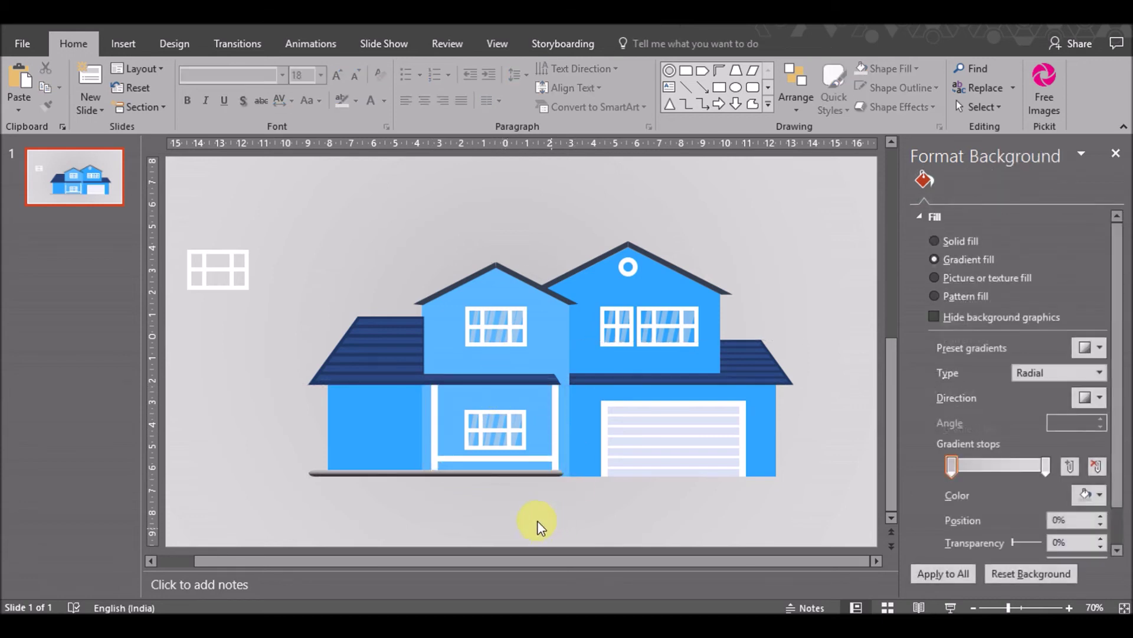
Nudge the lower porch window up slightly within the porch frame
click(498, 420)
key(Up)
key(Up)
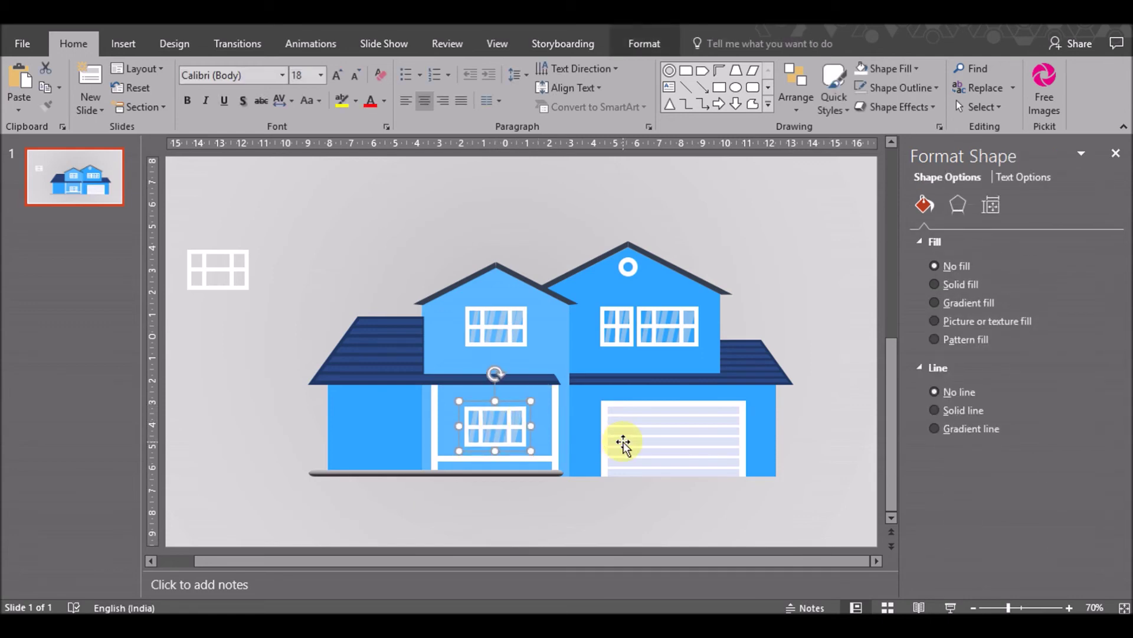
click(606, 534)
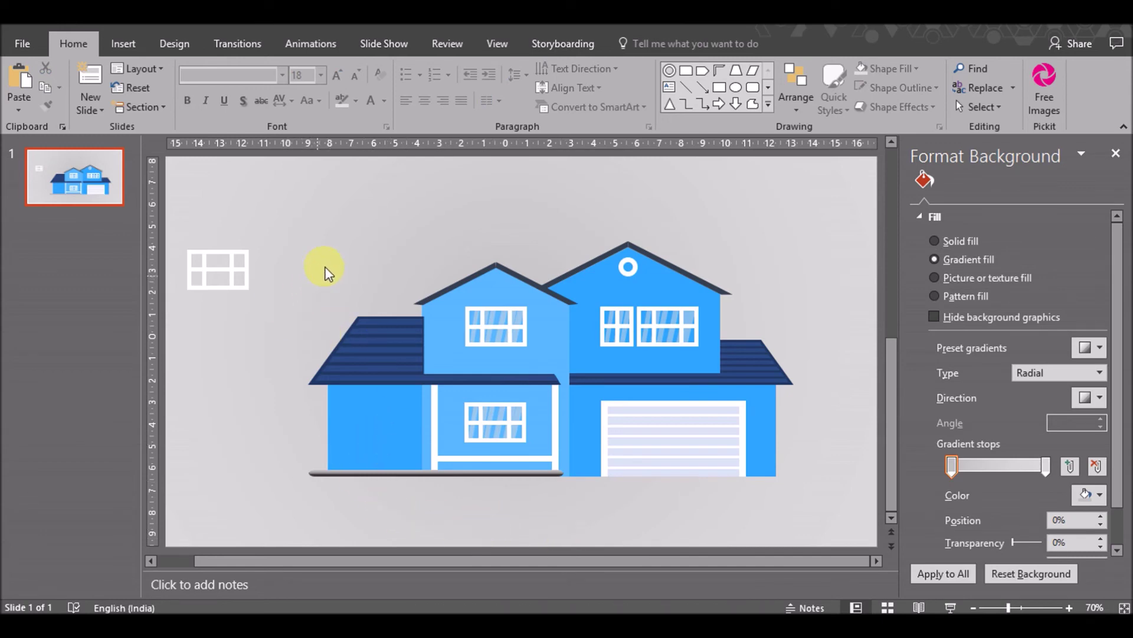
click(111, 42)
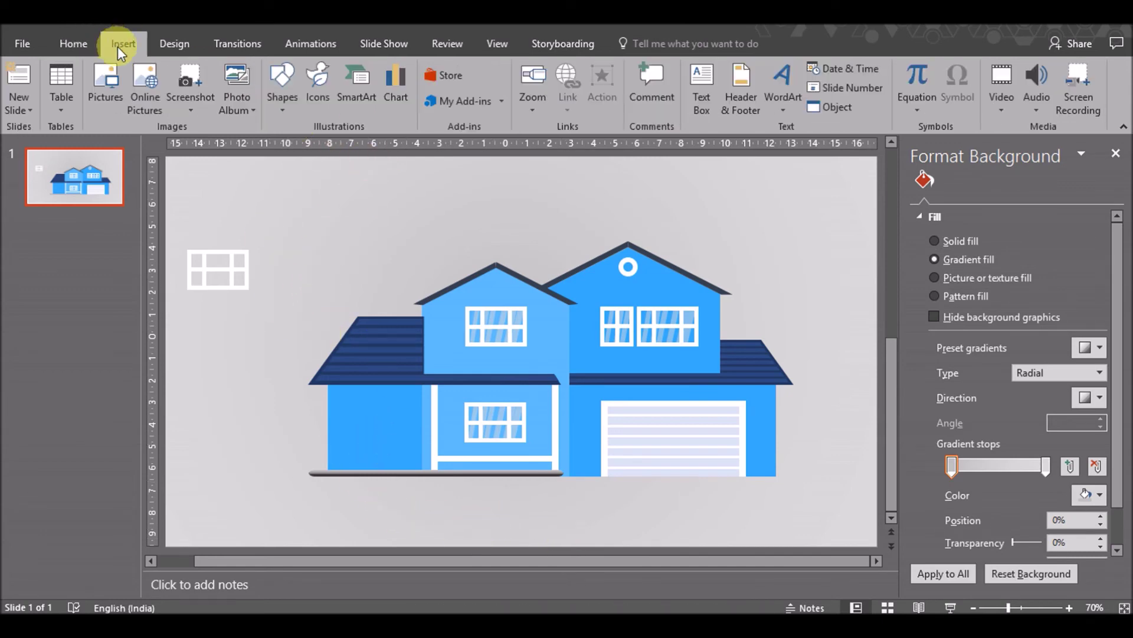
Draw a tall rectangle door on the lower-left wall
click(284, 101)
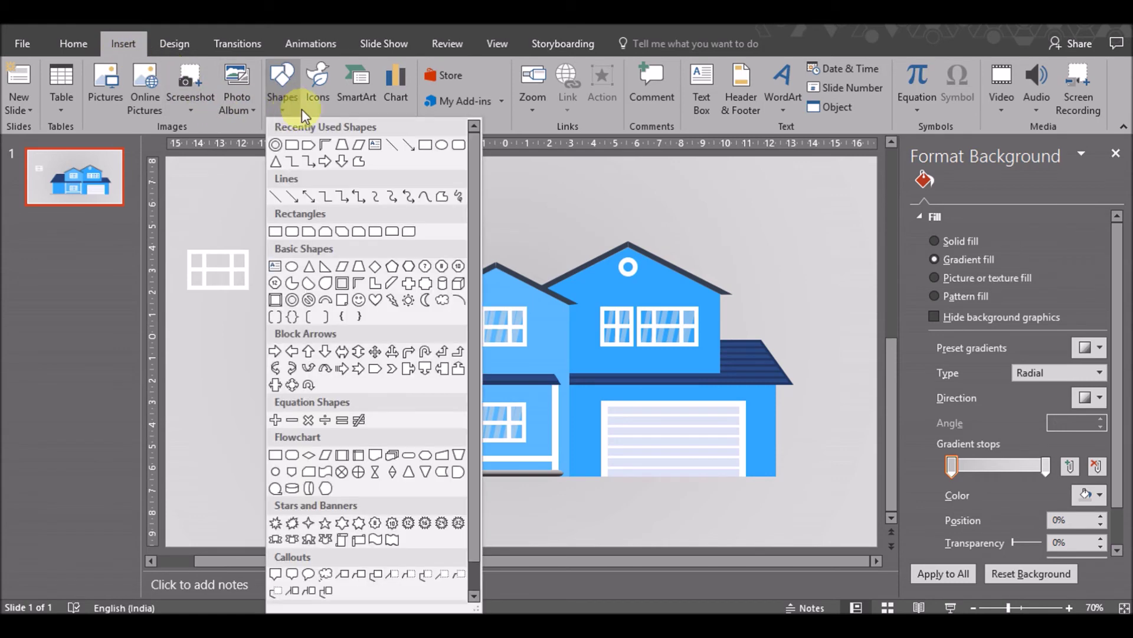
click(275, 231)
drag(358, 404, 392, 470)
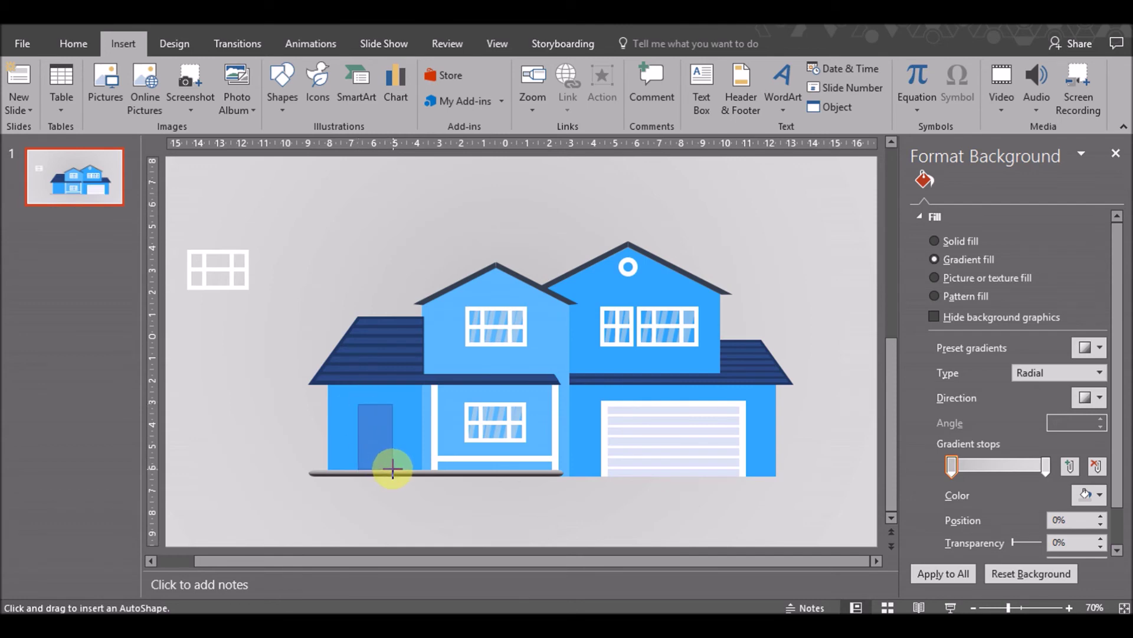
drag(392, 470, 394, 470)
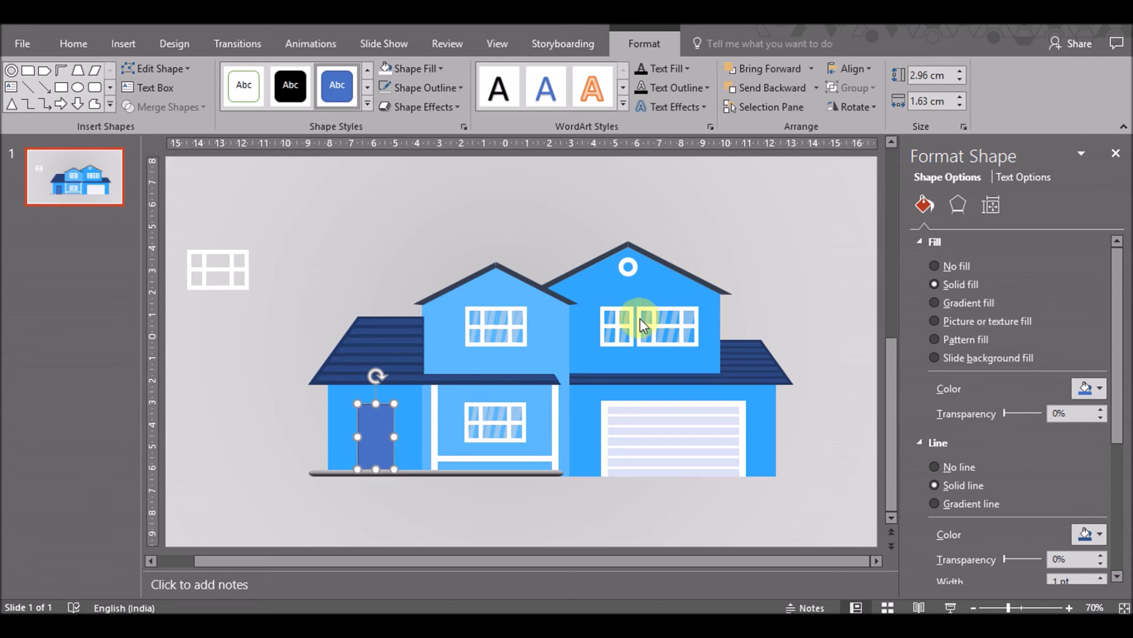
Set the door outline to custom dark brown RGB 93, 70, 47
click(1092, 536)
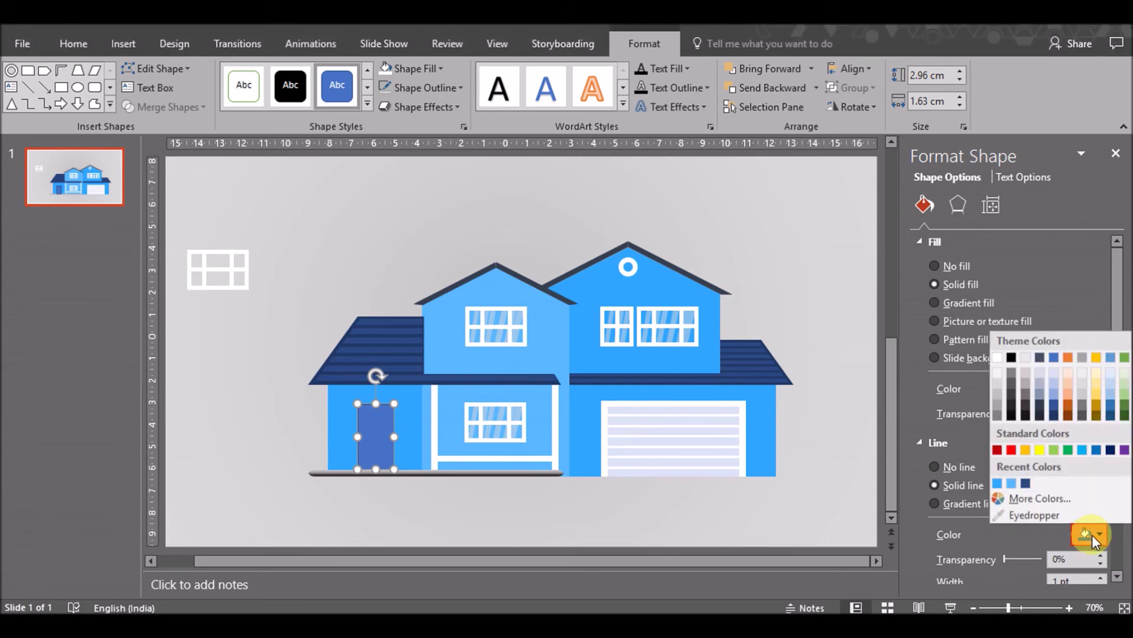
click(1039, 498)
click(538, 347)
click(537, 346)
click(538, 346)
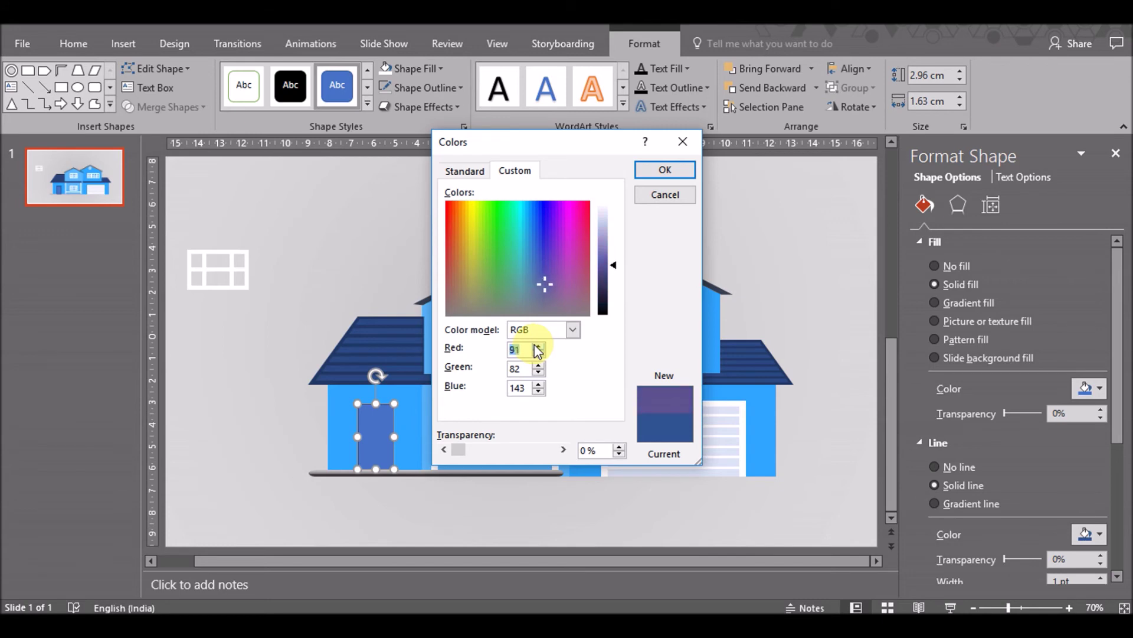
click(538, 365)
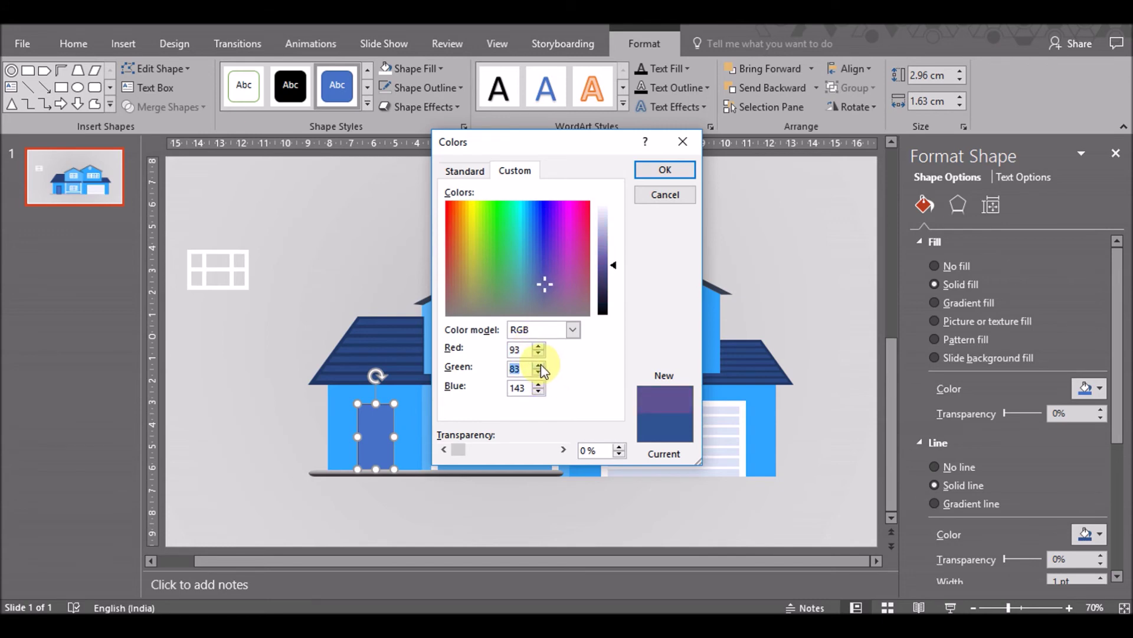
click(539, 371)
click(538, 371)
click(538, 391)
click(538, 392)
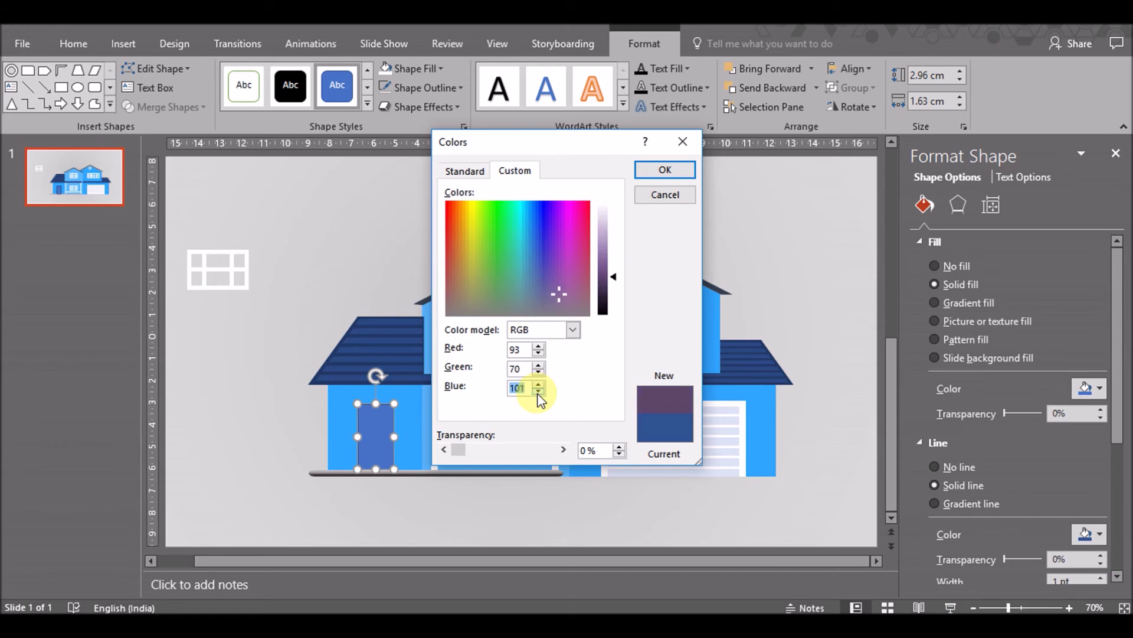
click(539, 392)
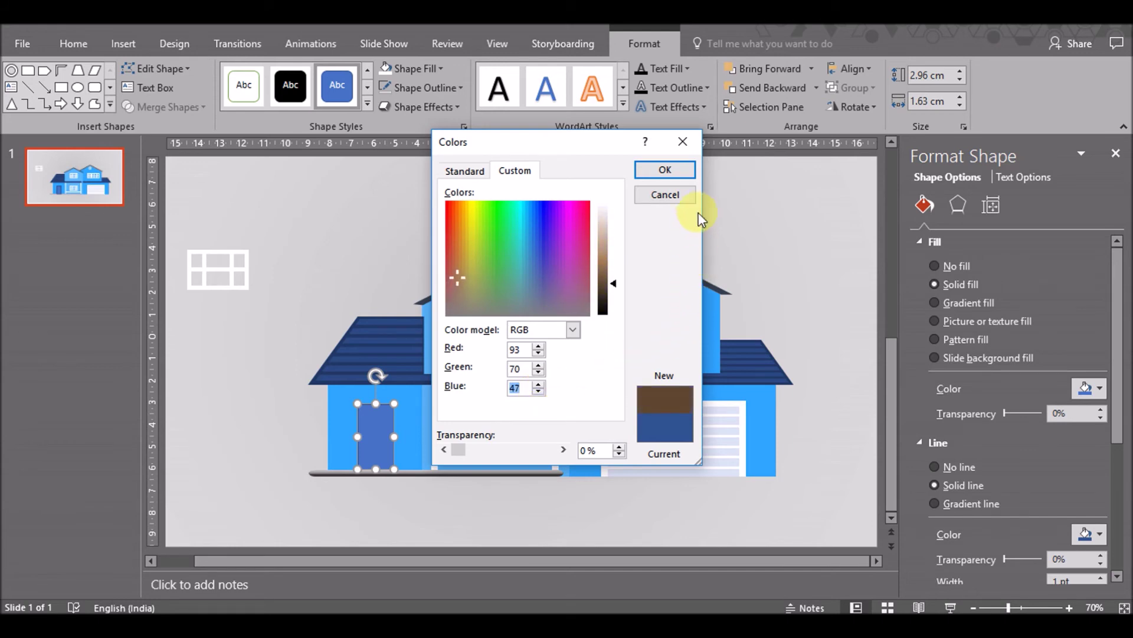
click(676, 170)
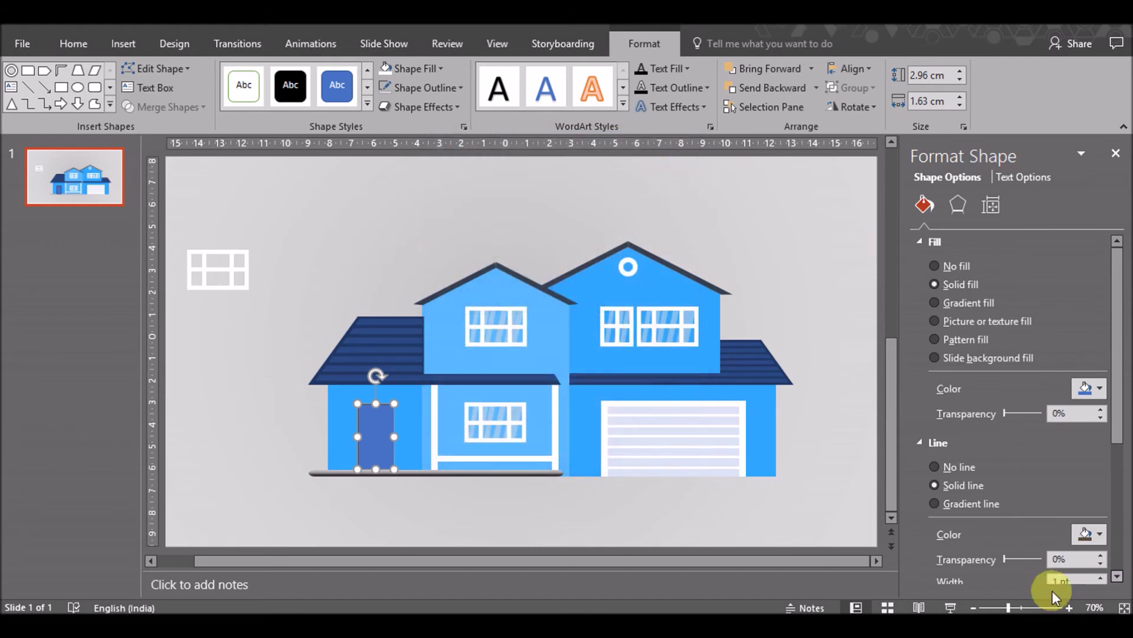
Thicken the door outline to 3 pt
click(1101, 576)
click(1101, 576)
click(1100, 576)
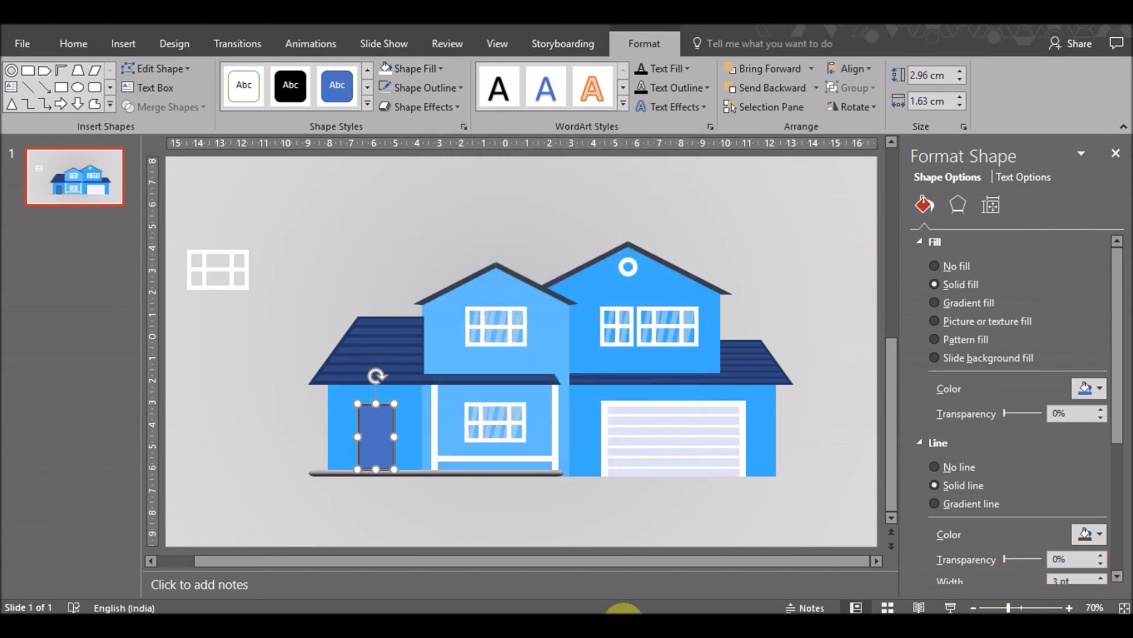
click(523, 547)
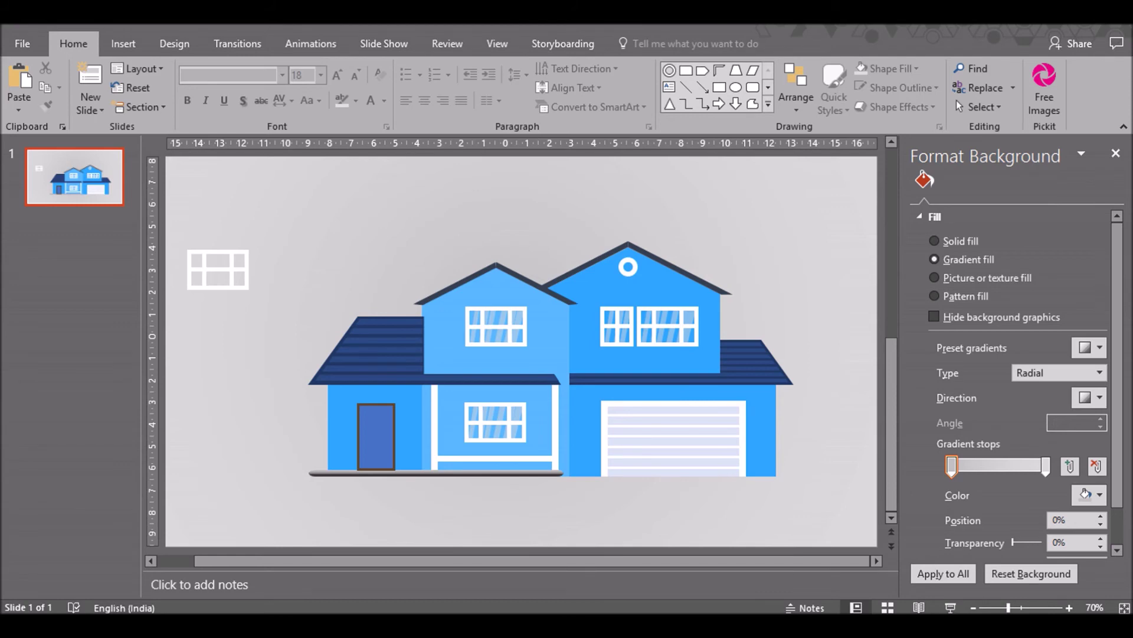
Fill the door rectangle with custom warm brown RGB 130, 83, 53
click(374, 427)
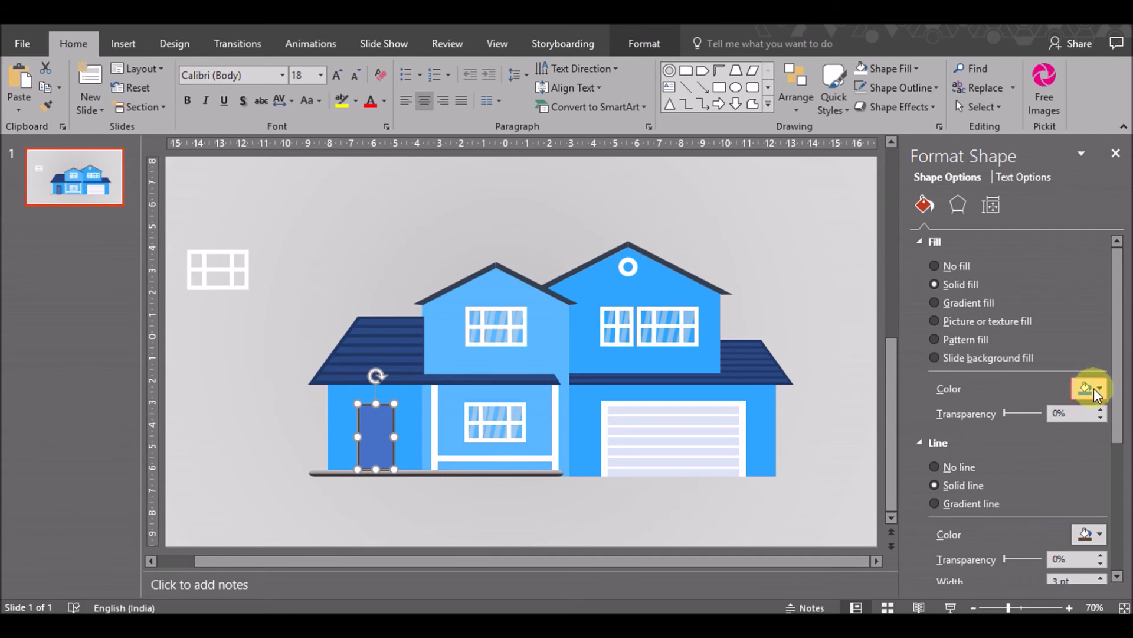
click(1094, 387)
click(998, 552)
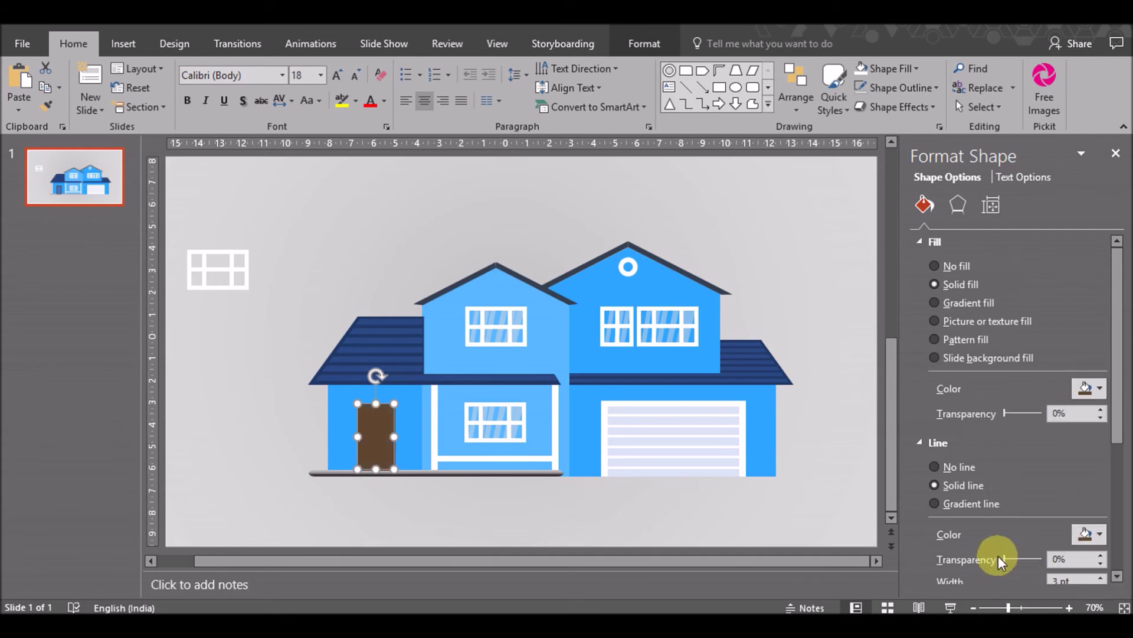
click(1094, 388)
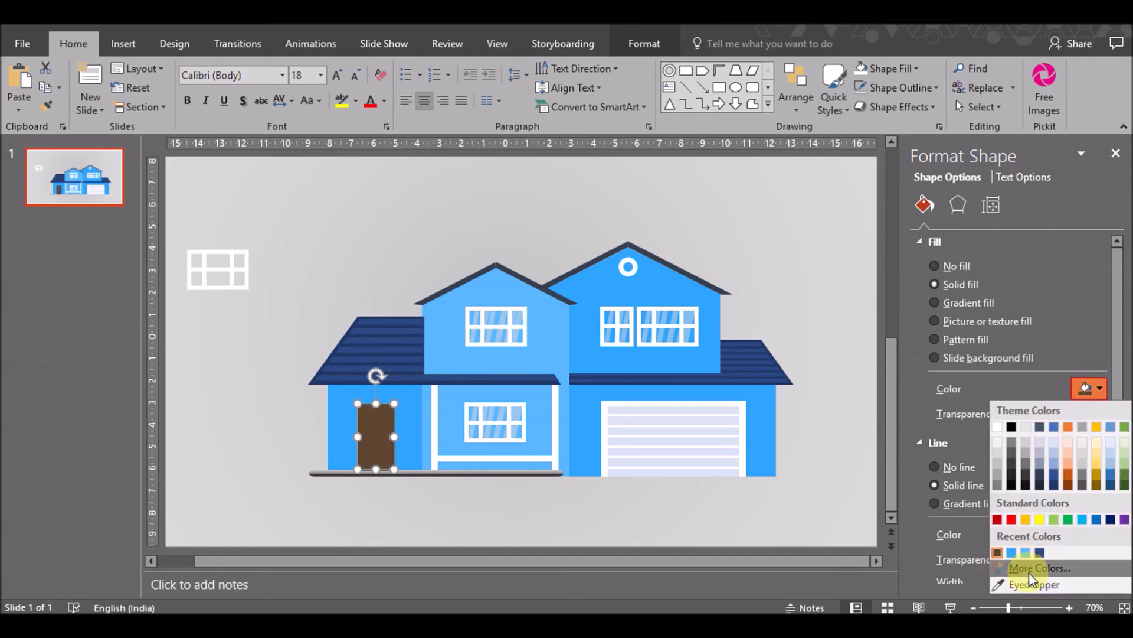
click(1030, 567)
click(542, 344)
click(540, 347)
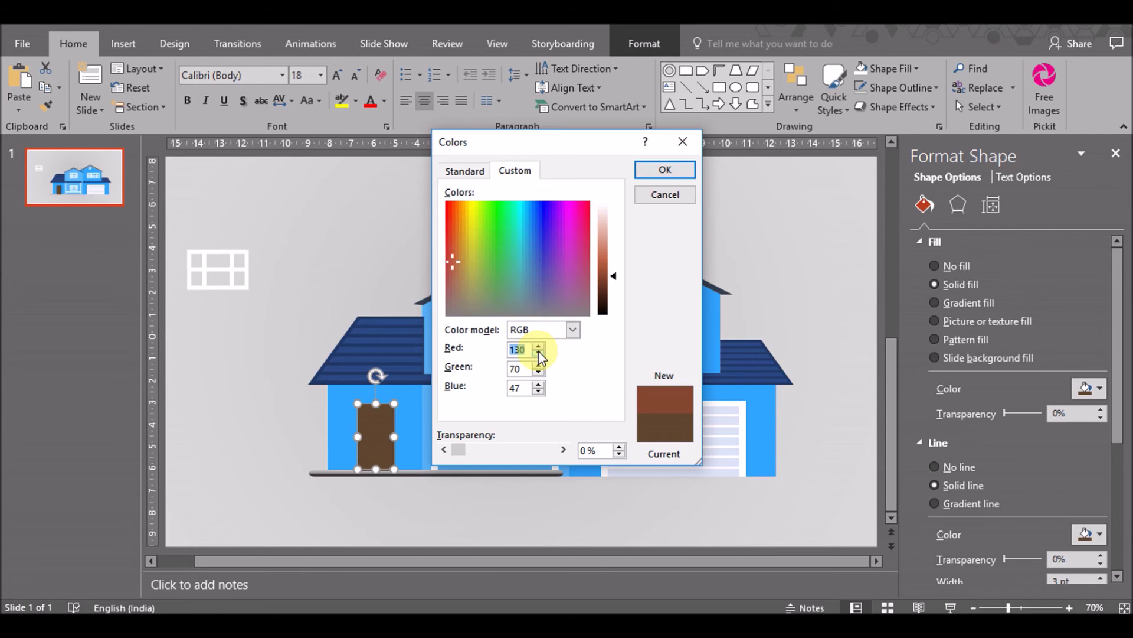
click(539, 364)
click(539, 364)
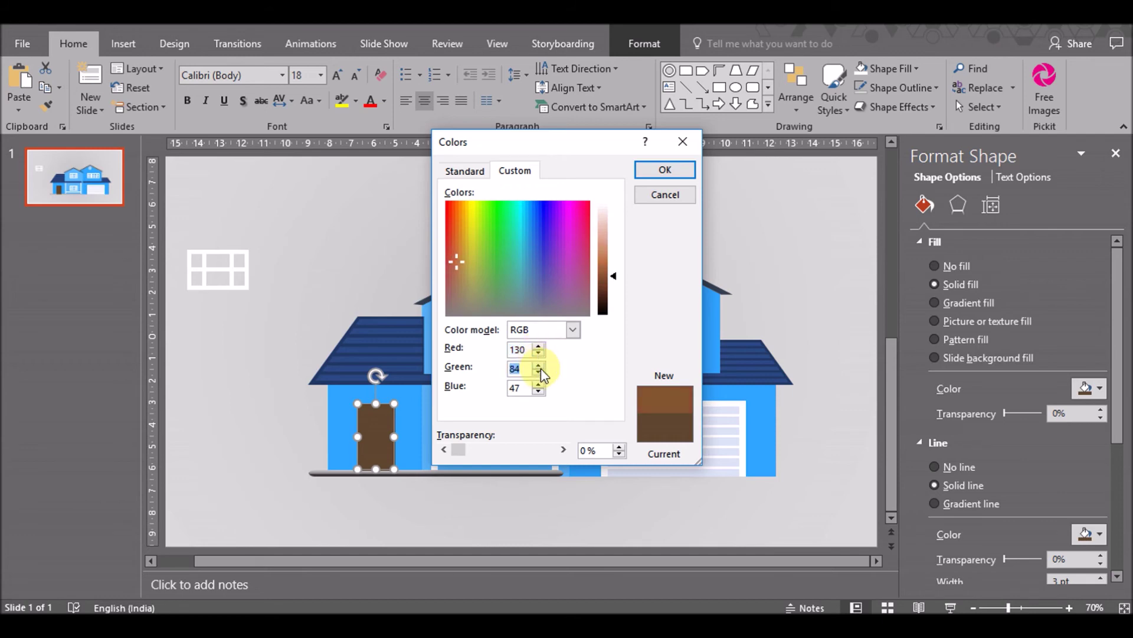
text(83)
click(538, 385)
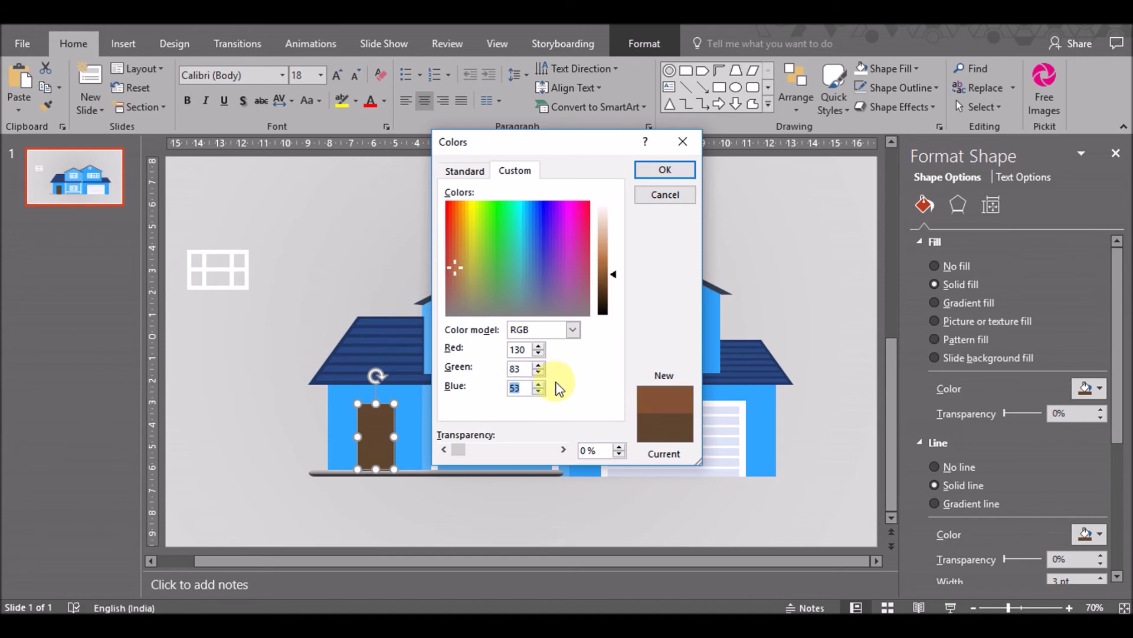
click(665, 170)
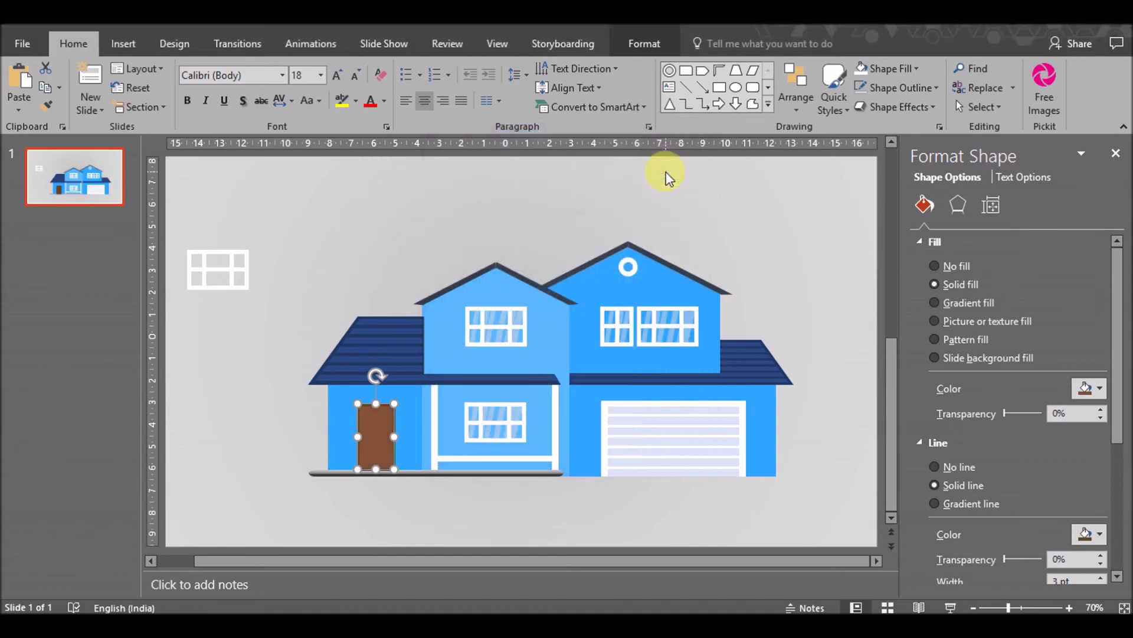
click(819, 359)
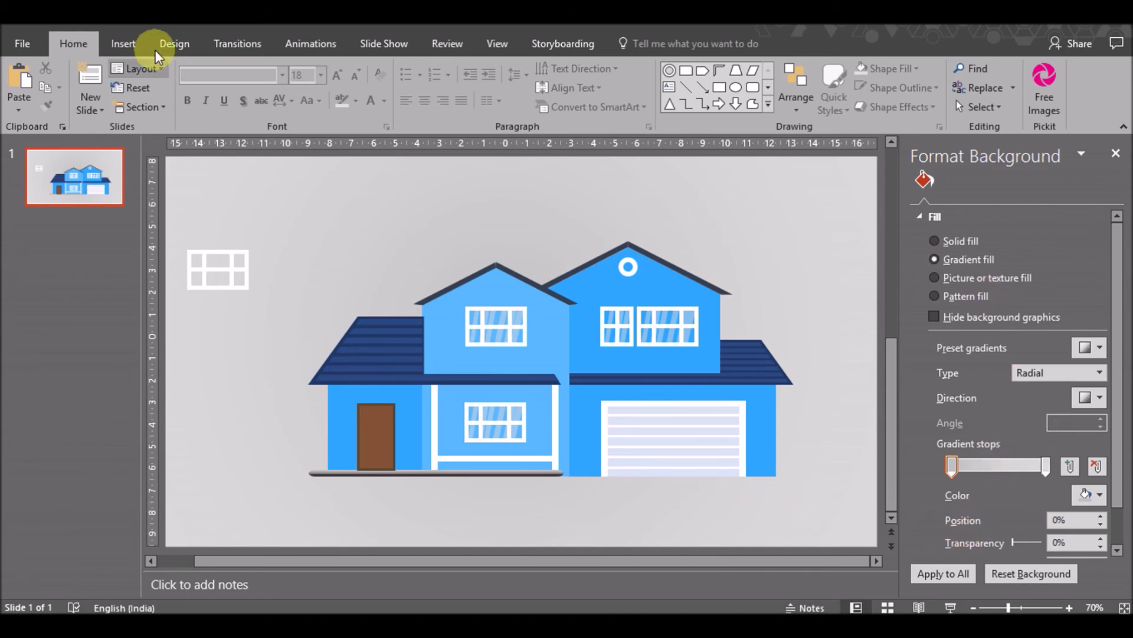
Draw a small outline-free rectangle handle filled with a recent colour
click(123, 43)
click(282, 100)
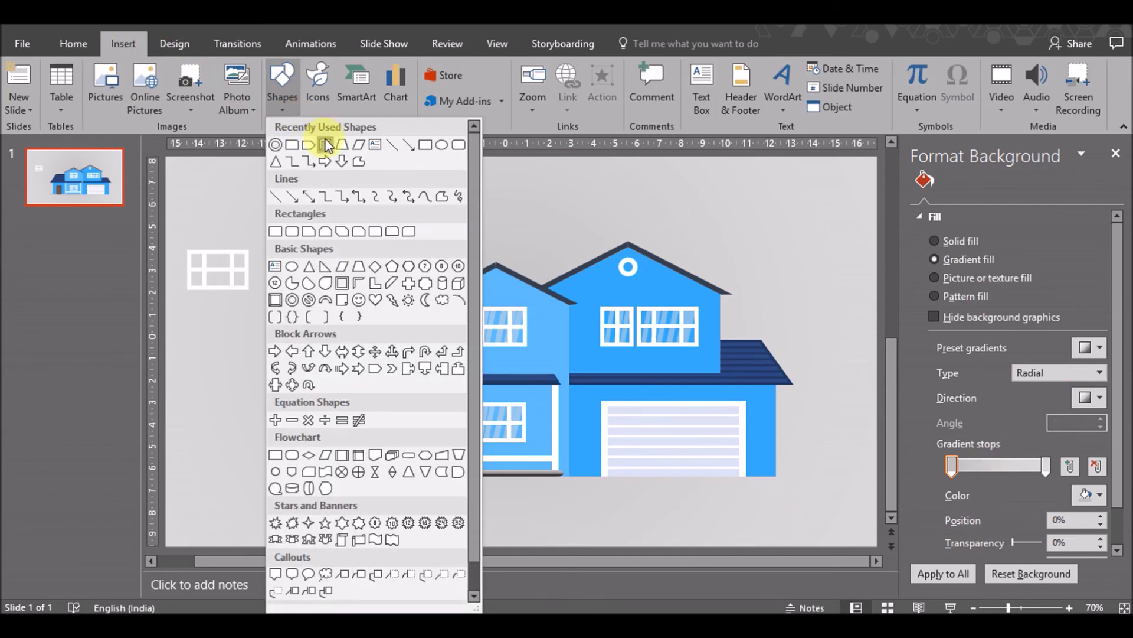
click(275, 231)
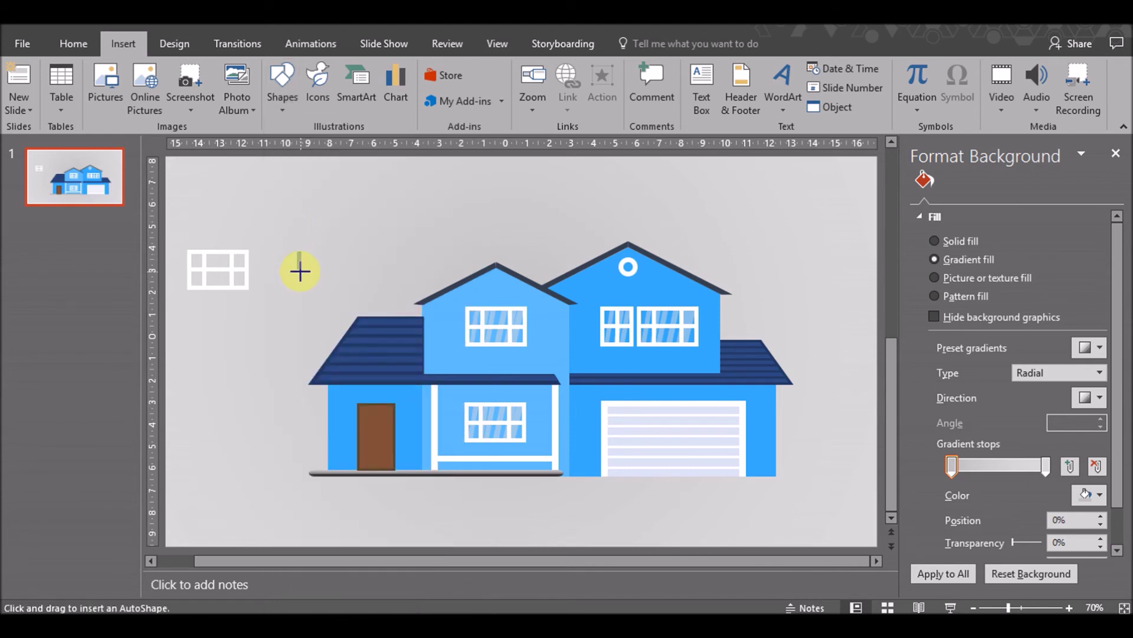
drag(300, 280, 299, 269)
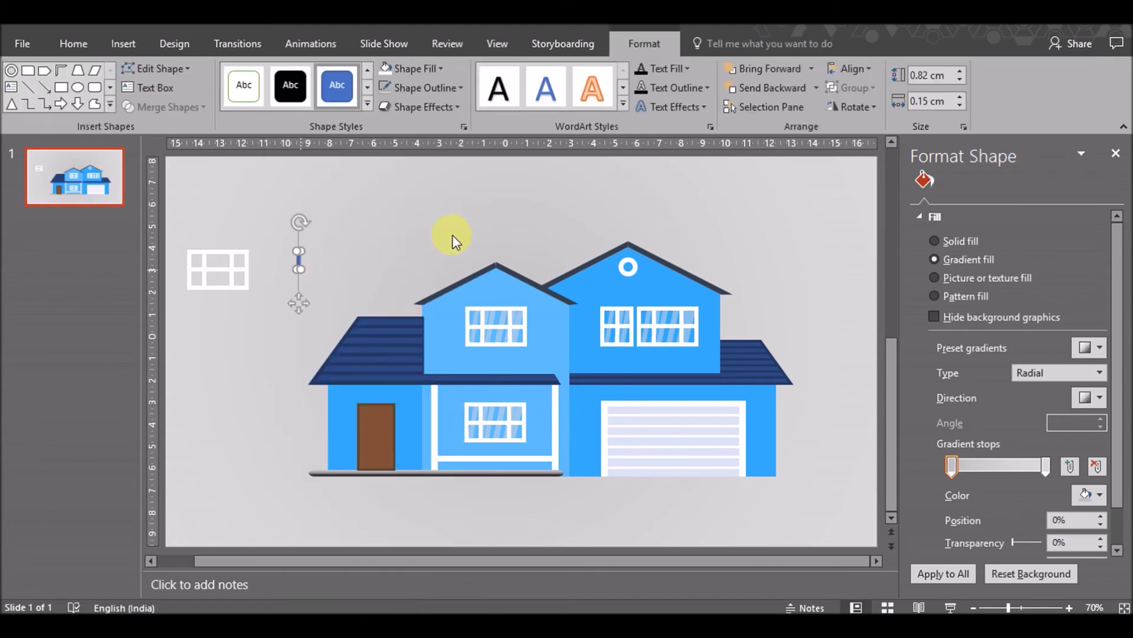
click(381, 83)
click(430, 72)
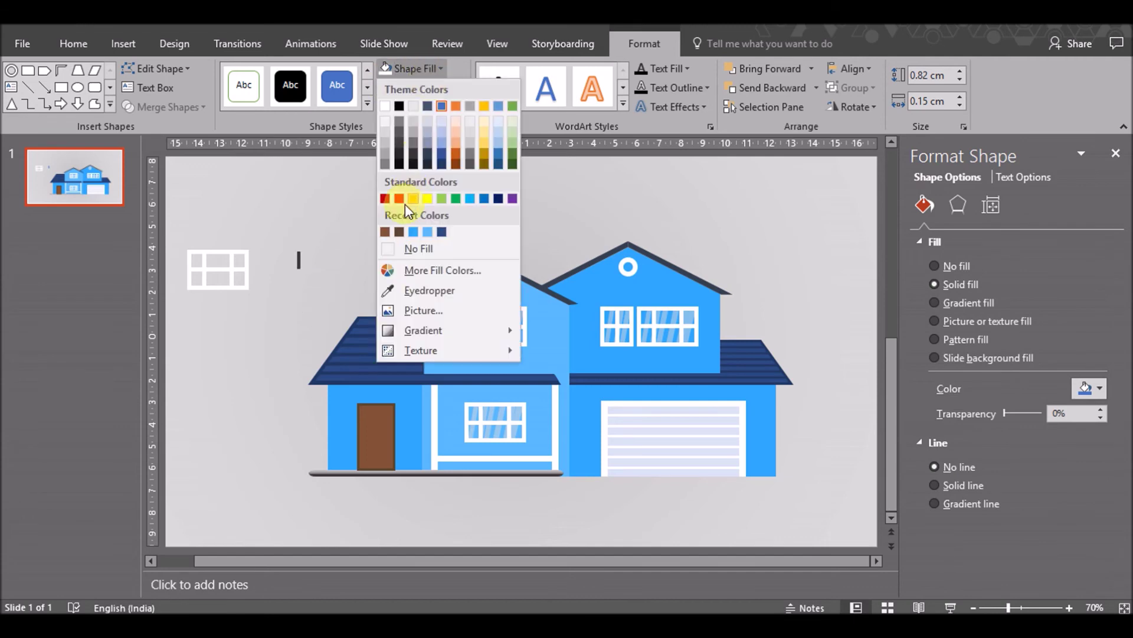
click(390, 231)
Move the handle onto the brown door, shorten it to 0.4 cm, and nudge it down
drag(298, 261, 387, 437)
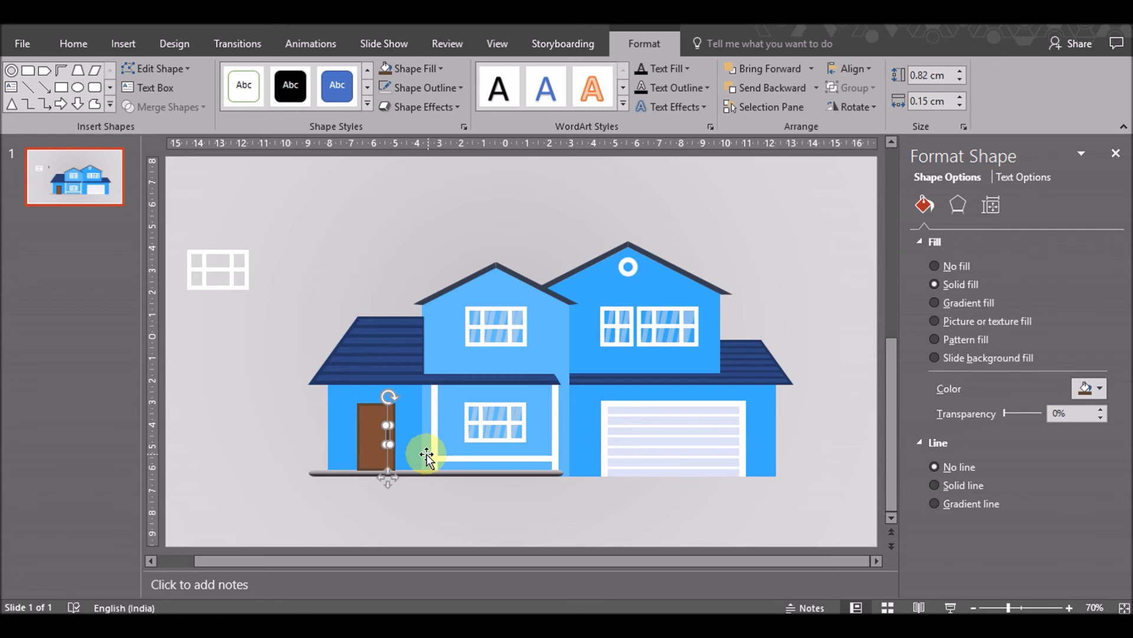
click(958, 84)
click(959, 83)
click(959, 83)
click(958, 83)
click(959, 83)
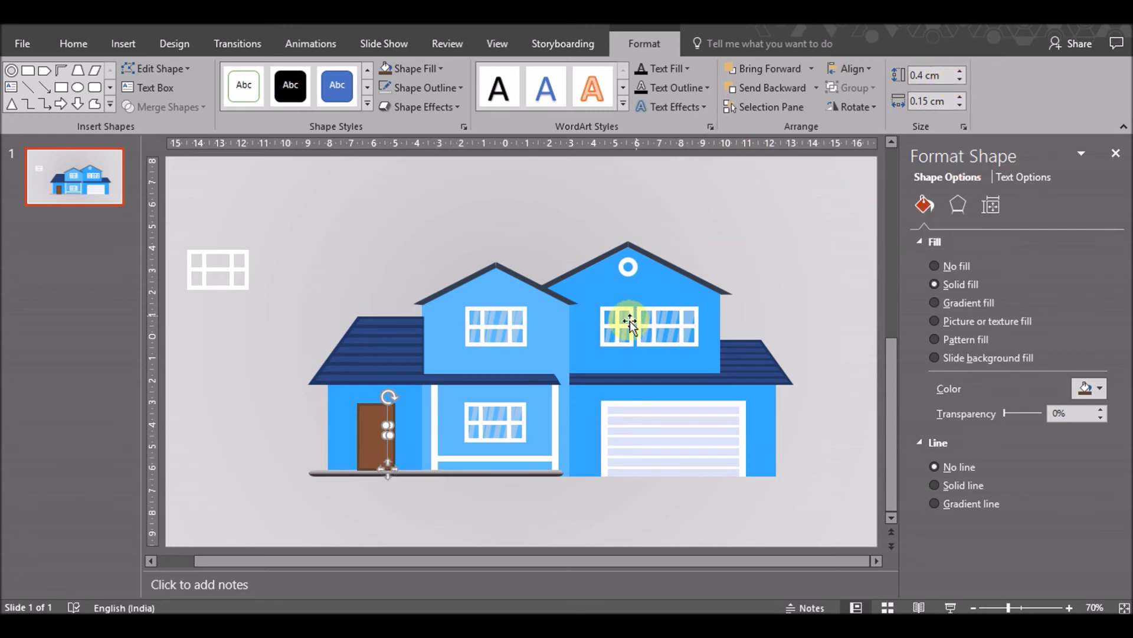
click(495, 508)
click(387, 433)
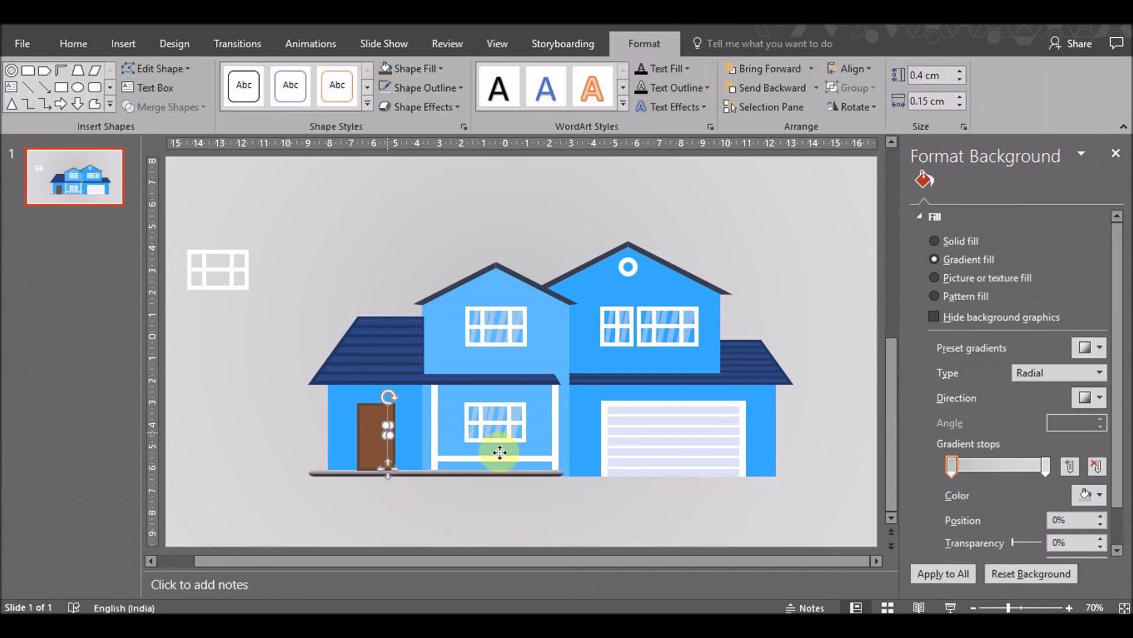
key(Down)
key(Down)
key(Down)
key(Down)
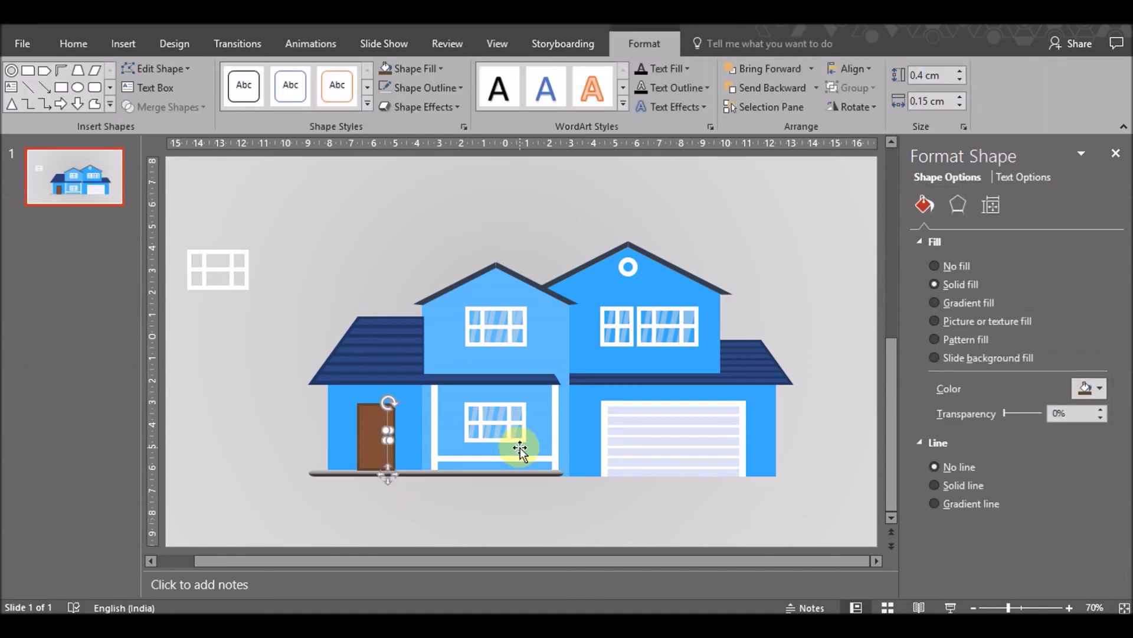
click(526, 499)
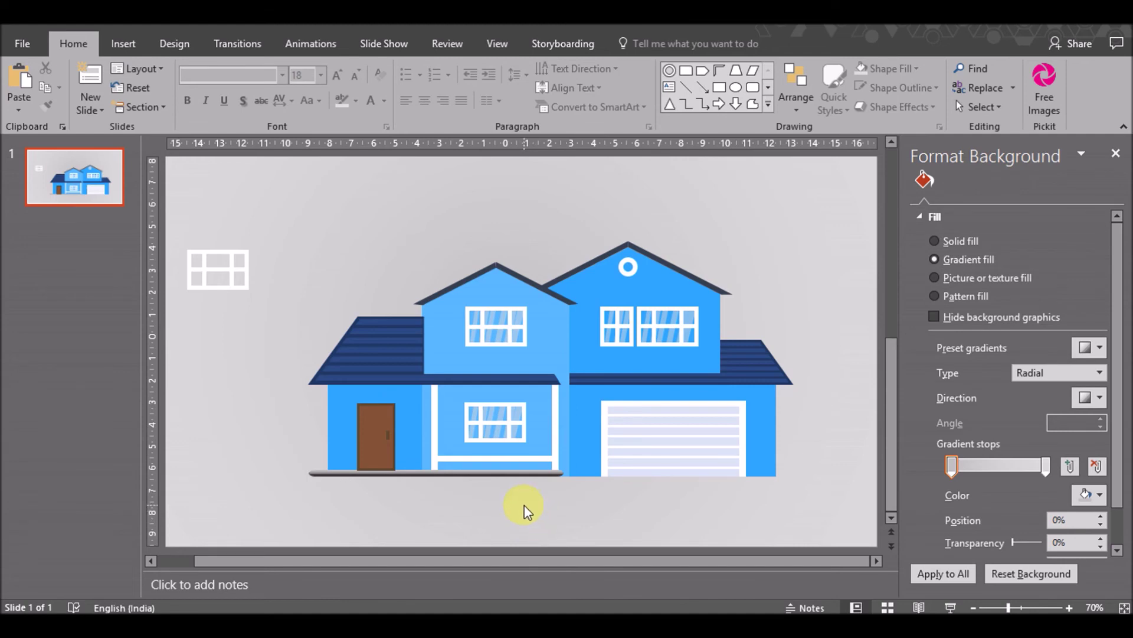
Change the front door's outline to a lighter custom brown
click(377, 434)
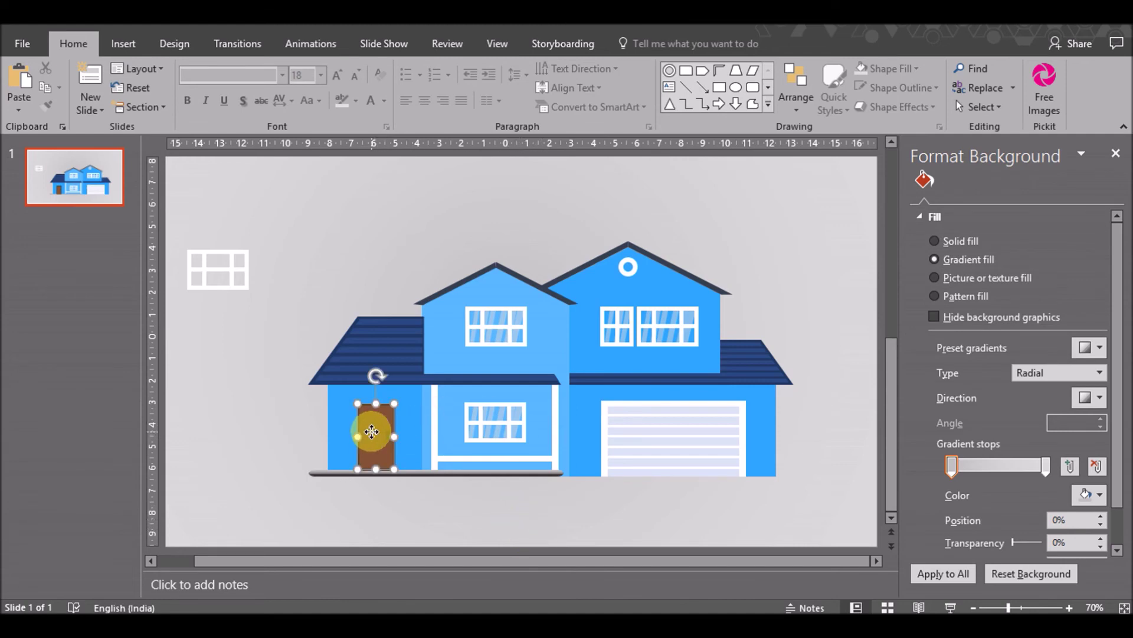
click(1090, 534)
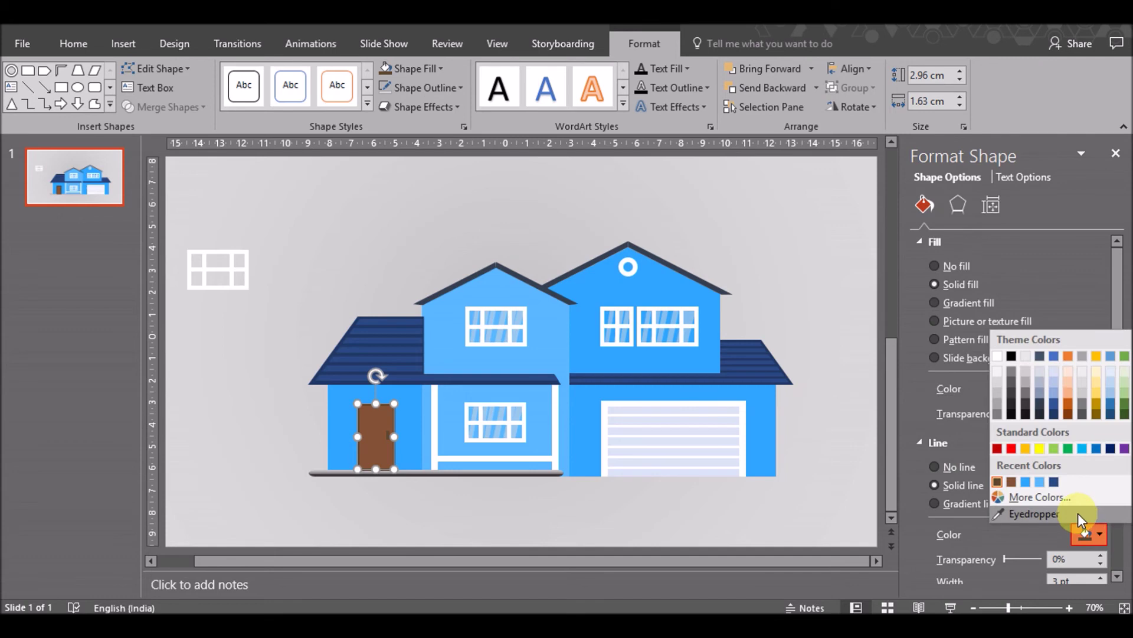
click(1039, 497)
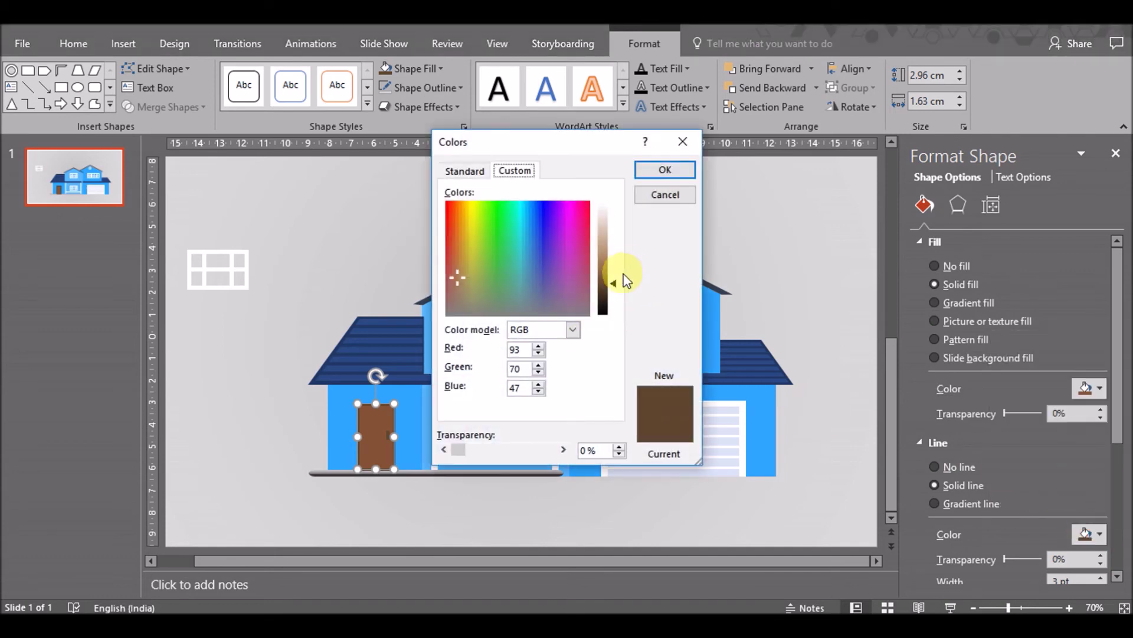
drag(616, 288, 615, 281)
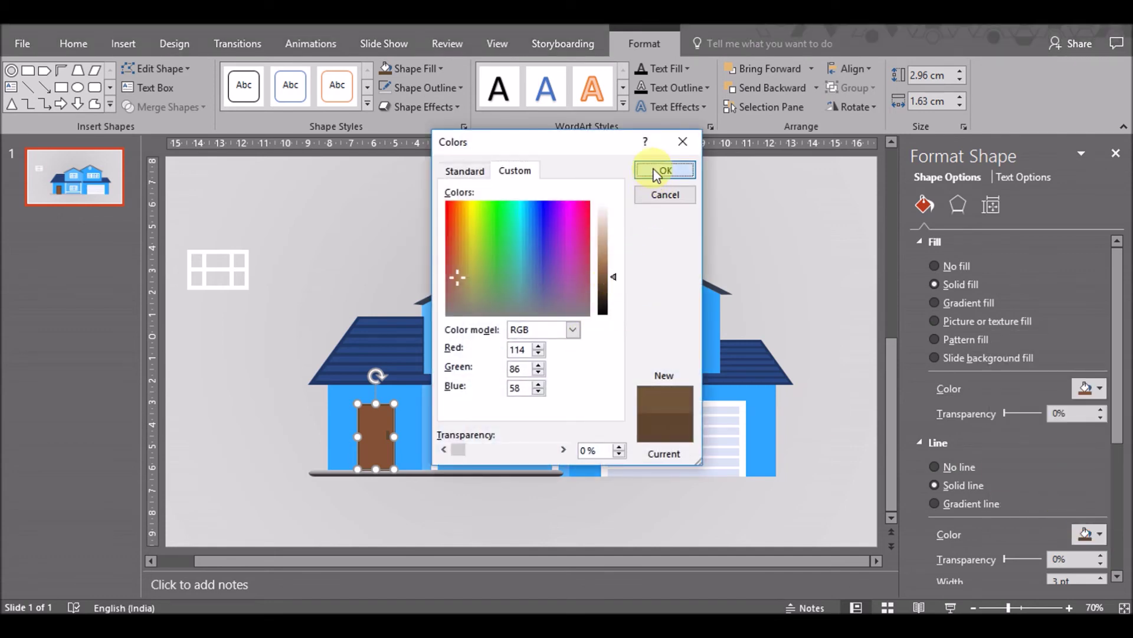
click(664, 170)
click(227, 412)
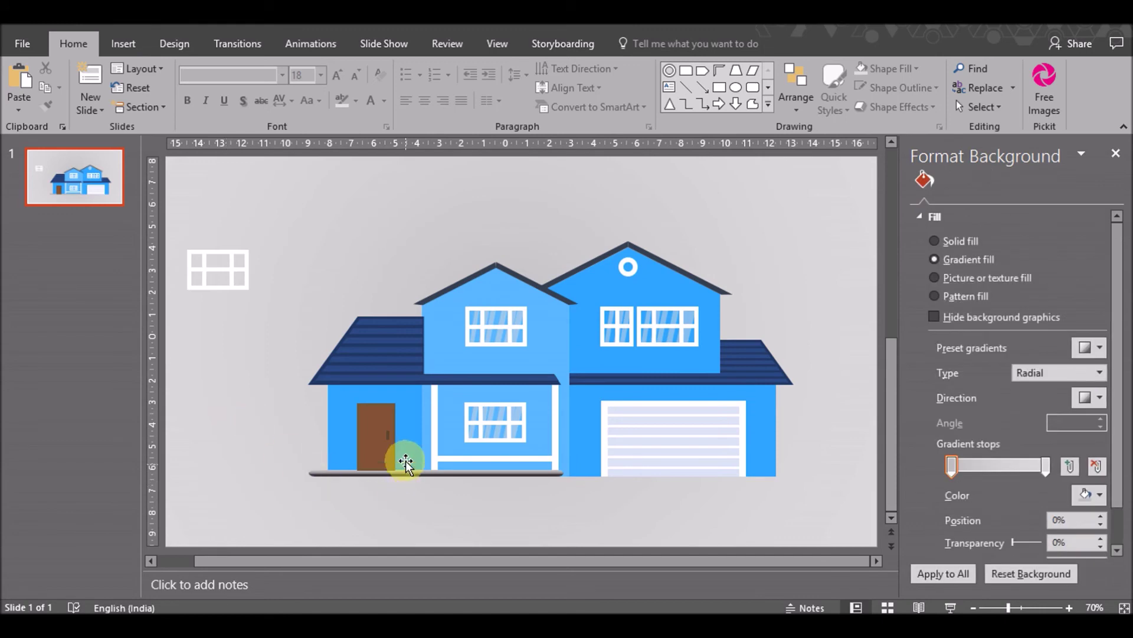
Re-tune the door fill to a darker brown, about RGB 131, 83, 53
click(392, 451)
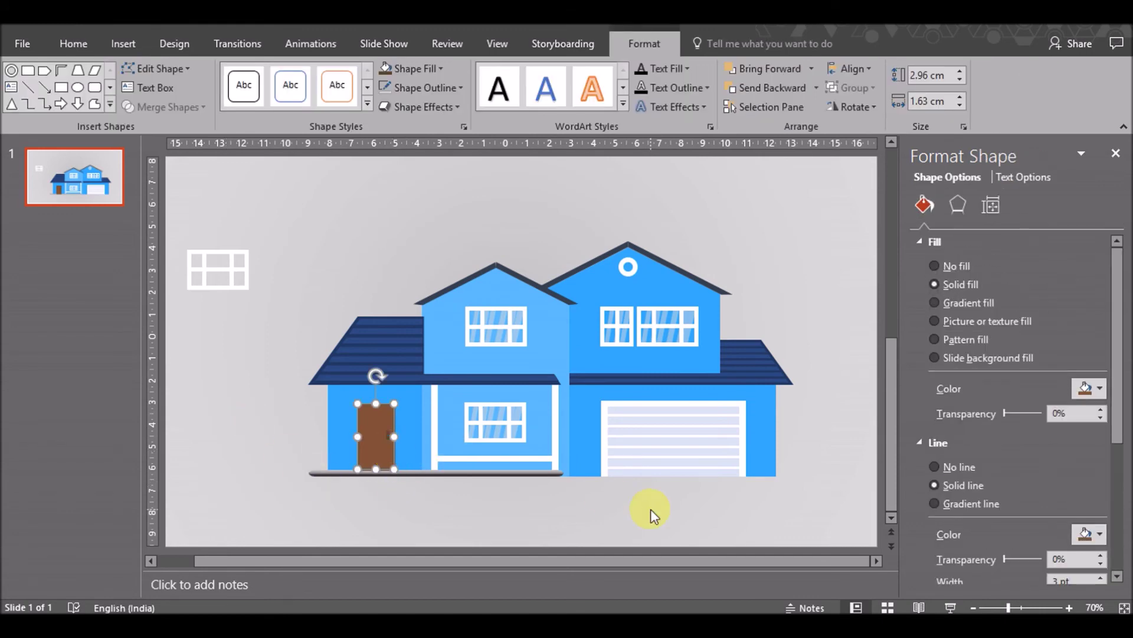
click(1086, 387)
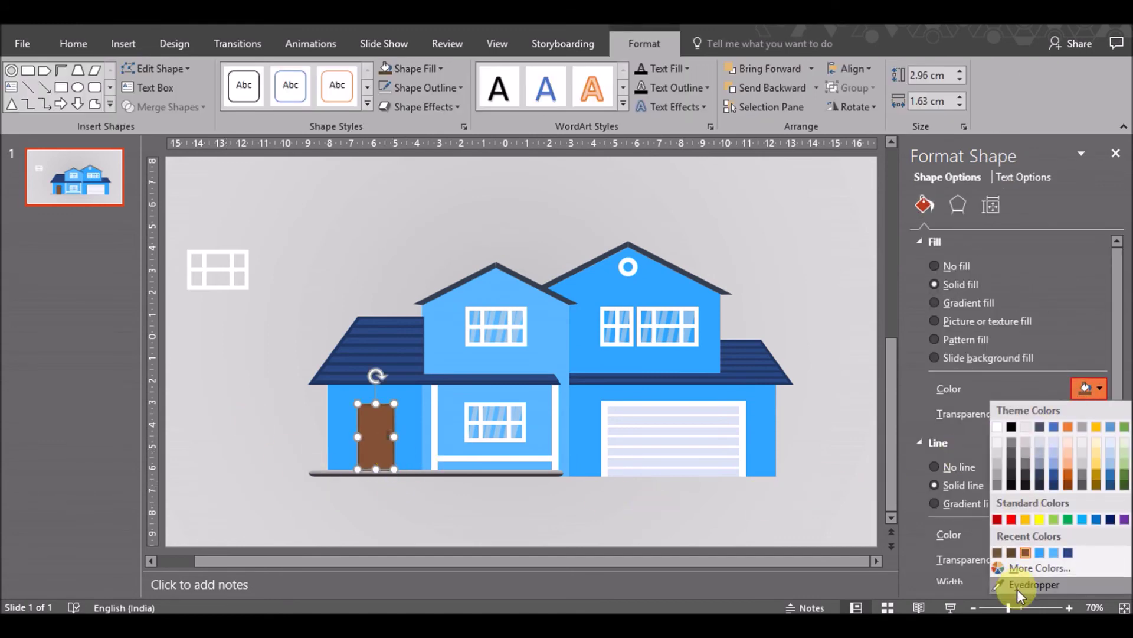
click(1023, 568)
drag(618, 277, 615, 278)
click(665, 170)
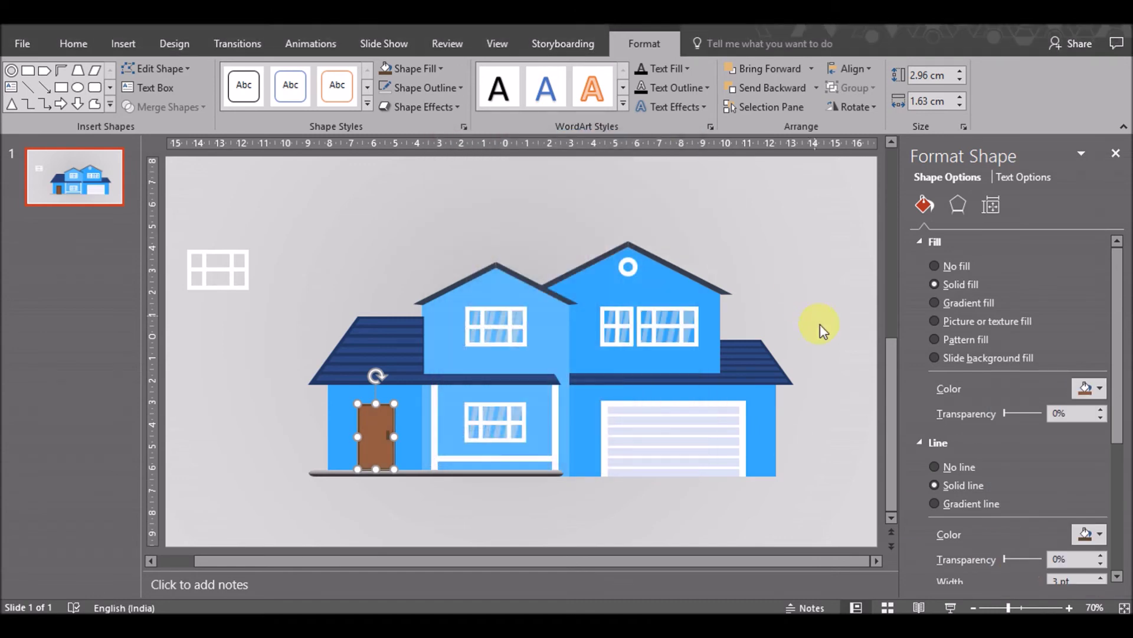
click(792, 323)
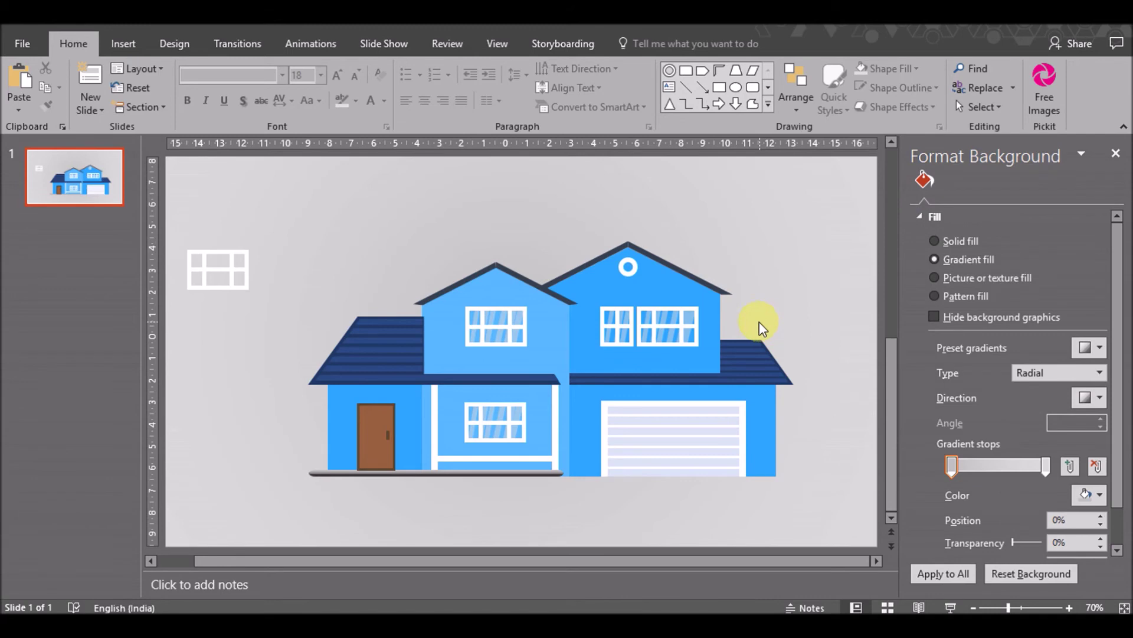
Draw a right triangle down the left side of the house's right wing
click(122, 45)
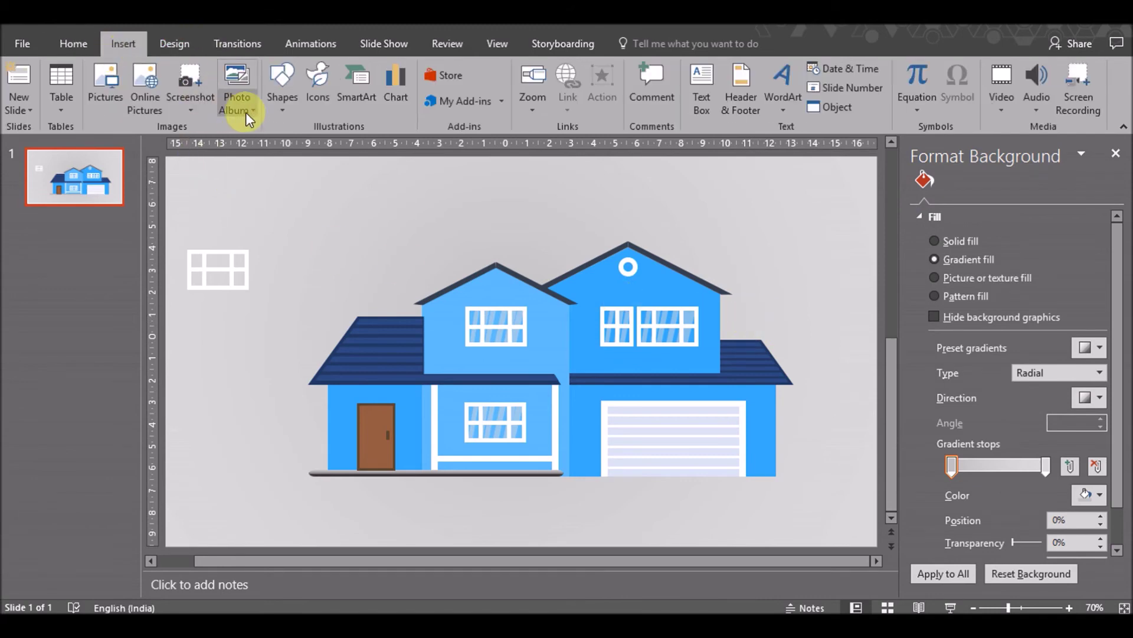
click(281, 94)
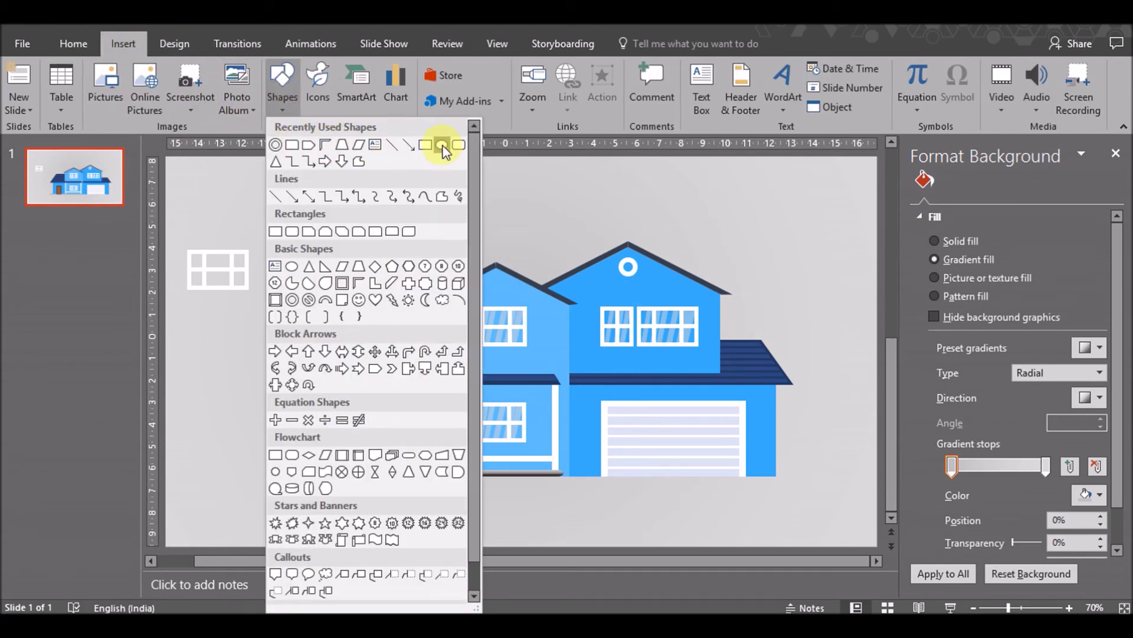
click(326, 267)
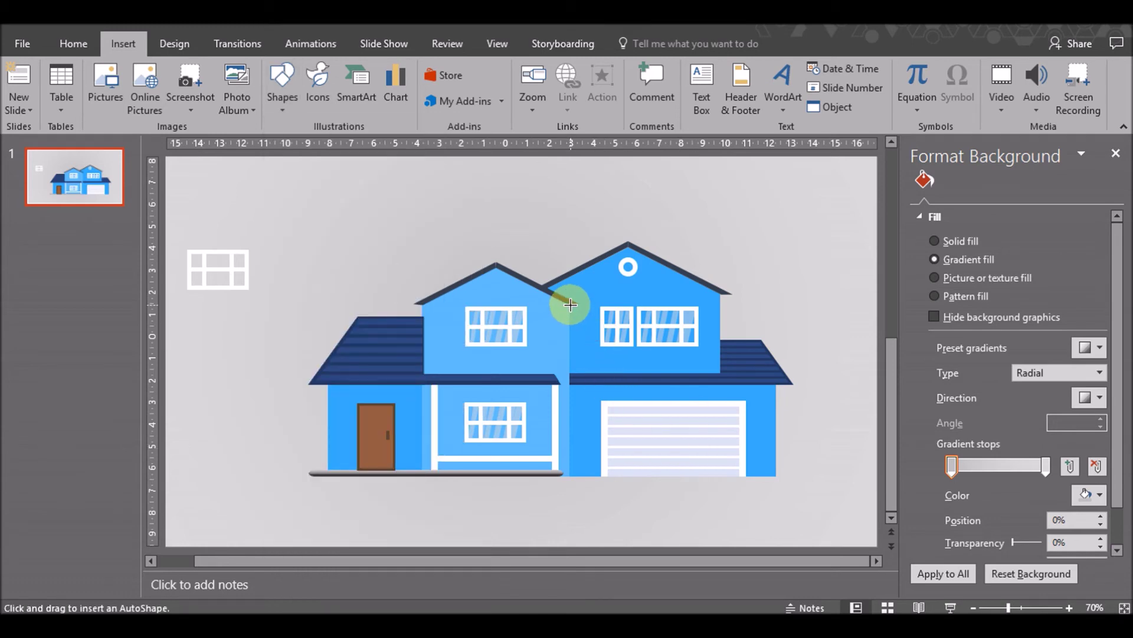
drag(568, 305, 637, 474)
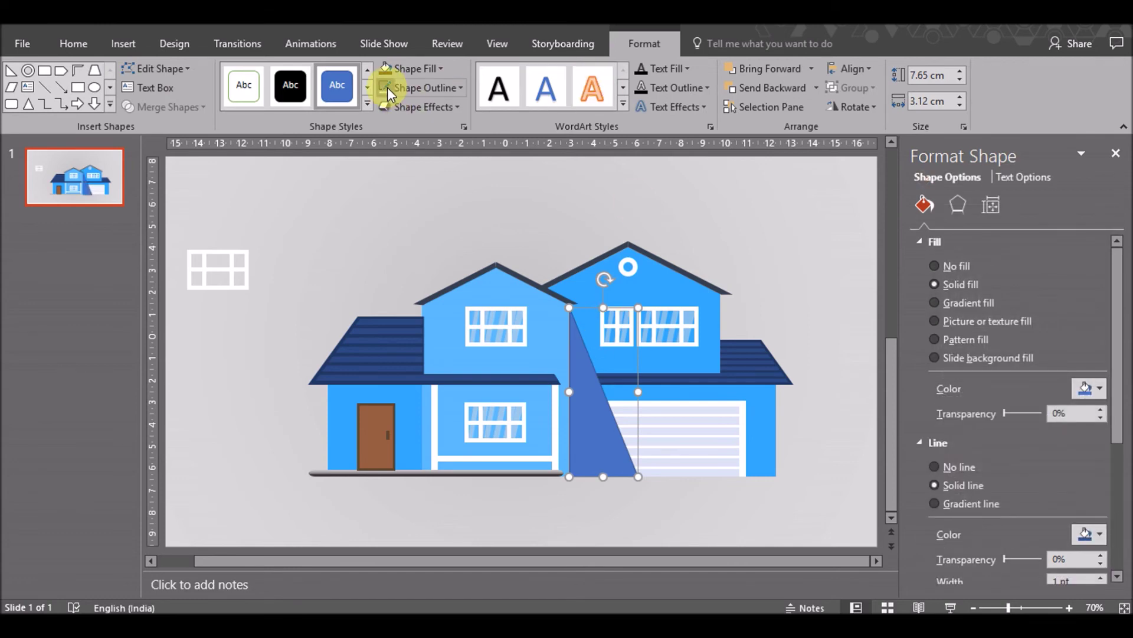
Make the triangle outline-free black at about 92% transparency
click(956, 467)
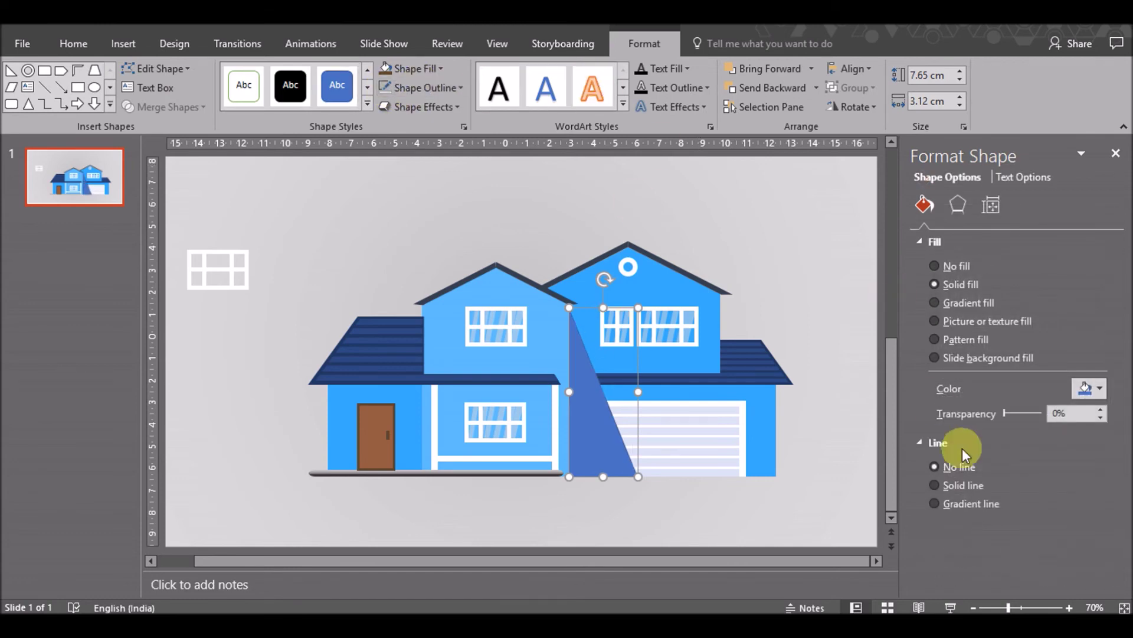
click(1086, 389)
click(1006, 431)
drag(1004, 414, 1038, 415)
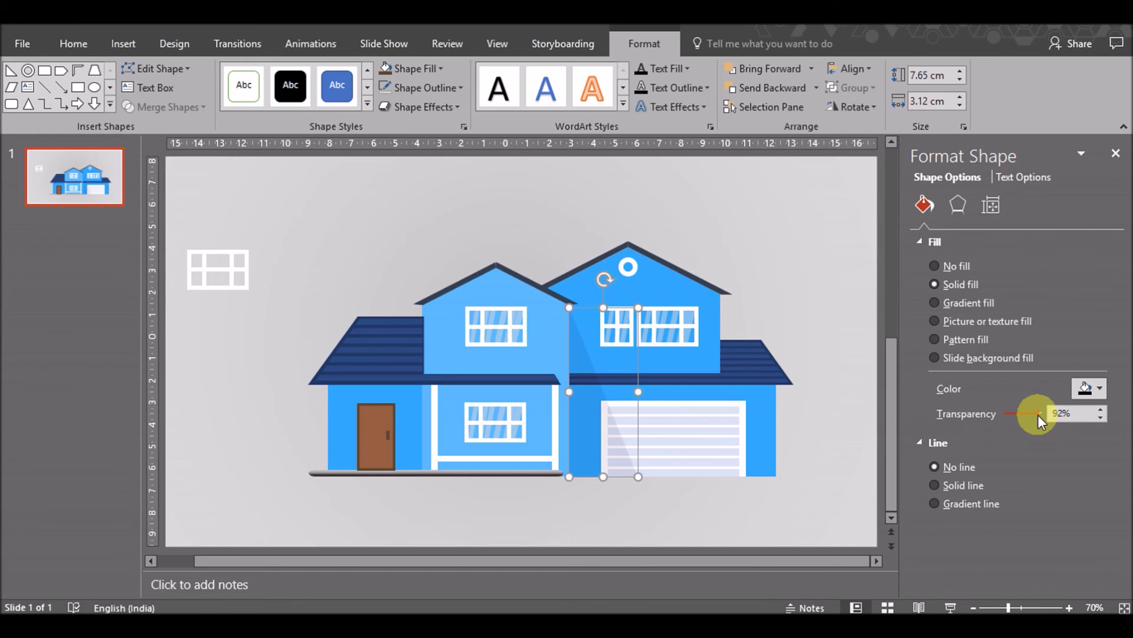
click(596, 506)
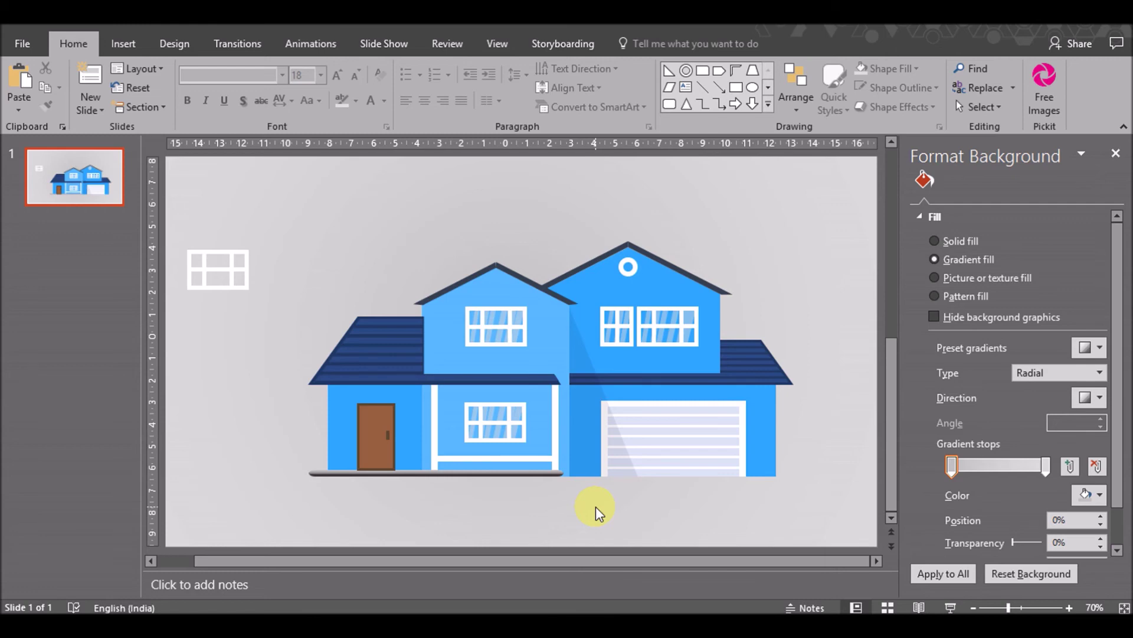
Duplicate the garage's thin white bar (0.31 × 3.44 cm) and set the copy along its right edge
click(743, 438)
click(743, 438)
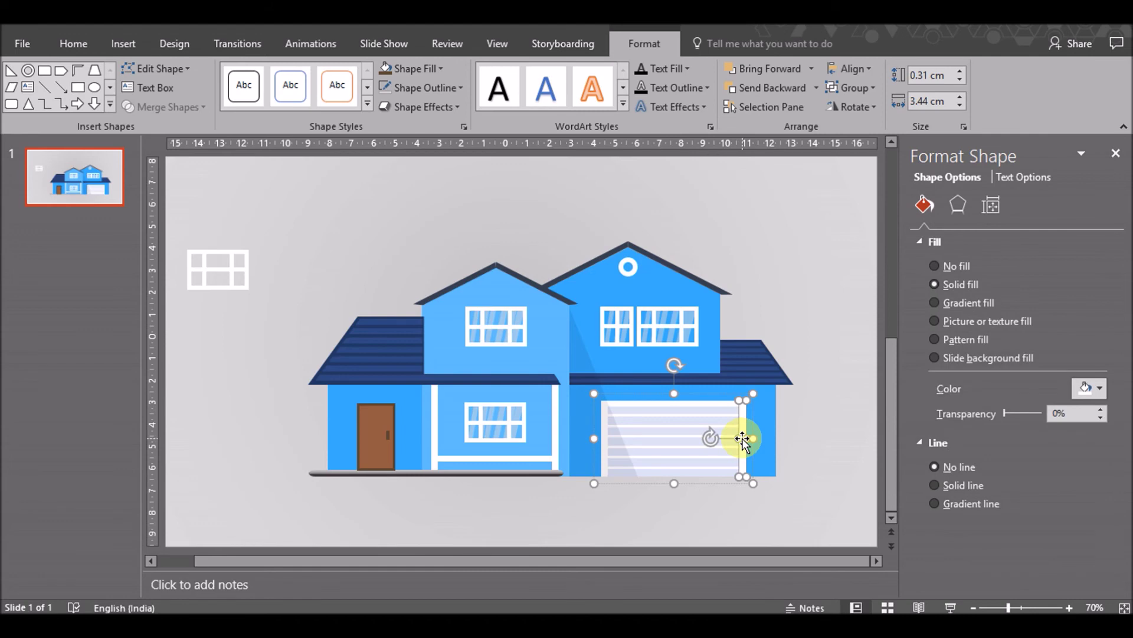
drag(743, 438, 752, 444)
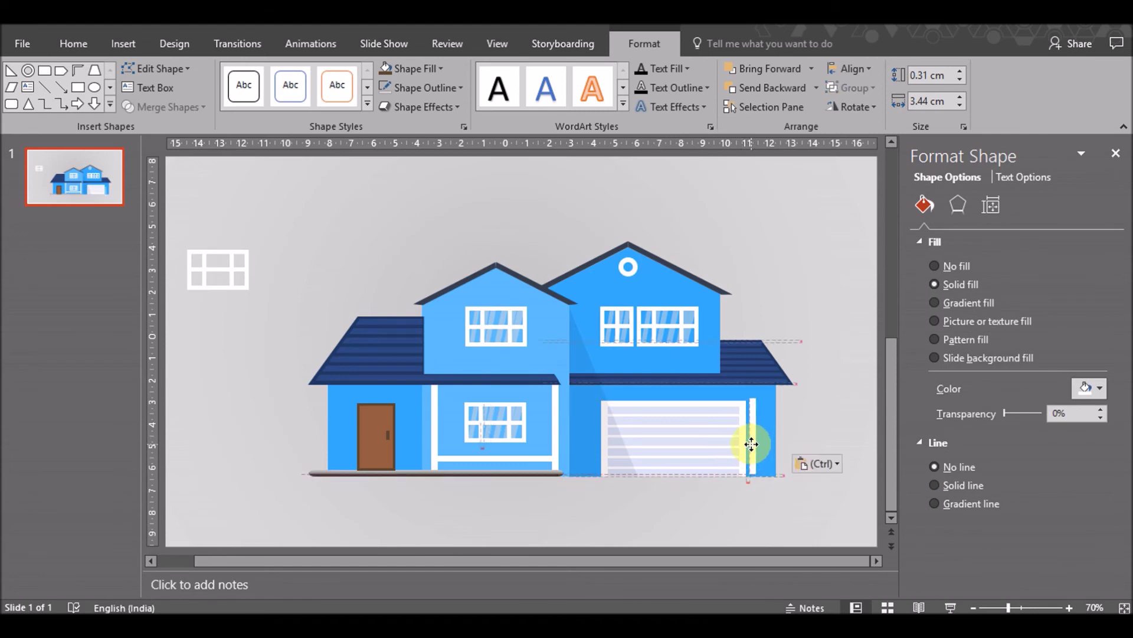
drag(751, 443, 747, 449)
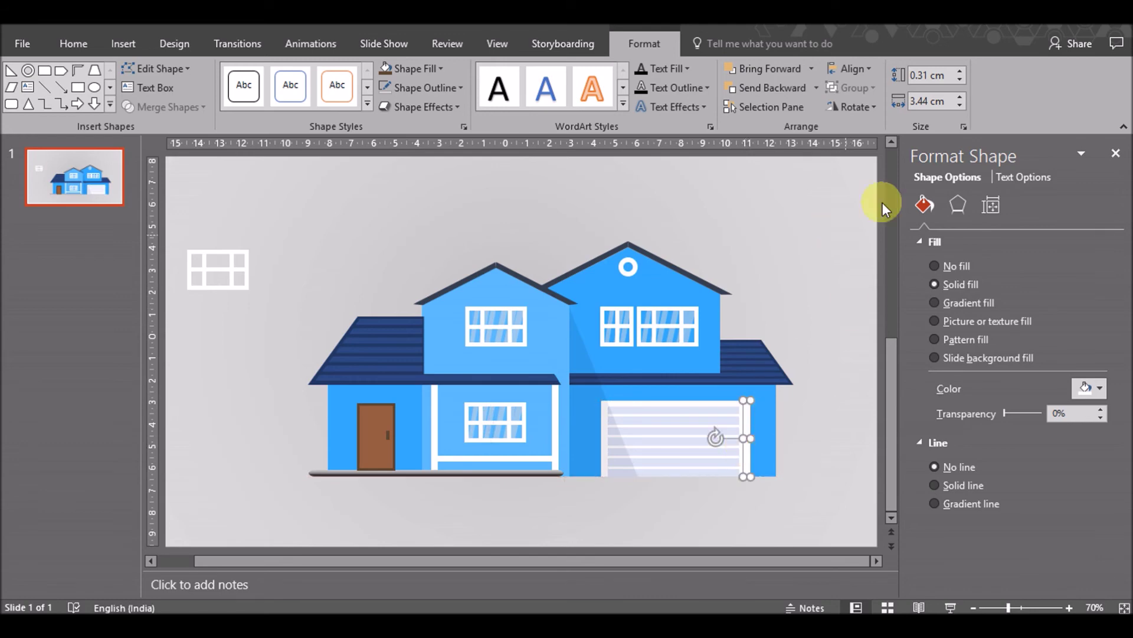
In the Selection Pane, move Rectangle 162 below Rectangle 159 and collapse the expanded groups
click(758, 108)
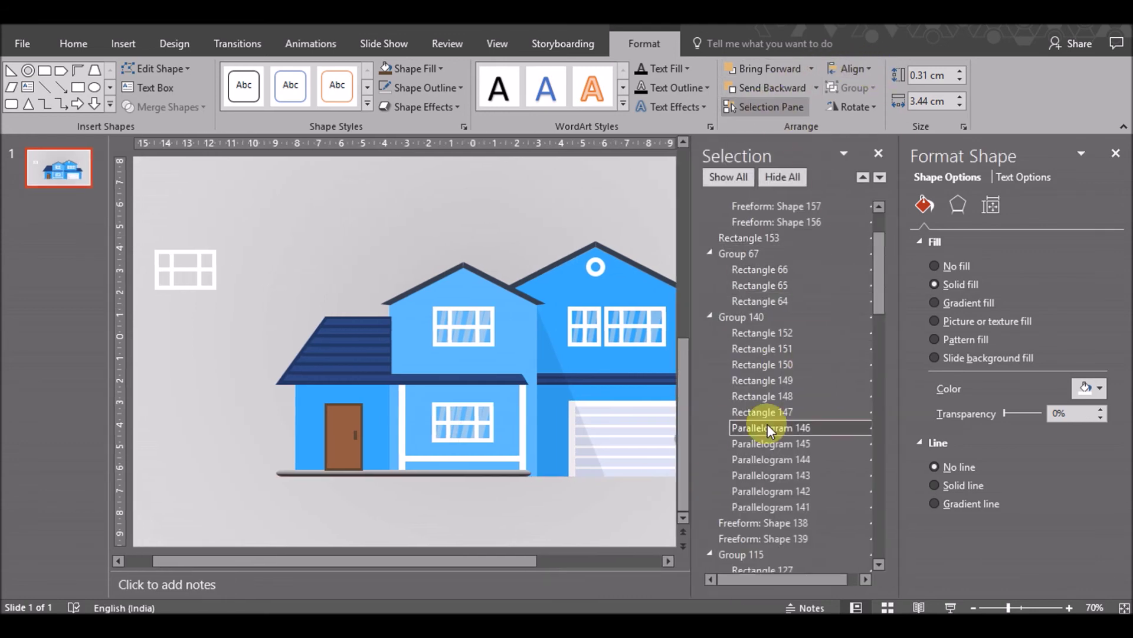
drag(520, 560, 626, 562)
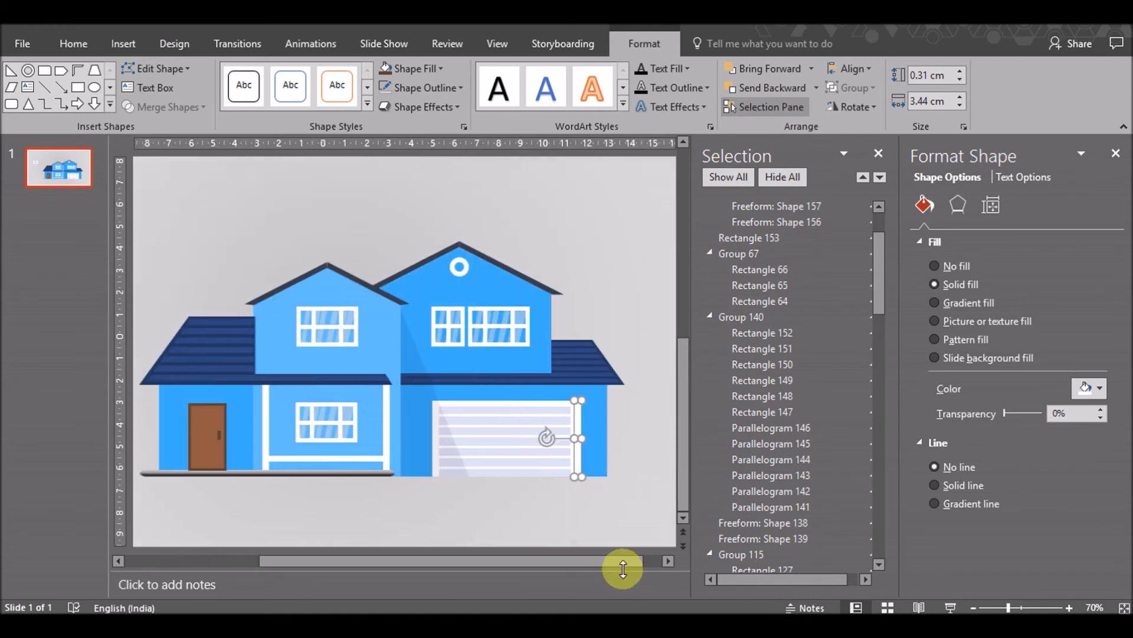
scroll(809, 472, up, 2)
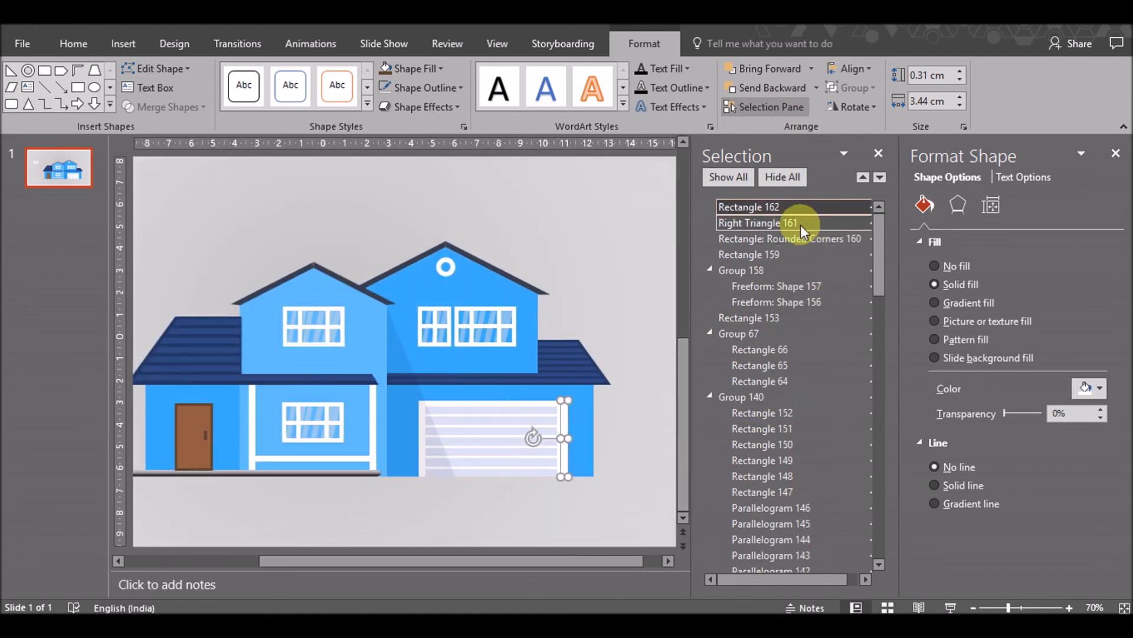
click(787, 207)
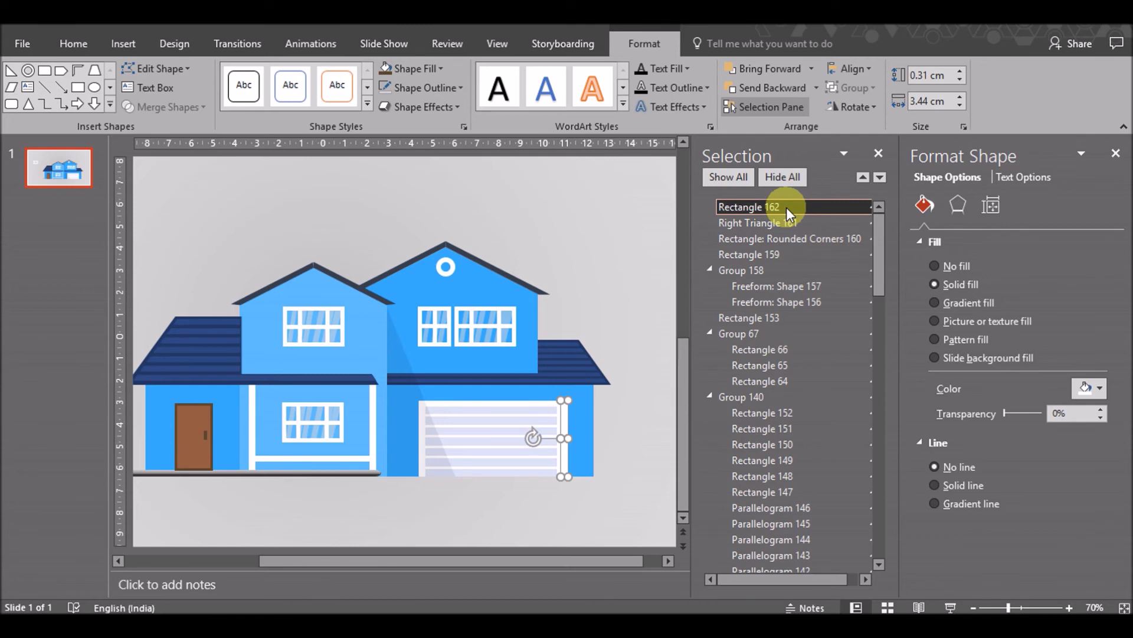
drag(787, 211, 786, 340)
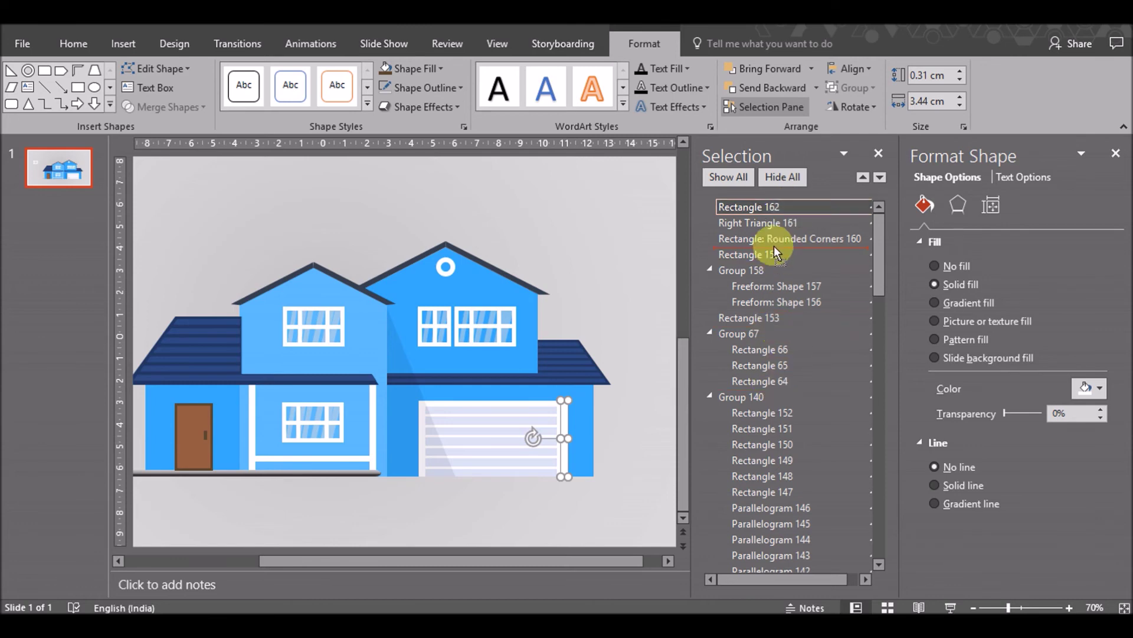
drag(772, 257, 772, 257)
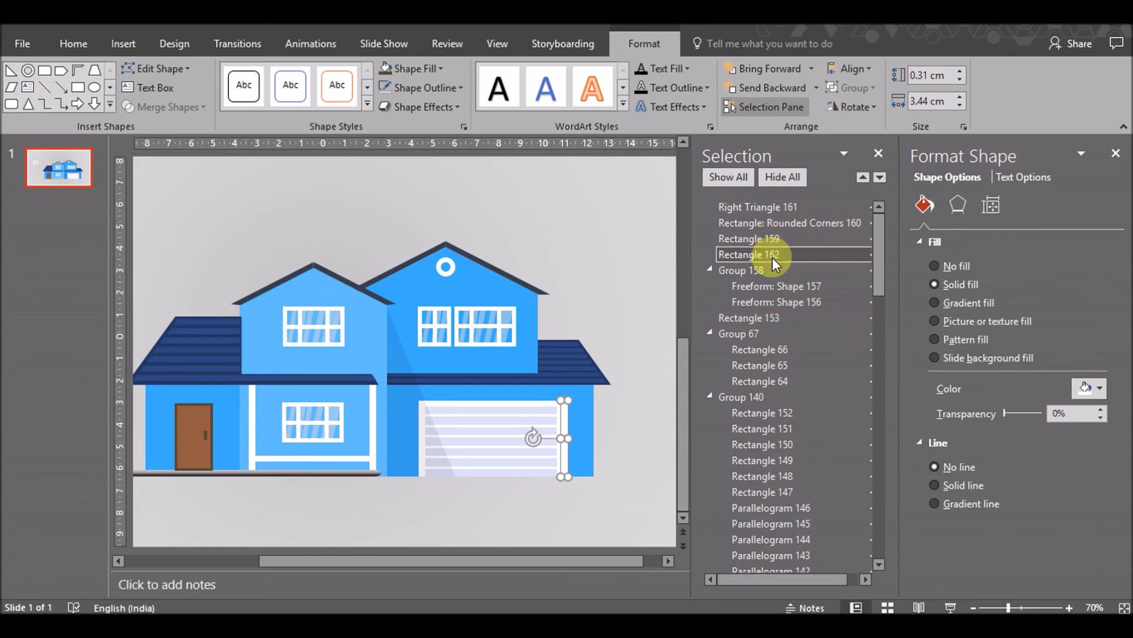
click(710, 269)
click(709, 302)
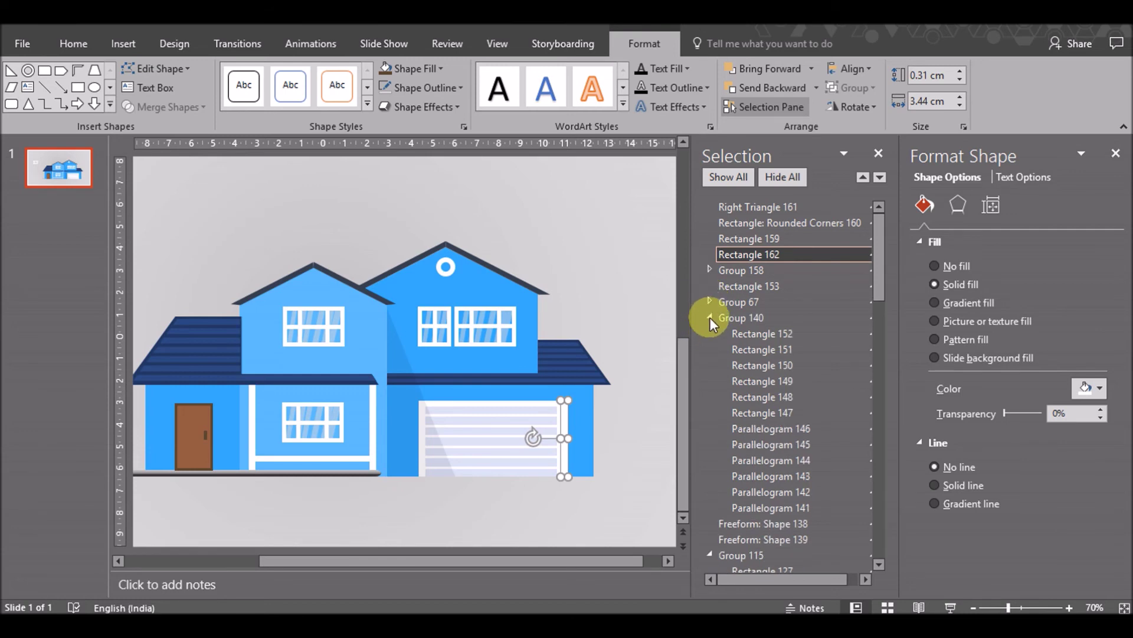
click(710, 317)
click(709, 365)
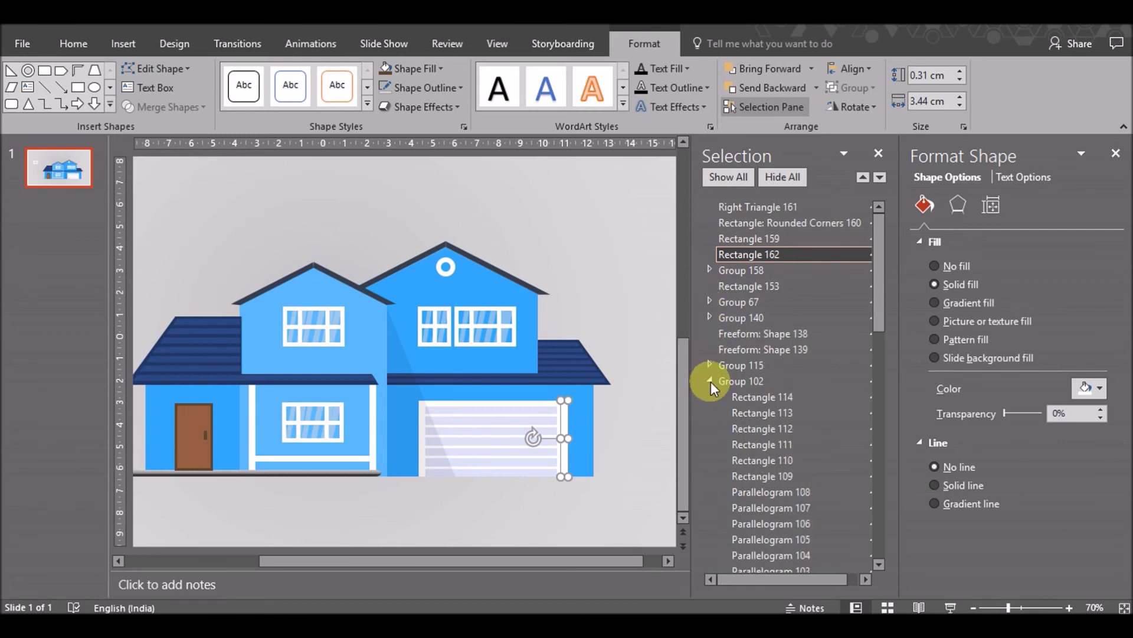
click(710, 380)
click(710, 426)
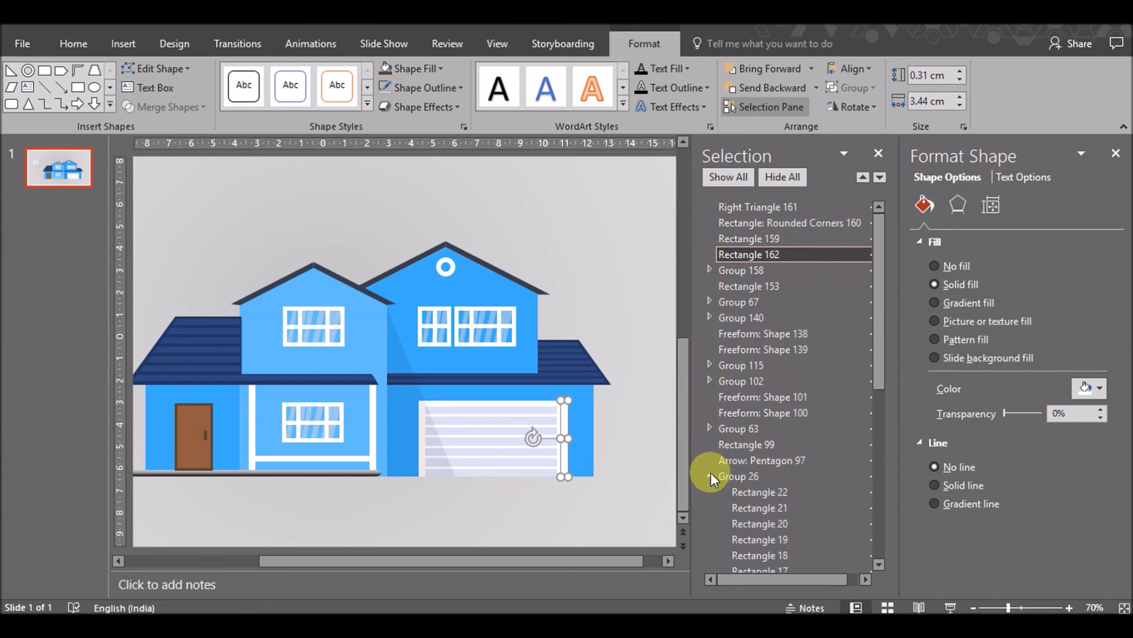
click(710, 475)
Restack Rectangle 162 inside garage Group 63, just below Rectangle 53
click(489, 413)
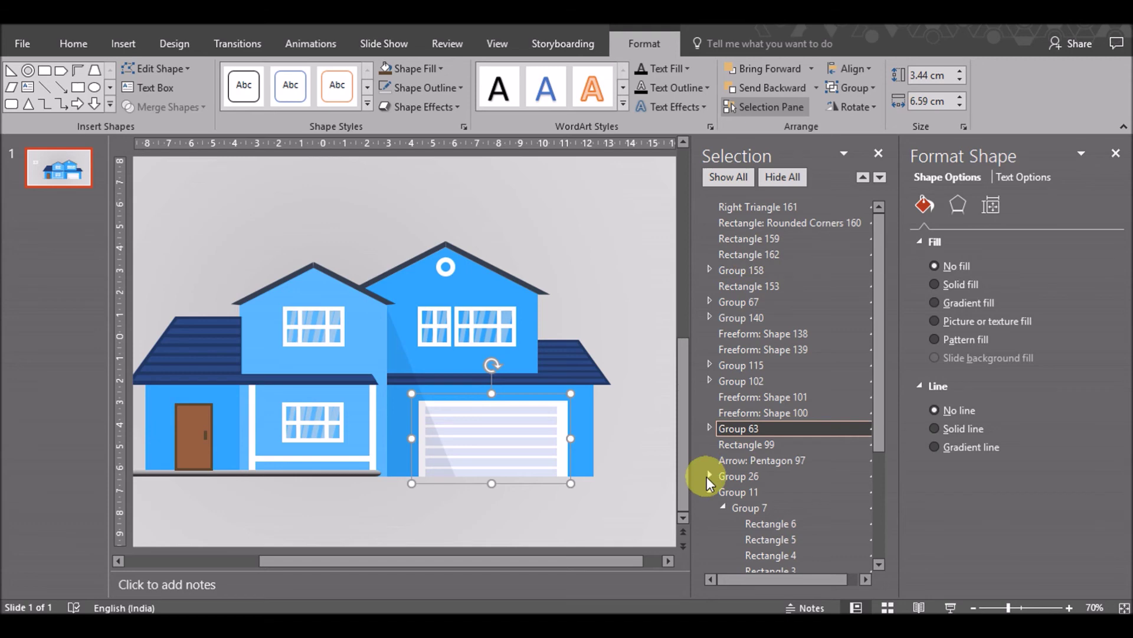
click(709, 426)
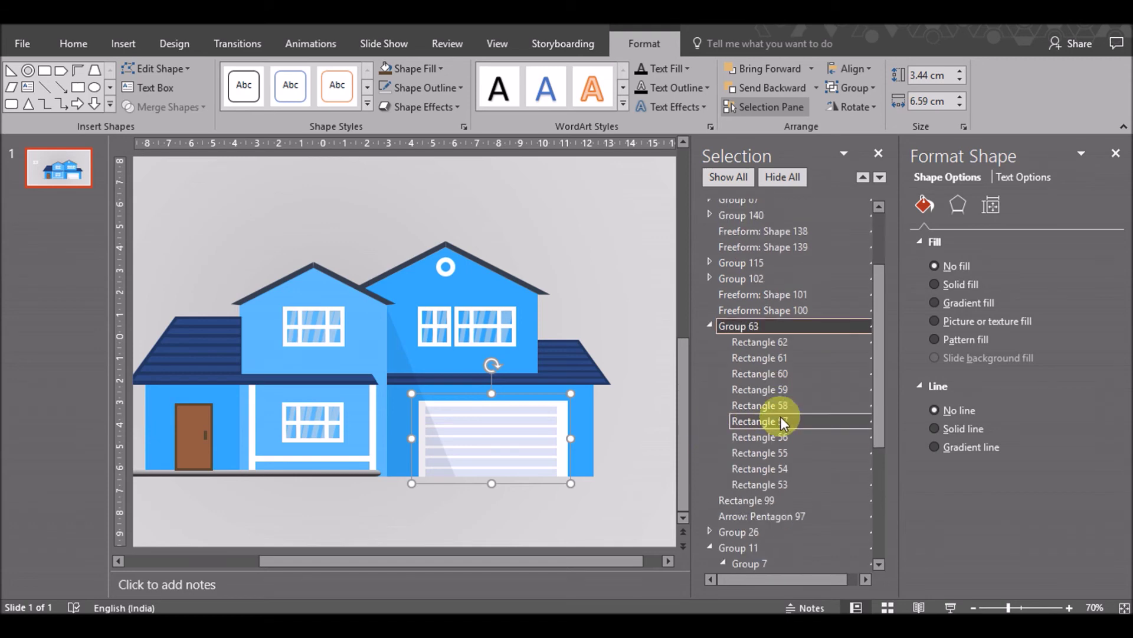
click(775, 233)
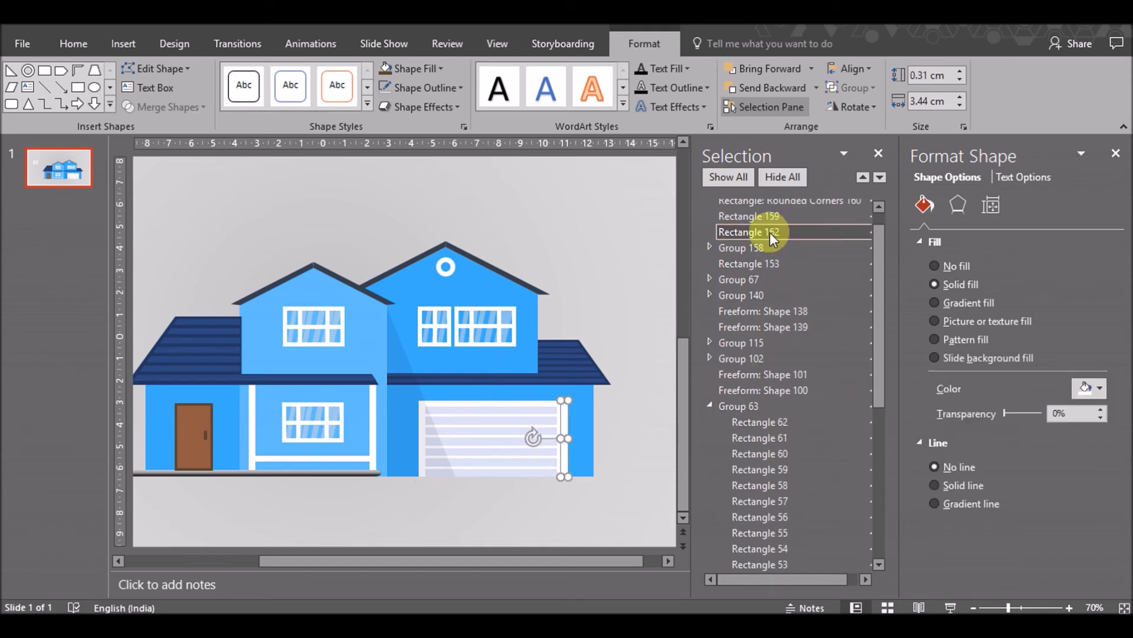
drag(768, 389, 782, 514)
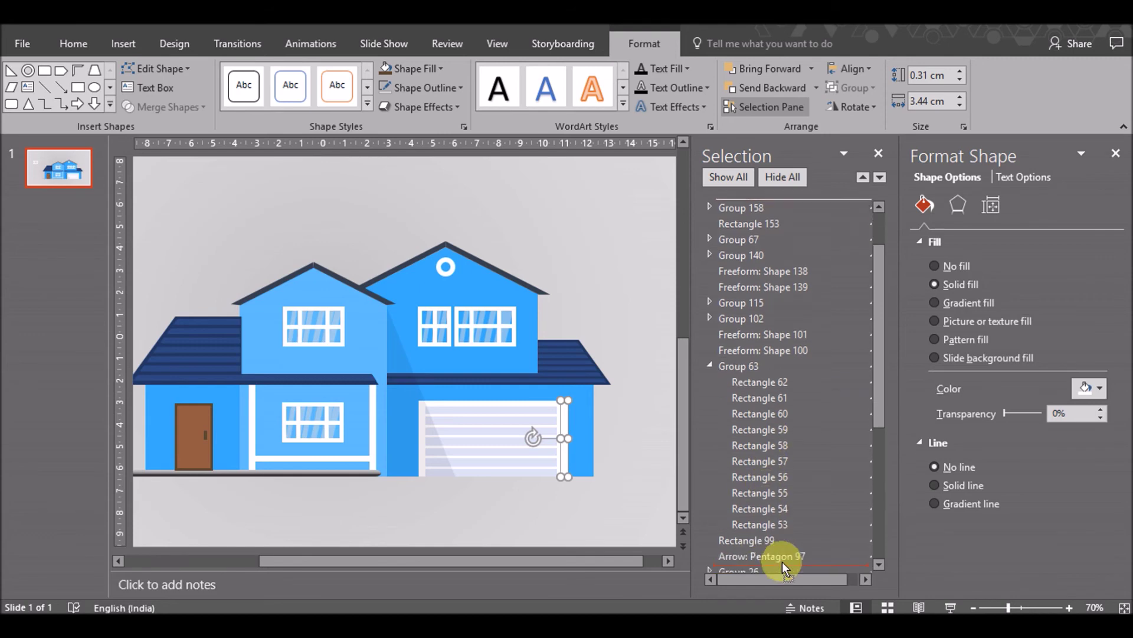
drag(781, 514, 778, 508)
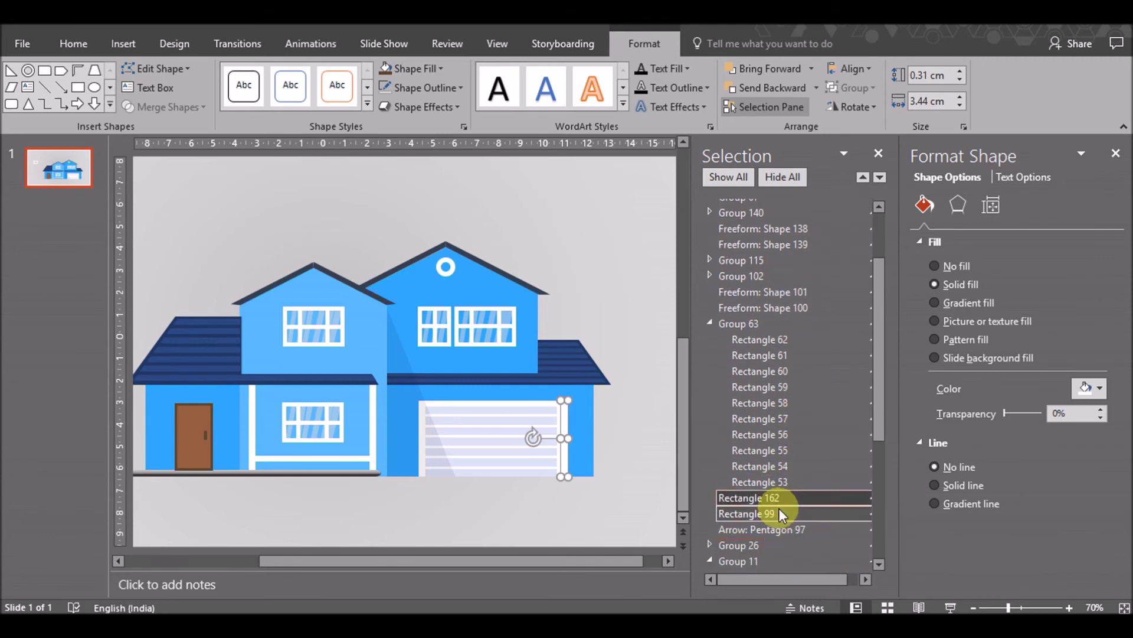
Fill the garage bar dark grey, nudge it slightly left, then switch to another swatch
click(1098, 388)
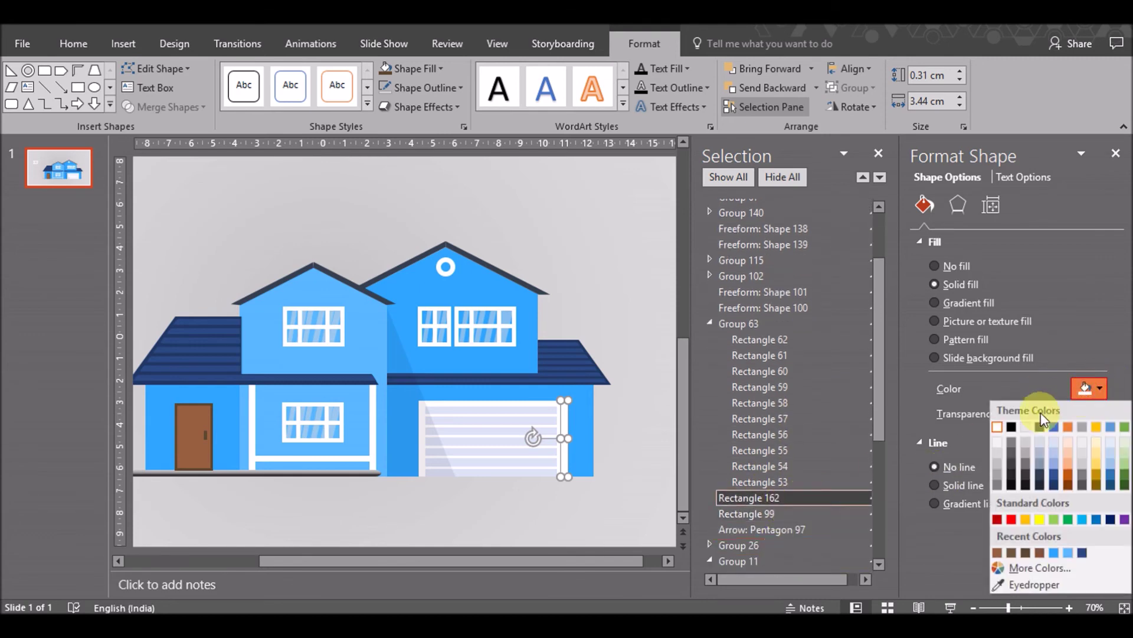
click(1015, 452)
key(Left)
key(Left)
key(Left)
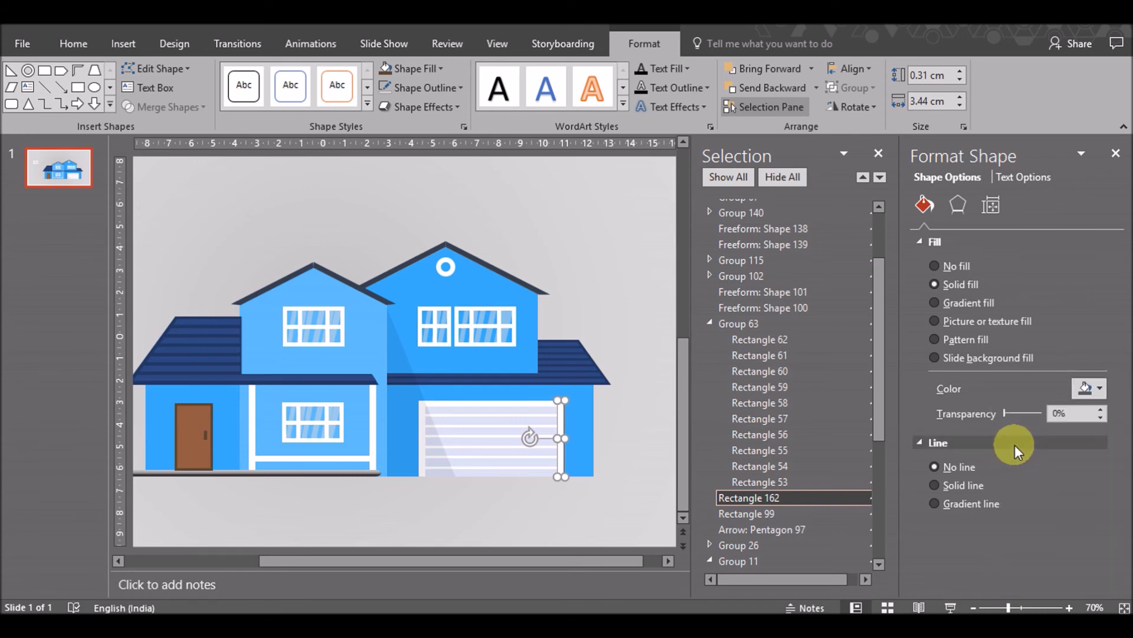
click(1087, 390)
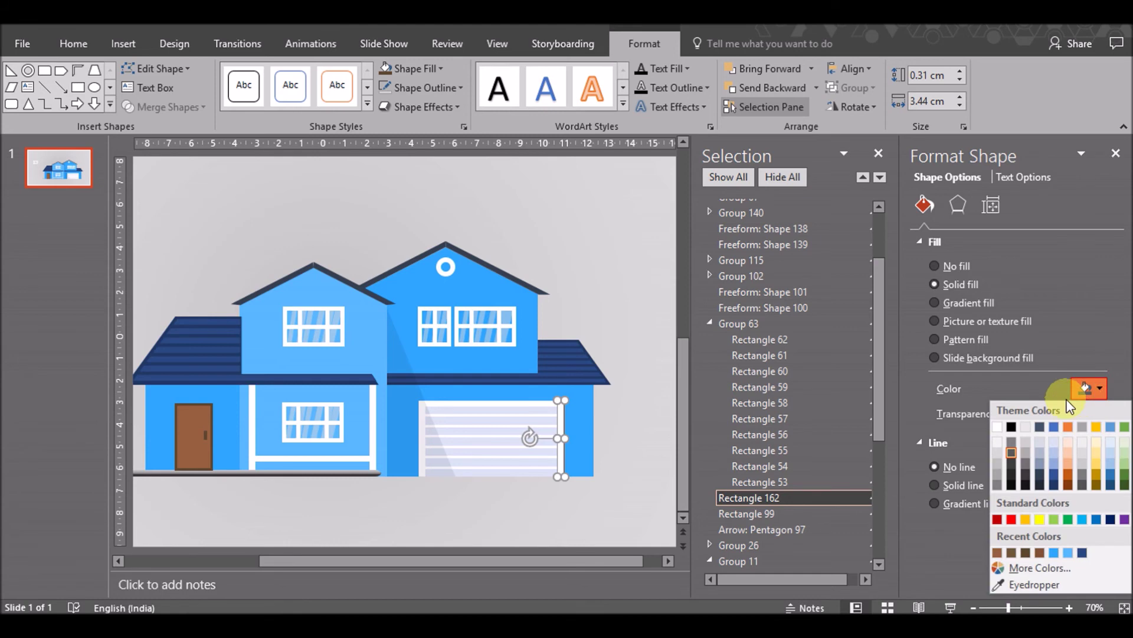
click(1011, 441)
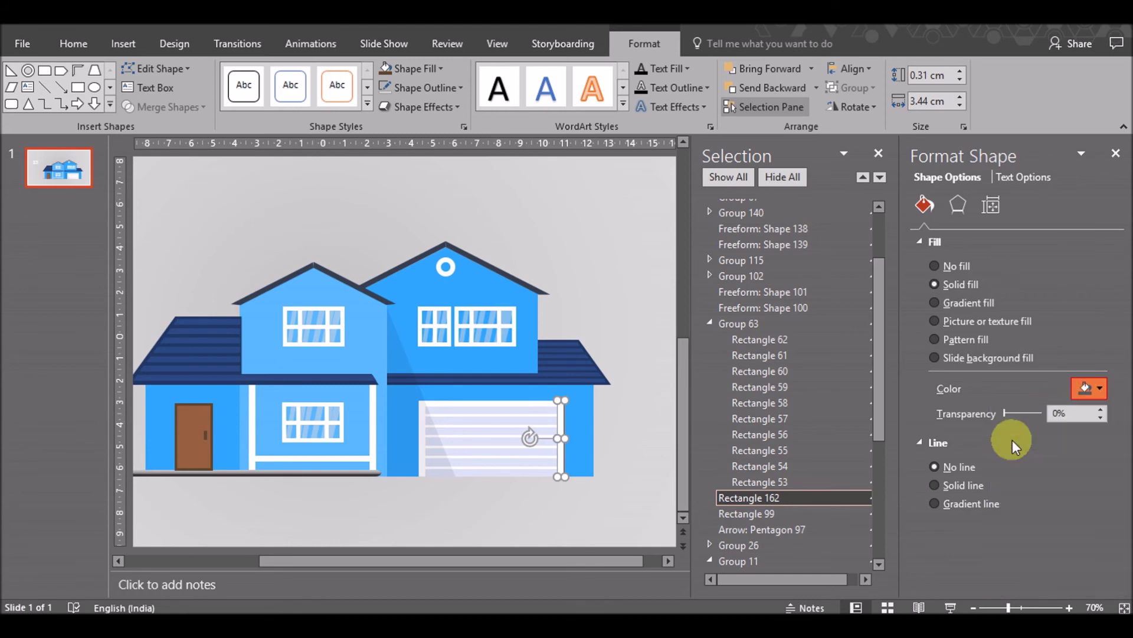
click(588, 522)
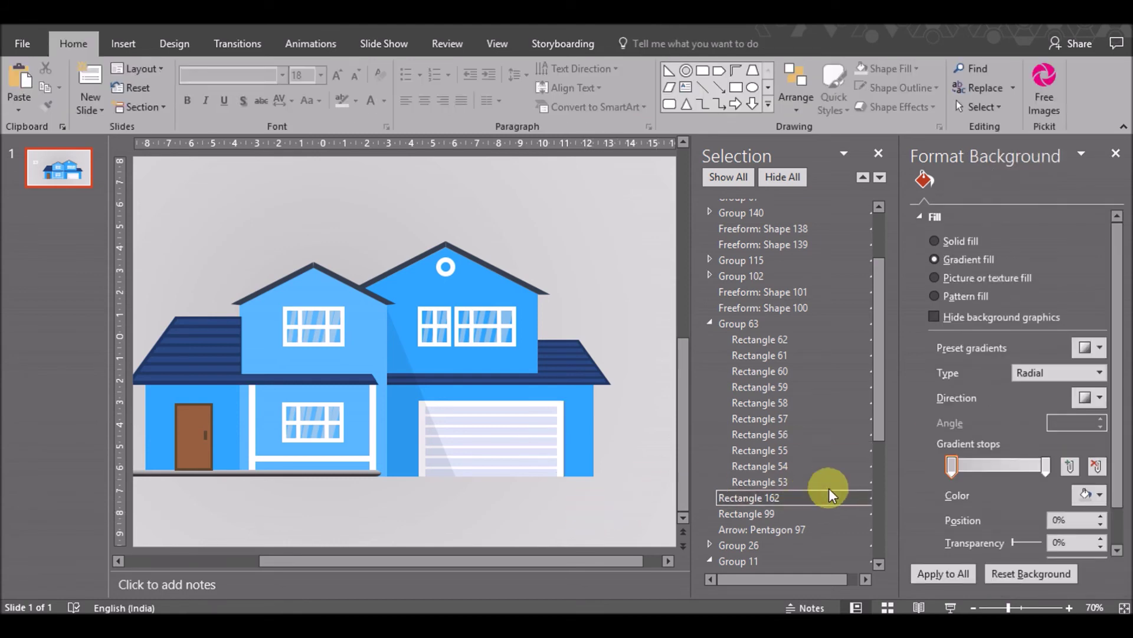
Compare theme fill swatches on Rectangle 162, settling on a slightly brighter shade
click(771, 497)
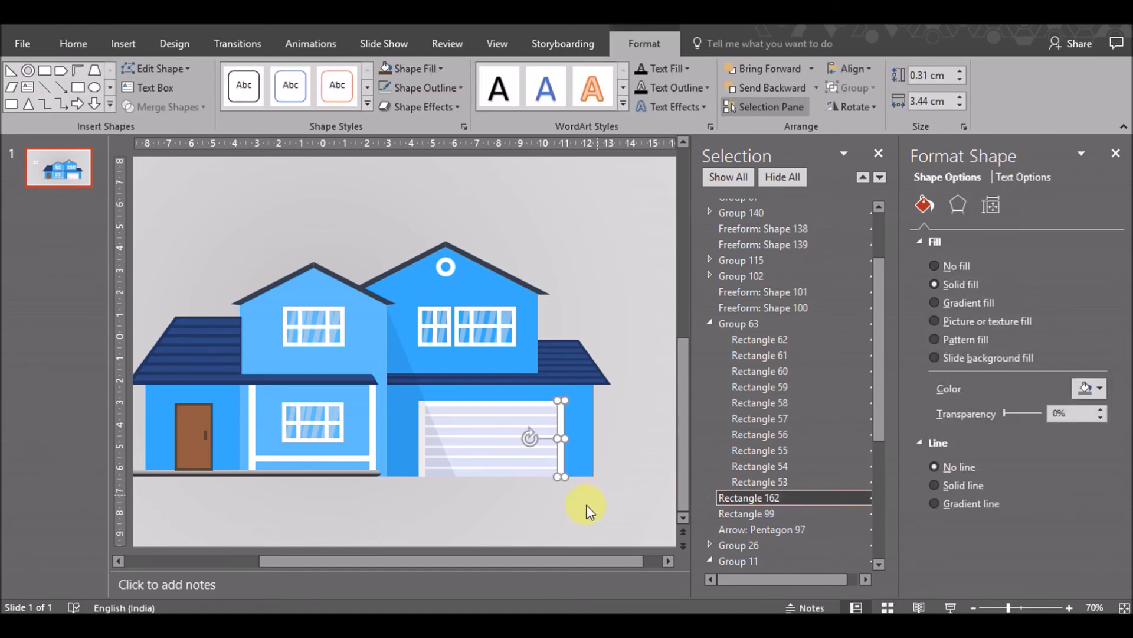
click(548, 518)
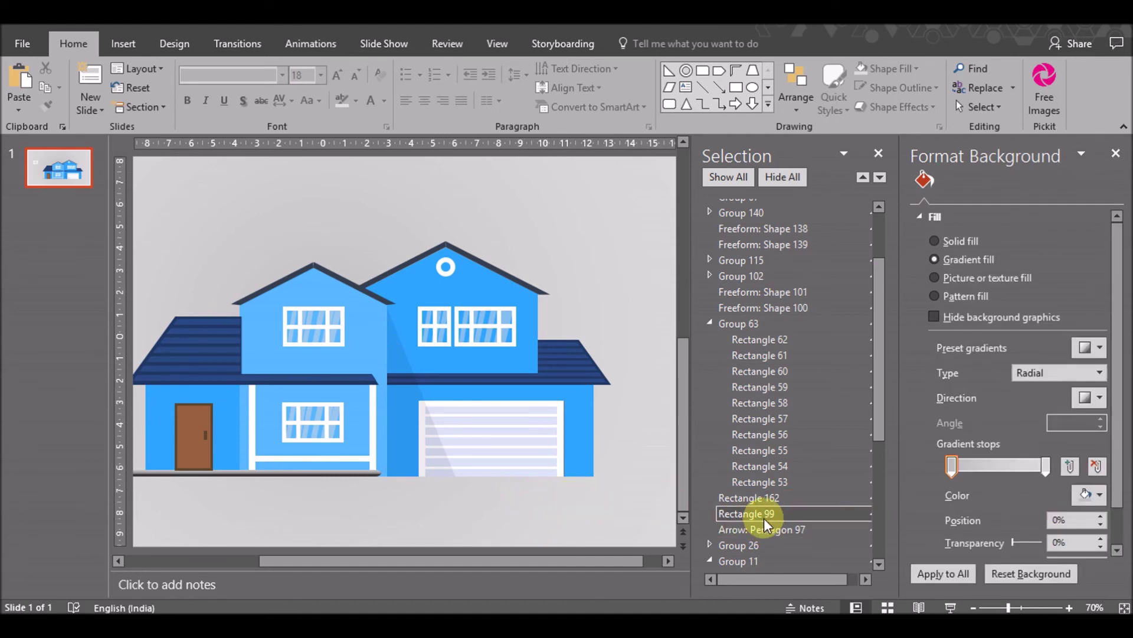
click(765, 498)
click(1091, 390)
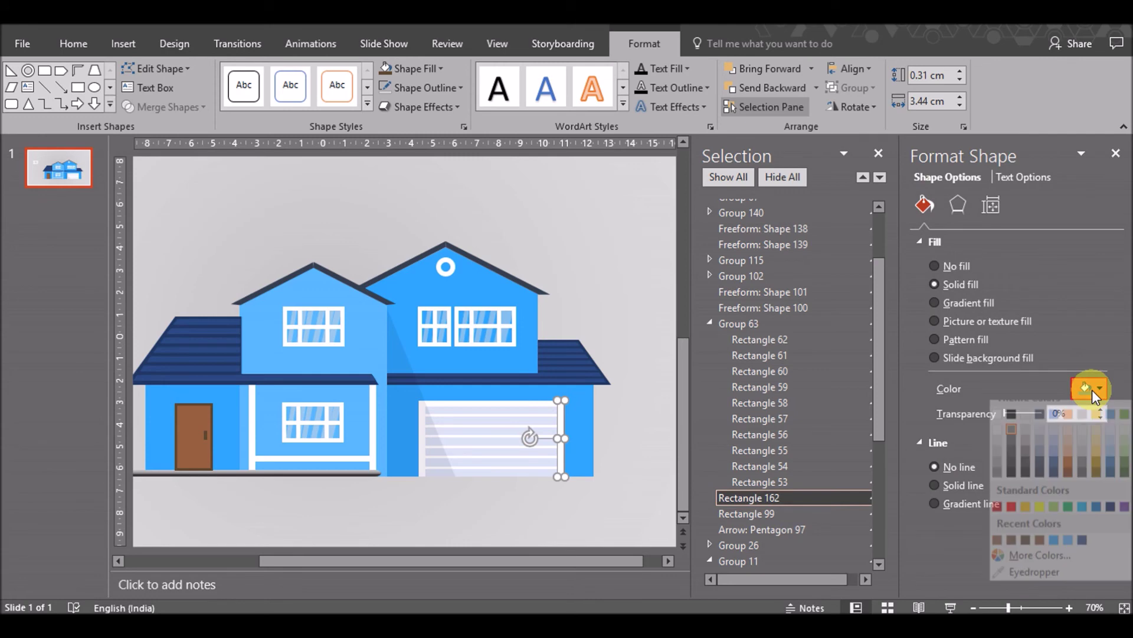
click(998, 477)
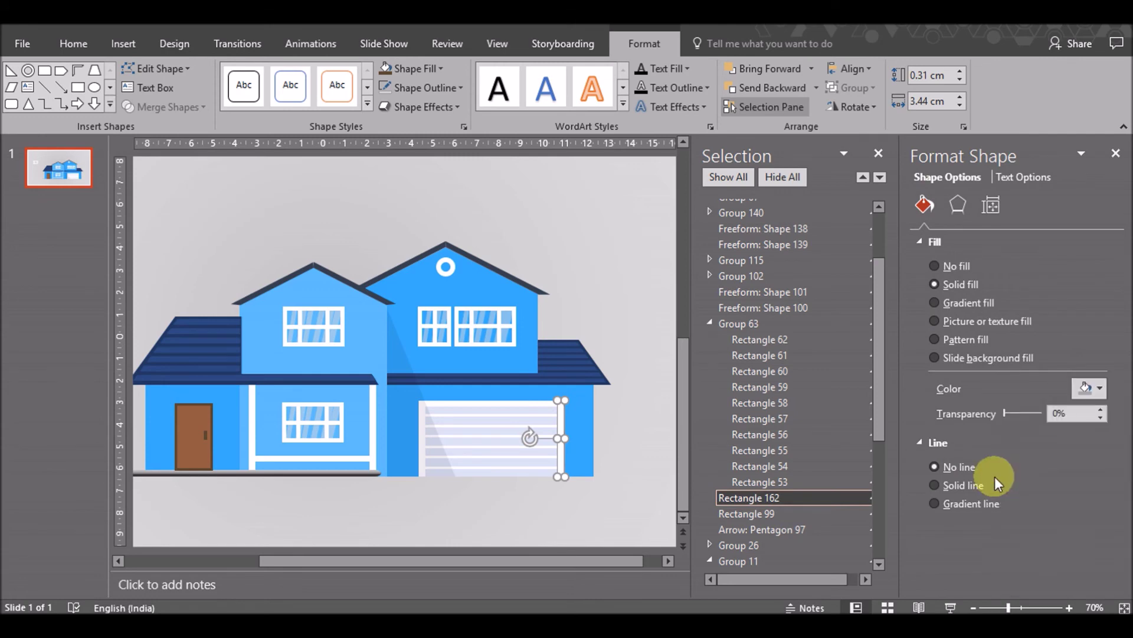
click(612, 509)
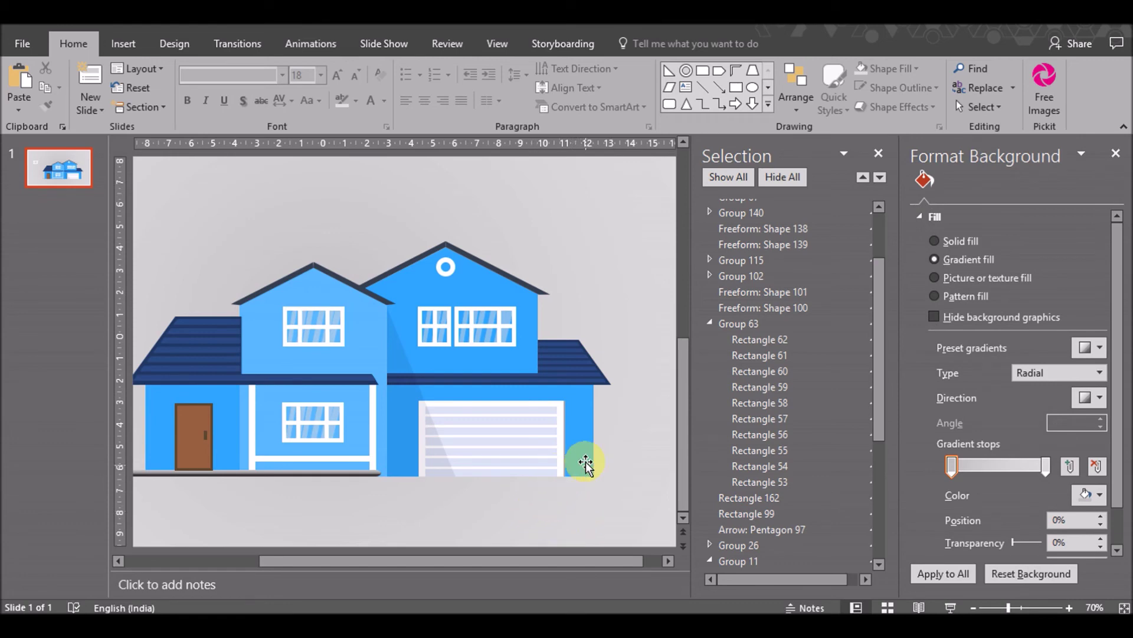
click(748, 498)
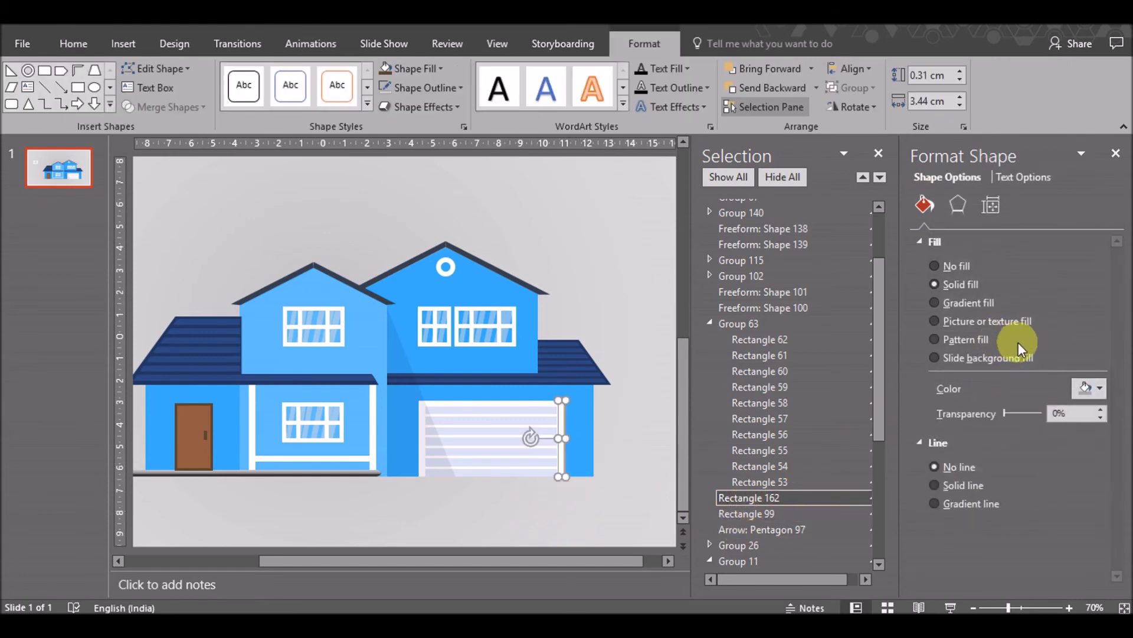
click(1088, 387)
click(1013, 464)
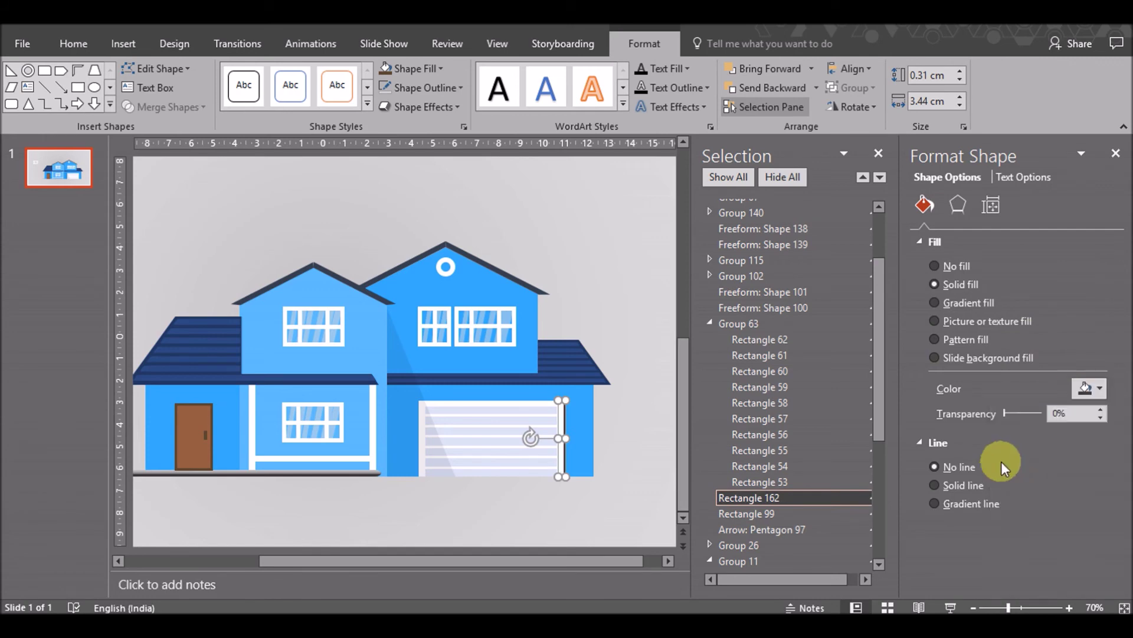
click(612, 517)
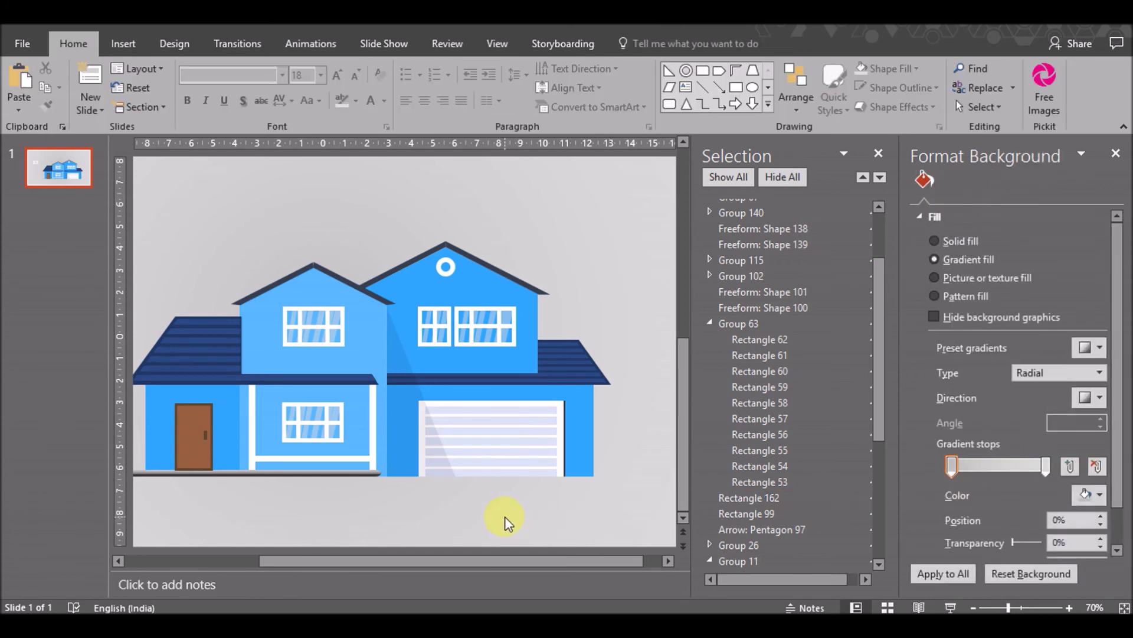
Draw a 0.13 × 9.41 cm rectangle along the right roof's base with no outline
click(123, 46)
click(282, 94)
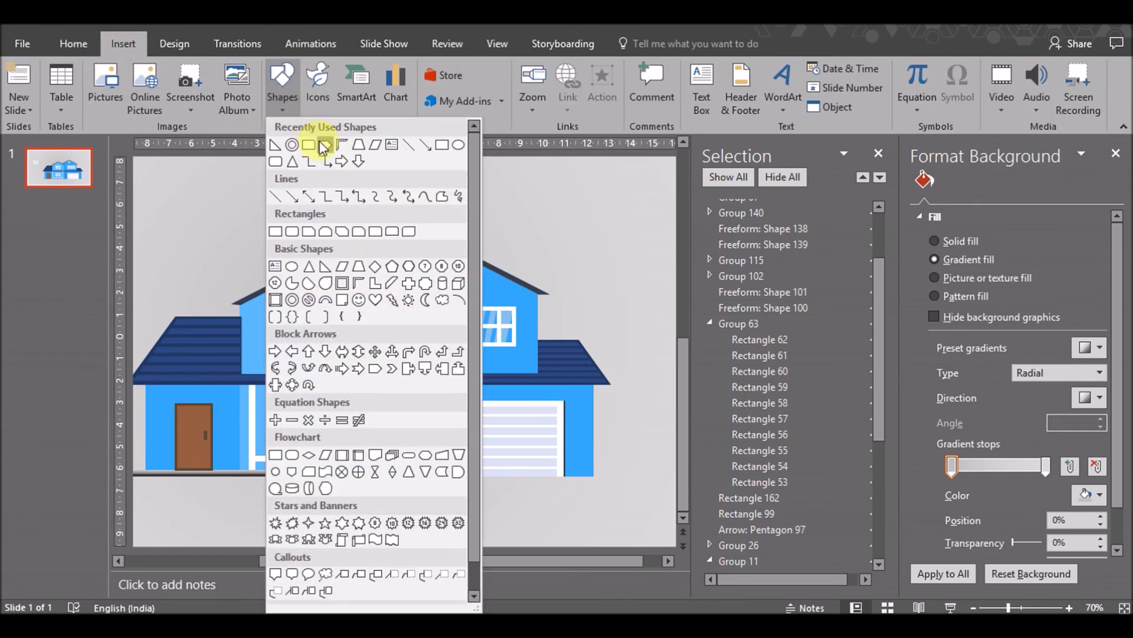
click(275, 231)
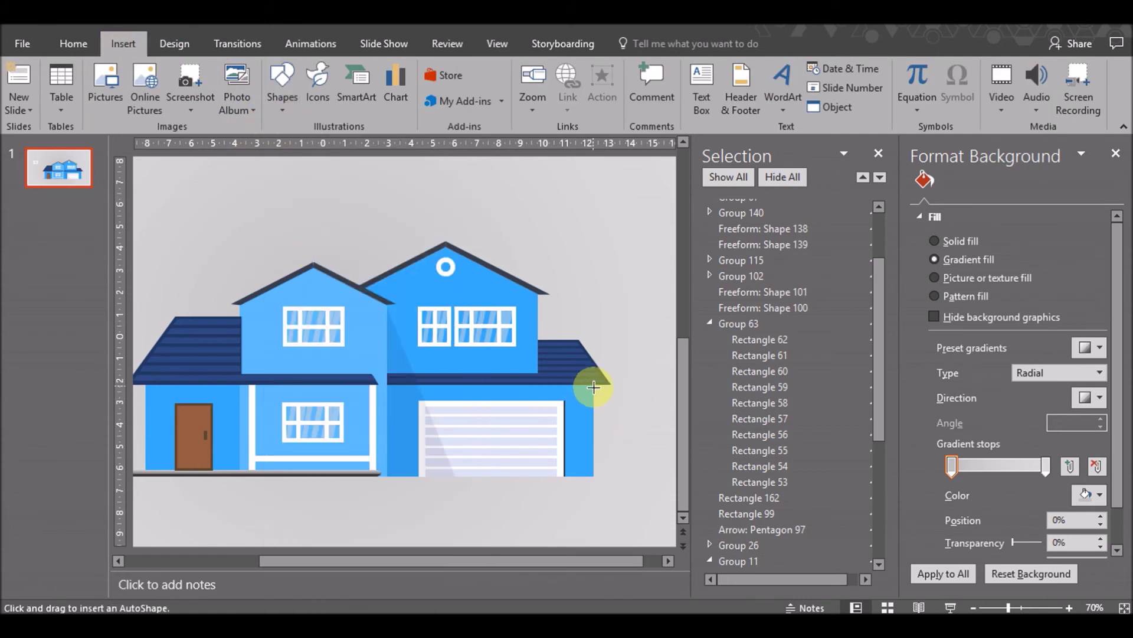
drag(592, 387, 384, 385)
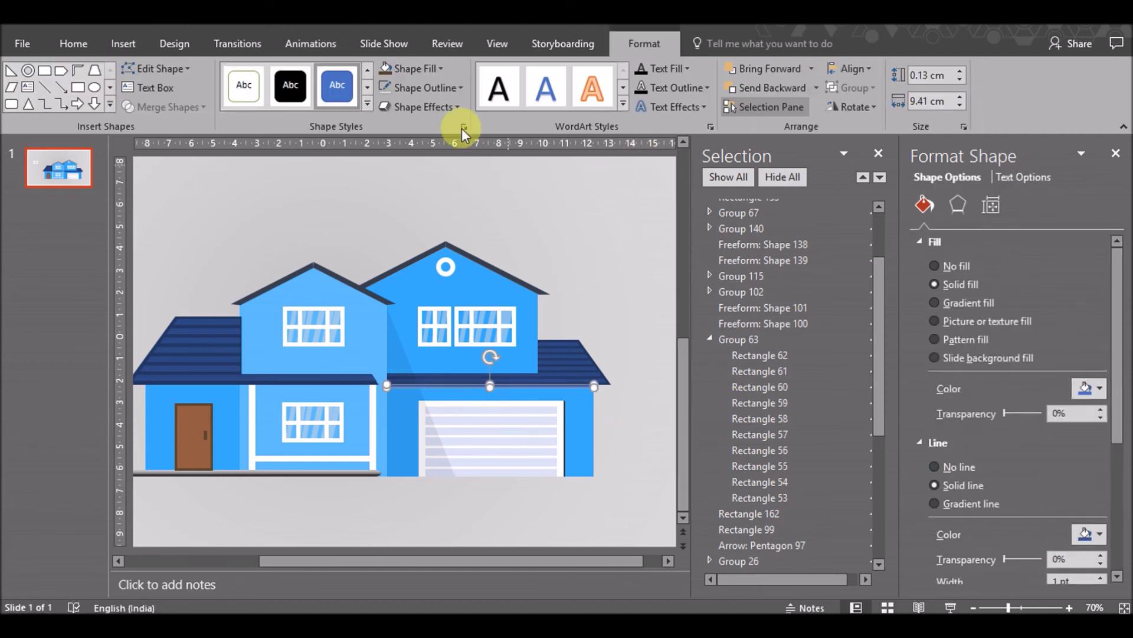
click(386, 85)
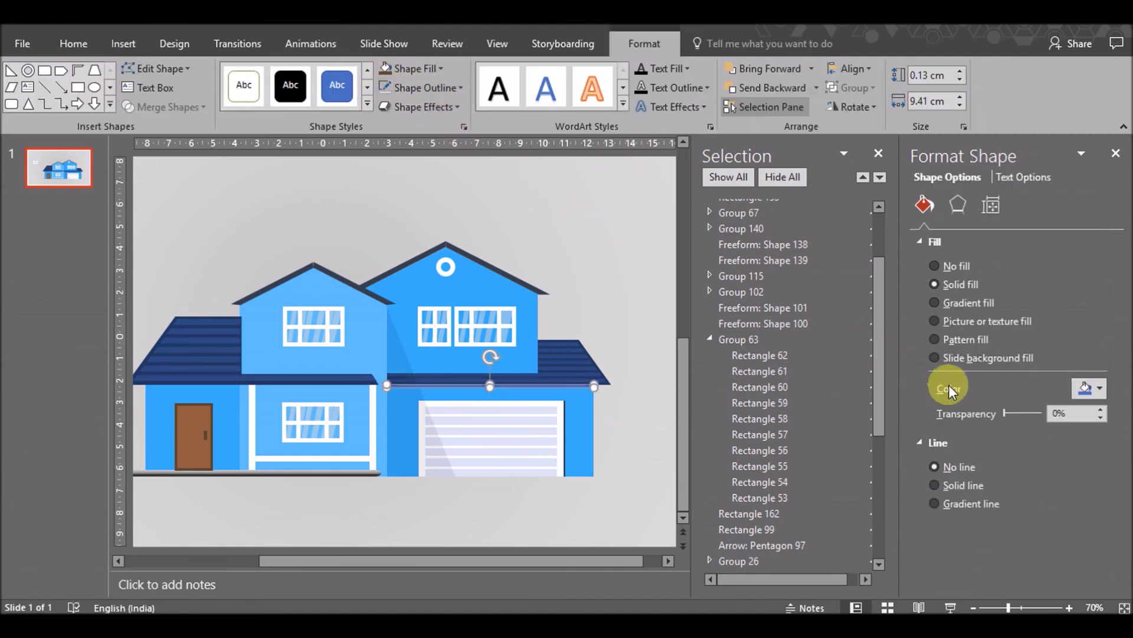
click(1090, 394)
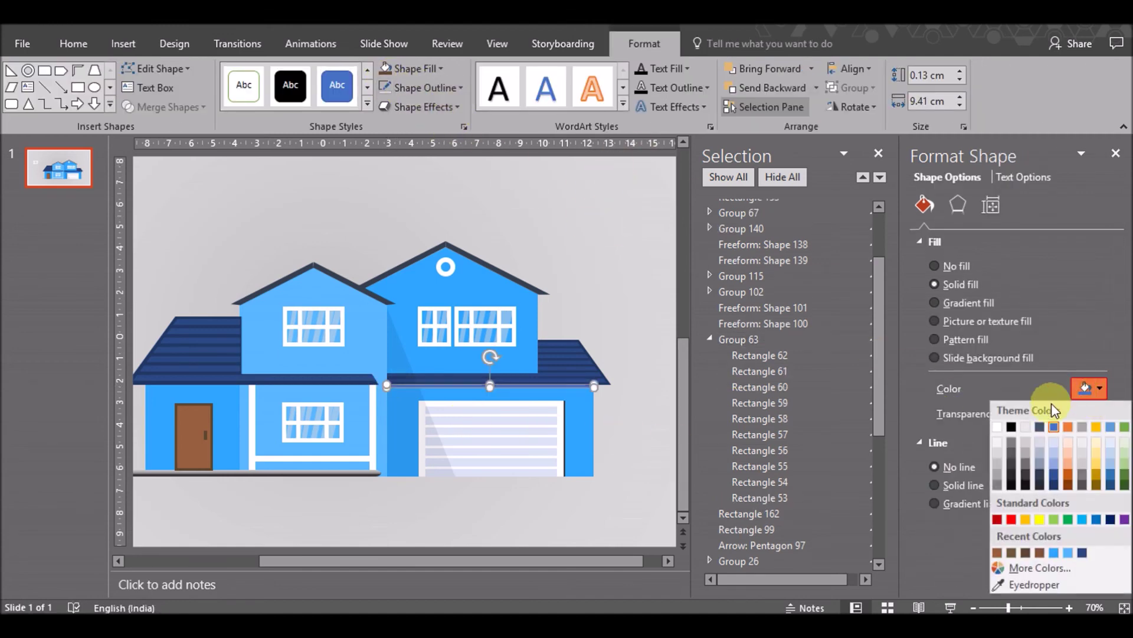
Try fill swatches on the new roof bar and settle on one
click(1011, 462)
click(1086, 387)
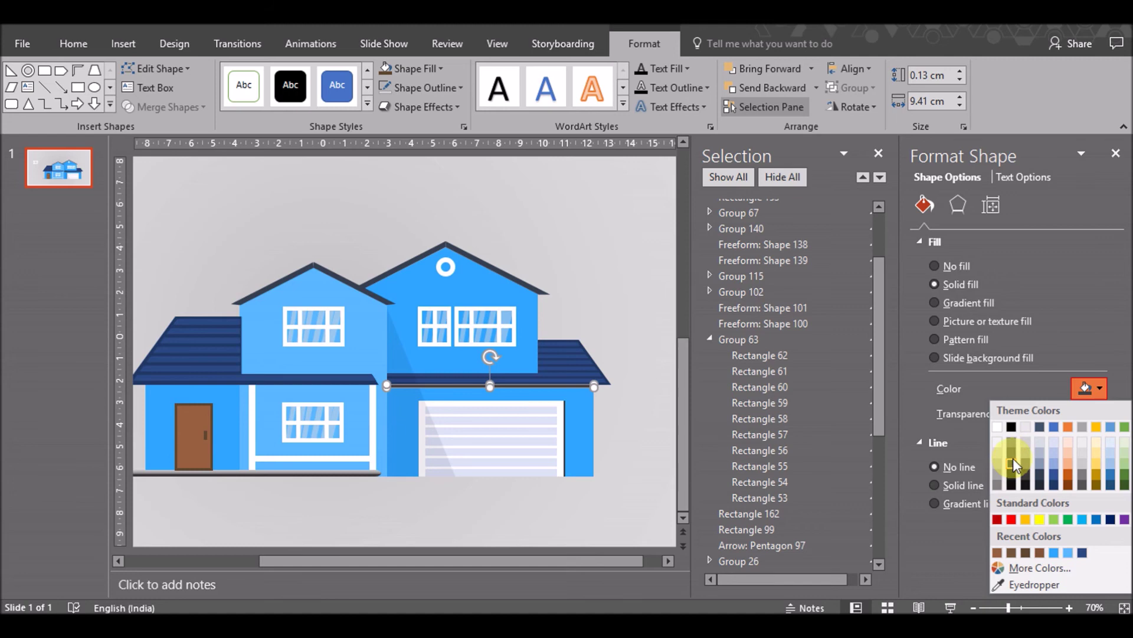
click(1012, 463)
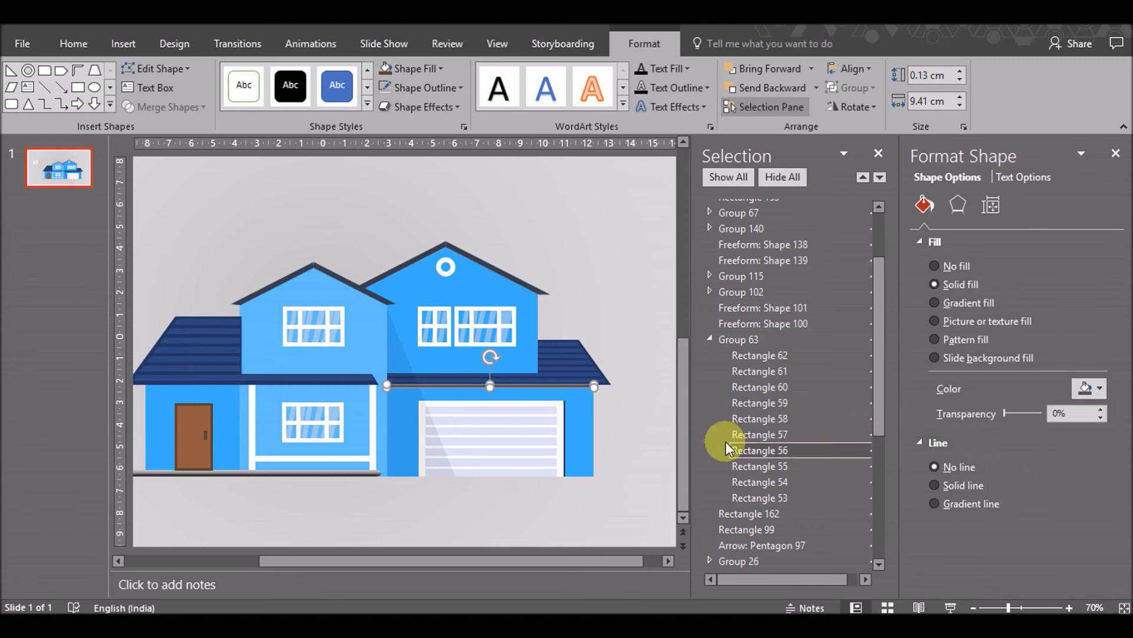
click(677, 410)
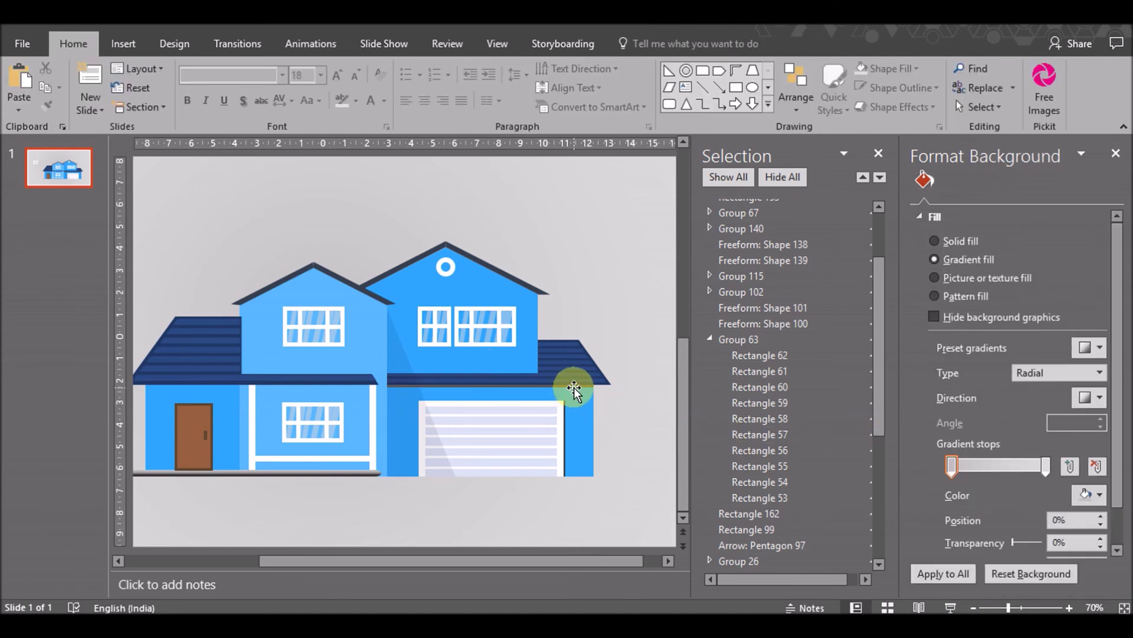
Zoom the slide to 160% around the right roof line
click(574, 390)
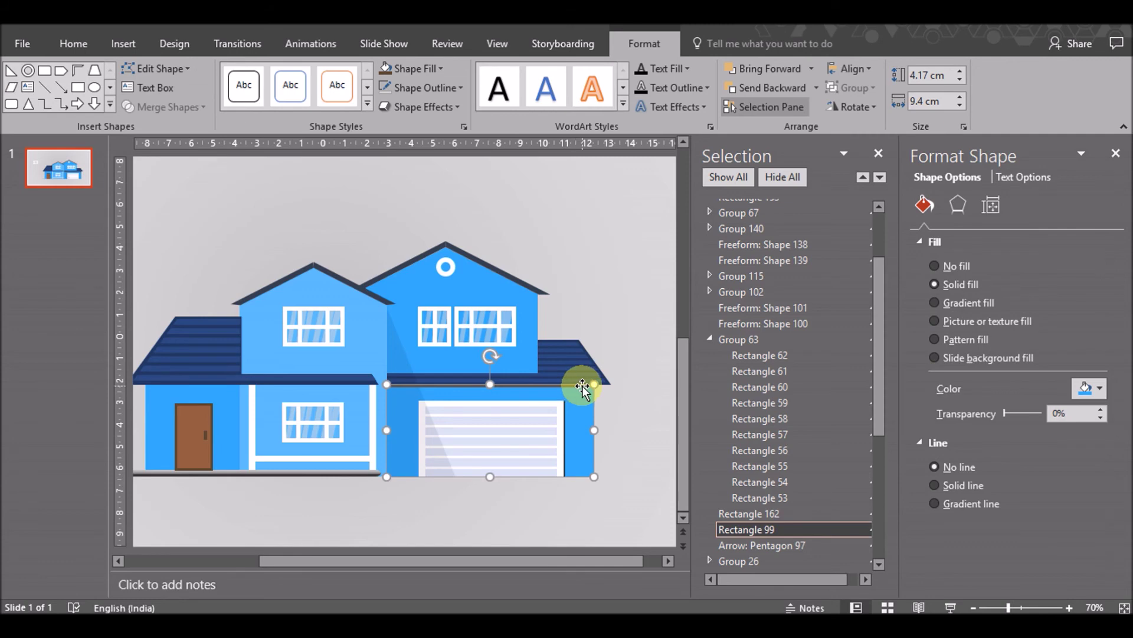
click(631, 412)
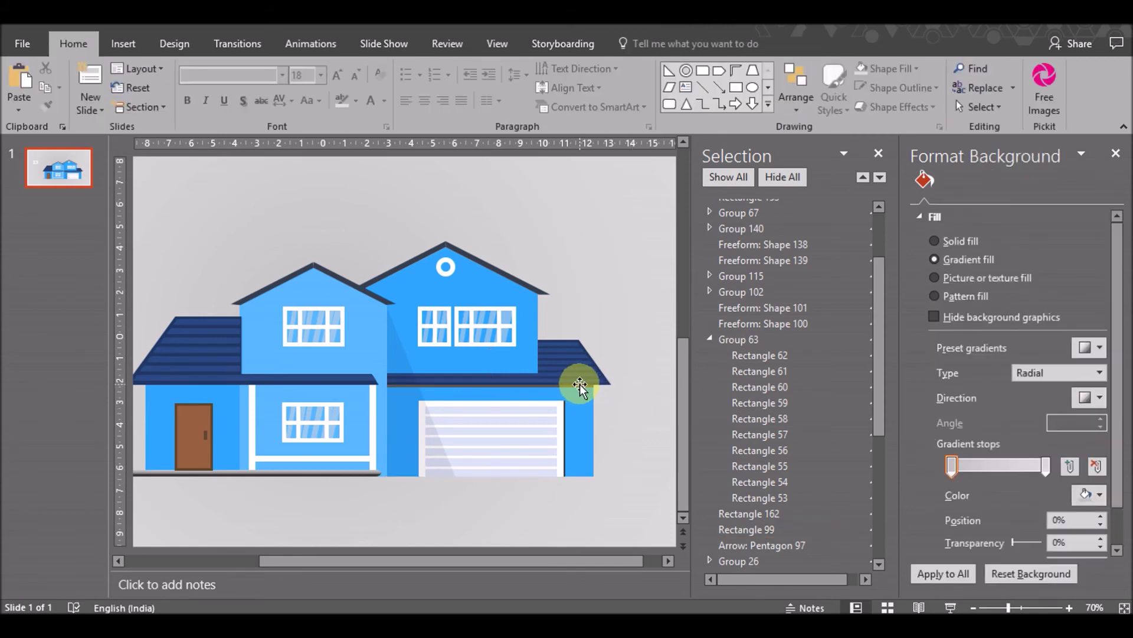
click(579, 387)
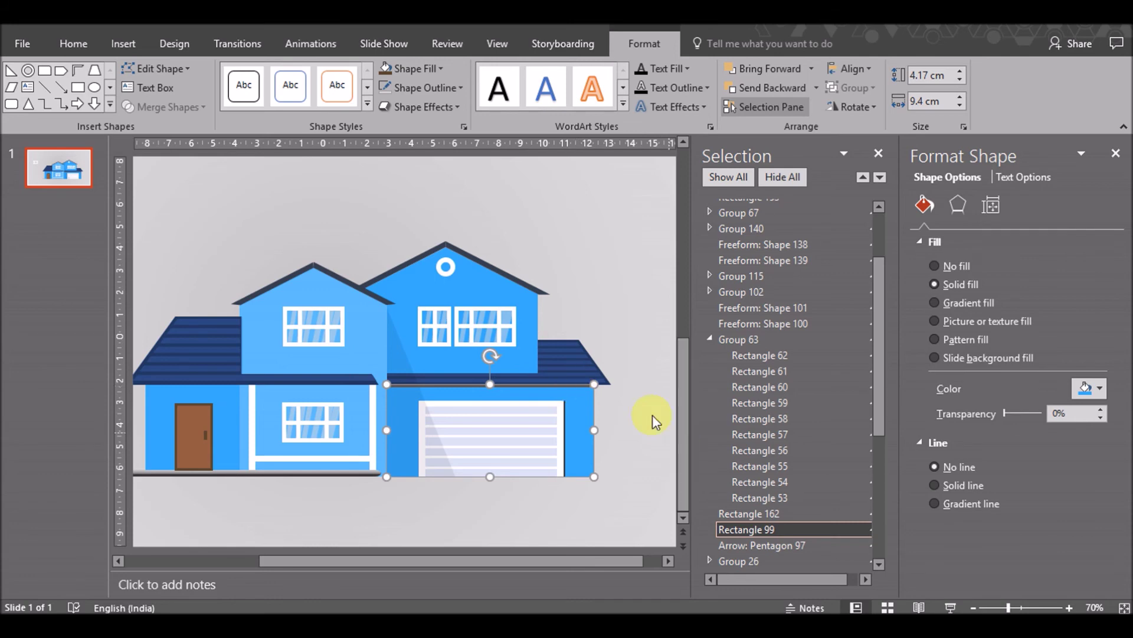
click(634, 414)
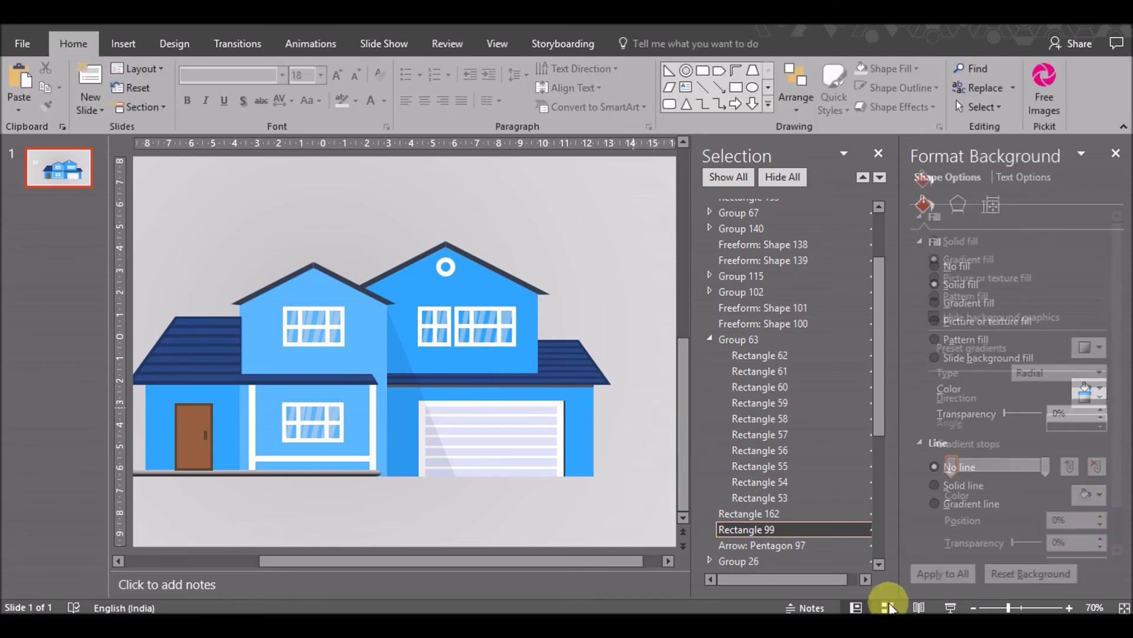
click(1069, 607)
click(1069, 607)
click(1069, 608)
click(1069, 608)
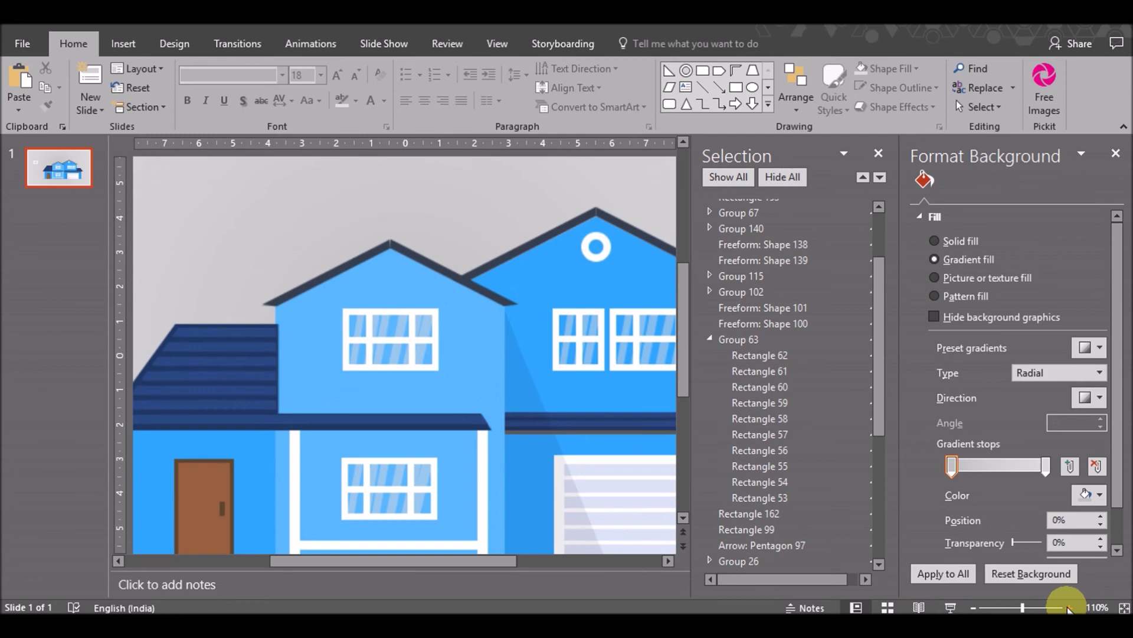
click(1069, 607)
click(1069, 607)
click(1069, 607)
click(1069, 607)
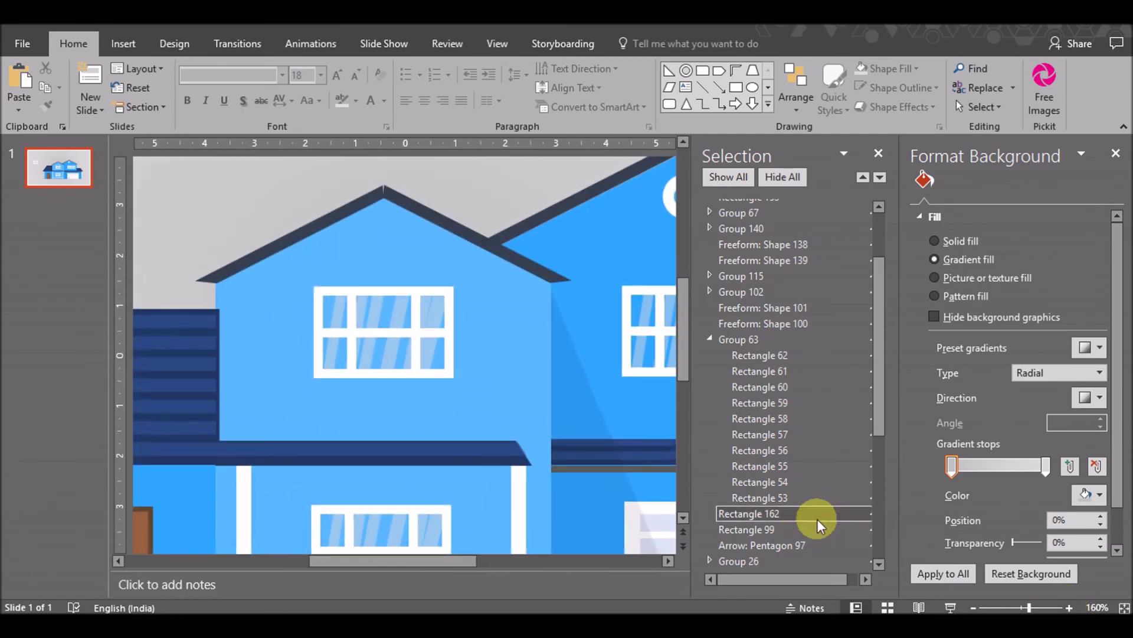
Give the roof shadow line a darker fill at 48% transparency
click(638, 467)
drag(1003, 414, 1017, 418)
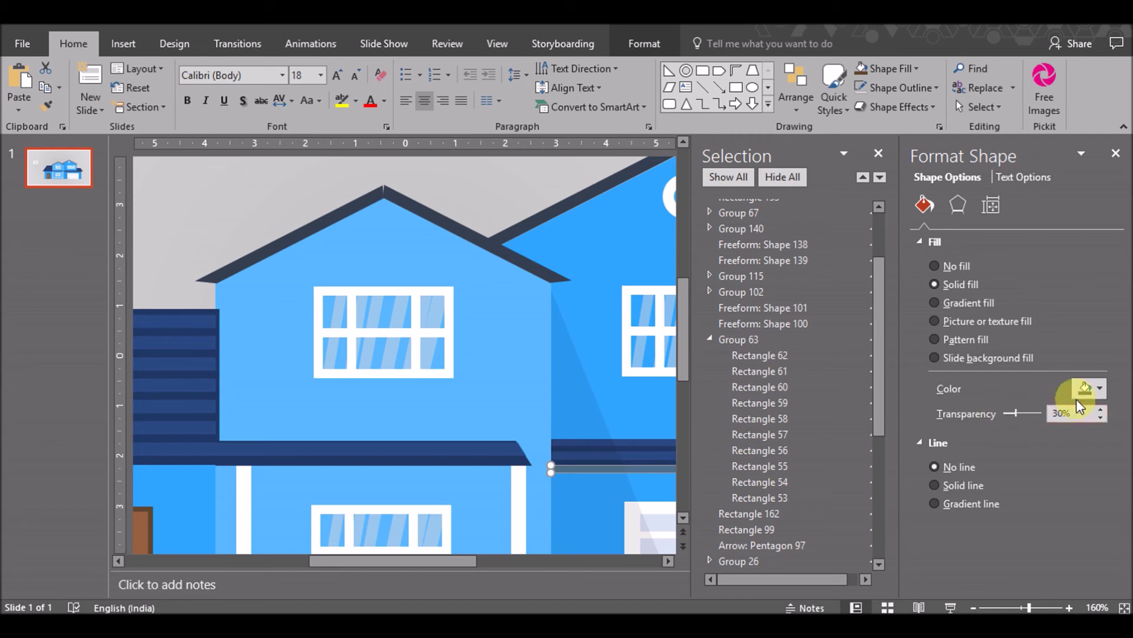
click(1087, 389)
click(1012, 477)
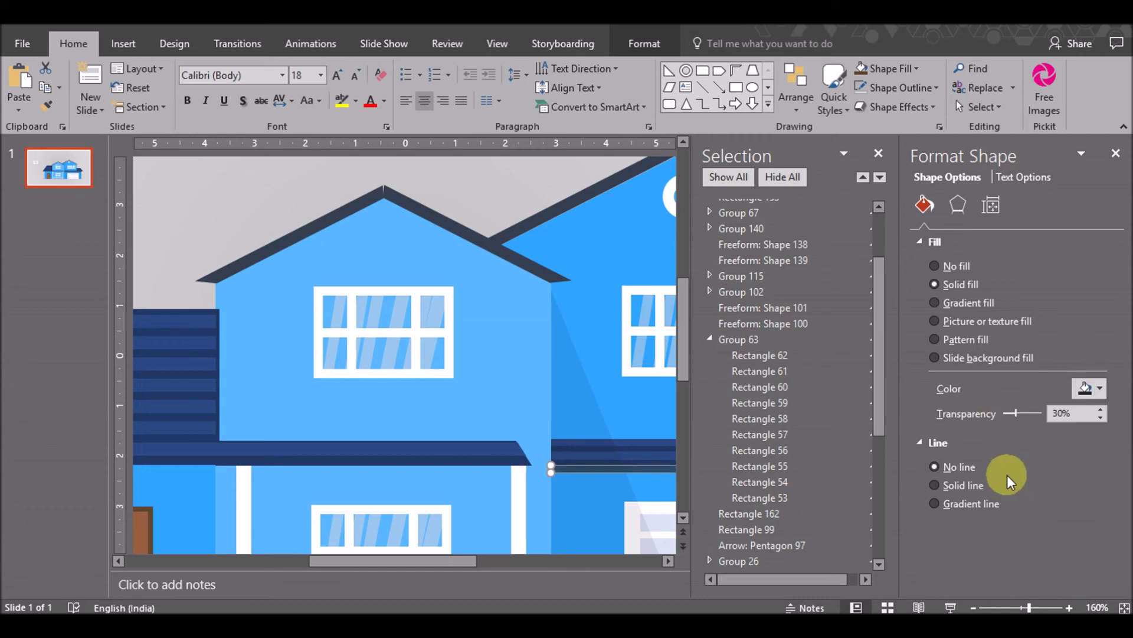
drag(1019, 414, 1026, 414)
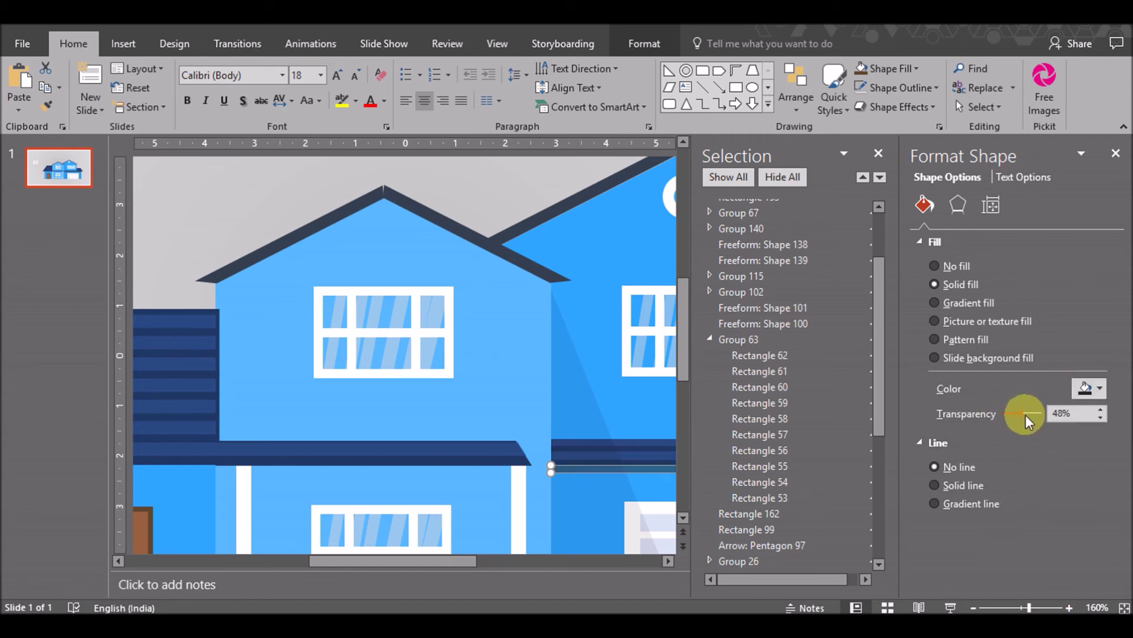
Zoom back out and set the strip under the garage roof to 54% transparency
click(974, 608)
click(974, 607)
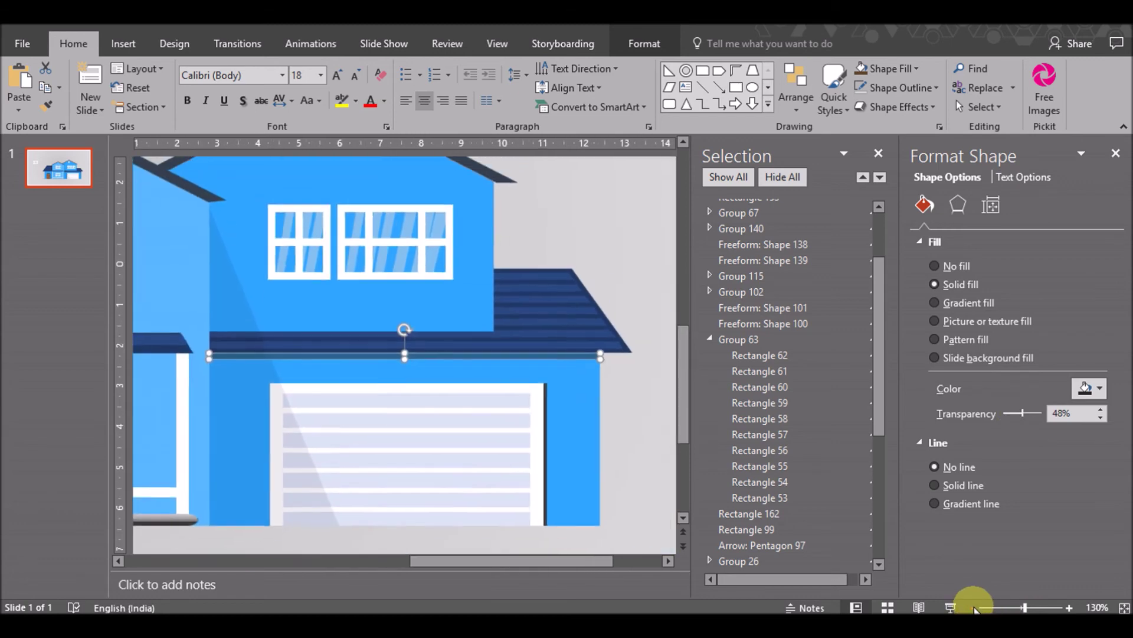
click(973, 607)
click(974, 607)
click(973, 608)
click(973, 607)
click(608, 419)
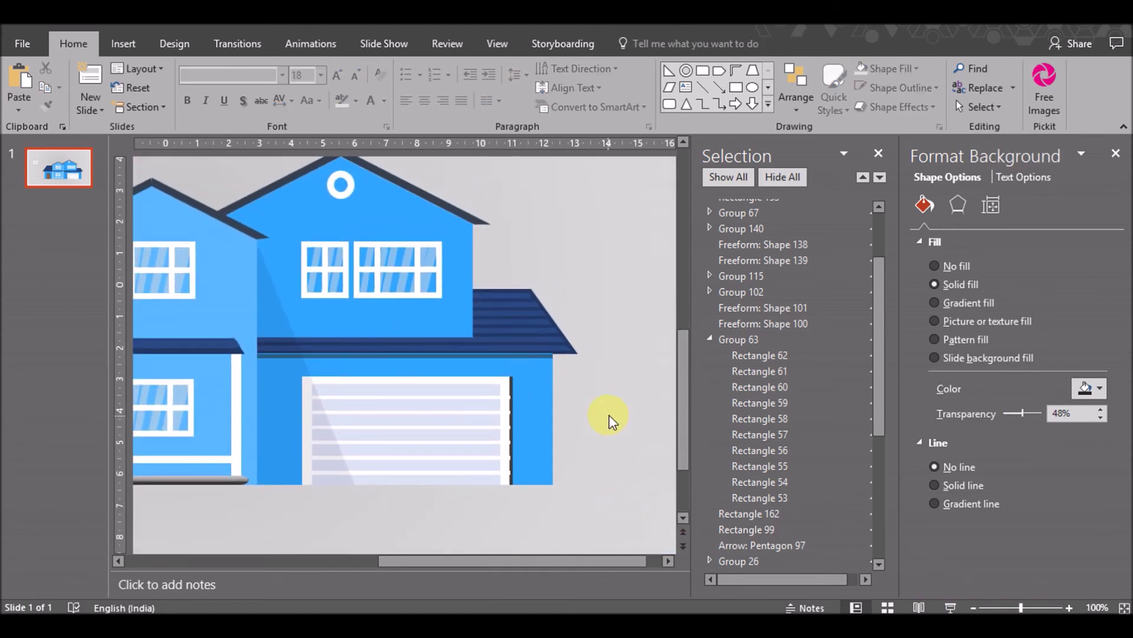
click(523, 359)
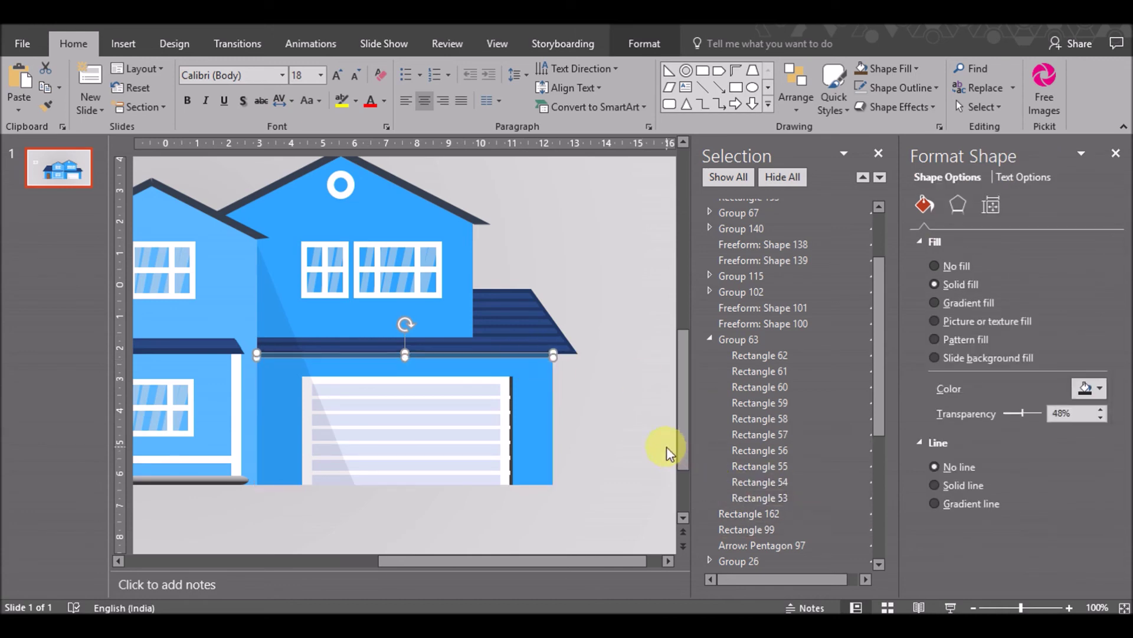
drag(1022, 414, 1028, 414)
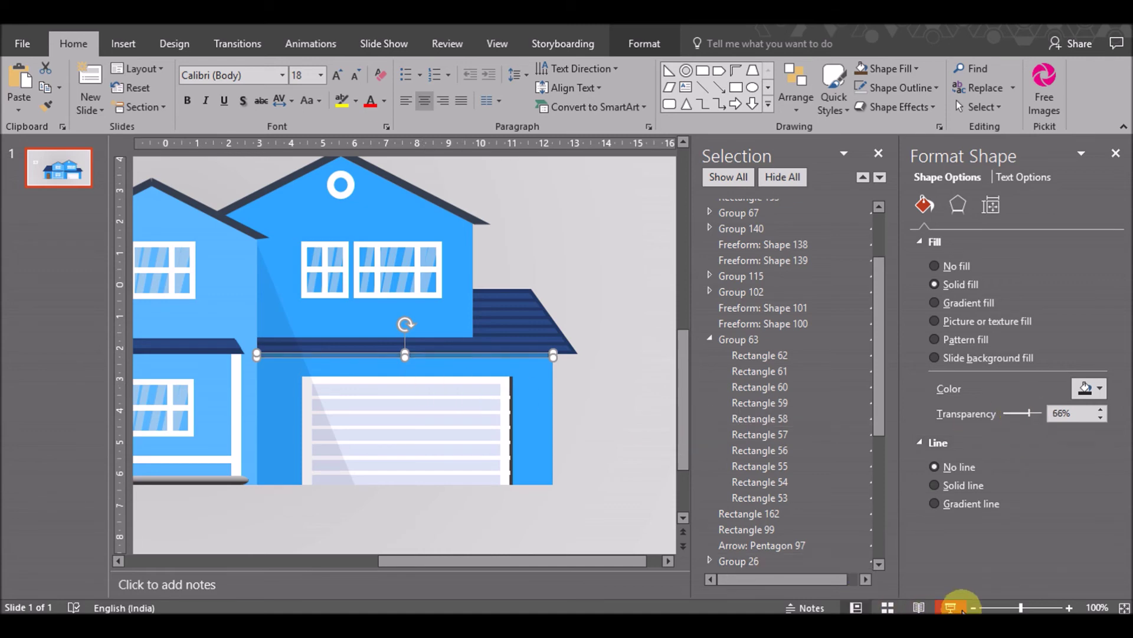
drag(624, 562, 548, 561)
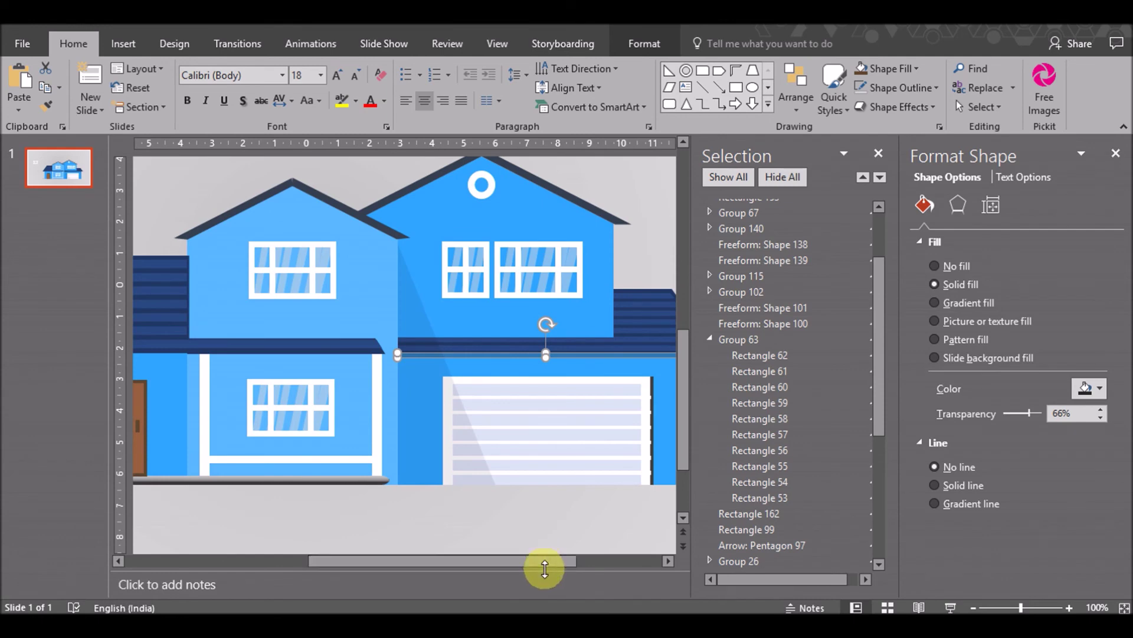
drag(544, 569, 517, 567)
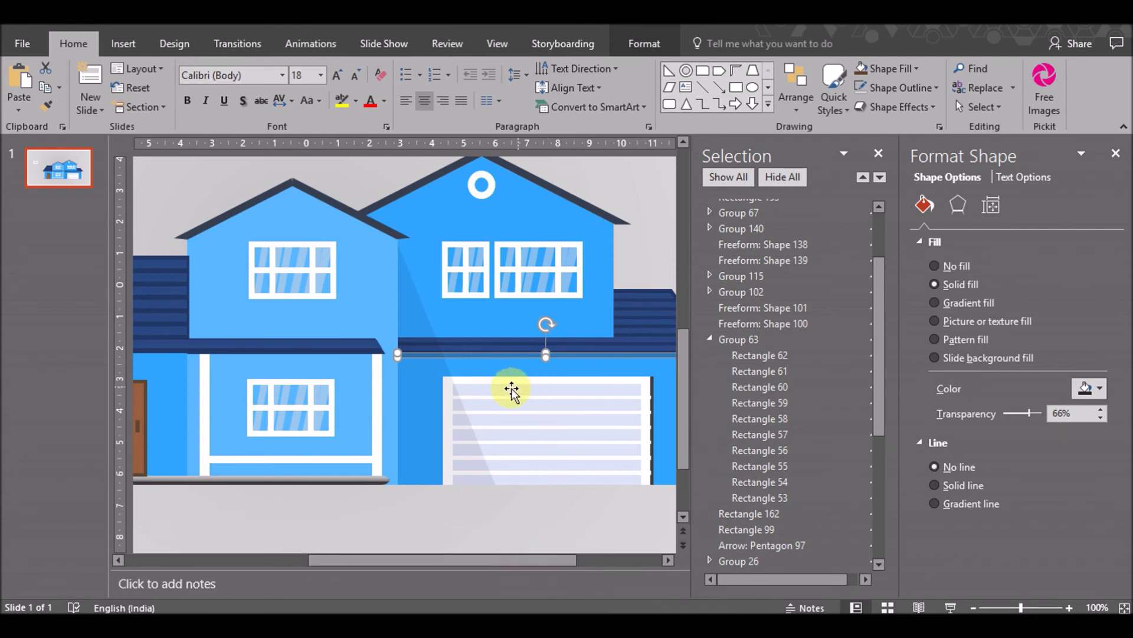
drag(1029, 413, 1021, 414)
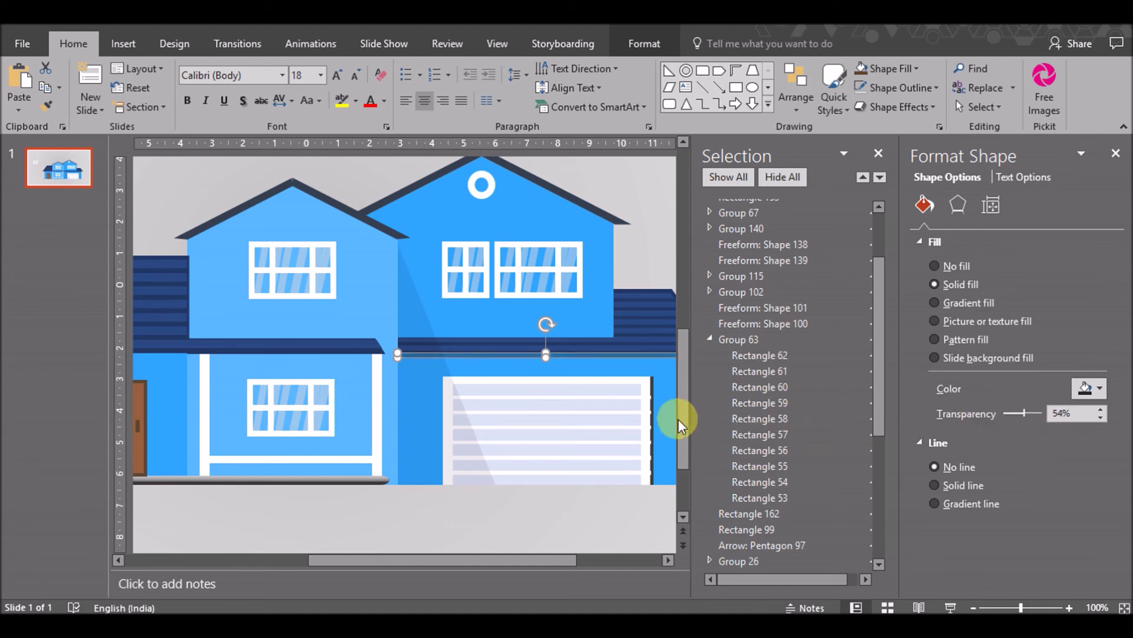
Paste a copy of the shadow line and fit it under the porch roof edge
key(ctrl+v)
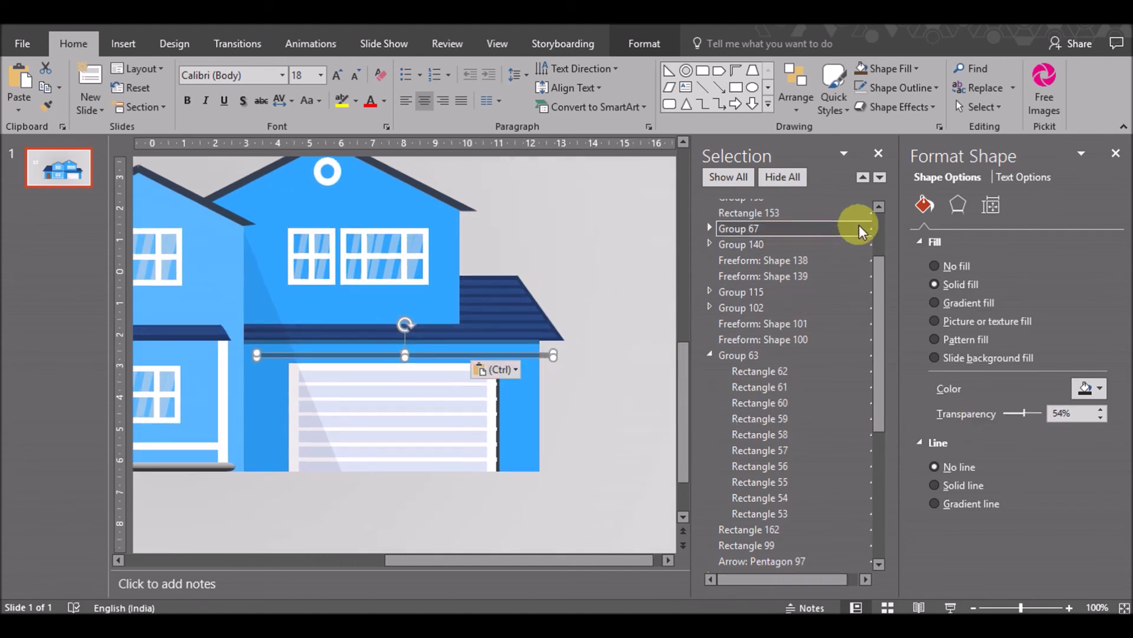
click(879, 153)
key(ctrl+v)
drag(594, 355, 433, 340)
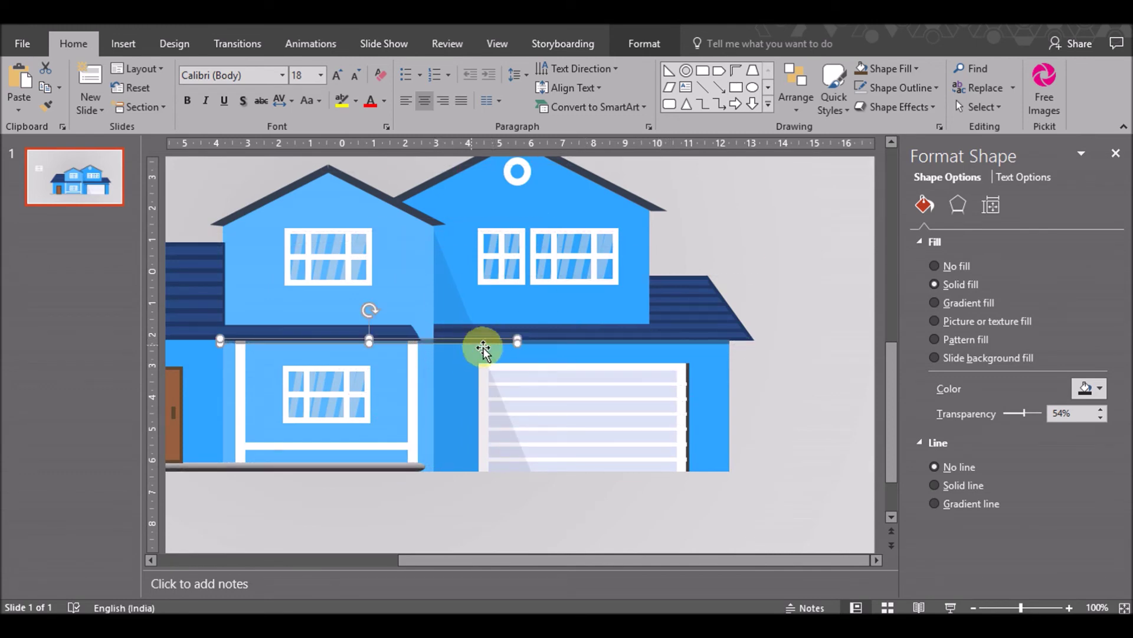
drag(420, 345, 416, 346)
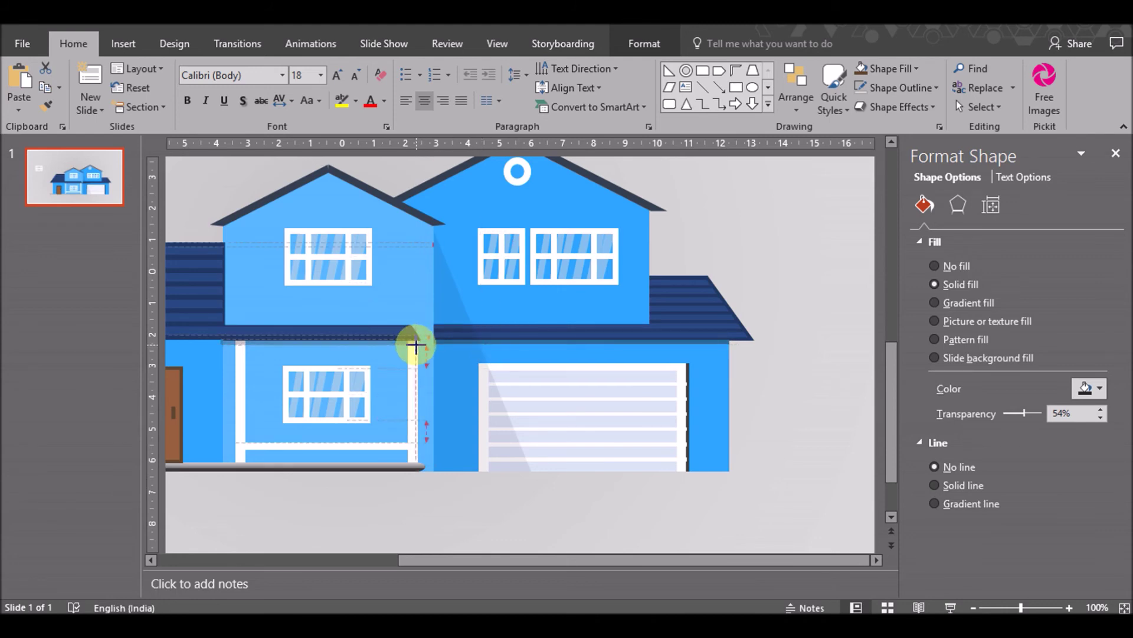
drag(416, 346, 415, 341)
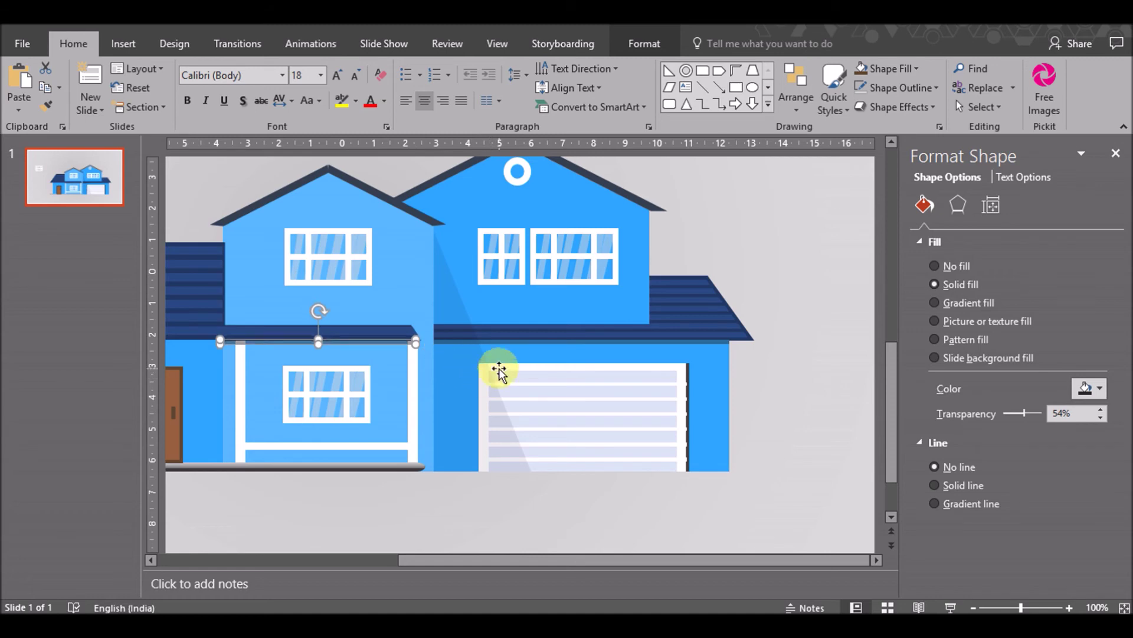
drag(547, 565, 431, 571)
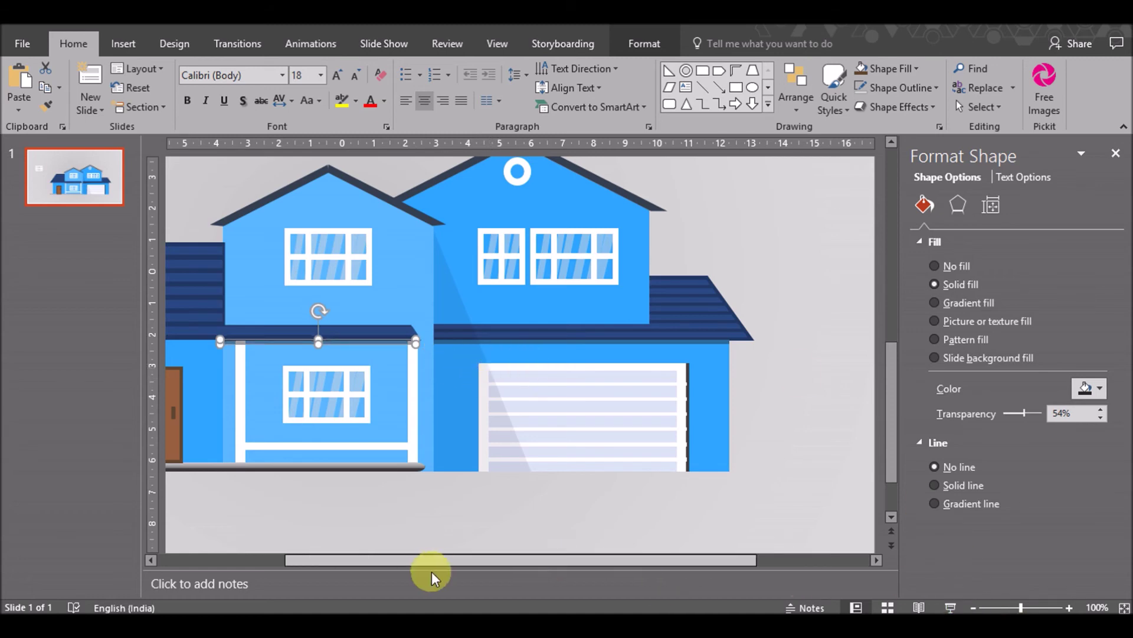
Paste another copy and align it beneath the left wing's roof edge
key(ctrl+v)
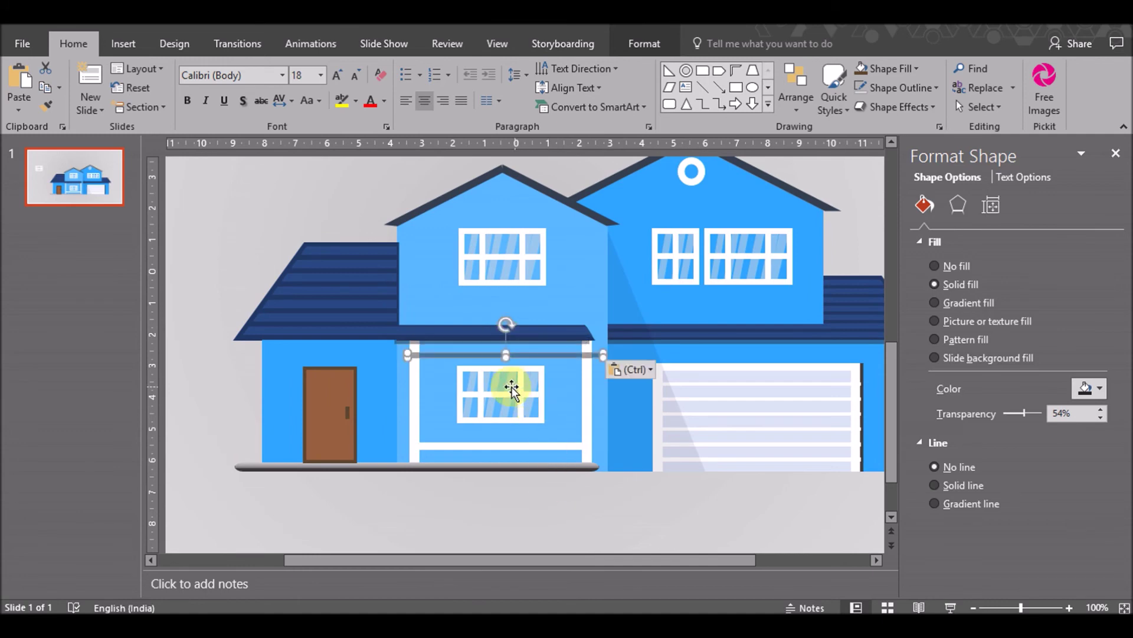
mouse_move(511, 390)
mouse_down()
mouse_move(294, 343)
mouse_move(329, 336)
mouse_up()
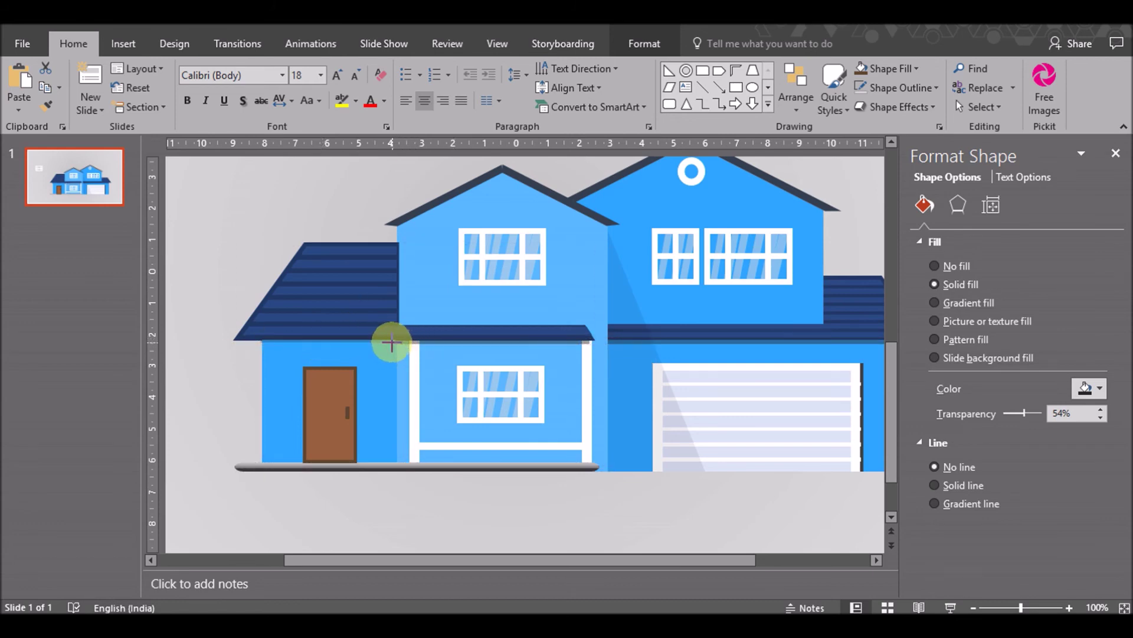
drag(391, 341, 393, 338)
key(ctrl+Down)
key(ctrl+Right)
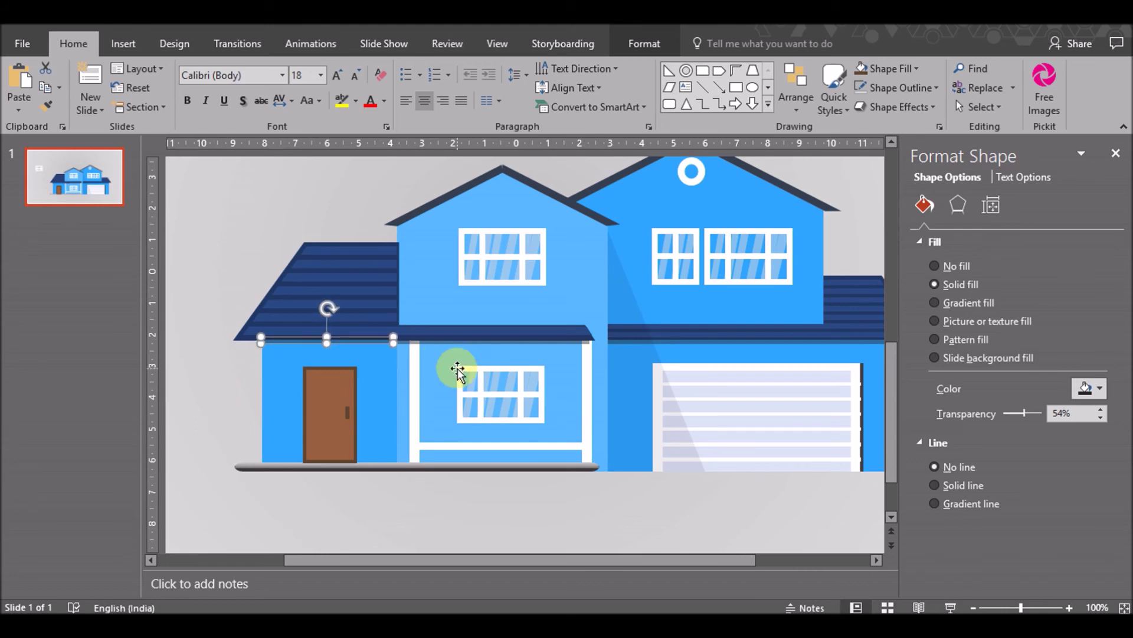
click(409, 500)
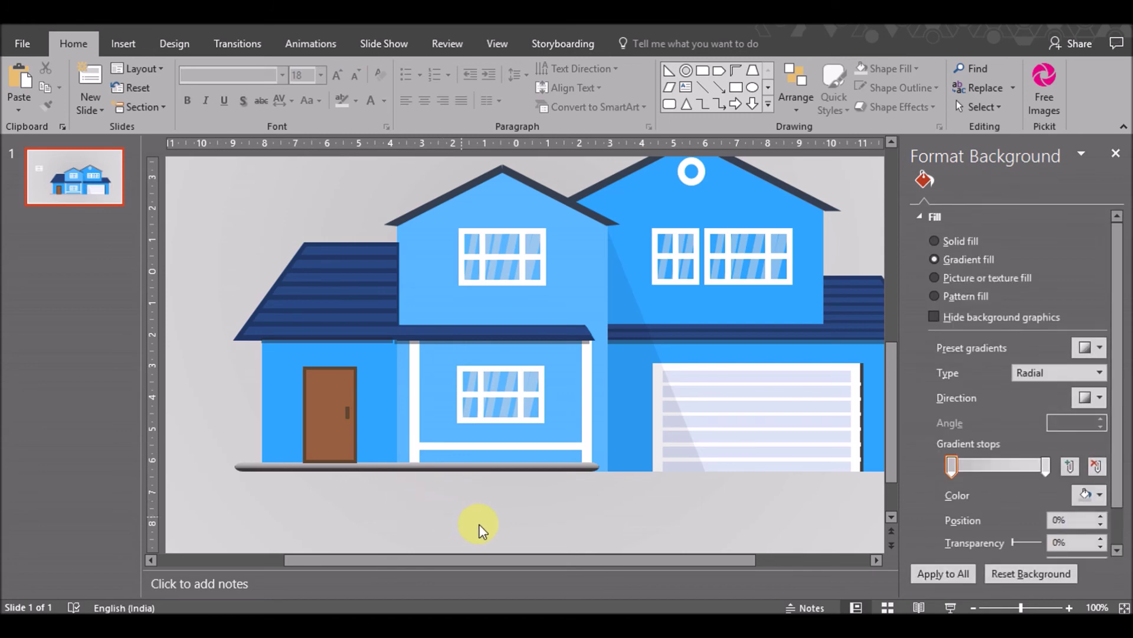
click(373, 341)
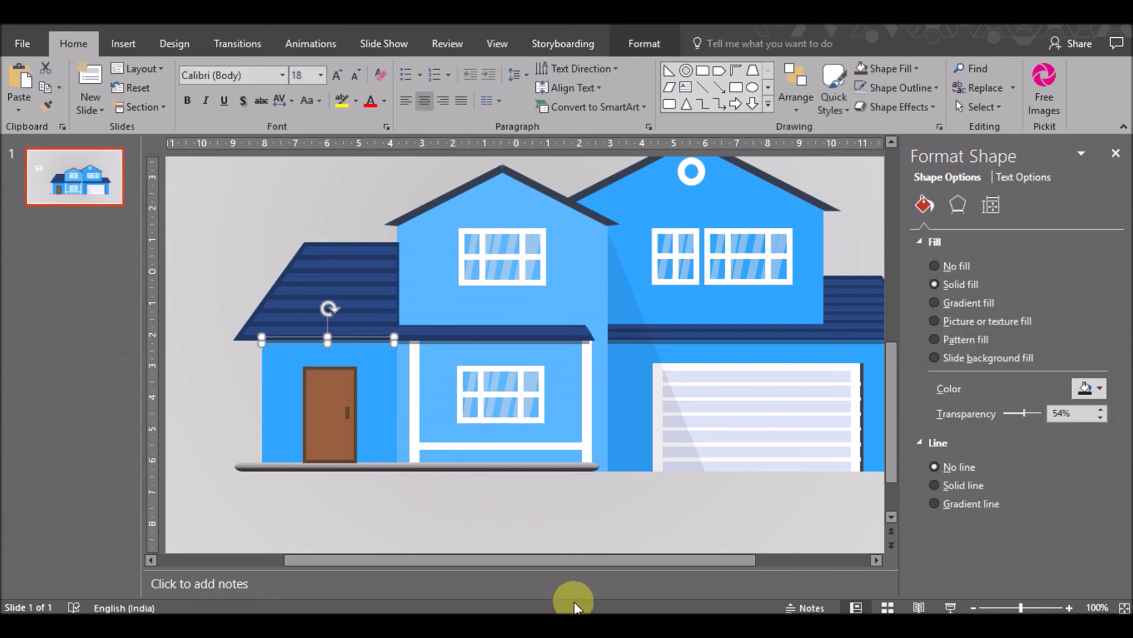
click(544, 533)
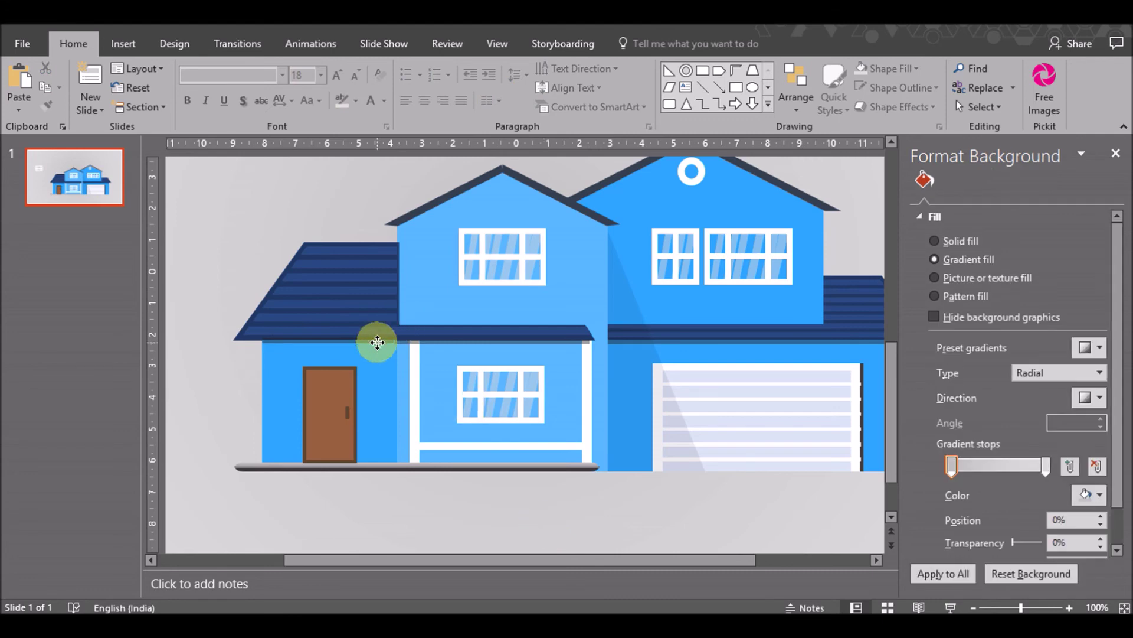
click(377, 343)
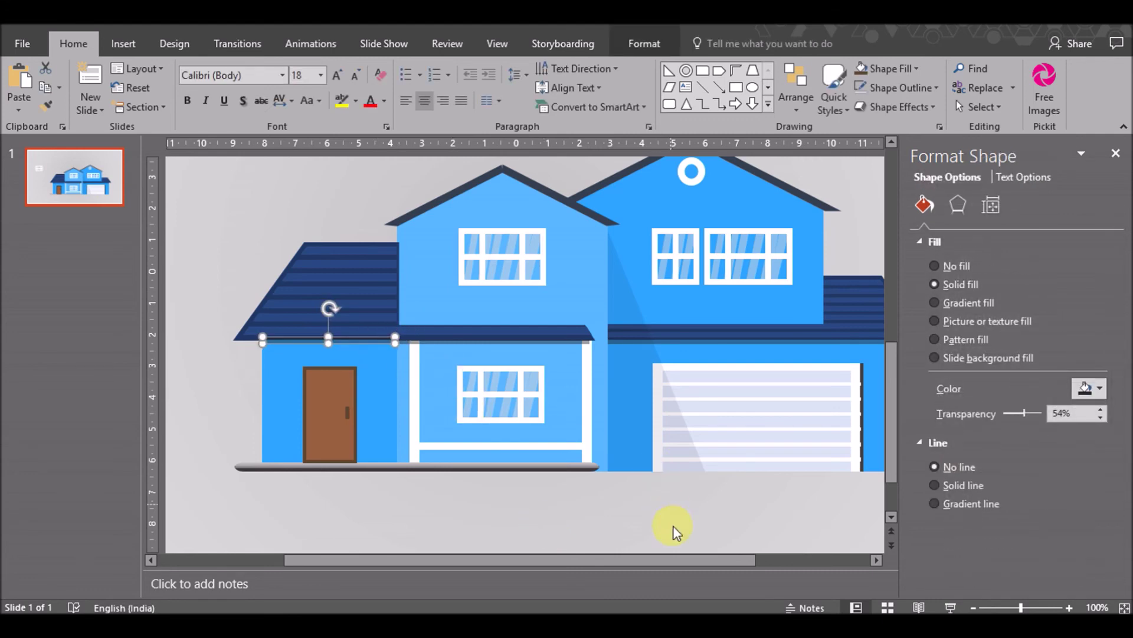
click(626, 538)
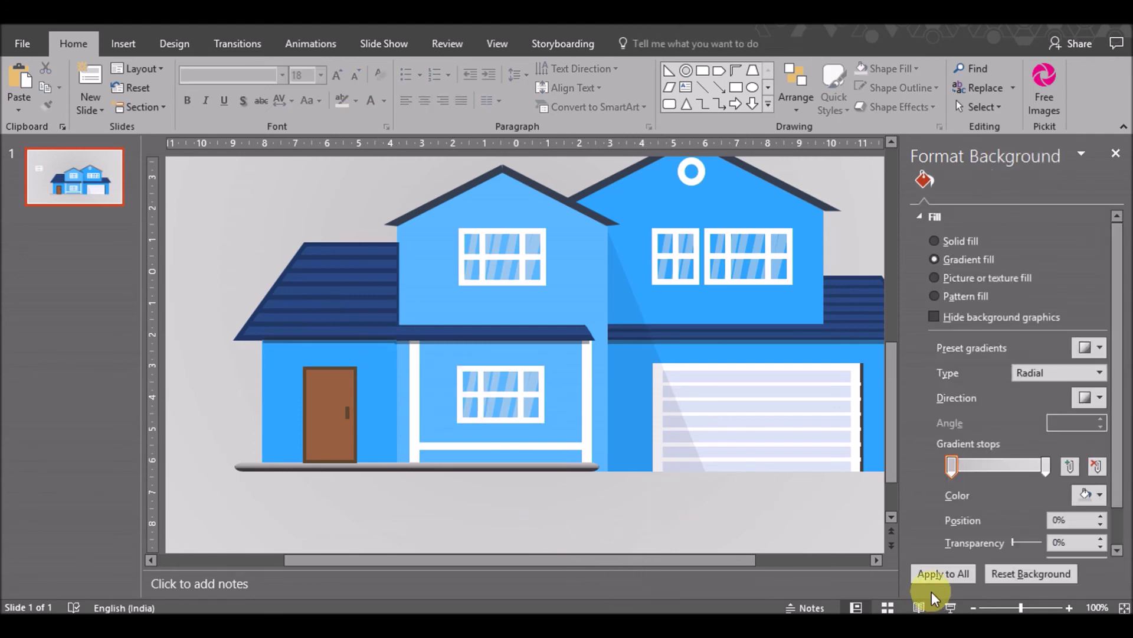
click(973, 608)
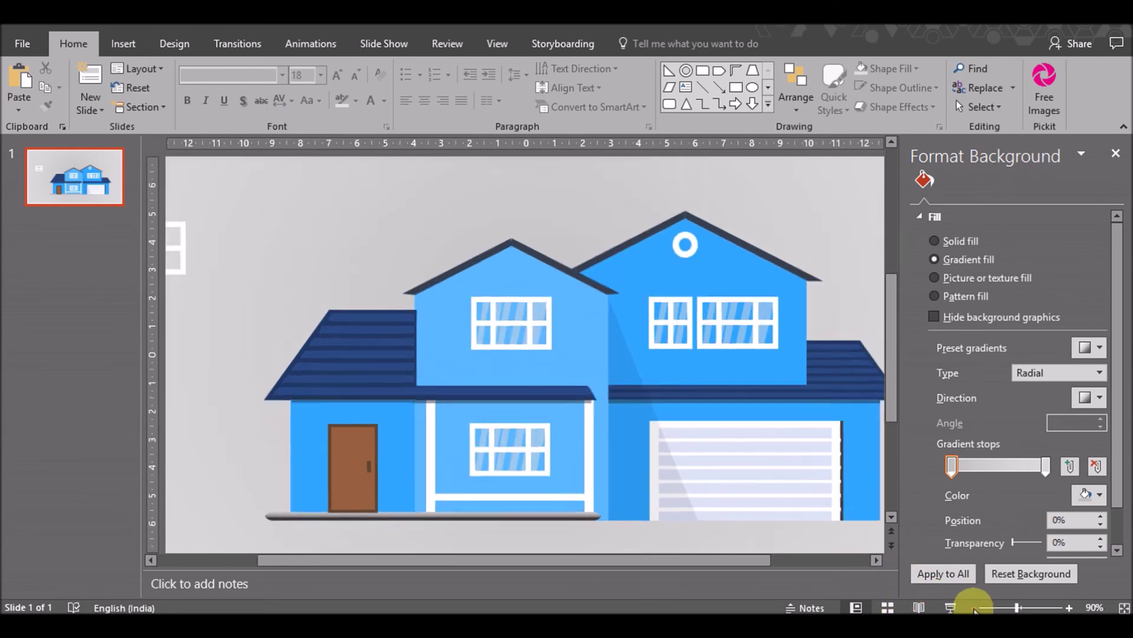
click(974, 607)
click(973, 607)
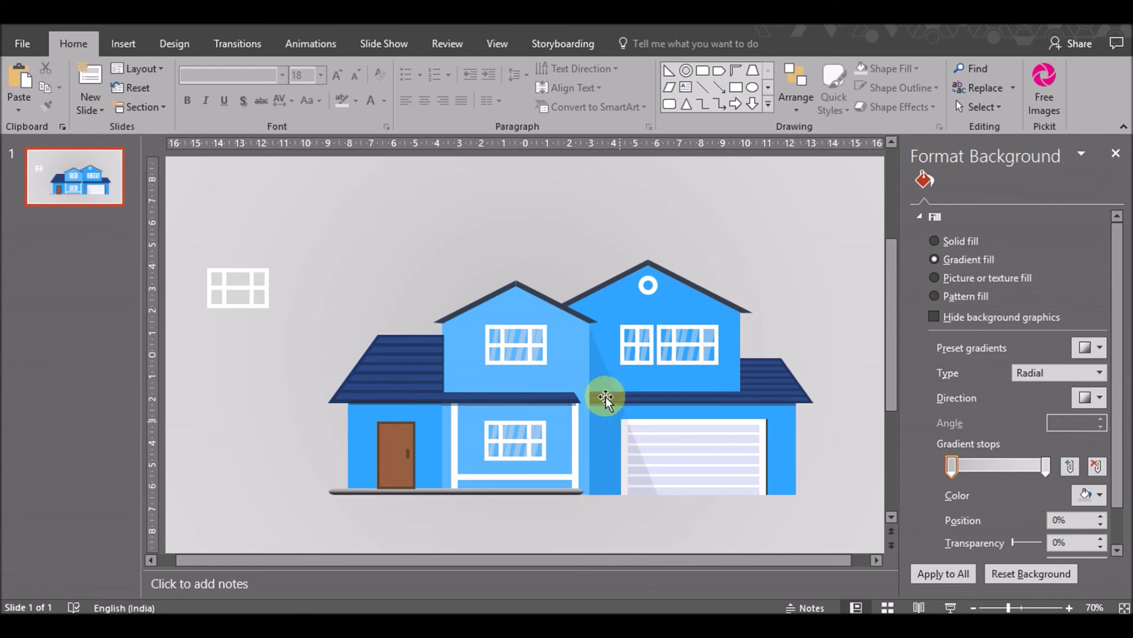
click(558, 406)
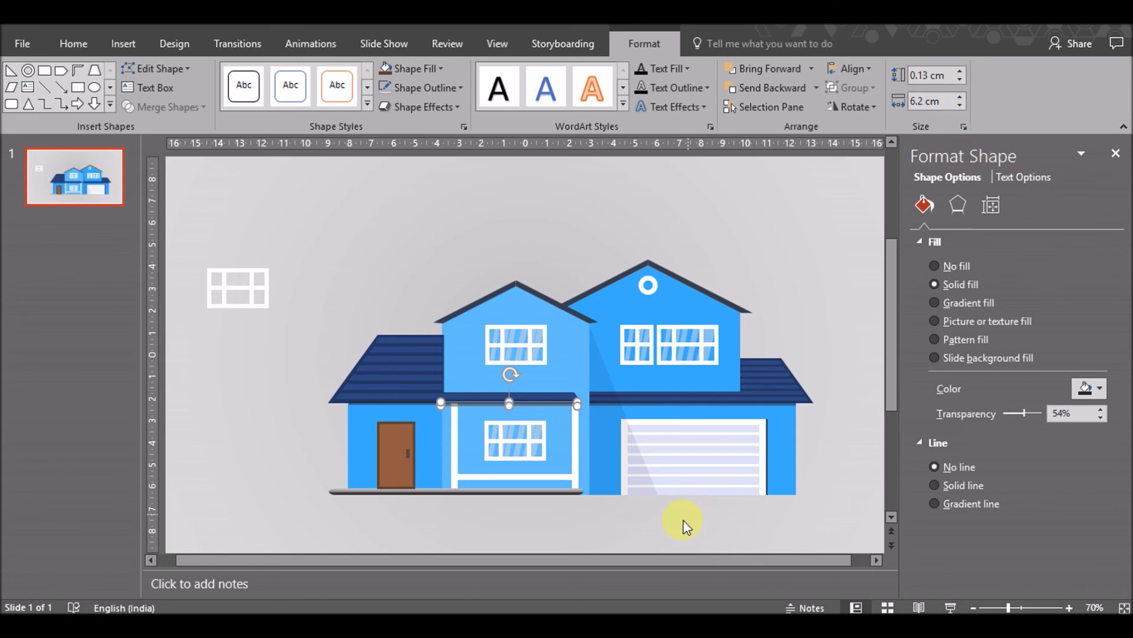
click(682, 519)
click(500, 405)
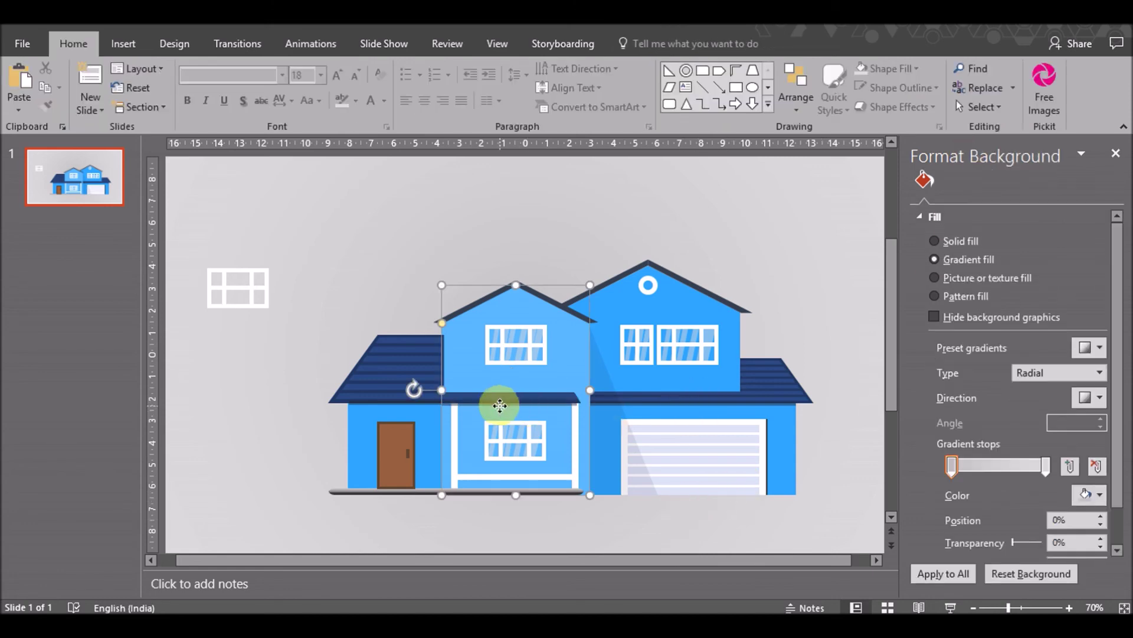
click(537, 407)
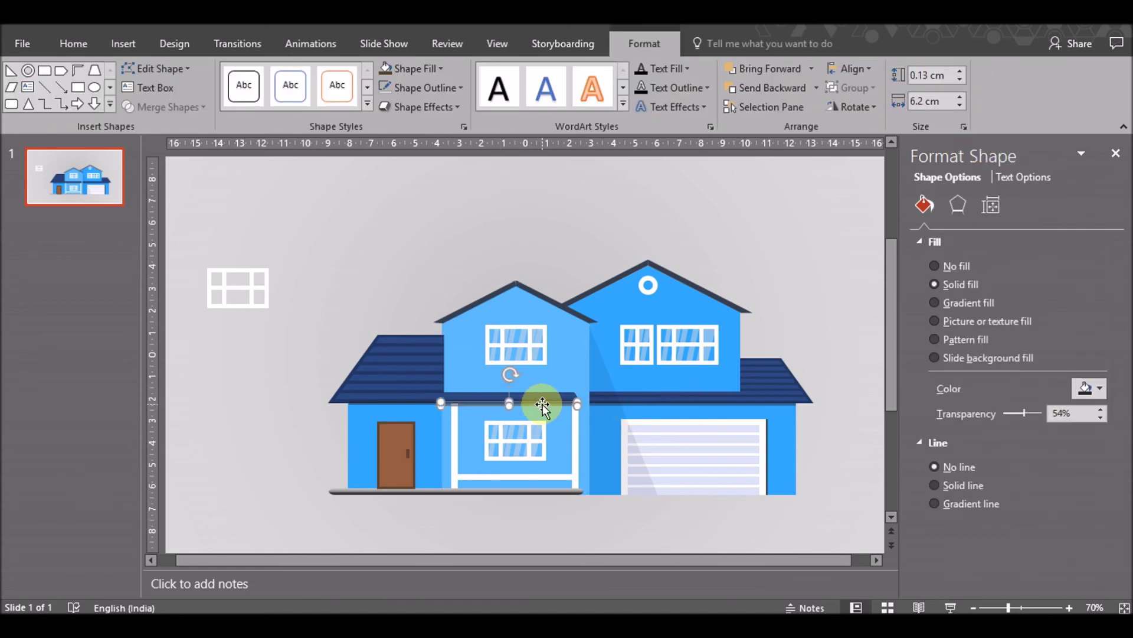
click(679, 511)
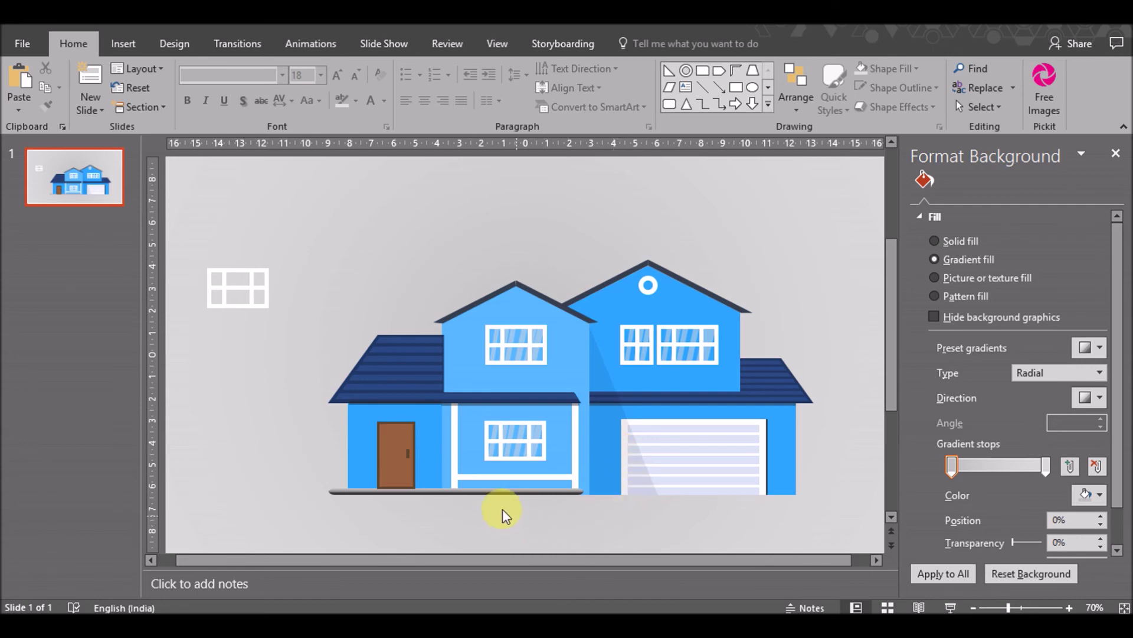
Paste a copy of the thin white porch post at the house's left edge and send it to the back
click(452, 449)
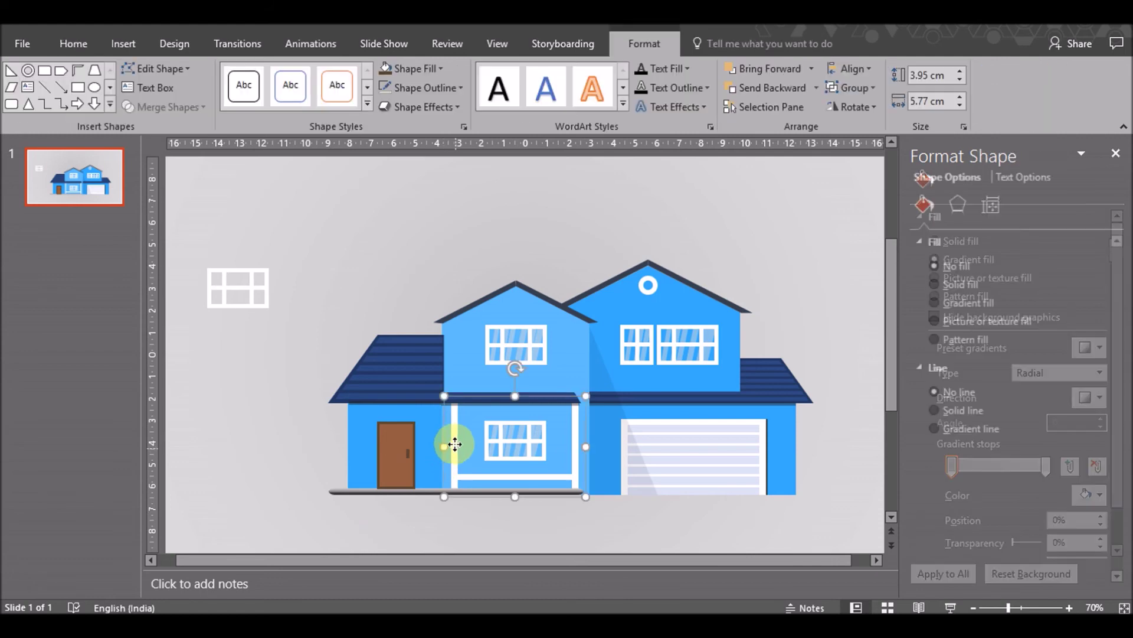
click(455, 444)
key(ctrl+v)
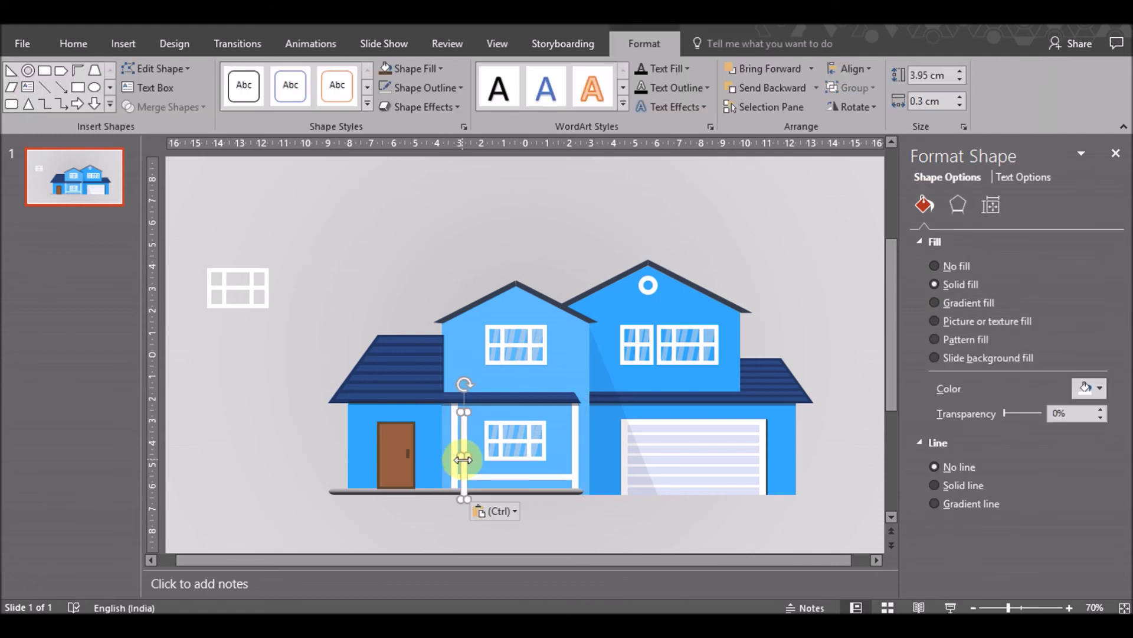
drag(464, 466, 334, 468)
right_click(334, 467)
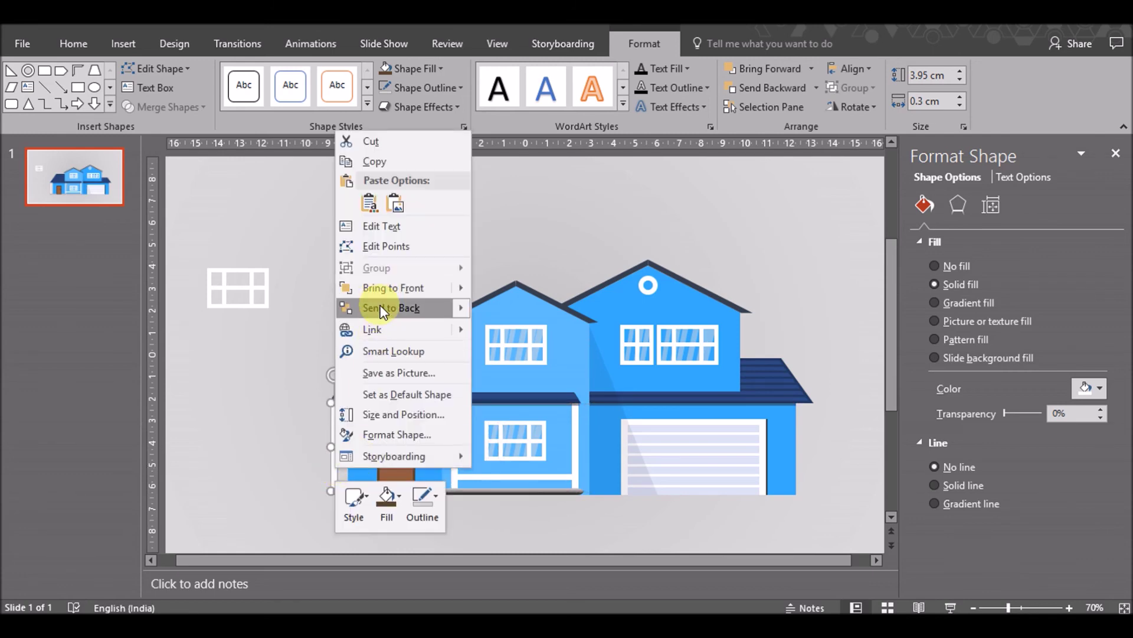
click(375, 307)
click(299, 452)
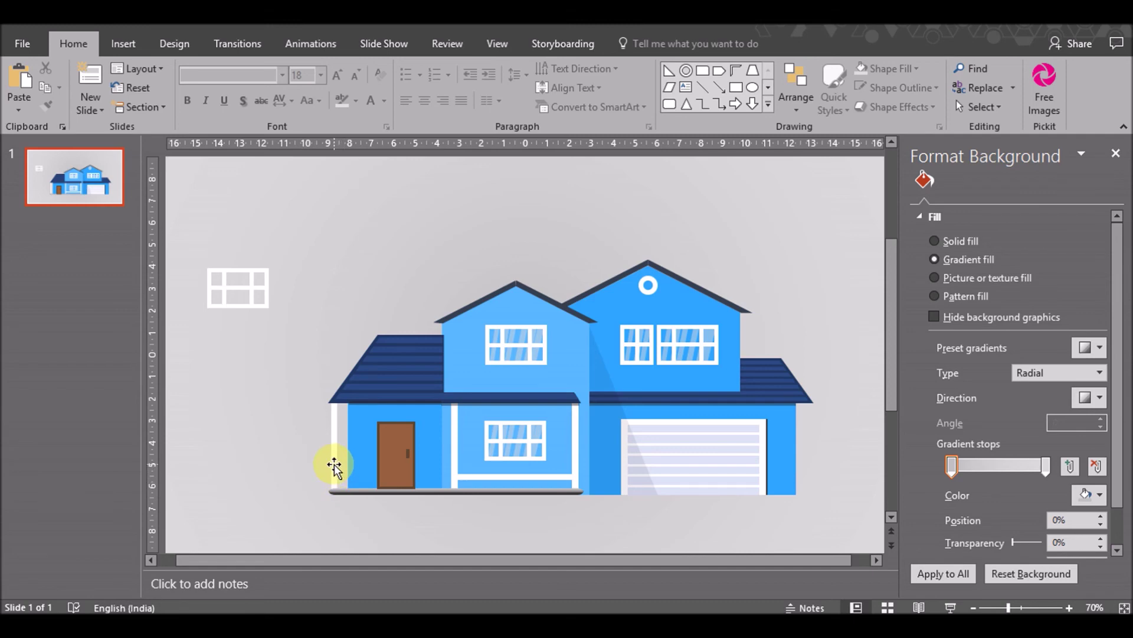
drag(334, 467, 230, 440)
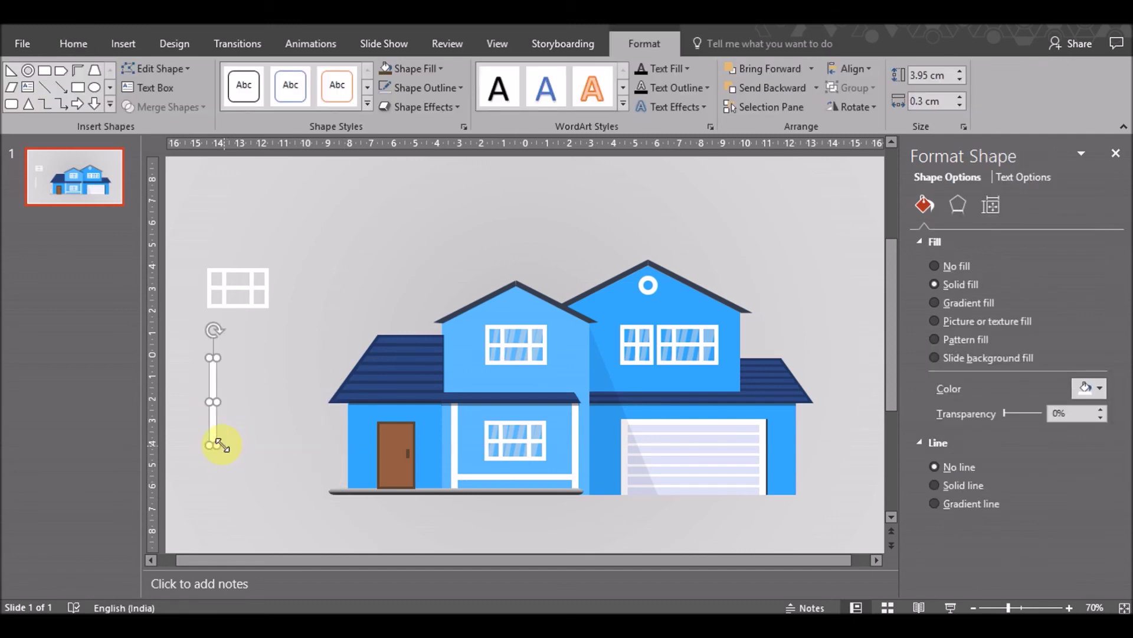
mouse_move(217, 444)
mouse_down()
mouse_move(234, 464)
mouse_move(286, 335)
mouse_up()
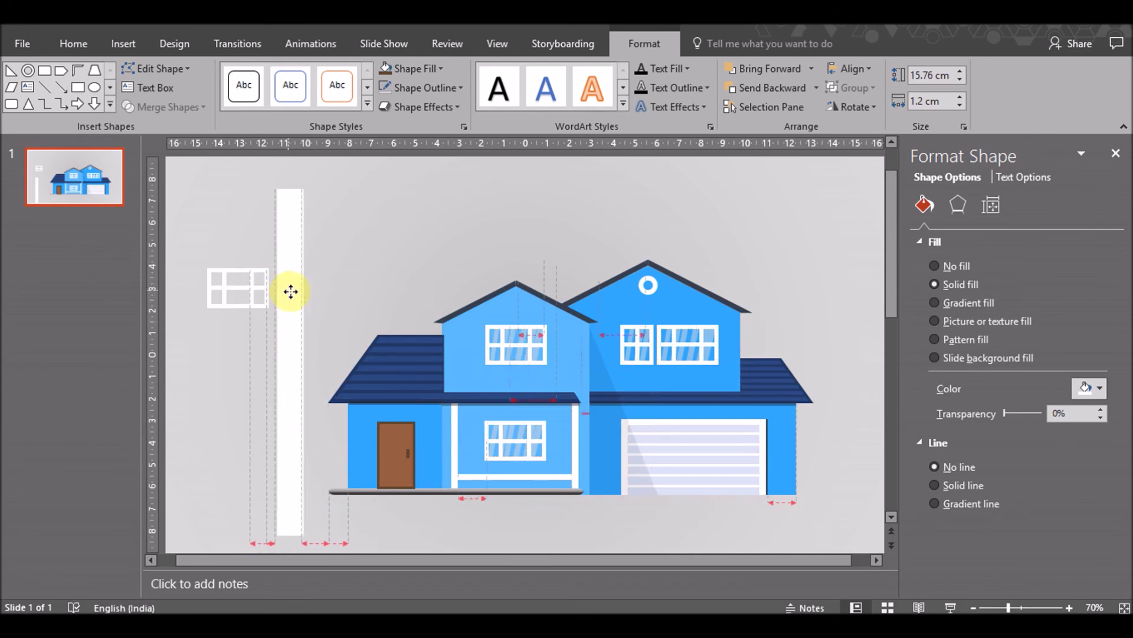
drag(285, 334, 294, 289)
key(ctrl+c)
key(ctrl+v)
drag(308, 379, 253, 367)
shift+click(288, 328)
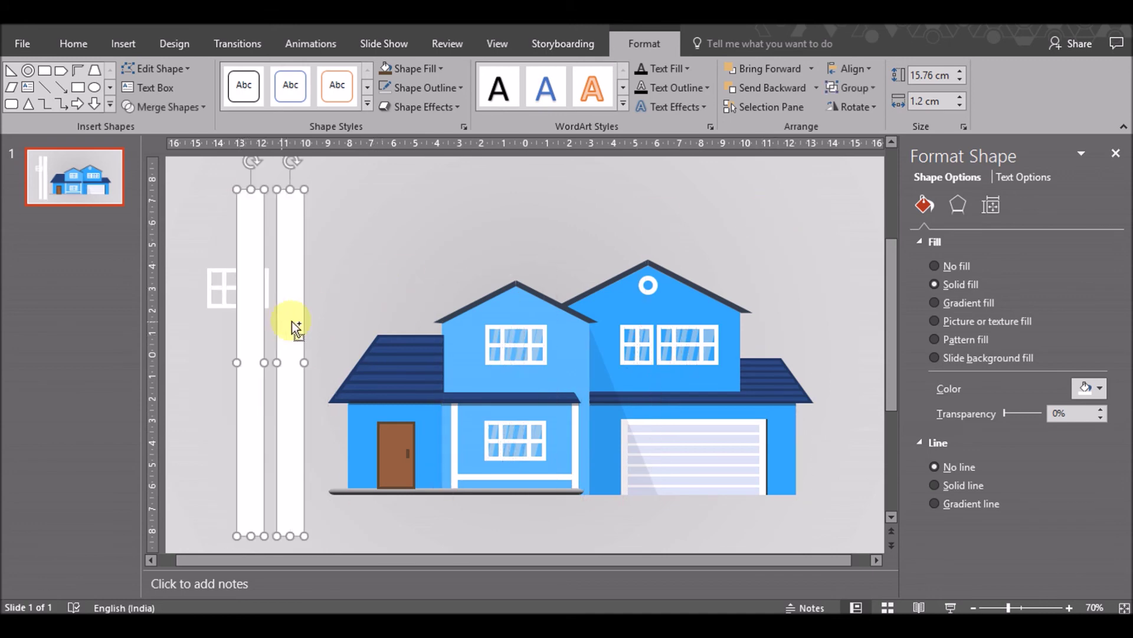
click(959, 104)
click(959, 104)
click(959, 105)
click(958, 104)
click(958, 105)
click(959, 104)
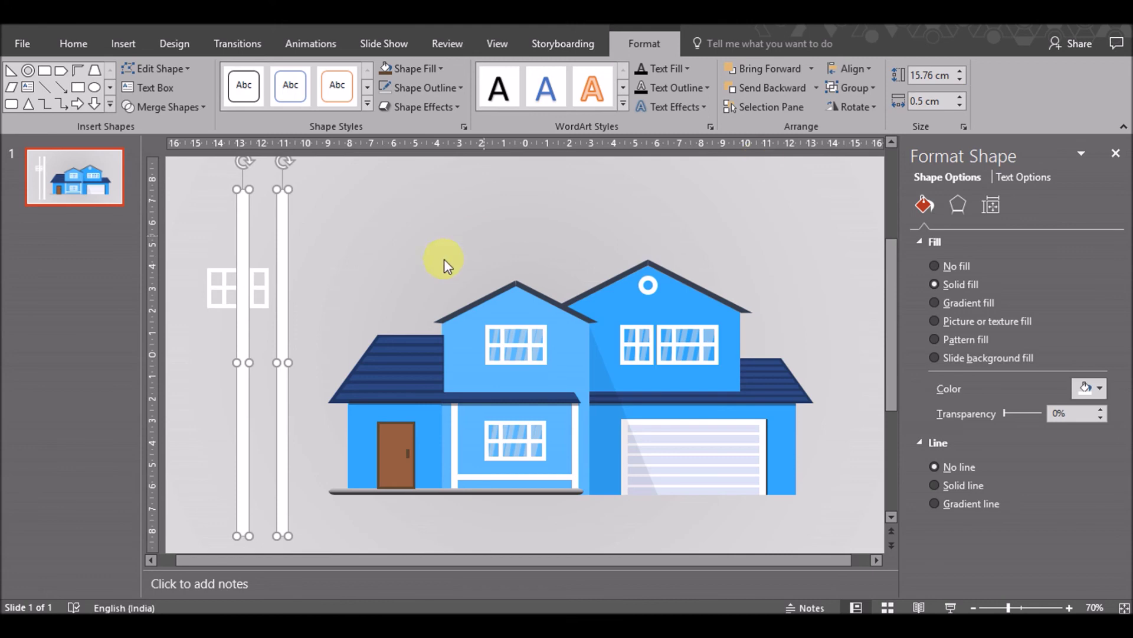
key(Escape)
click(244, 390)
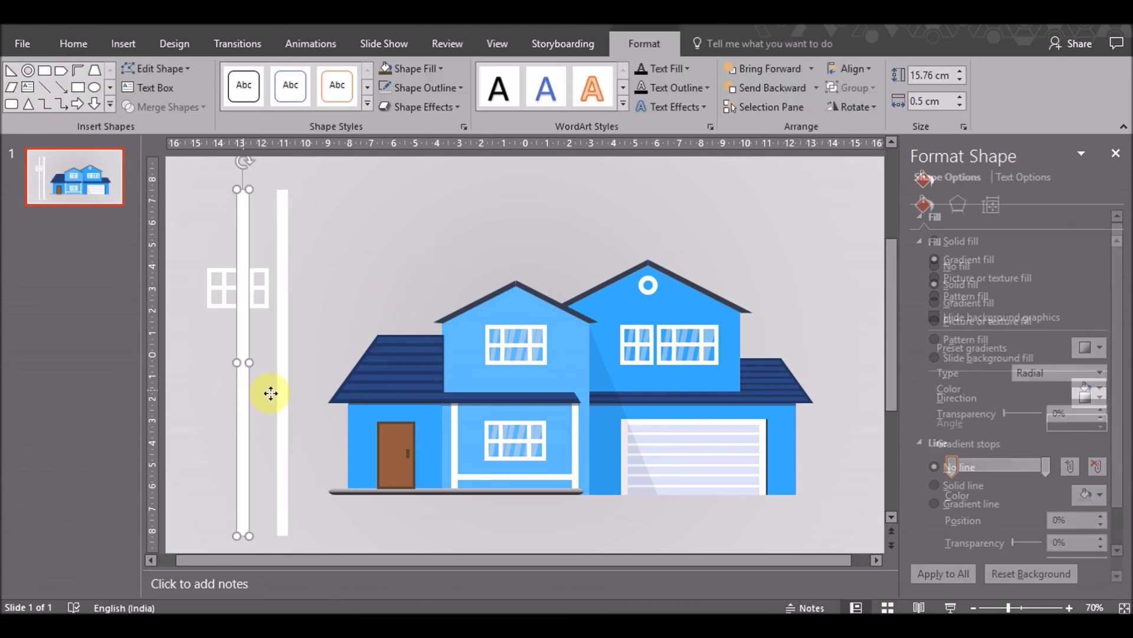
drag(270, 392, 272, 389)
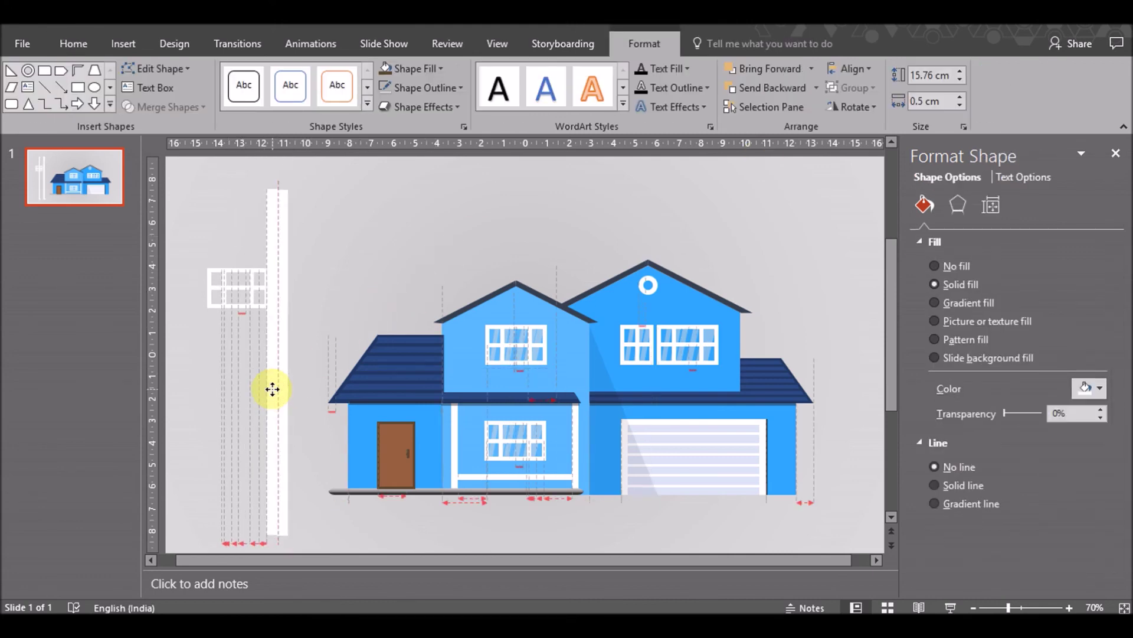
click(324, 307)
click(283, 243)
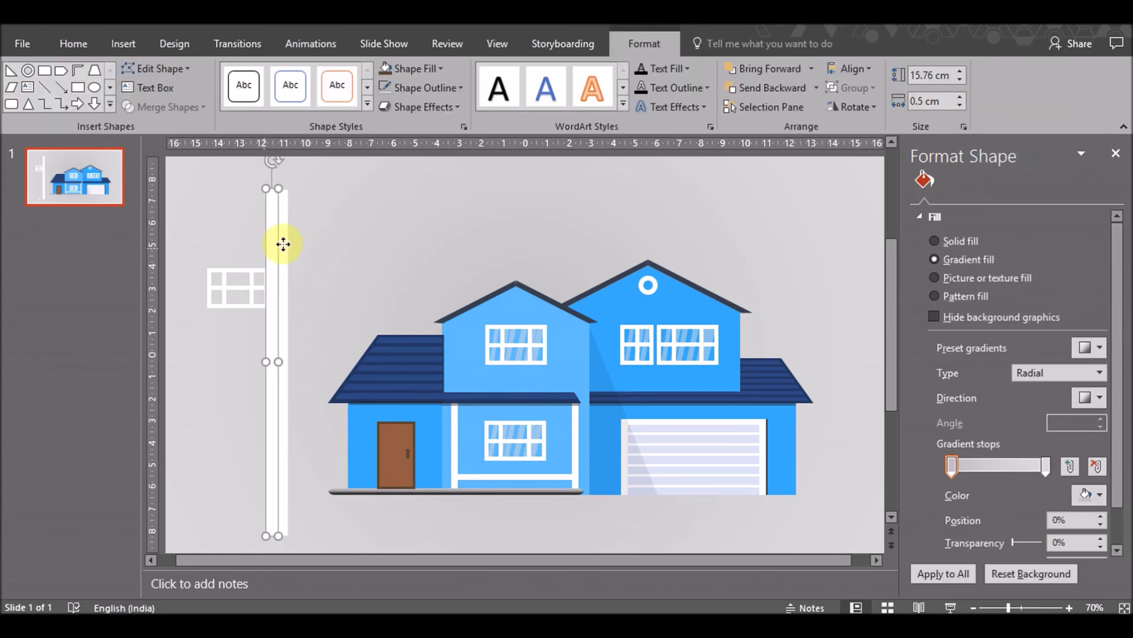
shift+click(285, 245)
click(854, 107)
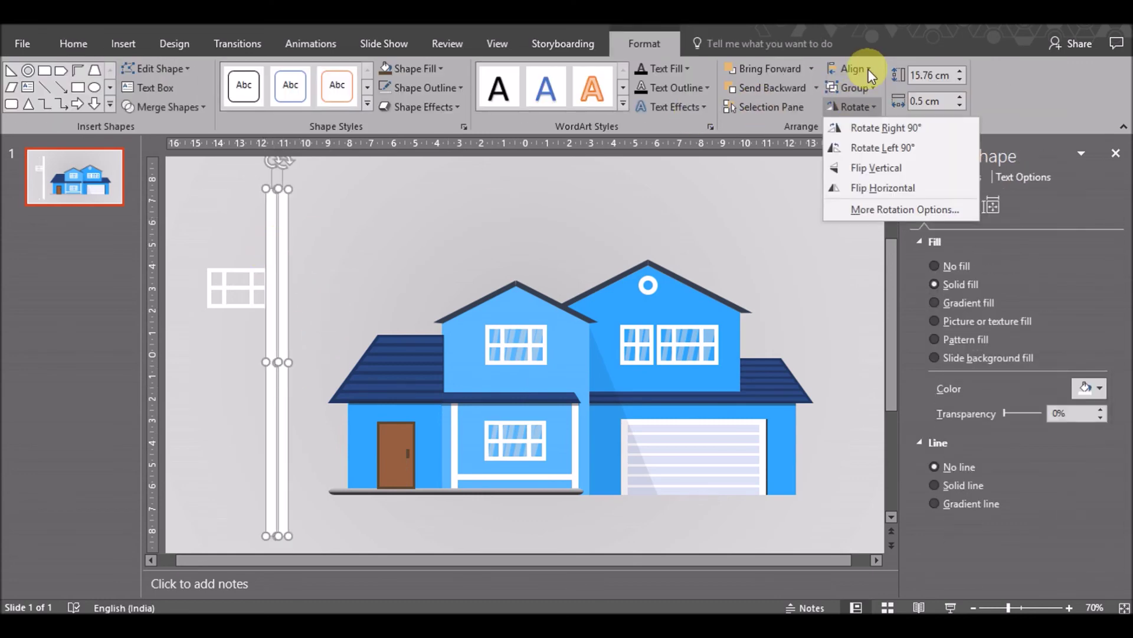
click(870, 74)
click(894, 144)
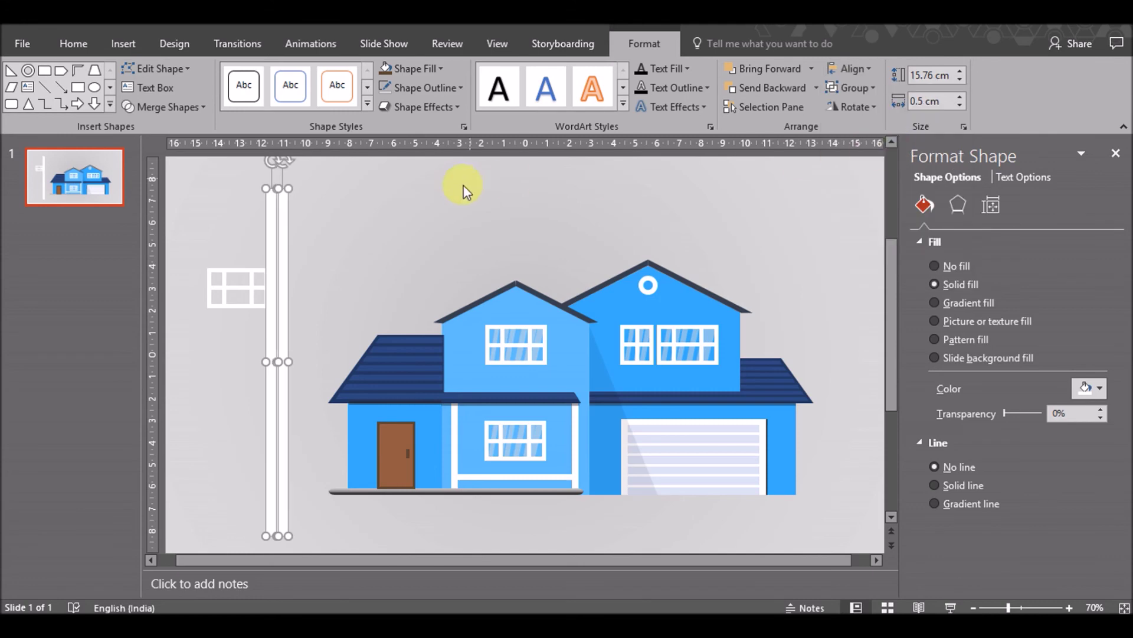
click(359, 223)
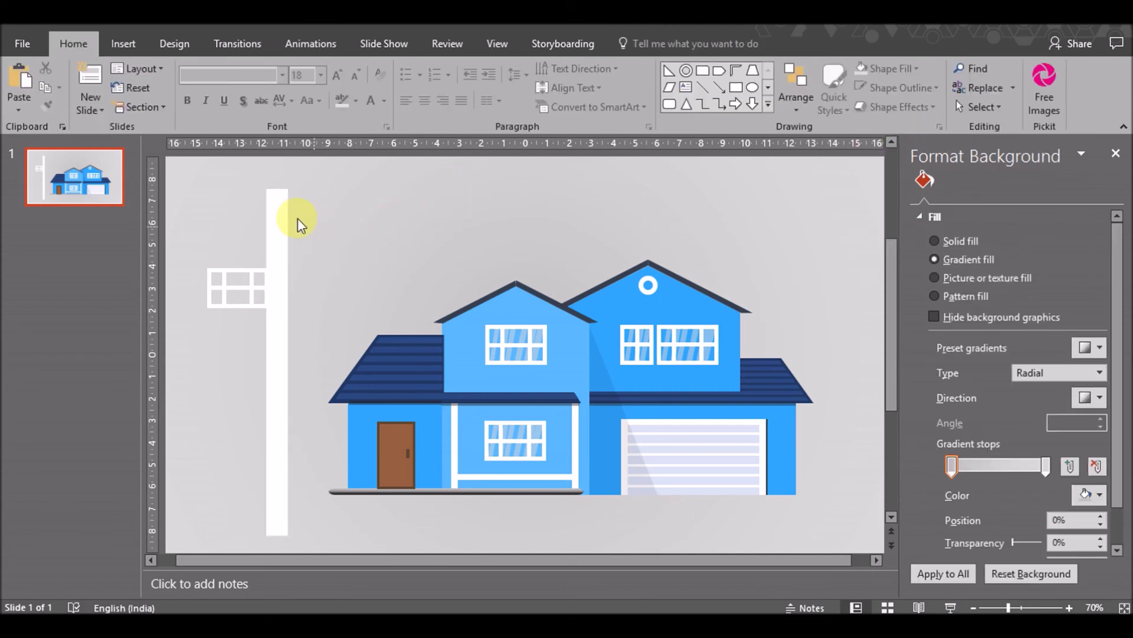
click(286, 242)
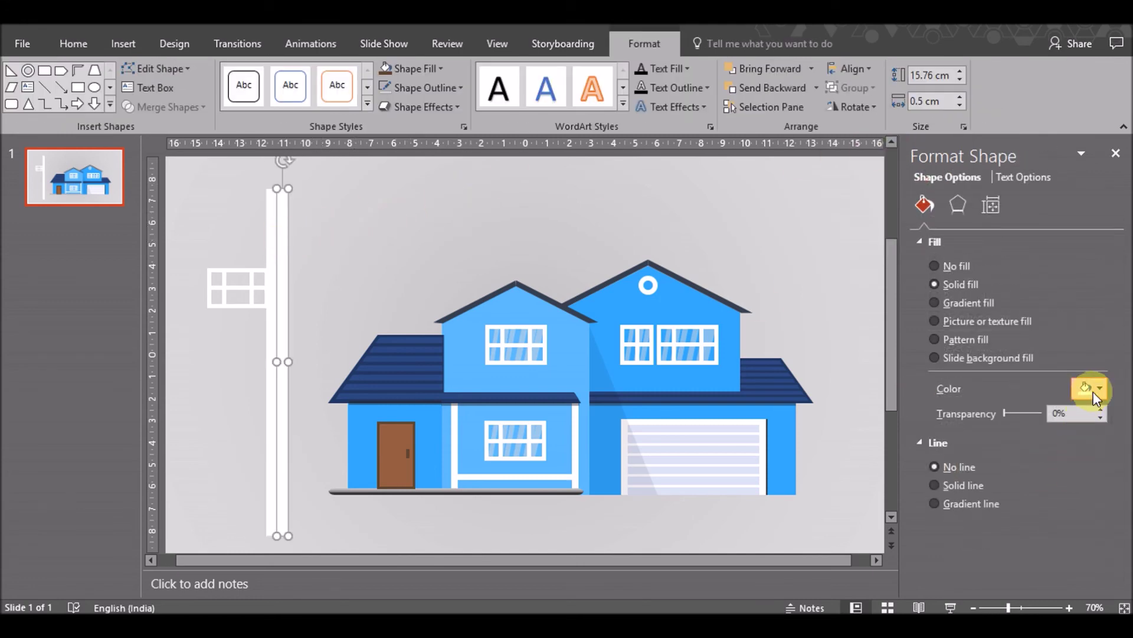
click(1093, 391)
click(997, 460)
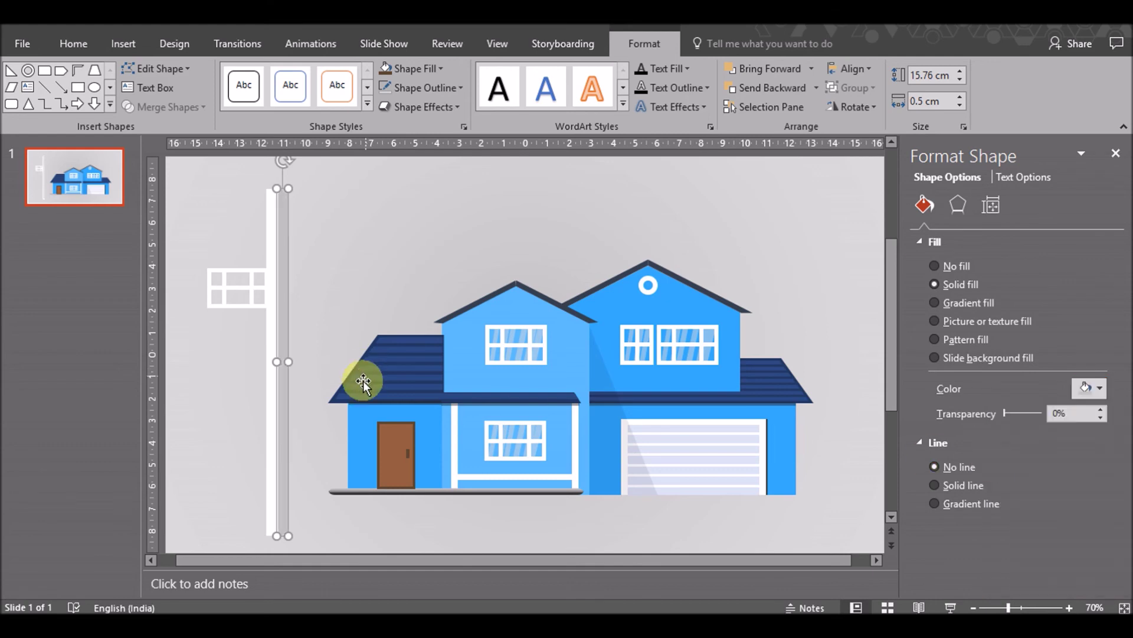
click(1093, 384)
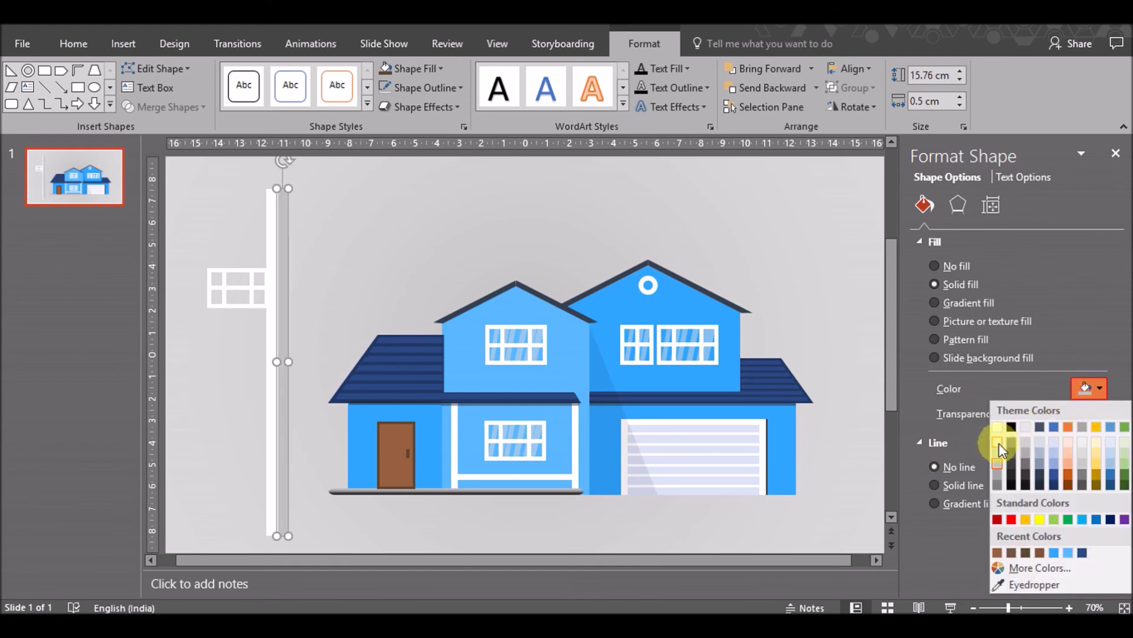
click(998, 441)
click(1086, 390)
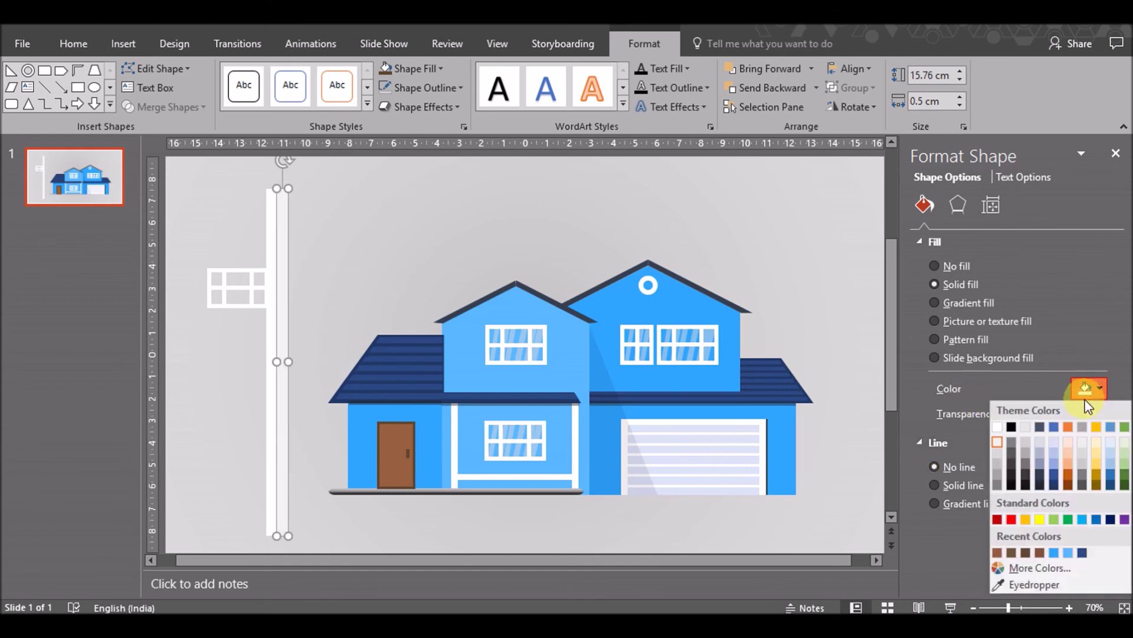
click(1079, 451)
click(247, 397)
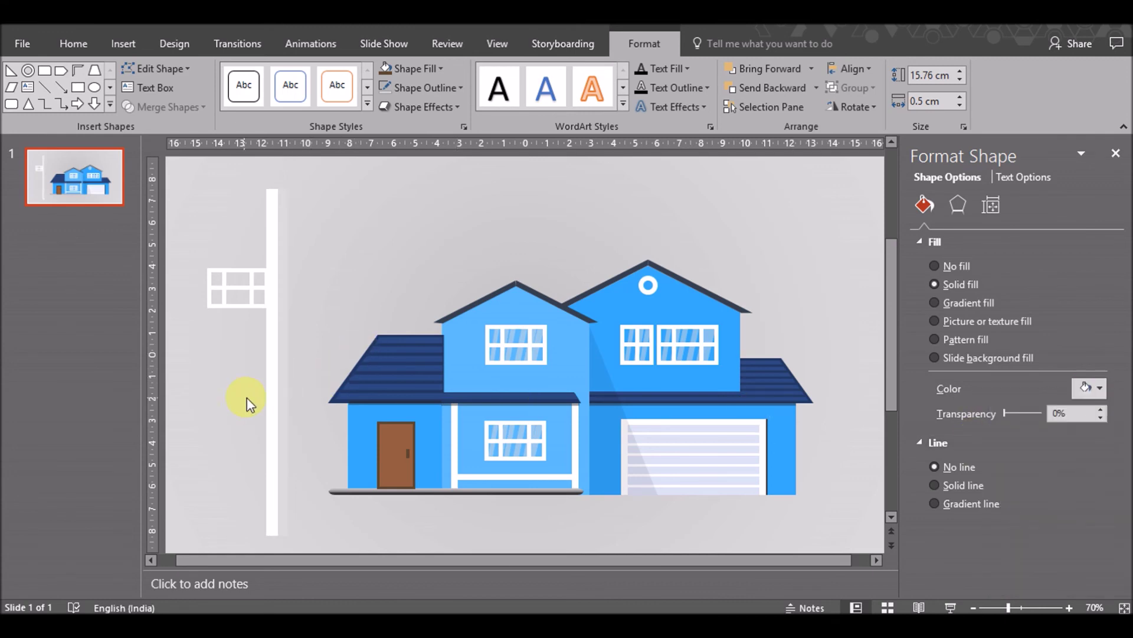
click(272, 406)
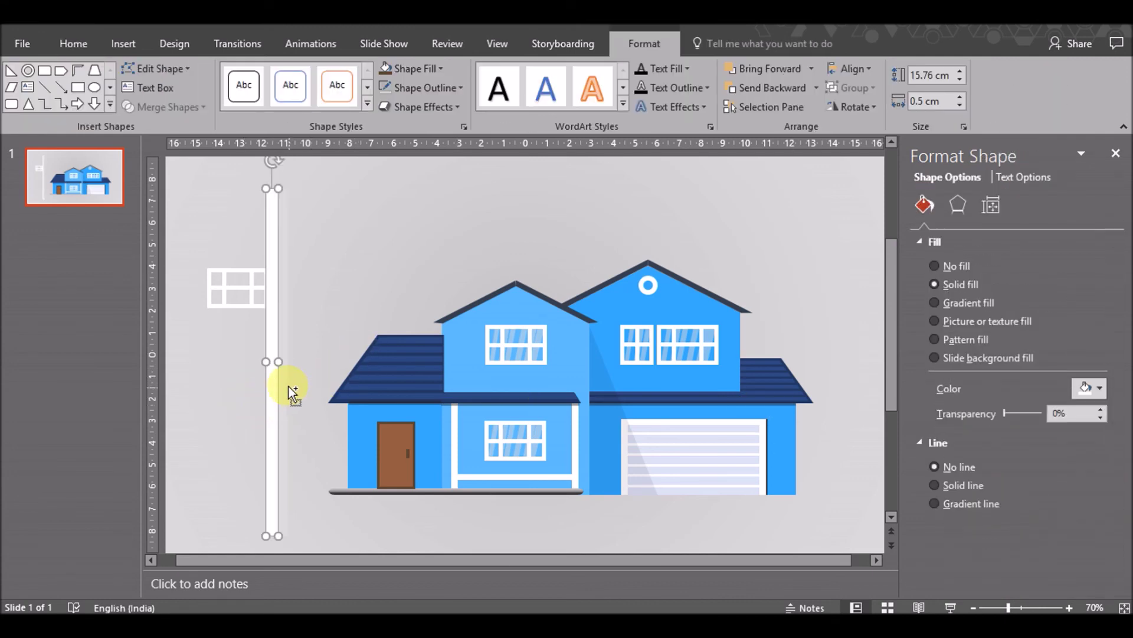
key(Tab)
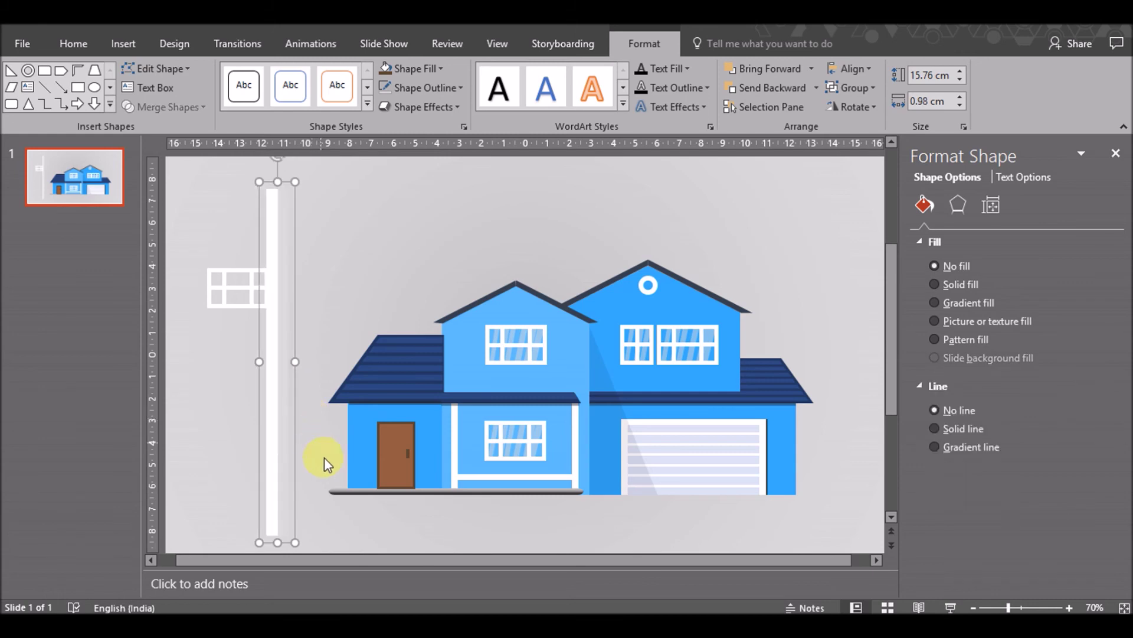
mouse_move(295, 540)
mouse_down()
mouse_move(271, 319)
mouse_move(276, 242)
mouse_move(333, 452)
mouse_up()
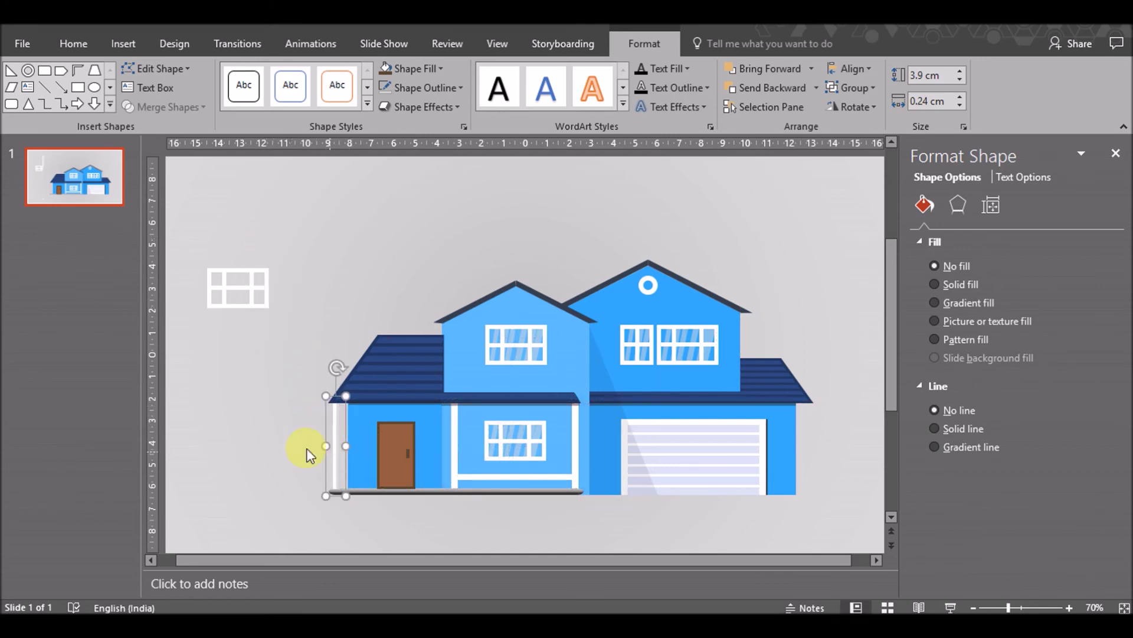
Set the slide background to a plain solid fill
click(375, 435)
click(979, 264)
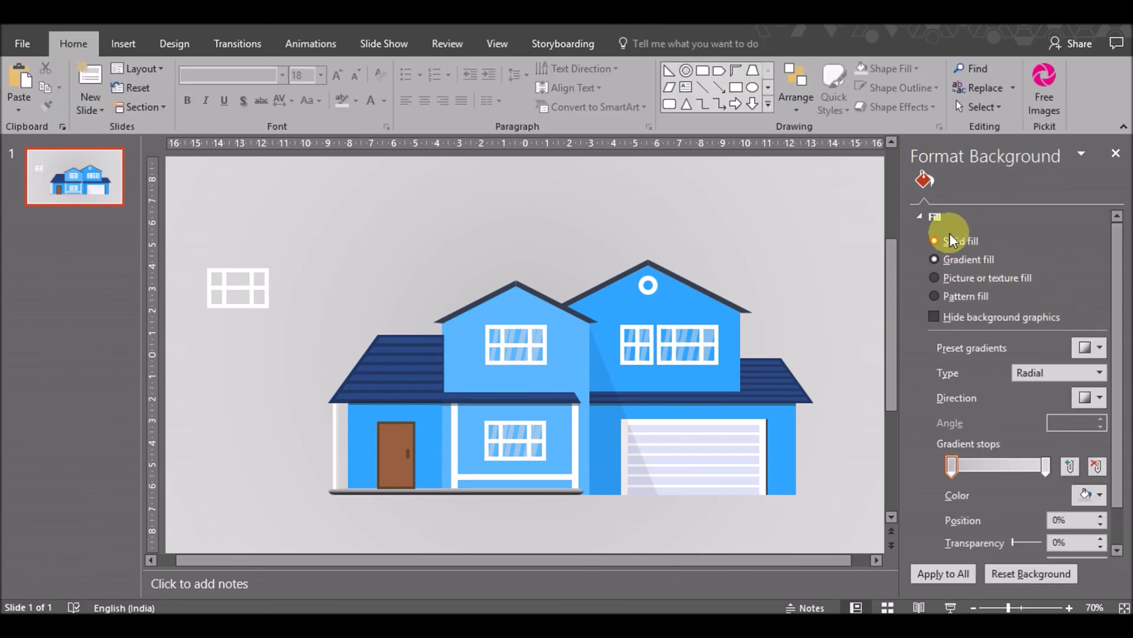
click(951, 239)
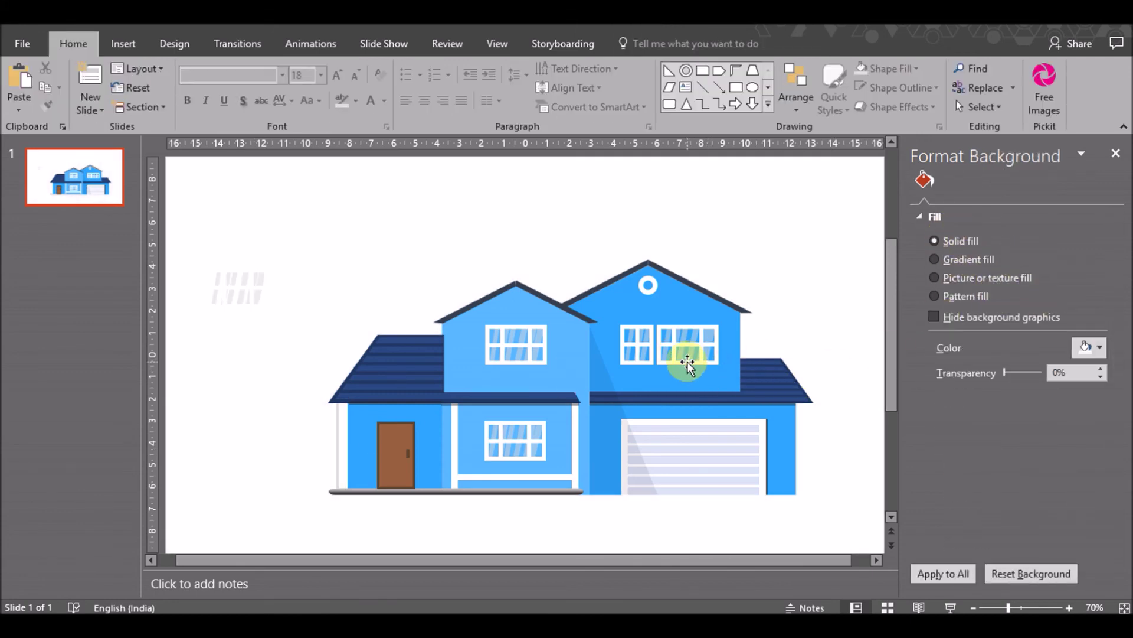
Delete the leftover faint striped window shape
click(227, 299)
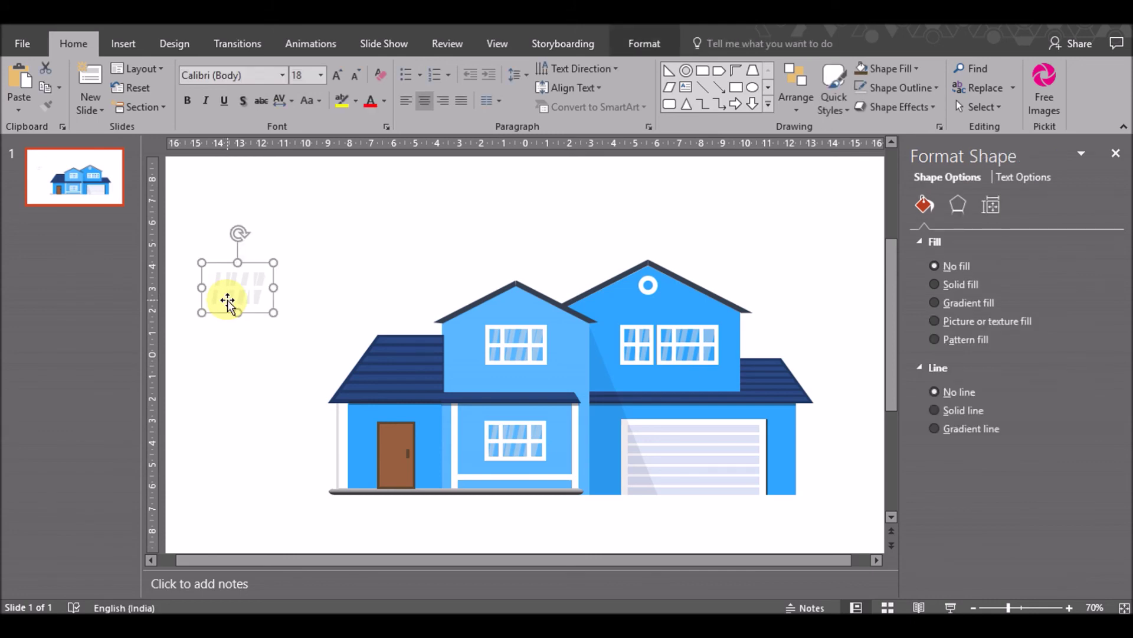
key(Delete)
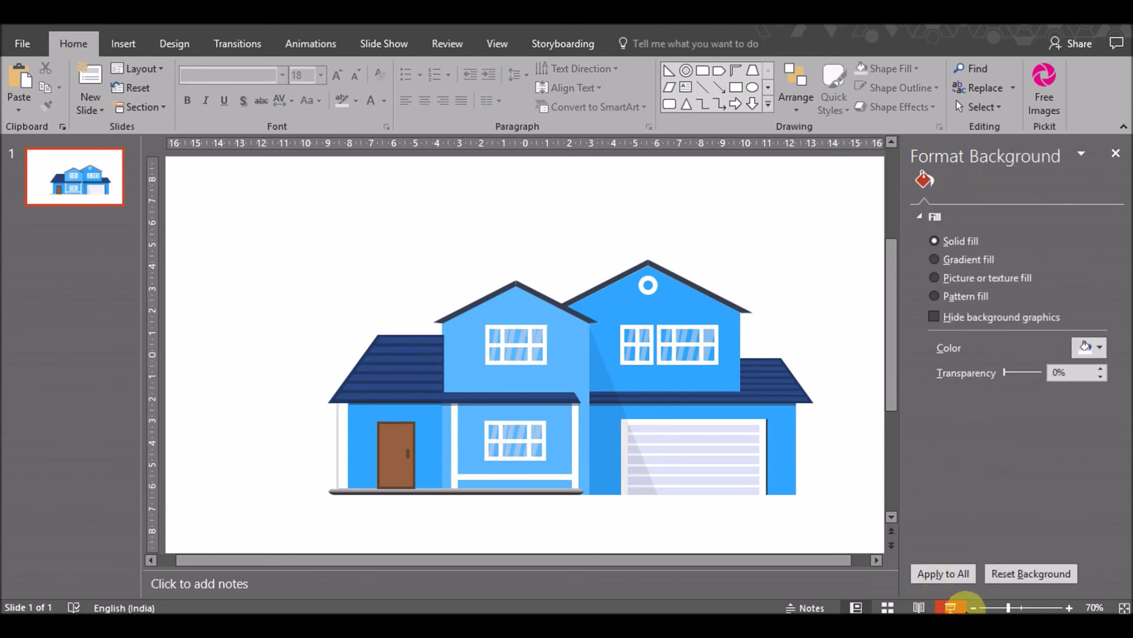
click(973, 608)
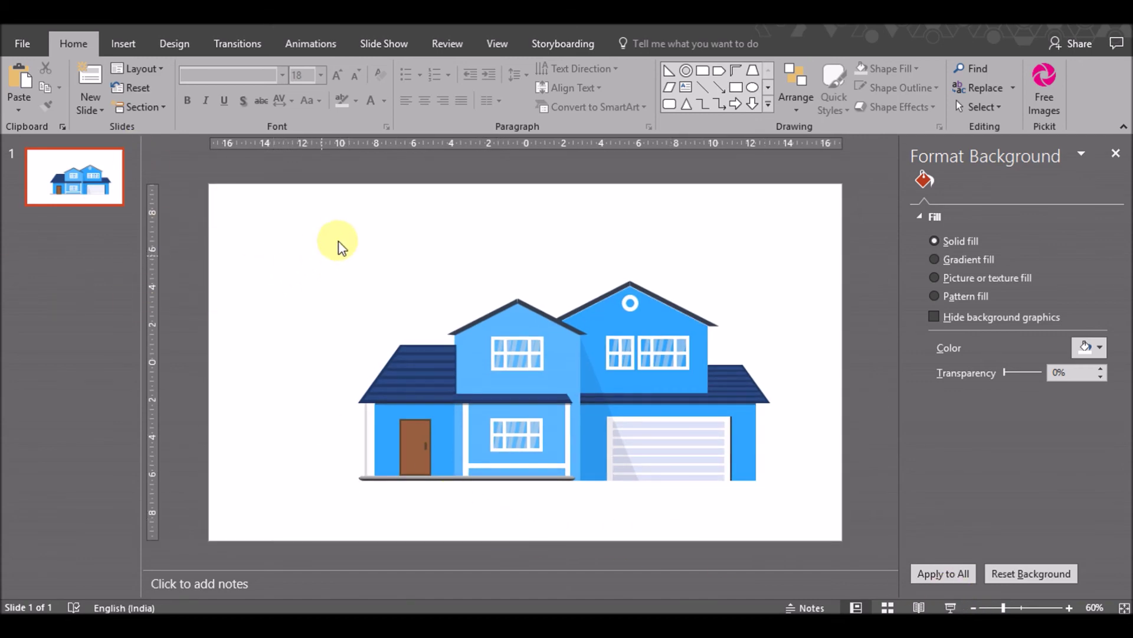
Draw a long ground line along the house's base, extending it further left
click(130, 47)
click(282, 88)
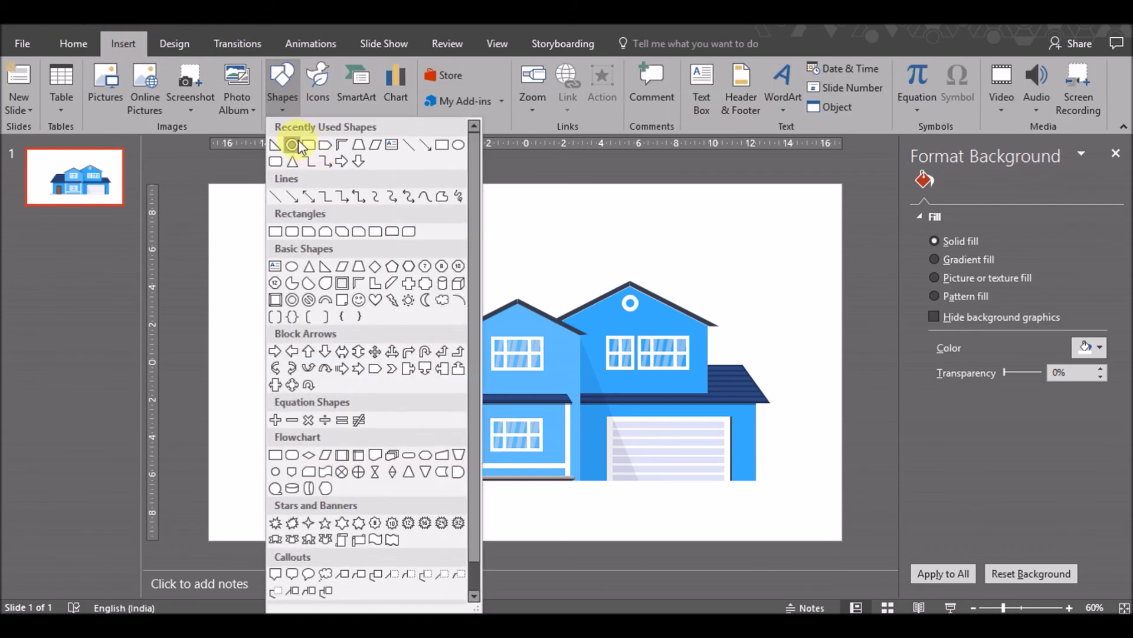
click(292, 231)
drag(345, 481, 831, 484)
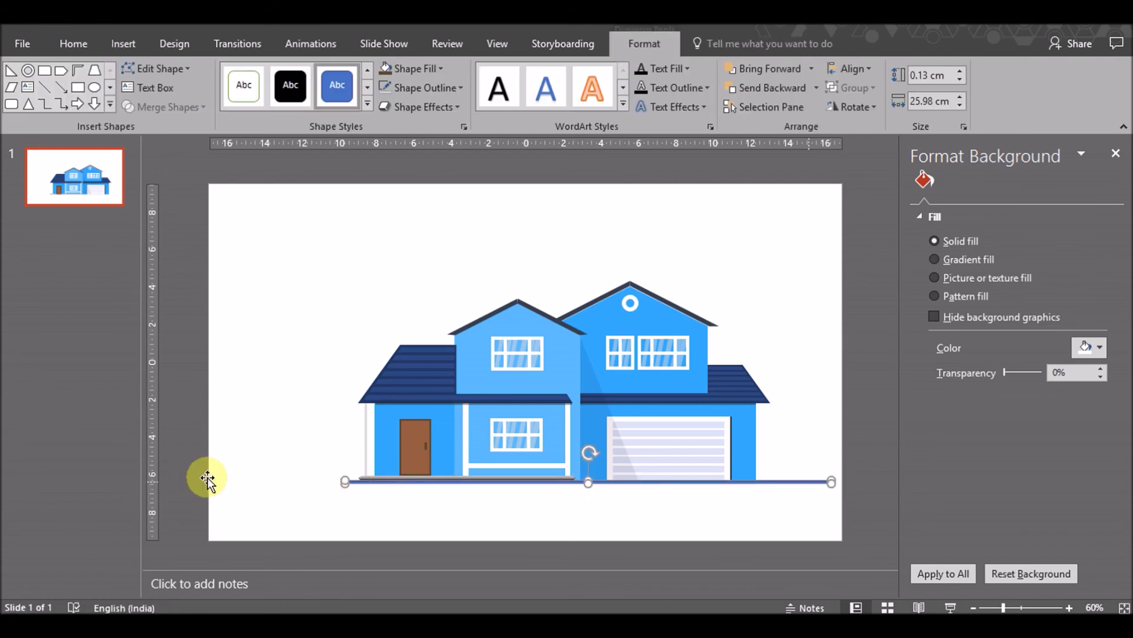
drag(329, 484, 244, 483)
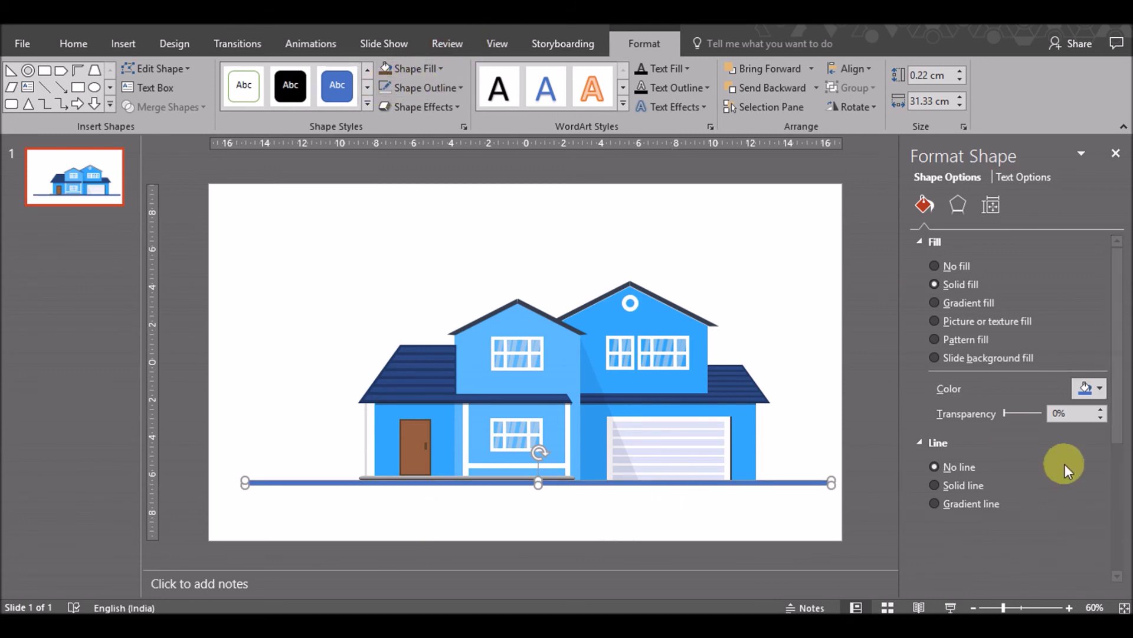
Colour the ground line light green
click(1091, 390)
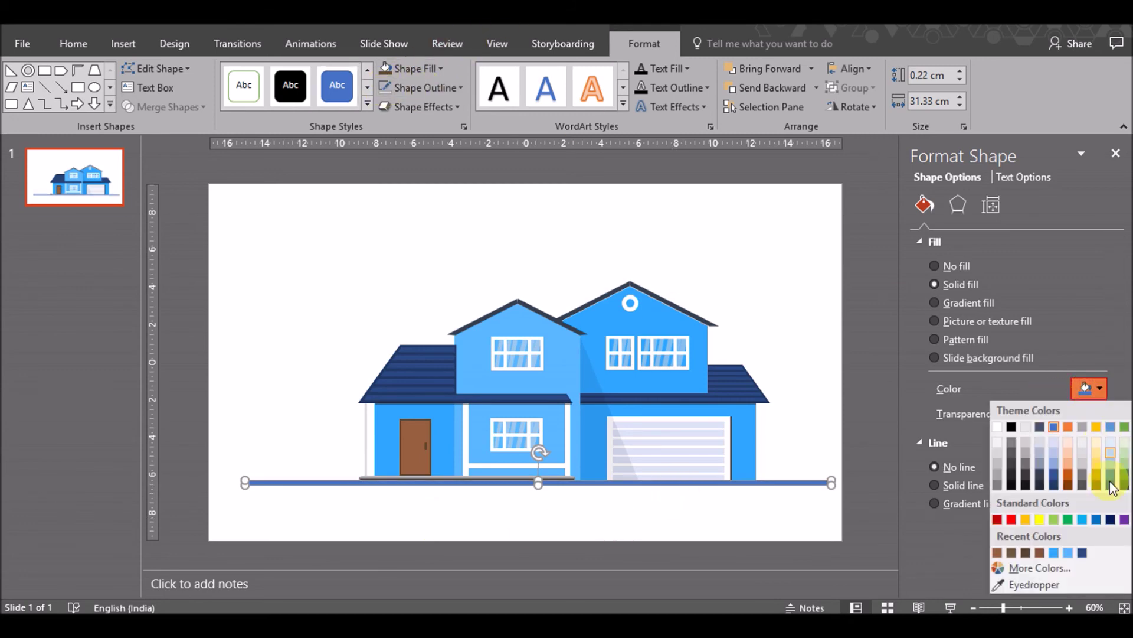
click(1070, 521)
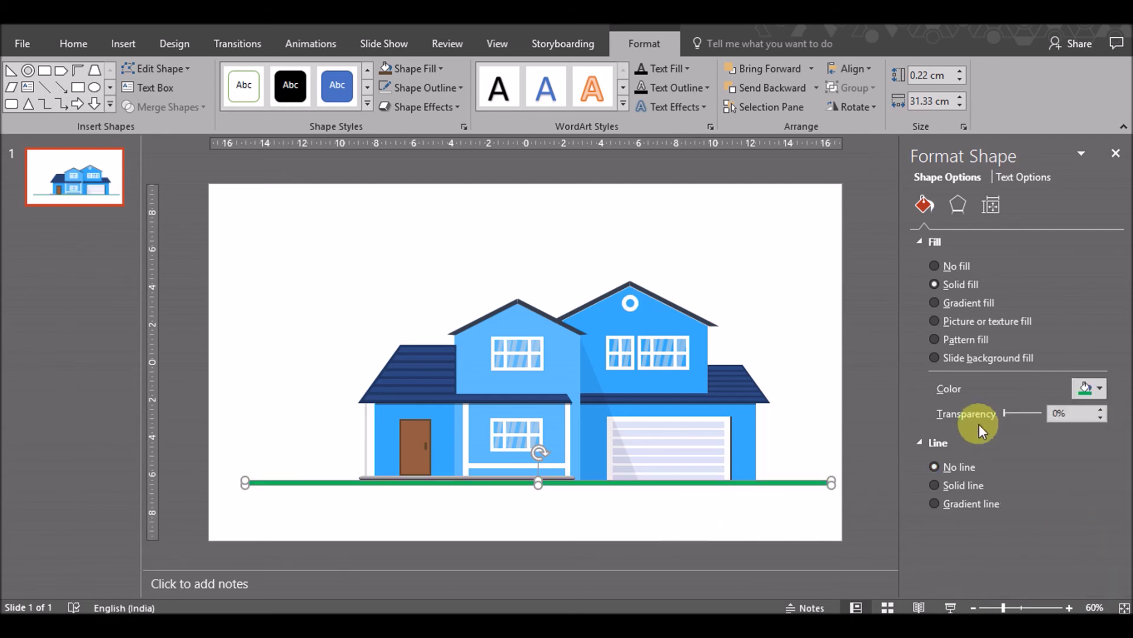
click(1090, 392)
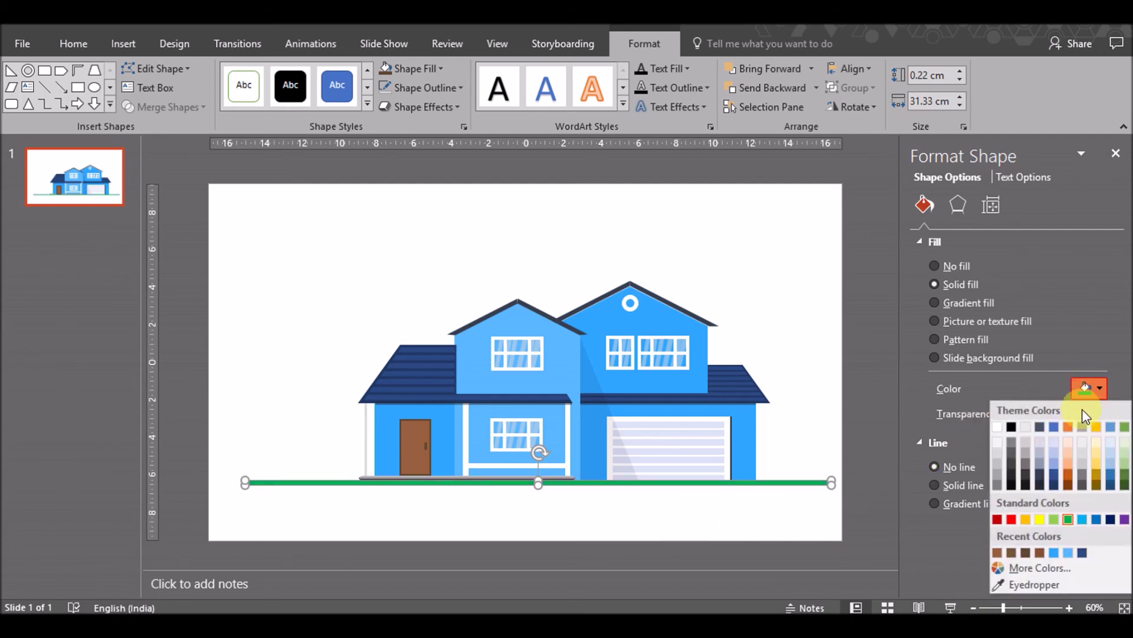
click(1054, 520)
click(767, 514)
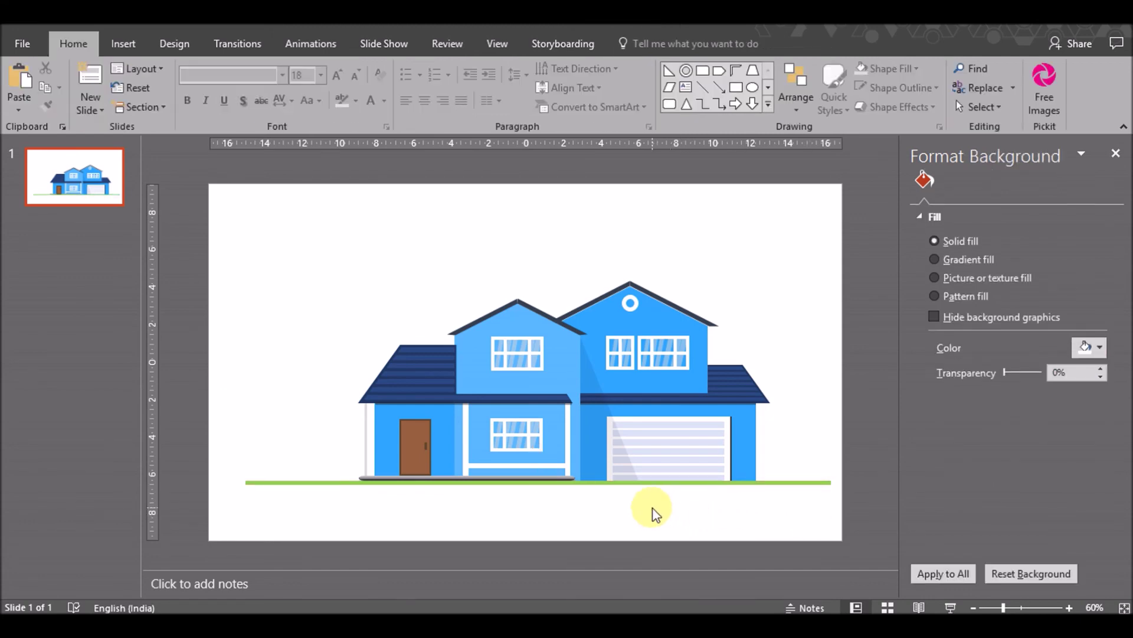
Add a darker green copy of the ground line, nudged up and sent behind the porch
click(286, 481)
mouse_move(286, 482)
mouse_down()
mouse_move(311, 501)
mouse_move(312, 487)
mouse_up()
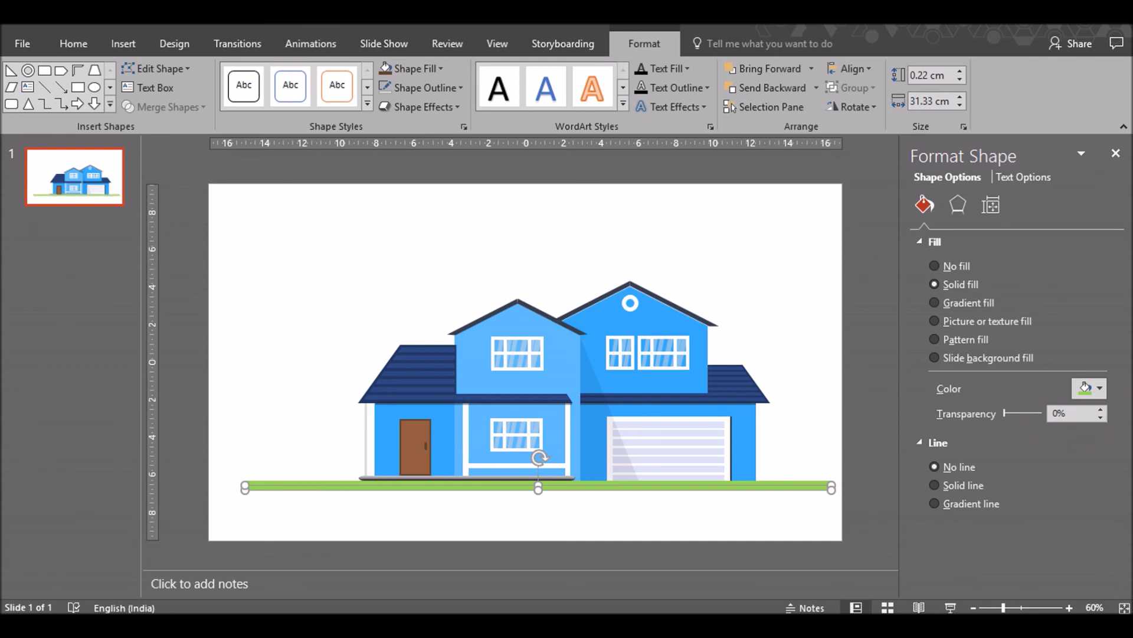
click(1090, 390)
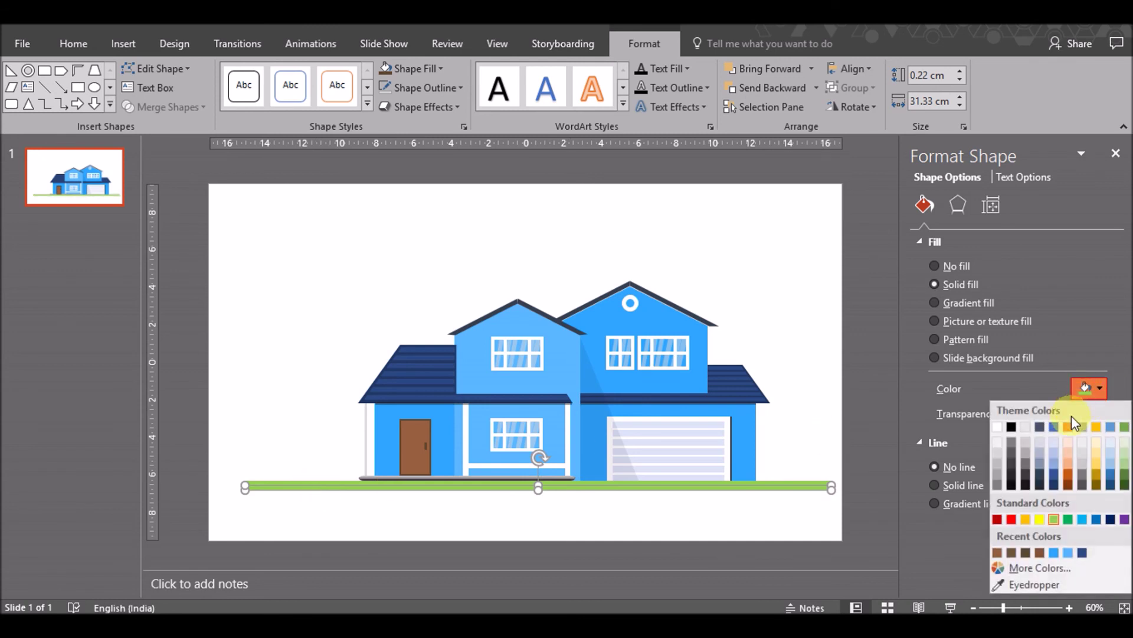
click(1069, 519)
key(Up)
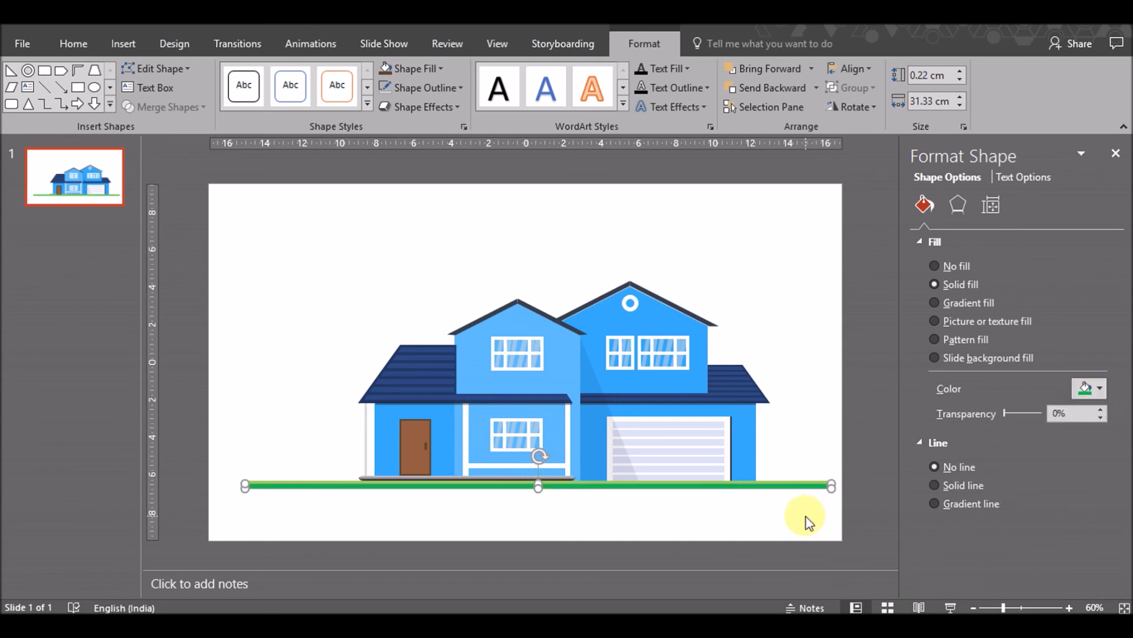
right_click(789, 485)
click(823, 324)
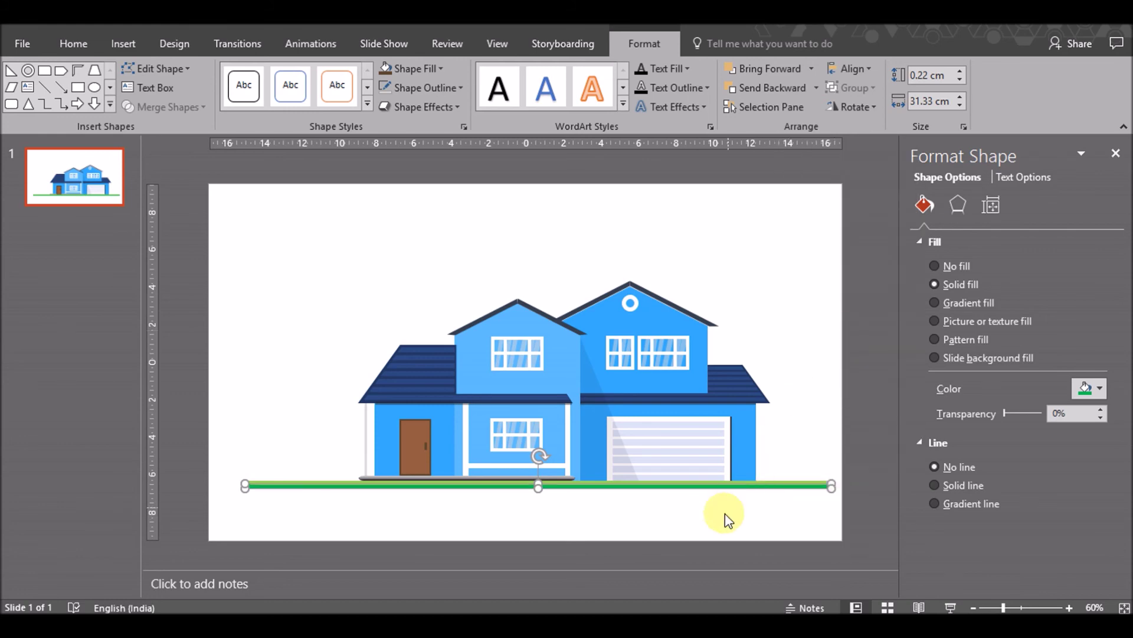
click(725, 512)
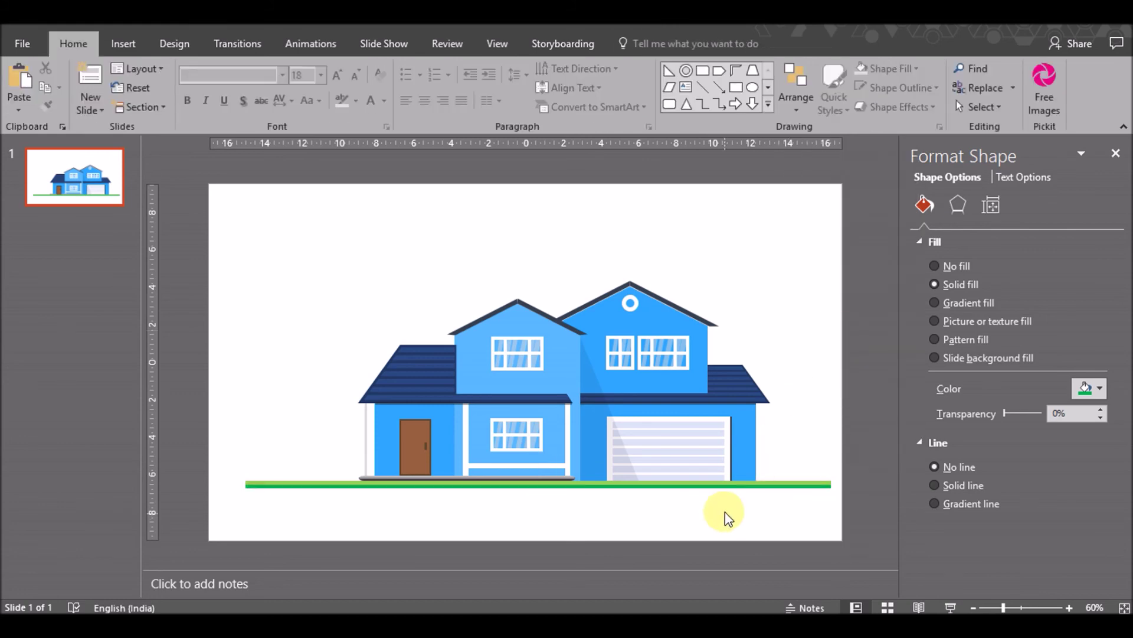
Make the green ground line 34% transparent
click(796, 485)
click(797, 483)
click(798, 480)
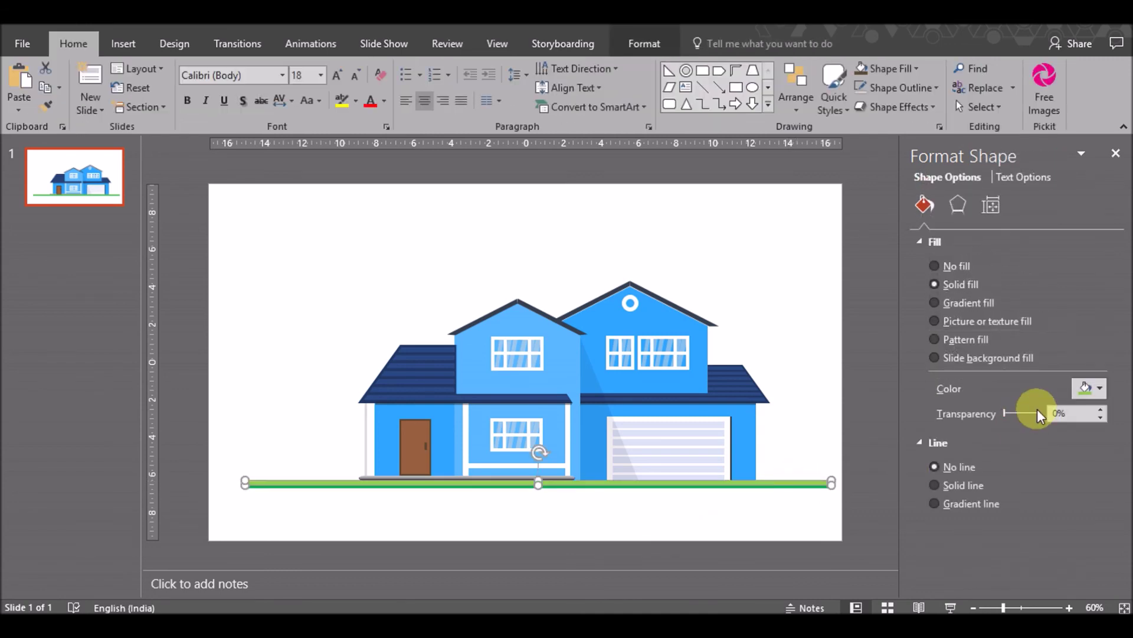
drag(1007, 413, 1019, 420)
click(787, 511)
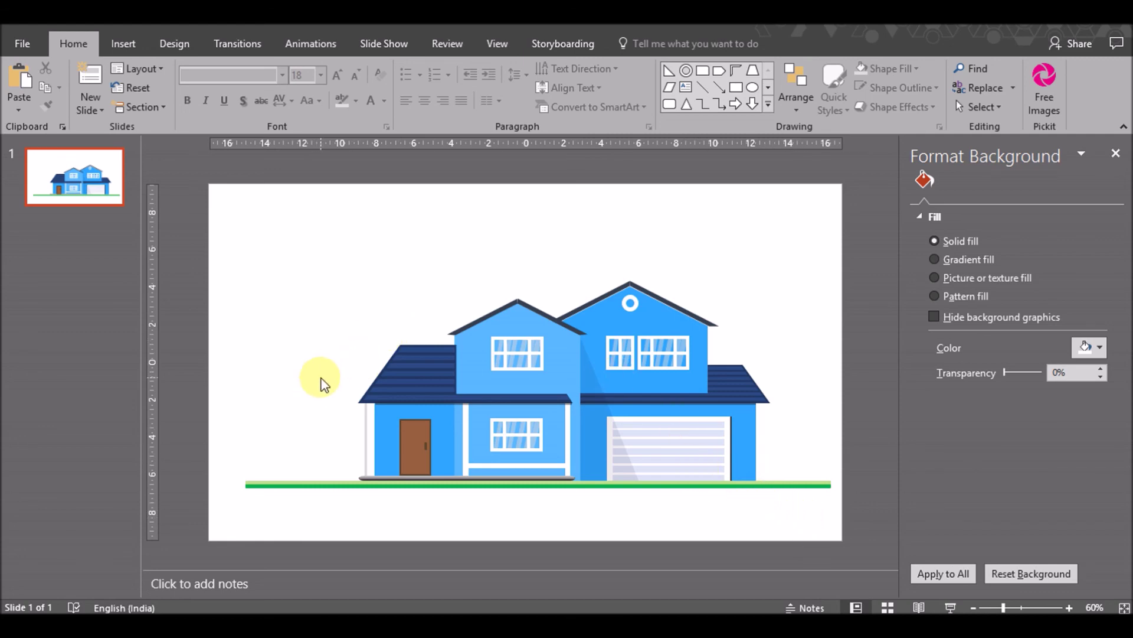
click(123, 43)
Draw a thin 1.85 cm by 0.21 cm vertical rectangle left of the house as a trunk
click(285, 103)
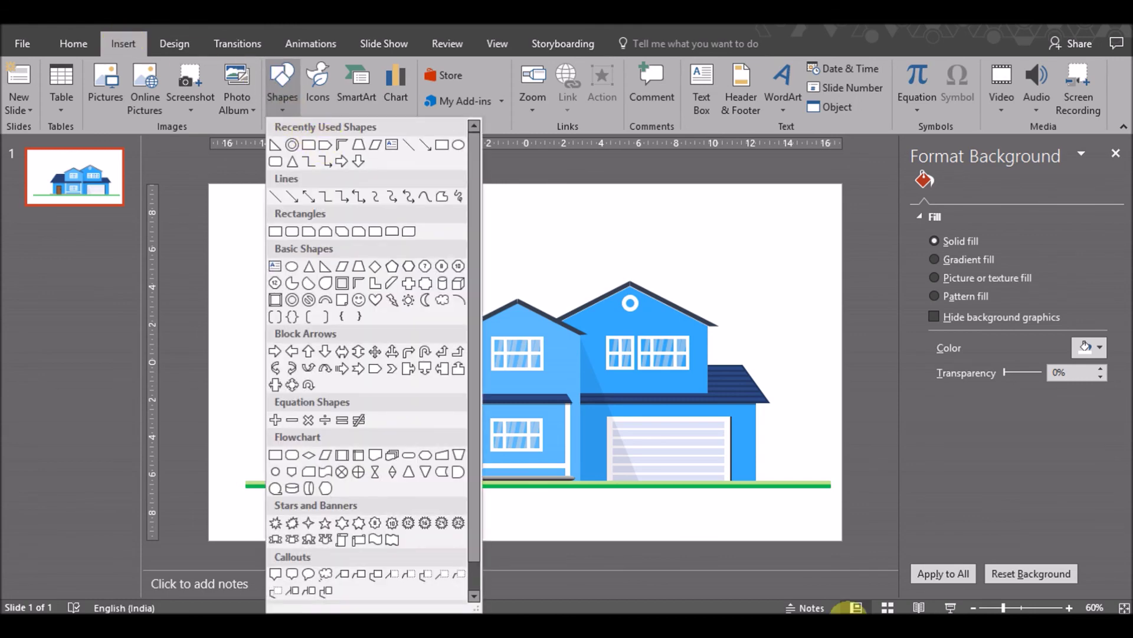
click(974, 608)
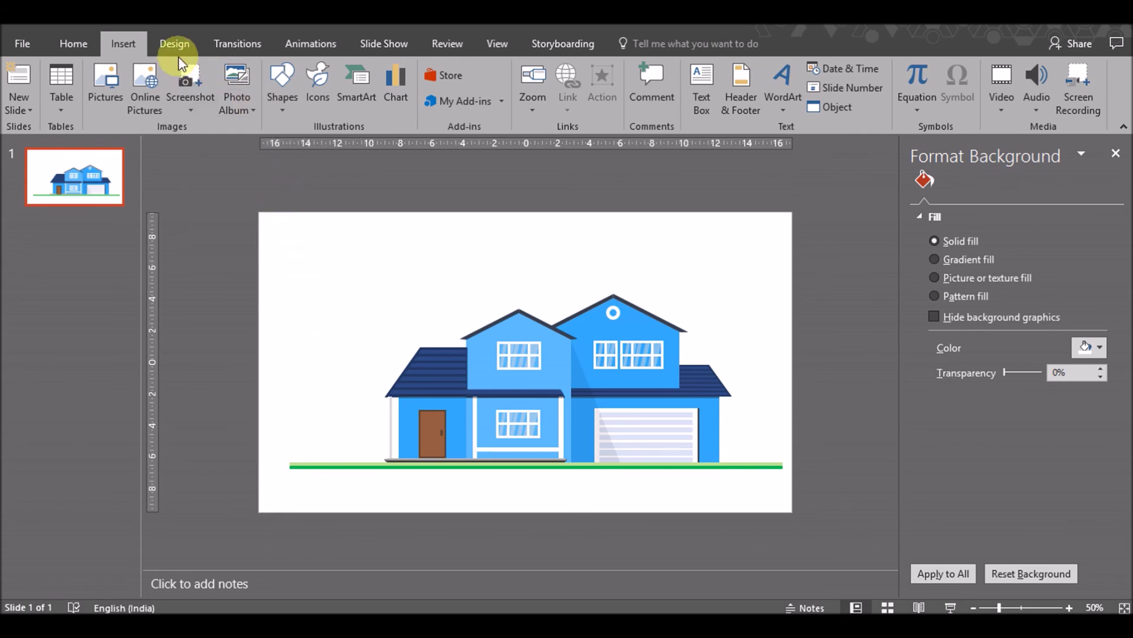
click(283, 97)
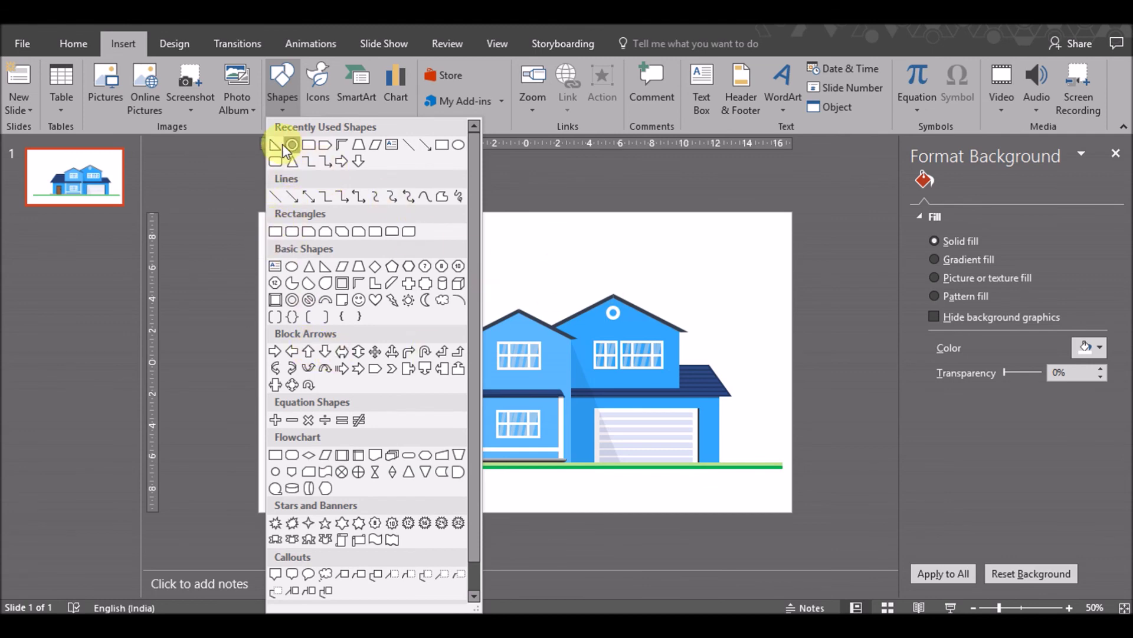
click(291, 230)
drag(301, 326, 301, 355)
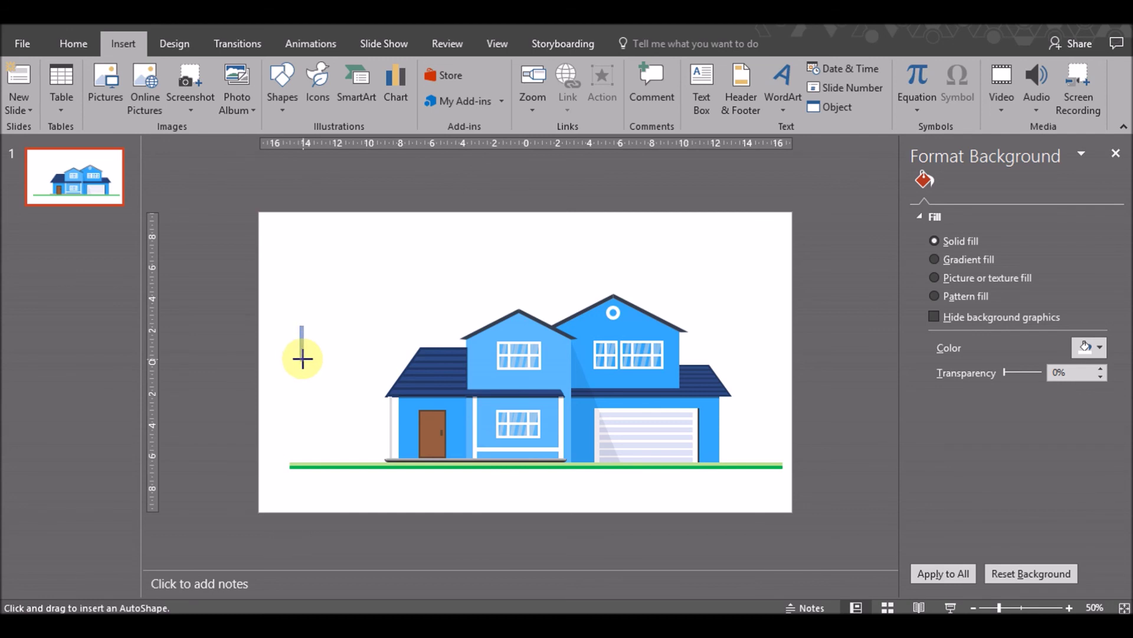
drag(303, 358, 301, 346)
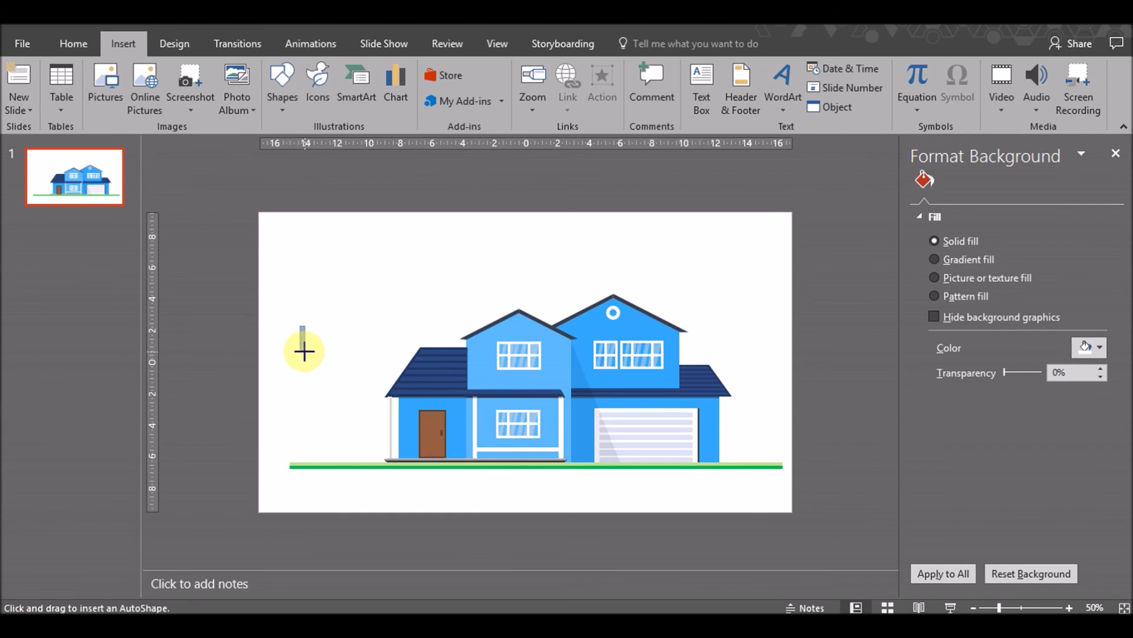
drag(303, 354, 302, 355)
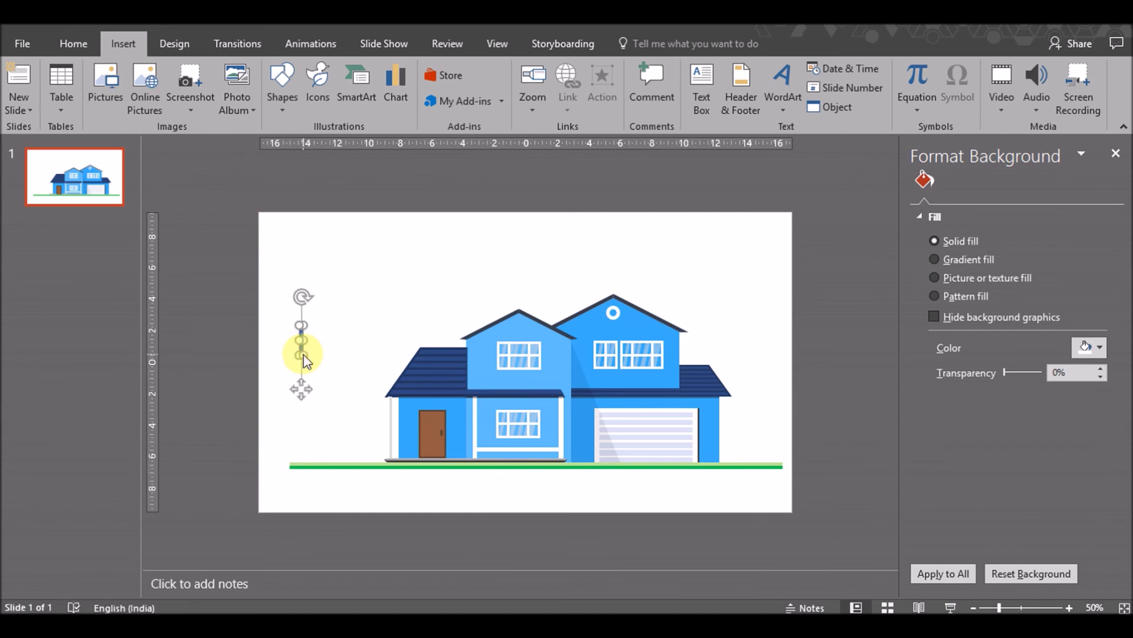
click(340, 312)
click(124, 43)
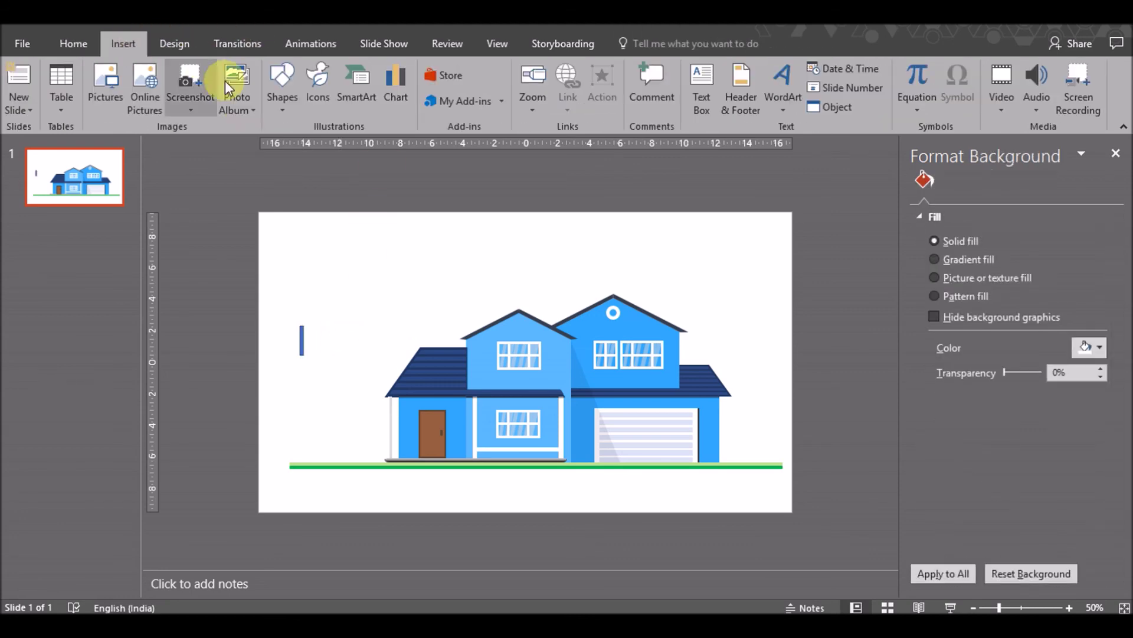
click(282, 89)
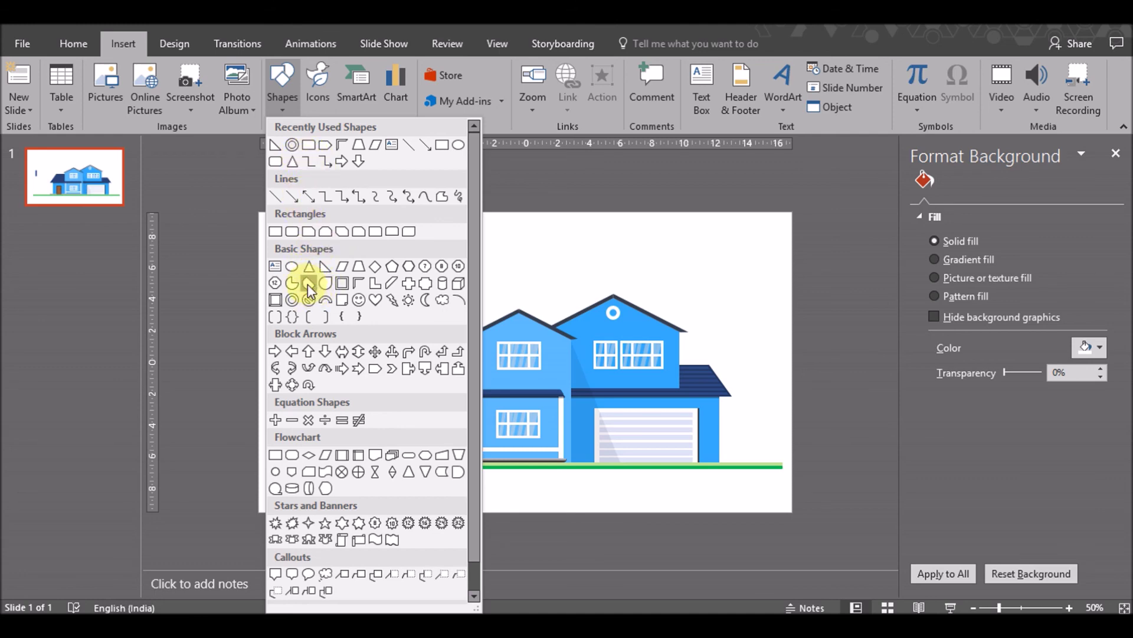
Draw an outline-free blue oval above the trunk bar and place a copy to its right
click(291, 267)
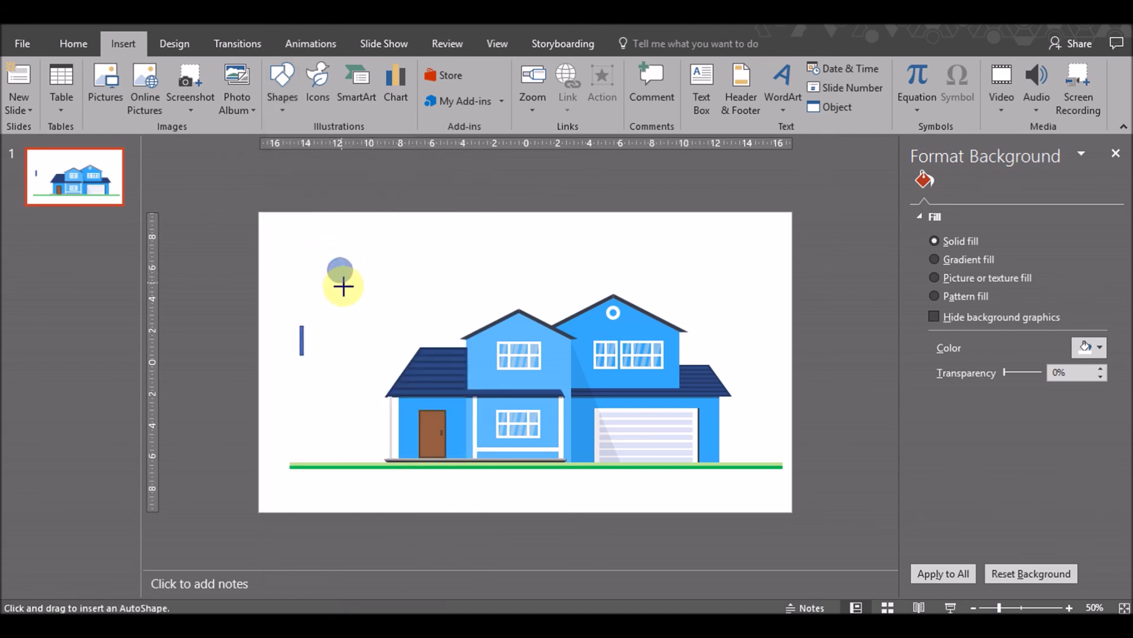
drag(343, 286, 359, 298)
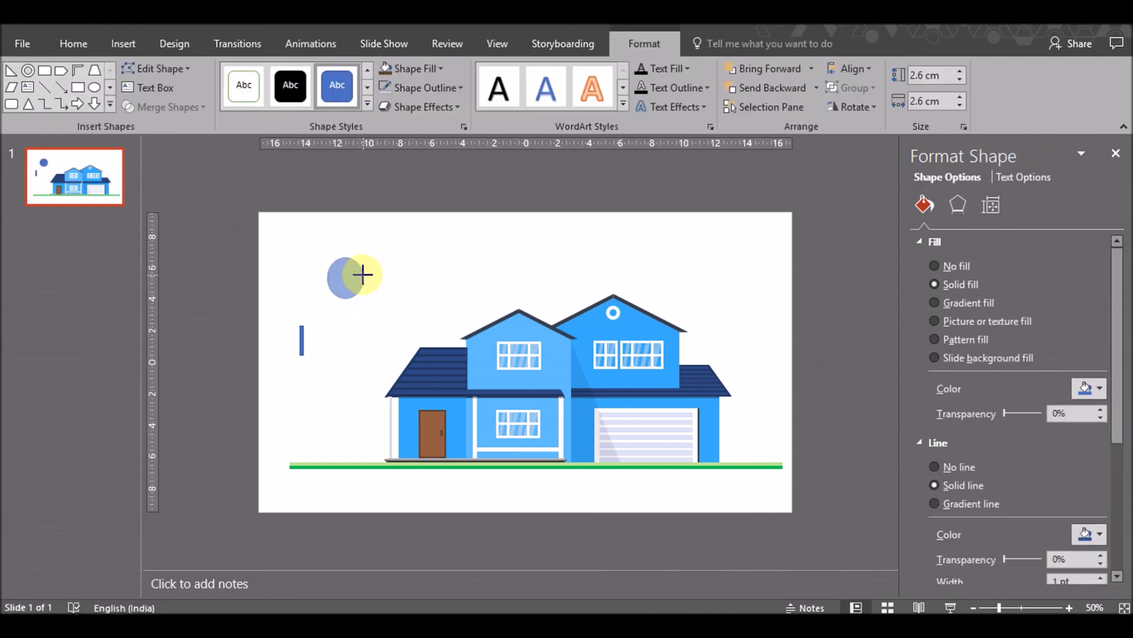
drag(363, 274, 361, 278)
click(385, 88)
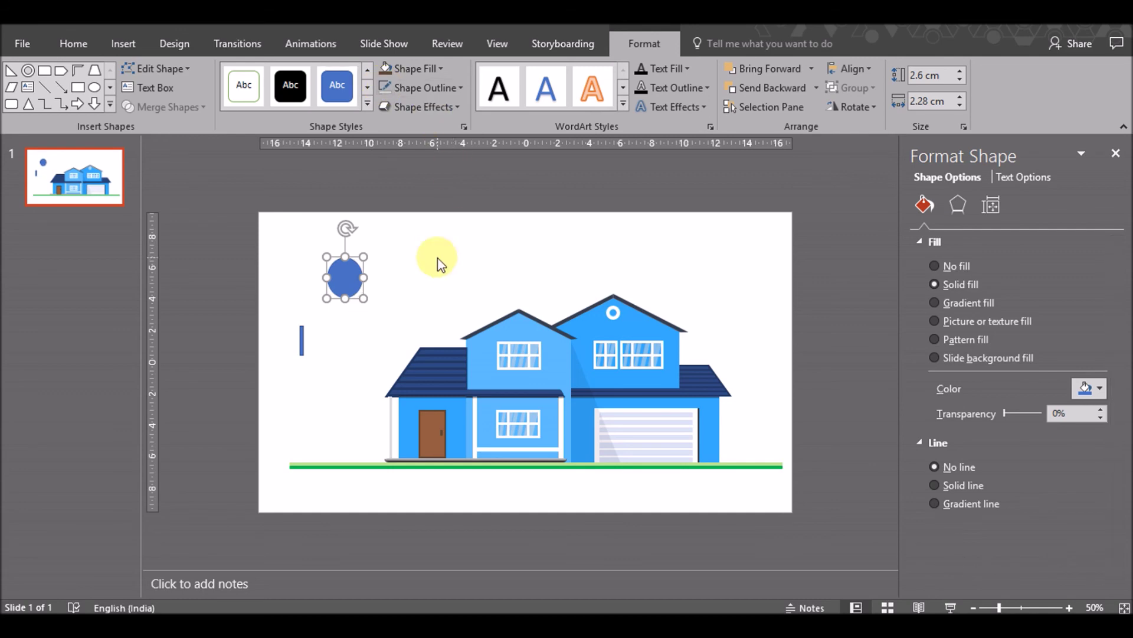
drag(348, 279, 408, 279)
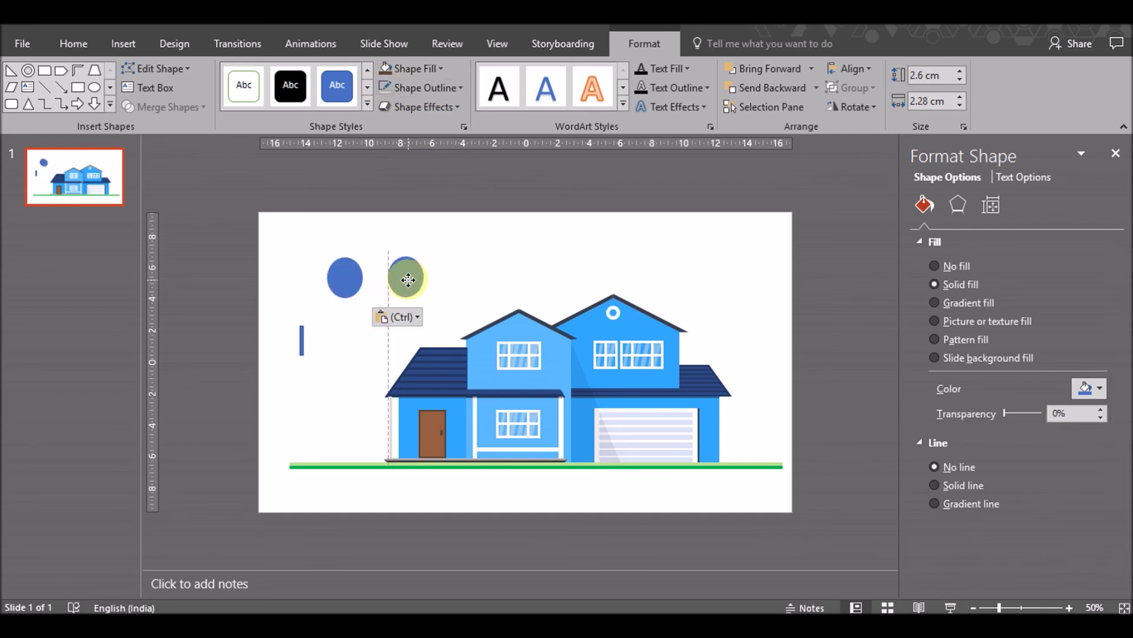
Subtract a tall rectangle from the oval to leave a half-oval crescent
click(141, 43)
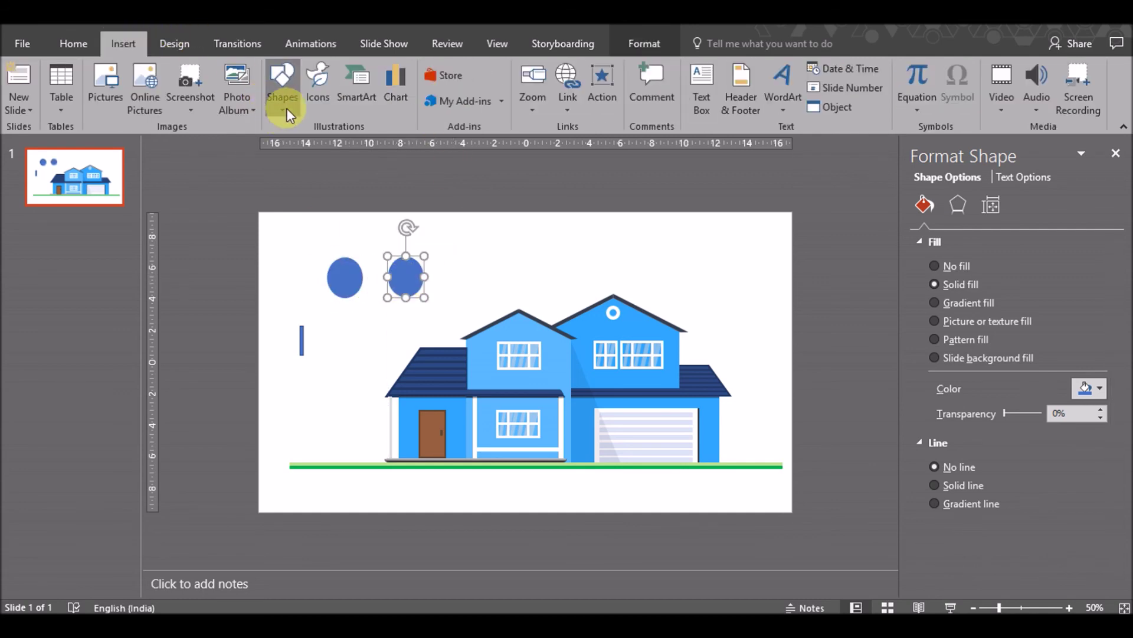
click(287, 115)
click(275, 232)
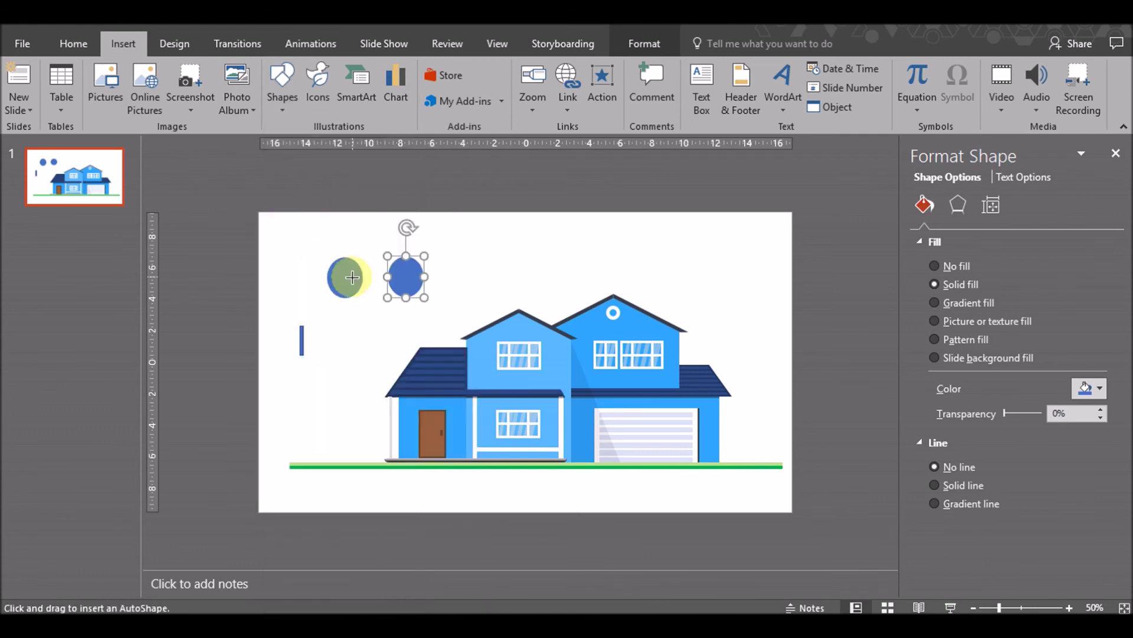
drag(347, 243, 367, 319)
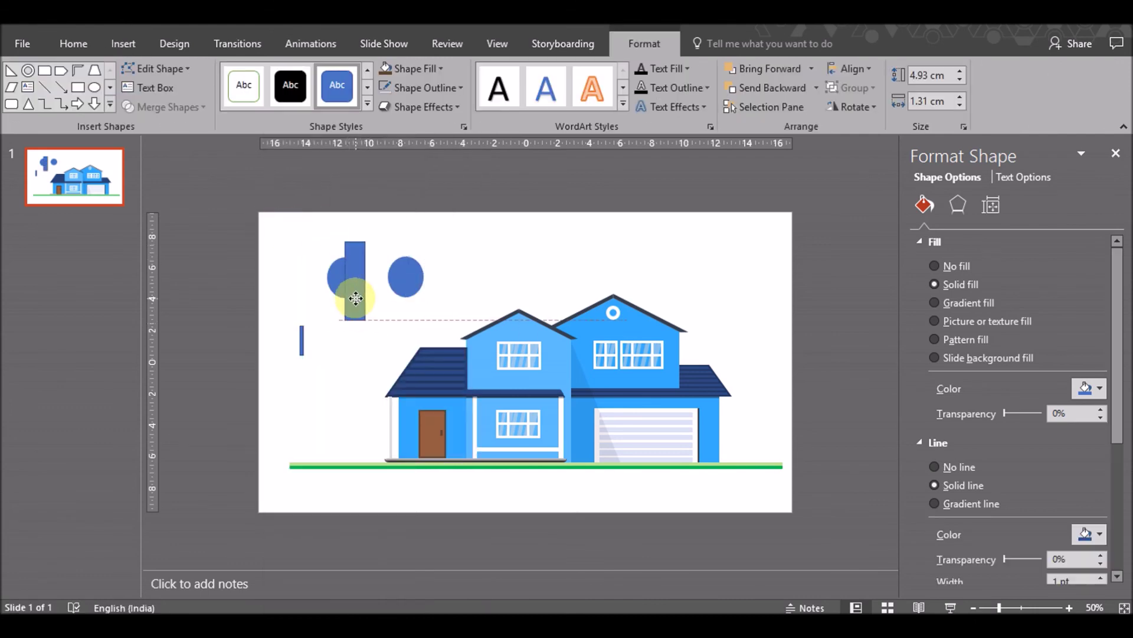
click(355, 299)
shift+click(335, 289)
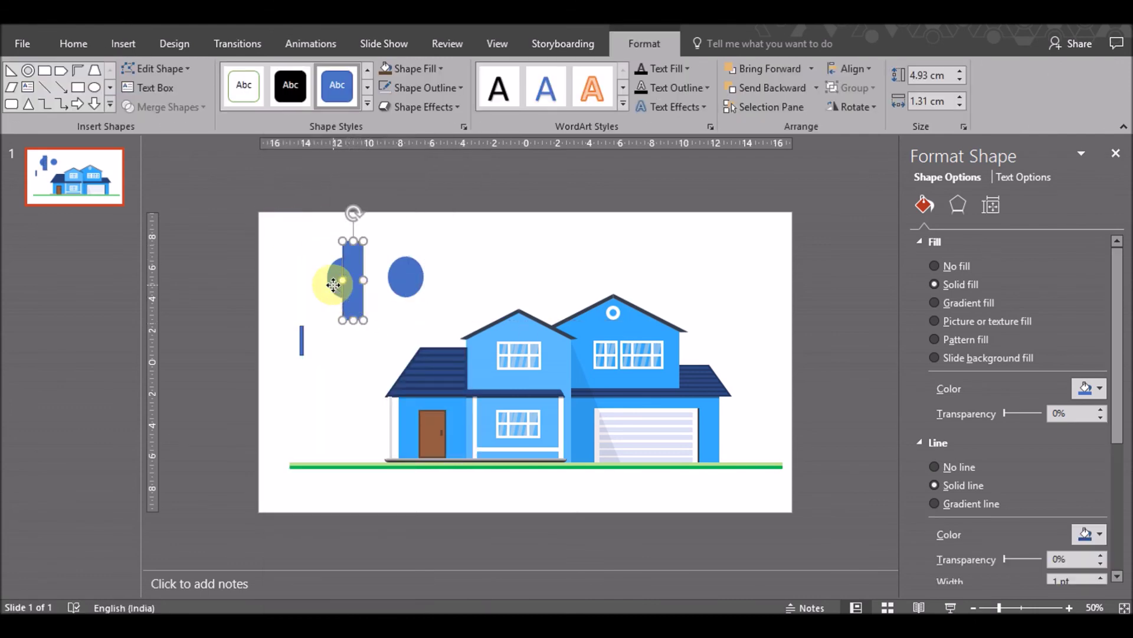
click(176, 104)
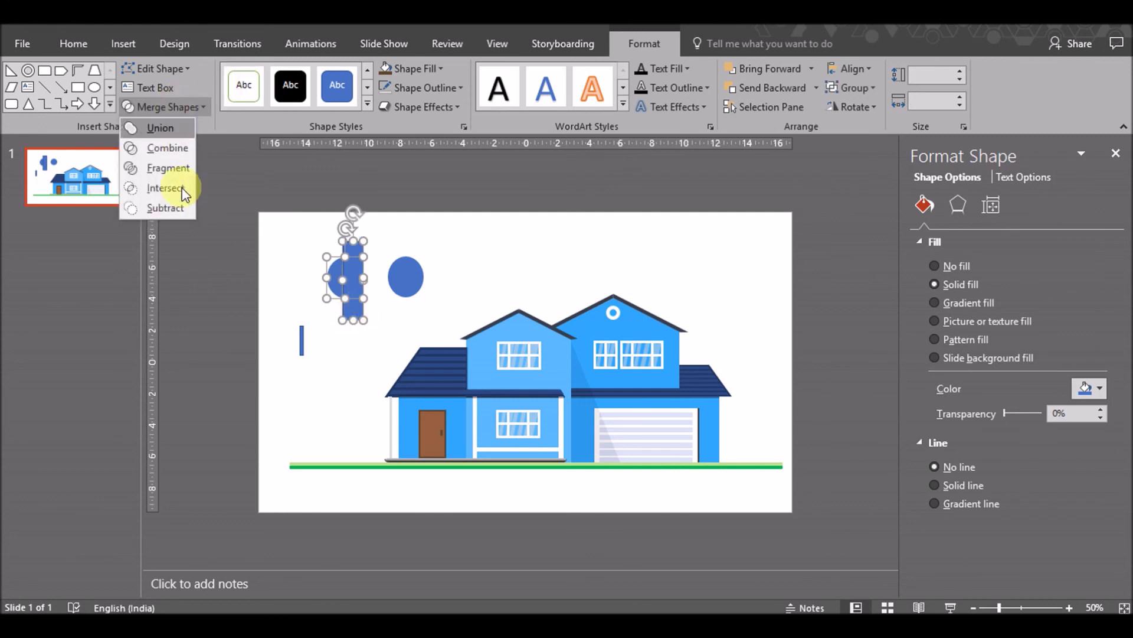
click(172, 201)
Delete the spare oval and duplicate the crescent for mirroring
click(397, 276)
key(Delete)
click(337, 281)
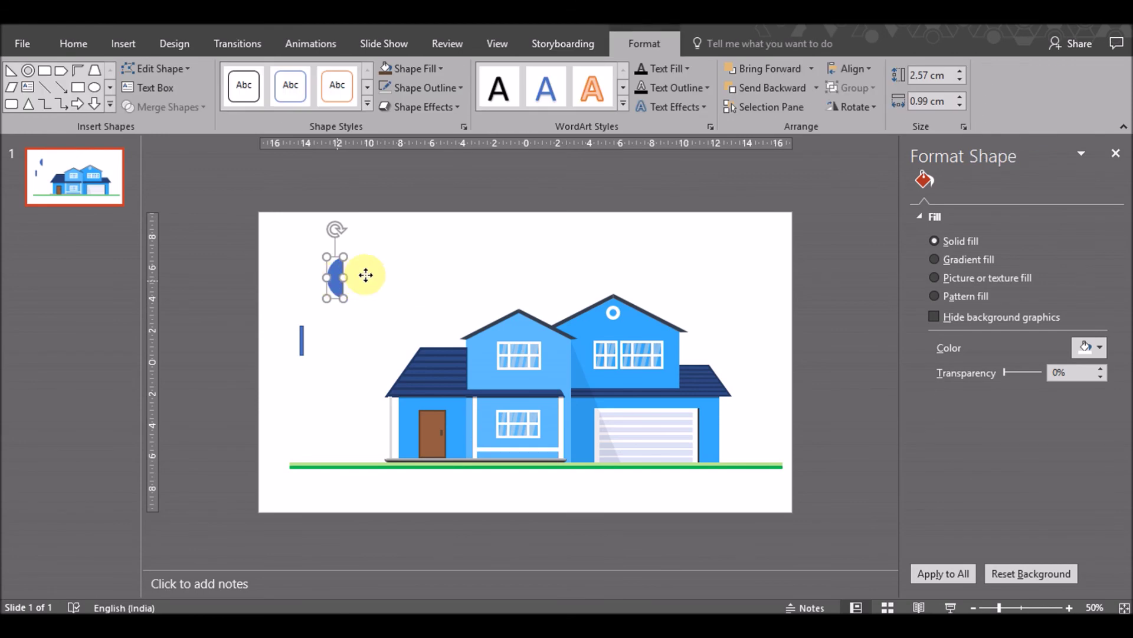
key(ctrl+x)
key(ctrl+v)
click(869, 112)
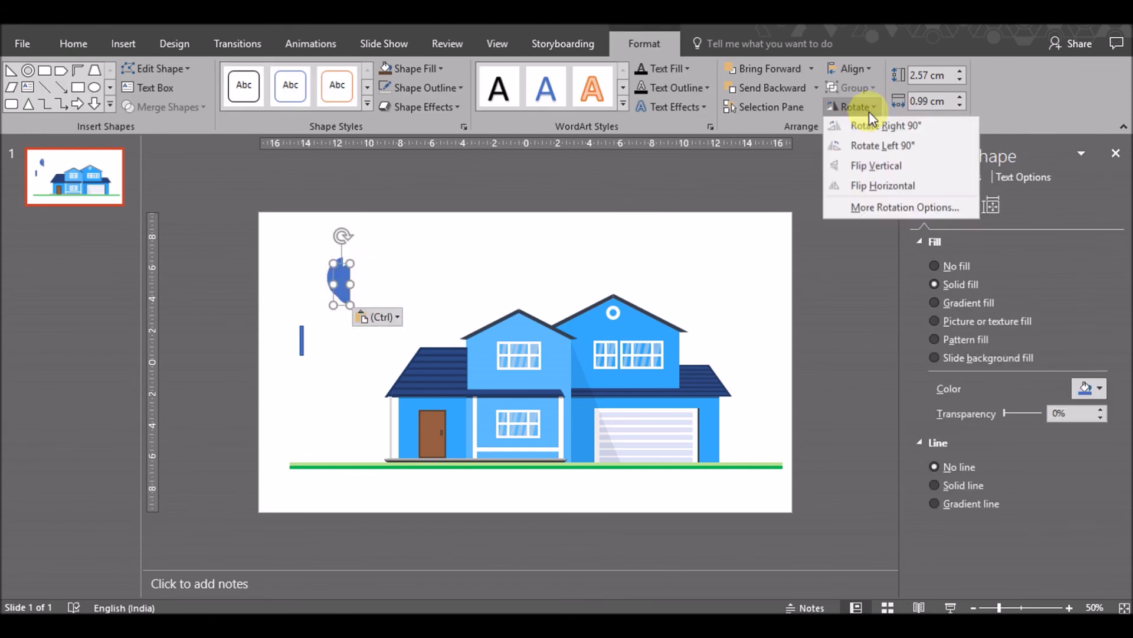
Flip the copied crescent horizontally and join it to the original to form a leaf
click(876, 184)
mouse_move(340, 293)
mouse_down()
mouse_move(352, 285)
mouse_move(335, 281)
mouse_up()
click(332, 278)
click(335, 281)
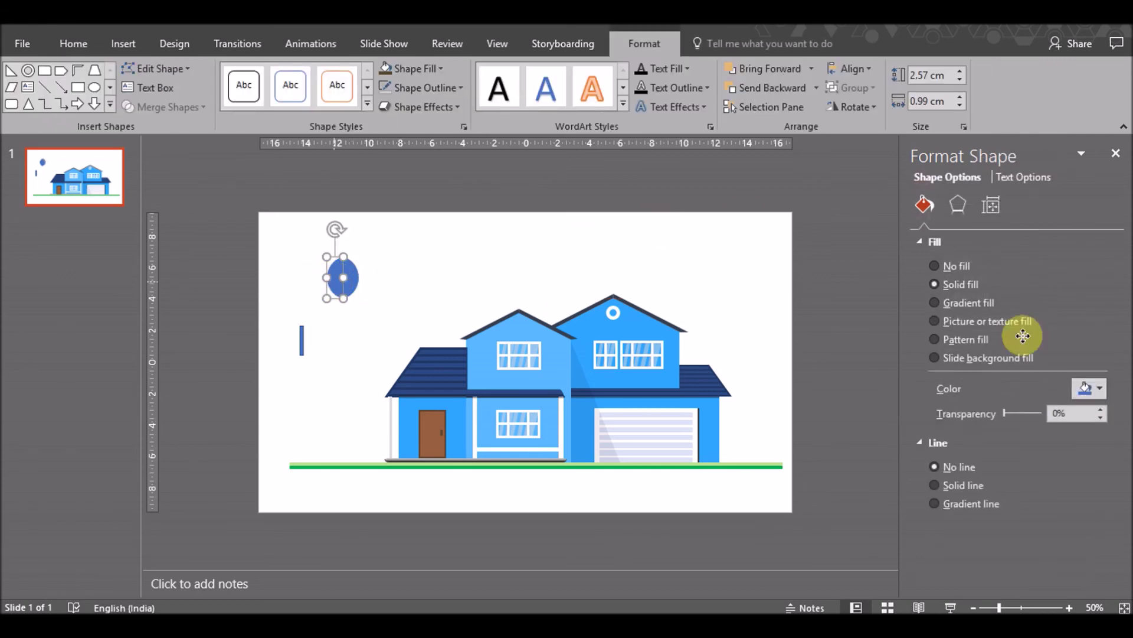
Fill both leaf halves with light green
click(1102, 388)
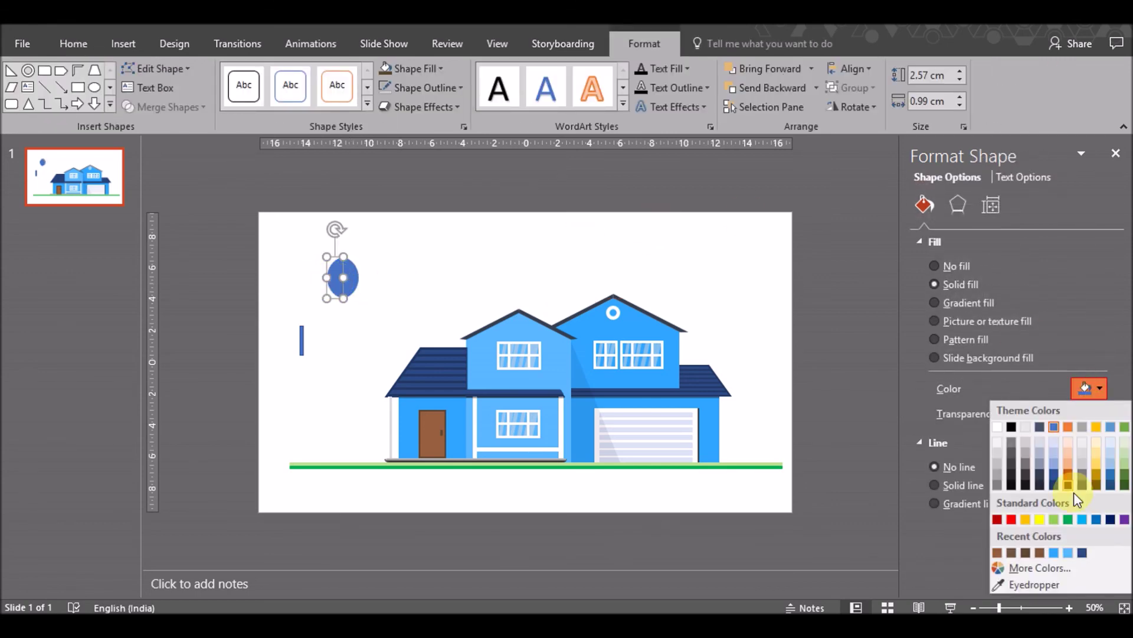
click(1056, 521)
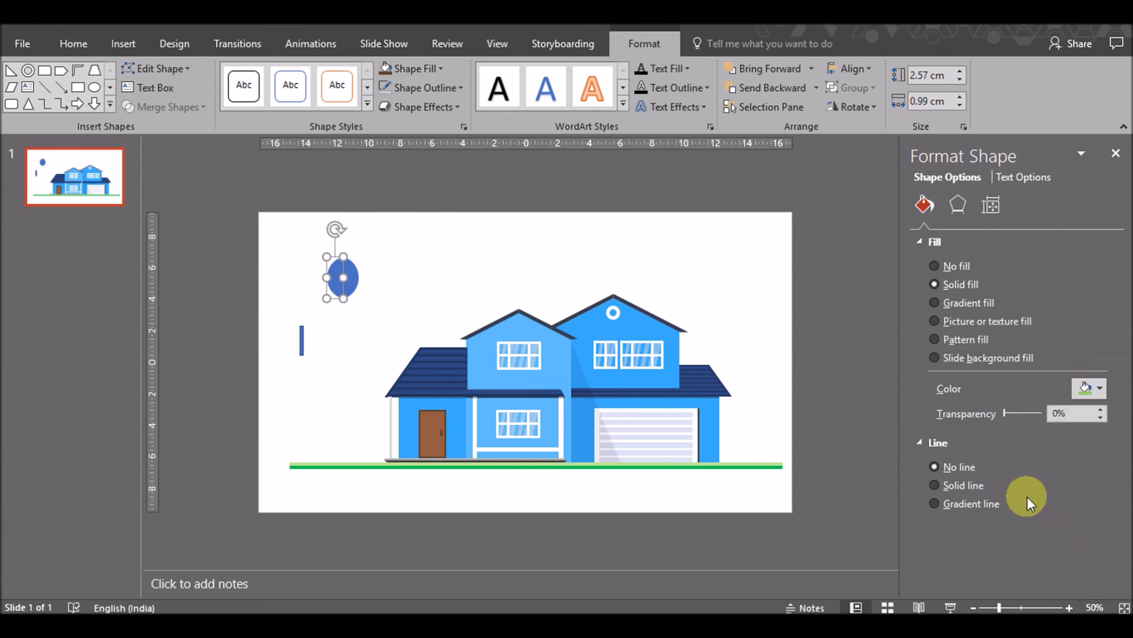
click(351, 278)
click(1093, 389)
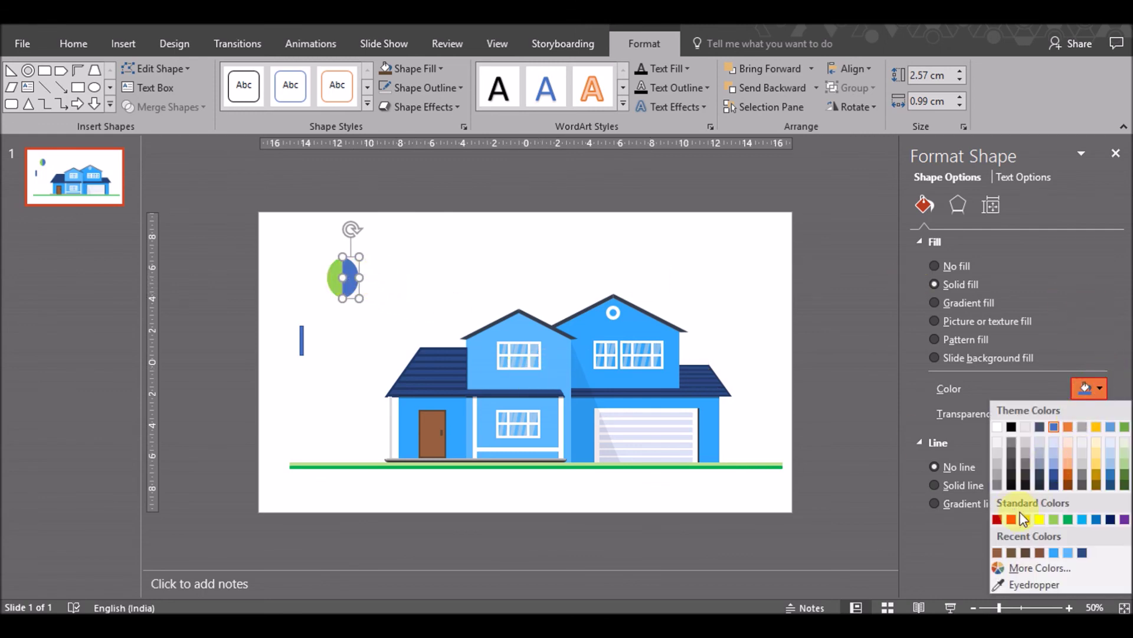
click(1055, 520)
Darken each half's green slightly via More Colors, one reaching RGB 118, 181, 49
click(1099, 389)
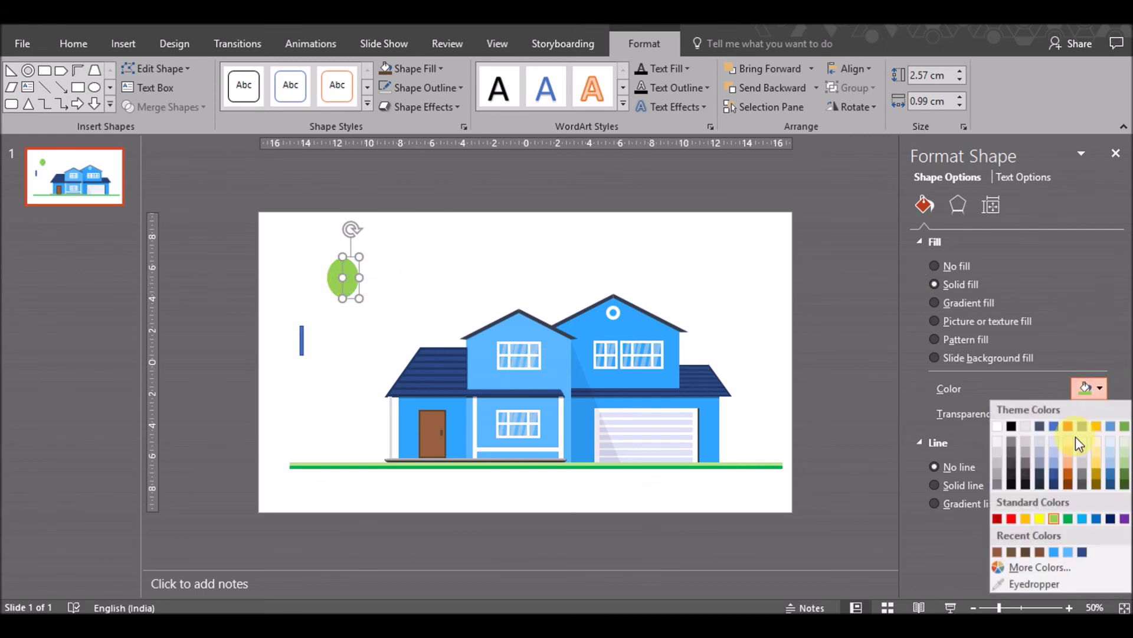
click(1040, 568)
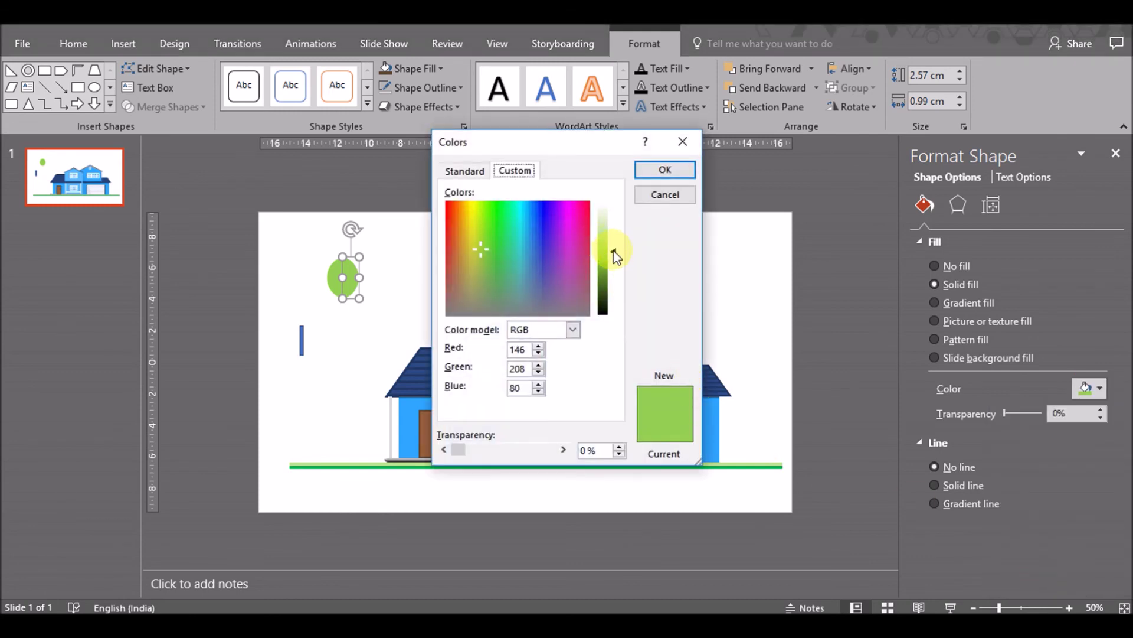
click(665, 170)
click(354, 322)
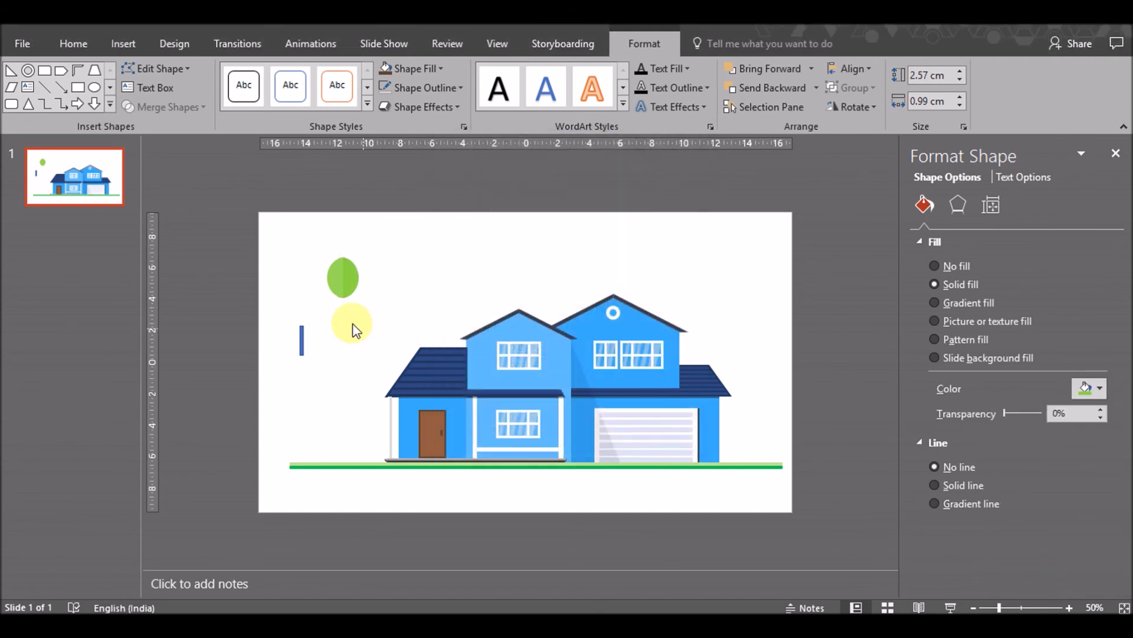
click(344, 275)
click(1091, 389)
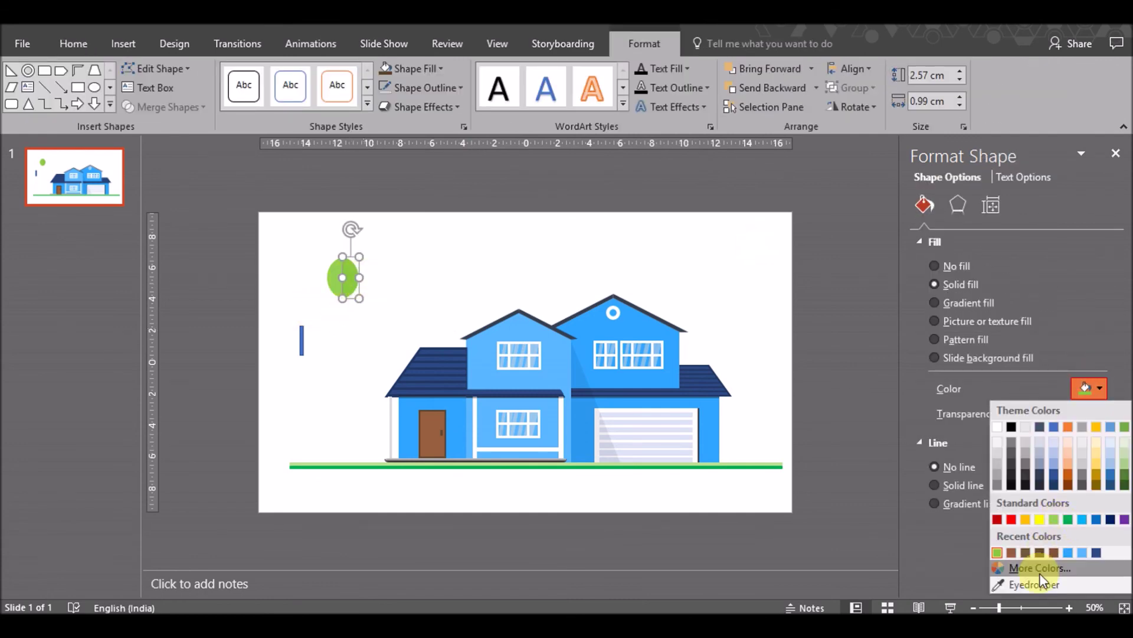
click(1039, 568)
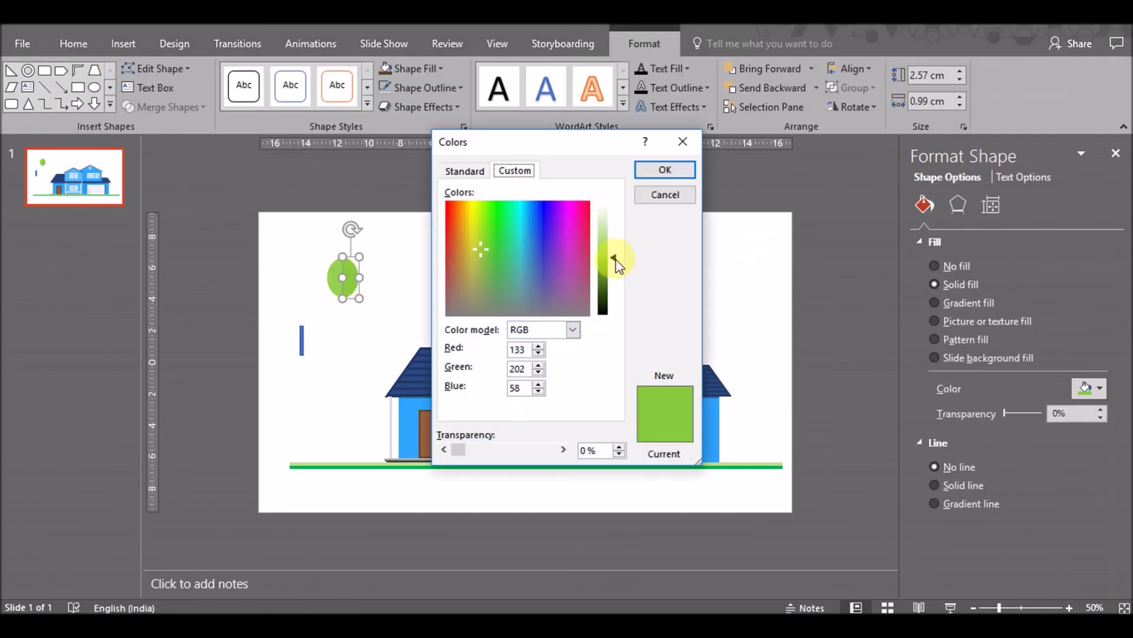
click(665, 170)
click(360, 337)
drag(312, 308, 377, 248)
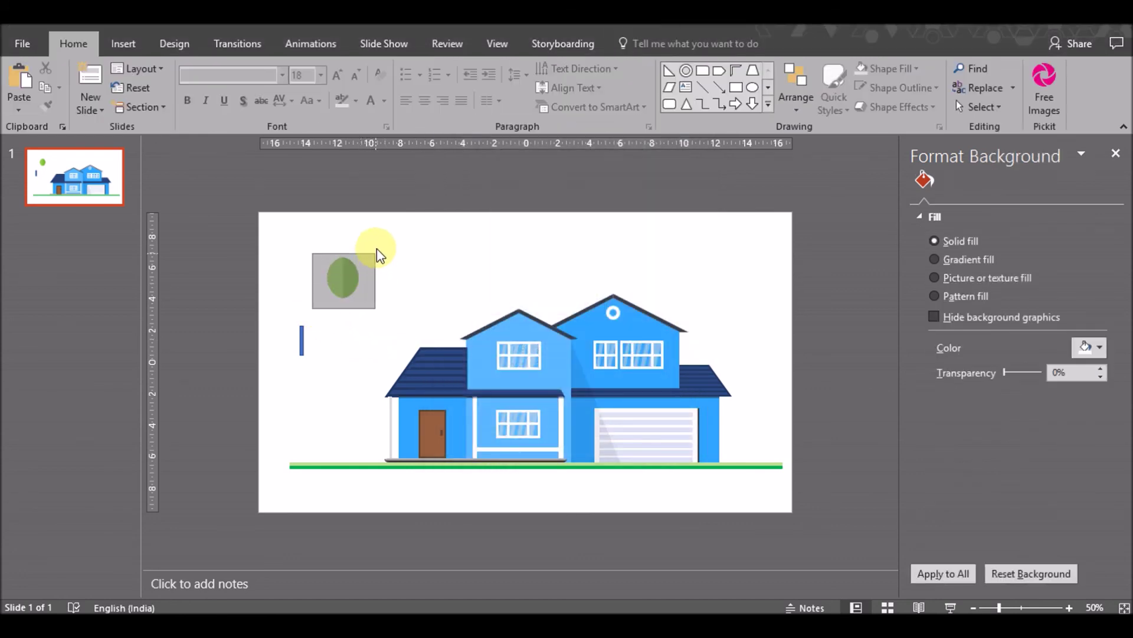
Give the vertical bar no outline and a dark-yellow fill, and move it under the leaf
click(301, 340)
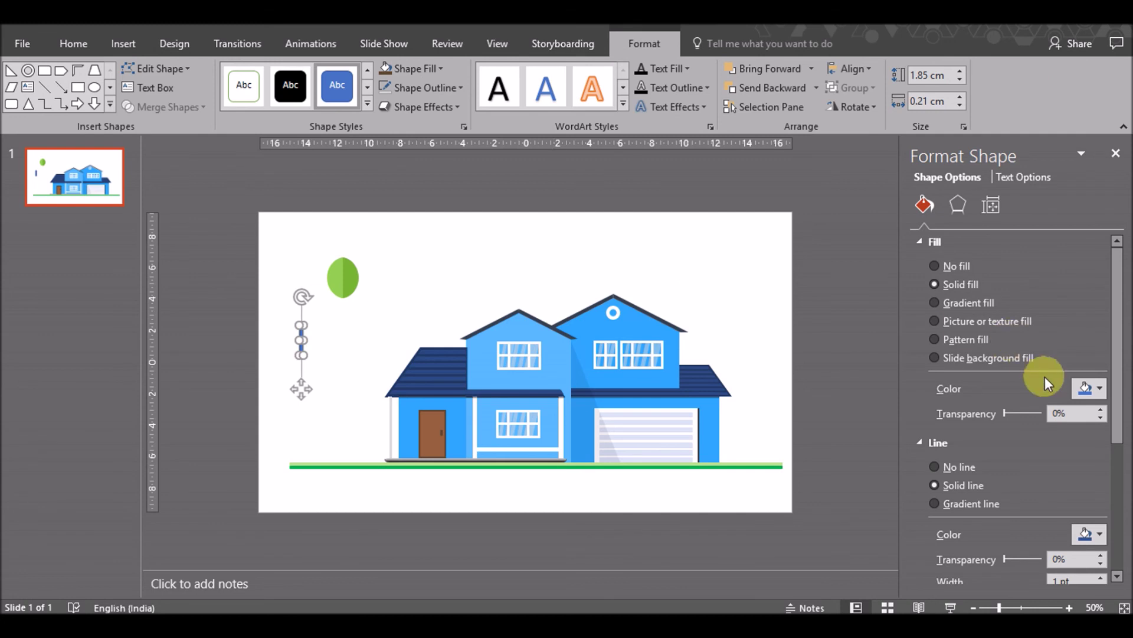
click(384, 89)
click(1039, 357)
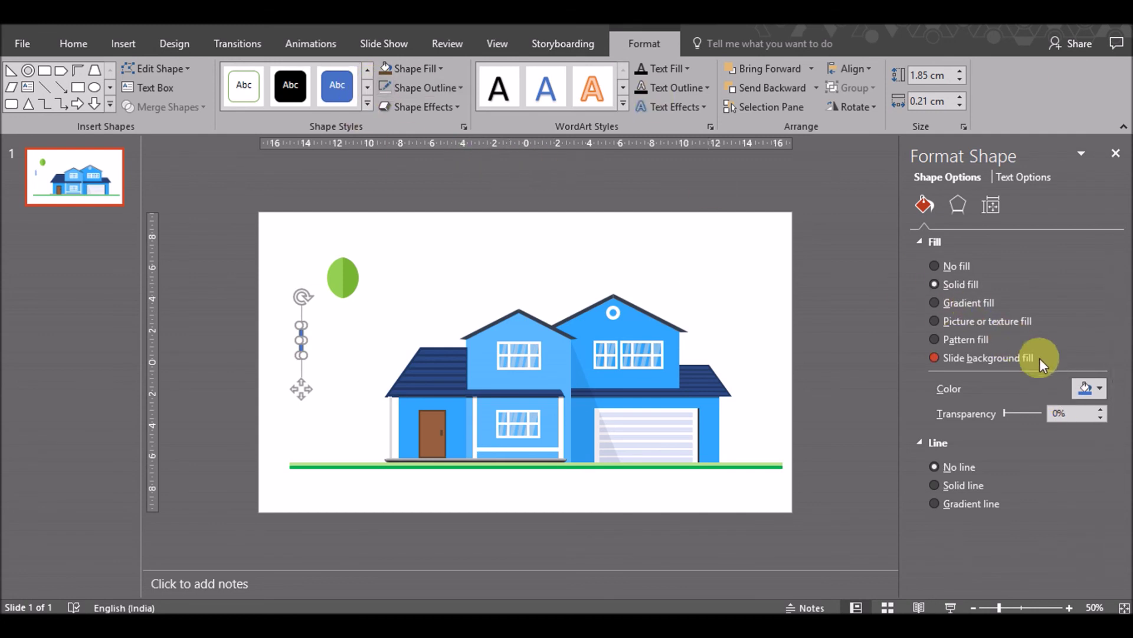
click(1085, 386)
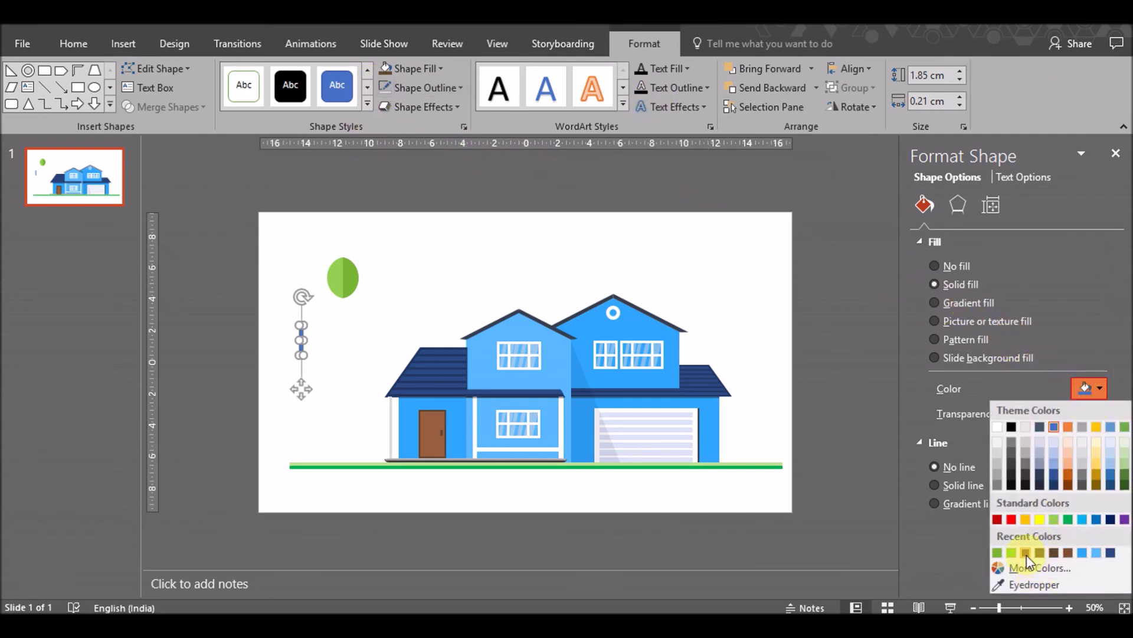
click(1026, 552)
click(336, 375)
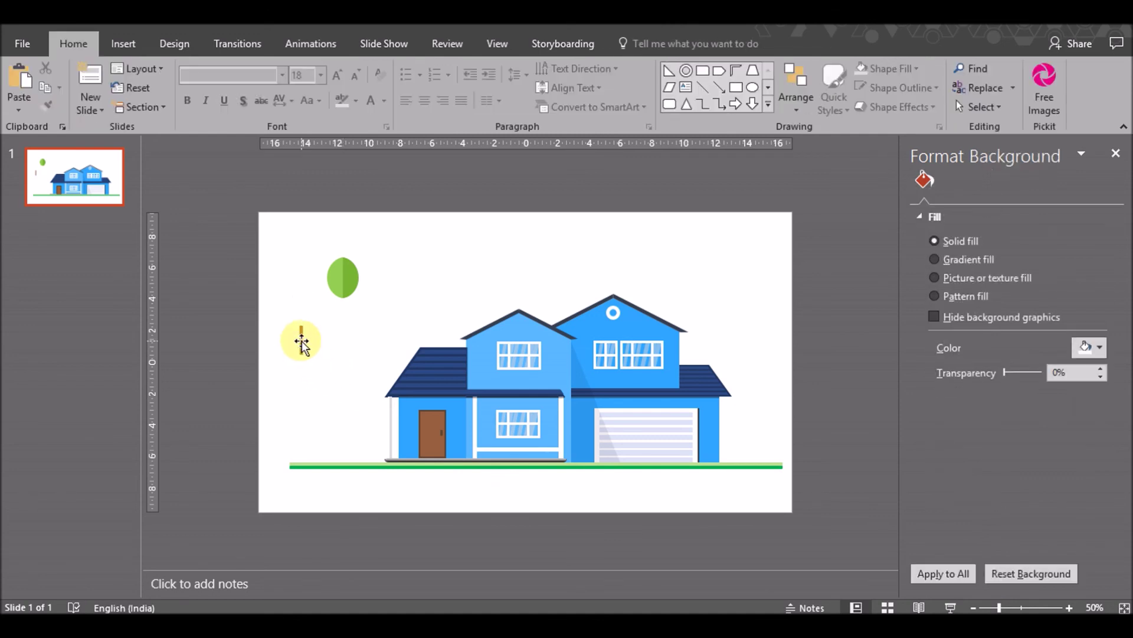
drag(301, 341, 345, 323)
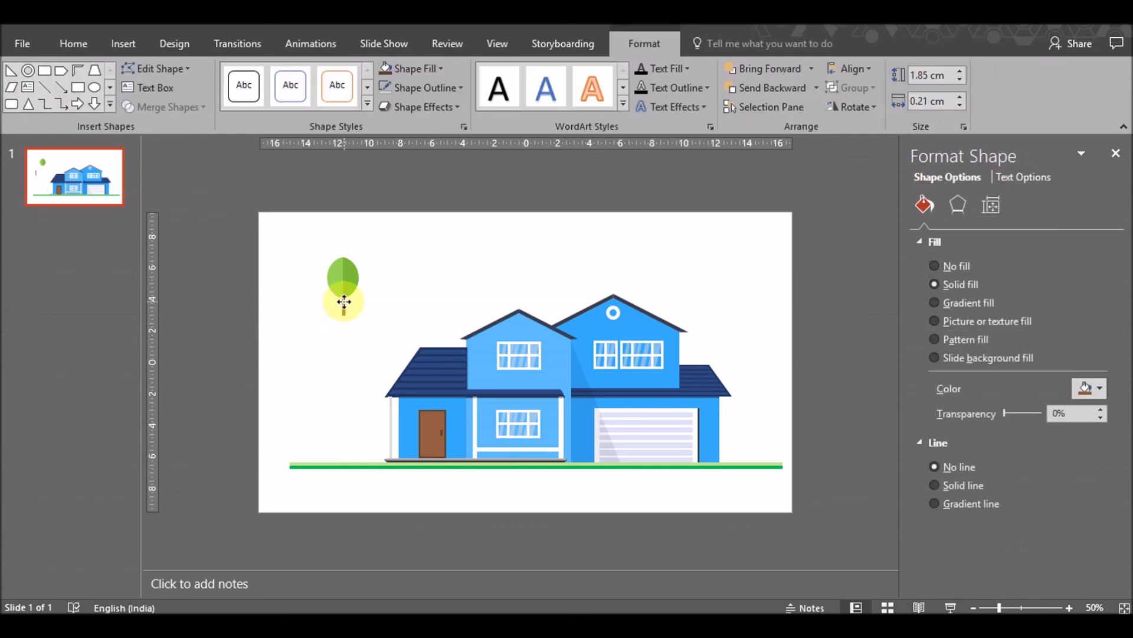
Group leaf and trunk, shrink to 2.12 by 0.82 cm, and stand it beside the garage
drag(308, 345, 381, 253)
key(ctrl+g)
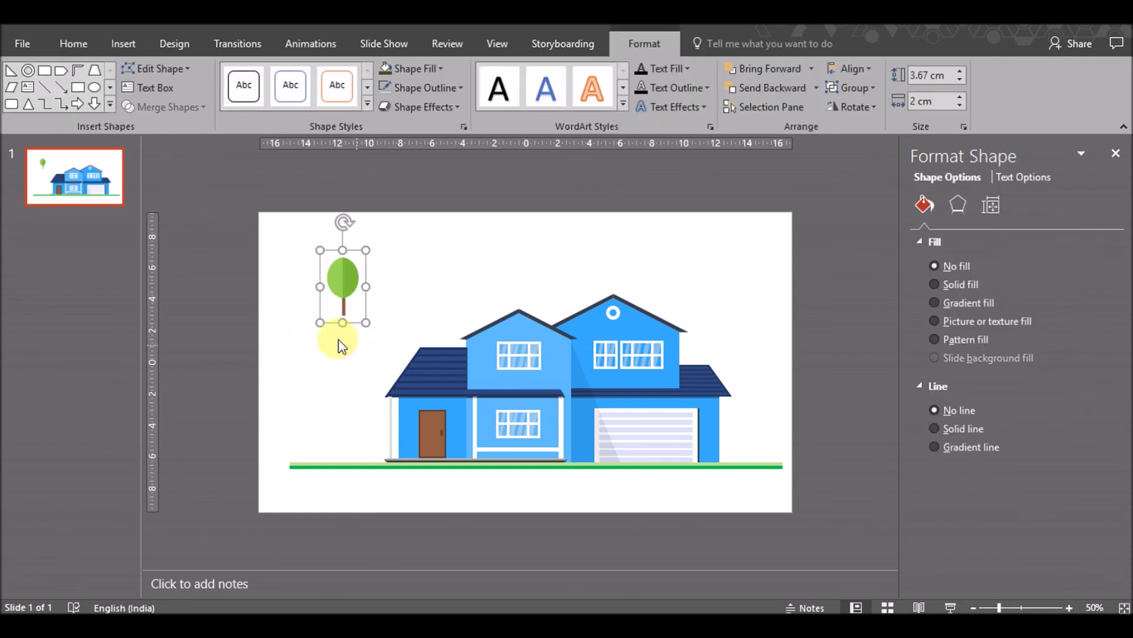
mouse_move(363, 320)
mouse_down()
mouse_move(354, 290)
mouse_move(769, 434)
mouse_up()
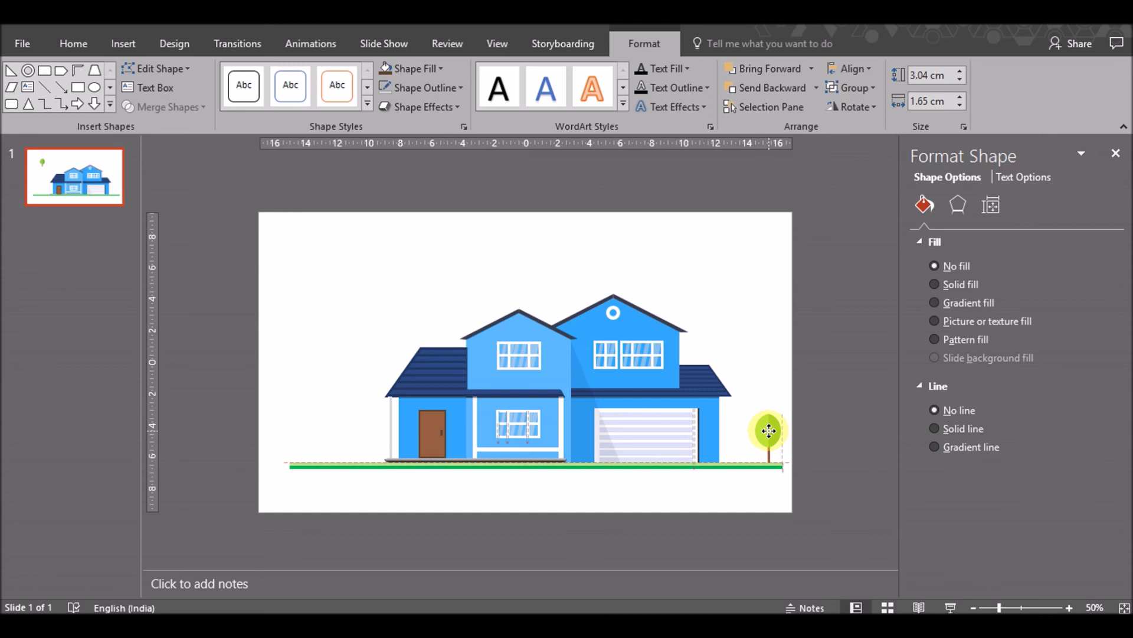
drag(769, 431, 770, 434)
click(779, 435)
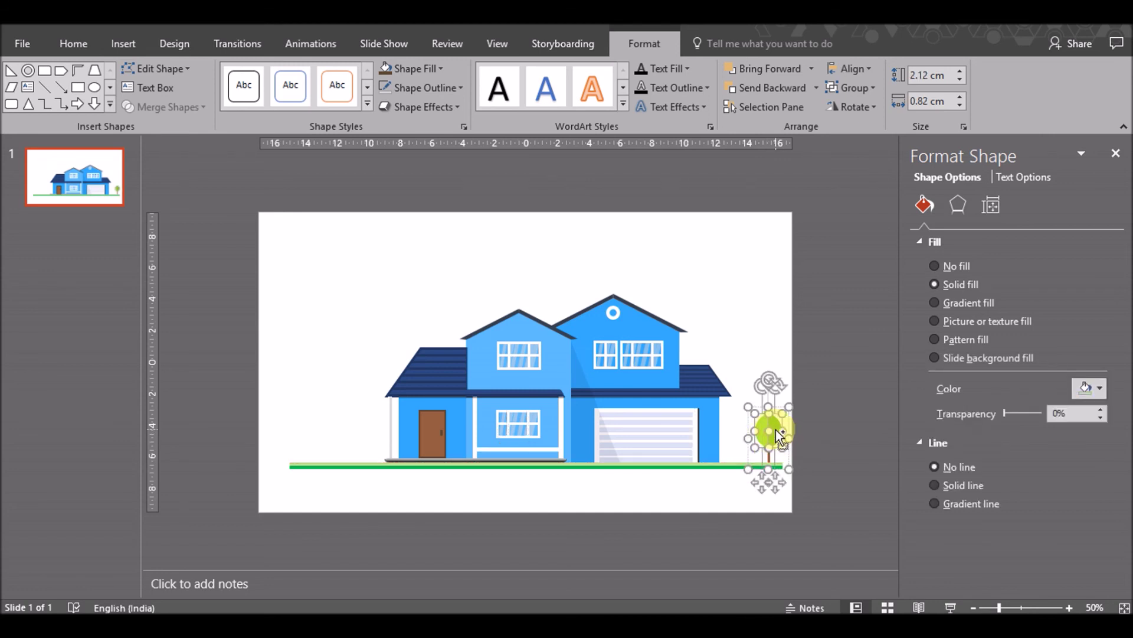
drag(788, 434, 788, 440)
click(324, 336)
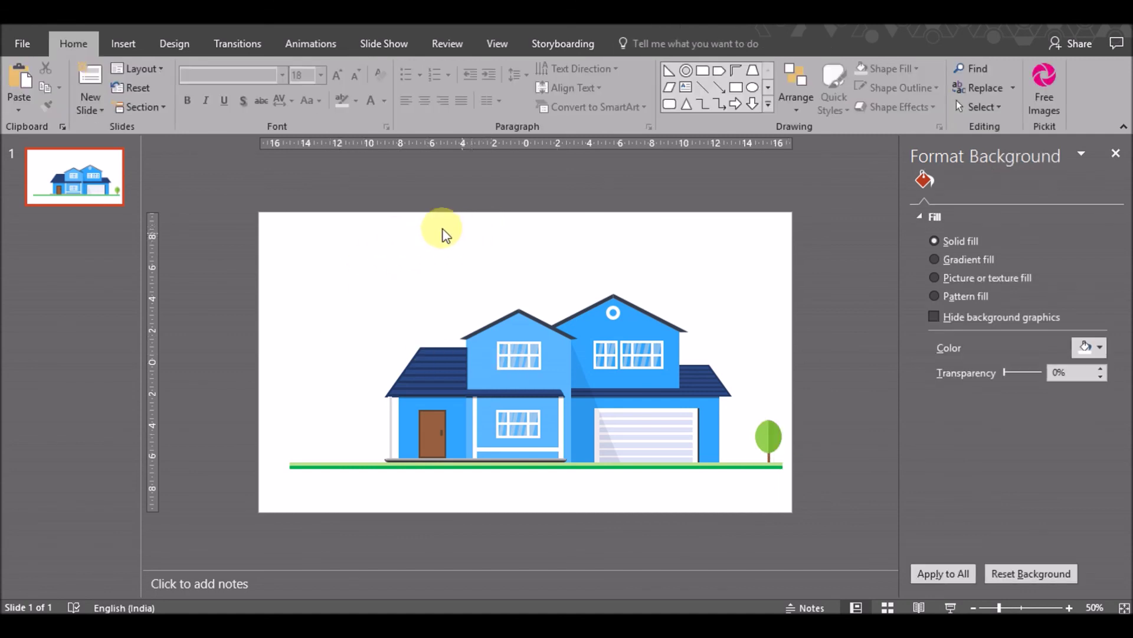
Draw a tall outline-free right triangle at the slide's upper left
click(136, 47)
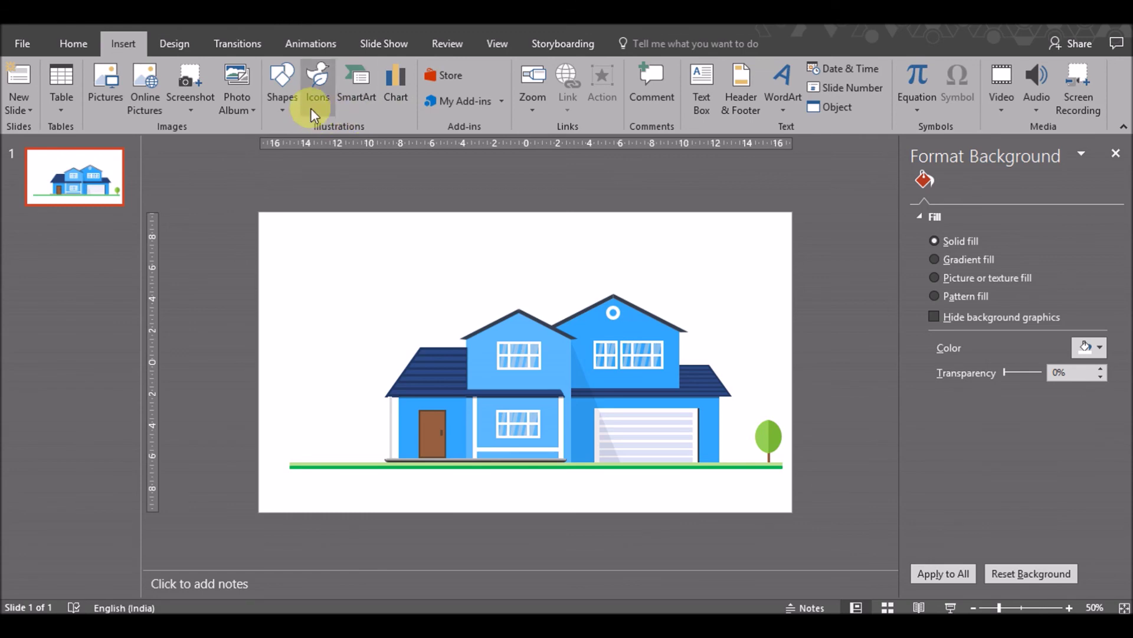
click(285, 106)
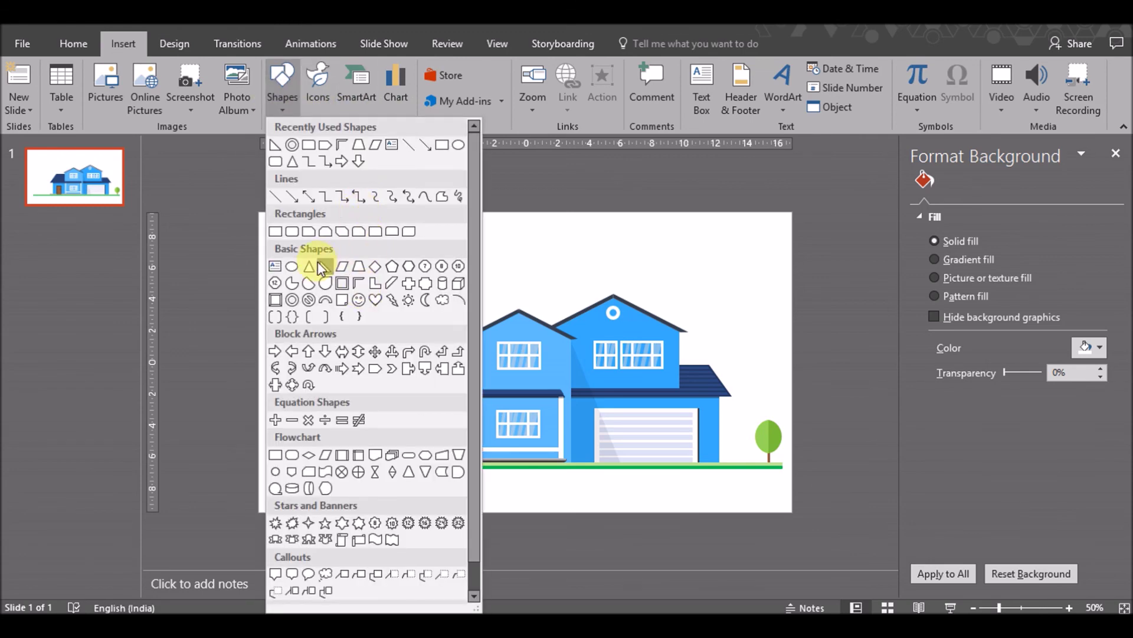
click(324, 266)
drag(319, 255, 342, 325)
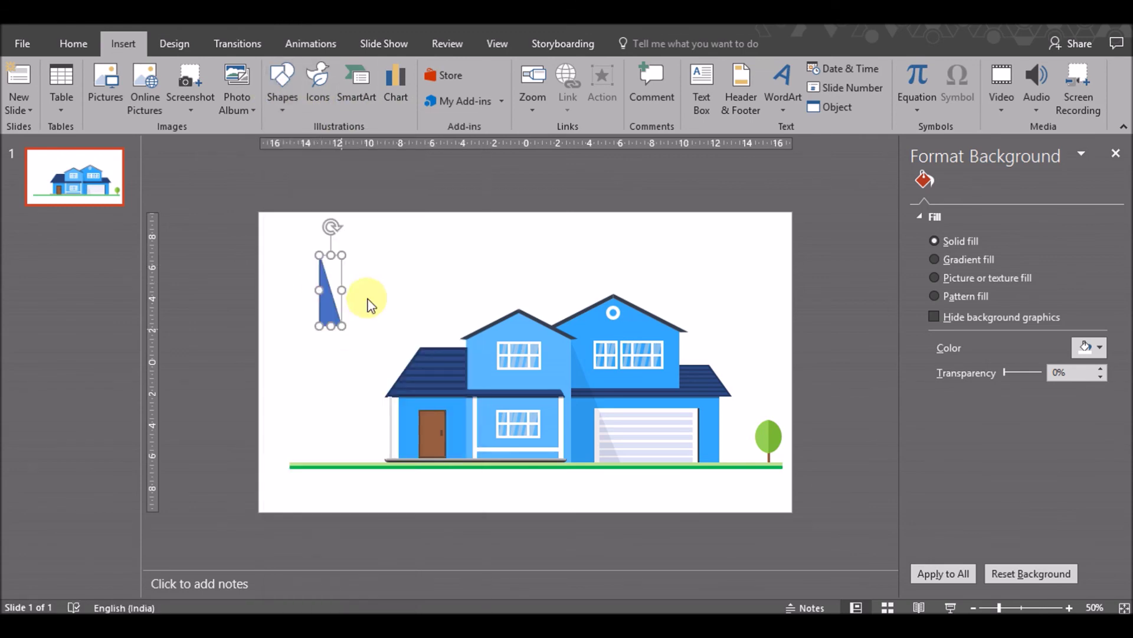
click(387, 86)
click(409, 183)
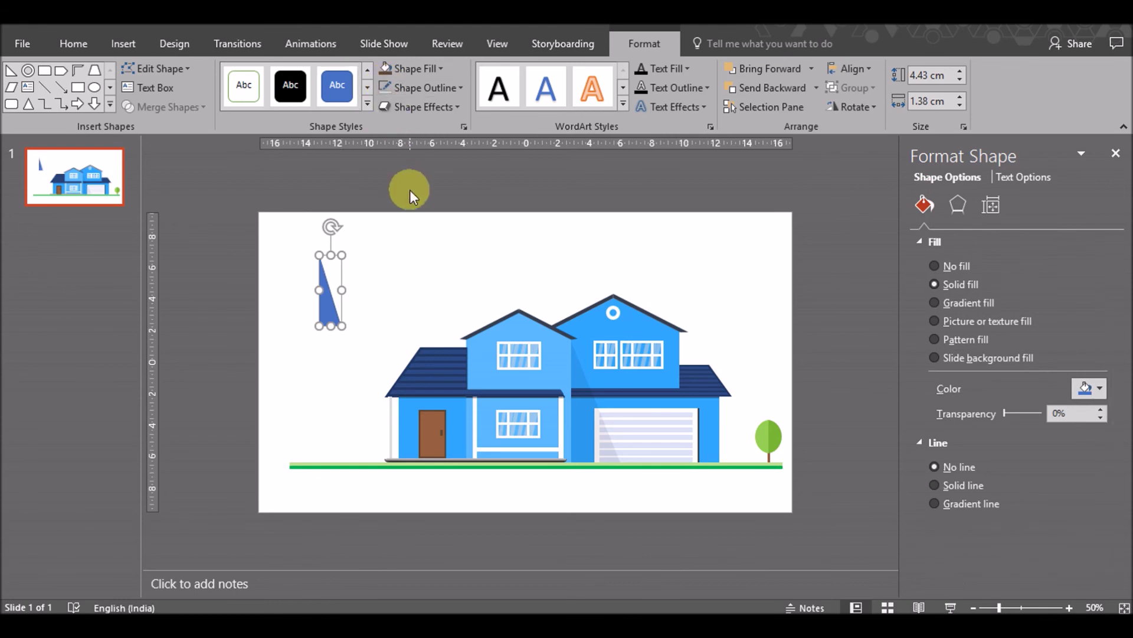
Duplicate the triangle, flip it horizontally, and join the halves into one triangle
key(ctrl+c)
key(ctrl+v)
click(863, 109)
click(903, 190)
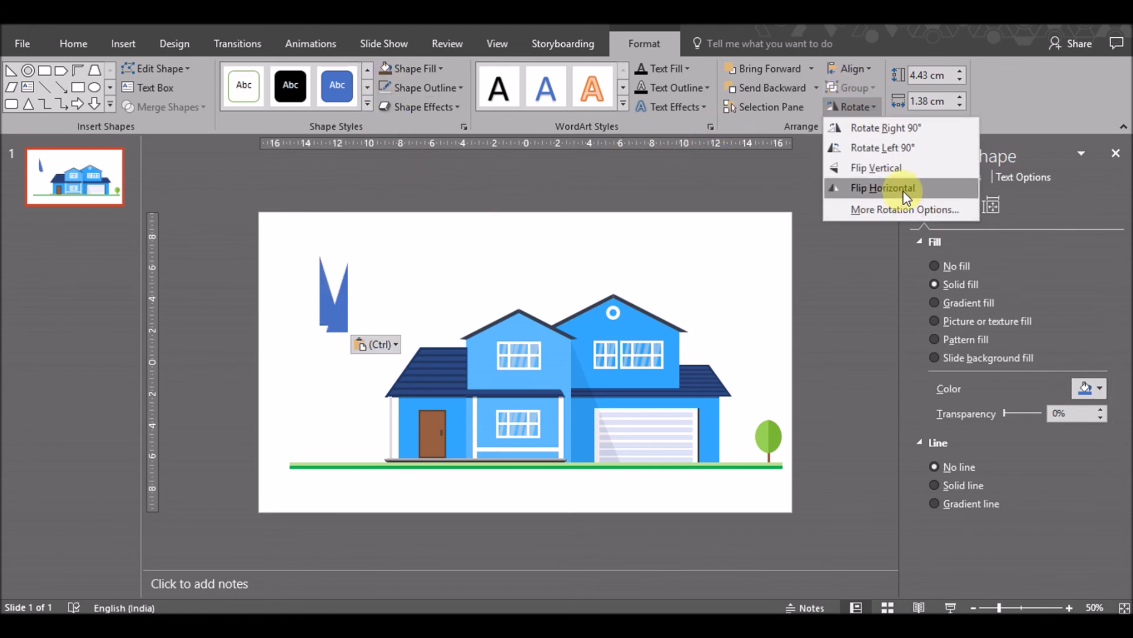
drag(353, 318, 312, 313)
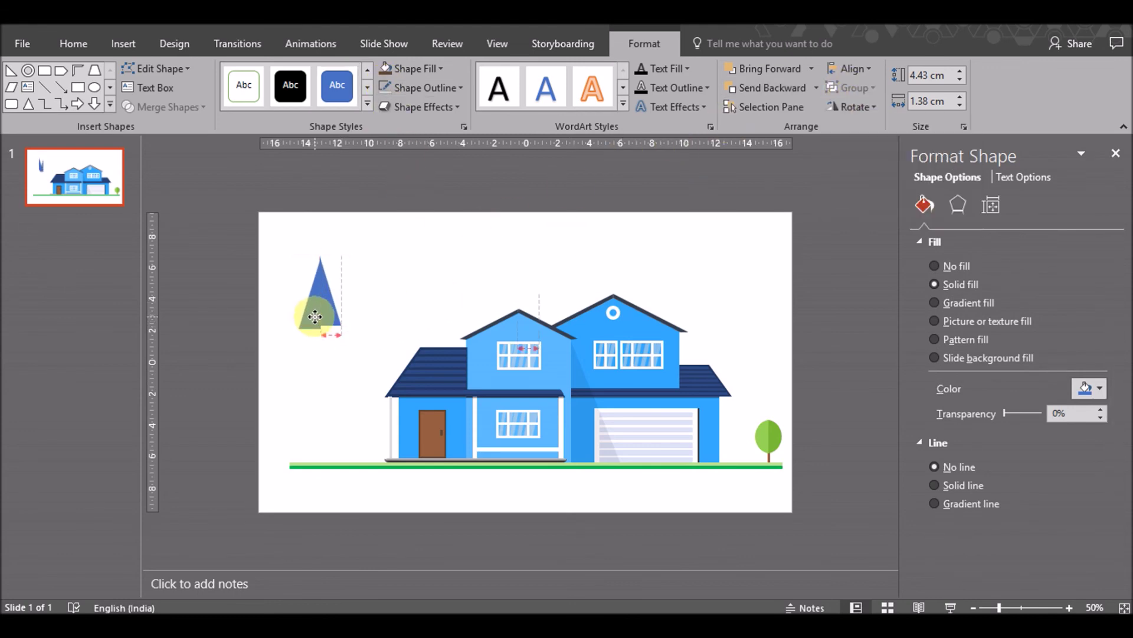
drag(315, 313, 314, 313)
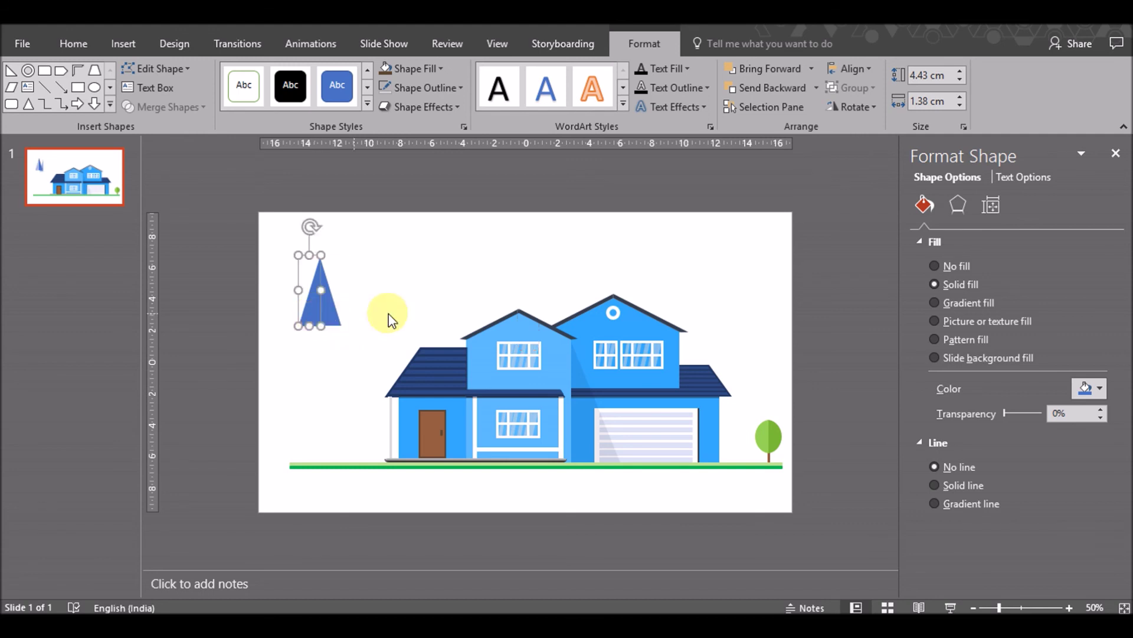
Fill the left half green and eyedrop the small tree's green onto the right half
click(1095, 388)
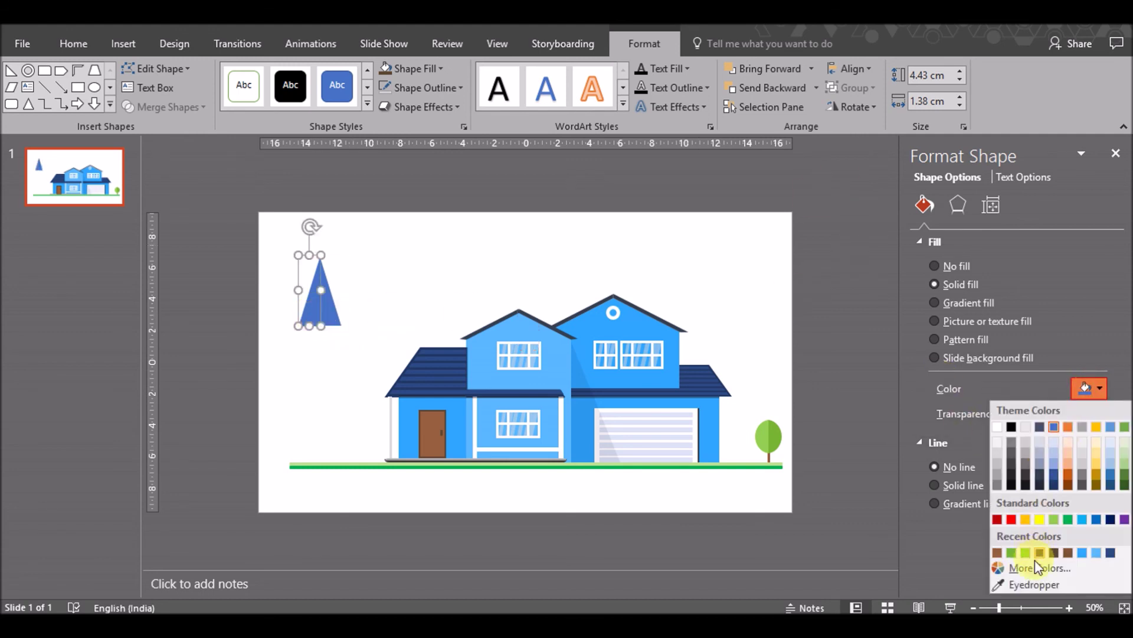
click(1030, 585)
click(769, 436)
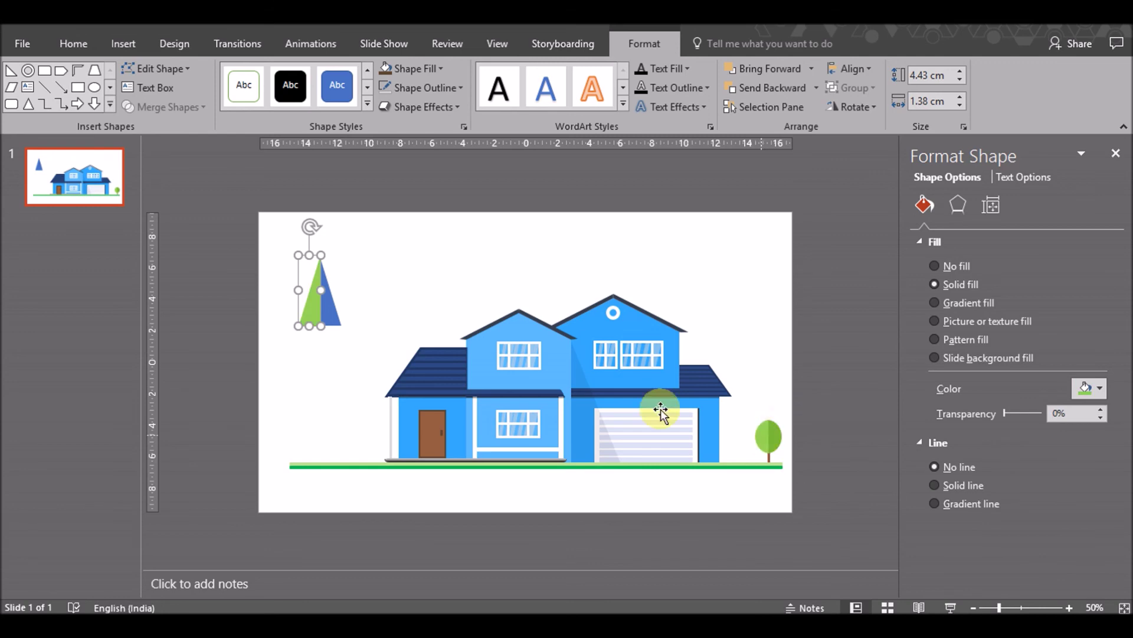
click(326, 309)
click(1090, 390)
click(1042, 580)
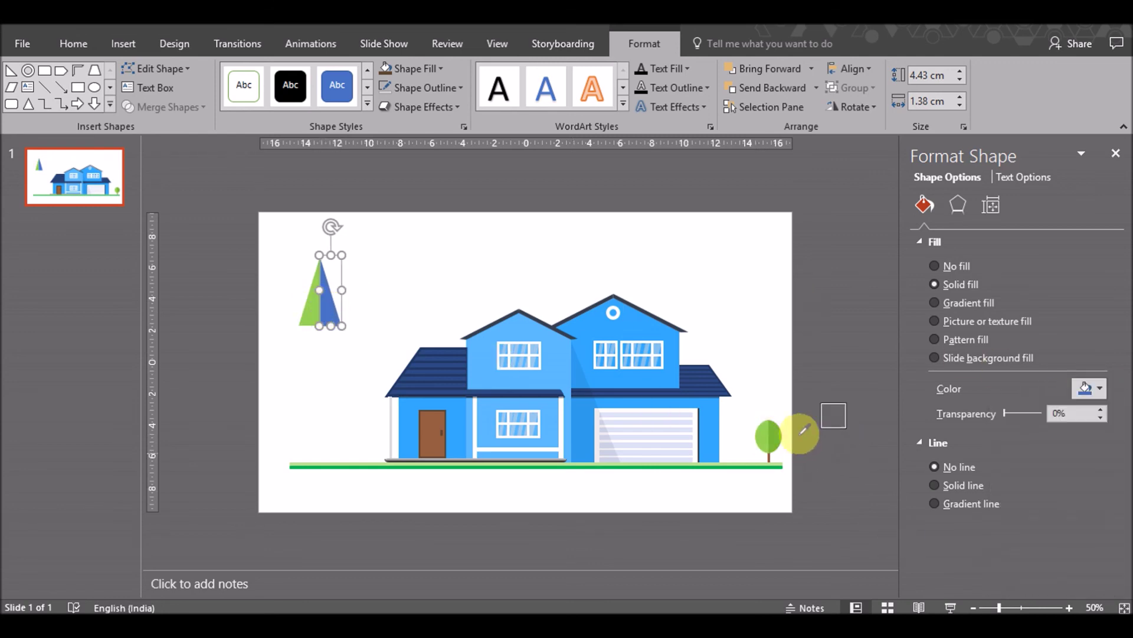
click(773, 434)
Reselect the small round tree, then bring up the Insert Shapes gallery
click(286, 340)
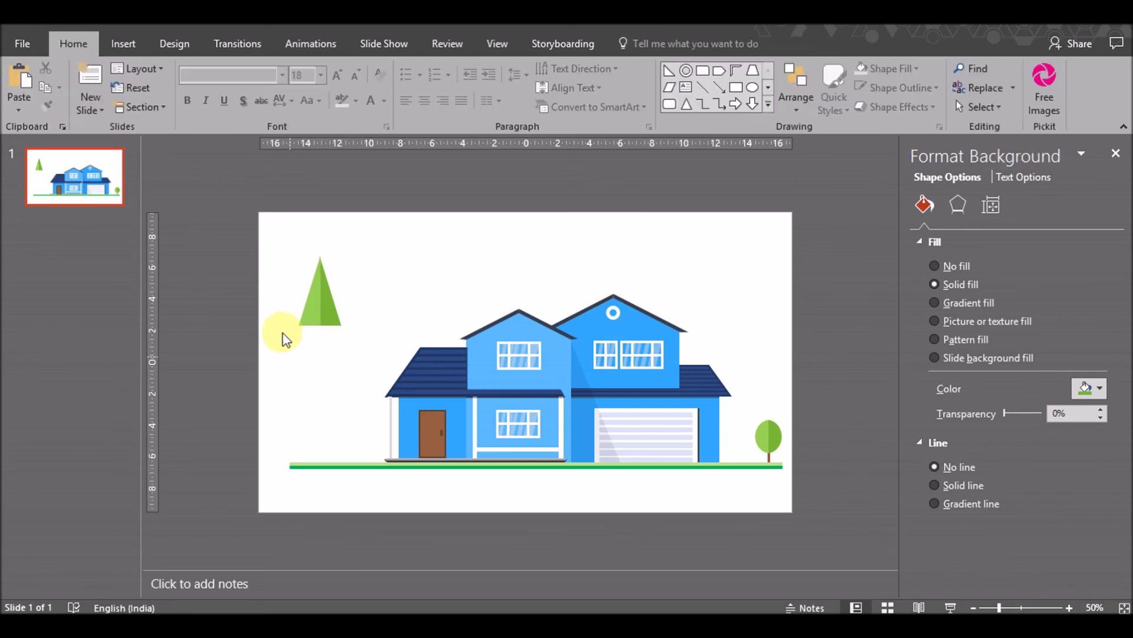
click(788, 463)
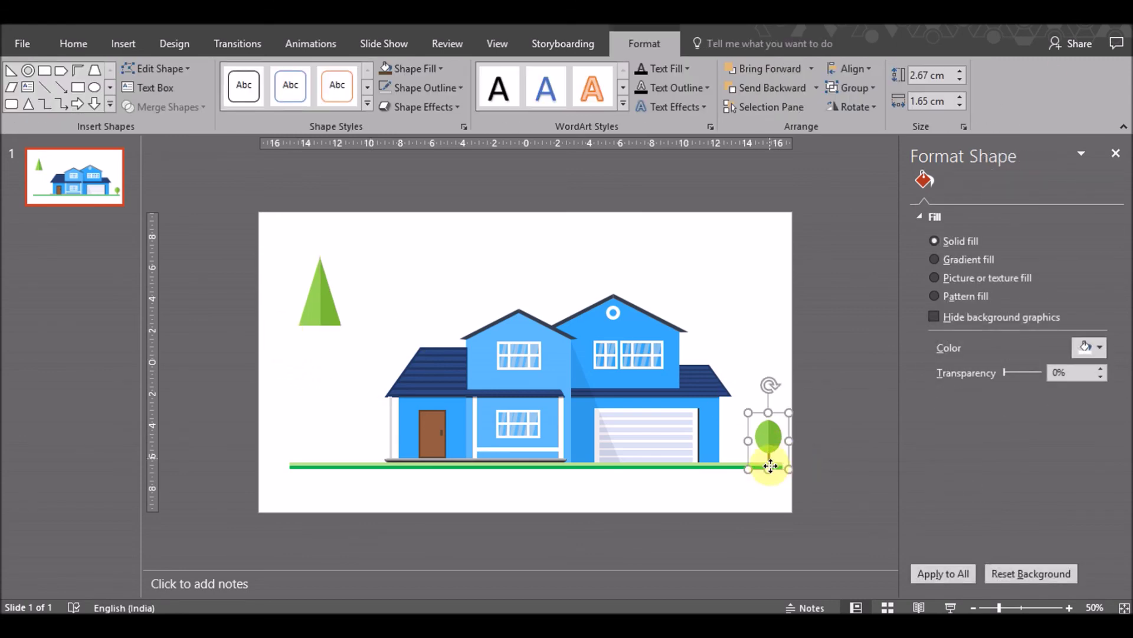
click(782, 466)
click(776, 460)
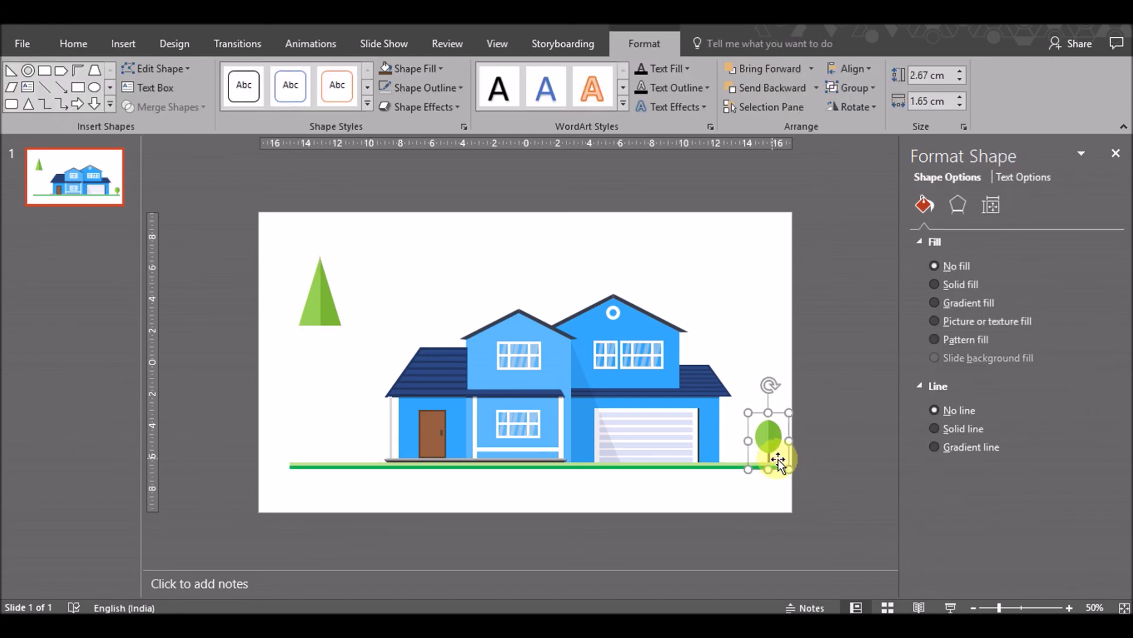
click(90, 30)
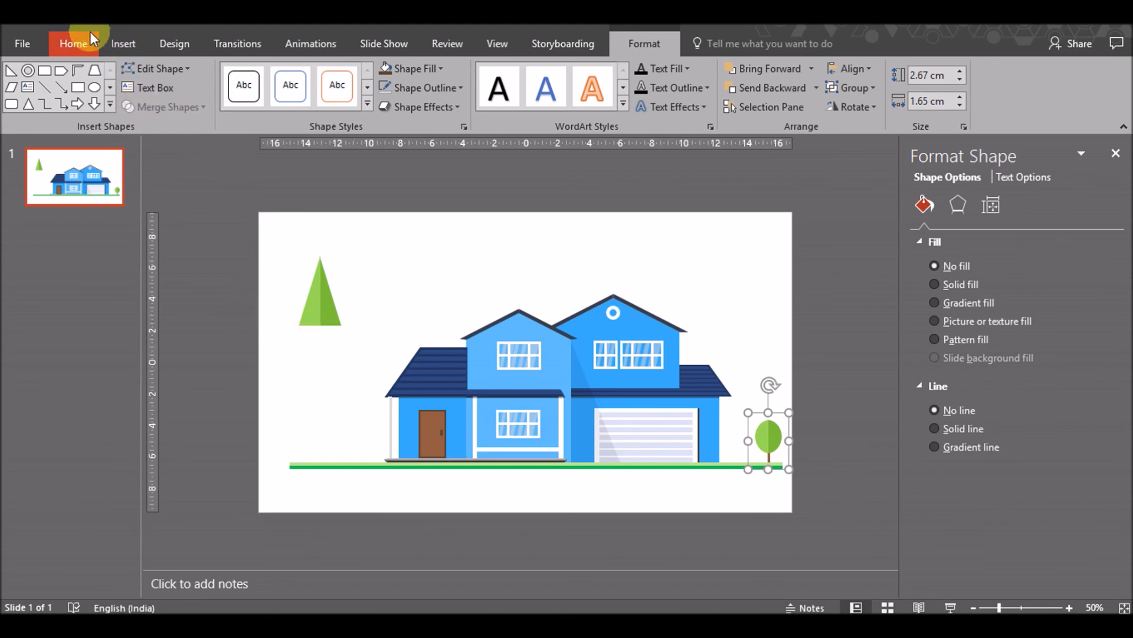
click(118, 44)
click(282, 89)
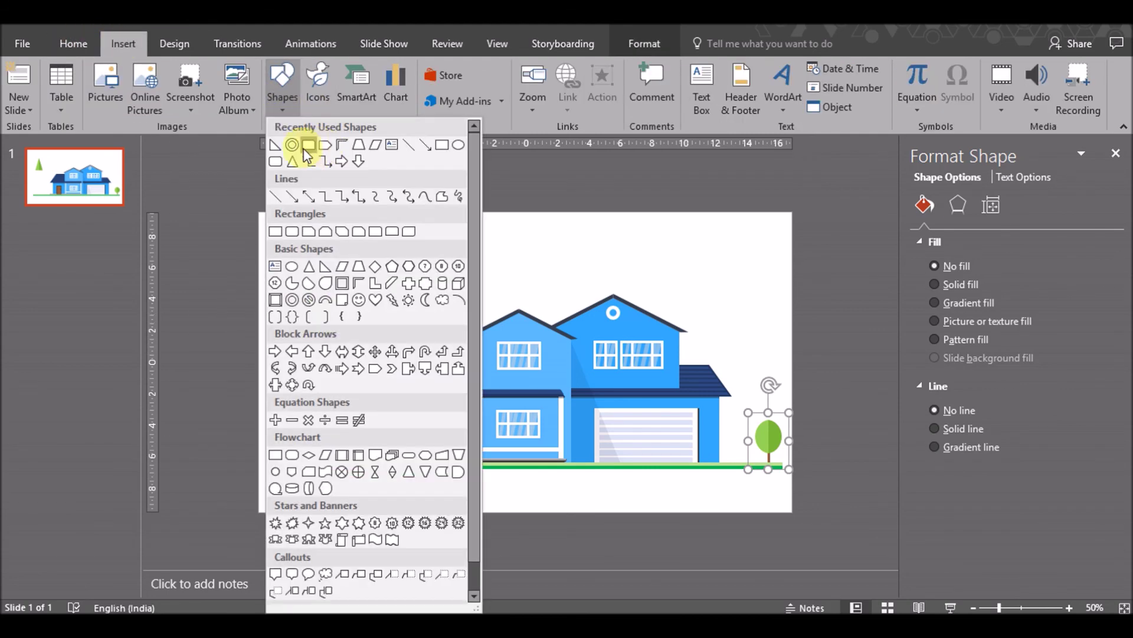
Draw a thin rectangle trunk under the triangle tree and fill it with the round tree's brown
click(281, 235)
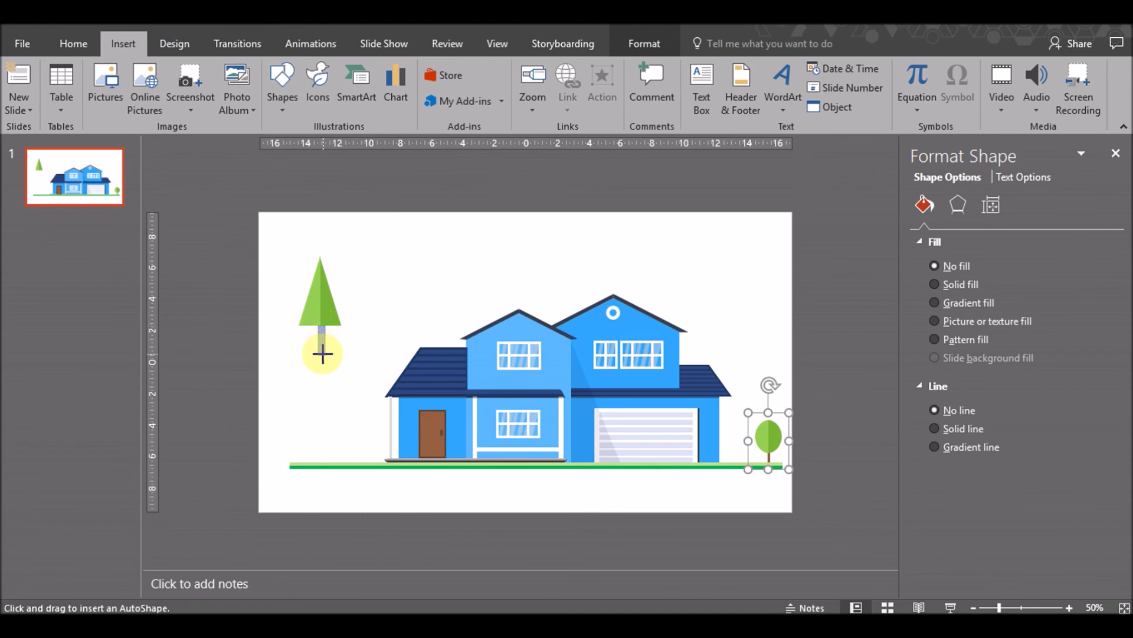
drag(322, 356, 325, 354)
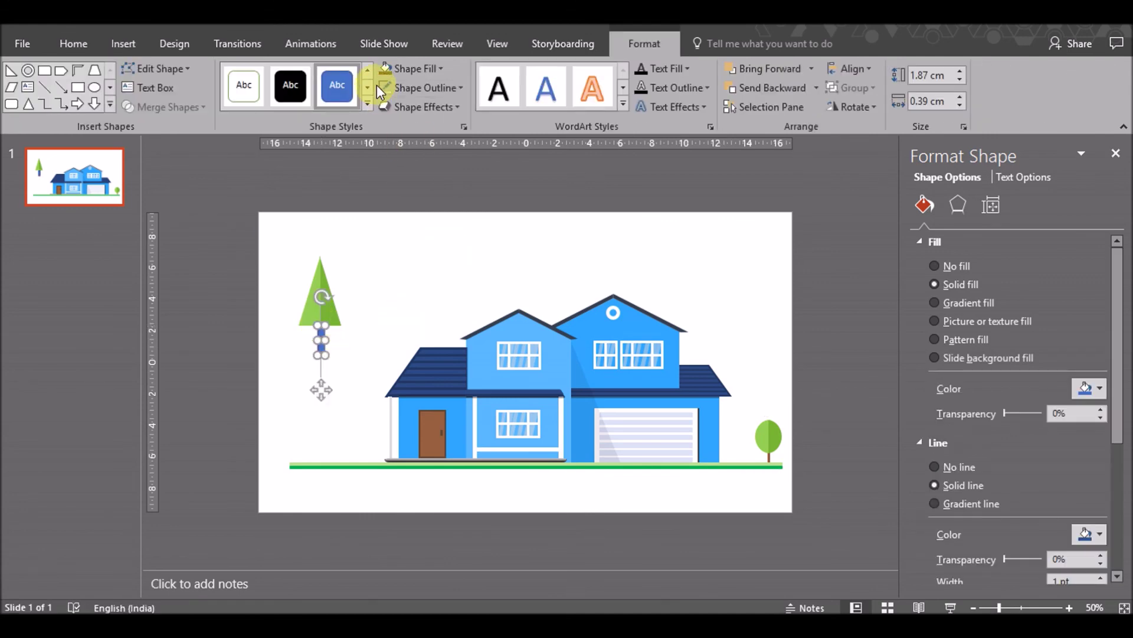
click(436, 68)
click(410, 288)
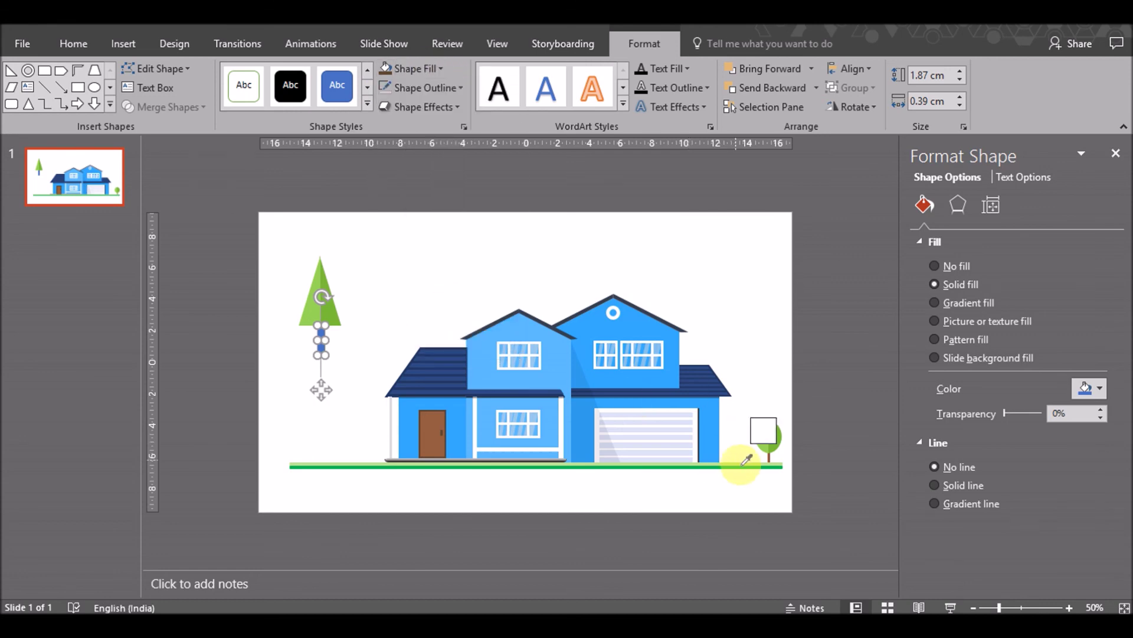
click(774, 453)
Group the trunk with the triangle and resize the tree group
click(296, 411)
drag(284, 381, 364, 249)
key(ctrl+g)
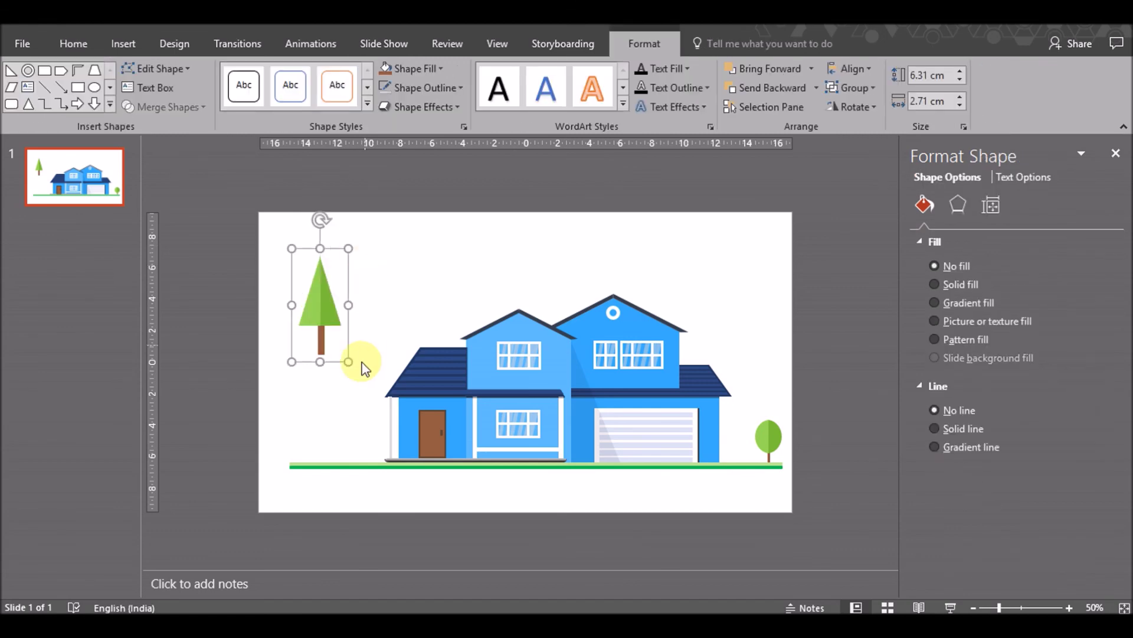
drag(348, 362, 324, 308)
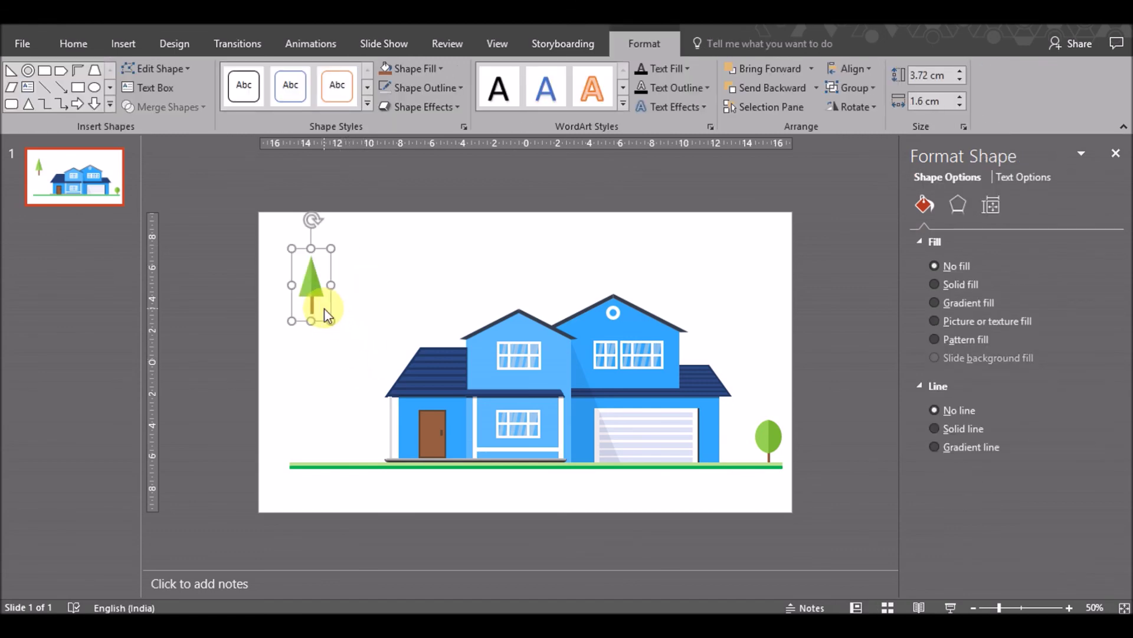
click(316, 291)
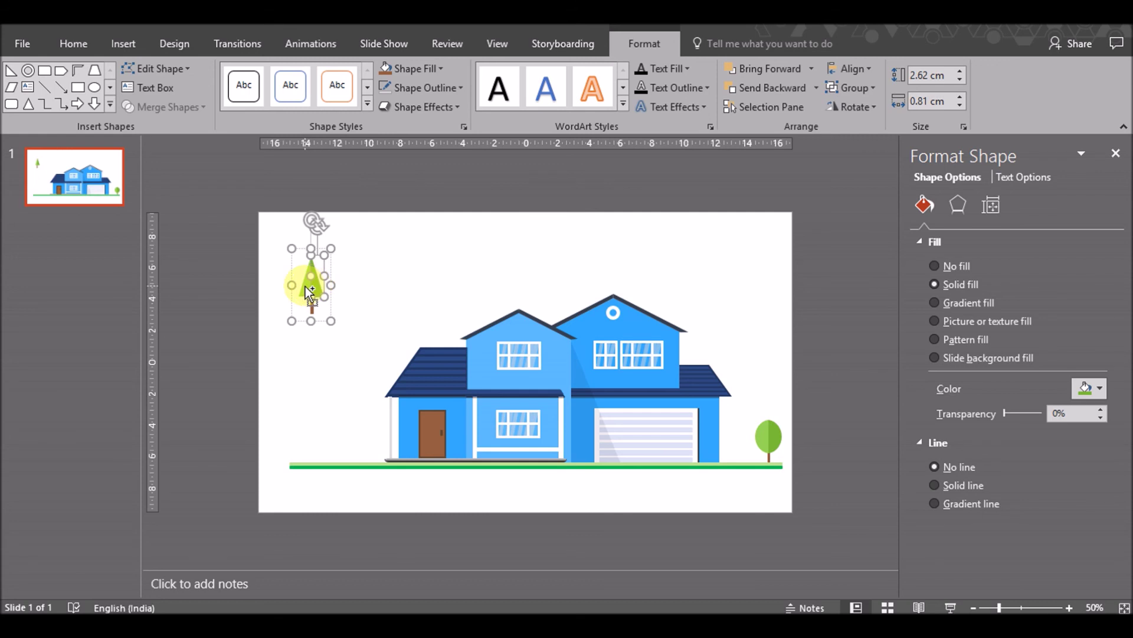
shift+click(313, 283)
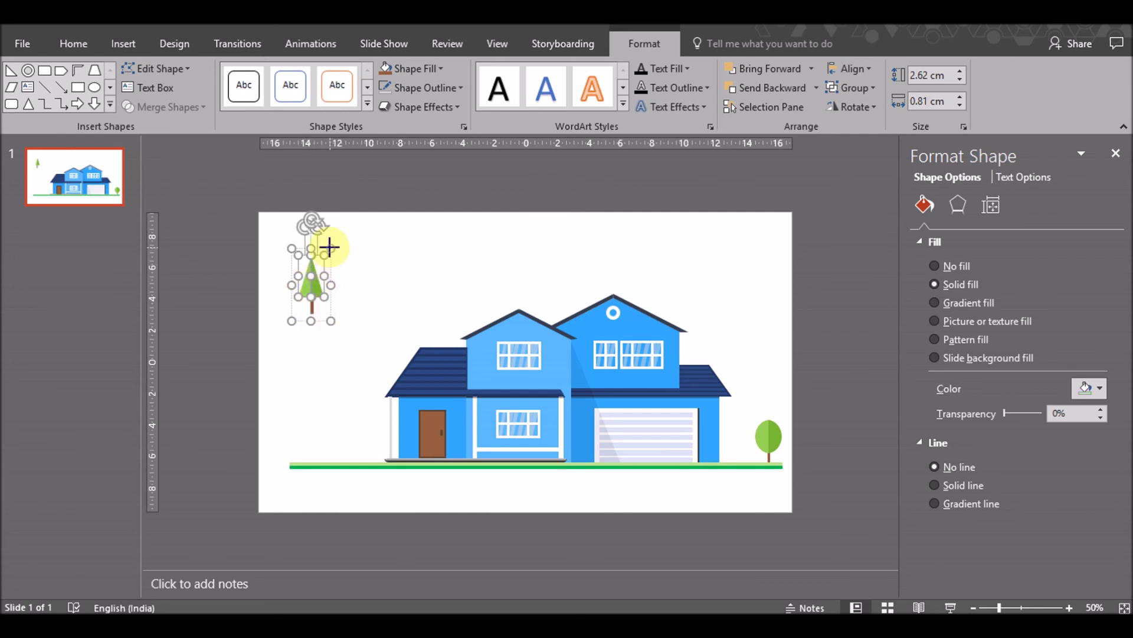
mouse_move(330, 248)
mouse_down()
mouse_move(346, 213)
mouse_move(320, 291)
mouse_up()
Position the trunk under the triangle and send it behind, forming a 5.05 × 2.55 cm pine tree
drag(319, 332, 315, 320)
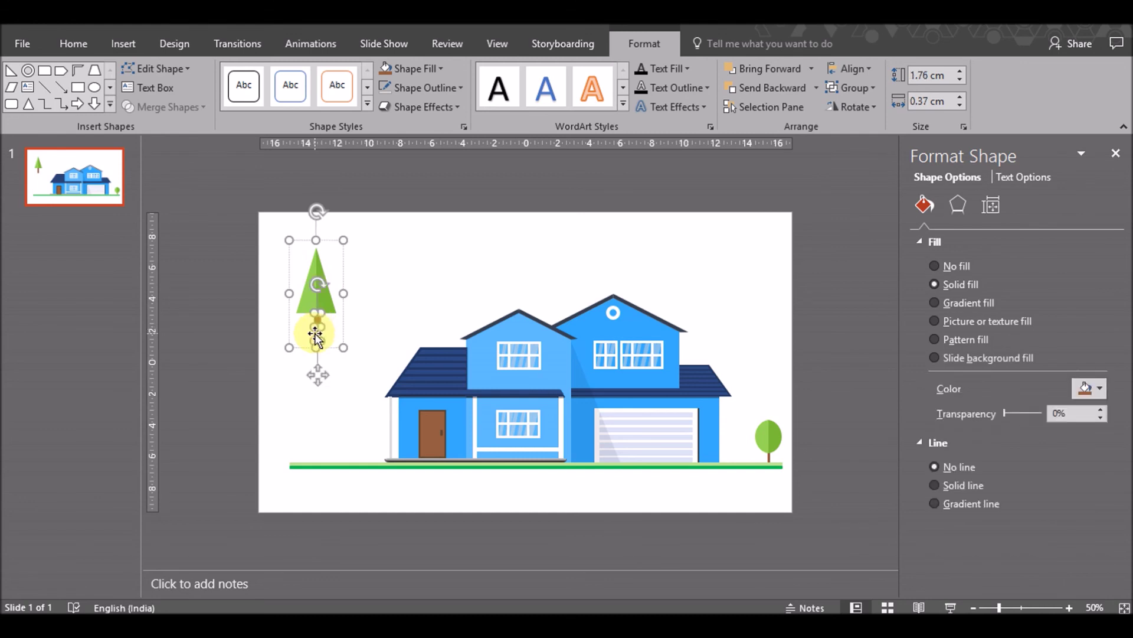
right_click(316, 320)
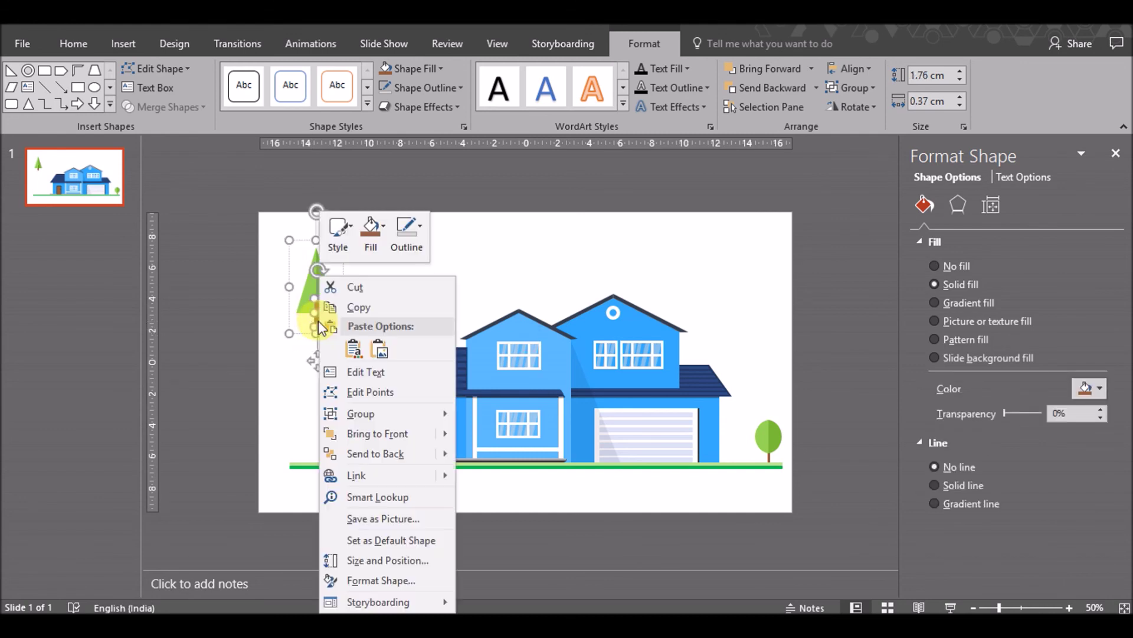
click(373, 454)
click(293, 351)
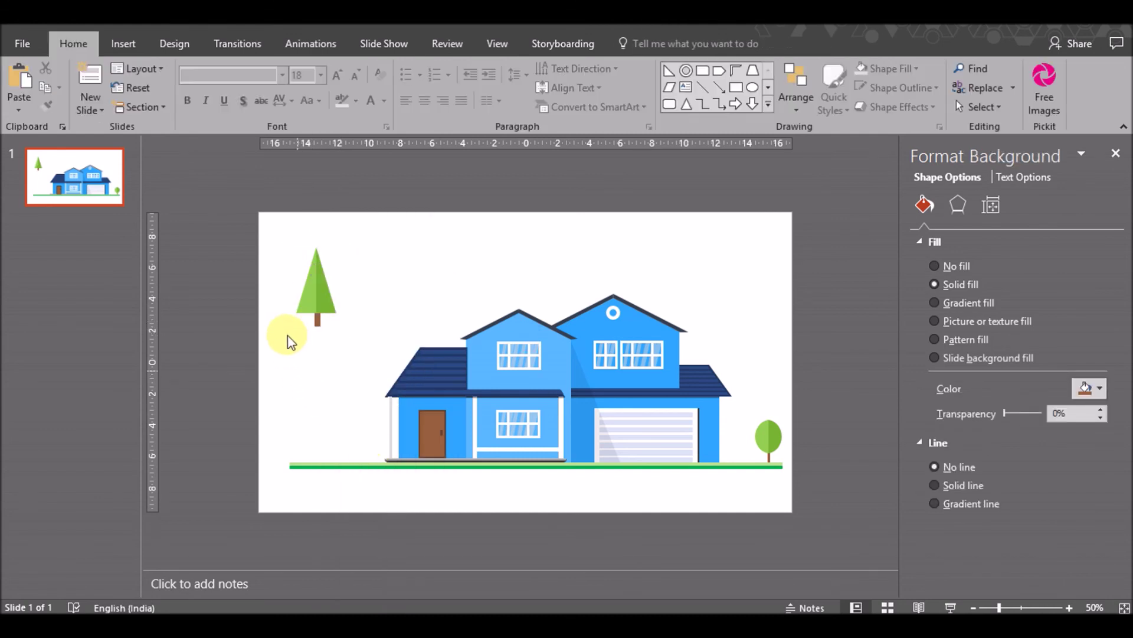
drag(284, 334, 339, 233)
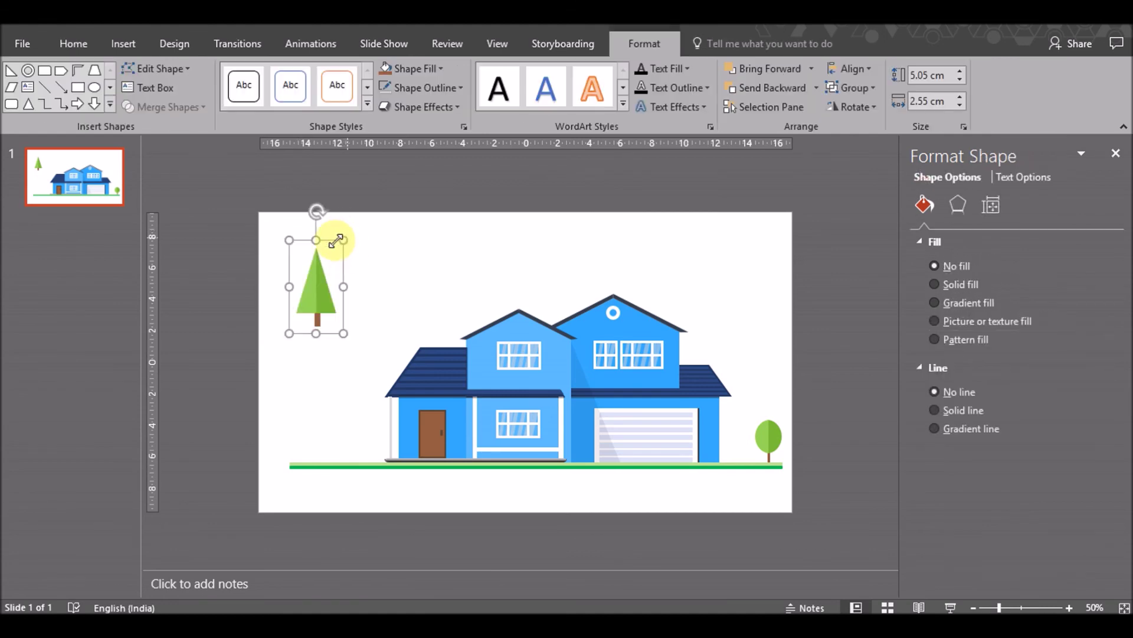
Move the triangle tree next to the round tree and nudge it slightly down
drag(311, 295, 737, 437)
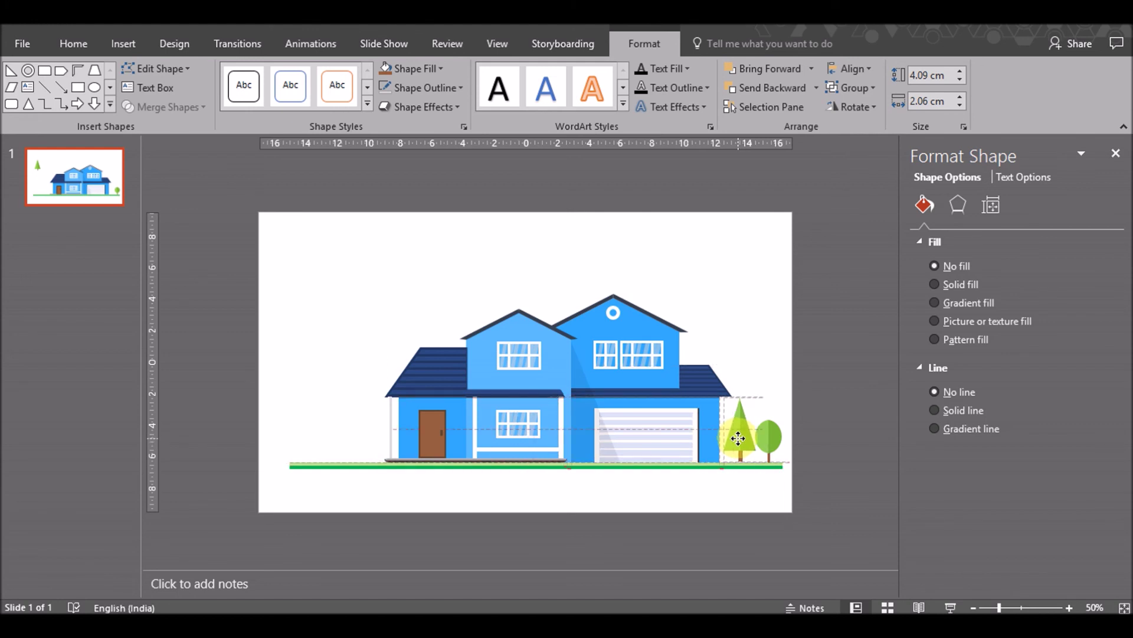
drag(738, 437, 739, 438)
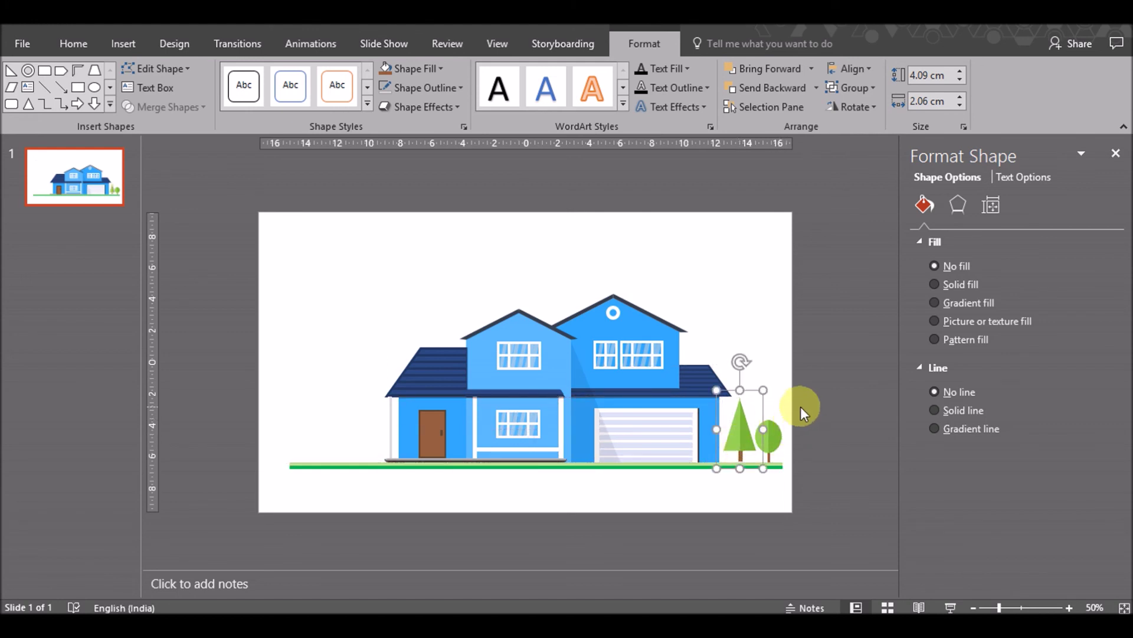
key(ctrl+Down)
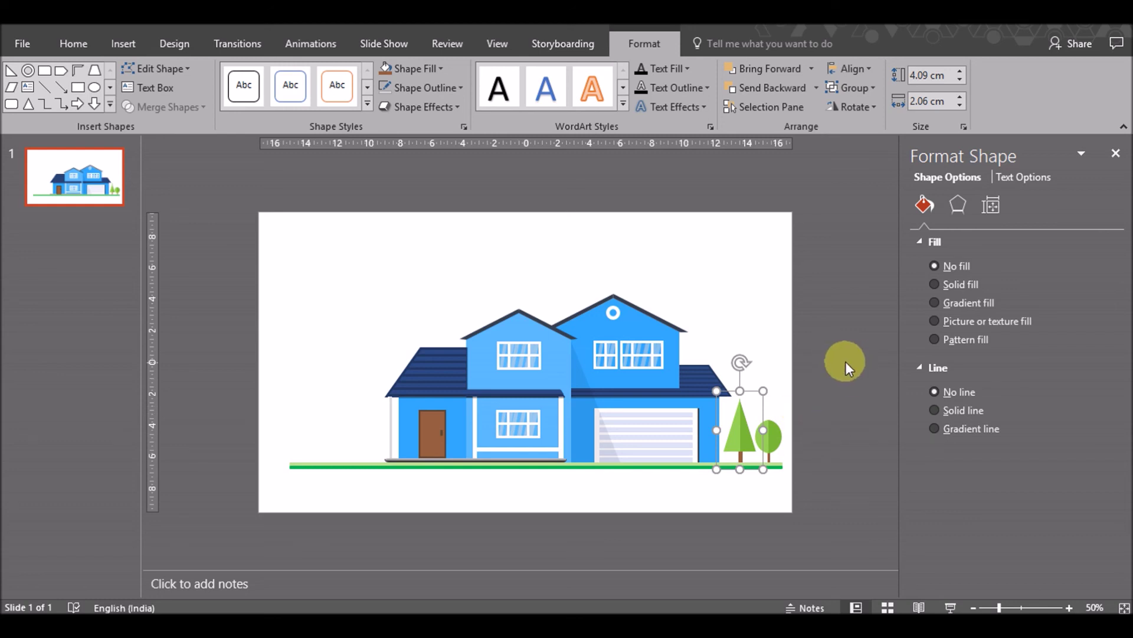
click(810, 463)
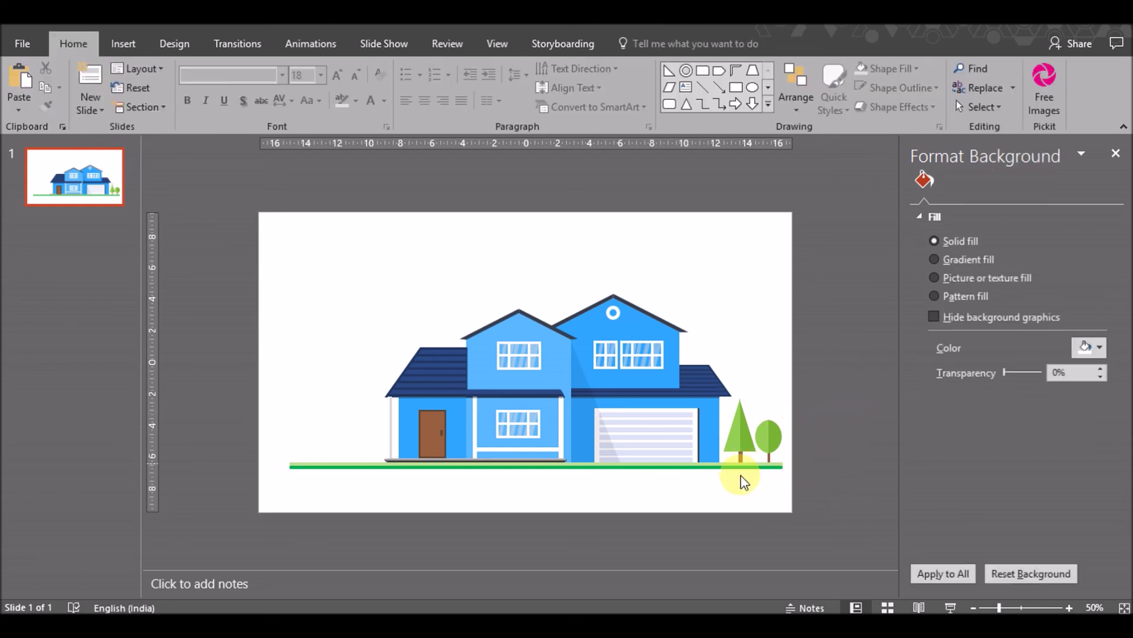
Copy both trees to the left of the house, group them and flip the pair horizontally
click(741, 436)
ctrl+click(773, 448)
mouse_move(774, 449)
mouse_down()
mouse_move(786, 460)
mouse_move(335, 440)
mouse_up()
key(ctrl+g)
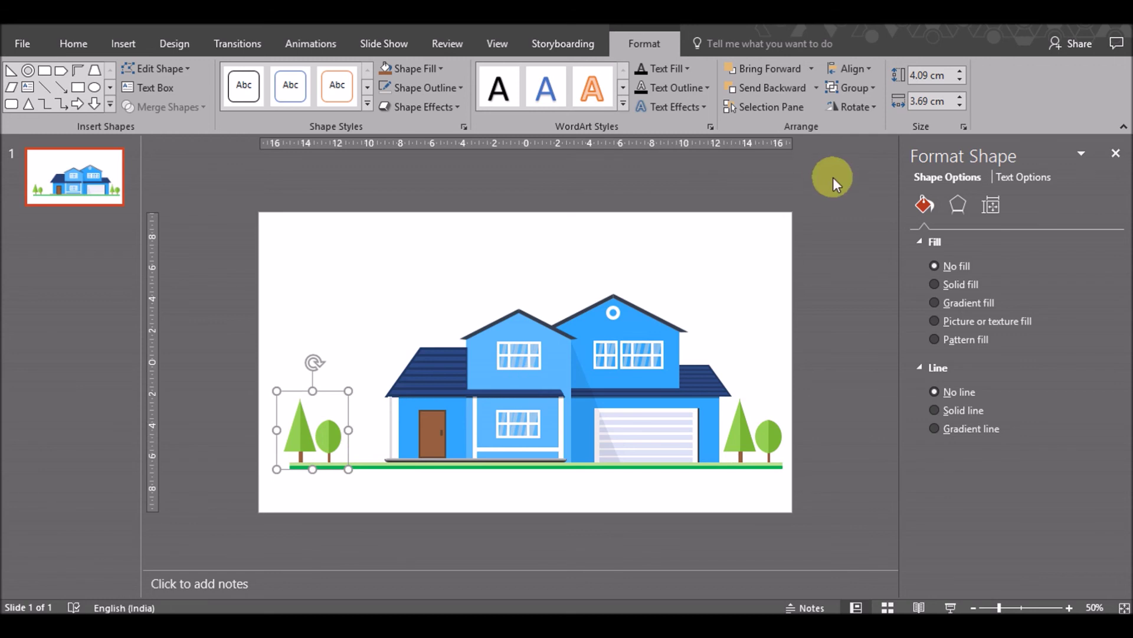
click(853, 108)
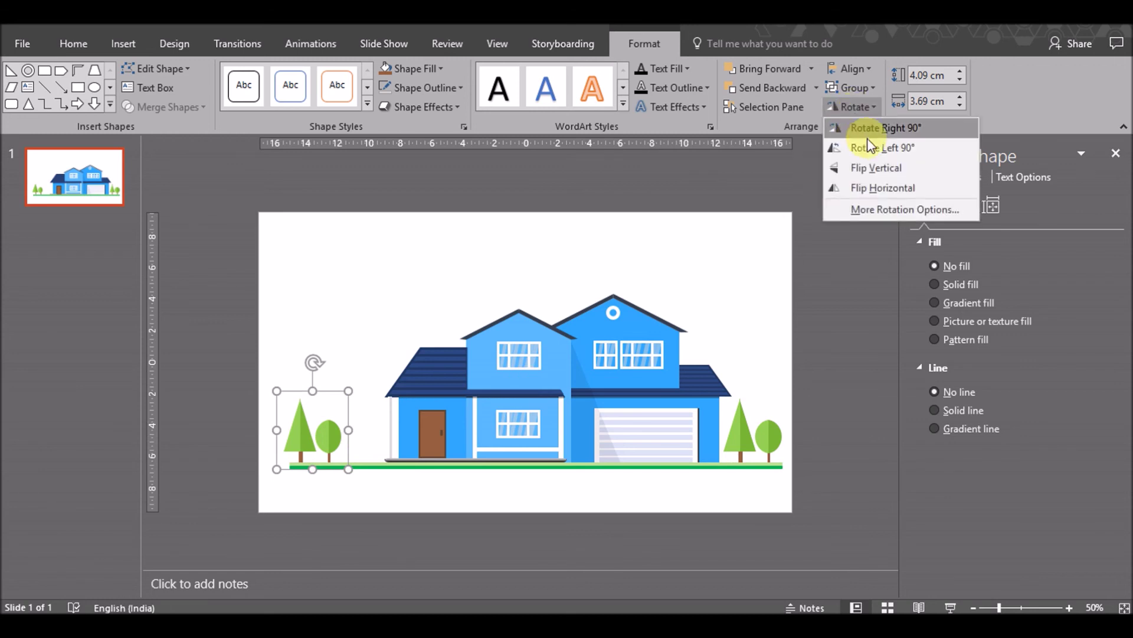
click(880, 189)
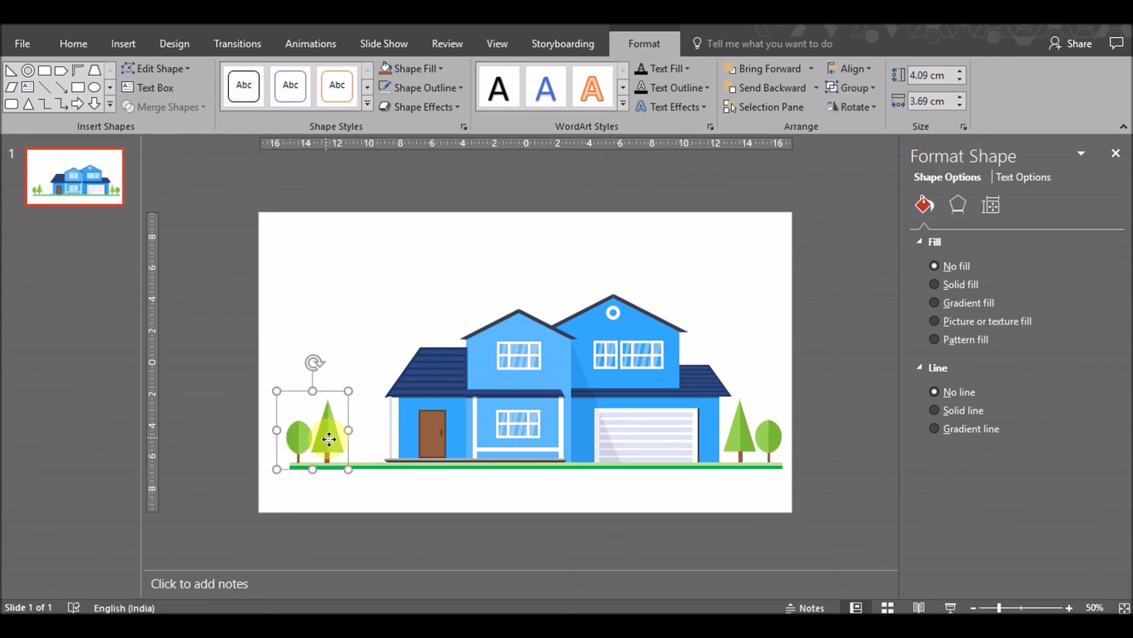
drag(328, 438, 328, 438)
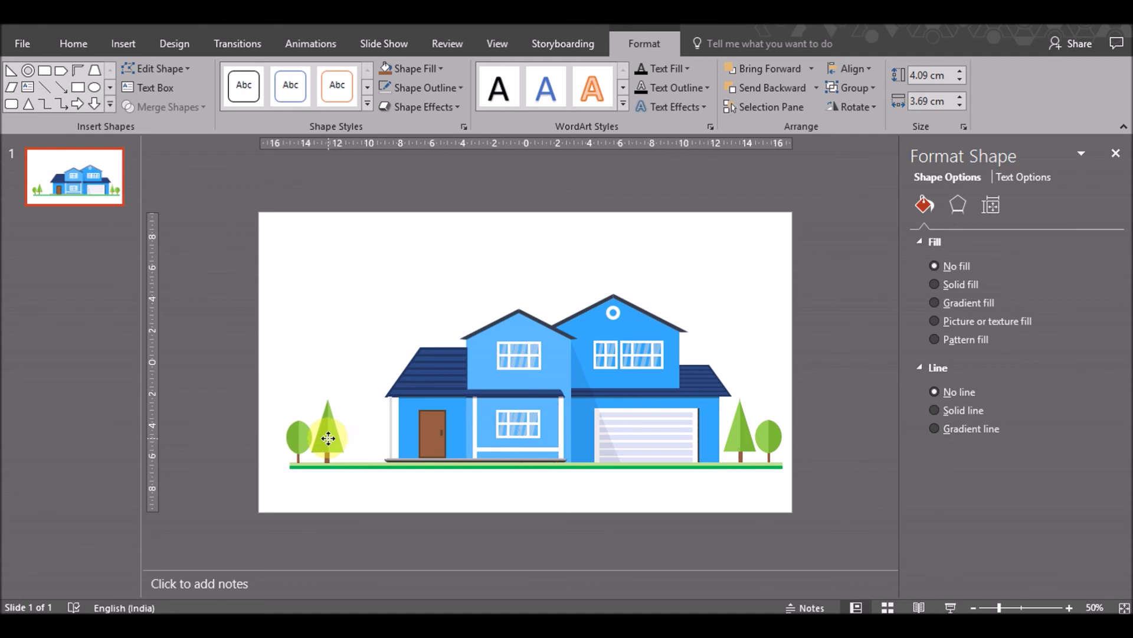
Draw an oval circle in the upper-left sky and select it together with the small circle
click(345, 498)
click(122, 44)
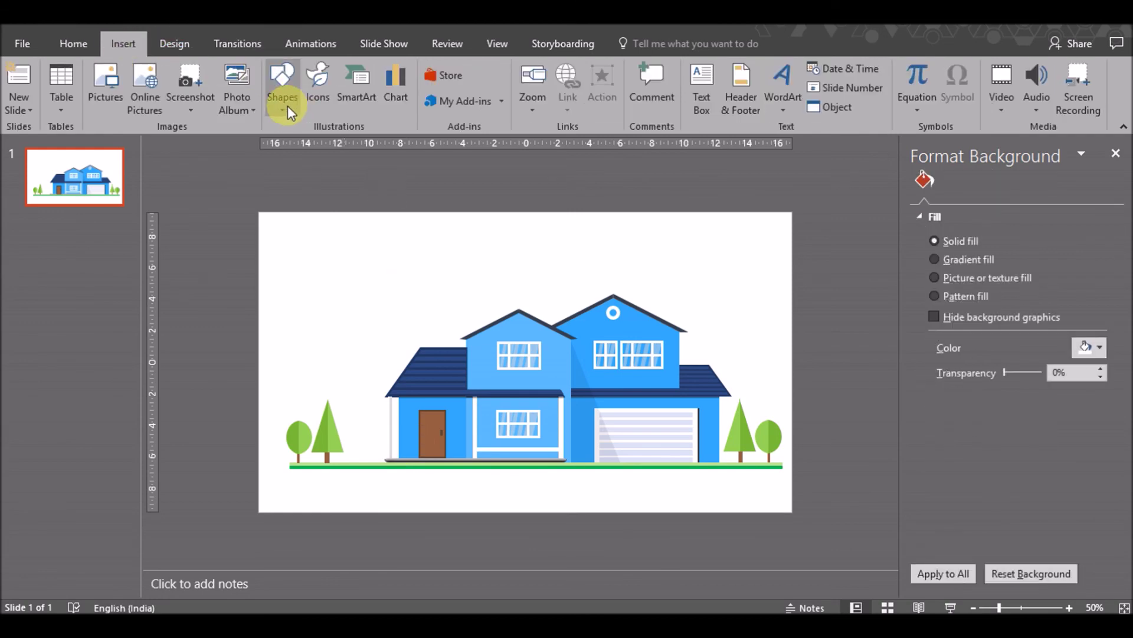
click(282, 95)
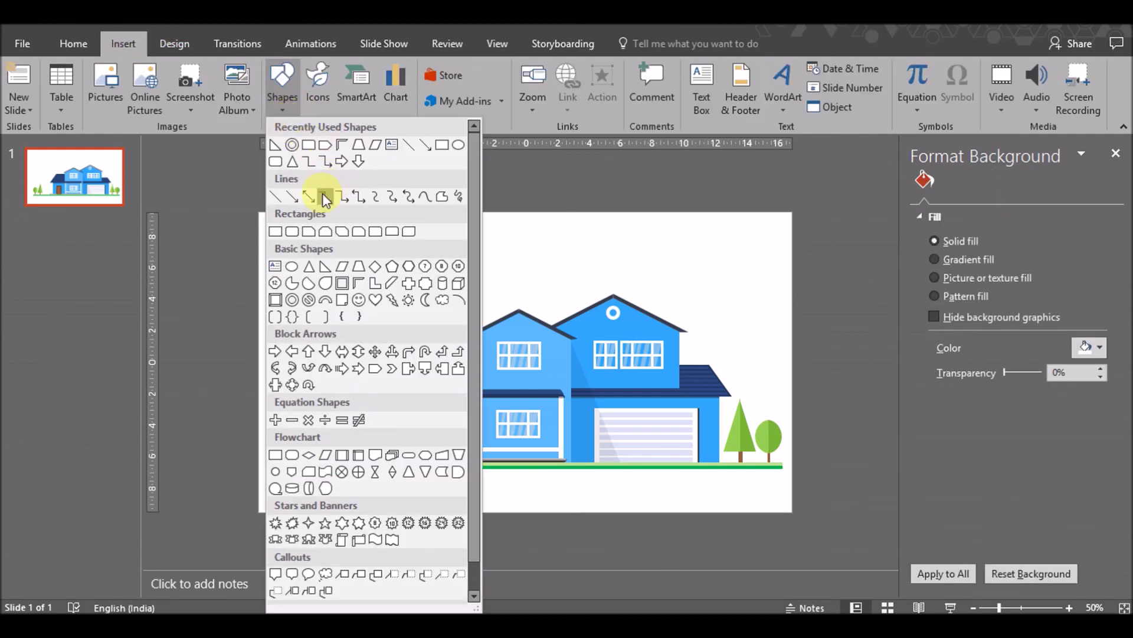
click(298, 271)
mouse_move(308, 253)
mouse_down()
mouse_move(358, 274)
mouse_move(316, 286)
mouse_move(372, 292)
mouse_move(393, 308)
mouse_move(351, 284)
mouse_up()
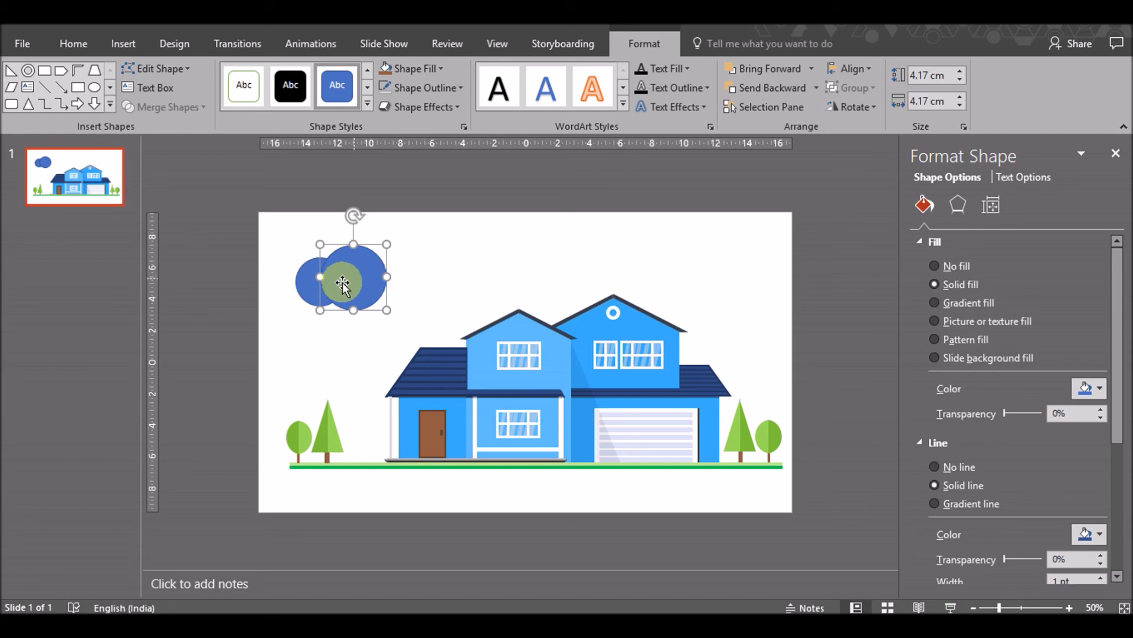
shift+click(298, 277)
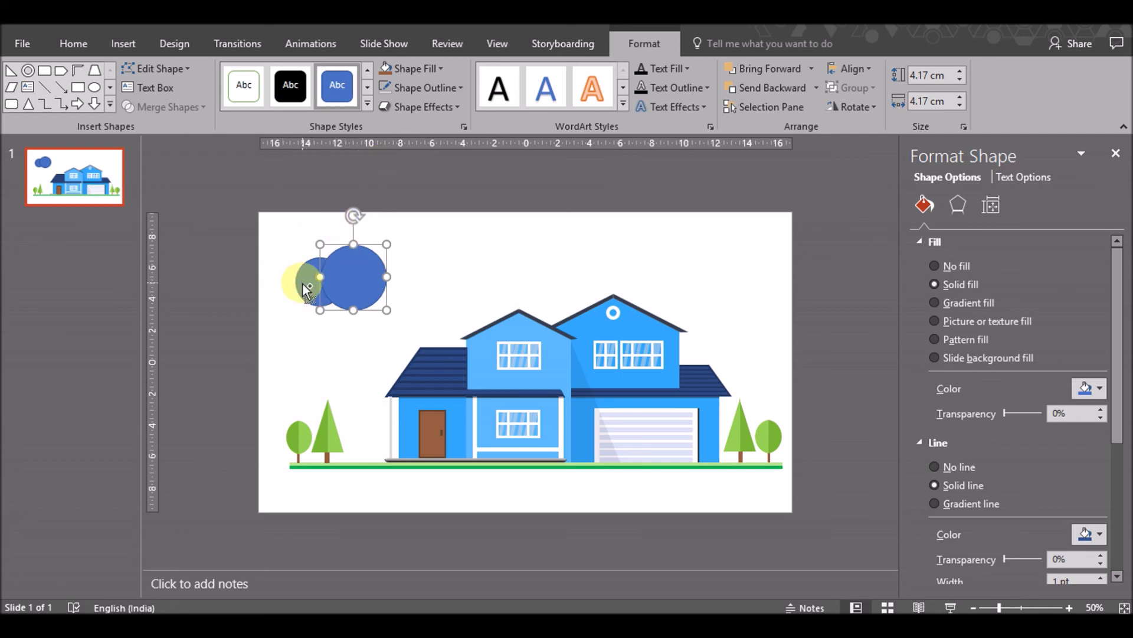
Remove the outlines from both circles and stretch the right circle wider
click(388, 87)
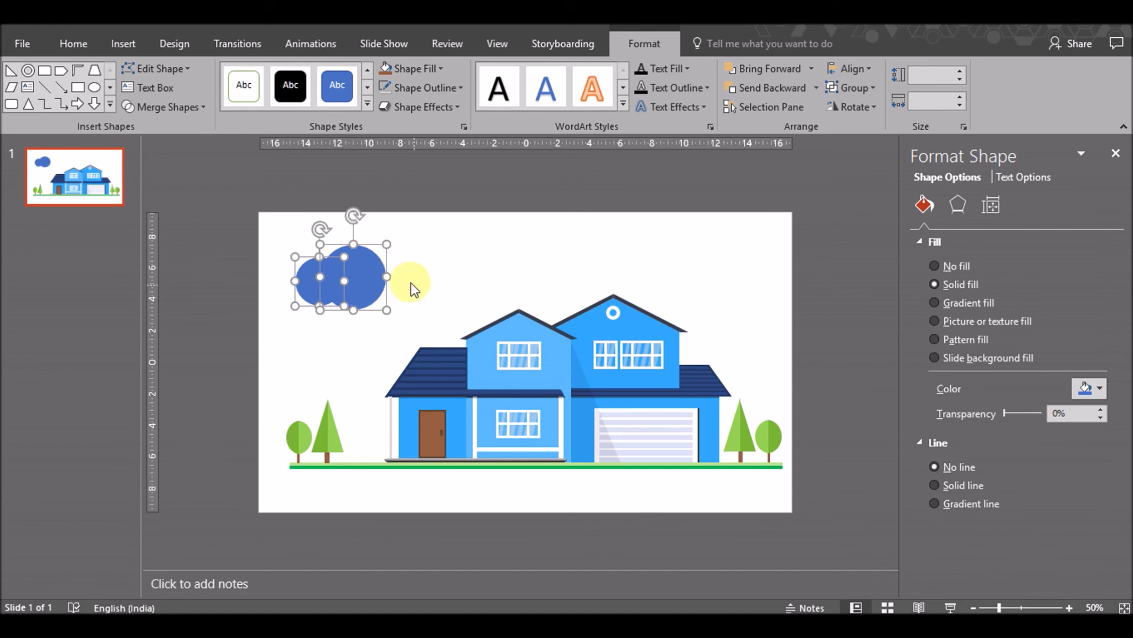
drag(385, 274, 404, 274)
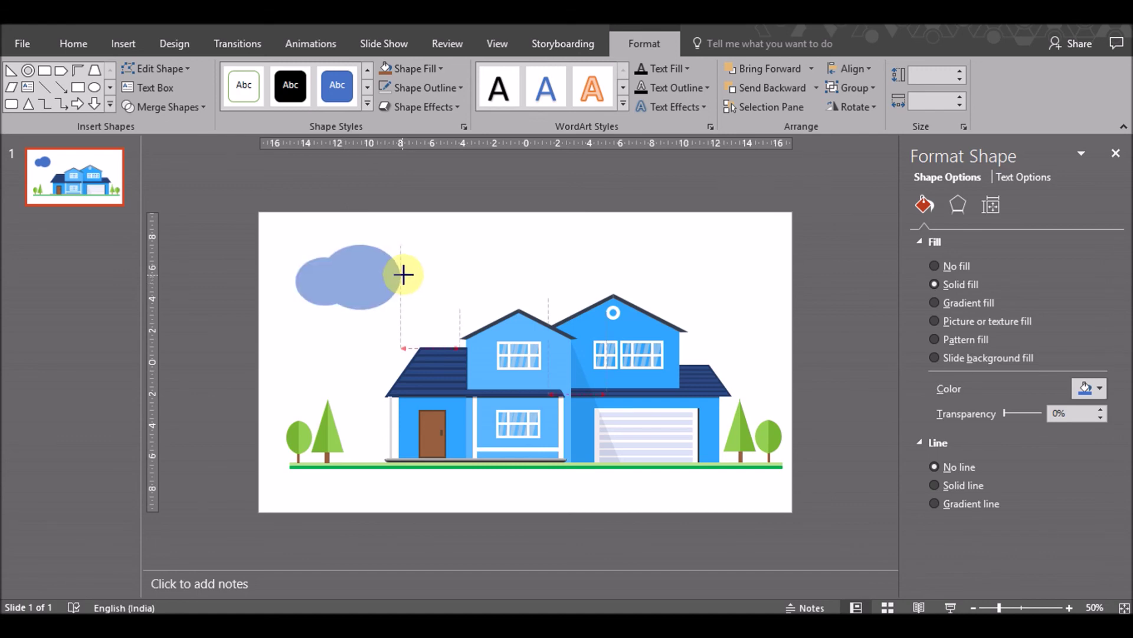
click(435, 264)
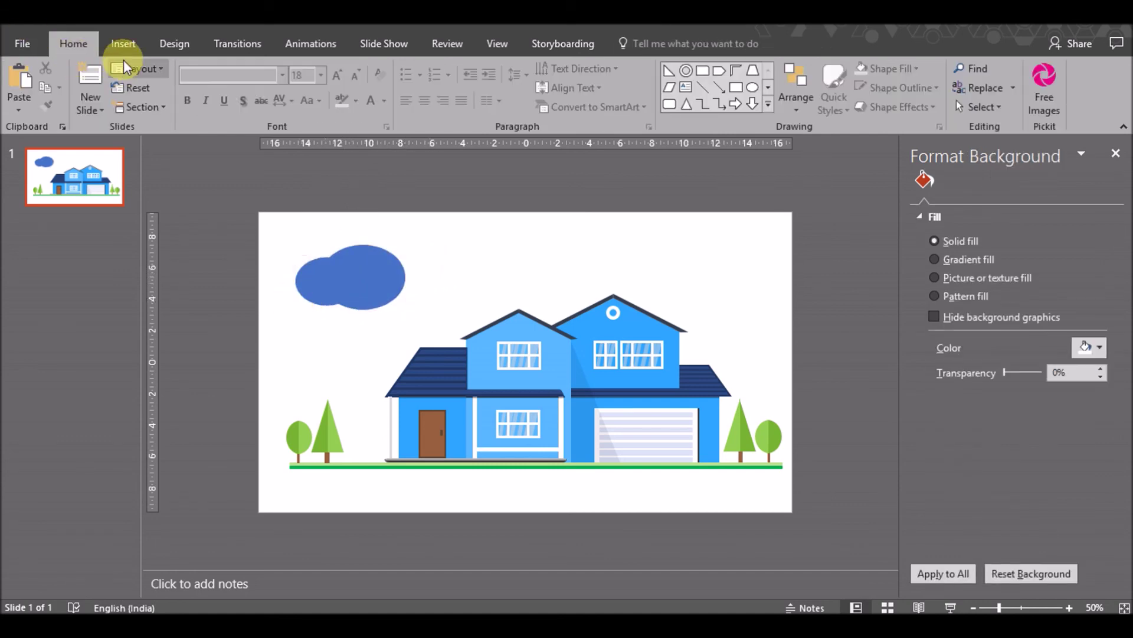
Draw a rectangle across the cloud's bottom and subtract it from the cloud
click(124, 43)
click(283, 89)
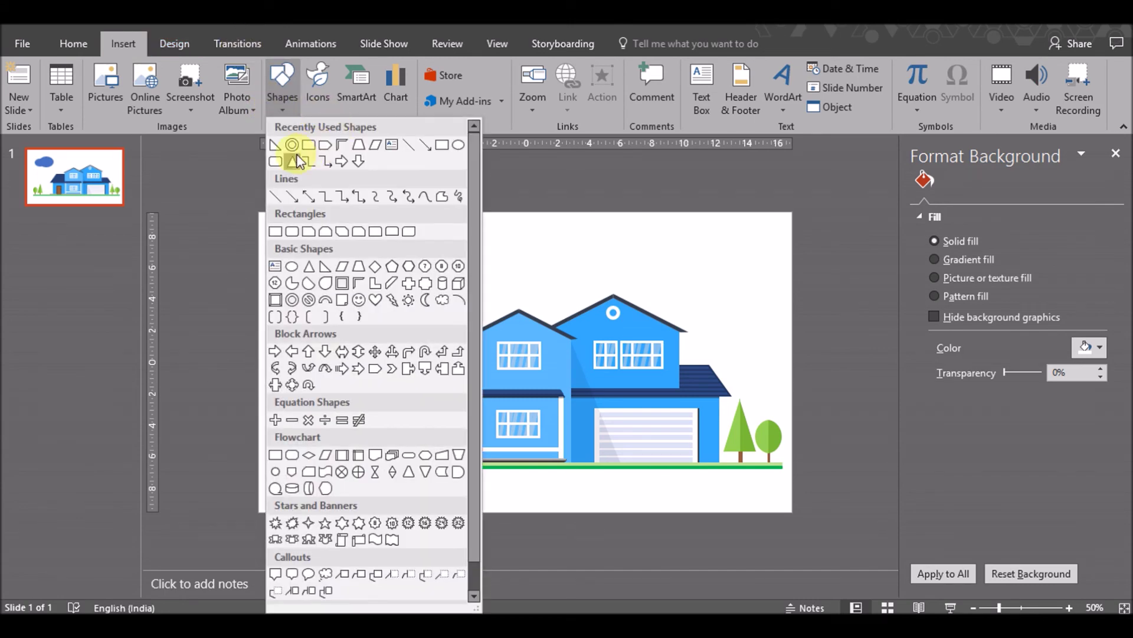
click(275, 231)
drag(275, 284, 443, 312)
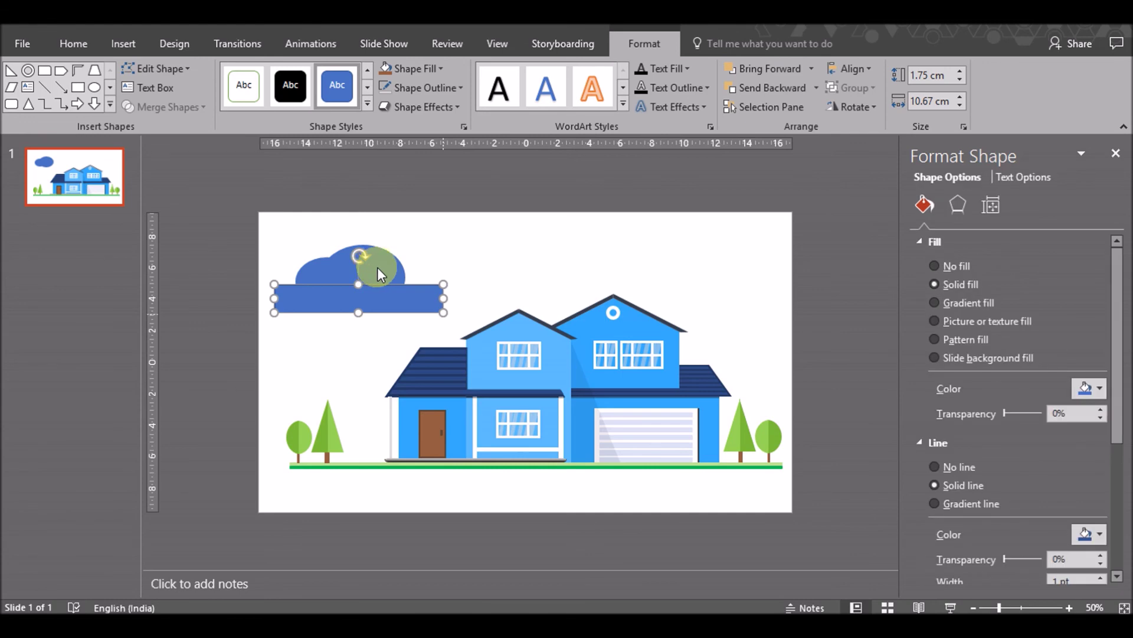
shift+click(374, 267)
click(165, 107)
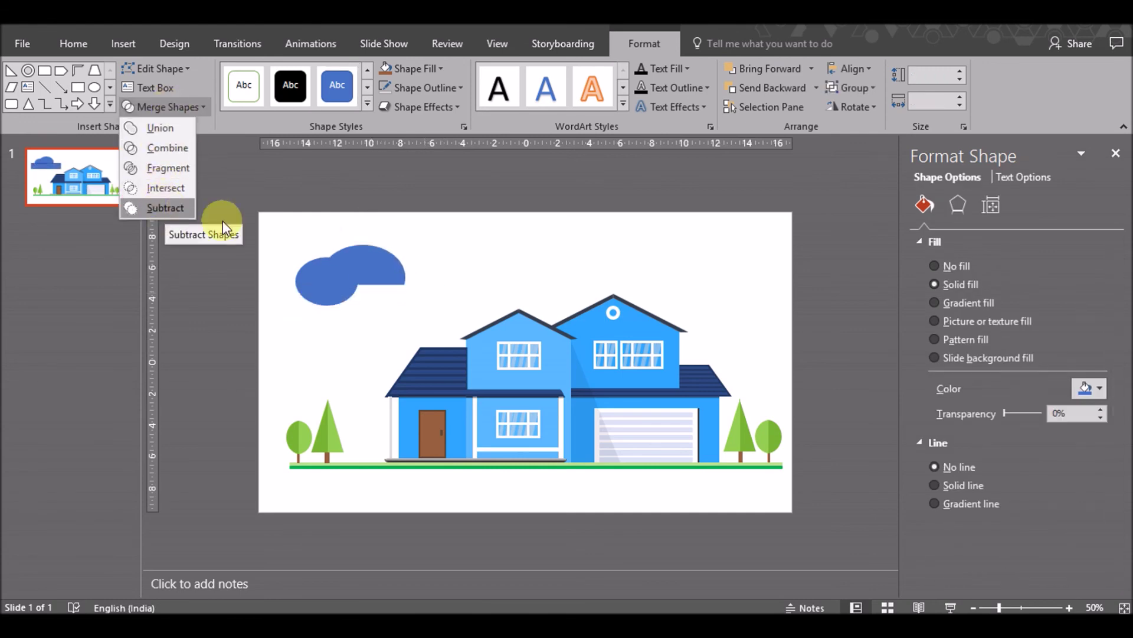
click(446, 255)
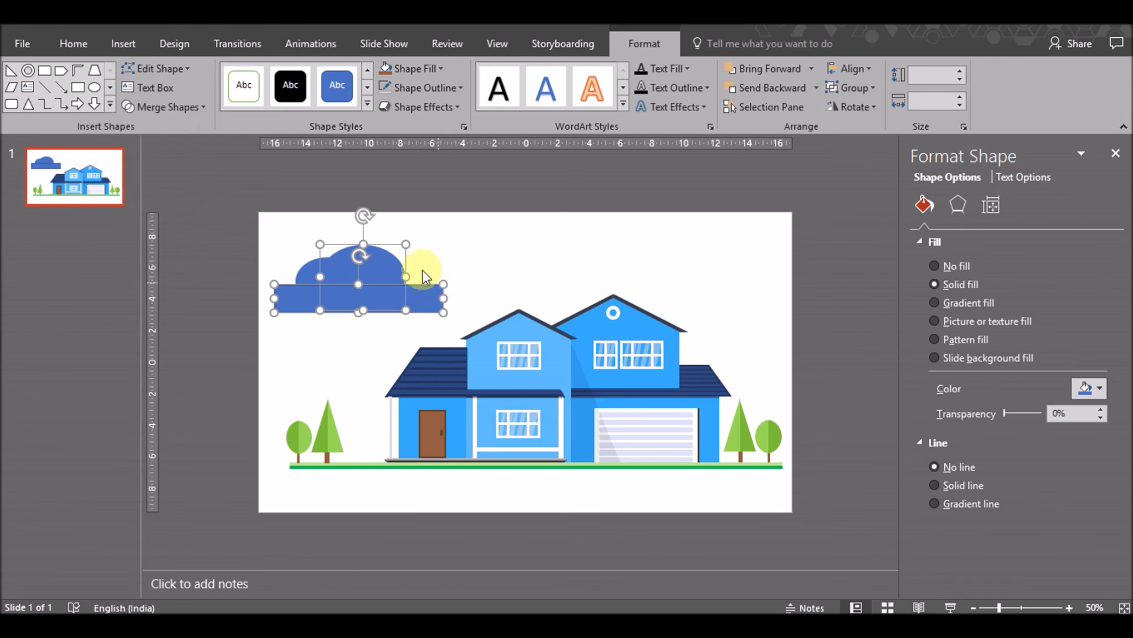
Union the cloud circles and dome, then subtract the rectangle to flatten the bottom
click(423, 261)
click(373, 256)
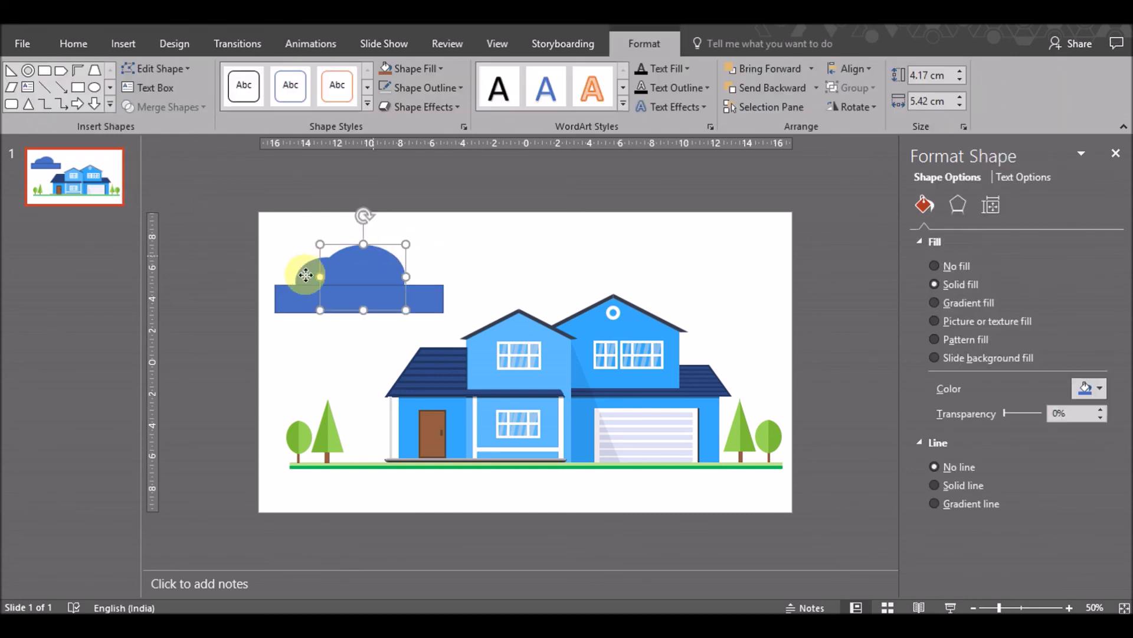
shift+click(307, 276)
click(168, 107)
click(154, 126)
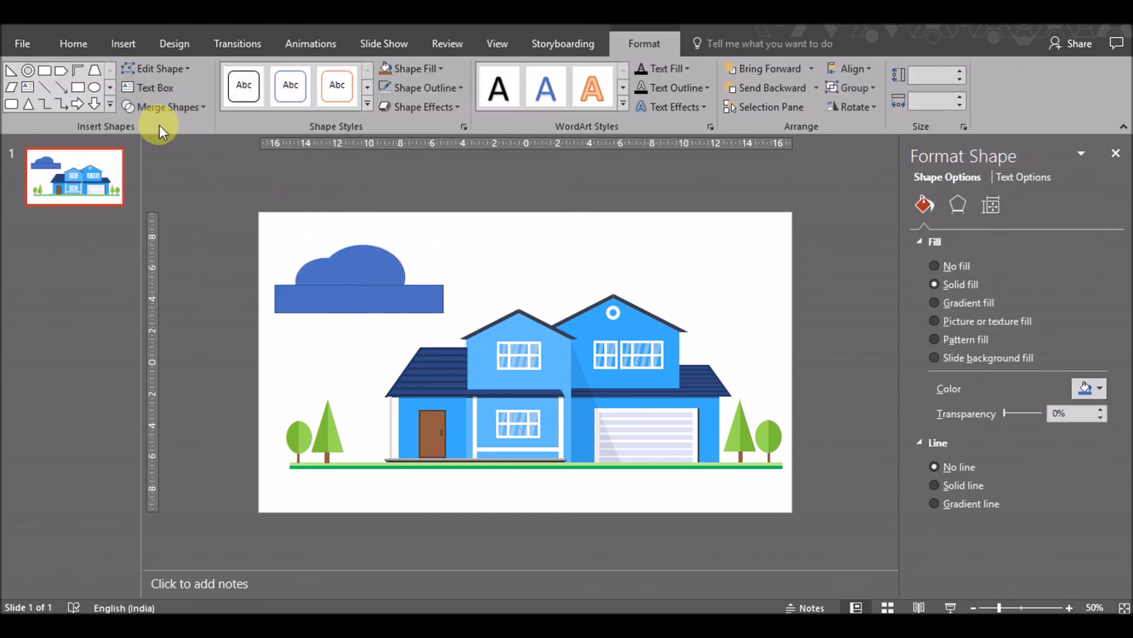
shift+click(427, 302)
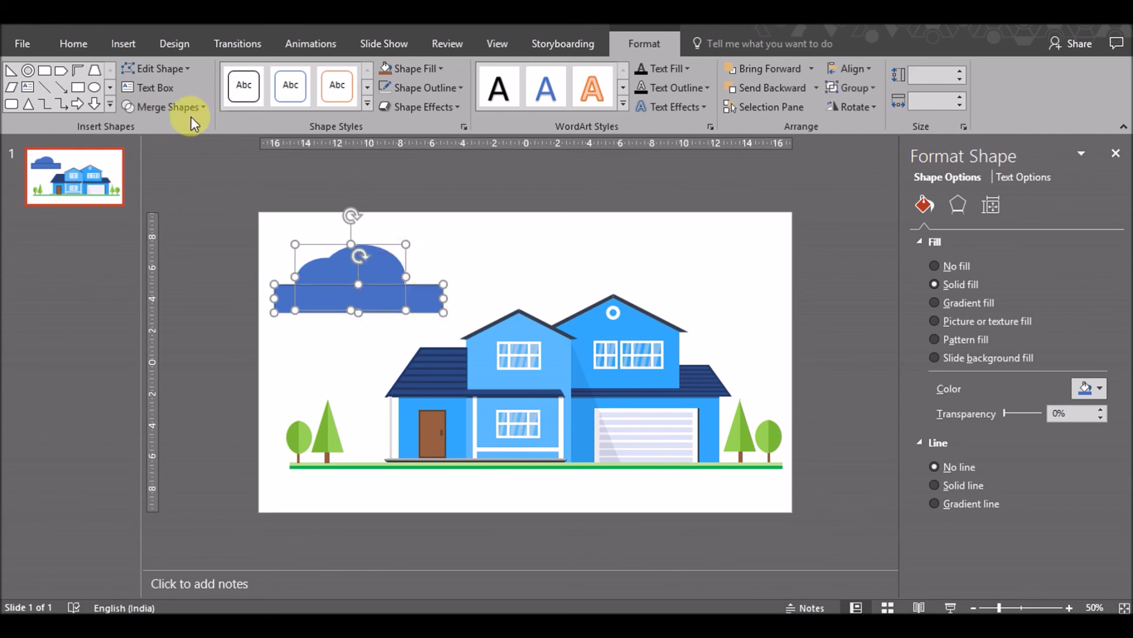
click(172, 106)
click(164, 208)
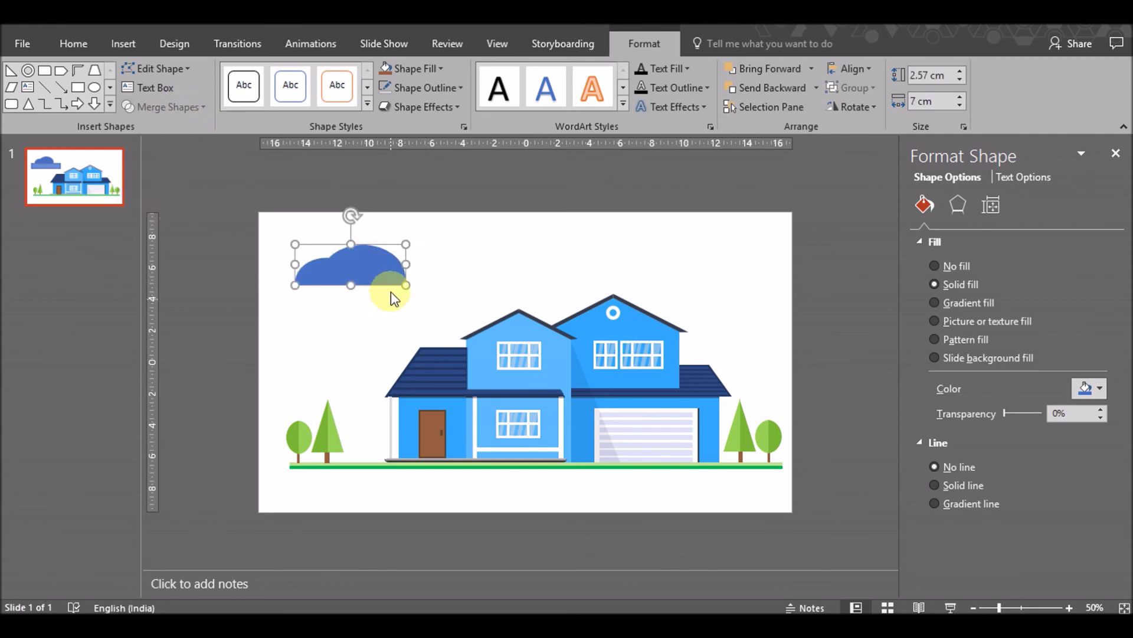
Duplicate the cloud as an overlapping copy and fill both shapes with the trees' green
ctrl+drag(378, 274, 376, 277)
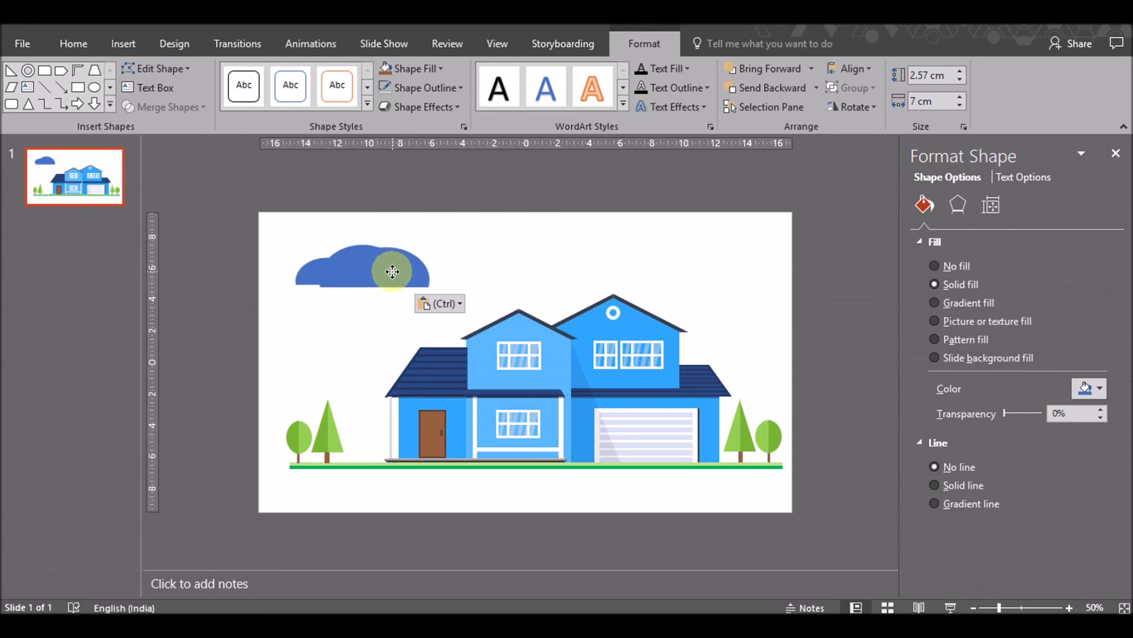
drag(378, 277, 381, 274)
click(307, 275)
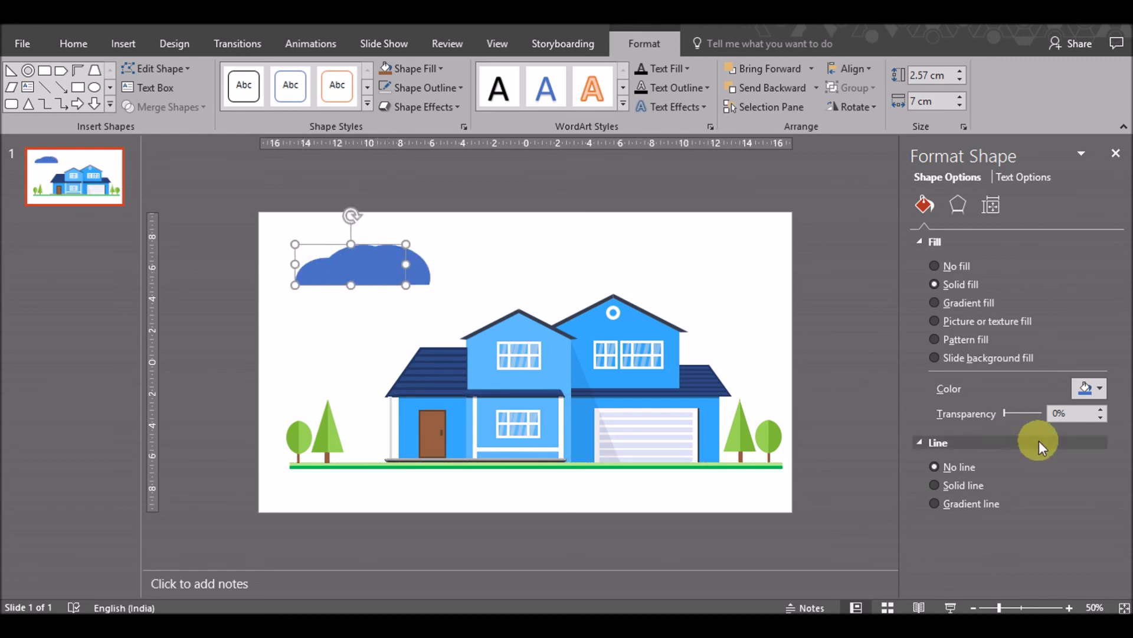
click(1087, 389)
click(1025, 552)
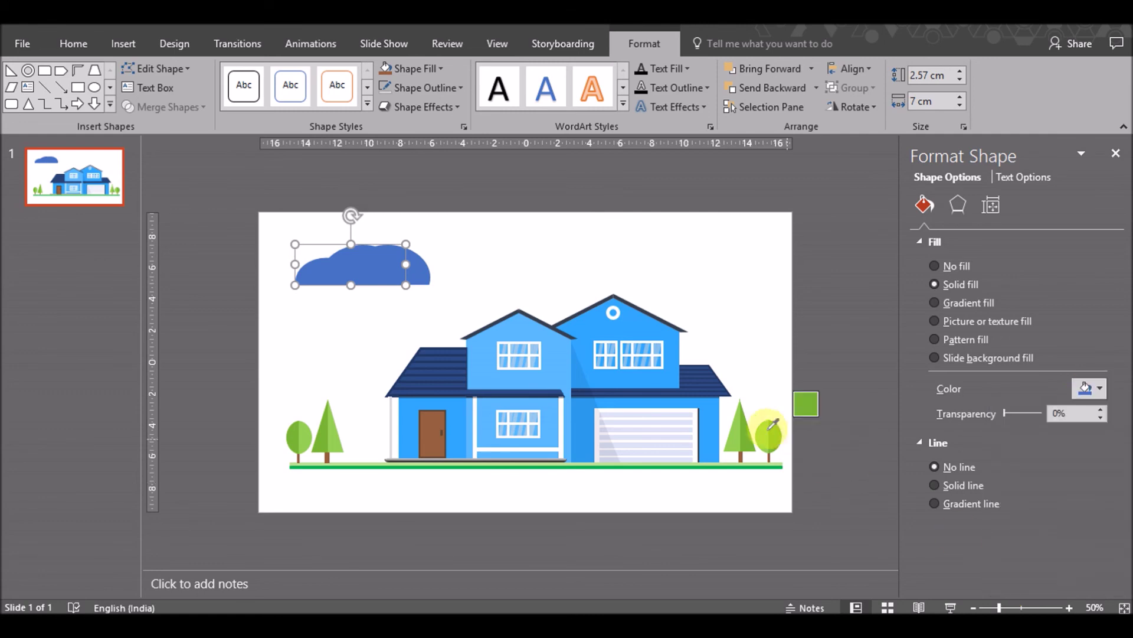
click(421, 273)
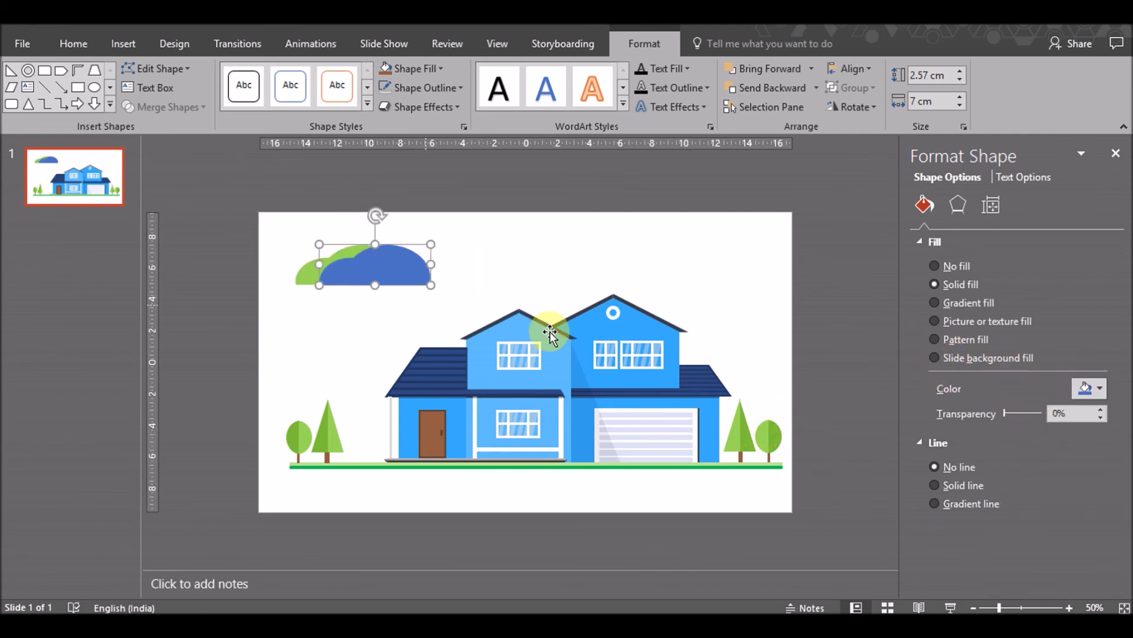
click(1089, 388)
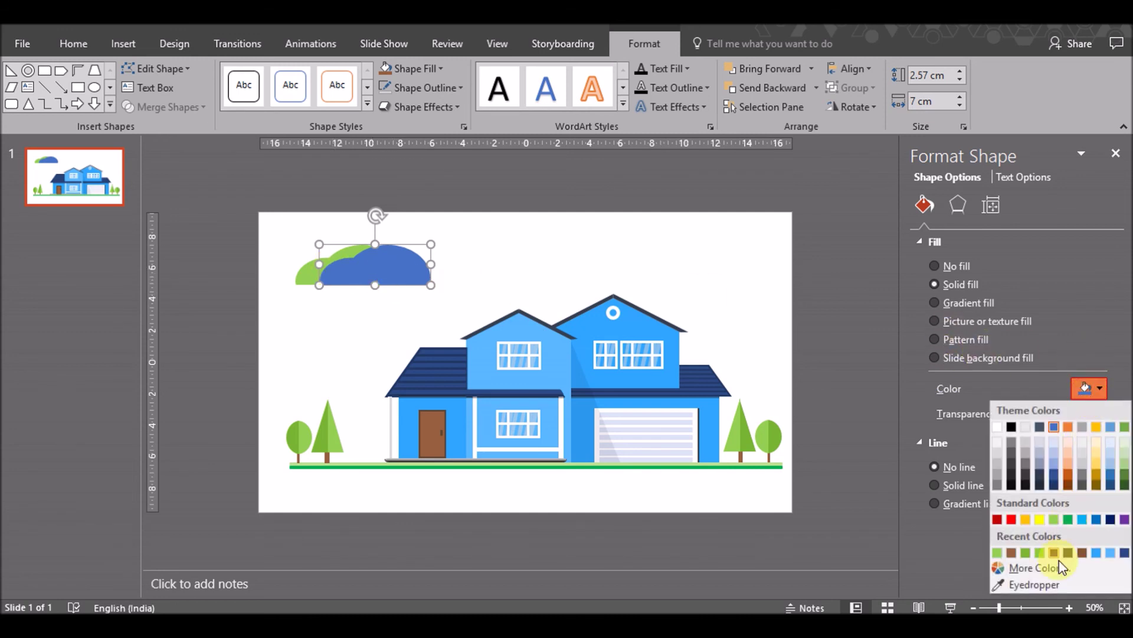
click(1058, 580)
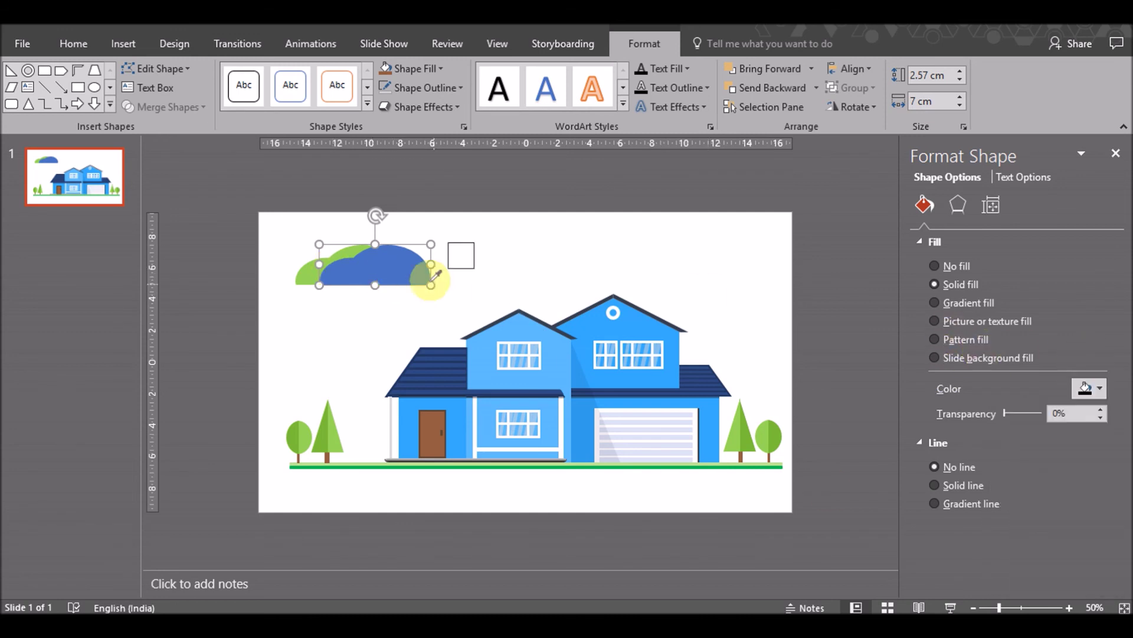
click(308, 271)
Give one lobe a lighter recent green, enlarge it and place it over the darker lobe
click(306, 273)
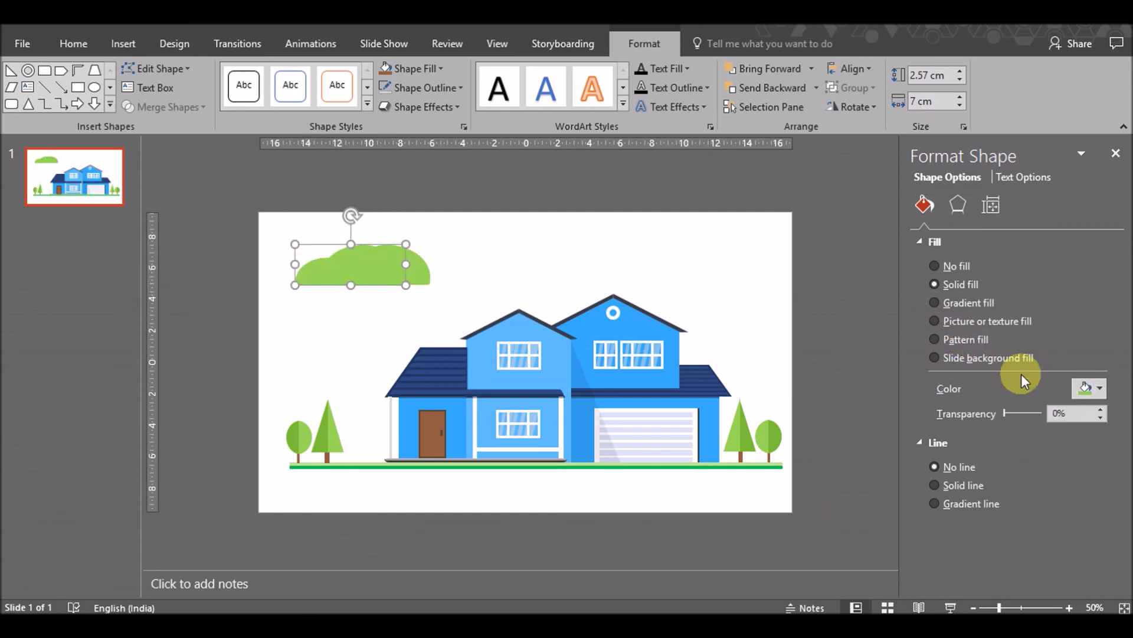
click(1097, 395)
click(1027, 553)
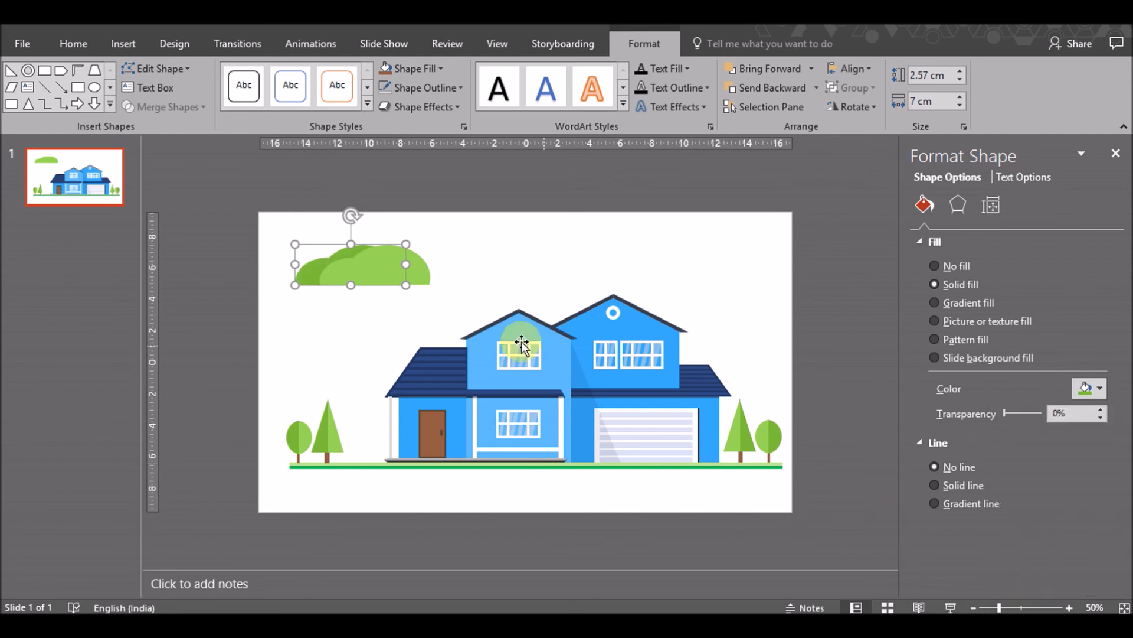
mouse_move(416, 261)
mouse_down()
mouse_move(407, 268)
mouse_move(455, 215)
mouse_up()
drag(324, 286, 377, 251)
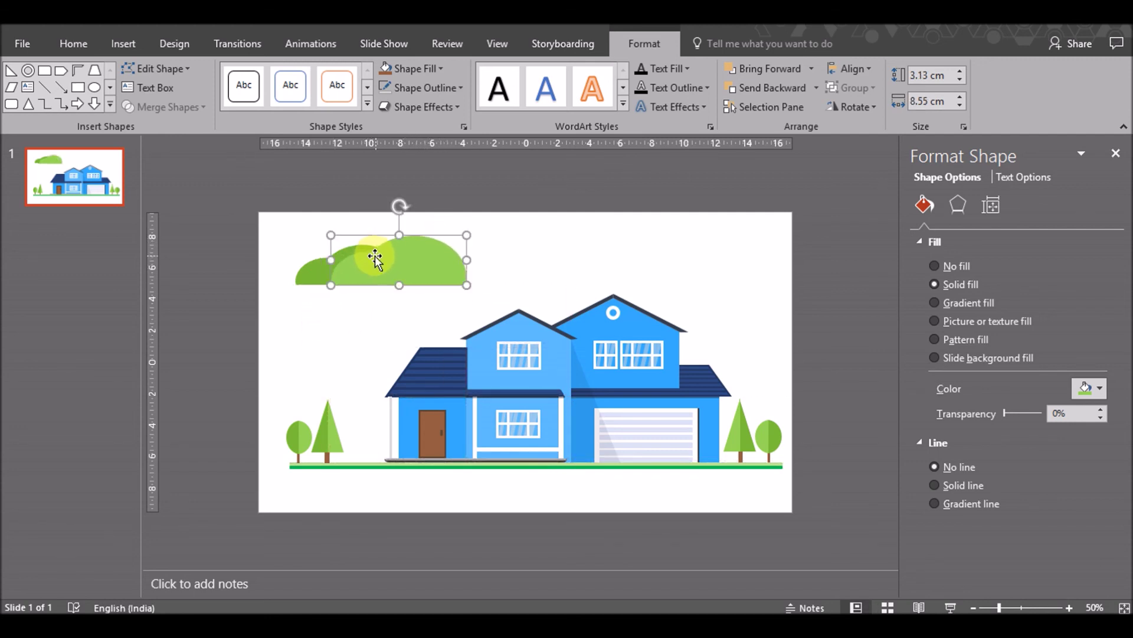
click(305, 315)
click(403, 262)
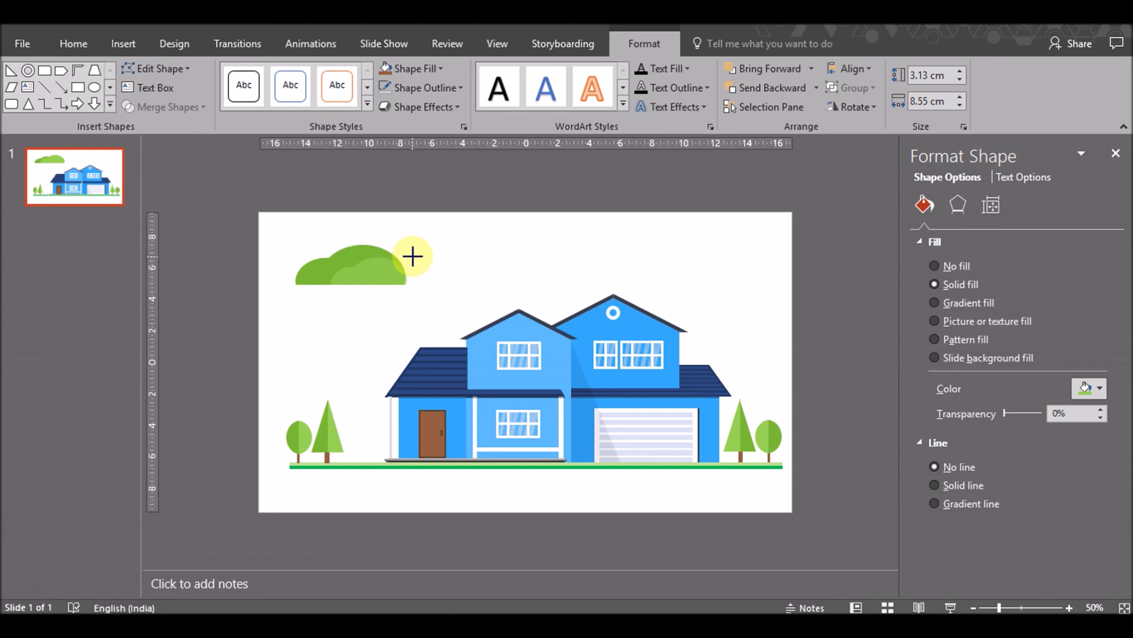
drag(420, 252, 330, 285)
Group the two green lobes into a bush and shrink it beside the house, left of the door
click(325, 319)
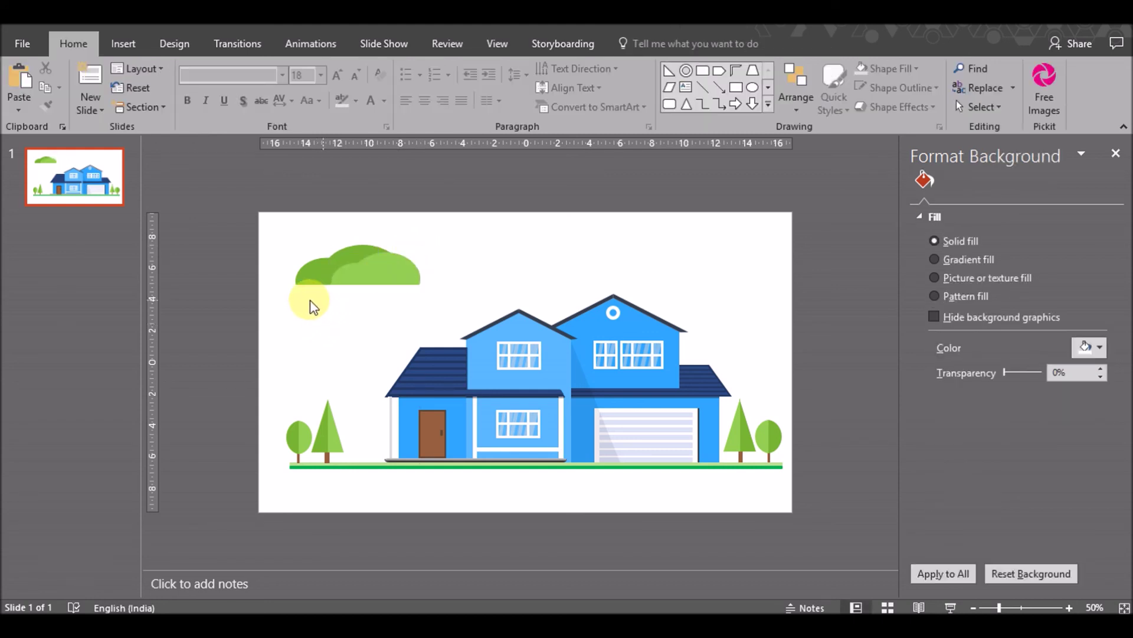
drag(284, 295, 454, 243)
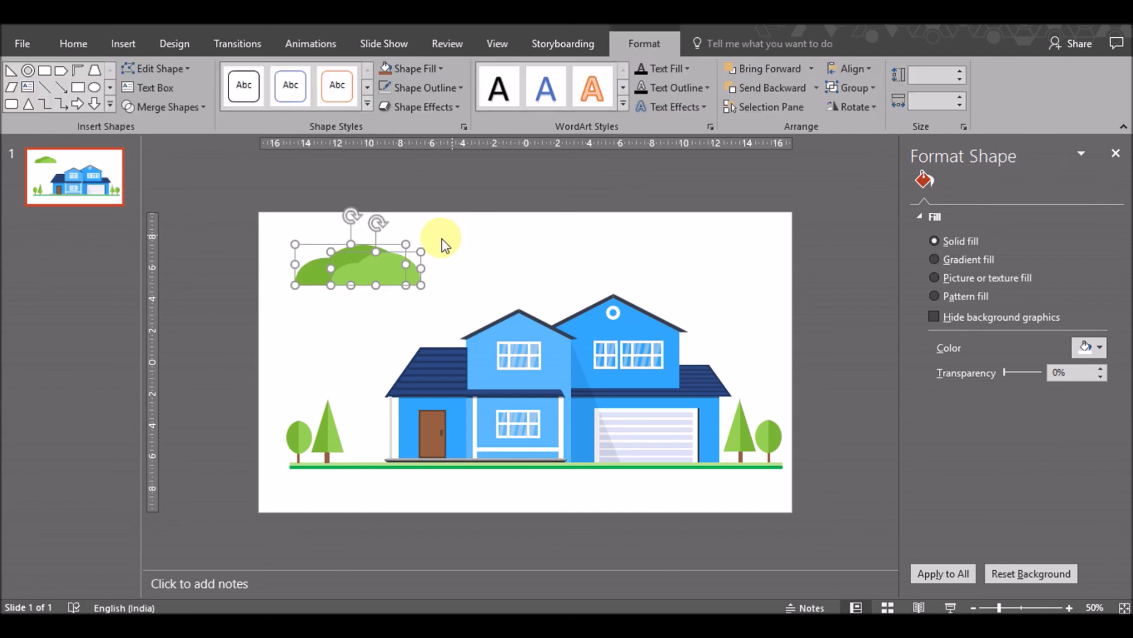
key(ctrl+g)
drag(352, 272, 361, 442)
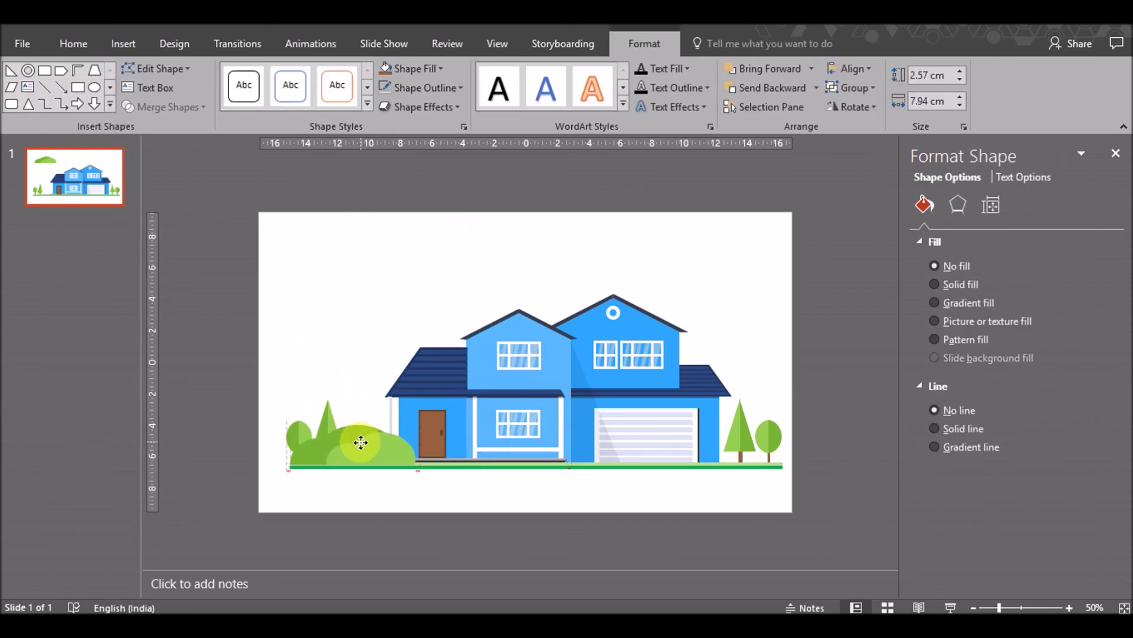
mouse_move(418, 467)
mouse_down()
mouse_move(431, 467)
mouse_move(367, 454)
mouse_up()
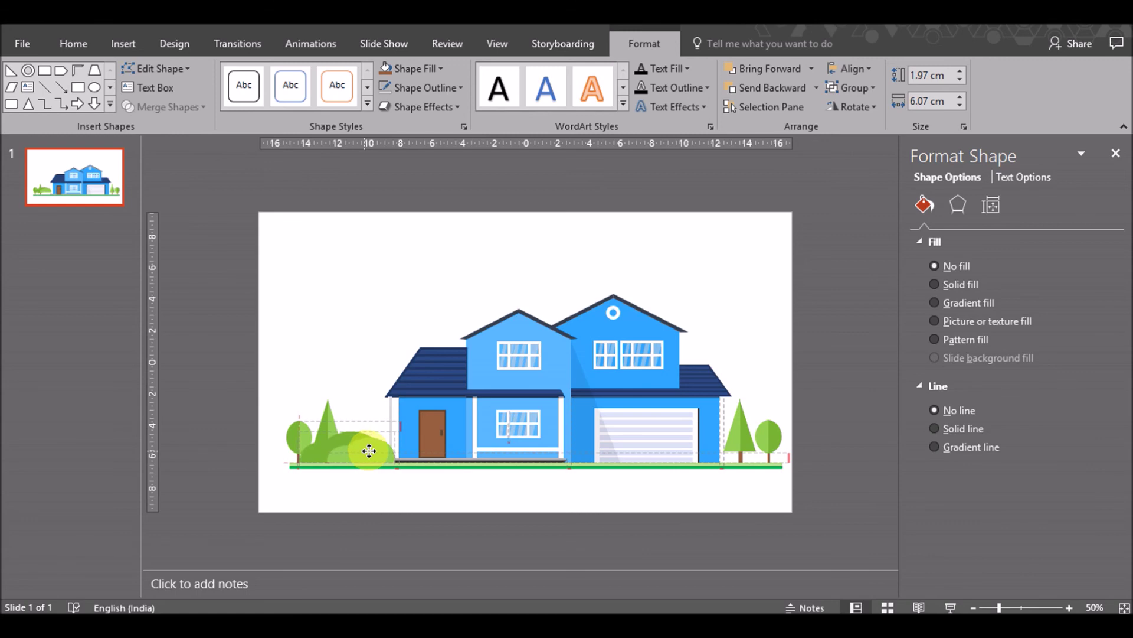
mouse_move(368, 451)
mouse_down()
mouse_move(351, 434)
mouse_move(383, 451)
mouse_up()
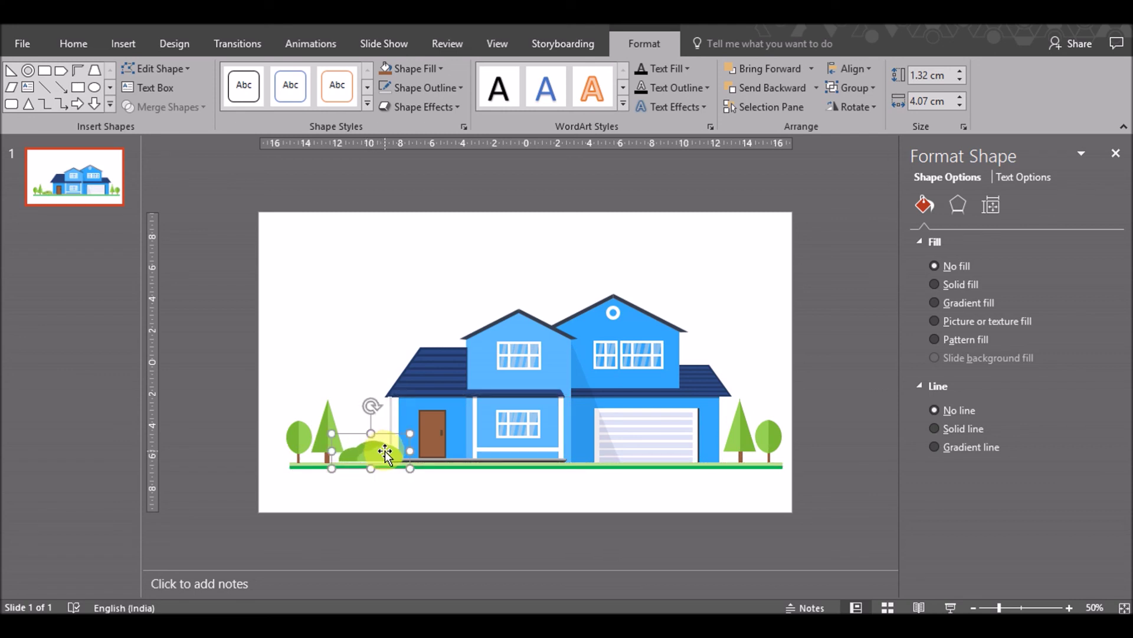
Send the 1.32 × 4.07 cm bush behind the house
right_click(385, 451)
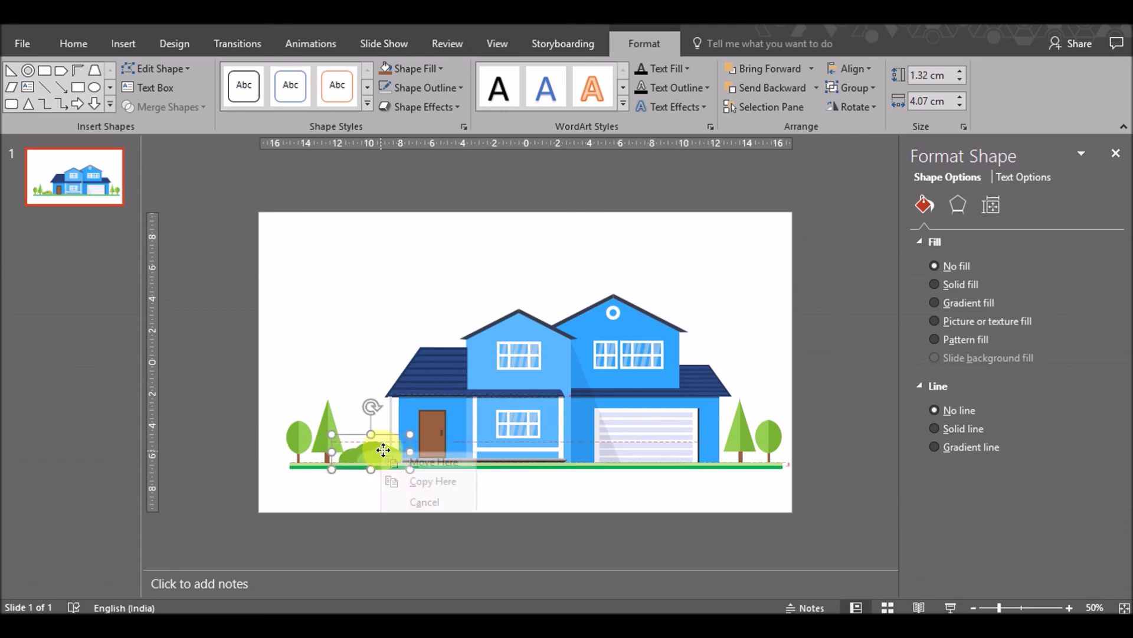
click(429, 503)
right_click(373, 451)
click(442, 339)
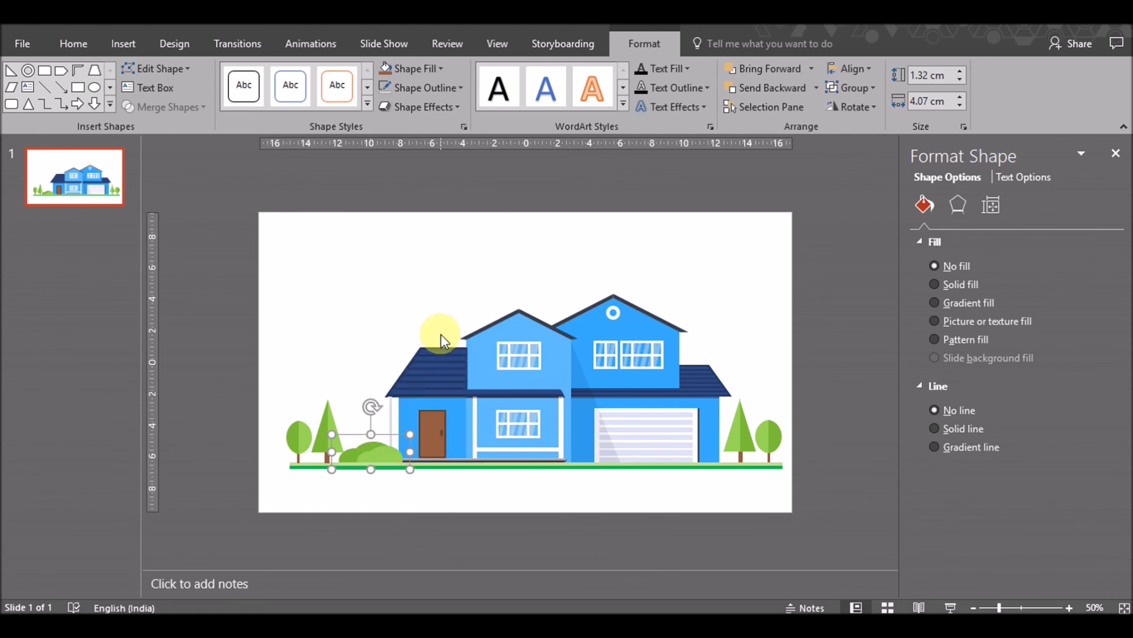
click(447, 485)
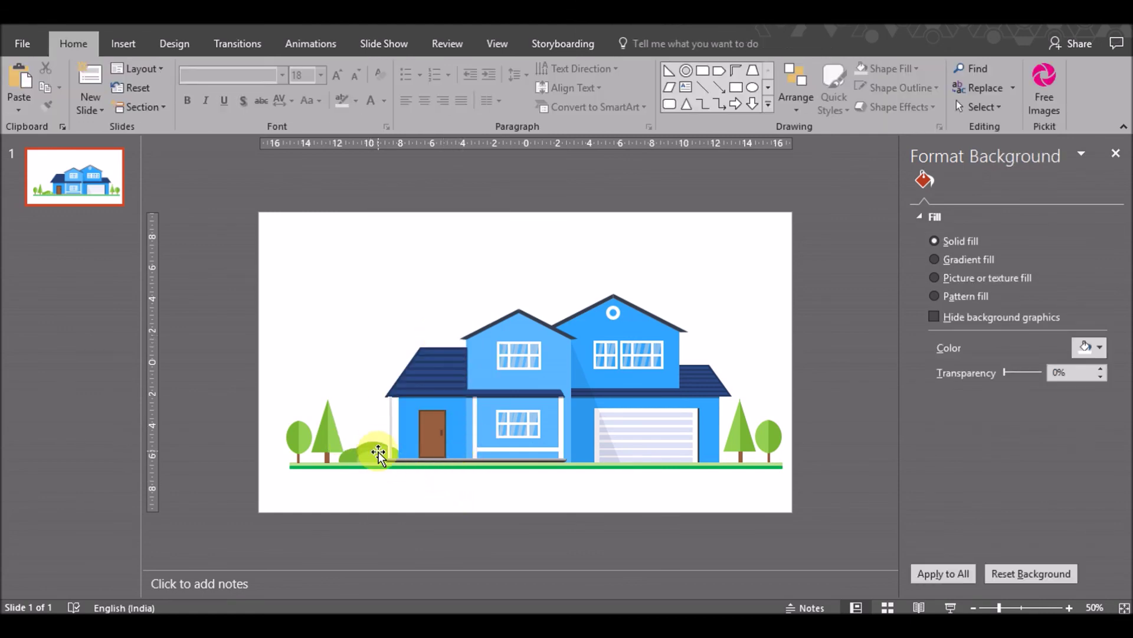
click(373, 452)
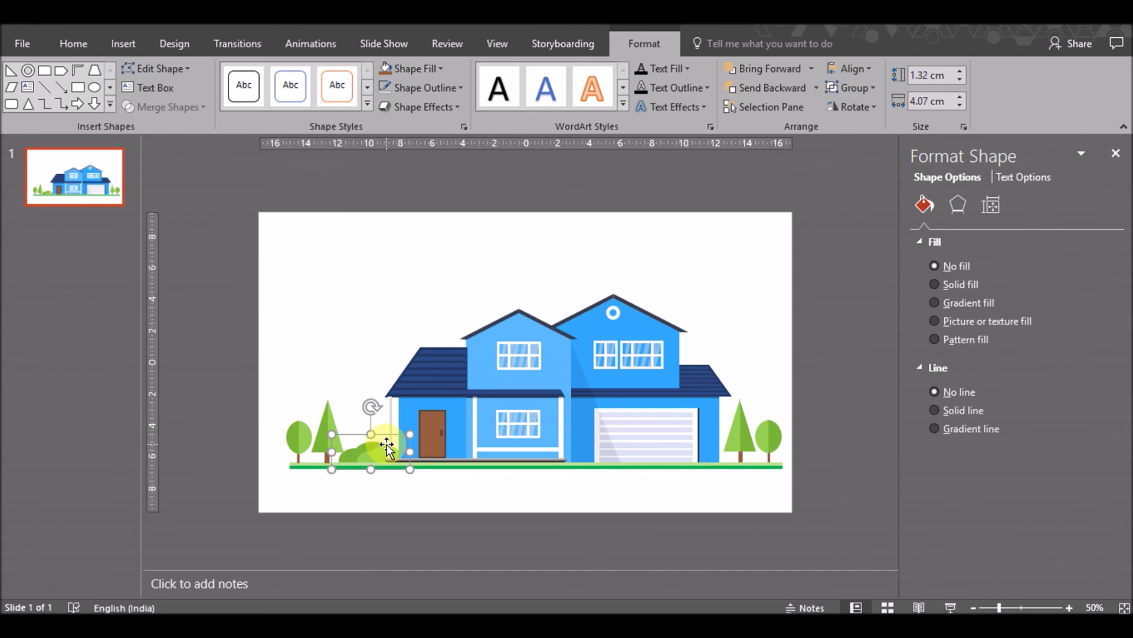
click(448, 493)
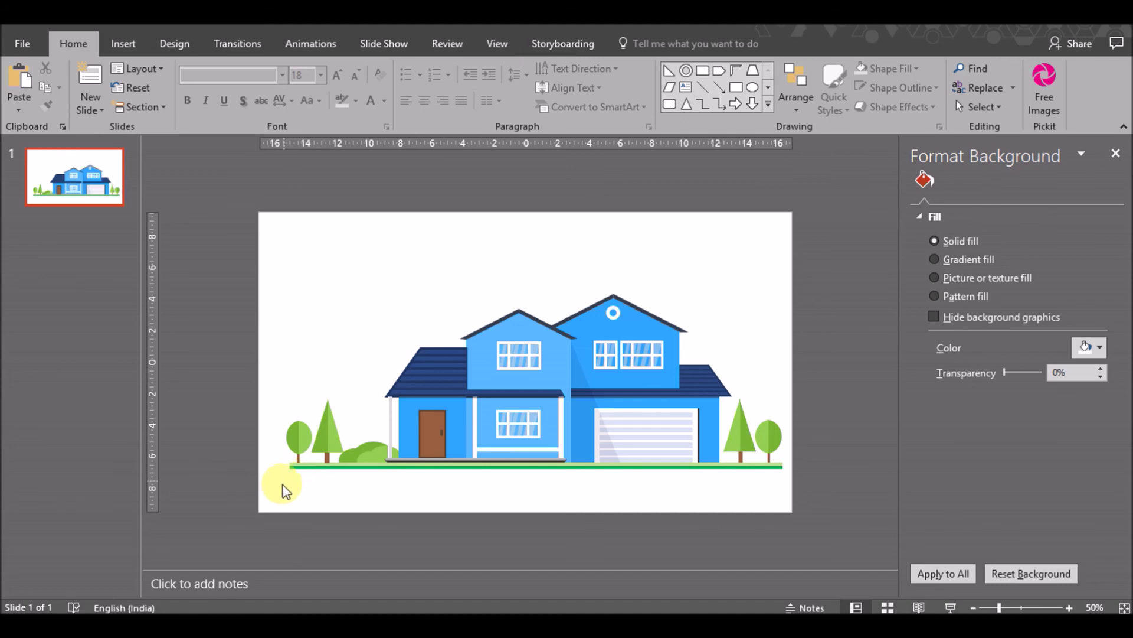
Group every house-scene shape, align it centre and middle on the slide, then nudge it down
drag(285, 490, 806, 268)
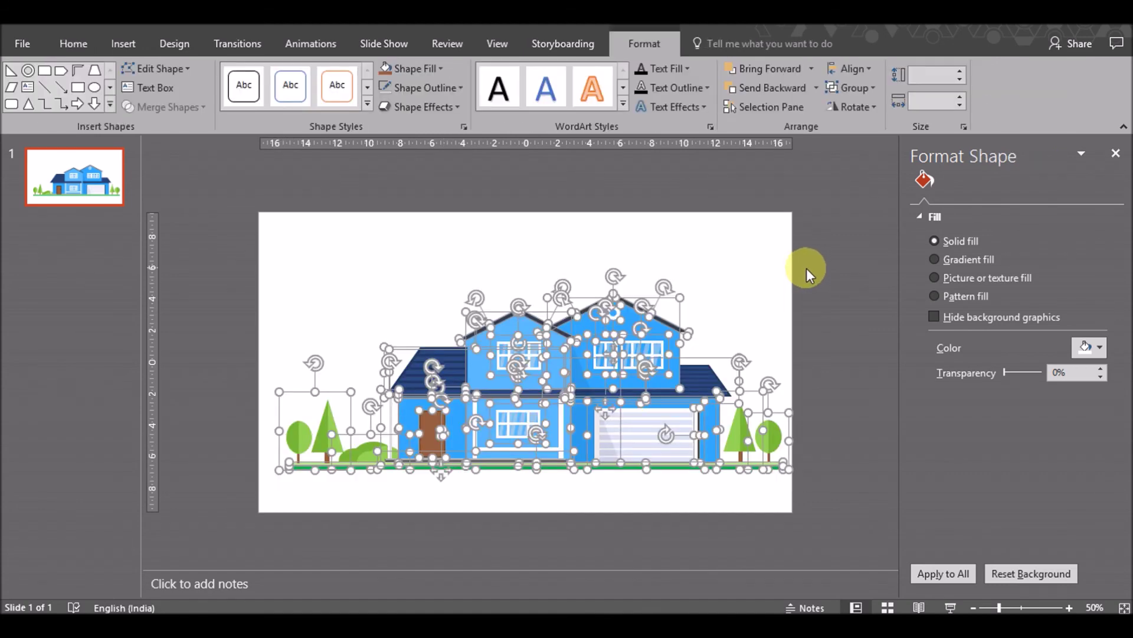
key(ctrl+g)
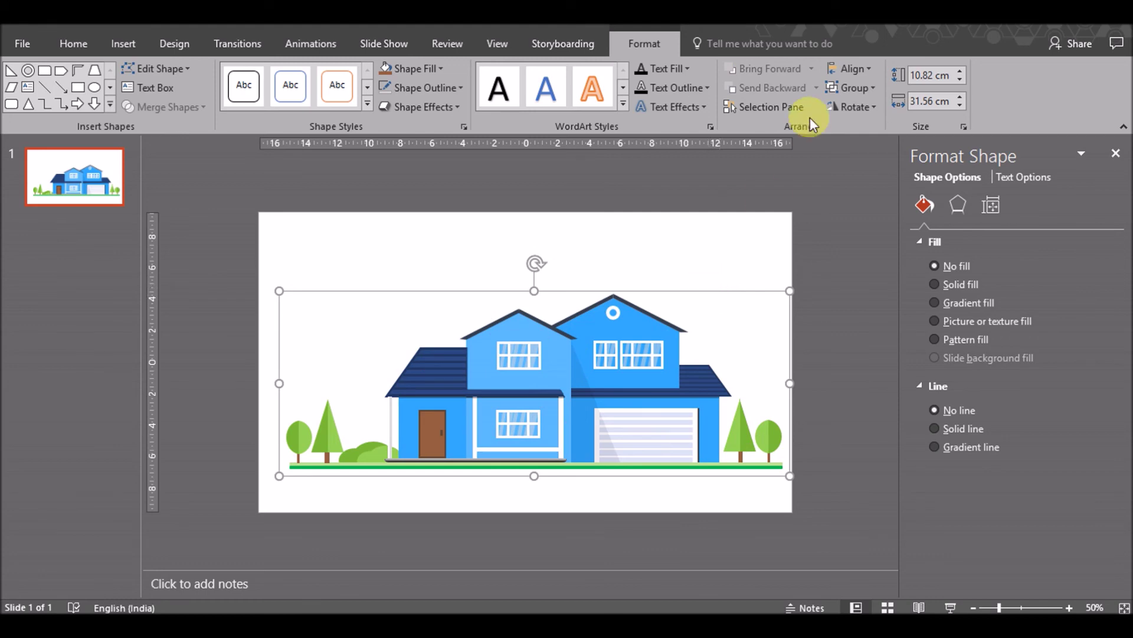
click(855, 69)
click(877, 110)
click(849, 66)
click(873, 170)
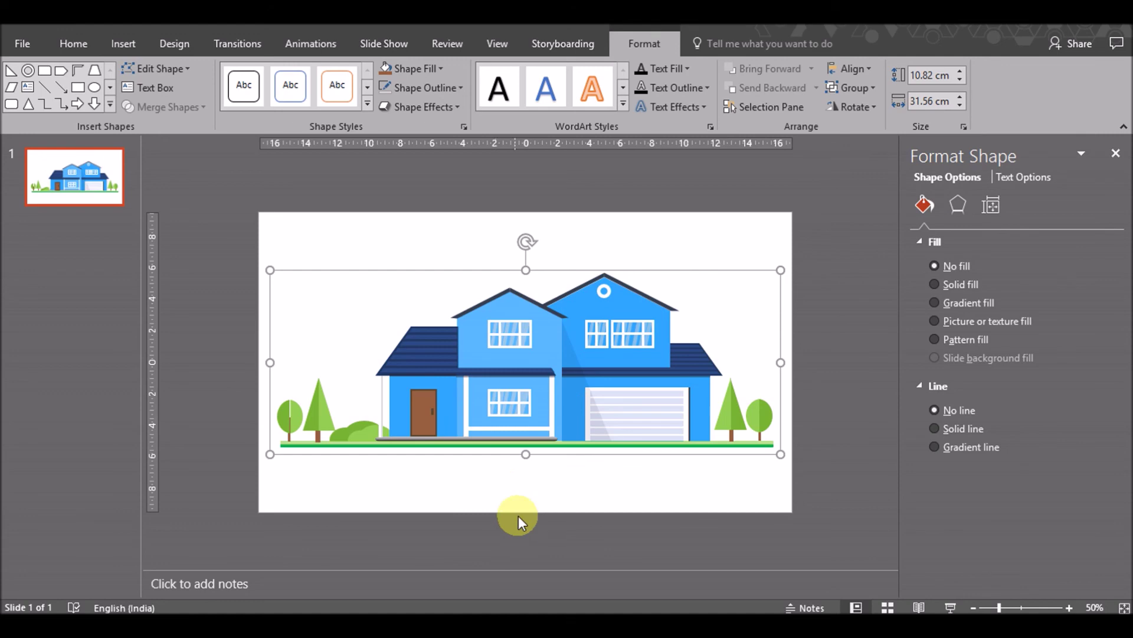
key(ctrl+Down)
key(ctrl+Down)
key(ctrl+Down)
key(ctrl+Down)
key(ctrl+Down)
key(ctrl+Down)
key(ctrl+Down)
key(ctrl+Down)
key(ctrl+Down)
key(ctrl+Down)
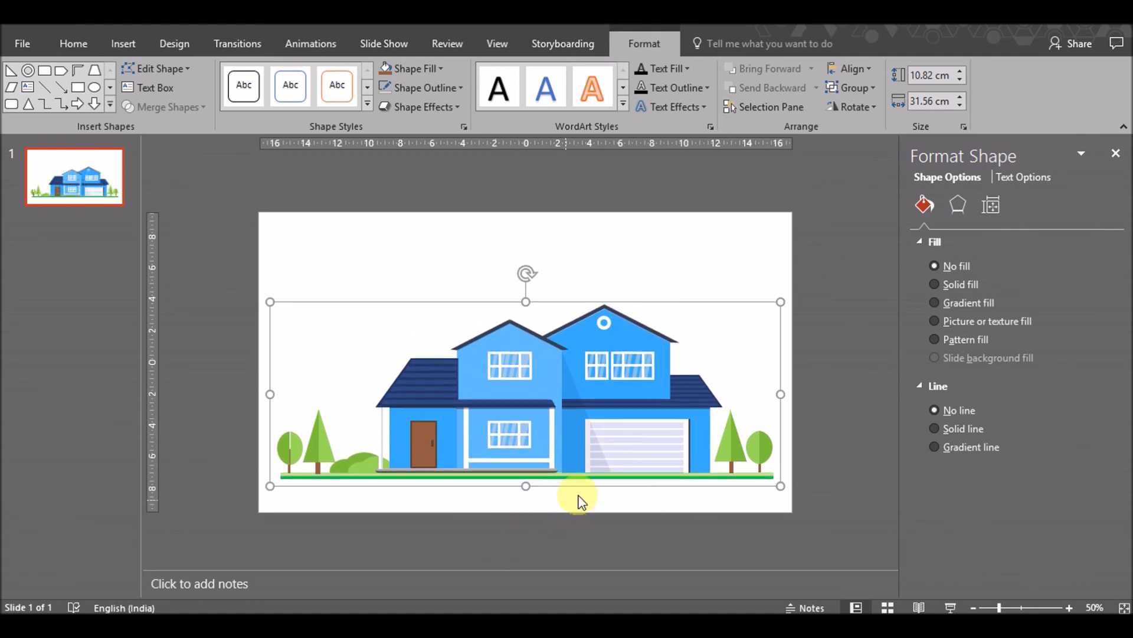